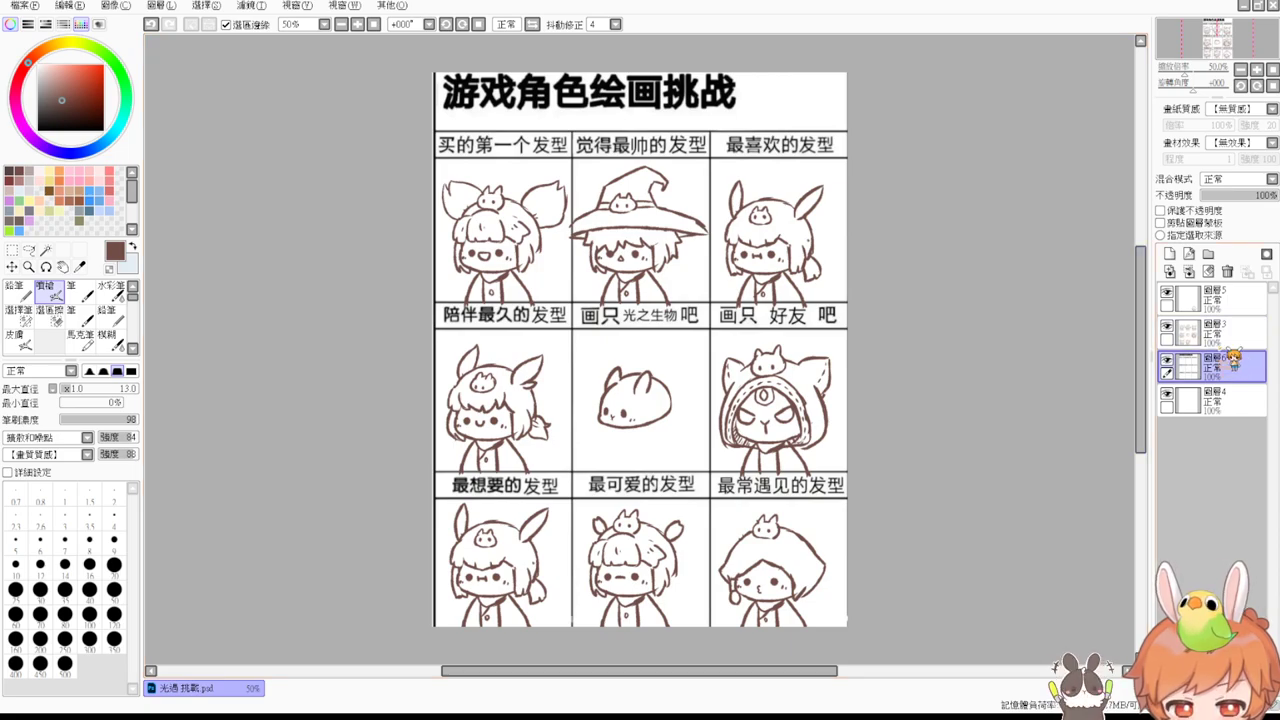
Step: Delete layer 圖層5, then add a layer group above 圖層3 with a new empty layer inside it
{"action": "left_click", "coordinate": [1213, 293]}
{"action": "left_click", "coordinate": [1227, 271]}
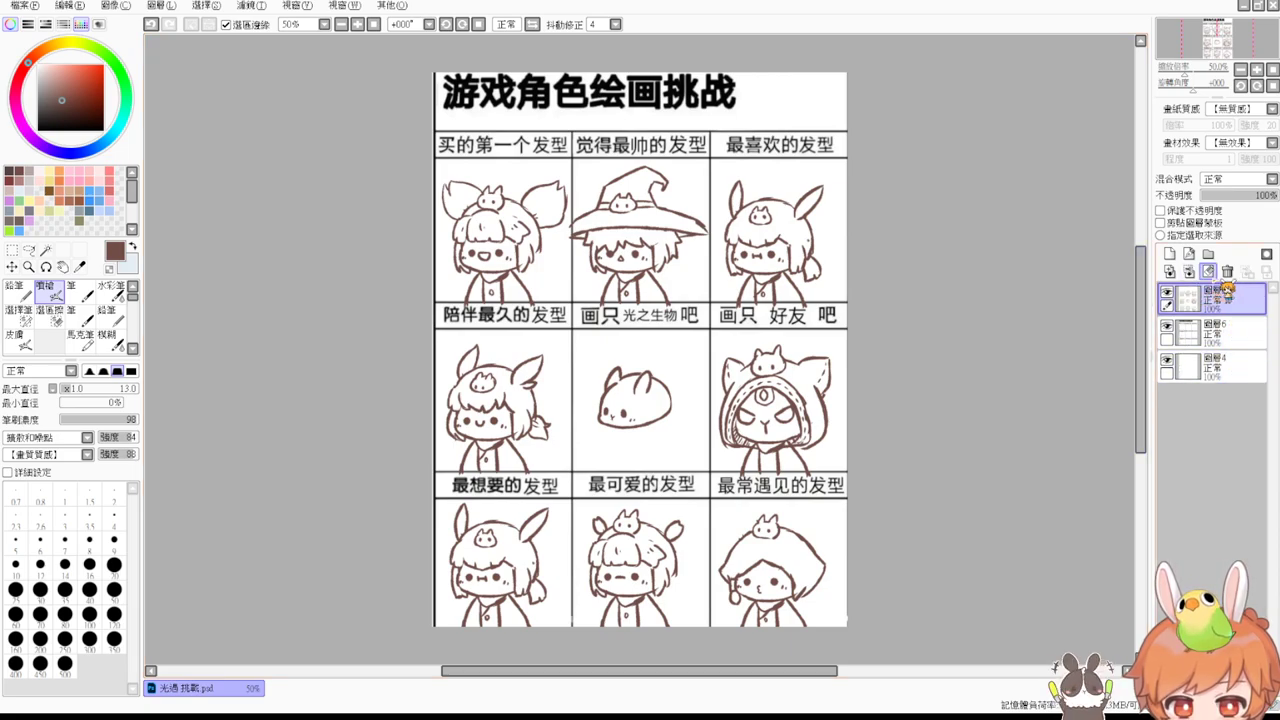
{"action": "left_click", "coordinate": [1208, 254]}
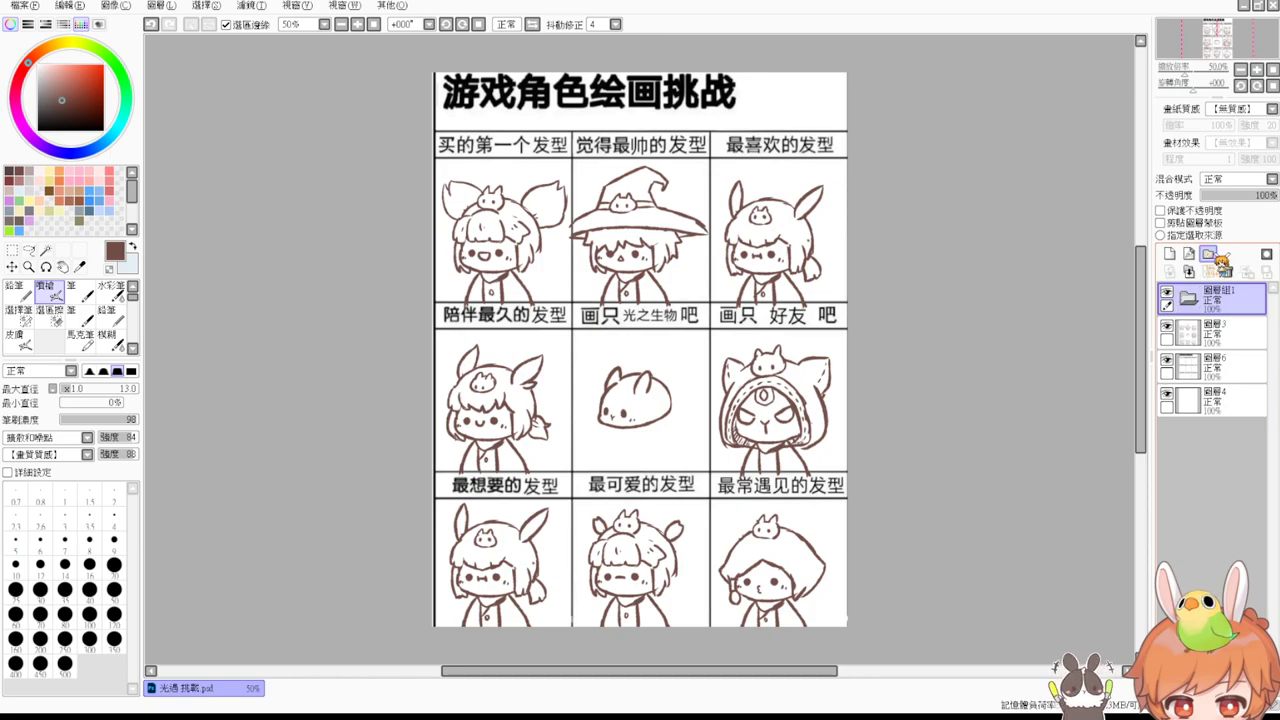
{"action": "left_click", "coordinate": [1169, 254]}
Step: Lower the opacity of the sketch layer 圖層3 to 21%
{"action": "left_click", "coordinate": [1215, 365]}
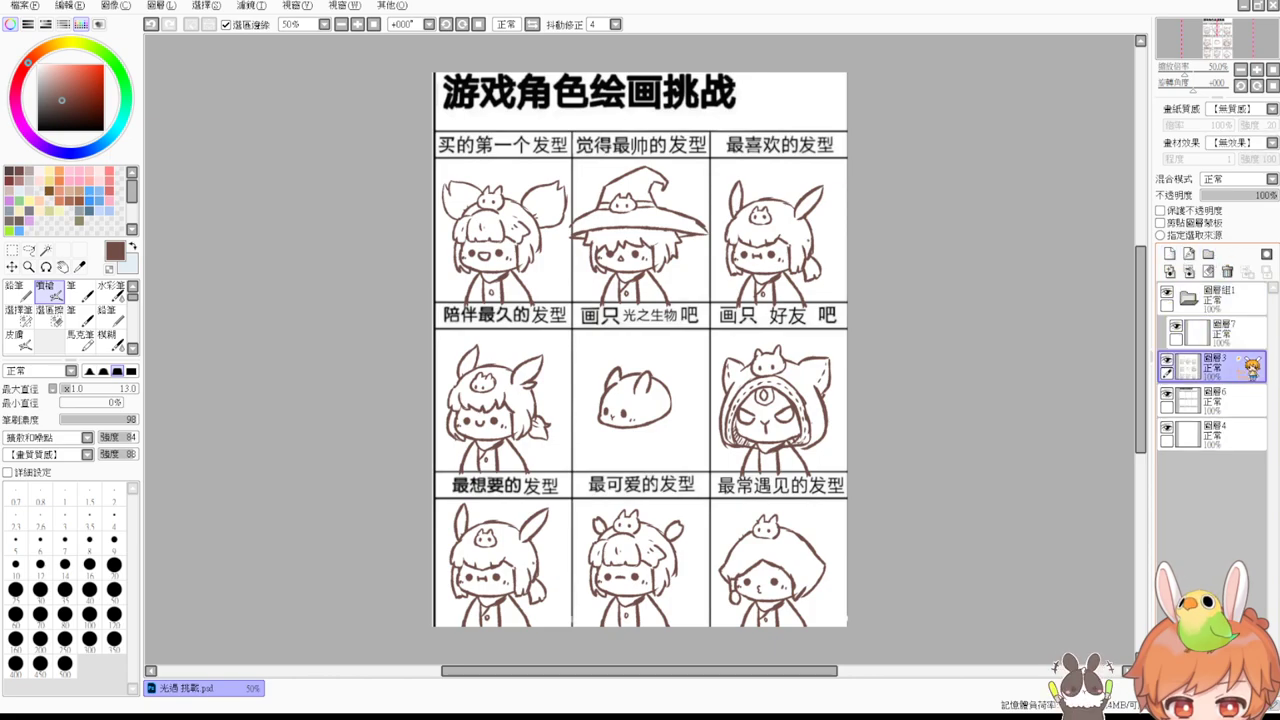
{"action": "left_click_drag", "start_coordinate": [1262, 197], "coordinate": [1219, 212]}
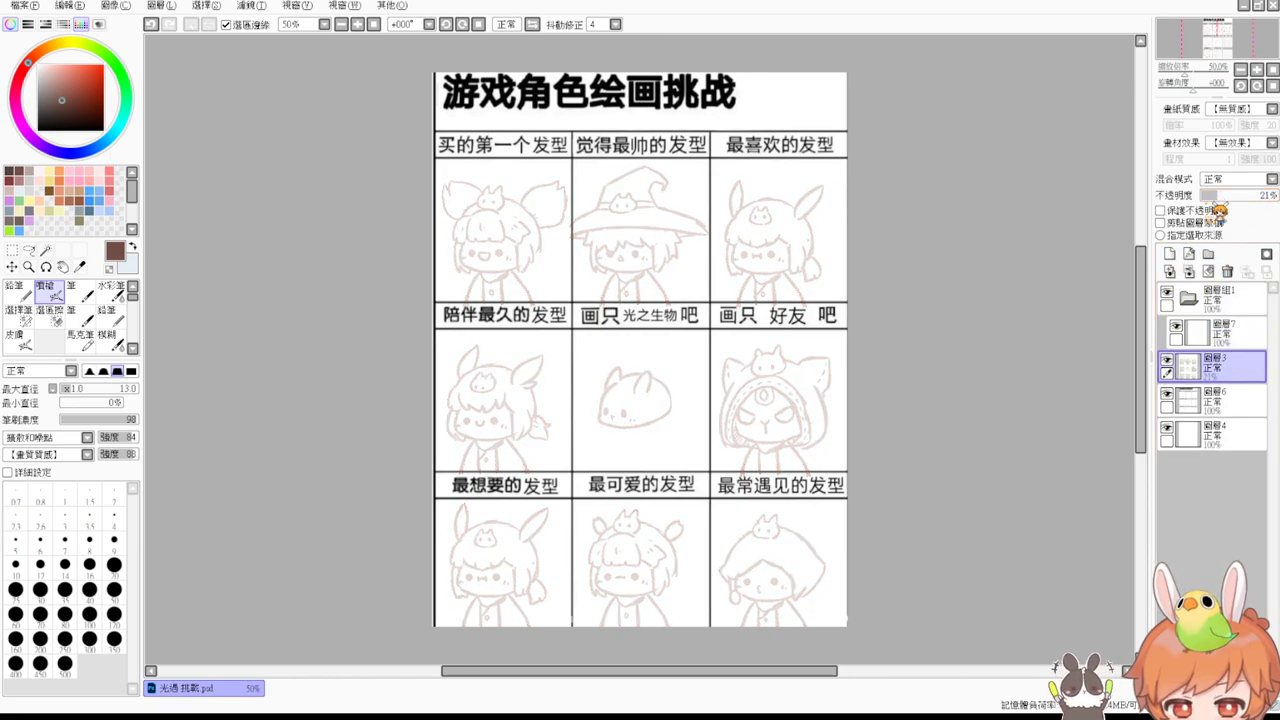
Step: Choose the 筆 brush and make the empty layer inside the group active for inking the first panel
{"action": "key", "text": "Page_Up"}
{"action": "key", "text": "Page_Up"}
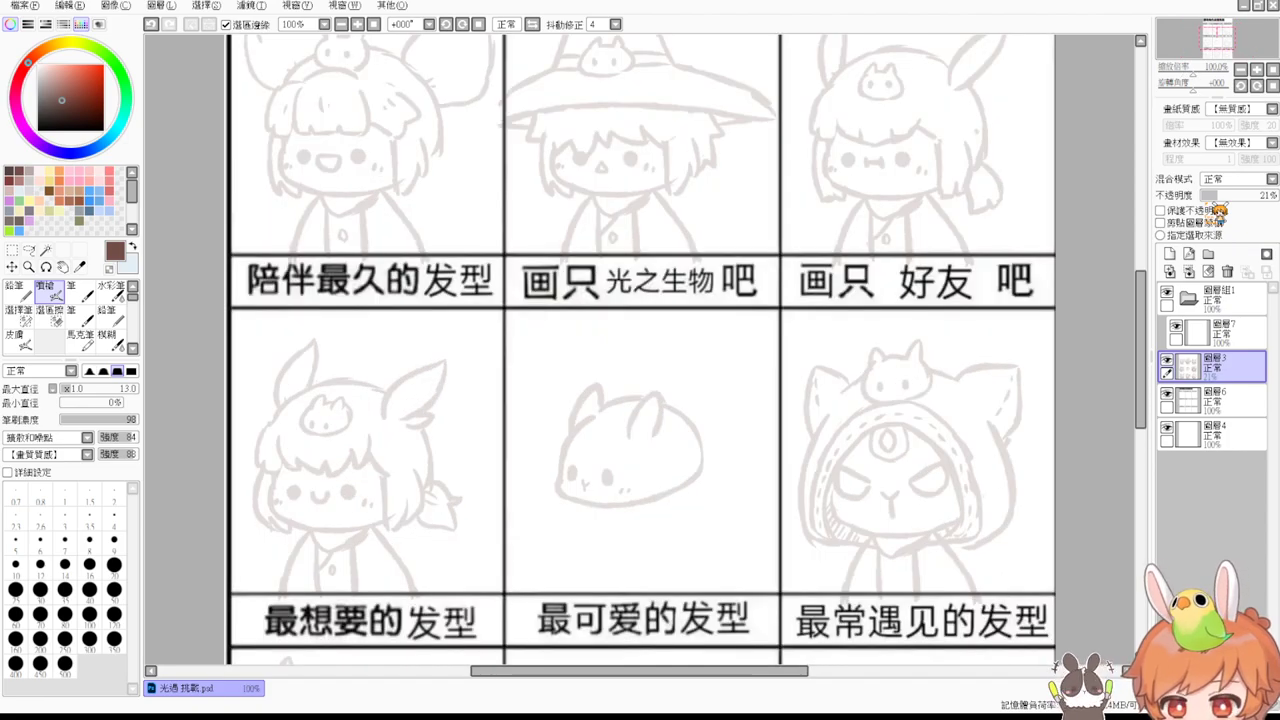
{"action": "left_click_drag", "start_coordinate": [551, 378], "coordinate": [586, 567]}
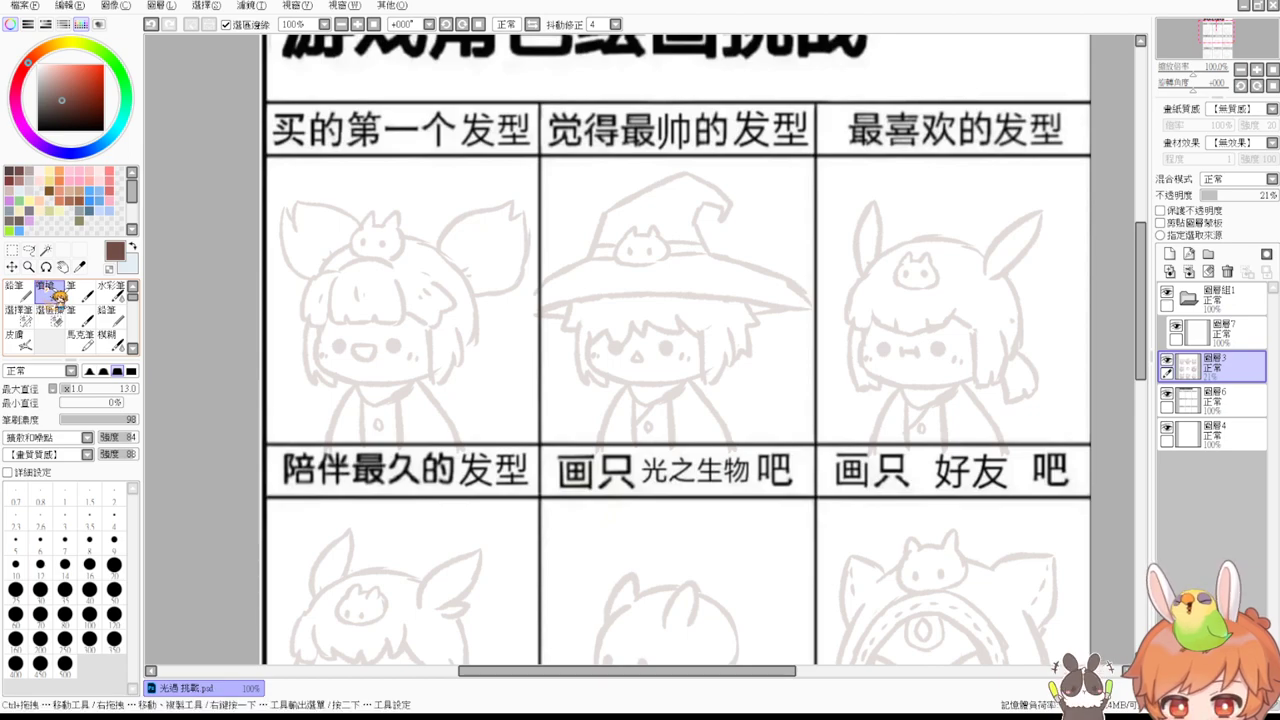
{"action": "left_click", "coordinate": [80, 316]}
{"action": "left_click_drag", "start_coordinate": [354, 356], "coordinate": [380, 408]}
{"action": "scroll", "coordinate": [372, 375], "scroll_direction": "up", "scroll_amount": 1}
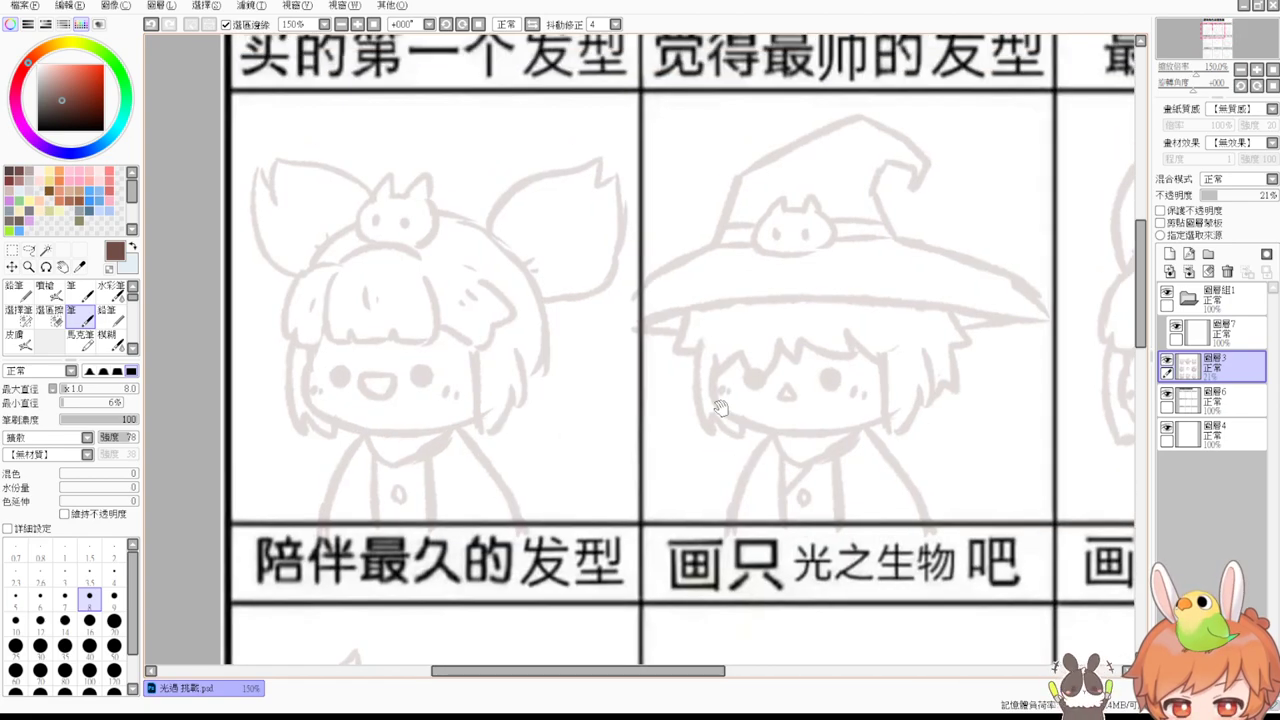
{"action": "left_click", "coordinate": [1215, 330]}
{"action": "mouse_move", "coordinate": [490, 232]}
{"action": "left_mouse_down"}
{"action": "mouse_move", "coordinate": [590, 171]}
{"action": "mouse_move", "coordinate": [598, 182]}
{"action": "left_mouse_up"}
{"action": "key", "text": "ctrl+z"}
{"action": "key", "text": "ctrl+z"}
{"action": "mouse_move", "coordinate": [522, 217]}
{"action": "left_mouse_down"}
{"action": "mouse_move", "coordinate": [499, 229]}
{"action": "mouse_move", "coordinate": [590, 156]}
{"action": "mouse_move", "coordinate": [598, 172]}
{"action": "left_mouse_up"}
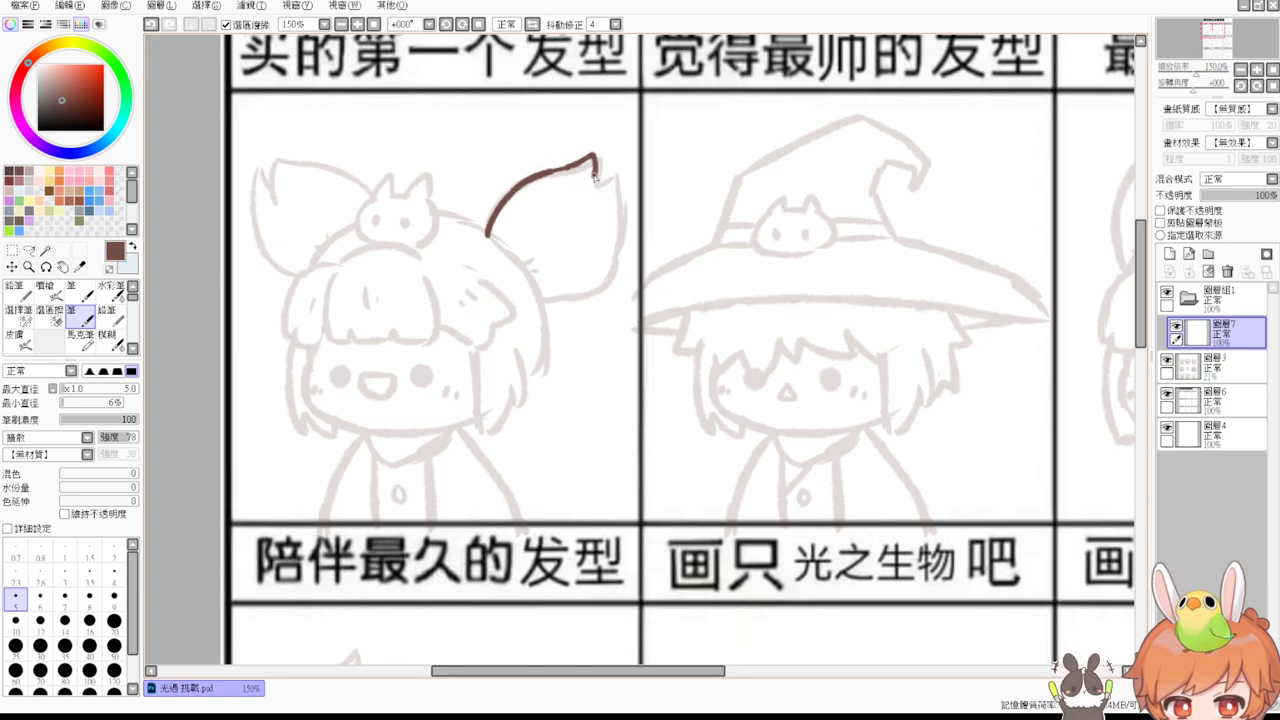
{"action": "key", "text": "ctrl+z"}
{"action": "mouse_move", "coordinate": [595, 181]}
{"action": "left_mouse_down"}
{"action": "mouse_move", "coordinate": [598, 191]}
{"action": "mouse_move", "coordinate": [614, 171]}
{"action": "left_mouse_up"}
{"action": "key", "text": "ctrl+z"}
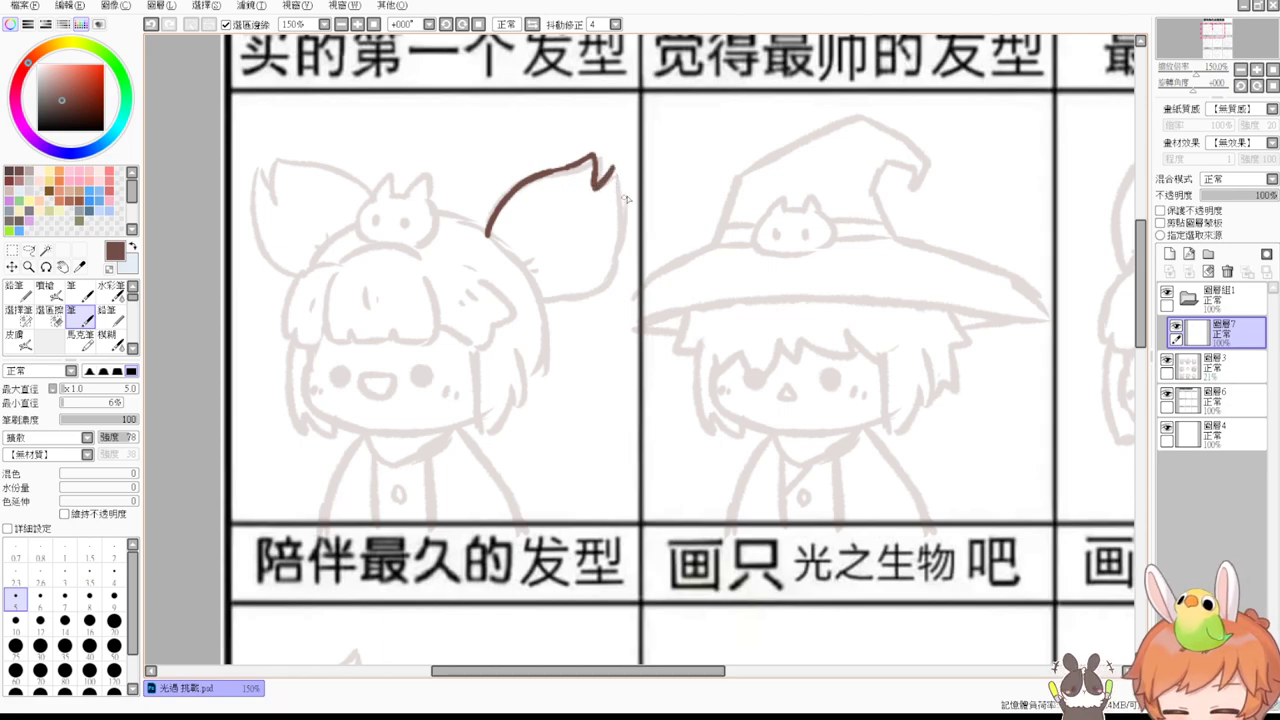
{"action": "mouse_move", "coordinate": [614, 172]}
{"action": "left_mouse_down"}
{"action": "mouse_move", "coordinate": [622, 226]}
{"action": "mouse_move", "coordinate": [566, 306]}
{"action": "left_mouse_up"}
{"action": "key", "text": "ctrl+z"}
{"action": "left_click_drag", "start_coordinate": [614, 170], "coordinate": [591, 291]}
{"action": "key", "text": "ctrl+z"}
{"action": "key", "text": "ctrl+z"}
{"action": "key", "text": "ctrl+z"}
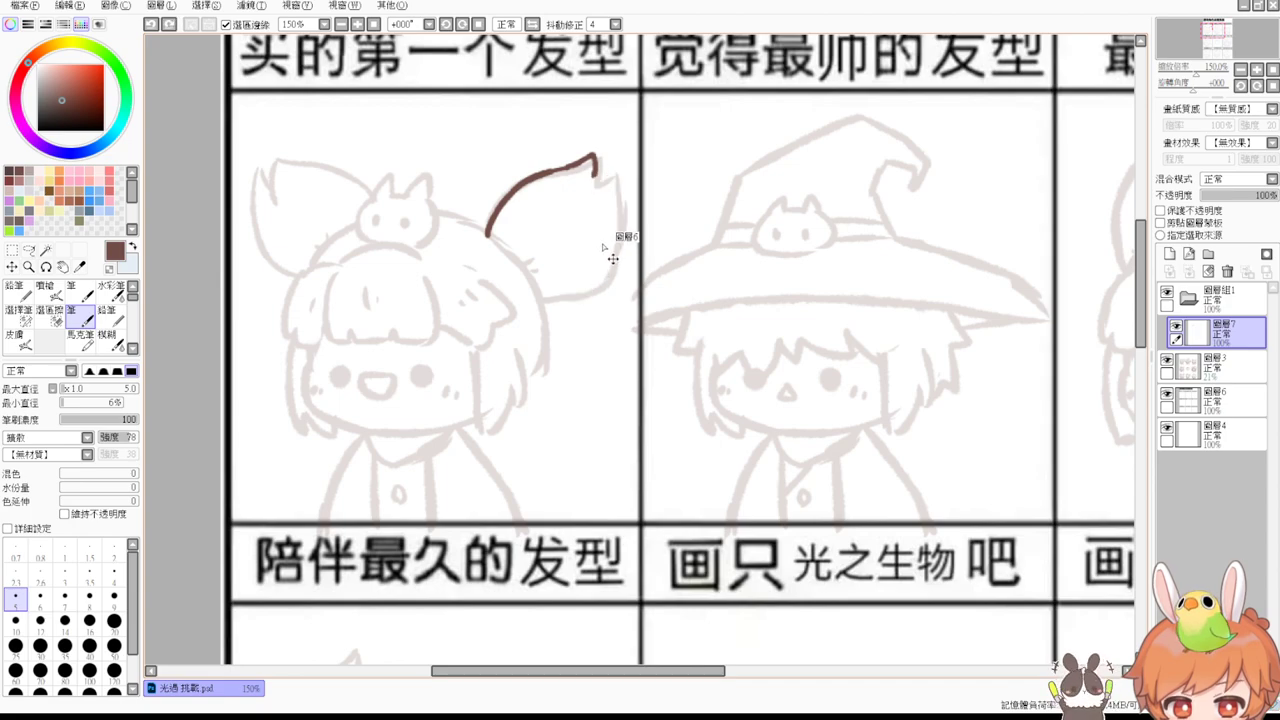
{"action": "key", "text": "ctrl+z"}
Step: Set the brush size to 7 and ink the outline of the right ear-shaped hair tuft in the first panel
{"action": "key", "text": "bracketright"}
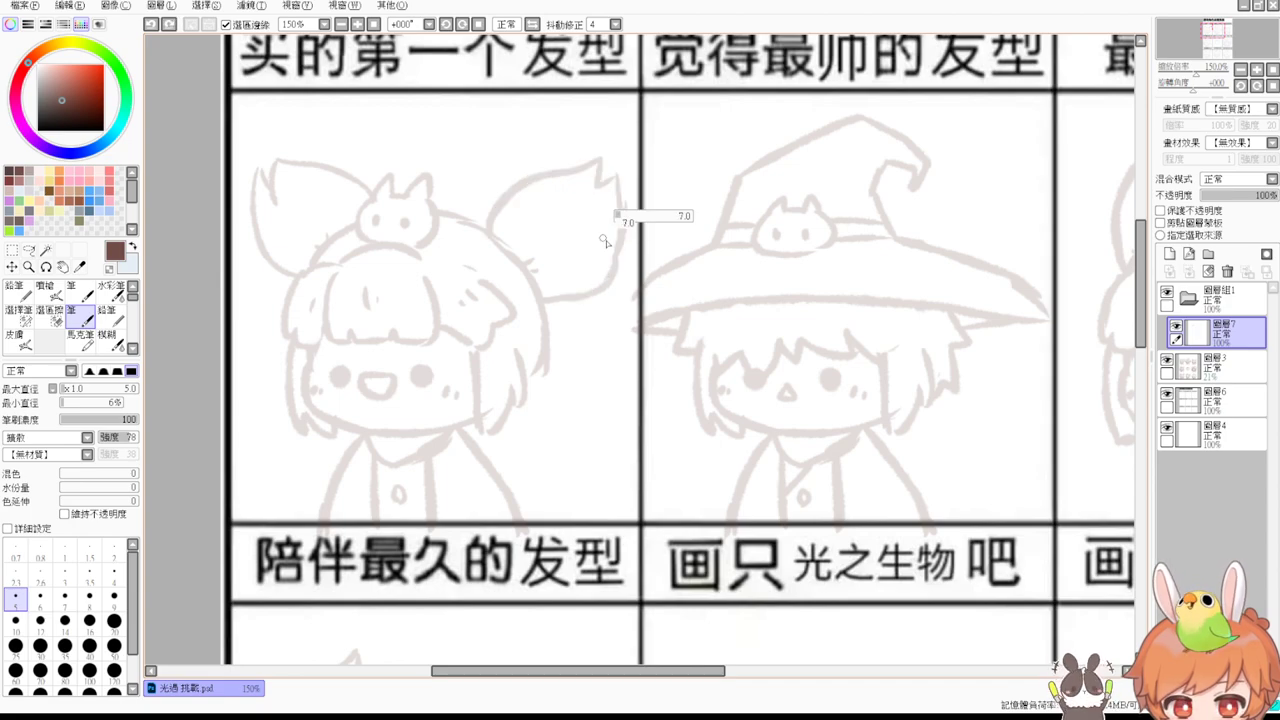
{"action": "left_click_drag", "start_coordinate": [605, 241], "coordinate": [595, 247]}
{"action": "mouse_move", "coordinate": [486, 236]}
{"action": "left_mouse_down"}
{"action": "mouse_move", "coordinate": [596, 156]}
{"action": "mouse_move", "coordinate": [594, 188]}
{"action": "mouse_move", "coordinate": [606, 190]}
{"action": "left_mouse_up"}
{"action": "key", "text": "ctrl+z"}
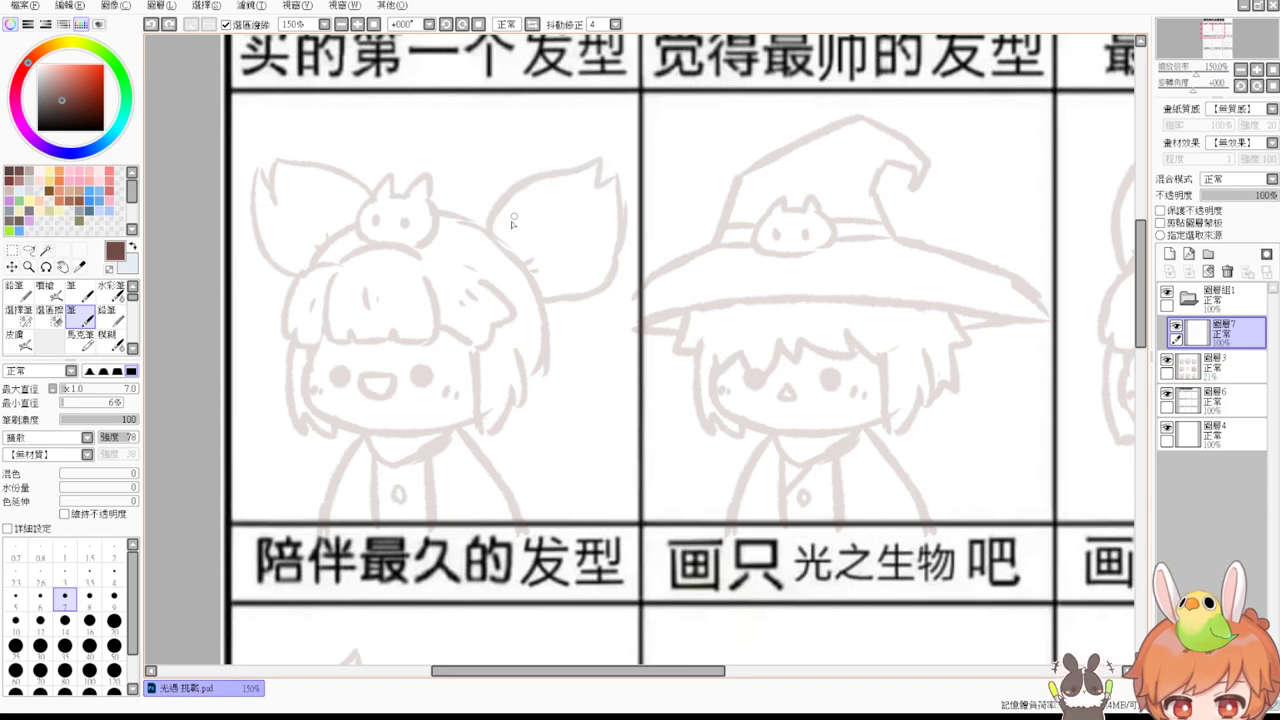
{"action": "mouse_move", "coordinate": [490, 238]}
{"action": "left_mouse_down"}
{"action": "mouse_move", "coordinate": [540, 176]}
{"action": "mouse_move", "coordinate": [606, 152]}
{"action": "mouse_move", "coordinate": [602, 178]}
{"action": "mouse_move", "coordinate": [615, 175]}
{"action": "mouse_move", "coordinate": [620, 194]}
{"action": "mouse_move", "coordinate": [570, 305]}
{"action": "mouse_move", "coordinate": [548, 306]}
{"action": "left_mouse_up"}
{"action": "key", "text": "ctrl+z"}
{"action": "mouse_move", "coordinate": [617, 180]}
{"action": "left_mouse_down"}
{"action": "mouse_move", "coordinate": [615, 247]}
{"action": "mouse_move", "coordinate": [593, 292]}
{"action": "mouse_move", "coordinate": [546, 305]}
{"action": "left_mouse_up"}
{"action": "key", "text": "ctrl+z"}
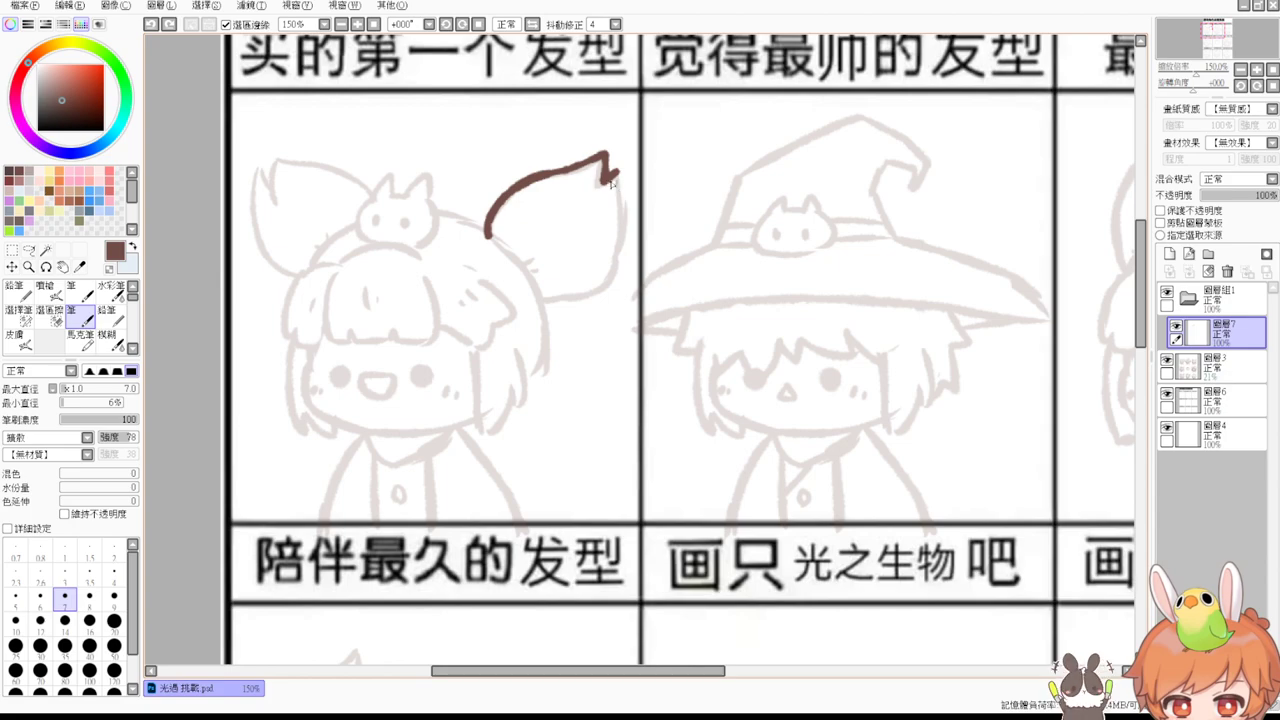
{"action": "mouse_move", "coordinate": [617, 174]}
{"action": "left_mouse_down"}
{"action": "mouse_move", "coordinate": [620, 234]}
{"action": "mouse_move", "coordinate": [566, 300]}
{"action": "mouse_move", "coordinate": [542, 306]}
{"action": "left_mouse_up"}
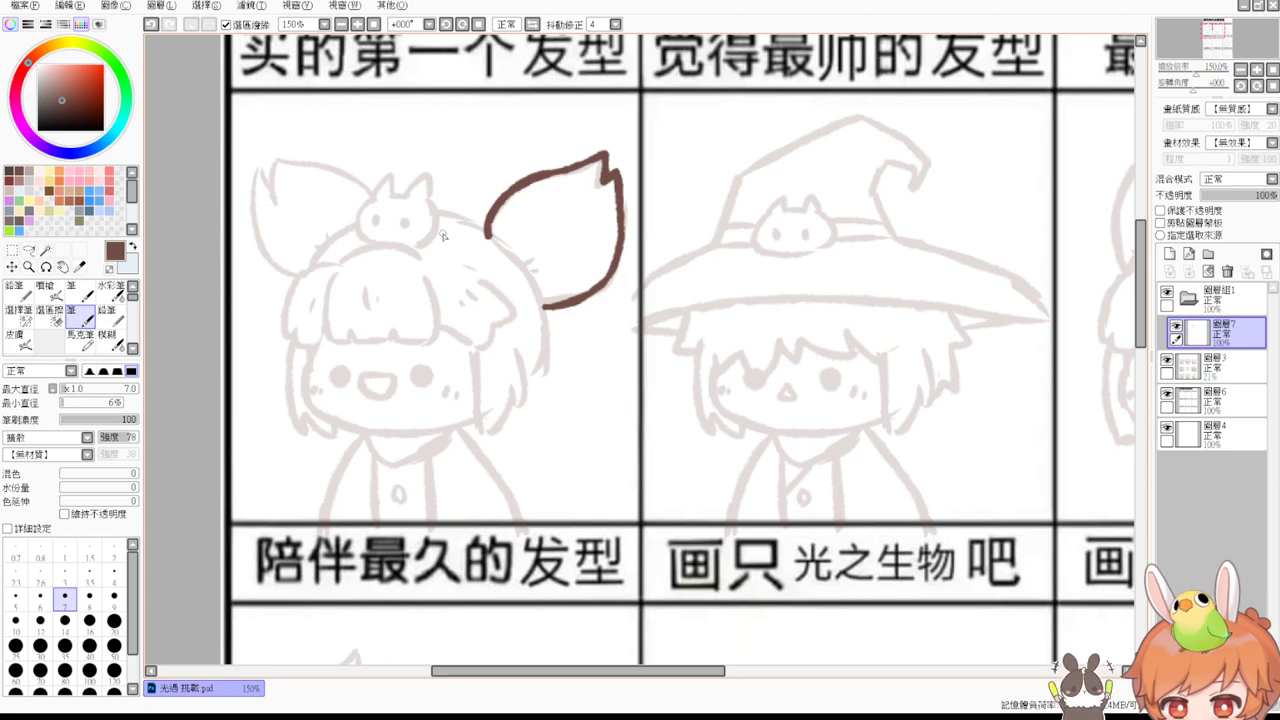
Step: Ink the curved top of the fringe directly beneath the small cat on the first character's head
{"action": "scroll", "coordinate": [443, 236], "scroll_direction": "up", "scroll_amount": 1}
{"action": "left_click_drag", "start_coordinate": [441, 234], "coordinate": [551, 284]}
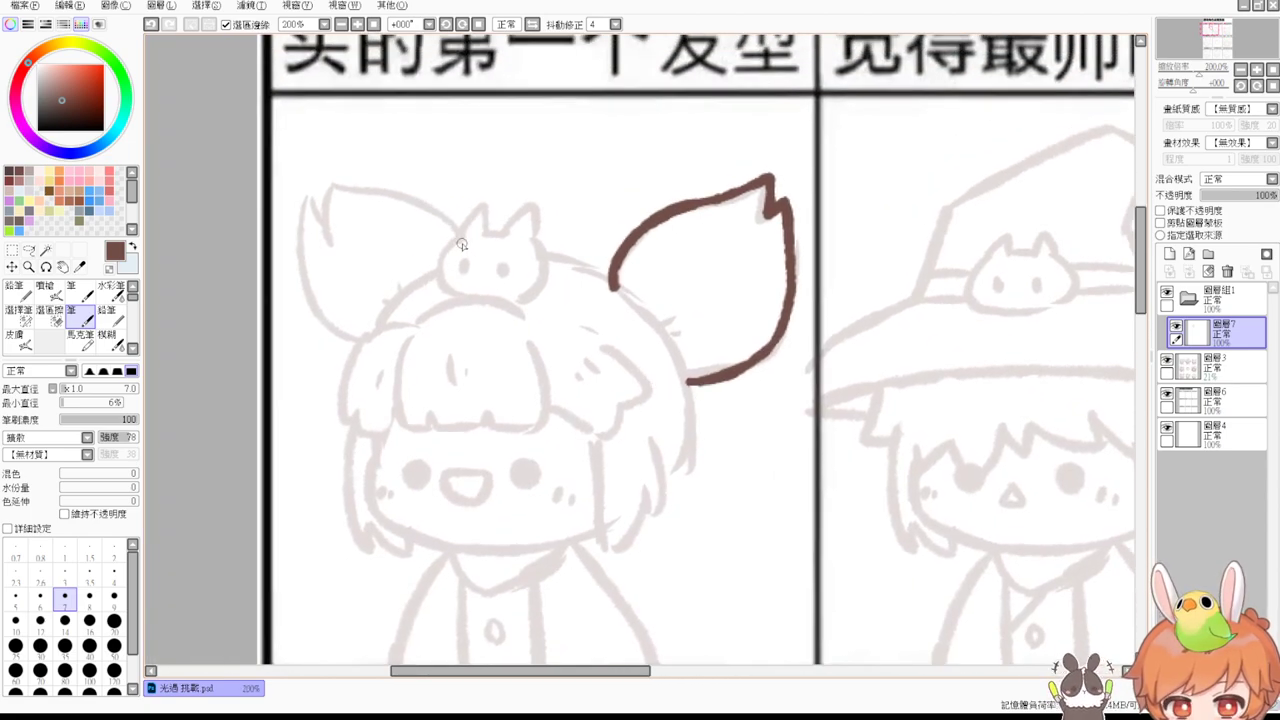
{"action": "left_click_drag", "start_coordinate": [418, 328], "coordinate": [544, 326]}
{"action": "key", "text": "ctrl+z"}
{"action": "mouse_move", "coordinate": [417, 327]}
{"action": "left_mouse_down"}
{"action": "mouse_move", "coordinate": [441, 313]}
{"action": "mouse_move", "coordinate": [527, 313]}
{"action": "left_mouse_up"}
{"action": "key", "text": "ctrl+z"}
Step: Ink the body and two ears of the small cat sitting on the first character's head
{"action": "left_click_drag", "start_coordinate": [460, 238], "coordinate": [463, 297]}
{"action": "key", "text": "ctrl+z"}
{"action": "left_click_drag", "start_coordinate": [458, 237], "coordinate": [463, 297]}
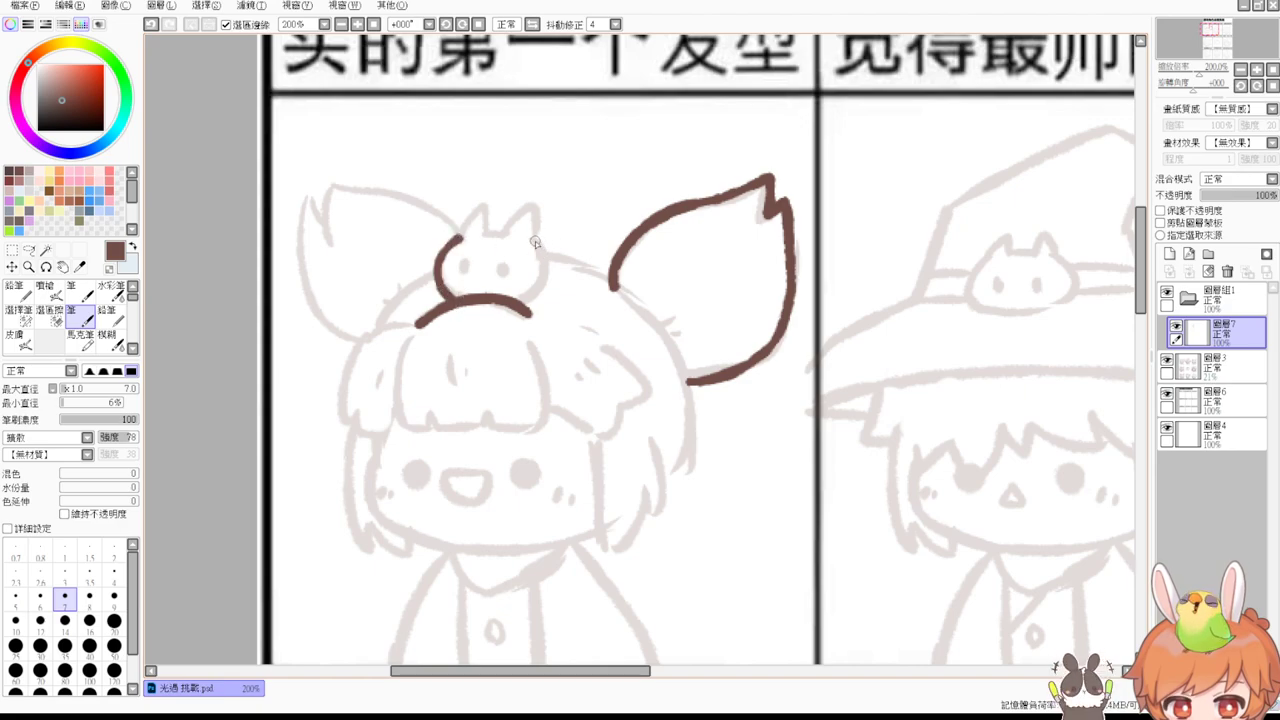
{"action": "left_click_drag", "start_coordinate": [535, 243], "coordinate": [526, 295]}
{"action": "mouse_move", "coordinate": [460, 238]}
{"action": "left_mouse_down"}
{"action": "mouse_move", "coordinate": [492, 230]}
{"action": "mouse_move", "coordinate": [485, 209]}
{"action": "mouse_move", "coordinate": [491, 233]}
{"action": "mouse_move", "coordinate": [494, 208]}
{"action": "mouse_move", "coordinate": [488, 236]}
{"action": "mouse_move", "coordinate": [515, 220]}
{"action": "mouse_move", "coordinate": [545, 250]}
{"action": "mouse_move", "coordinate": [529, 208]}
{"action": "mouse_move", "coordinate": [544, 250]}
{"action": "left_mouse_up"}
{"action": "key", "text": "ctrl+z"}
{"action": "key", "text": "ctrl+z"}
{"action": "key", "text": "ctrl+z"}
{"action": "key", "text": "ctrl+z"}
{"action": "key", "text": "ctrl+z"}
{"action": "key", "text": "ctrl+z"}
{"action": "key", "text": "ctrl+z"}
{"action": "key", "text": "ctrl+z"}
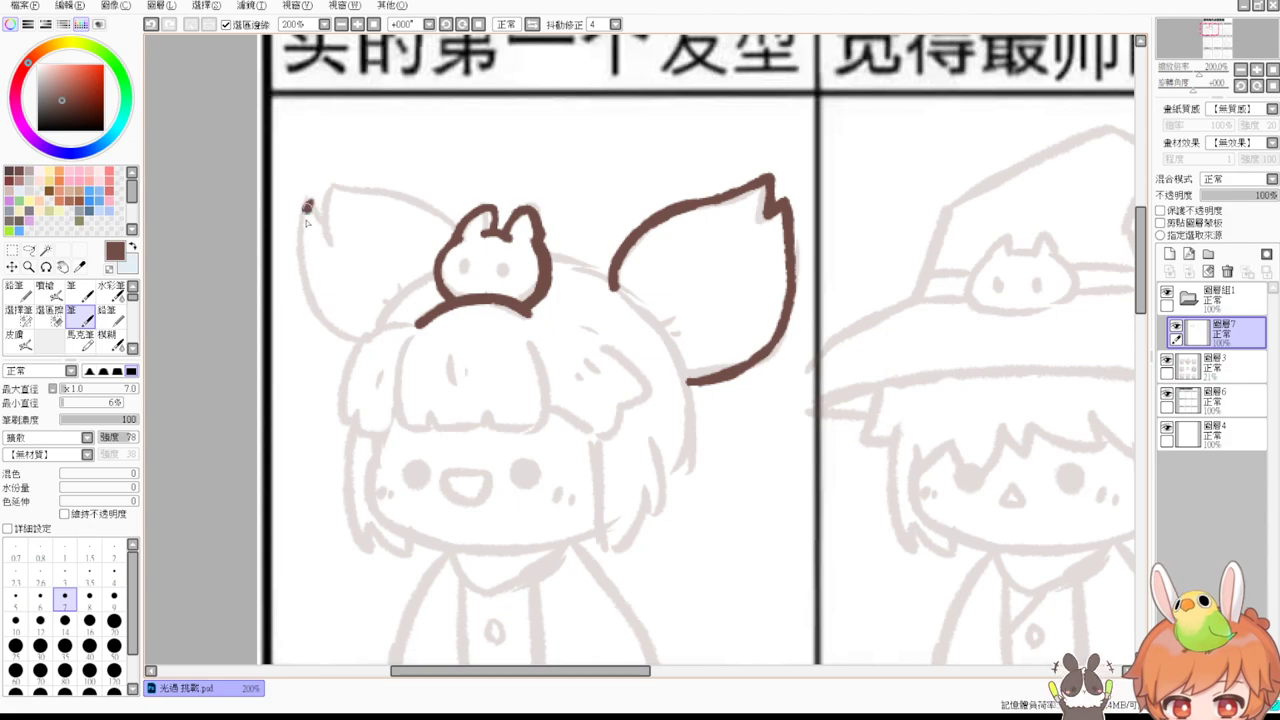
Step: Ink the outline of the left ear-shaped hair tuft and erase the overshoot at its lower end
{"action": "left_click_drag", "start_coordinate": [309, 205], "coordinate": [370, 350]}
{"action": "left_click_drag", "start_coordinate": [312, 204], "coordinate": [328, 243]}
{"action": "key", "text": "ctrl+z"}
{"action": "left_click_drag", "start_coordinate": [331, 187], "coordinate": [328, 239]}
{"action": "left_click_drag", "start_coordinate": [333, 187], "coordinate": [446, 234]}
{"action": "key", "text": "ctrl+z"}
{"action": "left_click_drag", "start_coordinate": [328, 186], "coordinate": [454, 235]}
{"action": "key", "text": "ctrl+z"}
{"action": "key", "text": "ctrl+z"}
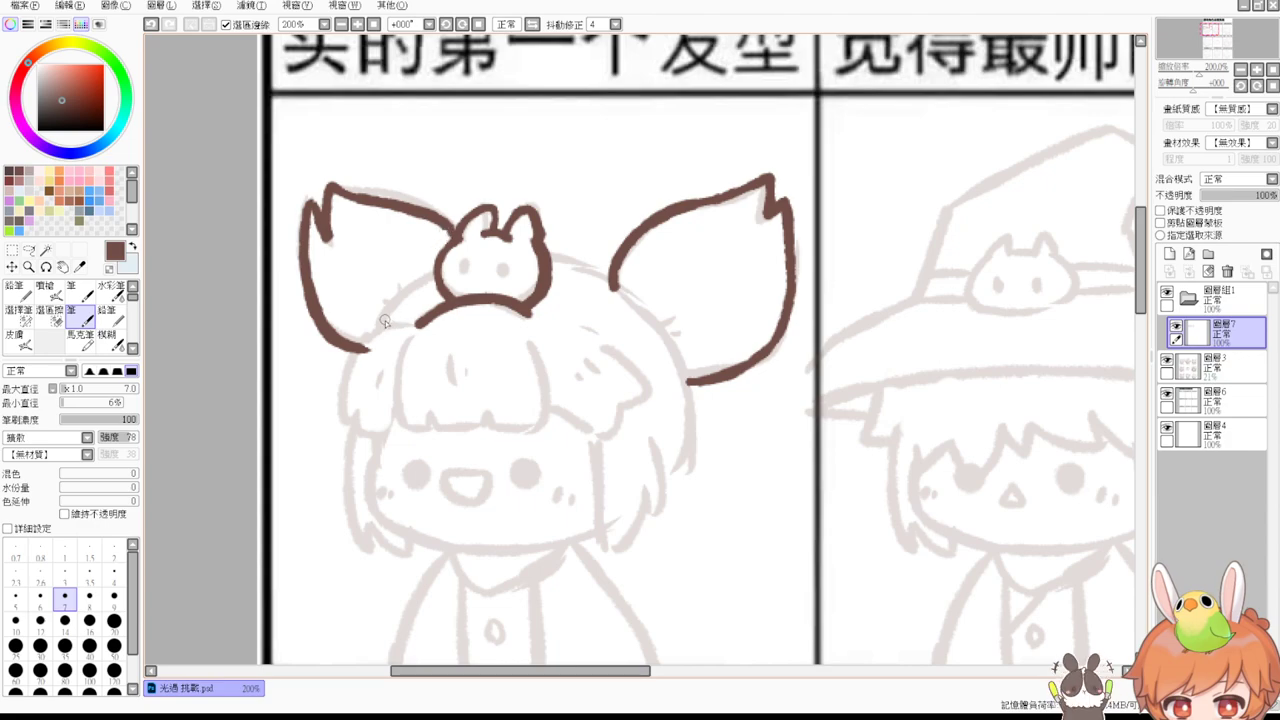
{"action": "key", "text": "e"}
{"action": "left_click_drag", "start_coordinate": [372, 346], "coordinate": [366, 352]}
{"action": "key", "text": "n"}
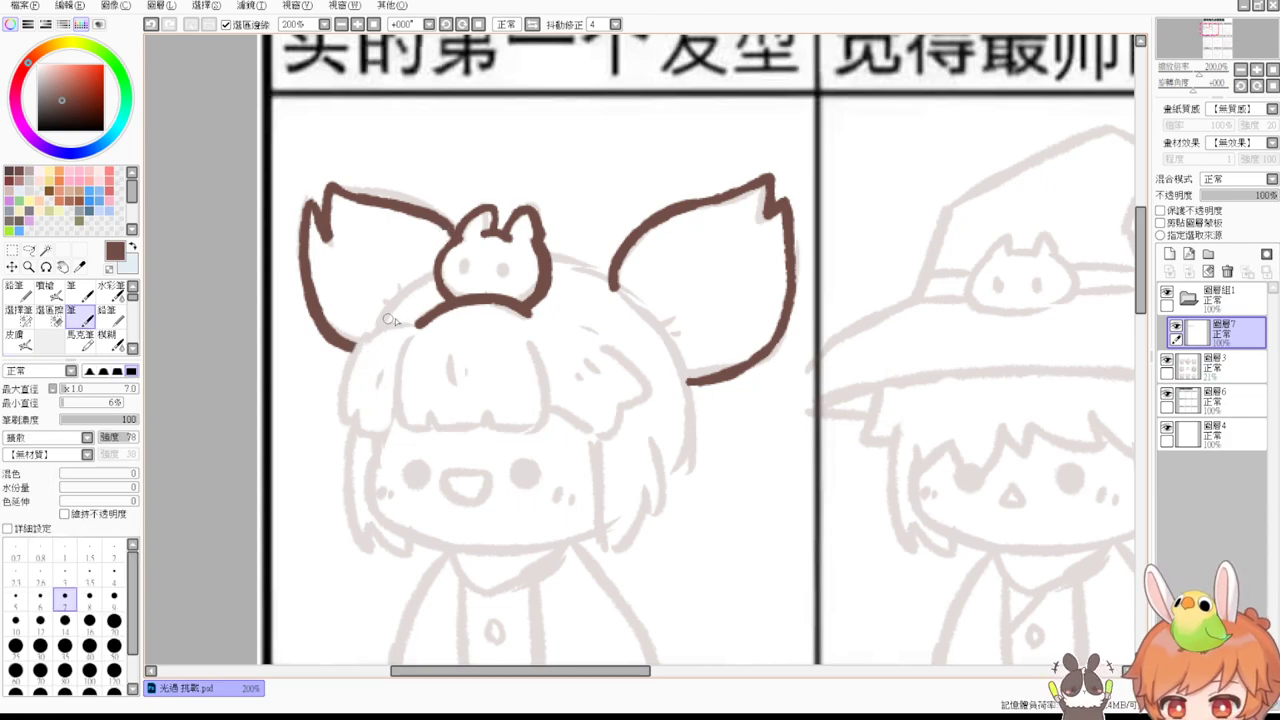
Step: Ink the left lock and the central section of the first character's fringe over the sketch
{"action": "mouse_move", "coordinate": [412, 322]}
{"action": "left_mouse_down"}
{"action": "mouse_move", "coordinate": [378, 333]}
{"action": "mouse_move", "coordinate": [334, 406]}
{"action": "left_mouse_up"}
{"action": "key", "text": "ctrl+z"}
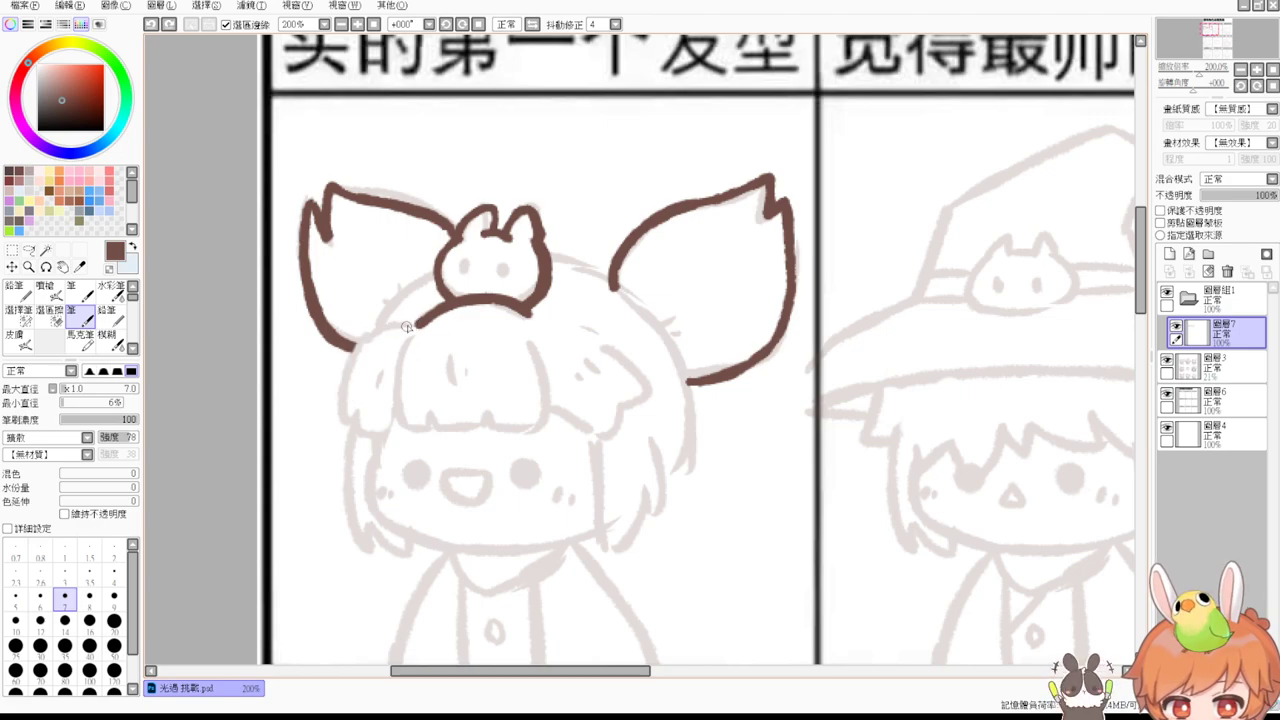
{"action": "mouse_move", "coordinate": [418, 320]}
{"action": "left_mouse_down"}
{"action": "mouse_move", "coordinate": [361, 340]}
{"action": "mouse_move", "coordinate": [340, 423]}
{"action": "mouse_move", "coordinate": [357, 414]}
{"action": "mouse_move", "coordinate": [386, 432]}
{"action": "left_mouse_up"}
{"action": "left_click_drag", "start_coordinate": [412, 340], "coordinate": [420, 420]}
{"action": "key", "text": "ctrl+z"}
{"action": "mouse_move", "coordinate": [413, 338]}
{"action": "left_mouse_down"}
{"action": "mouse_move", "coordinate": [431, 419]}
{"action": "mouse_move", "coordinate": [494, 417]}
{"action": "left_mouse_up"}
{"action": "mouse_move", "coordinate": [530, 342]}
{"action": "left_mouse_down"}
{"action": "mouse_move", "coordinate": [543, 429]}
{"action": "mouse_move", "coordinate": [541, 358]}
{"action": "mouse_move", "coordinate": [532, 424]}
{"action": "mouse_move", "coordinate": [501, 421]}
{"action": "mouse_move", "coordinate": [546, 428]}
{"action": "left_mouse_up"}
{"action": "key", "text": "ctrl+z"}
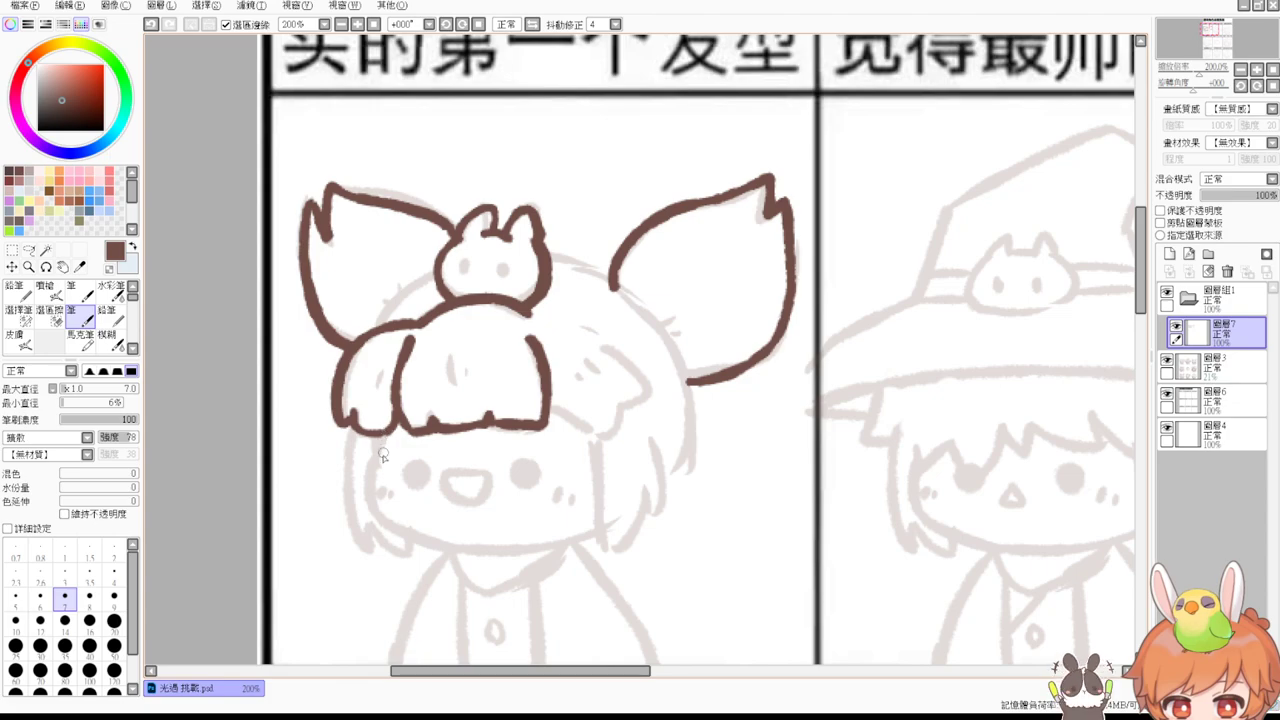
Step: Ink the jagged right lock of the fringe, joining it to the central section
{"action": "left_click_drag", "start_coordinate": [548, 403], "coordinate": [598, 433]}
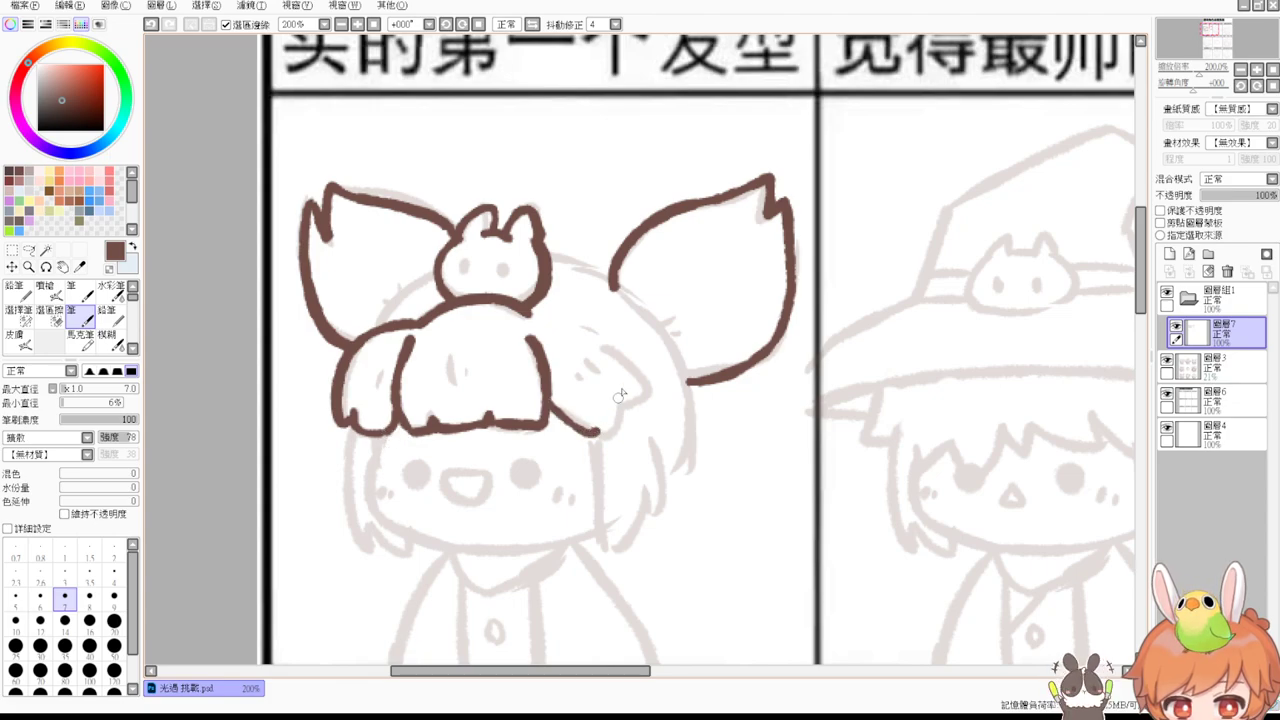
{"action": "left_click_drag", "start_coordinate": [601, 342], "coordinate": [633, 400]}
{"action": "key", "text": "ctrl+z"}
{"action": "key", "text": "ctrl+z"}
{"action": "mouse_move", "coordinate": [597, 344]}
{"action": "left_mouse_down"}
{"action": "mouse_move", "coordinate": [641, 383]}
{"action": "mouse_move", "coordinate": [619, 417]}
{"action": "left_mouse_up"}
{"action": "key", "text": "ctrl+z"}
{"action": "mouse_move", "coordinate": [599, 345]}
{"action": "left_mouse_down"}
{"action": "mouse_move", "coordinate": [640, 397]}
{"action": "mouse_move", "coordinate": [600, 434]}
{"action": "left_mouse_up"}
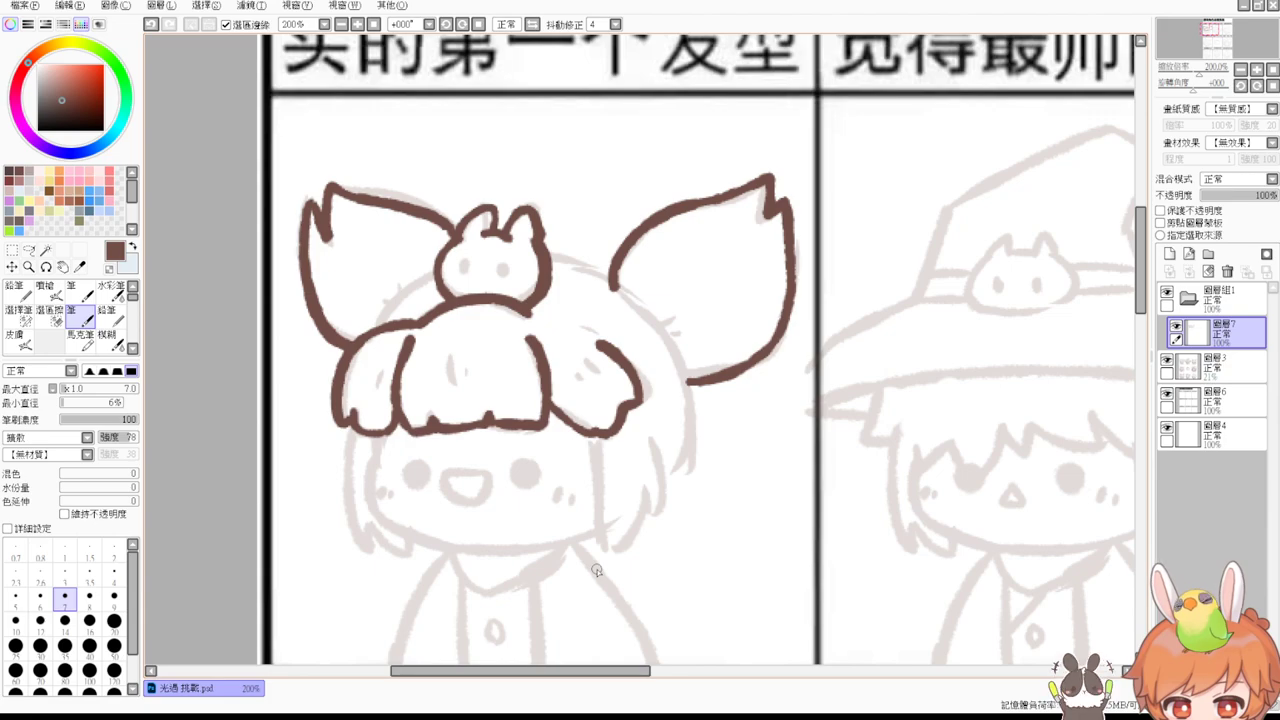
Step: Ink the face outline from the left side of the fringe along the cheek and chin to the right
{"action": "mouse_move", "coordinate": [377, 436]}
{"action": "left_mouse_down"}
{"action": "mouse_move", "coordinate": [374, 494]}
{"action": "mouse_move", "coordinate": [412, 531]}
{"action": "left_mouse_up"}
{"action": "key", "text": "ctrl+z"}
{"action": "key", "text": "ctrl+z"}
{"action": "left_click_drag", "start_coordinate": [380, 452], "coordinate": [374, 507]}
{"action": "key", "text": "ctrl+z"}
{"action": "mouse_move", "coordinate": [378, 440]}
{"action": "left_mouse_down"}
{"action": "mouse_move", "coordinate": [382, 524]}
{"action": "mouse_move", "coordinate": [546, 558]}
{"action": "left_mouse_up"}
{"action": "key", "text": "ctrl+z"}
{"action": "left_click_drag", "start_coordinate": [432, 540], "coordinate": [586, 535]}
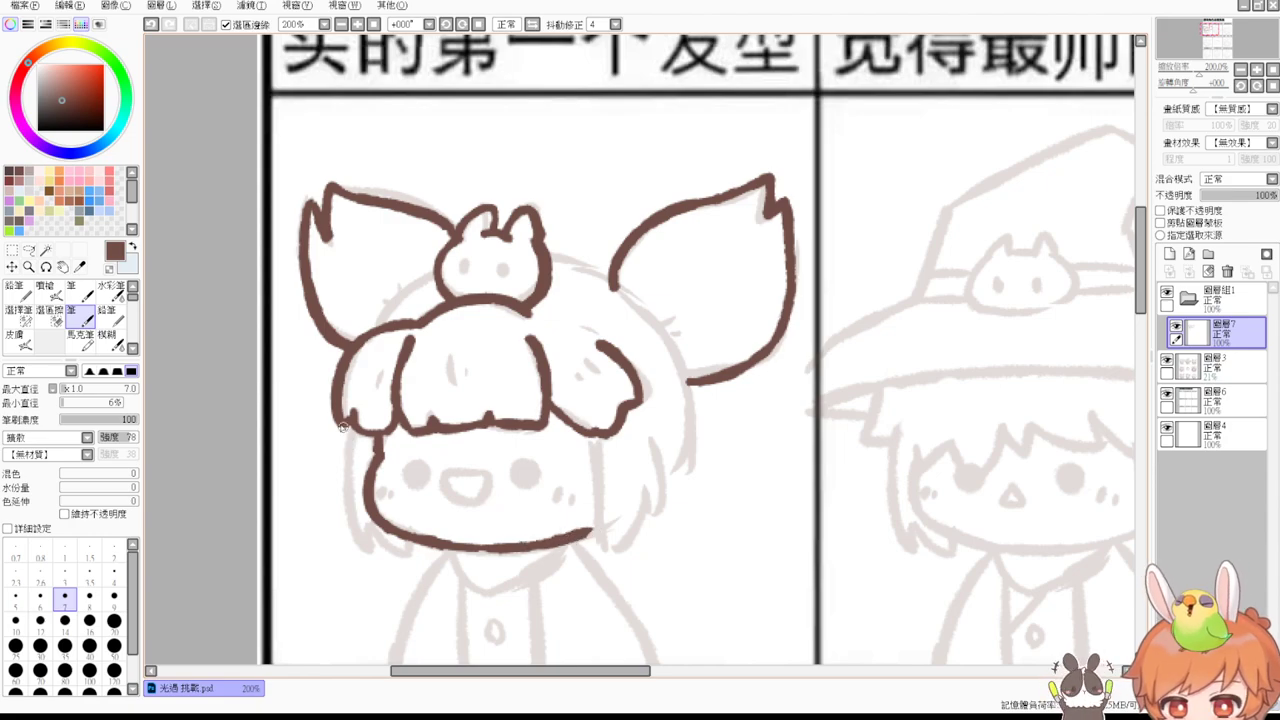
Step: Ink the left side hair strand hanging beside the face, including its pointed tips
{"action": "left_click_drag", "start_coordinate": [351, 430], "coordinate": [374, 550]}
{"action": "key", "text": "ctrl+z"}
{"action": "left_click_drag", "start_coordinate": [351, 432], "coordinate": [380, 540]}
{"action": "key", "text": "ctrl+z"}
{"action": "left_click_drag", "start_coordinate": [350, 433], "coordinate": [383, 549]}
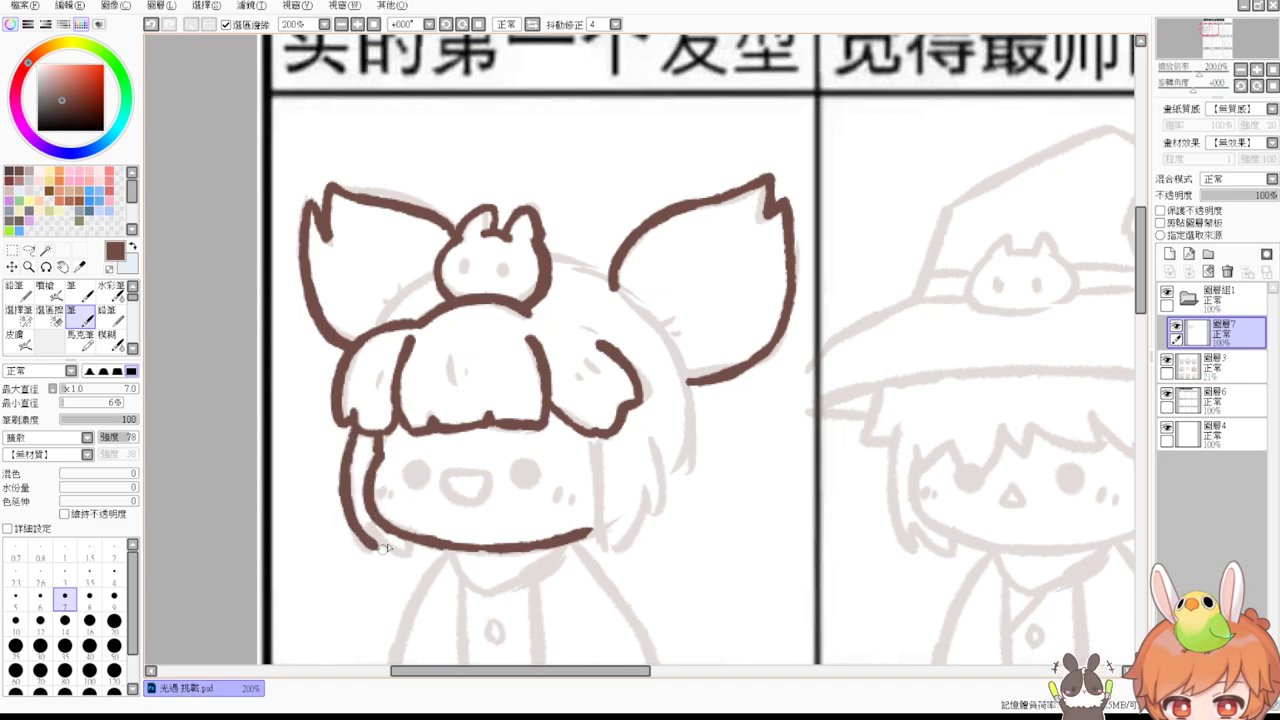
{"action": "left_click_drag", "start_coordinate": [380, 538], "coordinate": [402, 547]}
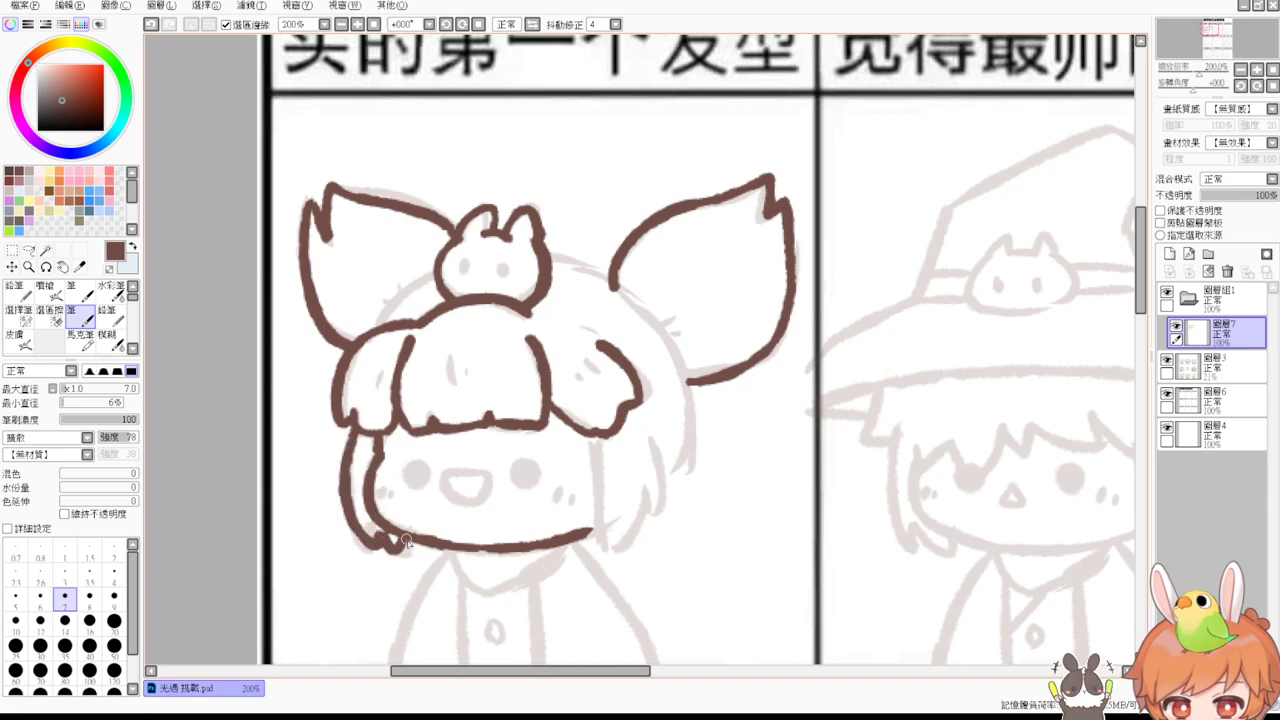
Step: Ink the right side hair strand beside the face, with its inner edge, pointed tip and outer edge
{"action": "left_click_drag", "start_coordinate": [592, 436], "coordinate": [604, 546]}
{"action": "key", "text": "ctrl+z"}
{"action": "left_click_drag", "start_coordinate": [590, 434], "coordinate": [606, 552]}
{"action": "key", "text": "ctrl+z"}
{"action": "left_click_drag", "start_coordinate": [588, 436], "coordinate": [604, 552]}
{"action": "left_click_drag", "start_coordinate": [650, 440], "coordinate": [645, 520]}
{"action": "key", "text": "ctrl+z"}
{"action": "left_click_drag", "start_coordinate": [654, 440], "coordinate": [652, 532]}
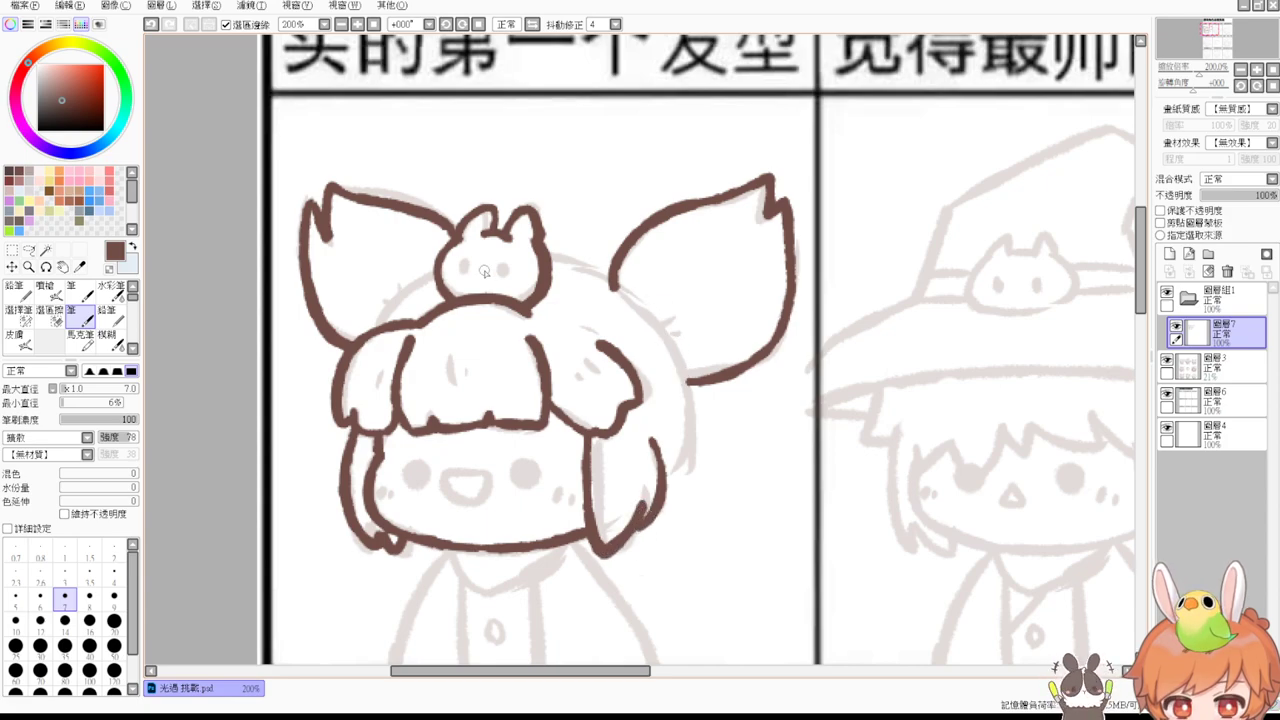
Step: Ink the head curve left of the cat and erase the excess inner end of the right hair tuft
{"action": "mouse_move", "coordinate": [378, 330]}
{"action": "left_mouse_down"}
{"action": "mouse_move", "coordinate": [437, 284]}
{"action": "mouse_move", "coordinate": [380, 326]}
{"action": "left_mouse_up"}
{"action": "key", "text": "ctrl+z"}
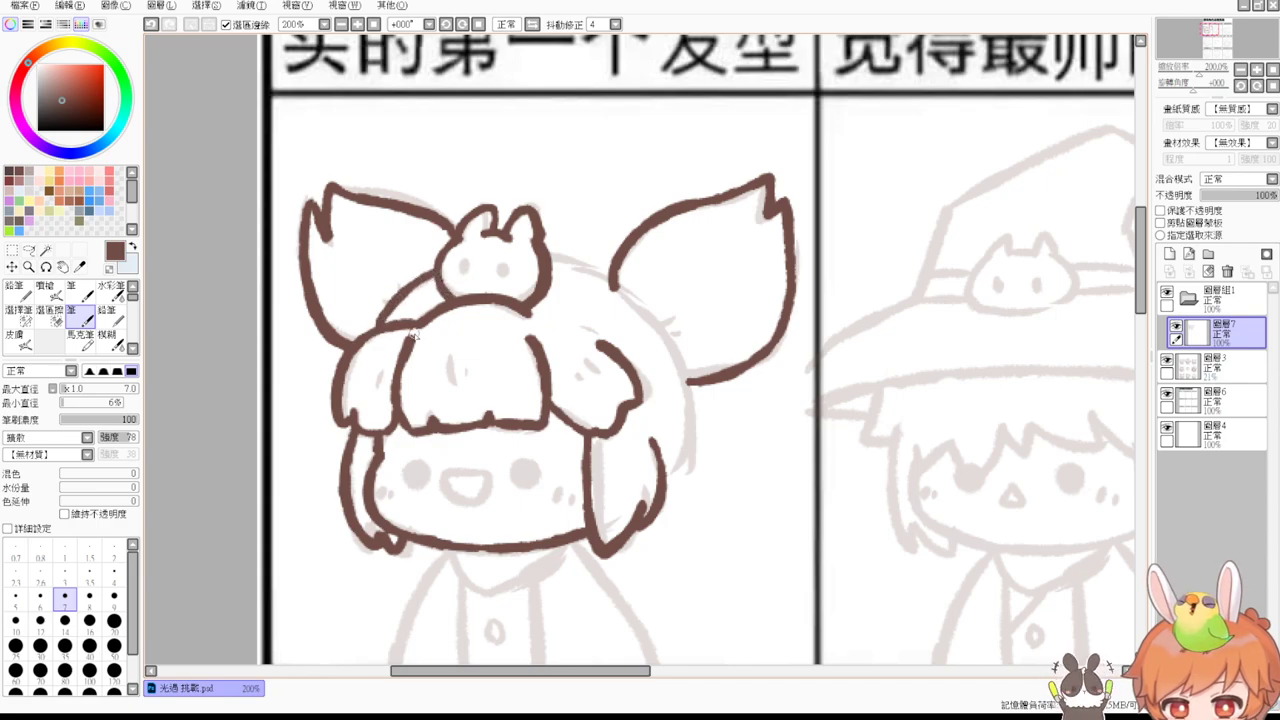
{"action": "key", "text": "e"}
{"action": "left_click_drag", "start_coordinate": [602, 292], "coordinate": [622, 299]}
{"action": "key", "text": "b"}
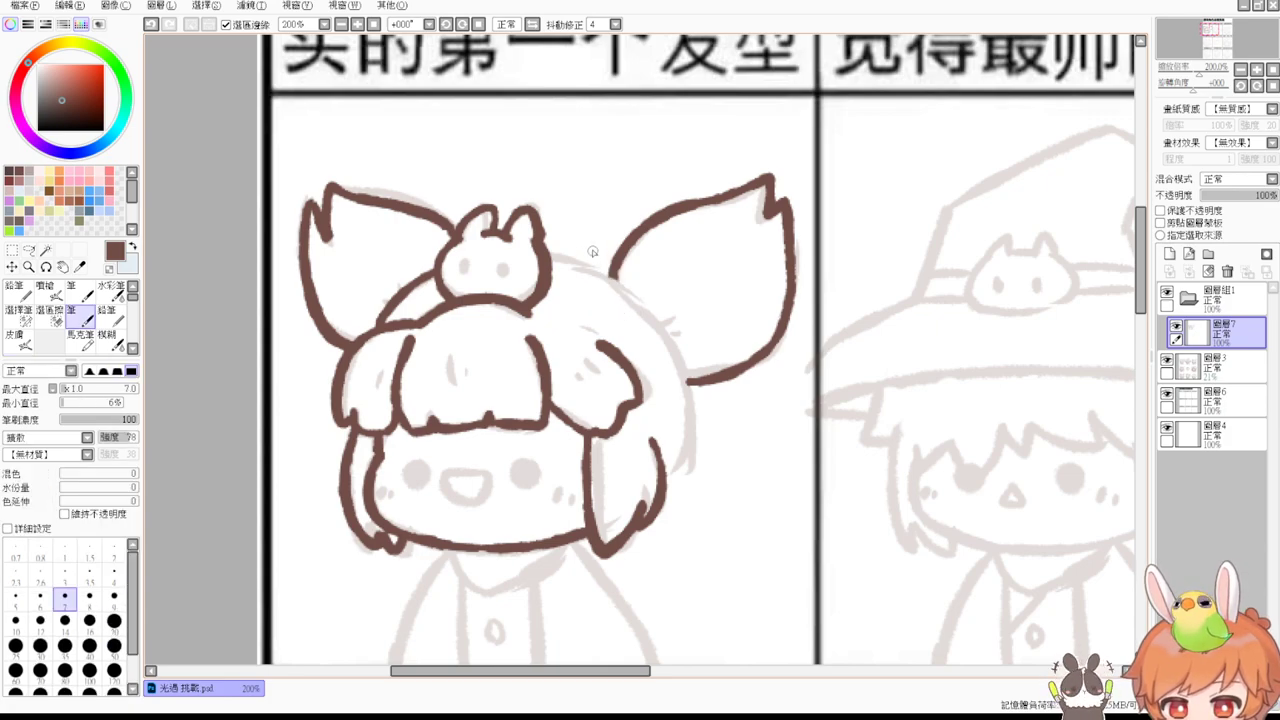
Step: Ink the right head contour from the cat down to the side hair and add short marks where the tufts attach
{"action": "left_click_drag", "start_coordinate": [546, 252], "coordinate": [672, 354]}
{"action": "key", "text": "ctrl+z"}
{"action": "mouse_move", "coordinate": [546, 252]}
{"action": "left_mouse_down"}
{"action": "mouse_move", "coordinate": [576, 263]}
{"action": "mouse_move", "coordinate": [678, 384]}
{"action": "left_mouse_up"}
{"action": "key", "text": "ctrl+z"}
{"action": "mouse_move", "coordinate": [548, 256]}
{"action": "left_mouse_down"}
{"action": "mouse_move", "coordinate": [665, 325]}
{"action": "mouse_move", "coordinate": [686, 389]}
{"action": "mouse_move", "coordinate": [706, 405]}
{"action": "mouse_move", "coordinate": [700, 376]}
{"action": "mouse_move", "coordinate": [677, 403]}
{"action": "left_mouse_up"}
{"action": "key", "text": "e"}
{"action": "key", "text": "b"}
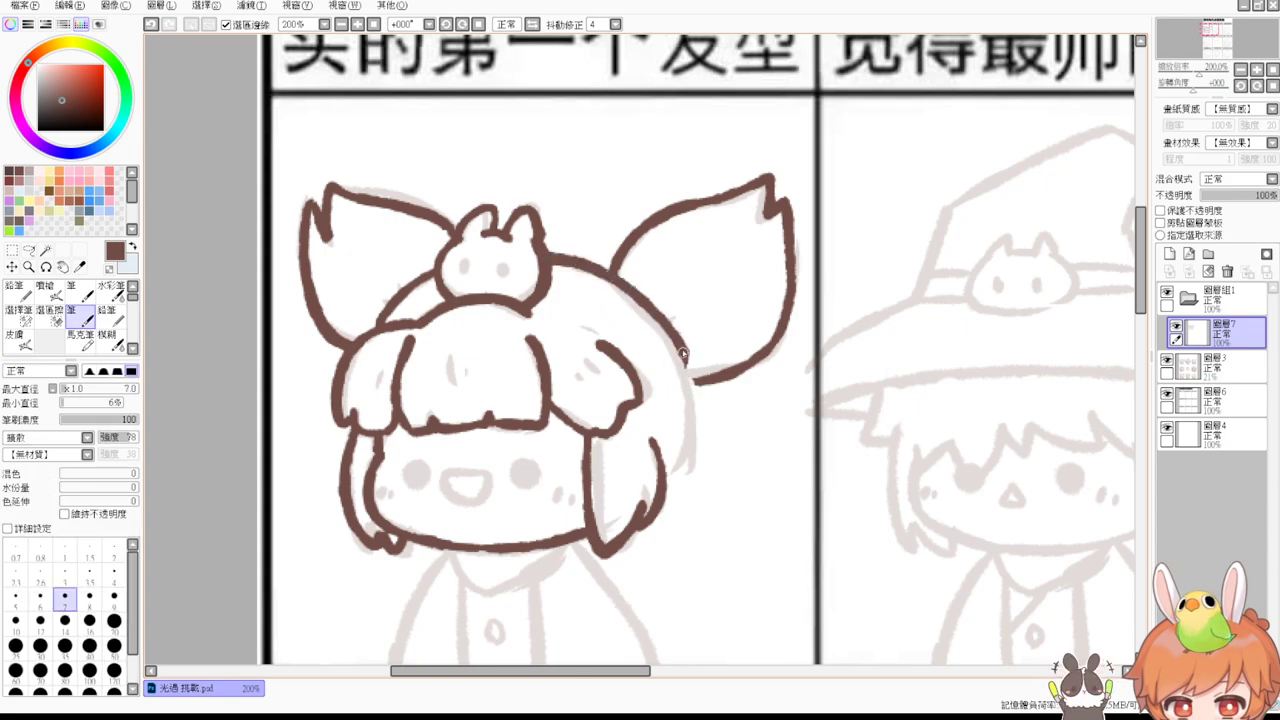
{"action": "mouse_move", "coordinate": [684, 354]}
{"action": "left_mouse_down"}
{"action": "mouse_move", "coordinate": [694, 440]}
{"action": "mouse_move", "coordinate": [668, 480]}
{"action": "left_mouse_up"}
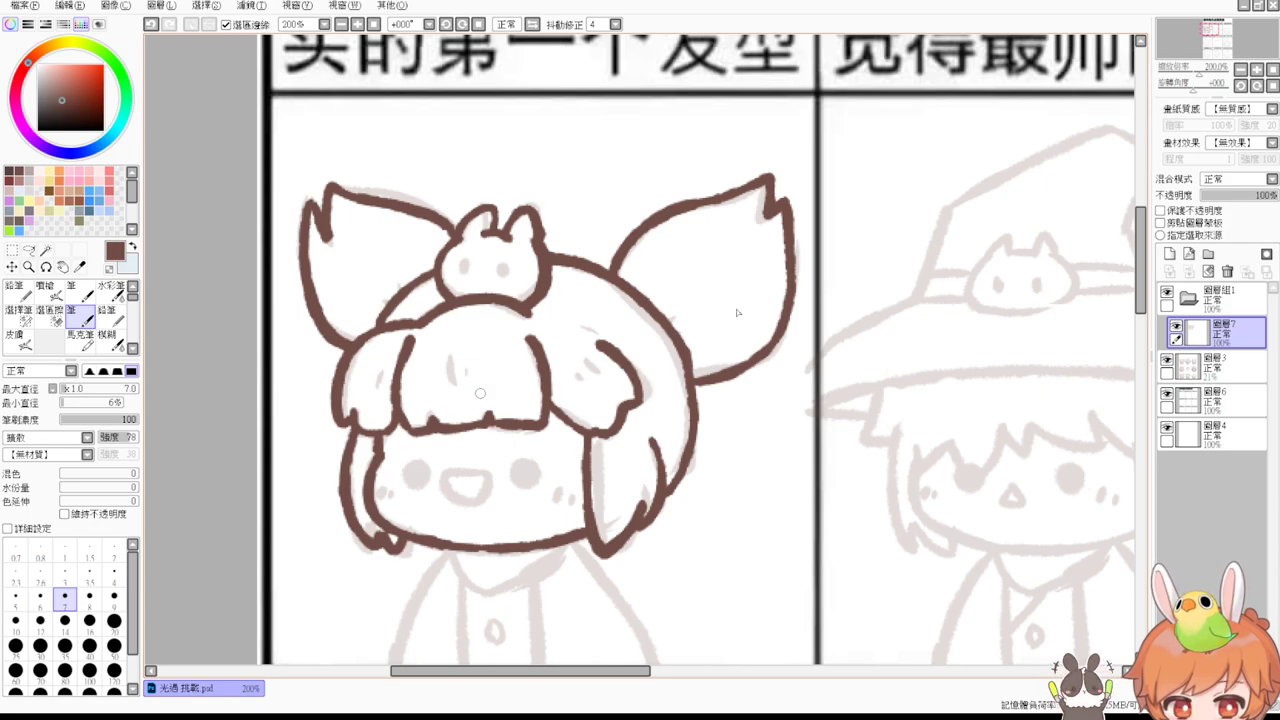
{"action": "left_click_drag", "start_coordinate": [670, 298], "coordinate": [684, 324]}
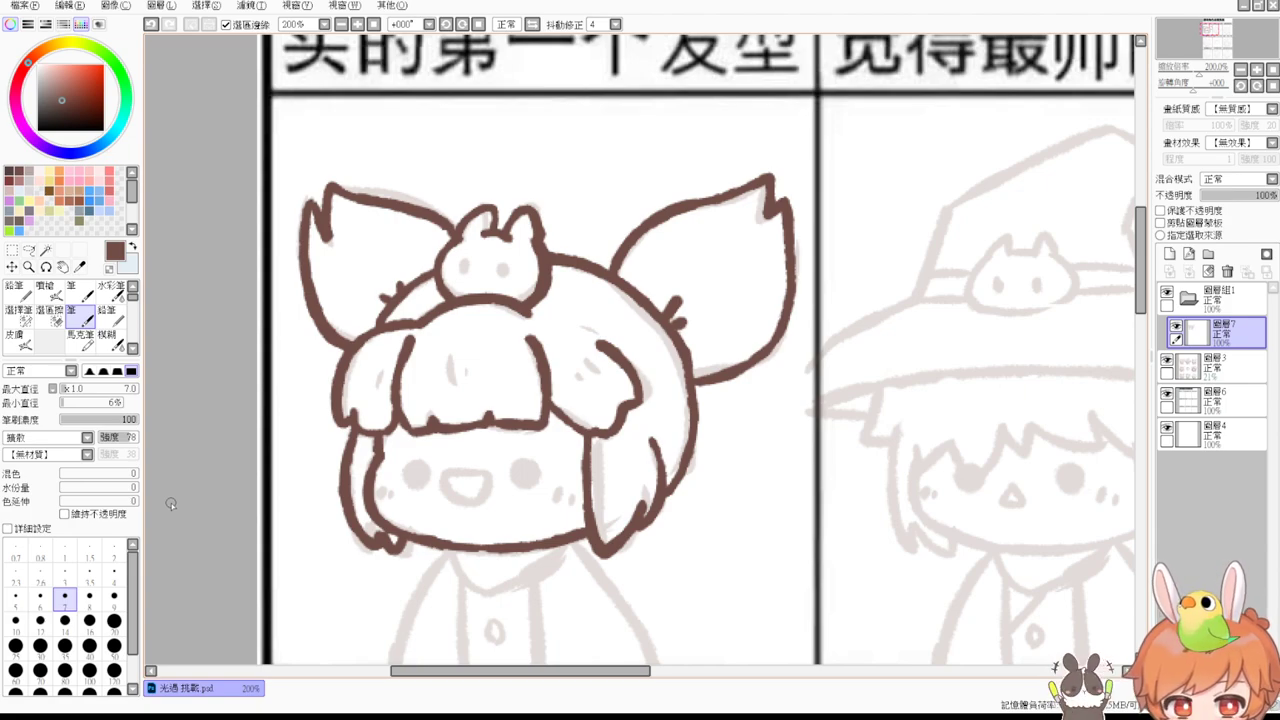
Step: Ink the pointed collar beneath the first character's chin
{"action": "left_click_drag", "start_coordinate": [1142, 288], "coordinate": [1142, 314]}
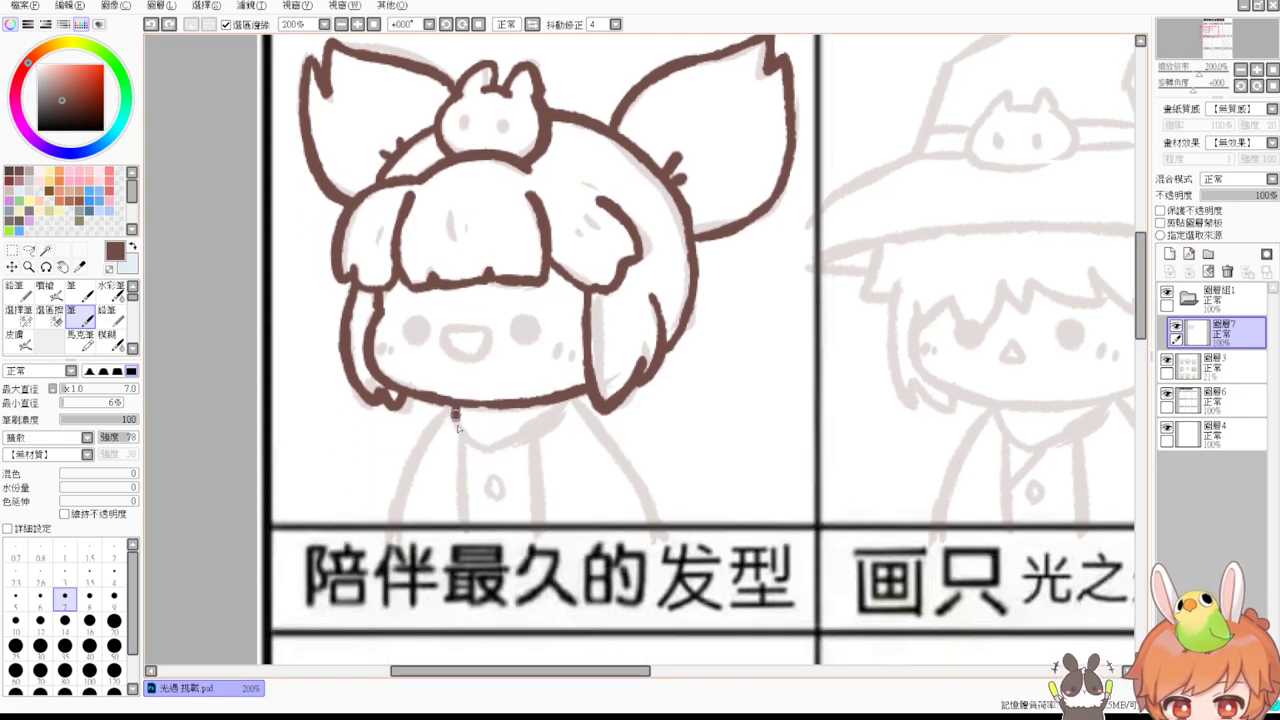
{"action": "mouse_move", "coordinate": [453, 410]}
{"action": "left_mouse_down"}
{"action": "mouse_move", "coordinate": [489, 453]}
{"action": "mouse_move", "coordinate": [570, 400]}
{"action": "left_mouse_up"}
{"action": "key", "text": "ctrl+z"}
{"action": "left_click_drag", "start_coordinate": [490, 447], "coordinate": [567, 400]}
Step: Ink the left shoulder line from the collar down to the panel's lower border
{"action": "left_click_drag", "start_coordinate": [628, 466], "coordinate": [621, 400]}
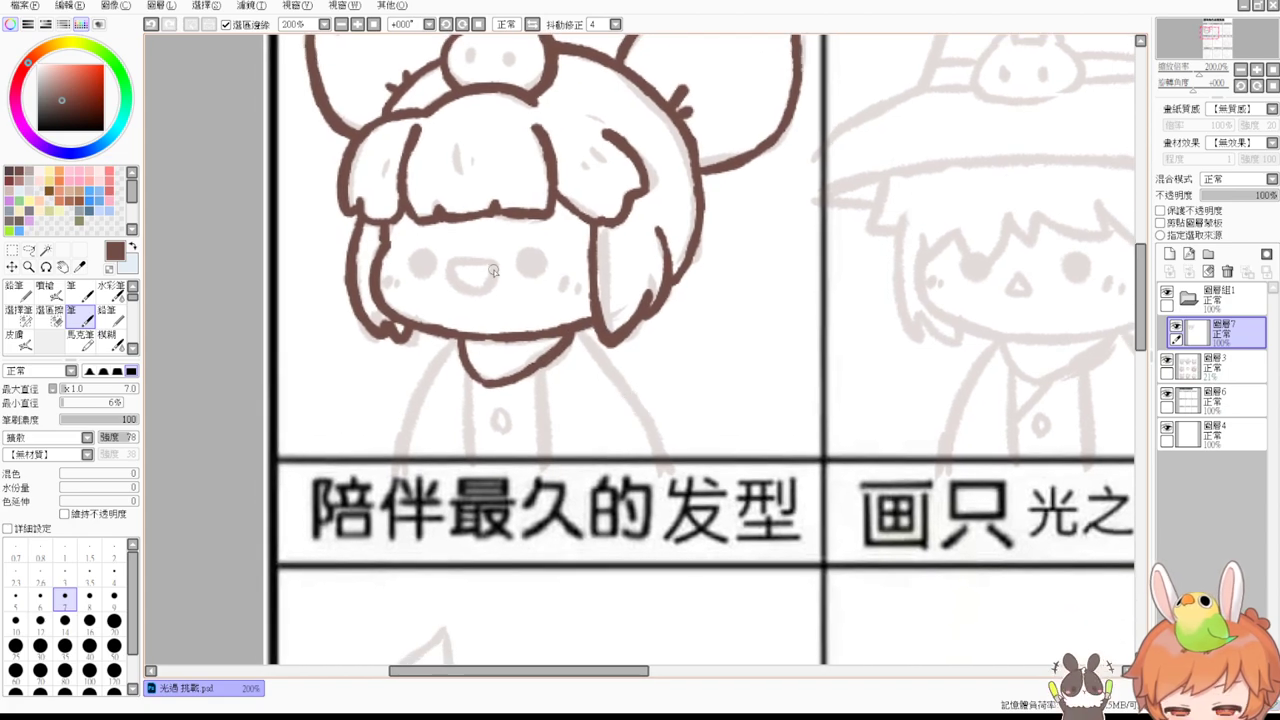
{"action": "mouse_move", "coordinate": [455, 345]}
{"action": "left_mouse_down"}
{"action": "mouse_move", "coordinate": [415, 383]}
{"action": "mouse_move", "coordinate": [400, 452]}
{"action": "left_mouse_up"}
{"action": "key", "text": "ctrl+z"}
{"action": "left_click_drag", "start_coordinate": [458, 340], "coordinate": [400, 455]}
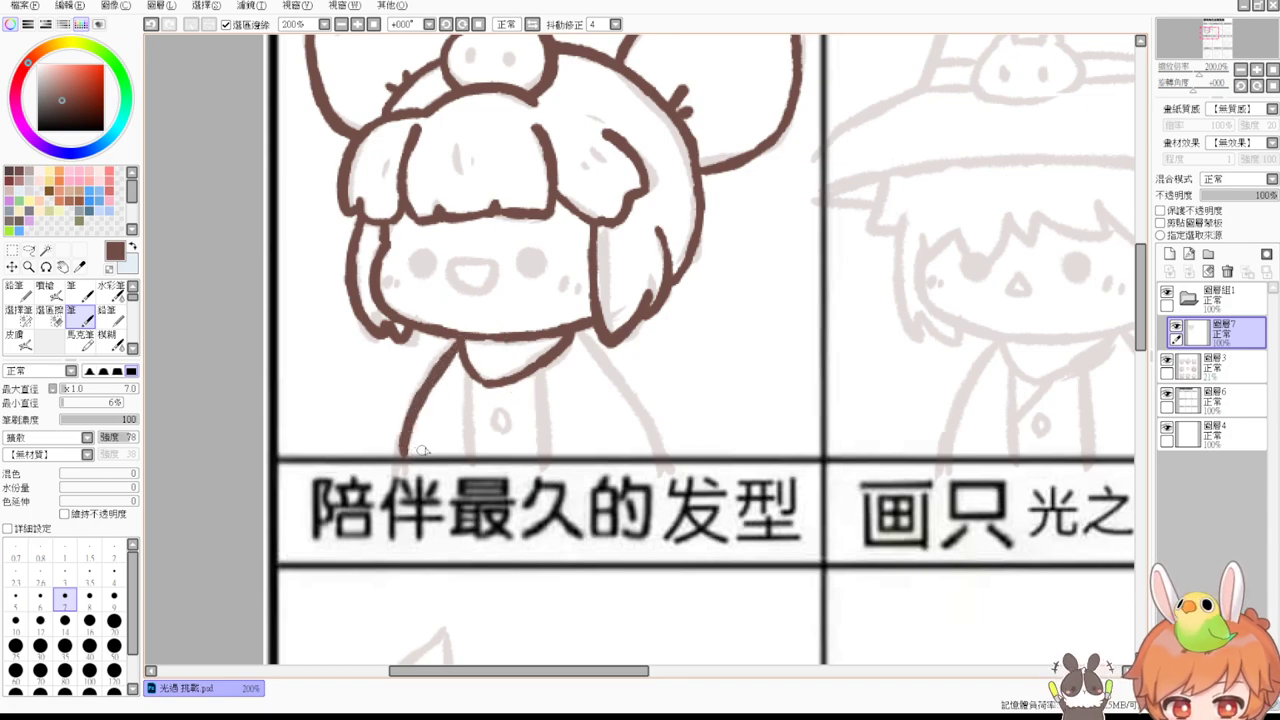
Step: Ink the first character's two coat front edges, right shoulder line and the bottom edge along the panel border
{"action": "mouse_move", "coordinate": [466, 372]}
{"action": "left_mouse_down"}
{"action": "mouse_move", "coordinate": [463, 420]}
{"action": "mouse_move", "coordinate": [464, 458]}
{"action": "left_mouse_up"}
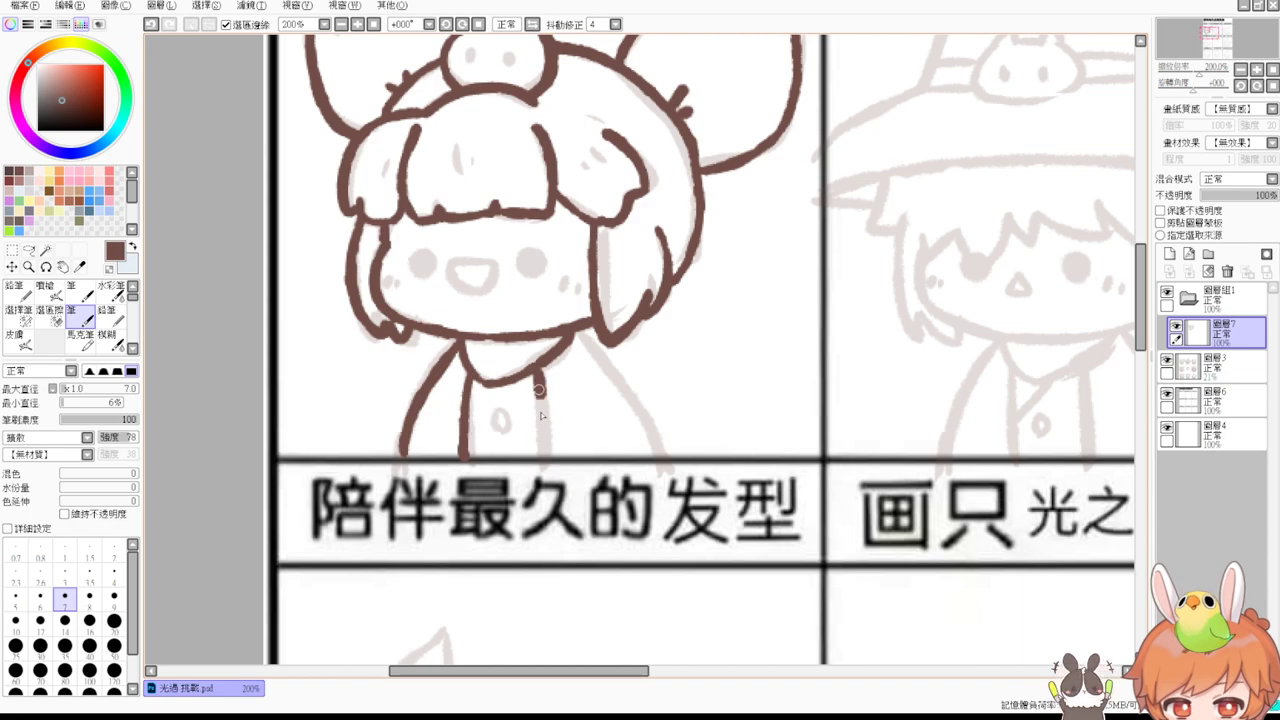
{"action": "left_click_drag", "start_coordinate": [538, 378], "coordinate": [546, 458]}
{"action": "left_click_drag", "start_coordinate": [576, 338], "coordinate": [640, 447]}
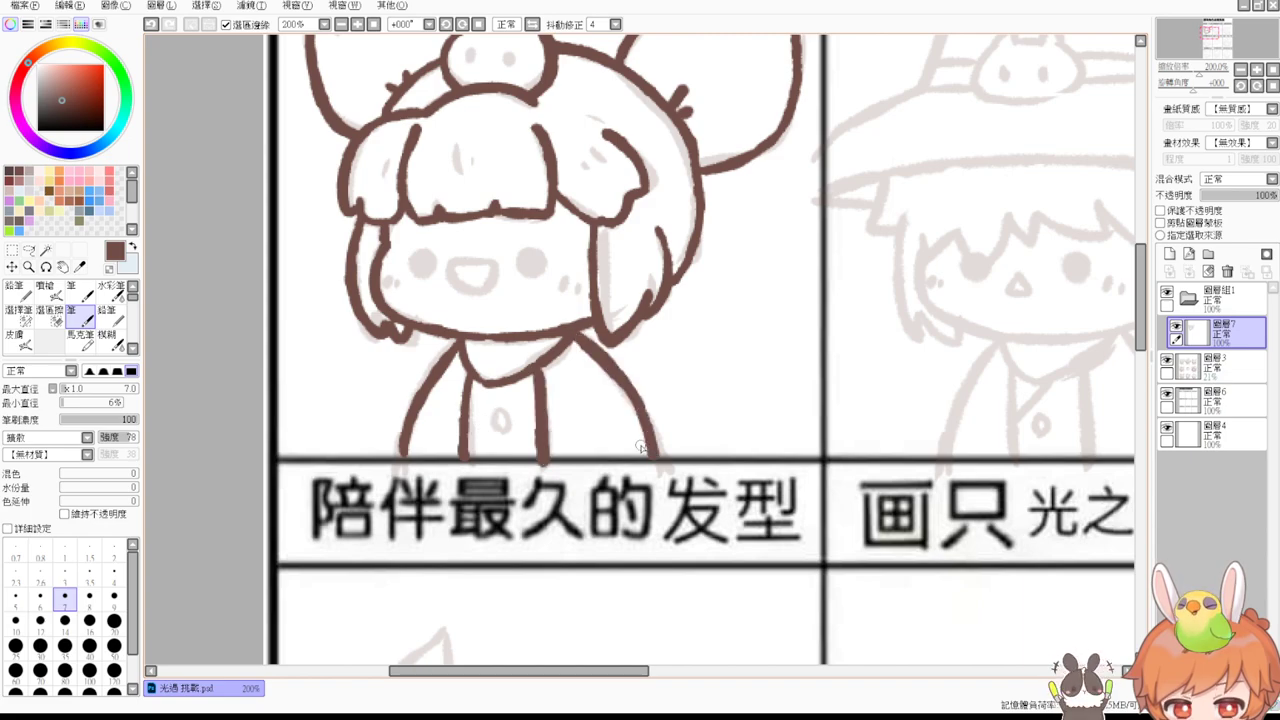
{"action": "left_click_drag", "start_coordinate": [403, 452], "coordinate": [664, 456]}
Step: Ink the first character's round coat button and open mouth, and fill in both round eyes
{"action": "left_click_drag", "start_coordinate": [498, 412], "coordinate": [499, 436]}
{"action": "left_click_drag", "start_coordinate": [526, 338], "coordinate": [516, 463]}
{"action": "mouse_move", "coordinate": [443, 390]}
{"action": "left_mouse_down"}
{"action": "mouse_move", "coordinate": [481, 387]}
{"action": "mouse_move", "coordinate": [480, 411]}
{"action": "mouse_move", "coordinate": [464, 419]}
{"action": "mouse_move", "coordinate": [406, 386]}
{"action": "mouse_move", "coordinate": [418, 386]}
{"action": "left_mouse_up"}
{"action": "key", "text": "ctrl+z"}
{"action": "key", "text": "ctrl+z"}
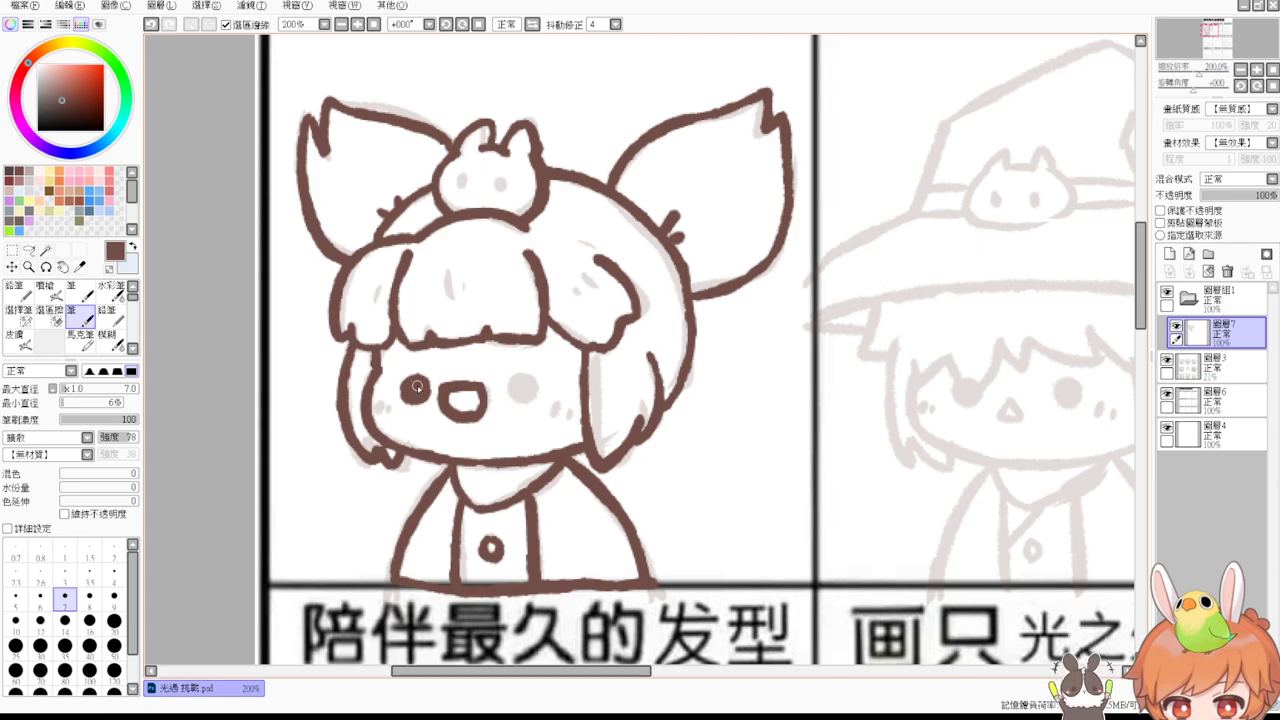
{"action": "left_click_drag", "start_coordinate": [508, 393], "coordinate": [518, 393]}
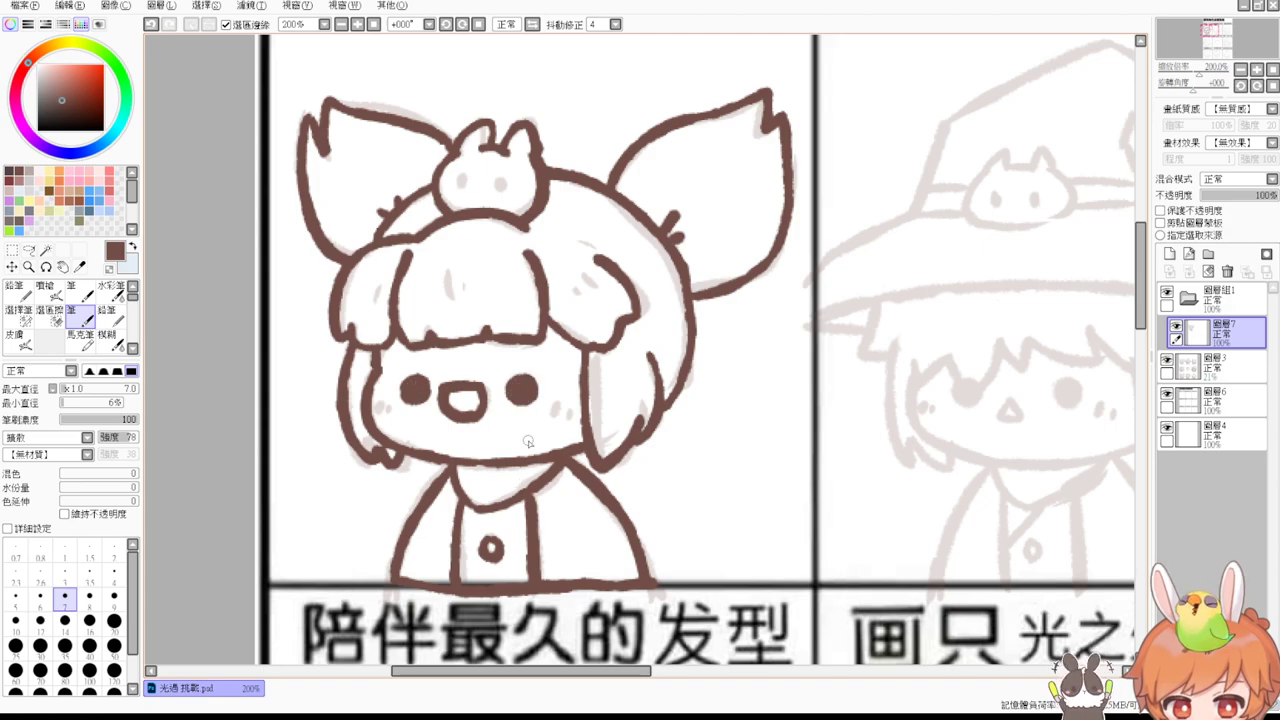
Step: Add short strand marks to the first character's bangs, hair tufts and side hair
{"action": "left_click_drag", "start_coordinate": [763, 399], "coordinate": [661, 369]}
{"action": "left_click_drag", "start_coordinate": [514, 352], "coordinate": [516, 382]}
{"action": "mouse_move", "coordinate": [347, 246]}
{"action": "left_mouse_down"}
{"action": "mouse_move", "coordinate": [345, 276]}
{"action": "mouse_move", "coordinate": [369, 262]}
{"action": "left_mouse_up"}
{"action": "left_click_drag", "start_coordinate": [480, 250], "coordinate": [497, 274]}
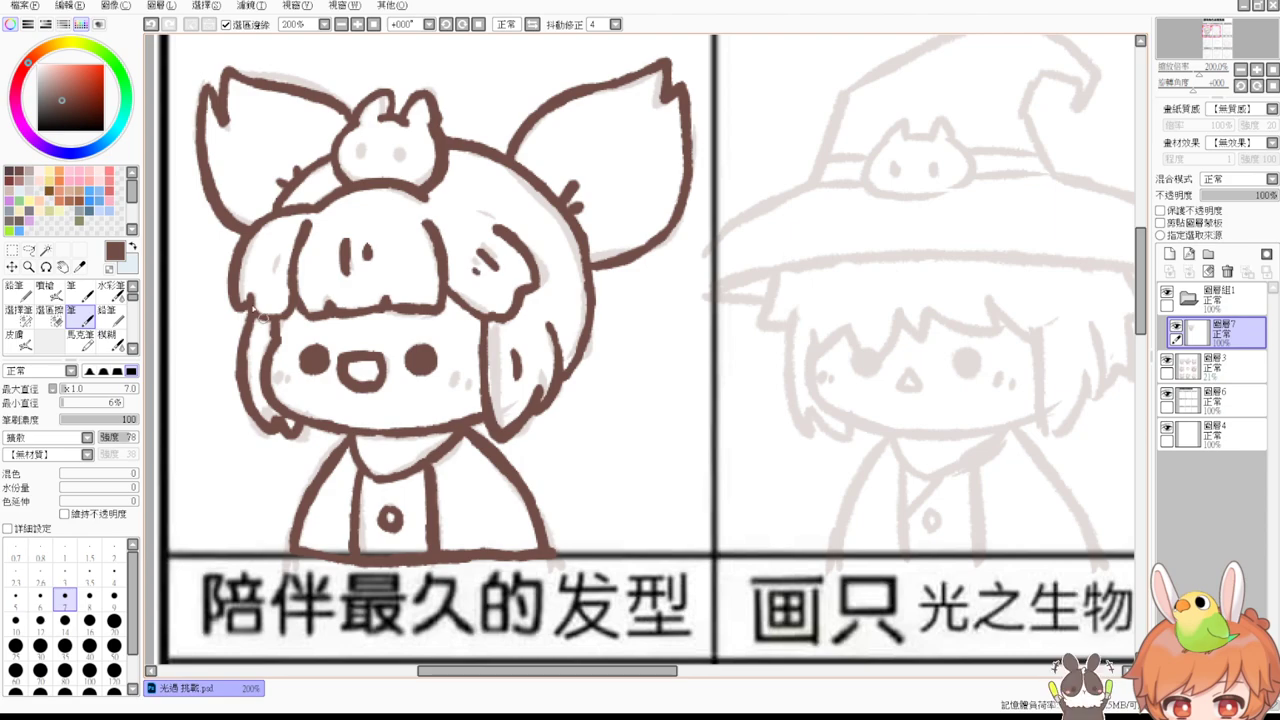
Step: Ink the wide witch hat brim in the second panel, including its upper and lower curves and pointed, folded ends
{"action": "mouse_move", "coordinate": [882, 364]}
{"action": "left_mouse_down"}
{"action": "mouse_move", "coordinate": [810, 376]}
{"action": "mouse_move", "coordinate": [848, 366]}
{"action": "left_mouse_up"}
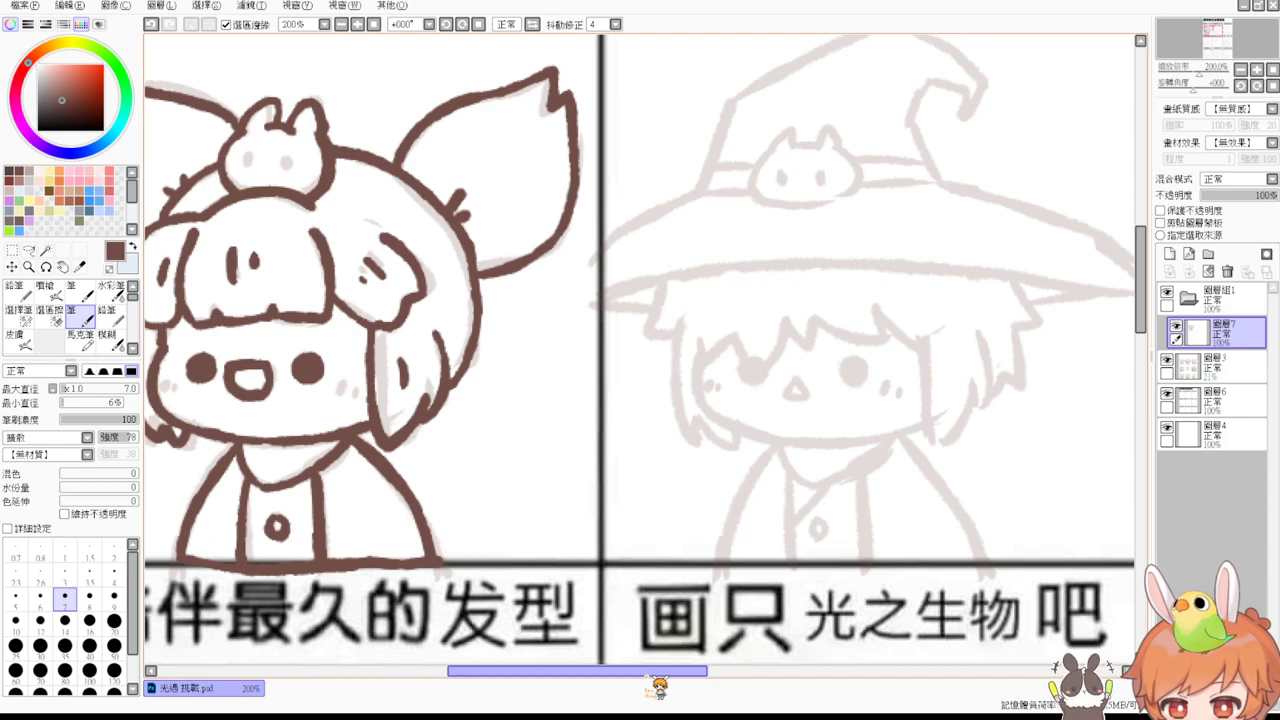
{"action": "left_click_drag", "start_coordinate": [660, 672], "coordinate": [724, 666]}
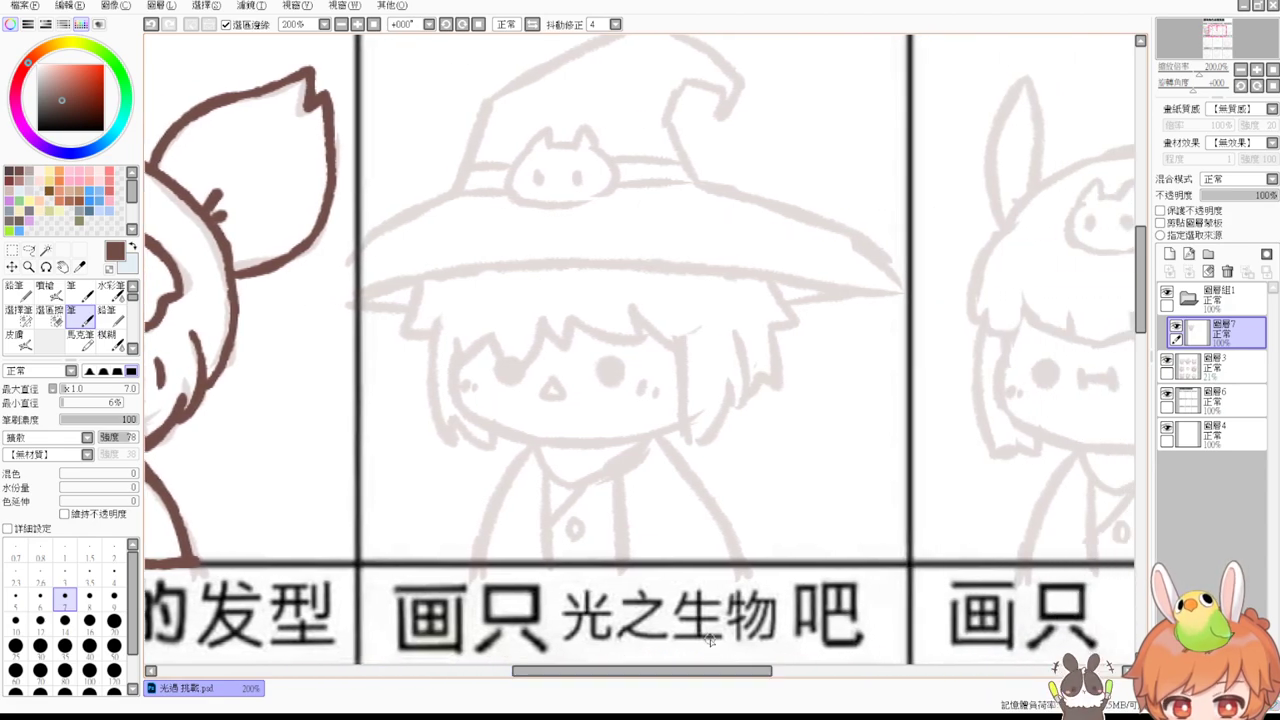
{"action": "mouse_move", "coordinate": [339, 311]}
{"action": "left_mouse_down"}
{"action": "mouse_move", "coordinate": [407, 278]}
{"action": "mouse_move", "coordinate": [824, 292]}
{"action": "left_mouse_up"}
{"action": "key", "text": "ctrl+z"}
{"action": "mouse_move", "coordinate": [337, 309]}
{"action": "left_mouse_down"}
{"action": "mouse_move", "coordinate": [519, 265]}
{"action": "mouse_move", "coordinate": [737, 265]}
{"action": "mouse_move", "coordinate": [866, 290]}
{"action": "left_mouse_up"}
{"action": "mouse_move", "coordinate": [454, 196]}
{"action": "left_mouse_down"}
{"action": "mouse_move", "coordinate": [375, 236]}
{"action": "mouse_move", "coordinate": [316, 313]}
{"action": "mouse_move", "coordinate": [416, 308]}
{"action": "left_mouse_up"}
{"action": "key", "text": "ctrl+z"}
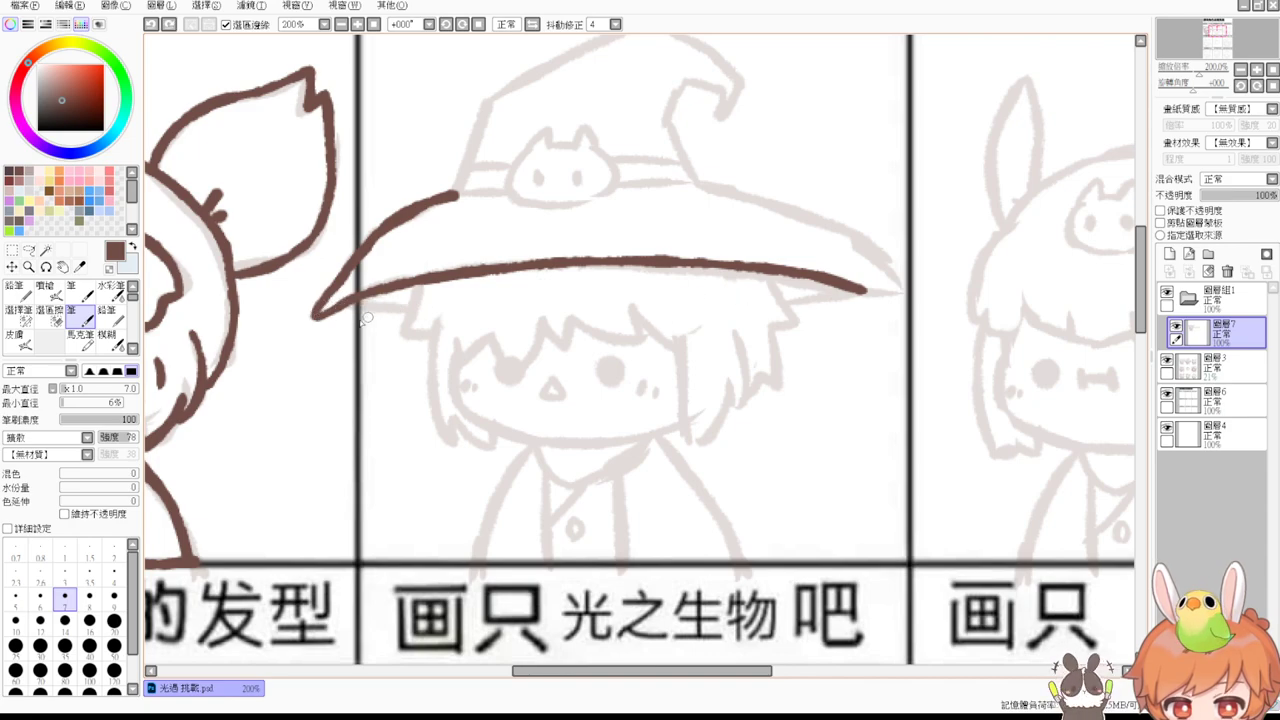
{"action": "left_click_drag", "start_coordinate": [338, 310], "coordinate": [416, 302]}
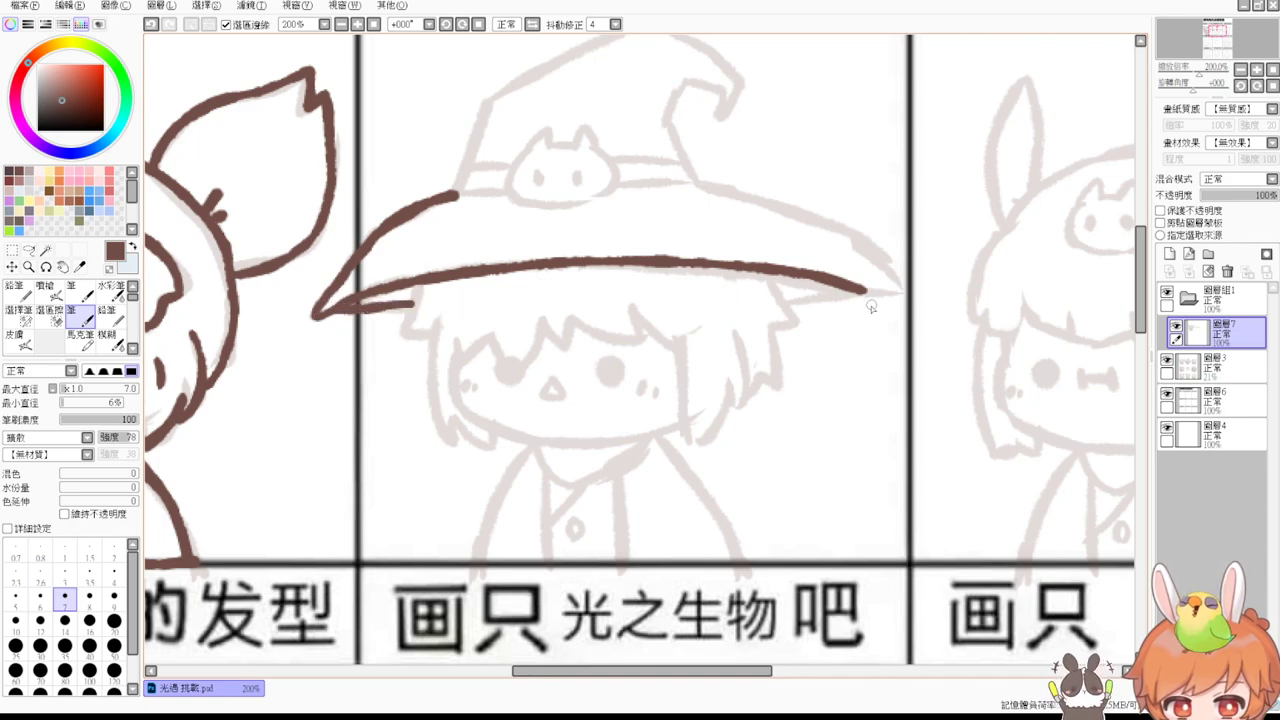
{"action": "left_click_drag", "start_coordinate": [786, 300], "coordinate": [916, 295]}
{"action": "left_click_drag", "start_coordinate": [701, 187], "coordinate": [922, 290]}
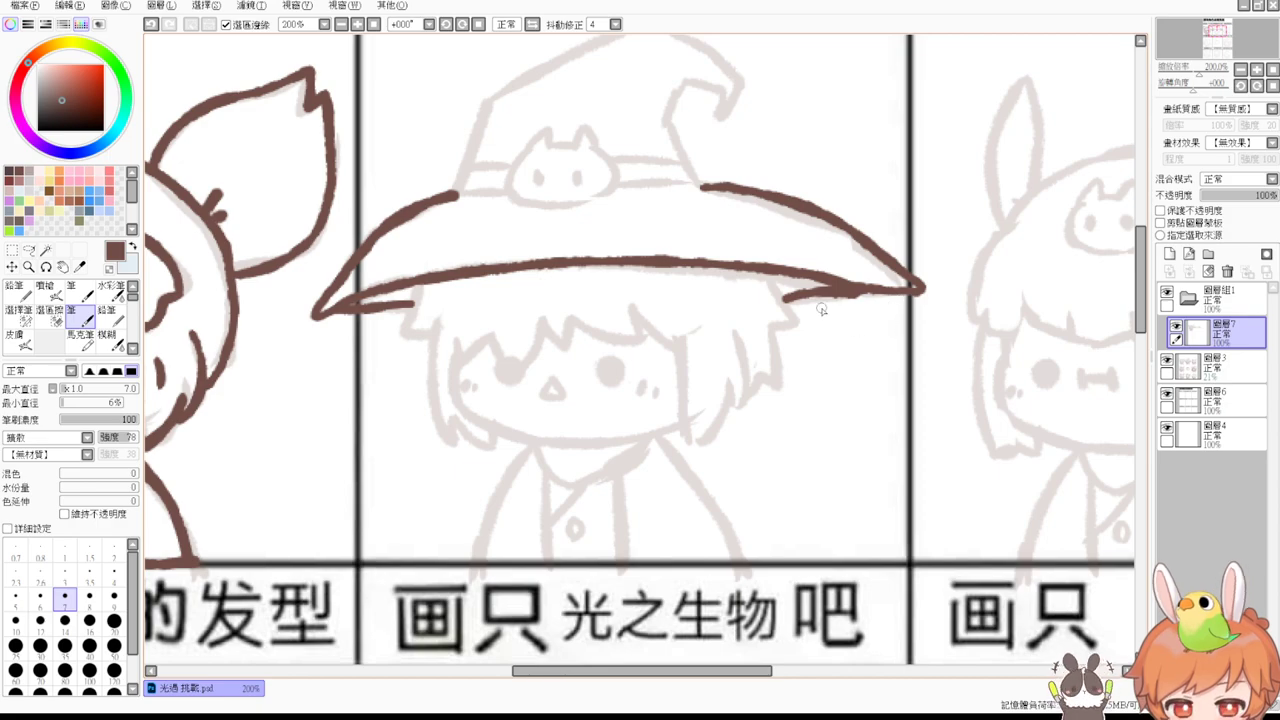
Step: Ink the rounded body of the cat on the witch hat and dot the eyes of the first character's cat
{"action": "left_click_drag", "start_coordinate": [531, 148], "coordinate": [540, 213]}
{"action": "key", "text": "ctrl+z"}
{"action": "left_click_drag", "start_coordinate": [527, 153], "coordinate": [554, 210]}
{"action": "key", "text": "ctrl+z"}
{"action": "left_click_drag", "start_coordinate": [525, 152], "coordinate": [555, 210]}
{"action": "key", "text": "ctrl+z"}
{"action": "left_click_drag", "start_coordinate": [524, 151], "coordinate": [545, 212]}
{"action": "mouse_move", "coordinate": [592, 150]}
{"action": "left_mouse_down"}
{"action": "mouse_move", "coordinate": [604, 197]}
{"action": "mouse_move", "coordinate": [554, 190]}
{"action": "mouse_move", "coordinate": [518, 209]}
{"action": "mouse_move", "coordinate": [592, 201]}
{"action": "mouse_move", "coordinate": [536, 174]}
{"action": "mouse_move", "coordinate": [579, 175]}
{"action": "mouse_move", "coordinate": [585, 224]}
{"action": "mouse_move", "coordinate": [766, 235]}
{"action": "left_mouse_up"}
{"action": "key", "text": "ctrl+z"}
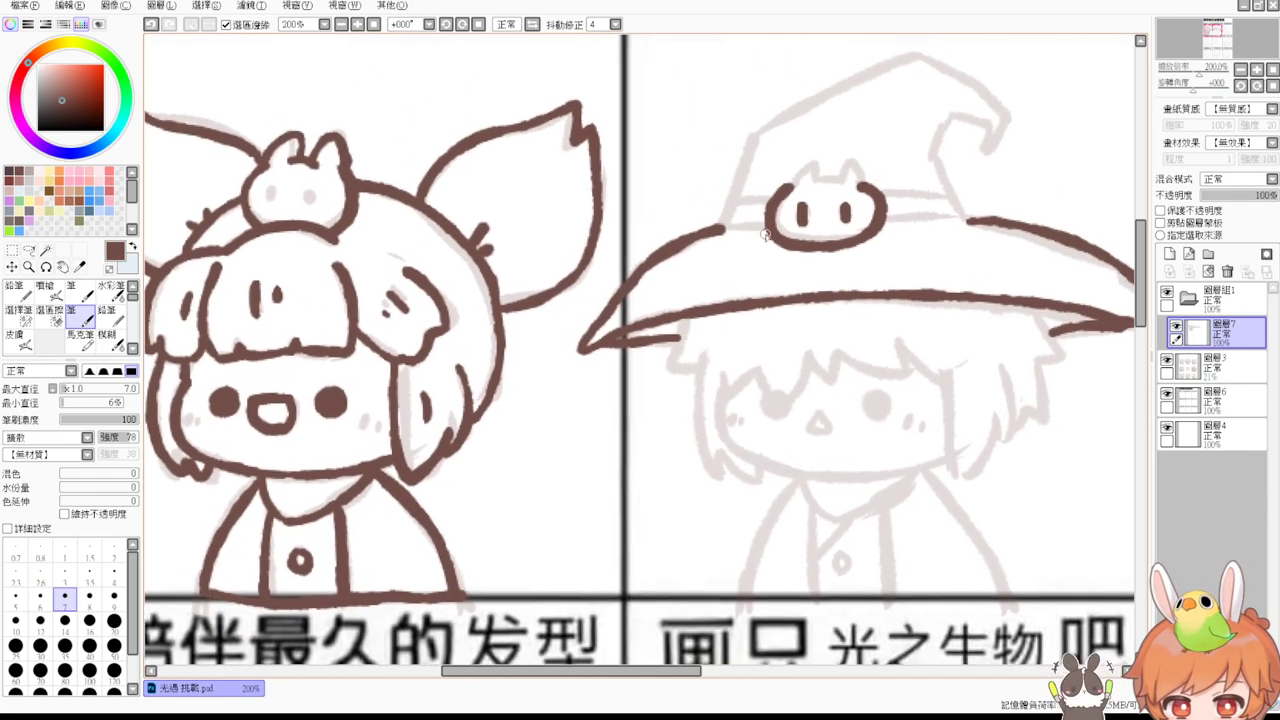
{"action": "left_click_drag", "start_coordinate": [270, 189], "coordinate": [312, 204]}
Step: Replace the hat cat's oval eyes with round dots and ink its two pointed ears
{"action": "left_click_drag", "start_coordinate": [954, 246], "coordinate": [787, 309]}
{"action": "key", "text": "e"}
{"action": "left_click_drag", "start_coordinate": [647, 278], "coordinate": [669, 276]}
{"action": "key", "text": "b"}
{"action": "scroll", "coordinate": [665, 297], "scroll_direction": "up", "scroll_amount": 1}
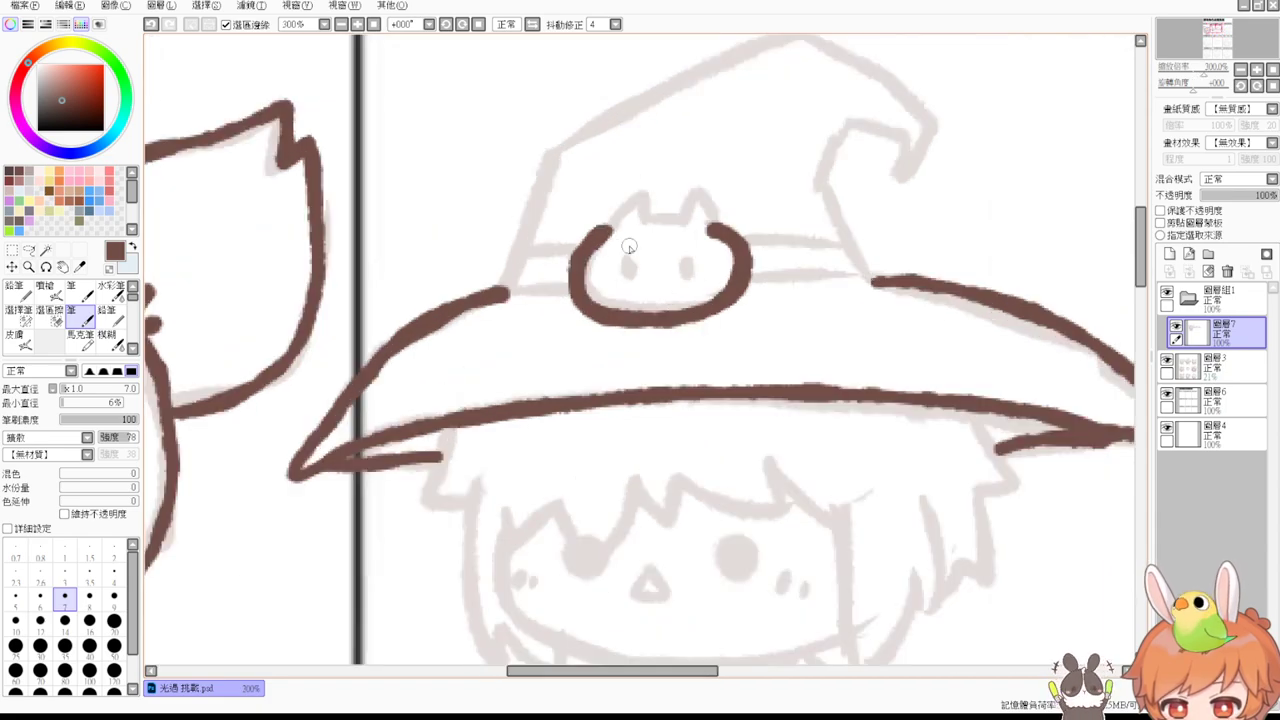
{"action": "left_click_drag", "start_coordinate": [628, 269], "coordinate": [688, 272]}
{"action": "mouse_move", "coordinate": [639, 221]}
{"action": "left_mouse_down"}
{"action": "mouse_move", "coordinate": [677, 223]}
{"action": "mouse_move", "coordinate": [634, 191]}
{"action": "mouse_move", "coordinate": [645, 217]}
{"action": "mouse_move", "coordinate": [632, 186]}
{"action": "mouse_move", "coordinate": [643, 217]}
{"action": "mouse_move", "coordinate": [714, 228]}
{"action": "left_mouse_up"}
{"action": "key", "text": "ctrl+z"}
{"action": "key", "text": "ctrl+z"}
{"action": "key", "text": "ctrl+z"}
Step: Ink the hat band on both sides of the cat, closing its ends against the brim
{"action": "mouse_move", "coordinate": [516, 248]}
{"action": "left_mouse_down"}
{"action": "mouse_move", "coordinate": [502, 282]}
{"action": "mouse_move", "coordinate": [575, 296]}
{"action": "left_mouse_up"}
{"action": "left_click_drag", "start_coordinate": [517, 246], "coordinate": [594, 251]}
{"action": "left_click_drag", "start_coordinate": [745, 240], "coordinate": [884, 268]}
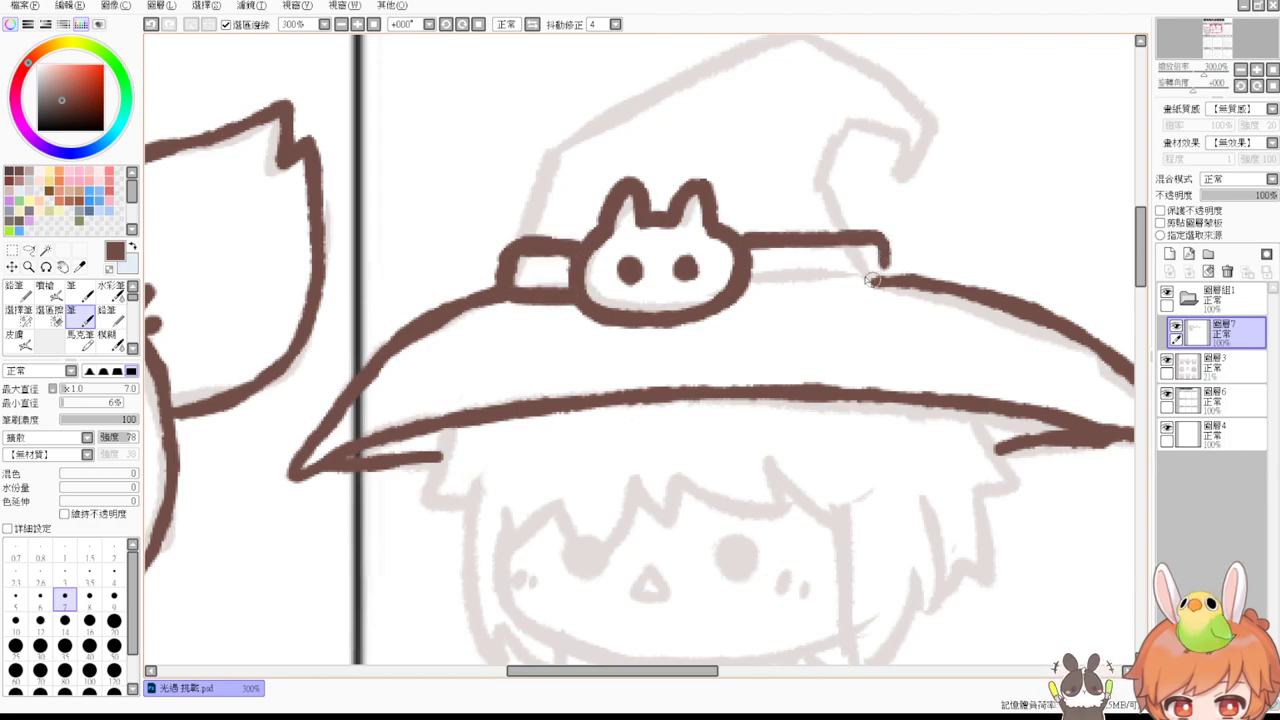
{"action": "left_click_drag", "start_coordinate": [750, 284], "coordinate": [858, 286]}
{"action": "left_click_drag", "start_coordinate": [883, 268], "coordinate": [843, 288]}
Step: Ink the witch hat's cone from the band up to the hooked tip and back down its right side
{"action": "left_click_drag", "start_coordinate": [923, 198], "coordinate": [877, 331]}
{"action": "mouse_move", "coordinate": [484, 368]}
{"action": "left_mouse_down"}
{"action": "mouse_move", "coordinate": [551, 259]}
{"action": "mouse_move", "coordinate": [773, 161]}
{"action": "mouse_move", "coordinate": [892, 258]}
{"action": "left_mouse_up"}
{"action": "mouse_move", "coordinate": [810, 255]}
{"action": "left_mouse_down"}
{"action": "mouse_move", "coordinate": [781, 316]}
{"action": "mouse_move", "coordinate": [822, 346]}
{"action": "left_mouse_up"}
{"action": "mouse_move", "coordinate": [806, 252]}
{"action": "left_mouse_down"}
{"action": "mouse_move", "coordinate": [856, 270]}
{"action": "mouse_move", "coordinate": [850, 313]}
{"action": "mouse_move", "coordinate": [897, 272]}
{"action": "left_mouse_up"}
Step: Ink the left hair tuft under the hat brim and the jagged bangs across the second character's forehead
{"action": "scroll", "coordinate": [866, 349], "scroll_direction": "down", "scroll_amount": 5}
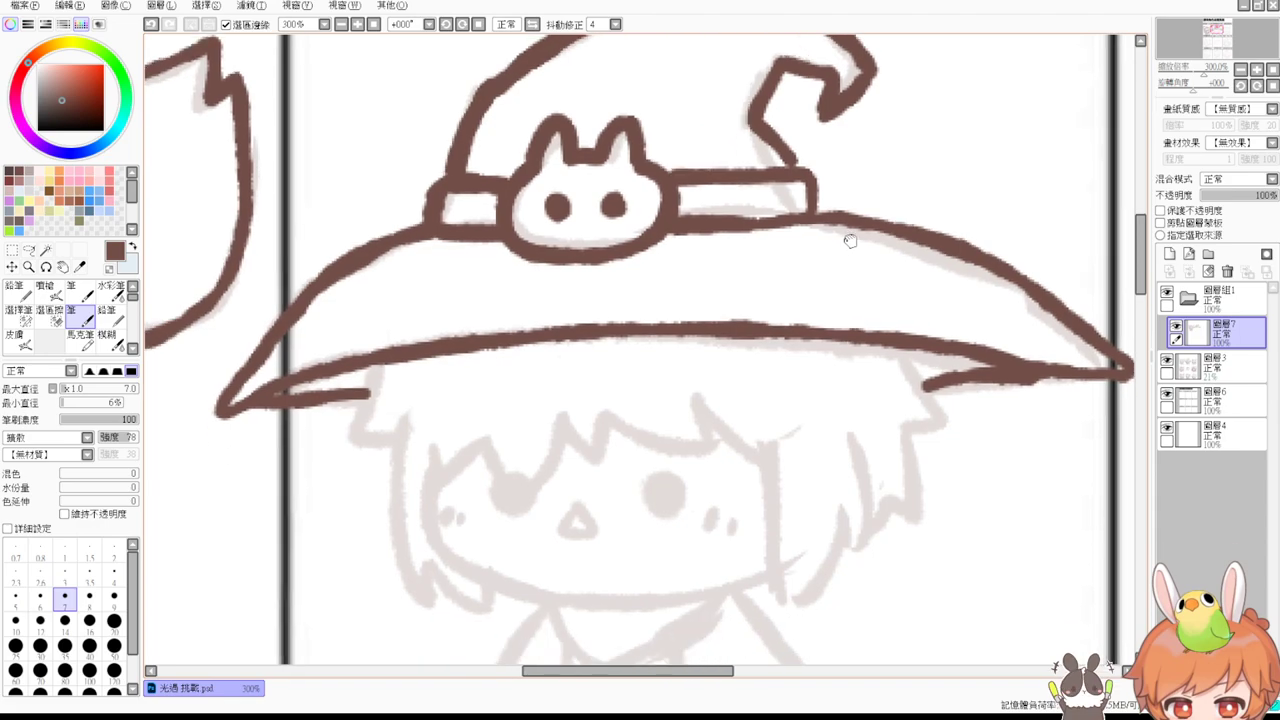
{"action": "left_click_drag", "start_coordinate": [384, 329], "coordinate": [352, 405]}
{"action": "key", "text": "ctrl+z"}
{"action": "mouse_move", "coordinate": [380, 324]}
{"action": "left_mouse_down"}
{"action": "mouse_move", "coordinate": [357, 402]}
{"action": "mouse_move", "coordinate": [407, 388]}
{"action": "mouse_move", "coordinate": [439, 406]}
{"action": "mouse_move", "coordinate": [455, 437]}
{"action": "mouse_move", "coordinate": [492, 407]}
{"action": "mouse_move", "coordinate": [539, 441]}
{"action": "mouse_move", "coordinate": [574, 371]}
{"action": "mouse_move", "coordinate": [720, 415]}
{"action": "left_mouse_up"}
{"action": "mouse_move", "coordinate": [706, 350]}
{"action": "left_mouse_down"}
{"action": "mouse_move", "coordinate": [712, 378]}
{"action": "mouse_move", "coordinate": [760, 408]}
{"action": "left_mouse_up"}
{"action": "scroll", "coordinate": [650, 470], "scroll_direction": "down", "scroll_amount": 2}
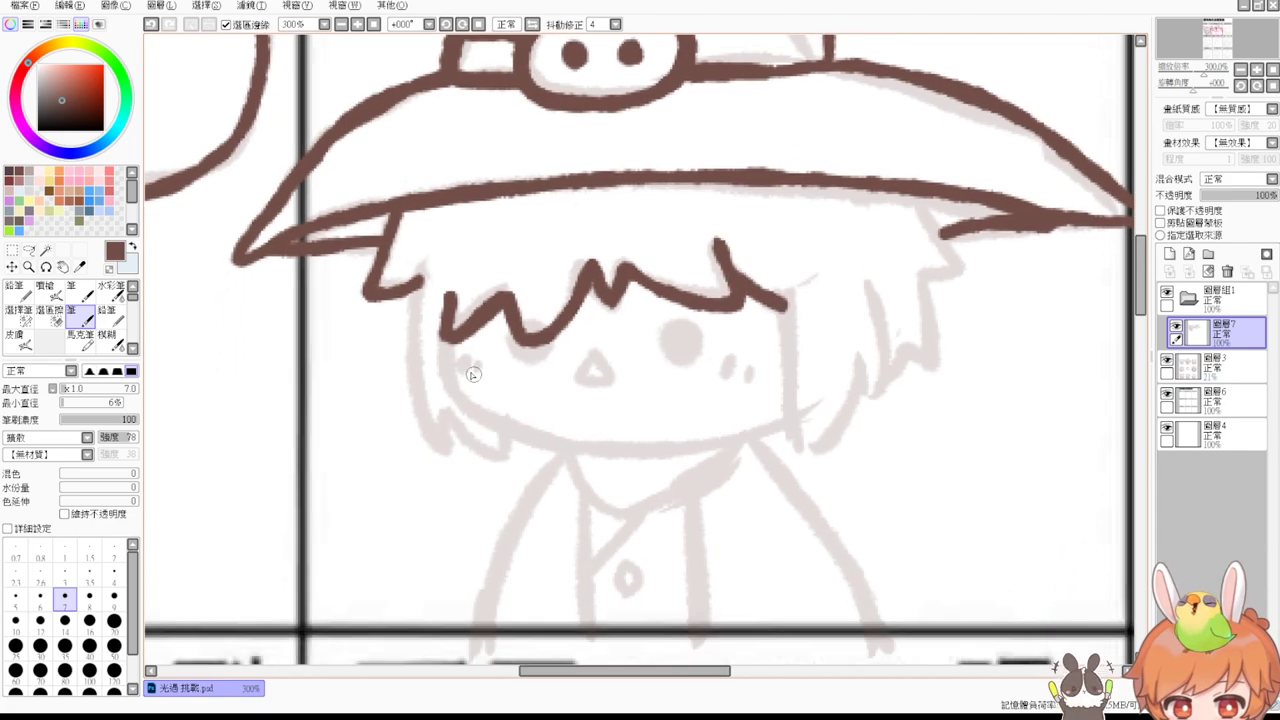
{"action": "left_click_drag", "start_coordinate": [448, 335], "coordinate": [571, 432]}
{"action": "key", "text": "ctrl+z"}
{"action": "left_click_drag", "start_coordinate": [448, 335], "coordinate": [571, 432]}
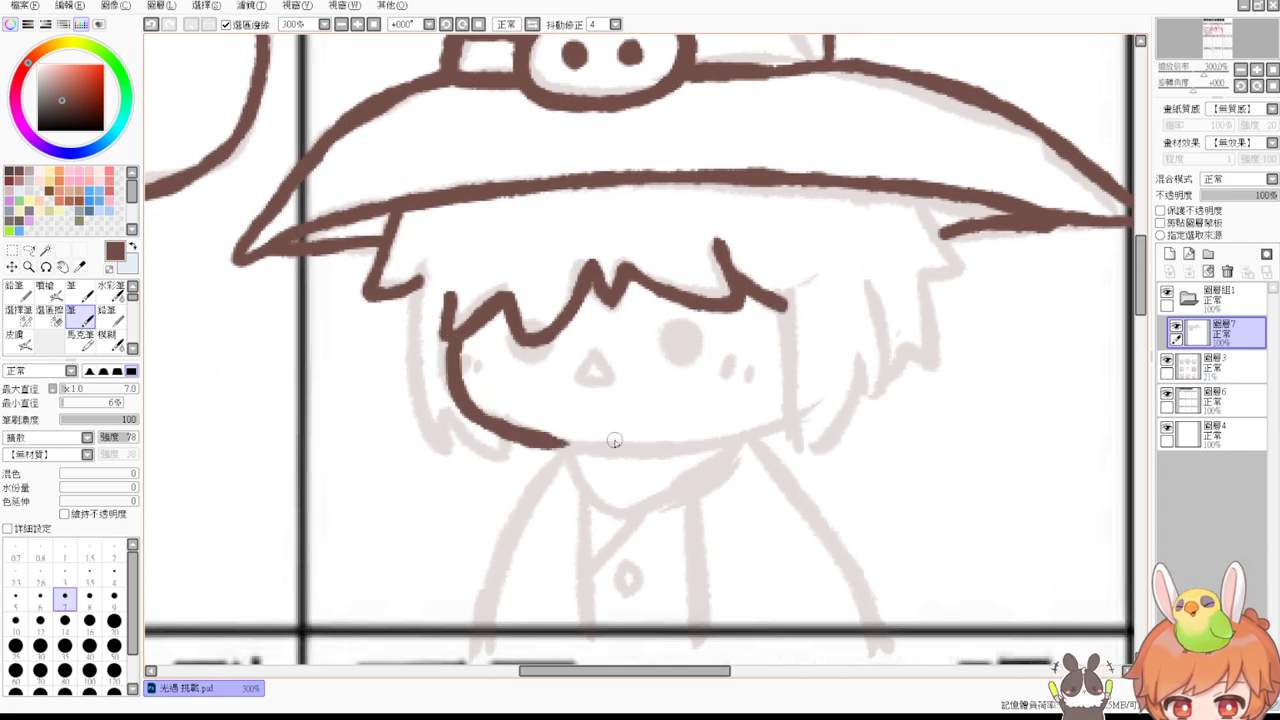
{"action": "key", "text": "ctrl+z"}
{"action": "mouse_move", "coordinate": [448, 337]}
{"action": "left_mouse_down"}
{"action": "mouse_move", "coordinate": [468, 418]}
{"action": "mouse_move", "coordinate": [605, 439]}
{"action": "mouse_move", "coordinate": [554, 445]}
{"action": "mouse_move", "coordinate": [541, 437]}
{"action": "mouse_move", "coordinate": [638, 445]}
{"action": "mouse_move", "coordinate": [785, 425]}
{"action": "left_mouse_up"}
{"action": "key", "text": "ctrl+z"}
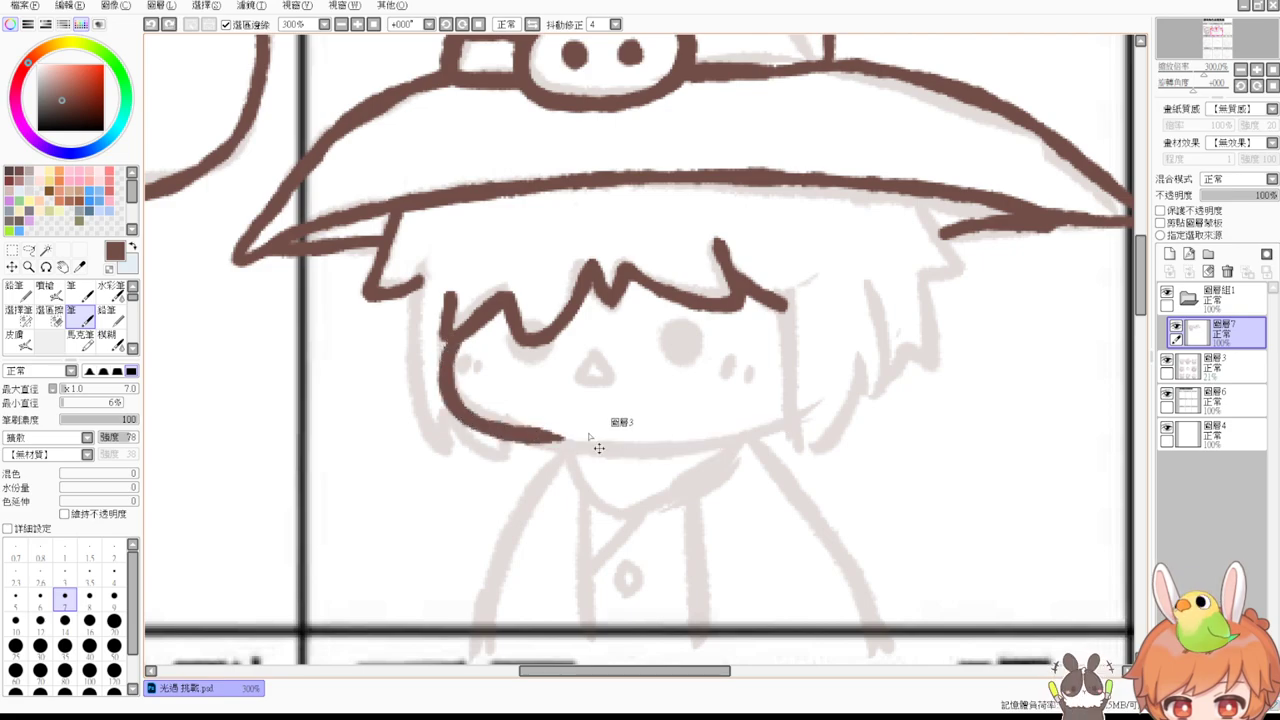
{"action": "left_click_drag", "start_coordinate": [535, 437], "coordinate": [770, 428]}
{"action": "key", "text": "ctrl+z"}
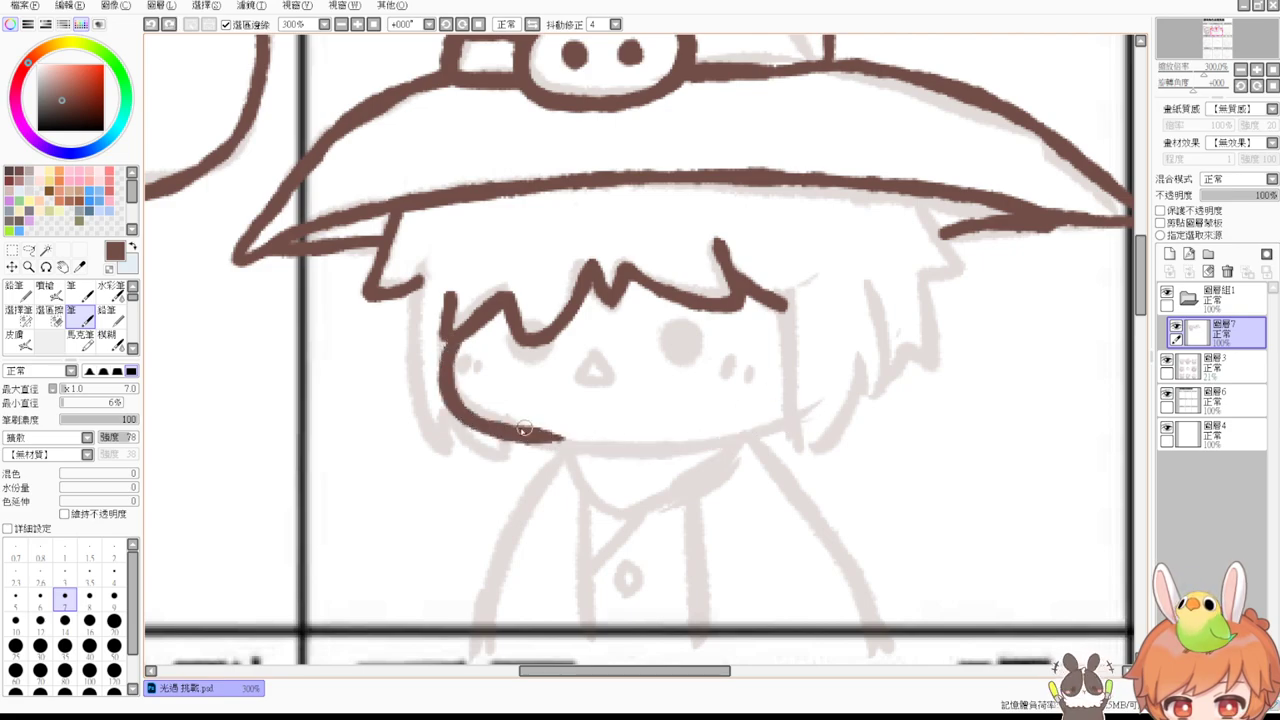
{"action": "key", "text": "ctrl+z"}
{"action": "mouse_move", "coordinate": [447, 340]}
{"action": "left_mouse_down"}
{"action": "mouse_move", "coordinate": [555, 440]}
{"action": "mouse_move", "coordinate": [812, 406]}
{"action": "mouse_move", "coordinate": [655, 437]}
{"action": "left_mouse_up"}
{"action": "key", "text": "ctrl+z"}
{"action": "key", "text": "ctrl+z"}
{"action": "key", "text": "ctrl+z"}
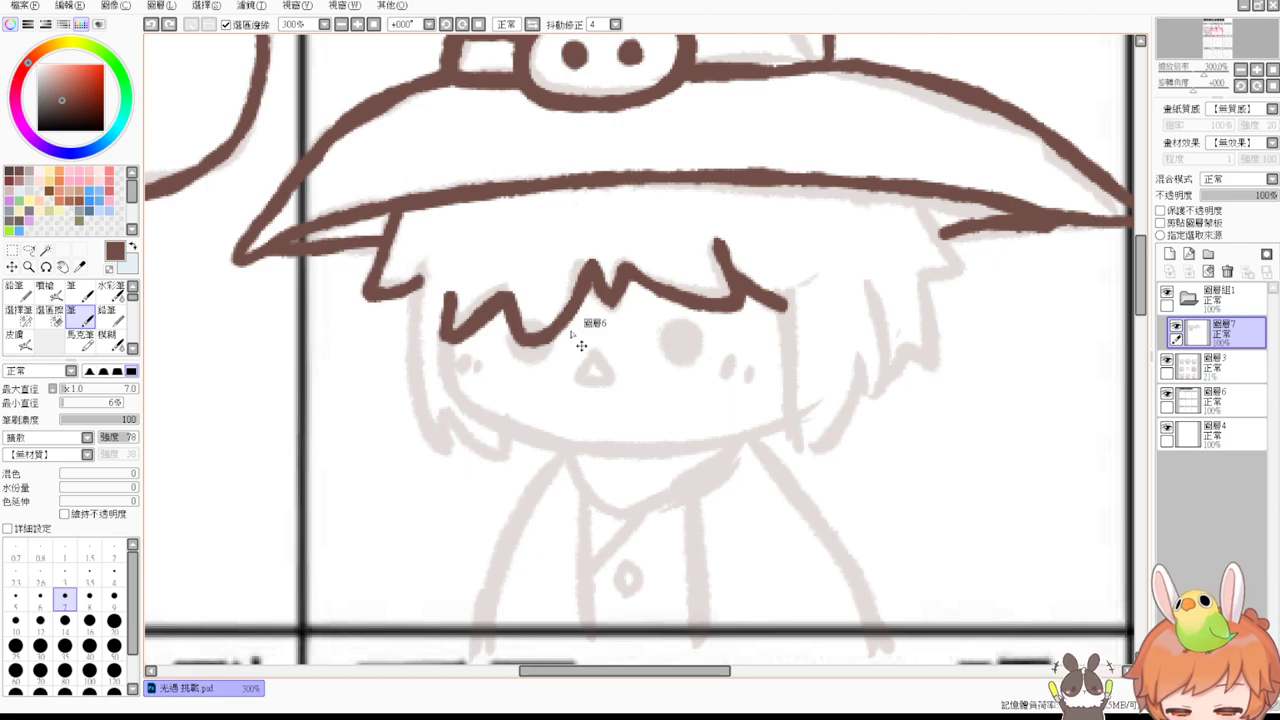
Step: Ink the second character's cheek and chin line and the pointed side hair left of the face
{"action": "scroll", "coordinate": [570, 333], "scroll_direction": "down", "scroll_amount": 1}
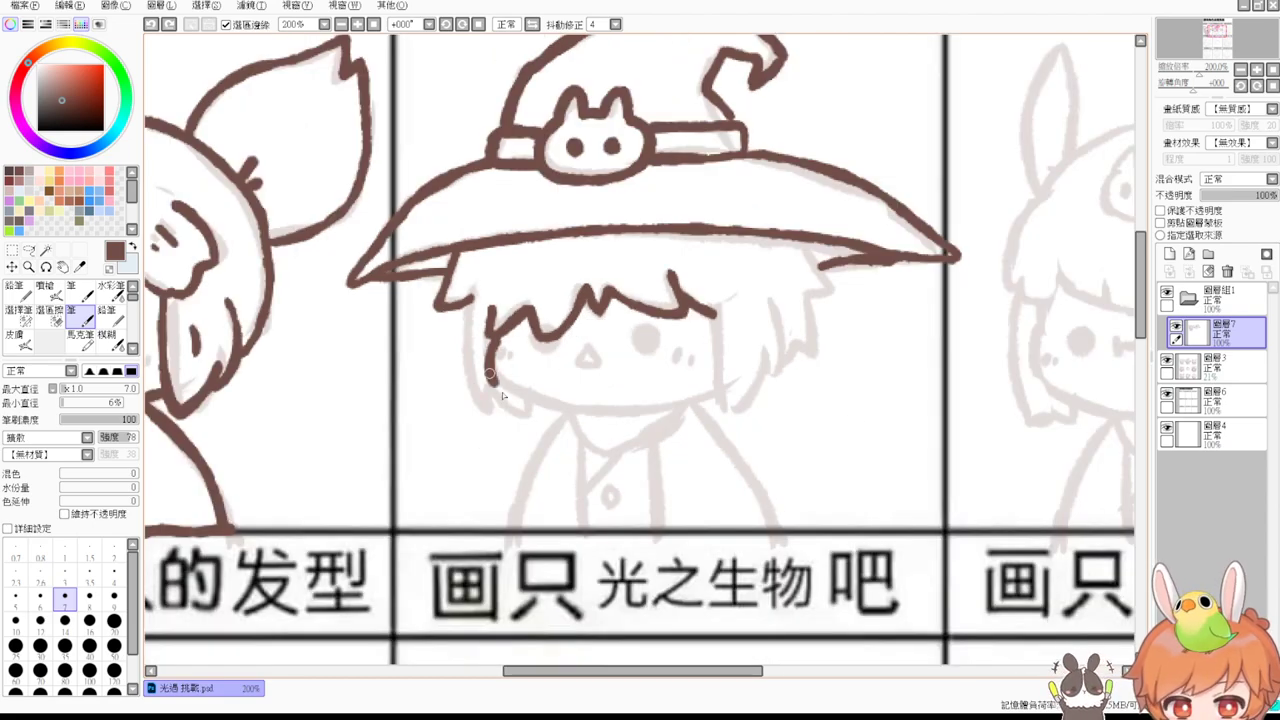
{"action": "mouse_move", "coordinate": [490, 333]}
{"action": "left_mouse_down"}
{"action": "mouse_move", "coordinate": [560, 402]}
{"action": "mouse_move", "coordinate": [676, 406]}
{"action": "mouse_move", "coordinate": [633, 401]}
{"action": "left_mouse_up"}
{"action": "left_click_drag", "start_coordinate": [470, 306], "coordinate": [506, 408]}
{"action": "key", "text": "ctrl+z"}
{"action": "left_click_drag", "start_coordinate": [469, 308], "coordinate": [508, 408]}
{"action": "key", "text": "ctrl+z"}
{"action": "mouse_move", "coordinate": [468, 300]}
{"action": "left_mouse_down"}
{"action": "mouse_move", "coordinate": [487, 408]}
{"action": "mouse_move", "coordinate": [496, 387]}
{"action": "mouse_move", "coordinate": [490, 408]}
{"action": "mouse_move", "coordinate": [528, 397]}
{"action": "left_mouse_up"}
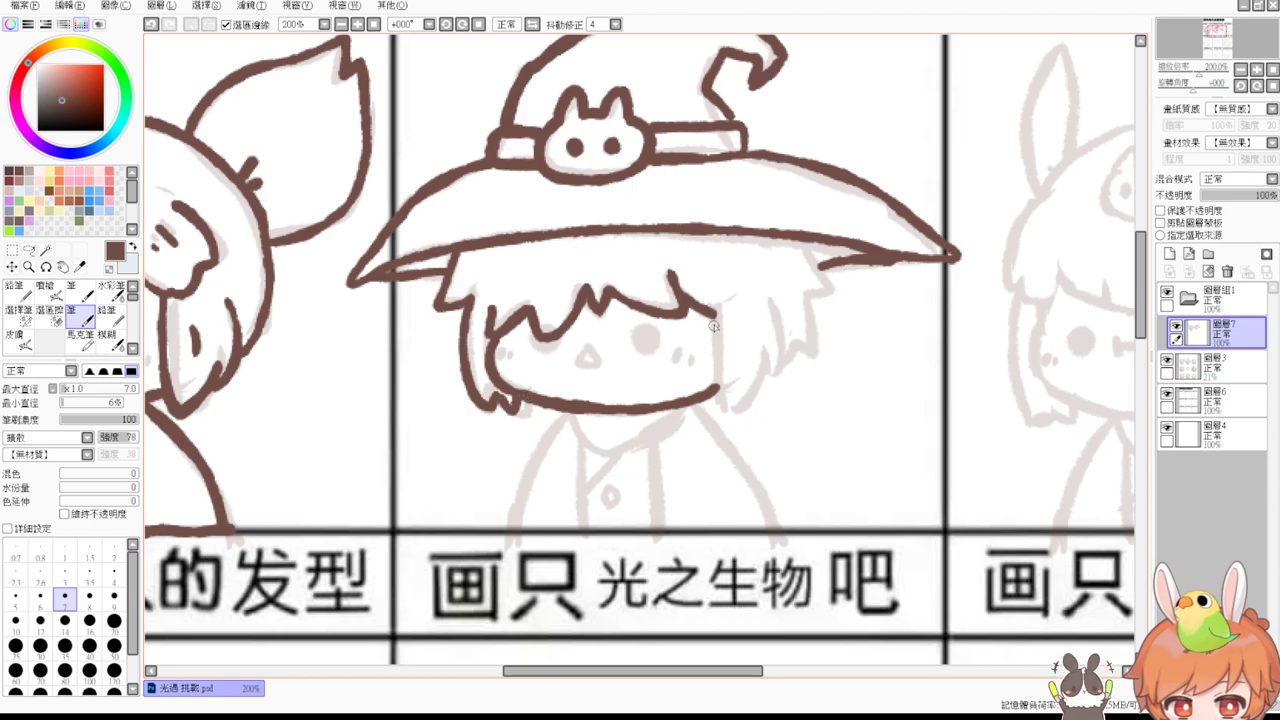
Step: Ink the layered, jagged hair on the right side of the second character's face up to the hat brim
{"action": "left_click_drag", "start_coordinate": [712, 318], "coordinate": [718, 408]}
{"action": "left_click_drag", "start_coordinate": [765, 350], "coordinate": [728, 402]}
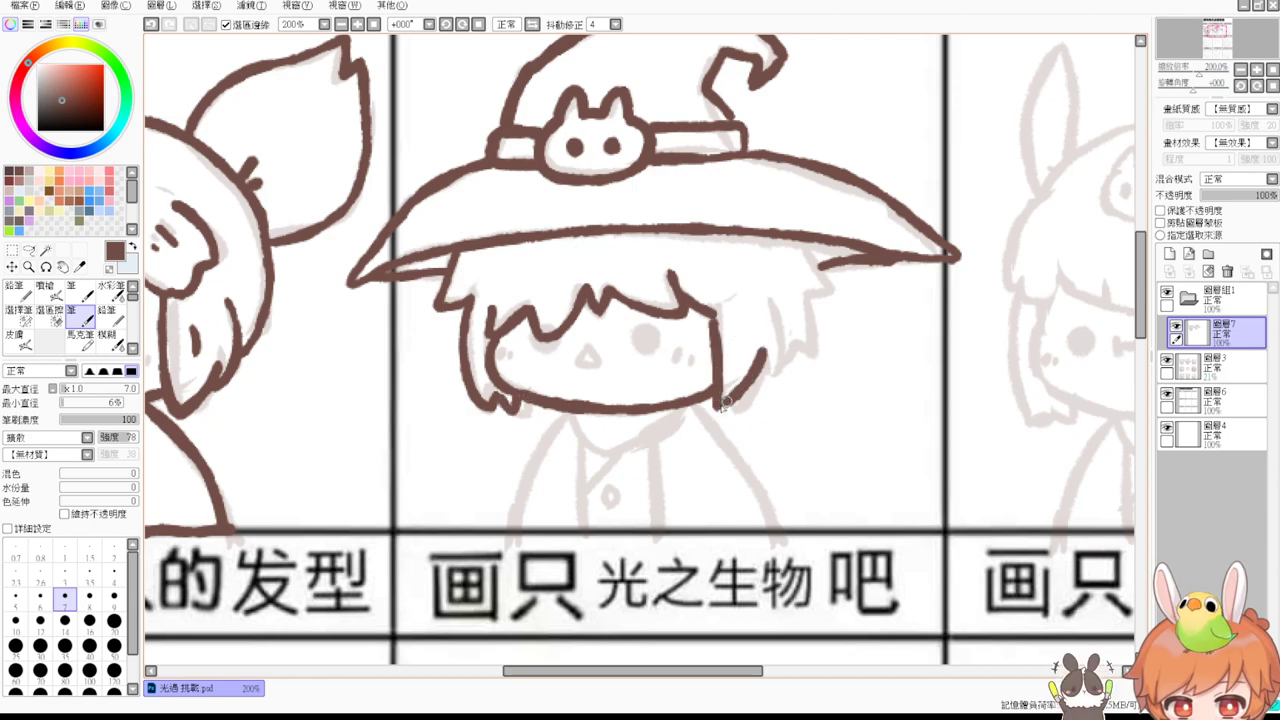
{"action": "left_click_drag", "start_coordinate": [777, 313], "coordinate": [760, 368]}
{"action": "mouse_move", "coordinate": [800, 242]}
{"action": "left_mouse_down"}
{"action": "mouse_move", "coordinate": [834, 301]}
{"action": "mouse_move", "coordinate": [810, 313]}
{"action": "mouse_move", "coordinate": [787, 366]}
{"action": "left_mouse_up"}
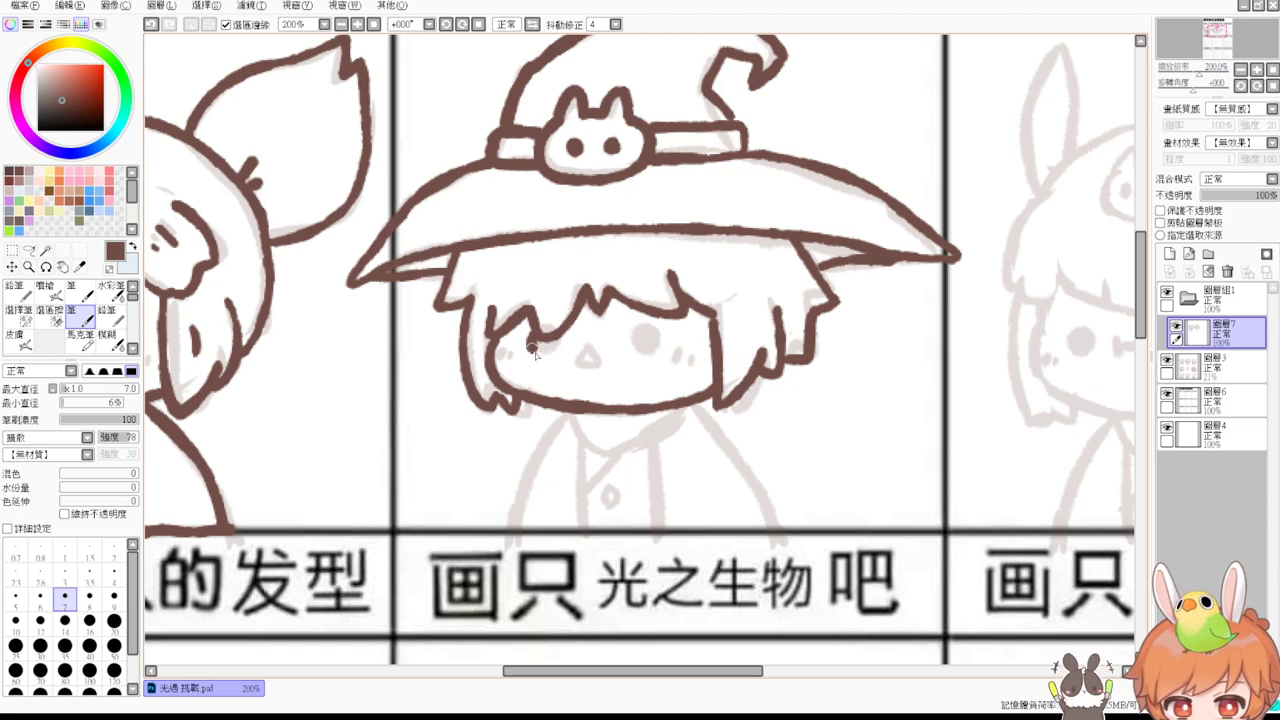
Step: Fill in the second character's eyes and ink the small triangular mouth
{"action": "mouse_move", "coordinate": [644, 340]}
{"action": "left_mouse_down"}
{"action": "mouse_move", "coordinate": [632, 346]}
{"action": "mouse_move", "coordinate": [652, 332]}
{"action": "mouse_move", "coordinate": [656, 346]}
{"action": "mouse_move", "coordinate": [578, 366]}
{"action": "mouse_move", "coordinate": [587, 348]}
{"action": "mouse_move", "coordinate": [588, 382]}
{"action": "mouse_move", "coordinate": [585, 352]}
{"action": "left_mouse_up"}
{"action": "key", "text": "ctrl+z"}
{"action": "key", "text": "ctrl+z"}
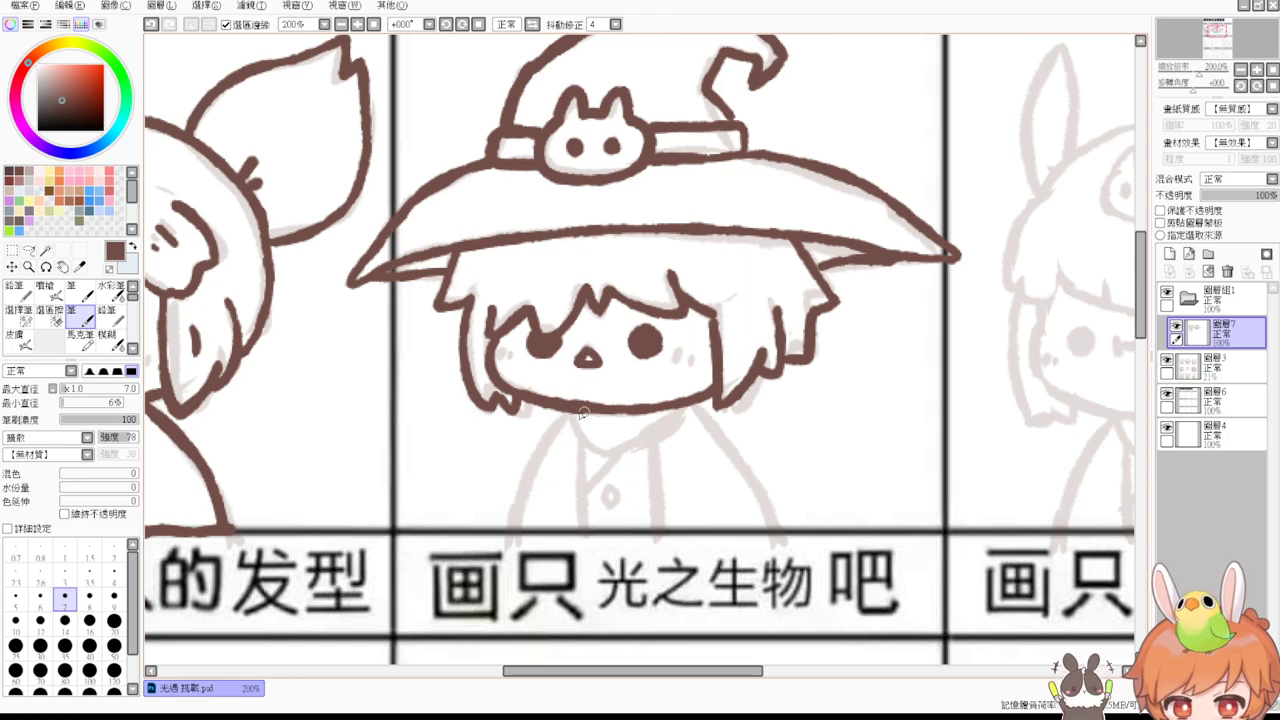
Step: Ink the curved collar beneath the second character's chin
{"action": "left_click_drag", "start_coordinate": [571, 412], "coordinate": [622, 453]}
{"action": "key", "text": "ctrl+z"}
{"action": "left_click_drag", "start_coordinate": [571, 412], "coordinate": [614, 450]}
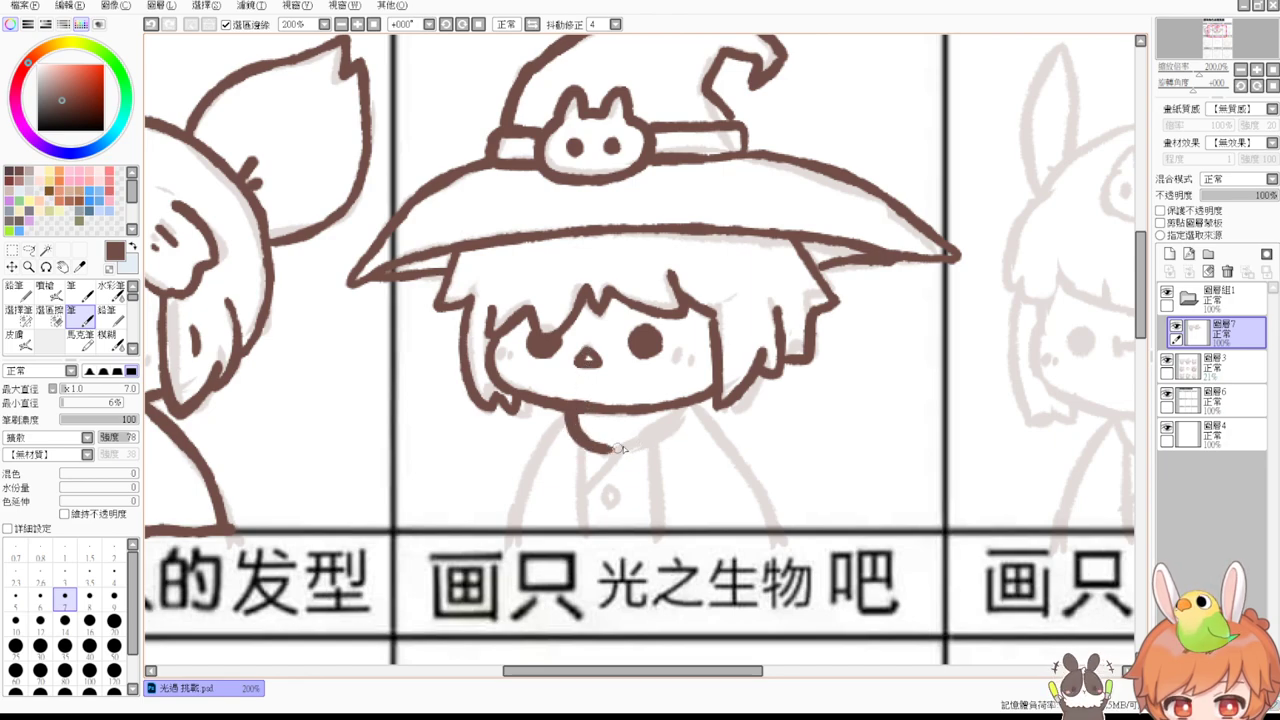
{"action": "mouse_move", "coordinate": [691, 406]}
{"action": "left_mouse_down"}
{"action": "mouse_move", "coordinate": [637, 450]}
{"action": "mouse_move", "coordinate": [693, 403]}
{"action": "left_mouse_up"}
{"action": "key", "text": "ctrl+z"}
{"action": "left_click_drag", "start_coordinate": [694, 448], "coordinate": [704, 340]}
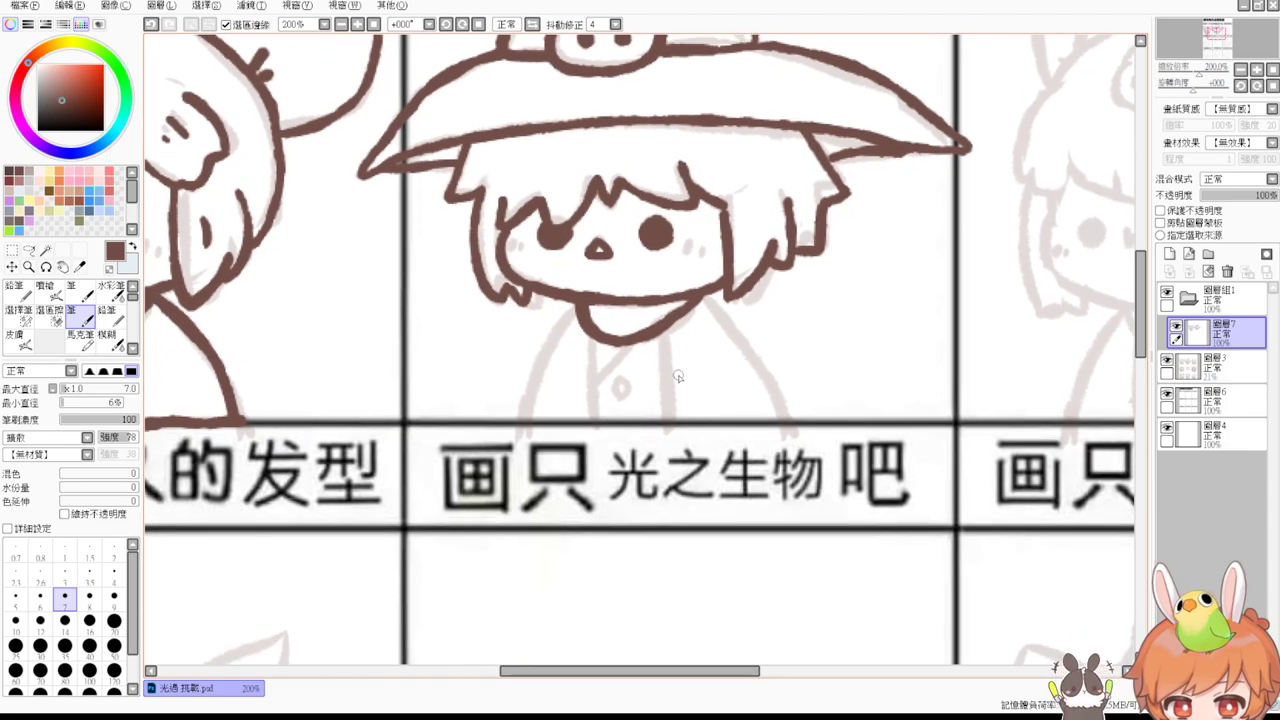
{"action": "scroll", "coordinate": [680, 375], "scroll_direction": "up", "scroll_amount": 1}
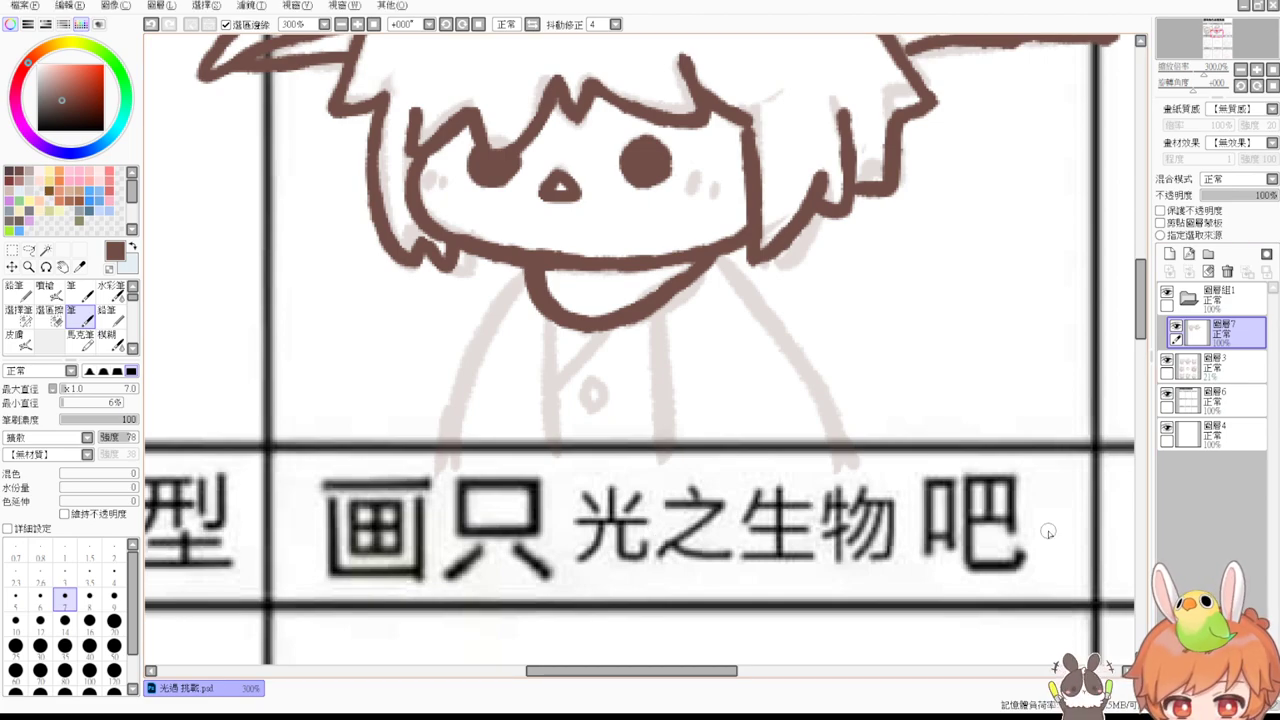
{"action": "left_click_drag", "start_coordinate": [545, 325], "coordinate": [566, 438]}
{"action": "key", "text": "ctrl+z"}
{"action": "mouse_move", "coordinate": [546, 315]}
{"action": "left_mouse_down"}
{"action": "mouse_move", "coordinate": [553, 364]}
{"action": "mouse_move", "coordinate": [566, 440]}
{"action": "left_mouse_up"}
{"action": "key", "text": "ctrl+z"}
{"action": "left_click_drag", "start_coordinate": [546, 328], "coordinate": [562, 430]}
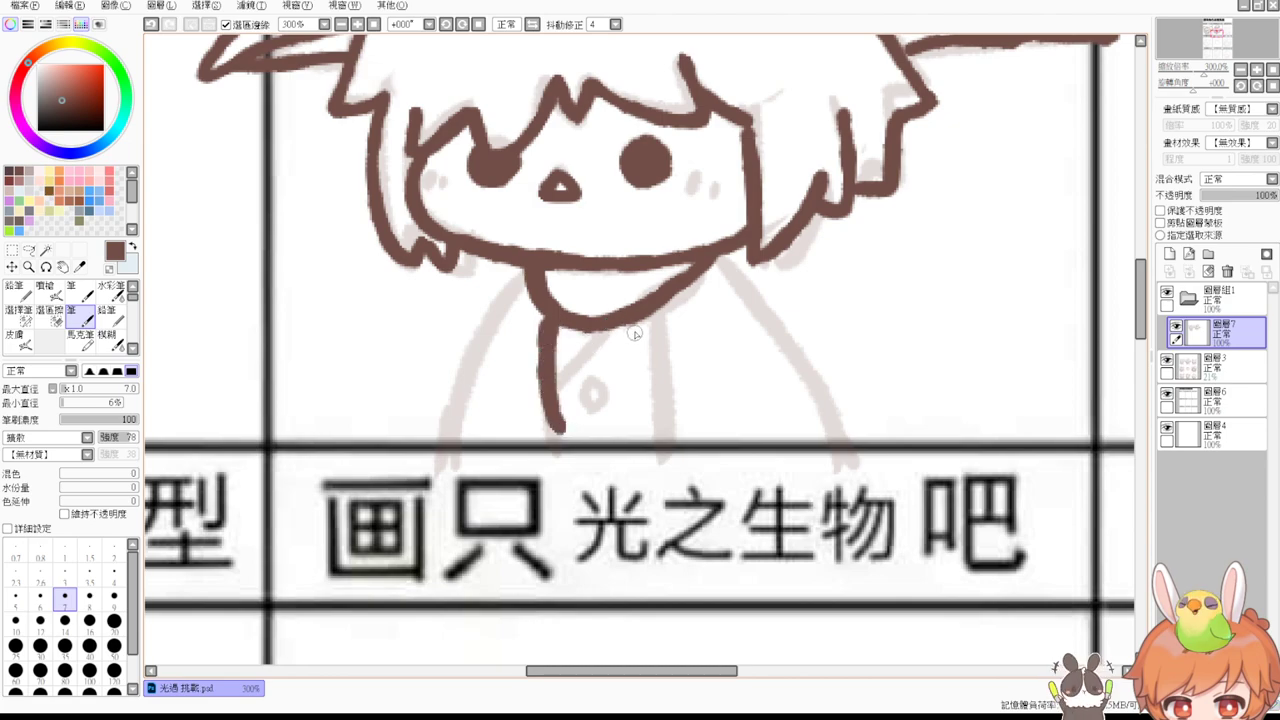
{"action": "left_click_drag", "start_coordinate": [654, 324], "coordinate": [644, 428]}
{"action": "key", "text": "ctrl+z"}
{"action": "key", "text": "ctrl+z"}
Step: Ink the second character's coat with two front edges, both shoulder lines and the bottom edge along the panel border
{"action": "left_click_drag", "start_coordinate": [558, 324], "coordinate": [562, 450]}
{"action": "left_click_drag", "start_coordinate": [652, 314], "coordinate": [660, 448]}
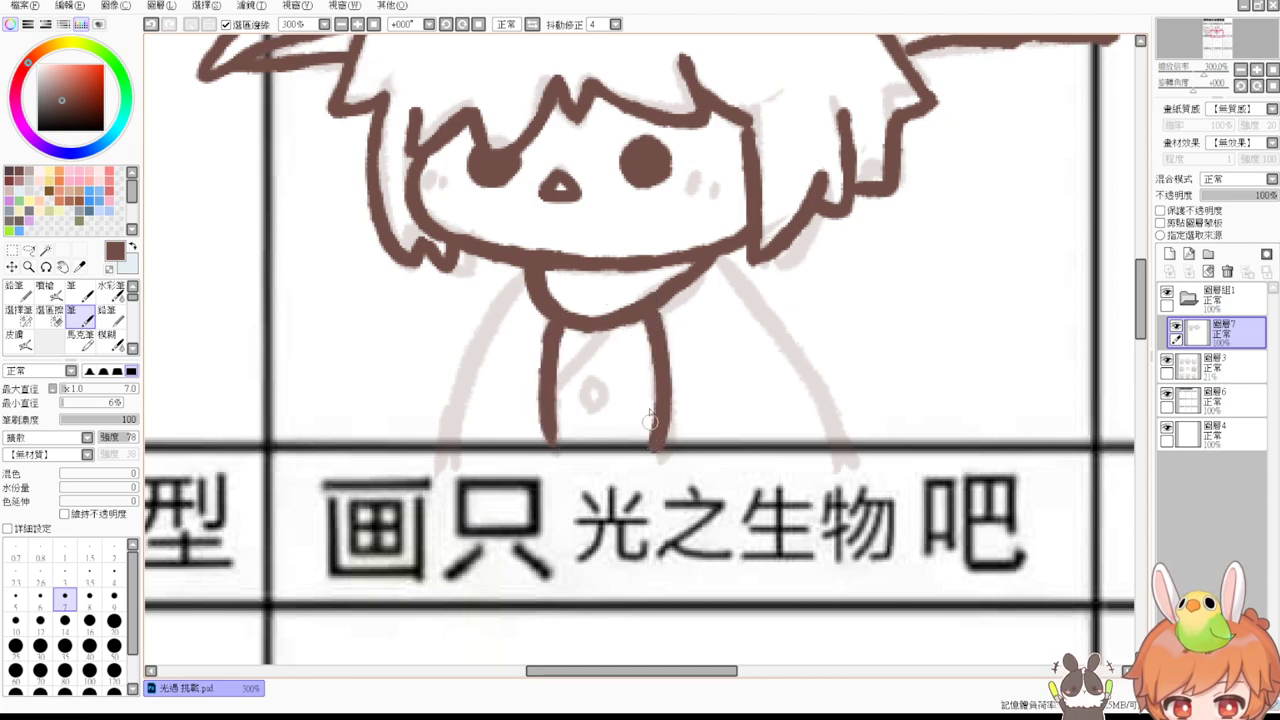
{"action": "mouse_move", "coordinate": [527, 270]}
{"action": "left_mouse_down"}
{"action": "mouse_move", "coordinate": [460, 445]}
{"action": "mouse_move", "coordinate": [760, 453]}
{"action": "left_mouse_up"}
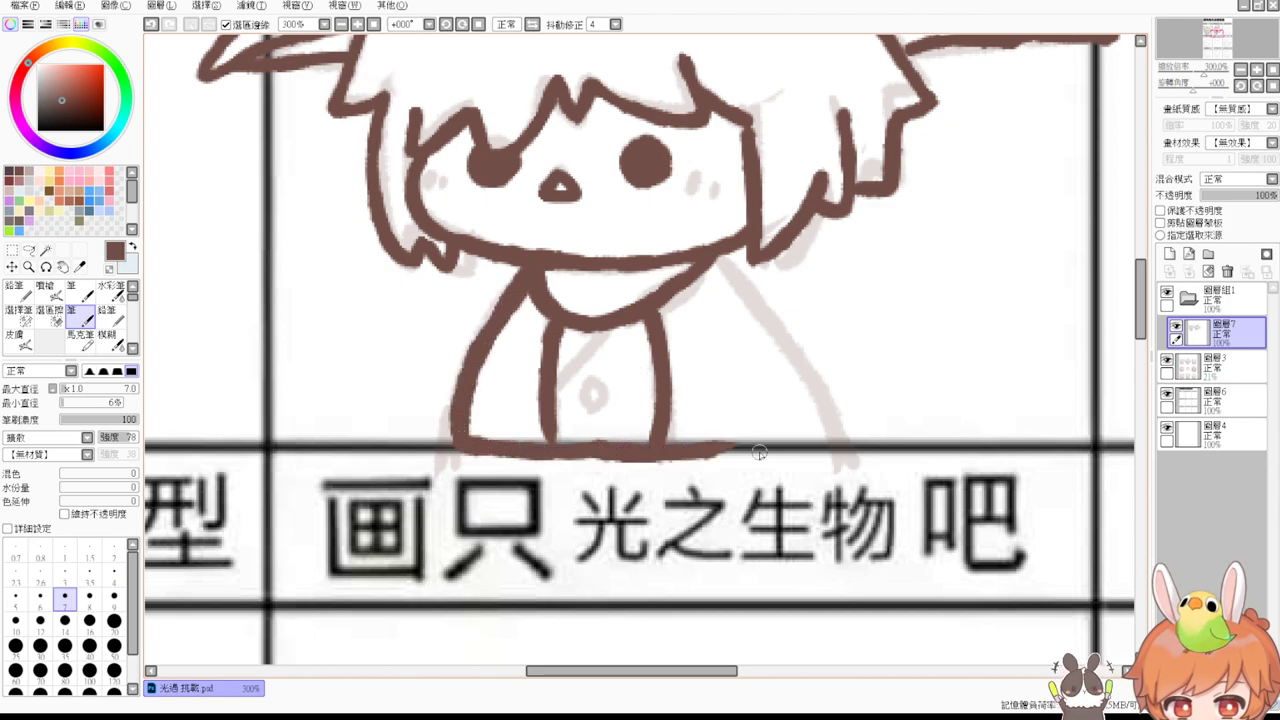
{"action": "mouse_move", "coordinate": [719, 262]}
{"action": "left_mouse_down"}
{"action": "mouse_move", "coordinate": [832, 434]}
{"action": "mouse_move", "coordinate": [702, 453]}
{"action": "left_mouse_up"}
Step: Add short strand marks to the second character's side hair and bangs
{"action": "mouse_move", "coordinate": [850, 243]}
{"action": "left_mouse_down"}
{"action": "mouse_move", "coordinate": [780, 467]}
{"action": "mouse_move", "coordinate": [822, 503]}
{"action": "left_mouse_up"}
{"action": "mouse_move", "coordinate": [806, 415]}
{"action": "left_mouse_down"}
{"action": "mouse_move", "coordinate": [856, 404]}
{"action": "mouse_move", "coordinate": [864, 415]}
{"action": "mouse_move", "coordinate": [814, 429]}
{"action": "left_mouse_up"}
{"action": "left_click_drag", "start_coordinate": [456, 345], "coordinate": [478, 350]}
{"action": "left_click_drag", "start_coordinate": [599, 343], "coordinate": [617, 334]}
Step: Ink the curved lower edge of the third character's bangs with its short upward notches
{"action": "left_click_drag", "start_coordinate": [910, 458], "coordinate": [743, 411]}
{"action": "left_click_drag", "start_coordinate": [889, 424], "coordinate": [786, 394]}
{"action": "left_click_drag", "start_coordinate": [1033, 327], "coordinate": [722, 420]}
{"action": "left_click_drag", "start_coordinate": [875, 378], "coordinate": [766, 399]}
{"action": "left_click_drag", "start_coordinate": [838, 450], "coordinate": [780, 426]}
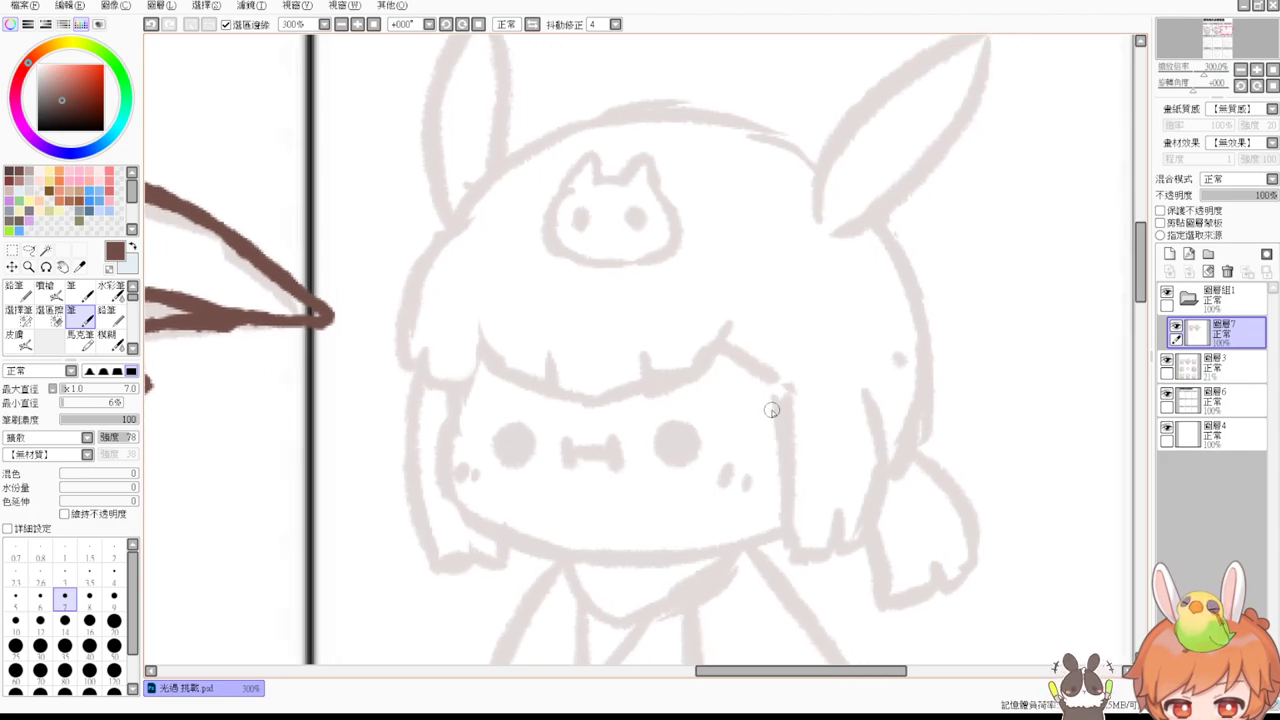
{"action": "mouse_move", "coordinate": [479, 330]}
{"action": "left_mouse_down"}
{"action": "mouse_move", "coordinate": [492, 386]}
{"action": "mouse_move", "coordinate": [572, 402]}
{"action": "left_mouse_up"}
{"action": "key", "text": "ctrl+z"}
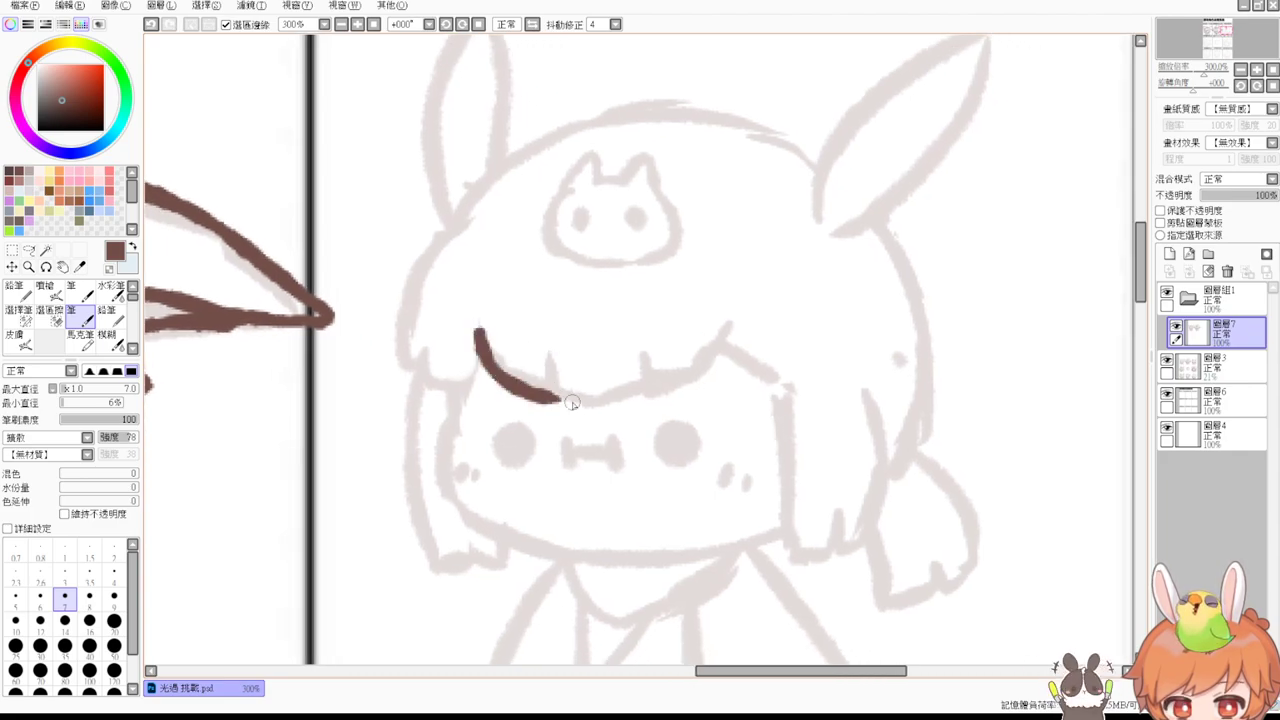
{"action": "mouse_move", "coordinate": [548, 355]}
{"action": "left_mouse_down"}
{"action": "mouse_move", "coordinate": [560, 400]}
{"action": "mouse_move", "coordinate": [606, 409]}
{"action": "mouse_move", "coordinate": [734, 326]}
{"action": "left_mouse_up"}
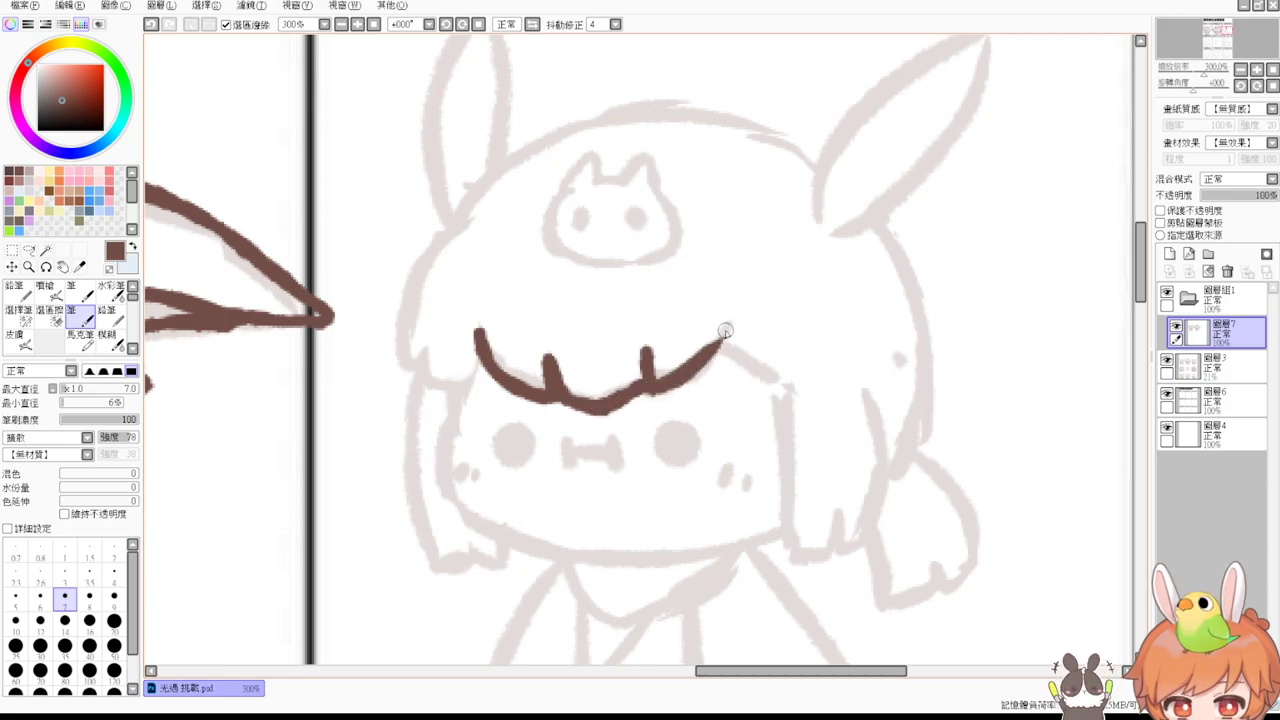
Step: Ink the third character's left hair tuft and extend the bangs line toward the right side hair
{"action": "mouse_move", "coordinate": [466, 228]}
{"action": "left_mouse_down"}
{"action": "mouse_move", "coordinate": [395, 368]}
{"action": "mouse_move", "coordinate": [430, 390]}
{"action": "mouse_move", "coordinate": [487, 392]}
{"action": "left_mouse_up"}
{"action": "left_click_drag", "start_coordinate": [727, 335], "coordinate": [786, 396]}
{"action": "key", "text": "ctrl+z"}
Step: Ink the third character's face outline from the left hair tuft around the cheek and along the chin
{"action": "scroll", "coordinate": [786, 396], "scroll_direction": "down", "scroll_amount": 2}
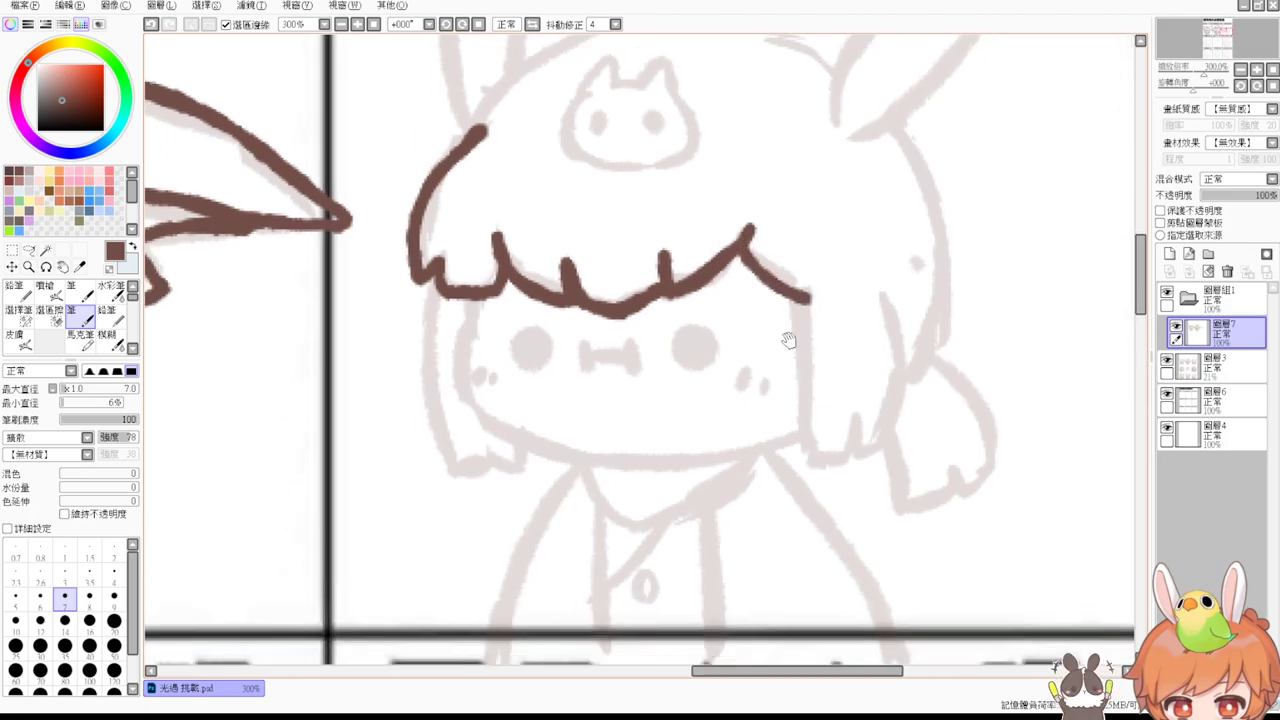
{"action": "mouse_move", "coordinate": [467, 298]}
{"action": "left_mouse_down"}
{"action": "mouse_move", "coordinate": [472, 342]}
{"action": "mouse_move", "coordinate": [558, 468]}
{"action": "left_mouse_up"}
{"action": "key", "text": "ctrl+z"}
{"action": "mouse_move", "coordinate": [466, 338]}
{"action": "left_mouse_down"}
{"action": "mouse_move", "coordinate": [563, 458]}
{"action": "mouse_move", "coordinate": [714, 464]}
{"action": "left_mouse_up"}
{"action": "key", "text": "ctrl+z"}
{"action": "mouse_move", "coordinate": [520, 447]}
{"action": "left_mouse_down"}
{"action": "mouse_move", "coordinate": [725, 460]}
{"action": "mouse_move", "coordinate": [803, 432]}
{"action": "left_mouse_up"}
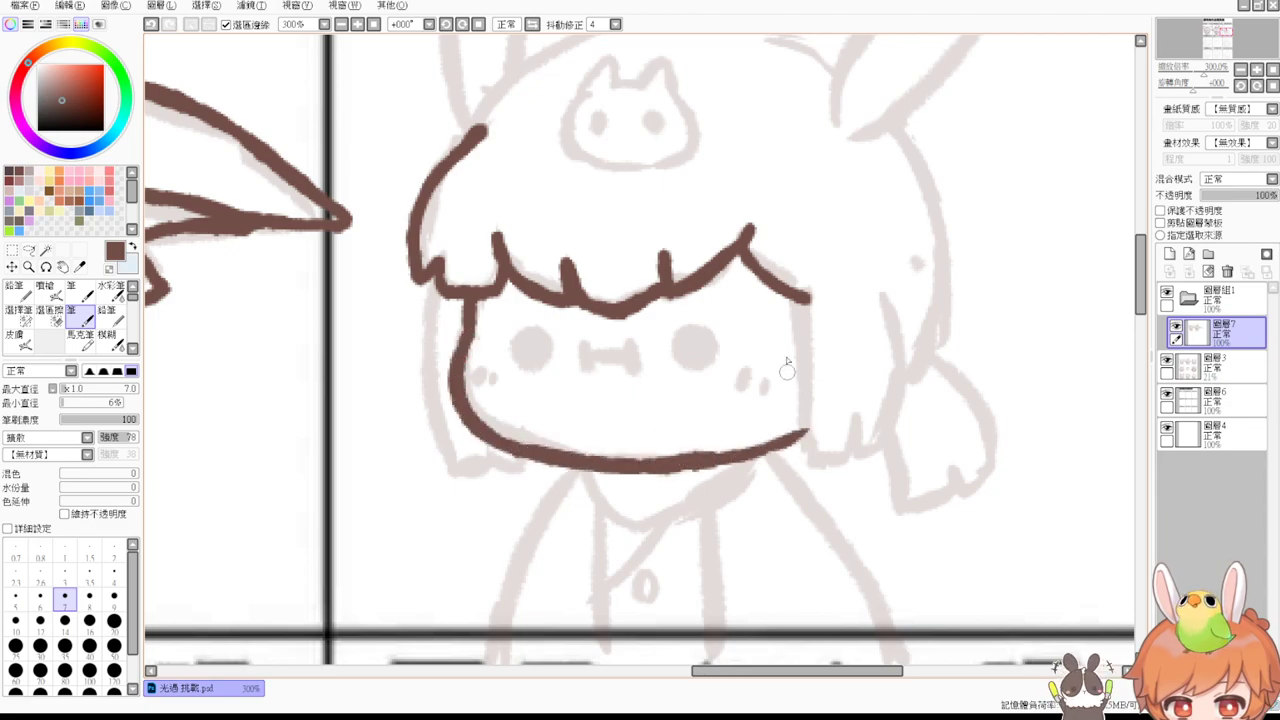
Step: Ink the third character's two side locks with notched tips, including the straight inner edge beside the cheek
{"action": "mouse_move", "coordinate": [440, 298]}
{"action": "left_mouse_down"}
{"action": "mouse_move", "coordinate": [477, 468]}
{"action": "mouse_move", "coordinate": [519, 465]}
{"action": "left_mouse_up"}
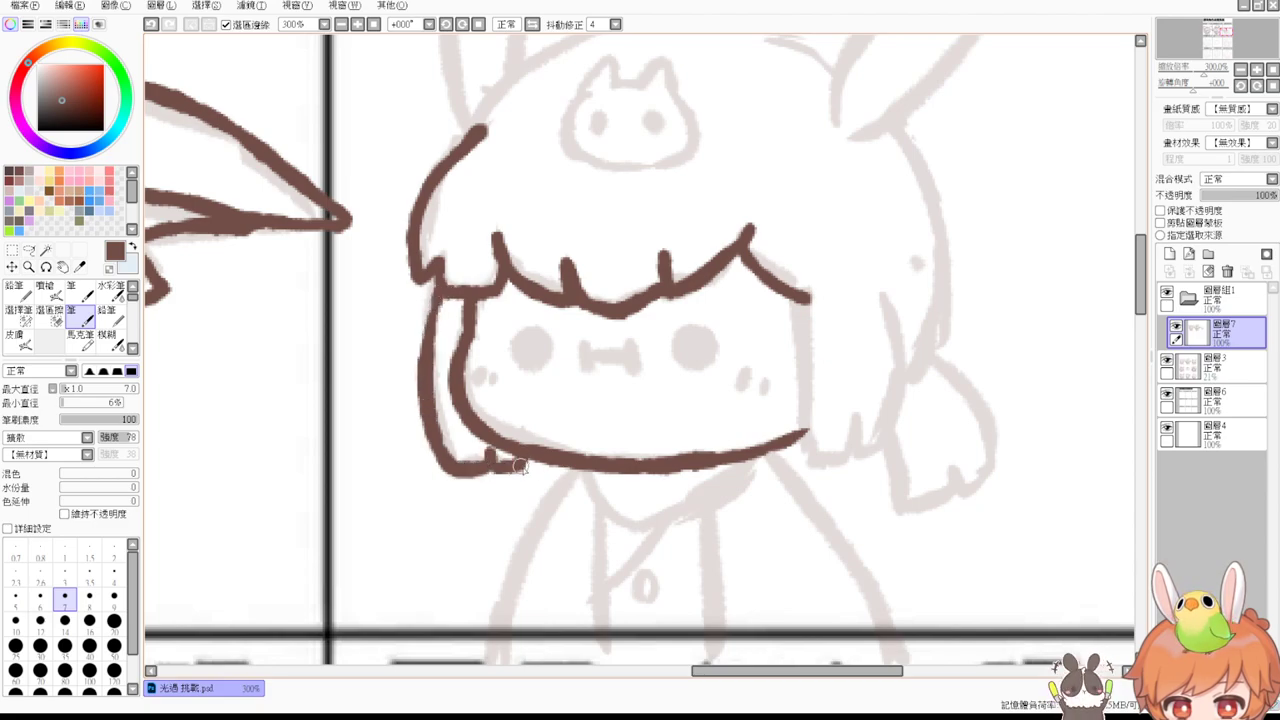
{"action": "left_click_drag", "start_coordinate": [1063, 434], "coordinate": [971, 437]}
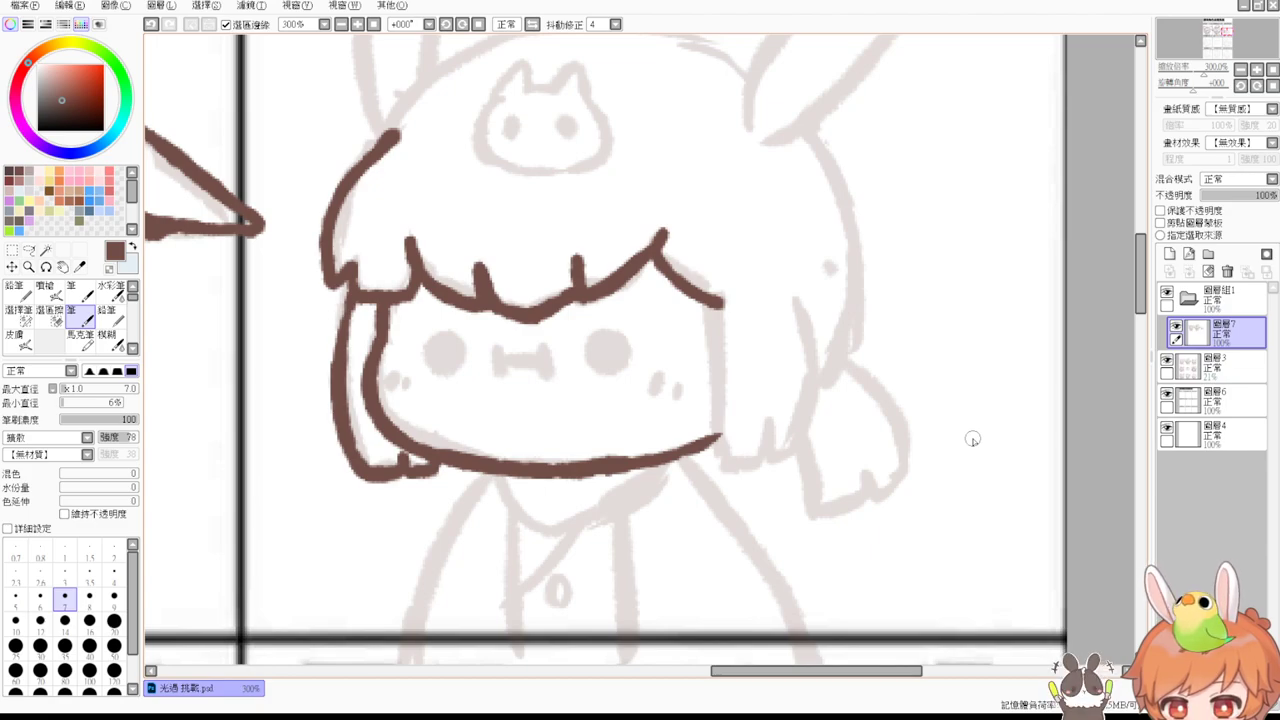
{"action": "left_click_drag", "start_coordinate": [712, 308], "coordinate": [716, 455]}
{"action": "key", "text": "ctrl+z"}
{"action": "left_click_drag", "start_coordinate": [711, 316], "coordinate": [727, 462]}
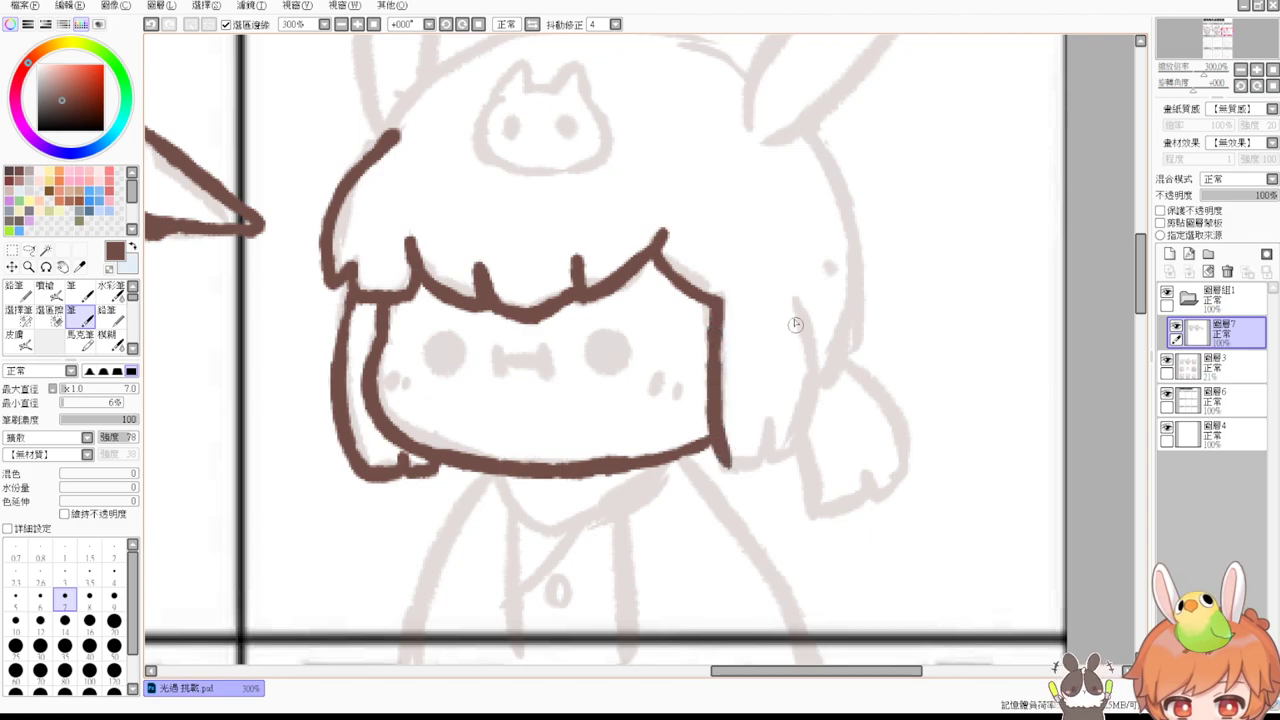
{"action": "left_click_drag", "start_coordinate": [796, 303], "coordinate": [775, 457]}
{"action": "left_click_drag", "start_coordinate": [781, 410], "coordinate": [760, 461]}
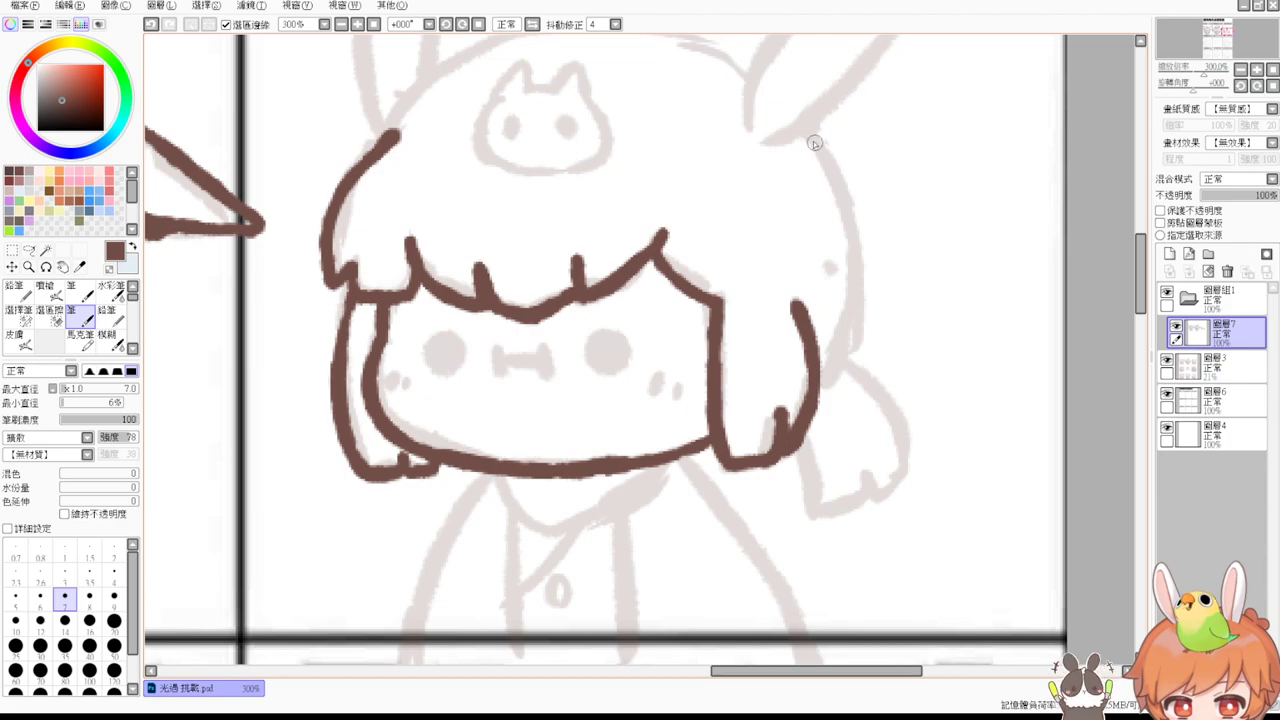
Step: Ink the outer curve of the third character's hair on the right side and the rounded top of the head
{"action": "left_click_drag", "start_coordinate": [805, 130], "coordinate": [826, 370]}
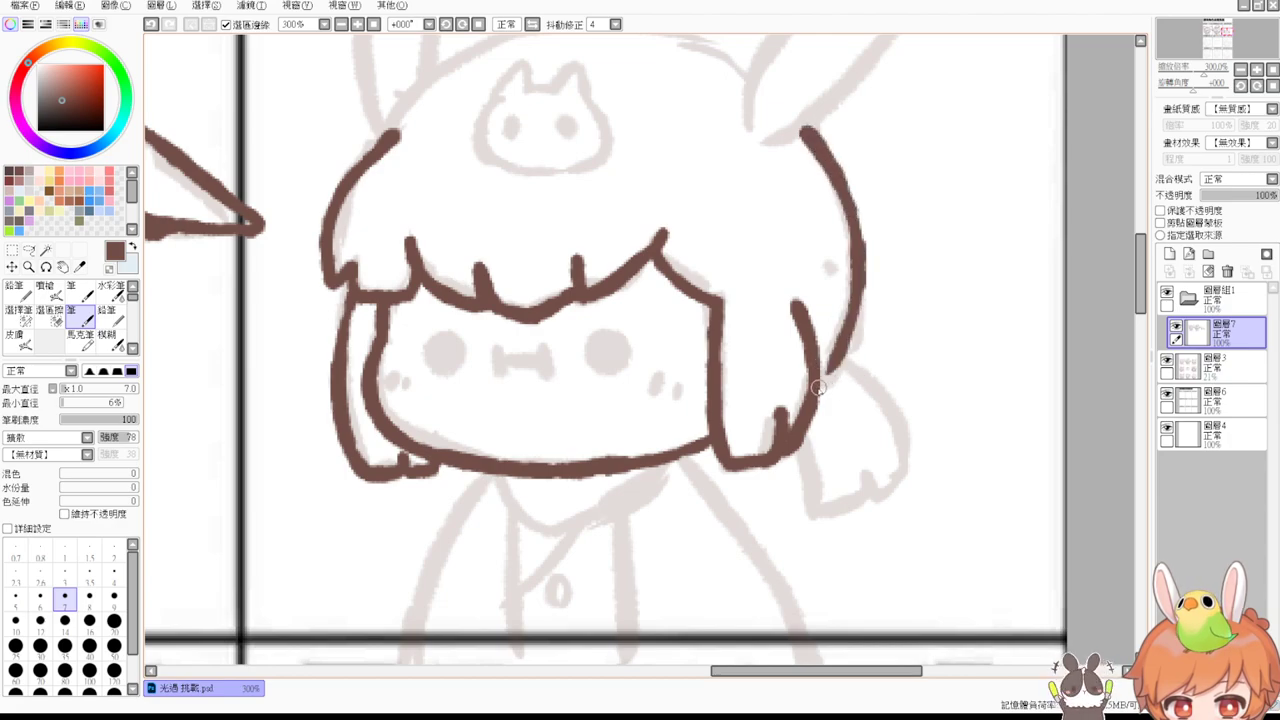
{"action": "scroll", "coordinate": [848, 340], "scroll_direction": "up", "scroll_amount": 5}
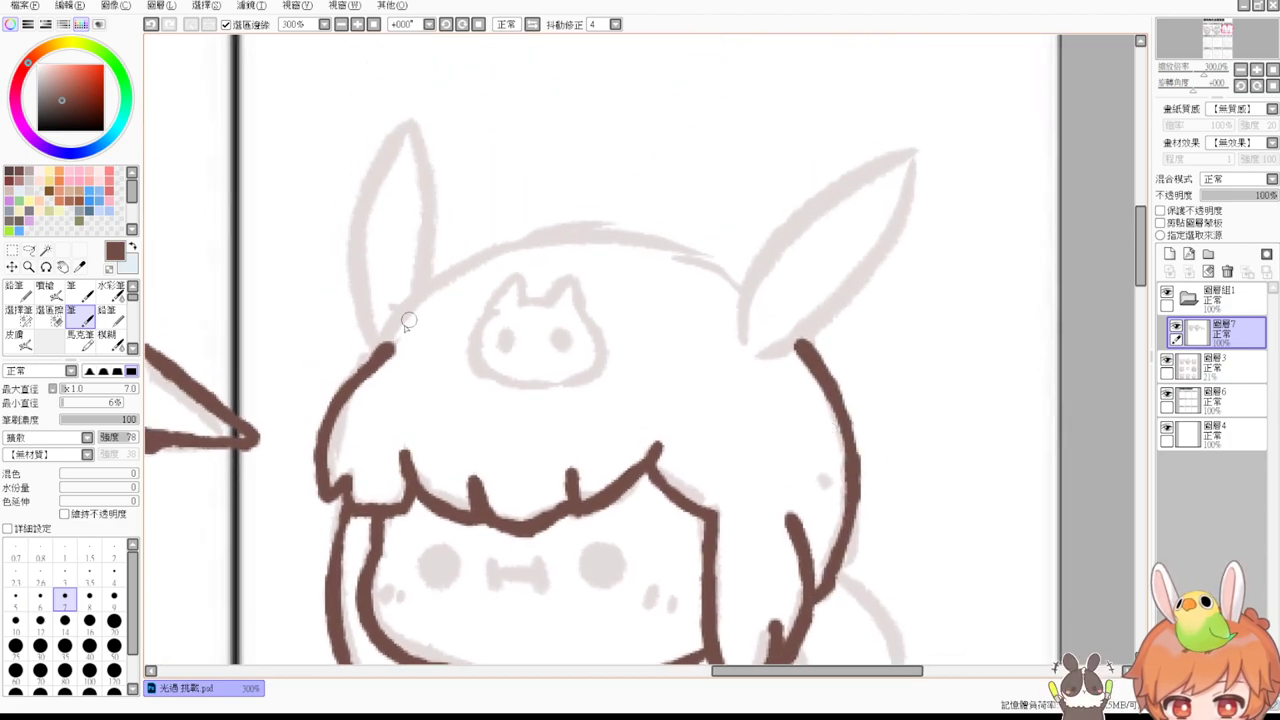
{"action": "left_click_drag", "start_coordinate": [388, 348], "coordinate": [662, 253]}
{"action": "key", "text": "ctrl+z"}
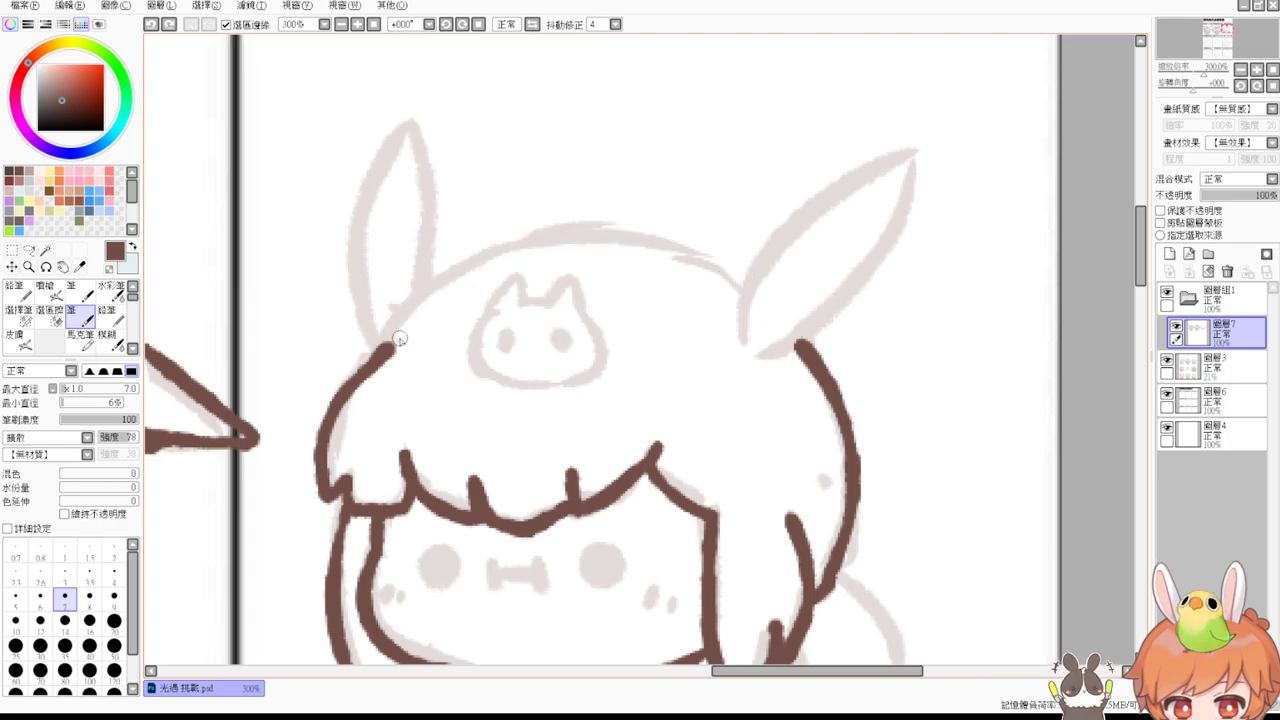
{"action": "mouse_move", "coordinate": [392, 344]}
{"action": "left_mouse_down"}
{"action": "mouse_move", "coordinate": [710, 254]}
{"action": "mouse_move", "coordinate": [757, 298]}
{"action": "left_mouse_up"}
{"action": "key", "text": "ctrl+z"}
{"action": "mouse_move", "coordinate": [650, 241]}
{"action": "left_mouse_down"}
{"action": "mouse_move", "coordinate": [708, 260]}
{"action": "mouse_move", "coordinate": [751, 309]}
{"action": "left_mouse_up"}
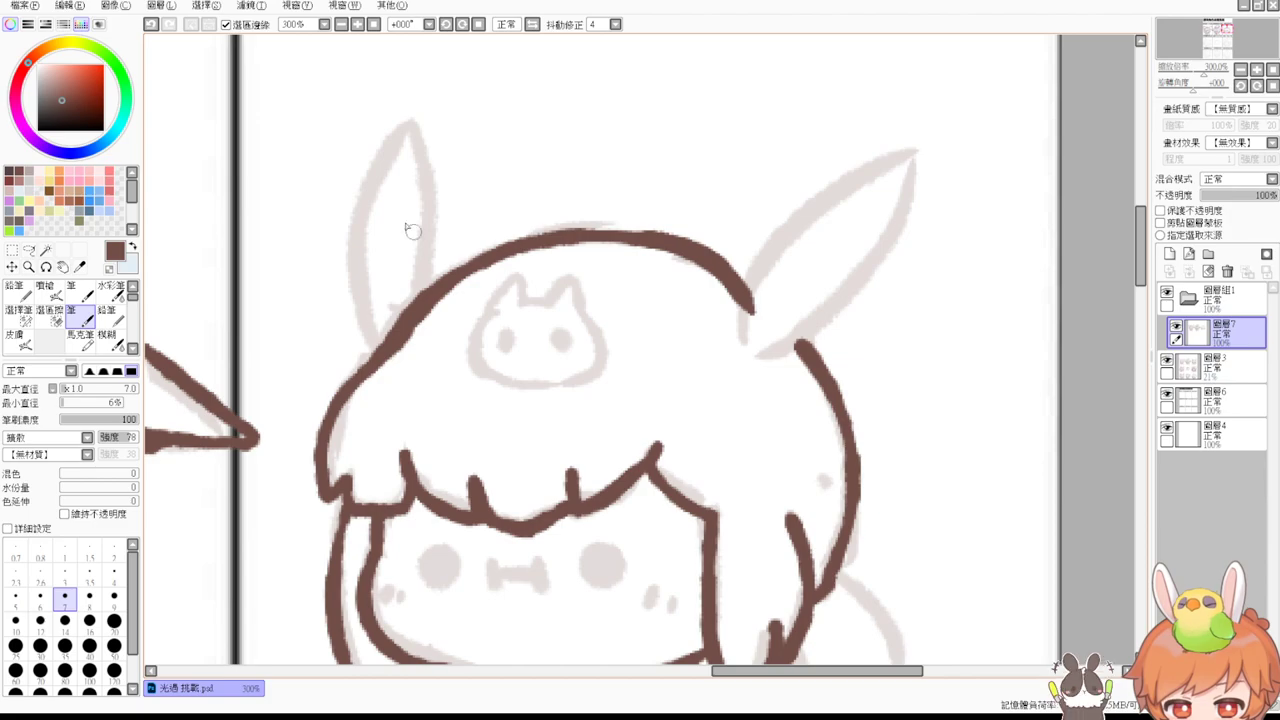
Step: Ink the outlines of both long pointed ears on the third character's head
{"action": "left_click_drag", "start_coordinate": [407, 125], "coordinate": [372, 345]}
{"action": "mouse_move", "coordinate": [406, 125]}
{"action": "left_mouse_down"}
{"action": "mouse_move", "coordinate": [430, 162]}
{"action": "mouse_move", "coordinate": [418, 300]}
{"action": "left_mouse_up"}
{"action": "key", "text": "e"}
{"action": "left_click_drag", "start_coordinate": [763, 294], "coordinate": [740, 372]}
{"action": "key", "text": "b"}
{"action": "left_click_drag", "start_coordinate": [730, 277], "coordinate": [742, 295]}
{"action": "key", "text": "ctrl+z"}
{"action": "mouse_move", "coordinate": [746, 350]}
{"action": "left_mouse_down"}
{"action": "mouse_move", "coordinate": [916, 162]}
{"action": "mouse_move", "coordinate": [816, 207]}
{"action": "mouse_move", "coordinate": [738, 345]}
{"action": "left_mouse_up"}
{"action": "key", "text": "ctrl+z"}
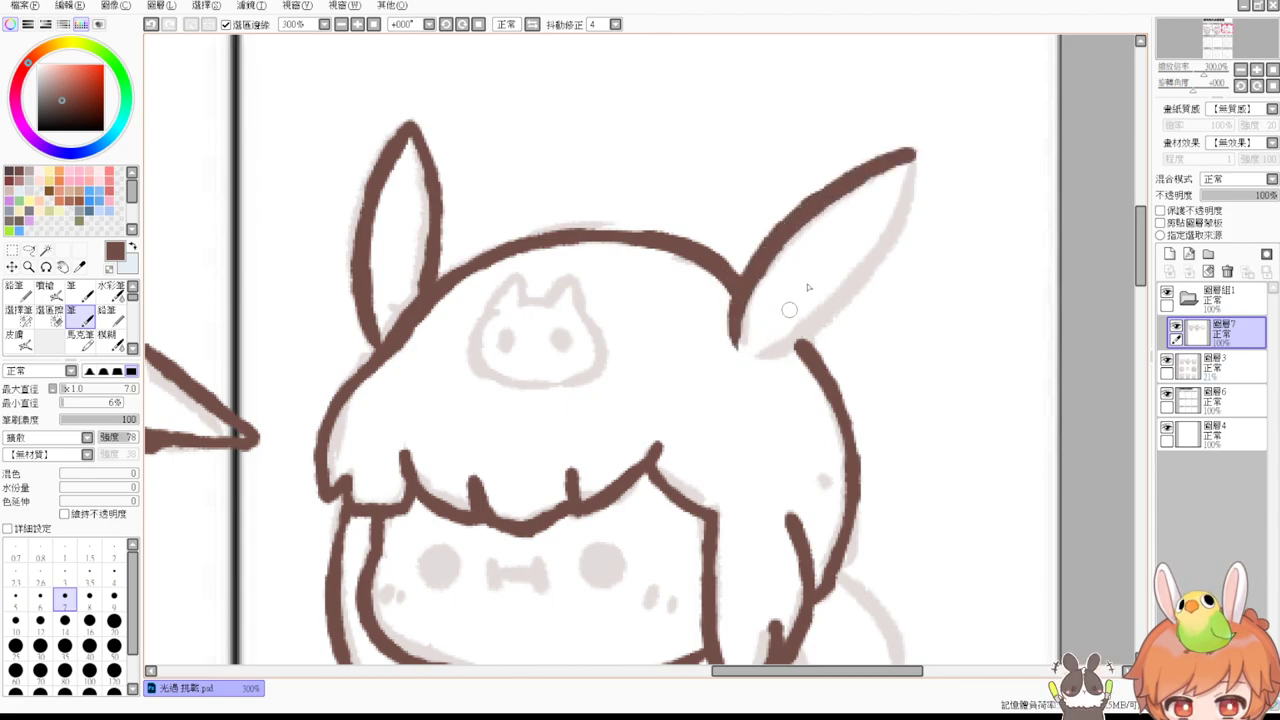
{"action": "mouse_move", "coordinate": [914, 156]}
{"action": "left_mouse_down"}
{"action": "mouse_move", "coordinate": [765, 352]}
{"action": "mouse_move", "coordinate": [750, 232]}
{"action": "left_mouse_up"}
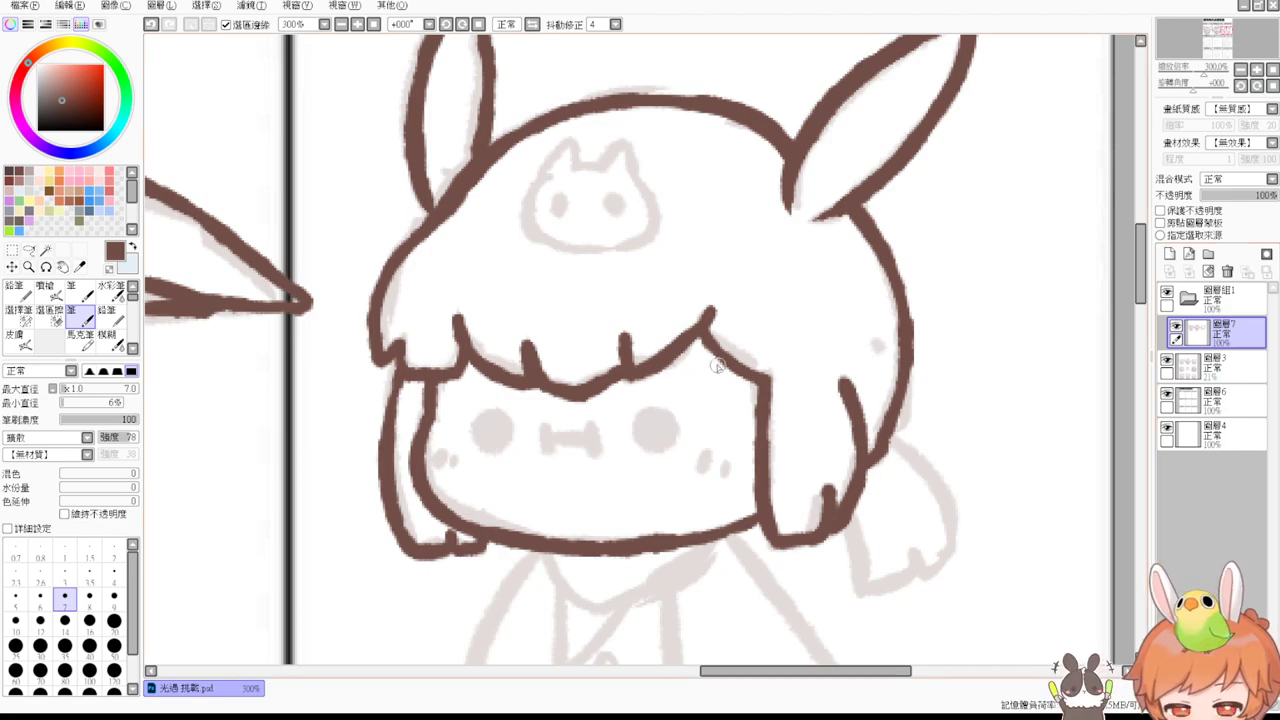
Step: Ink the outline of the small eared hair ornament on the third character's forehead
{"action": "mouse_move", "coordinate": [546, 178]}
{"action": "left_mouse_down"}
{"action": "mouse_move", "coordinate": [525, 200]}
{"action": "mouse_move", "coordinate": [572, 250]}
{"action": "left_mouse_up"}
{"action": "key", "text": "ctrl+z"}
{"action": "left_click_drag", "start_coordinate": [546, 178], "coordinate": [572, 252]}
{"action": "key", "text": "ctrl+z"}
{"action": "mouse_move", "coordinate": [547, 177]}
{"action": "left_mouse_down"}
{"action": "mouse_move", "coordinate": [536, 250]}
{"action": "mouse_move", "coordinate": [575, 256]}
{"action": "left_mouse_up"}
{"action": "mouse_move", "coordinate": [630, 176]}
{"action": "left_mouse_down"}
{"action": "mouse_move", "coordinate": [575, 254]}
{"action": "mouse_move", "coordinate": [600, 254]}
{"action": "left_mouse_up"}
{"action": "mouse_move", "coordinate": [546, 177]}
{"action": "left_mouse_down"}
{"action": "mouse_move", "coordinate": [578, 145]}
{"action": "mouse_move", "coordinate": [602, 155]}
{"action": "mouse_move", "coordinate": [577, 141]}
{"action": "mouse_move", "coordinate": [584, 168]}
{"action": "mouse_move", "coordinate": [614, 175]}
{"action": "mouse_move", "coordinate": [633, 146]}
{"action": "mouse_move", "coordinate": [636, 176]}
{"action": "left_mouse_up"}
{"action": "key", "text": "ctrl+z"}
{"action": "key", "text": "ctrl+z"}
{"action": "key", "text": "ctrl+z"}
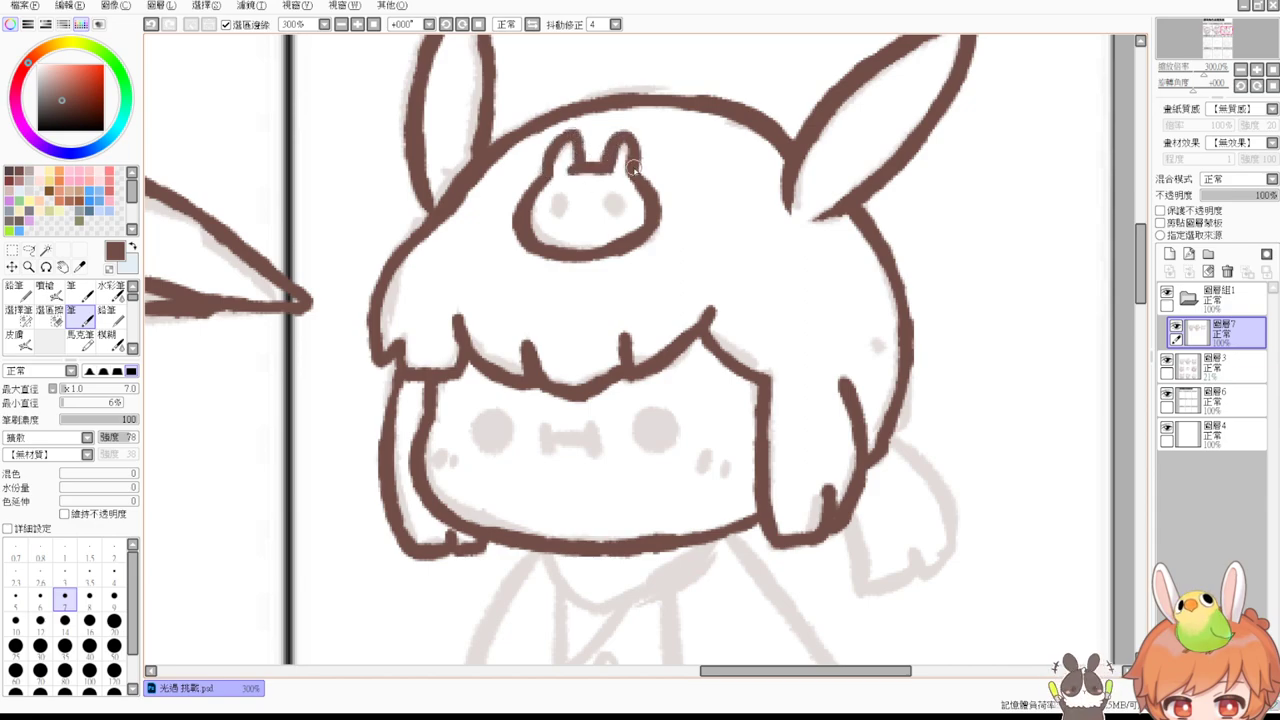
Step: Dot in the two small eyes of the hair ornament
{"action": "key", "text": "ctrl+z"}
{"action": "left_click_drag", "start_coordinate": [557, 200], "coordinate": [613, 209]}
{"action": "key", "text": "ctrl+z"}
Step: Ink the third character's solid round eyes and the H-shaped mouth between them
{"action": "left_click_drag", "start_coordinate": [609, 271], "coordinate": [604, 182]}
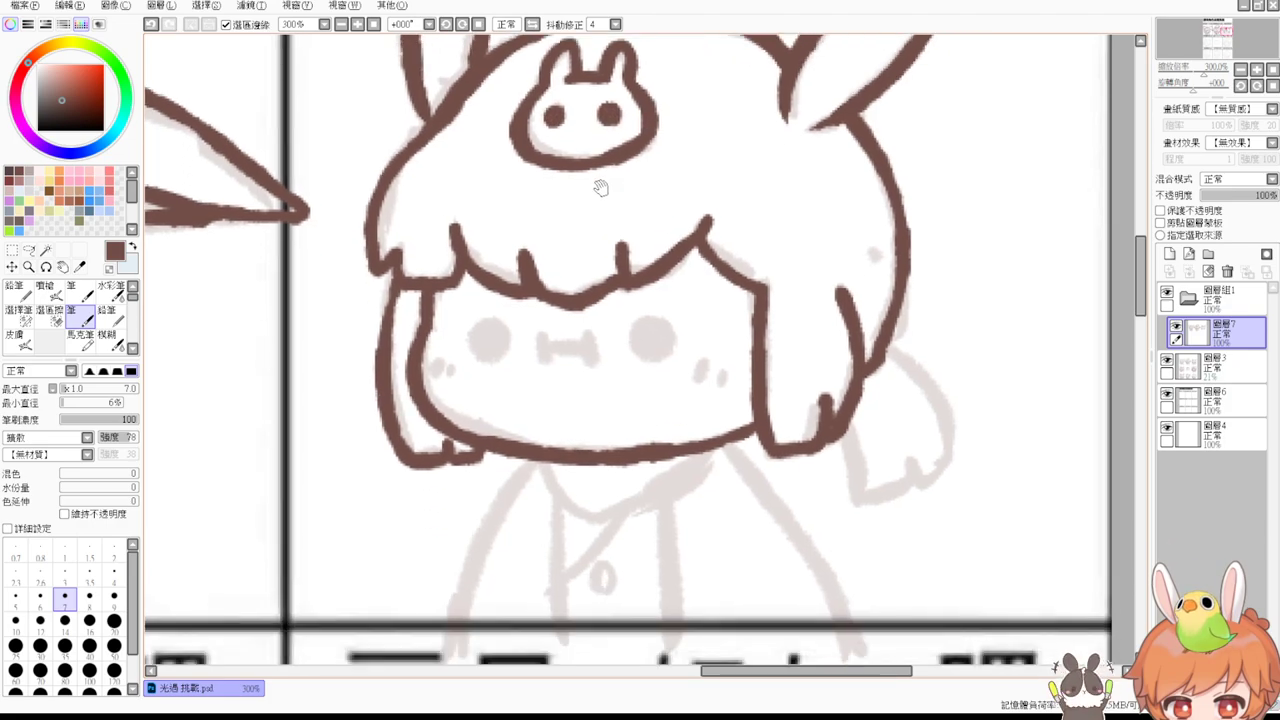
{"action": "mouse_move", "coordinate": [498, 334]}
{"action": "left_mouse_down"}
{"action": "mouse_move", "coordinate": [488, 340]}
{"action": "mouse_move", "coordinate": [505, 343]}
{"action": "mouse_move", "coordinate": [482, 348]}
{"action": "mouse_move", "coordinate": [494, 340]}
{"action": "left_mouse_up"}
{"action": "mouse_move", "coordinate": [660, 342]}
{"action": "left_mouse_down"}
{"action": "mouse_move", "coordinate": [640, 352]}
{"action": "mouse_move", "coordinate": [662, 330]}
{"action": "mouse_move", "coordinate": [647, 342]}
{"action": "left_mouse_up"}
{"action": "mouse_move", "coordinate": [543, 337]}
{"action": "left_mouse_down"}
{"action": "mouse_move", "coordinate": [578, 347]}
{"action": "mouse_move", "coordinate": [560, 369]}
{"action": "mouse_move", "coordinate": [542, 367]}
{"action": "mouse_move", "coordinate": [548, 354]}
{"action": "mouse_move", "coordinate": [588, 368]}
{"action": "left_mouse_up"}
{"action": "key", "text": "ctrl+z"}
{"action": "key", "text": "ctrl+z"}
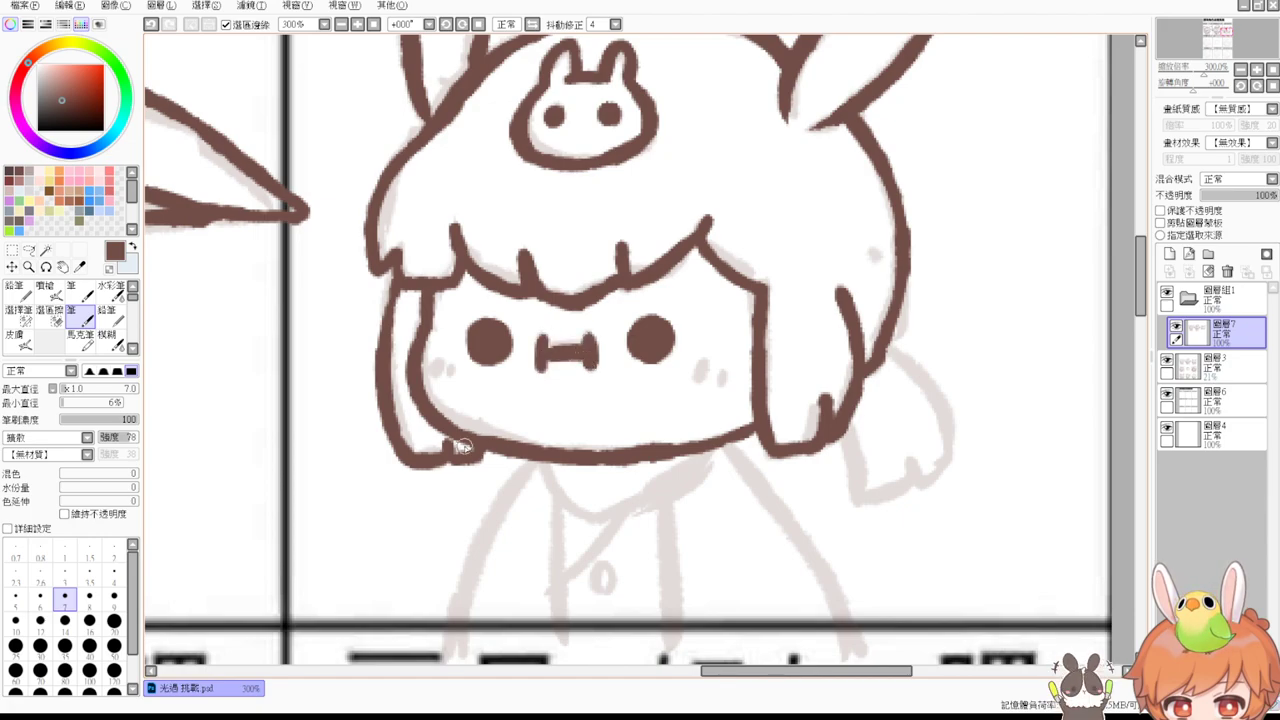
Step: Ink the third character's collar, cape outline, two vertical front lines, diagonal fold and round button
{"action": "scroll", "coordinate": [452, 438], "scroll_direction": "down", "scroll_amount": 3}
{"action": "mouse_move", "coordinate": [545, 305]}
{"action": "left_mouse_down"}
{"action": "mouse_move", "coordinate": [567, 337]}
{"action": "mouse_move", "coordinate": [642, 346]}
{"action": "mouse_move", "coordinate": [614, 354]}
{"action": "mouse_move", "coordinate": [718, 288]}
{"action": "left_mouse_up"}
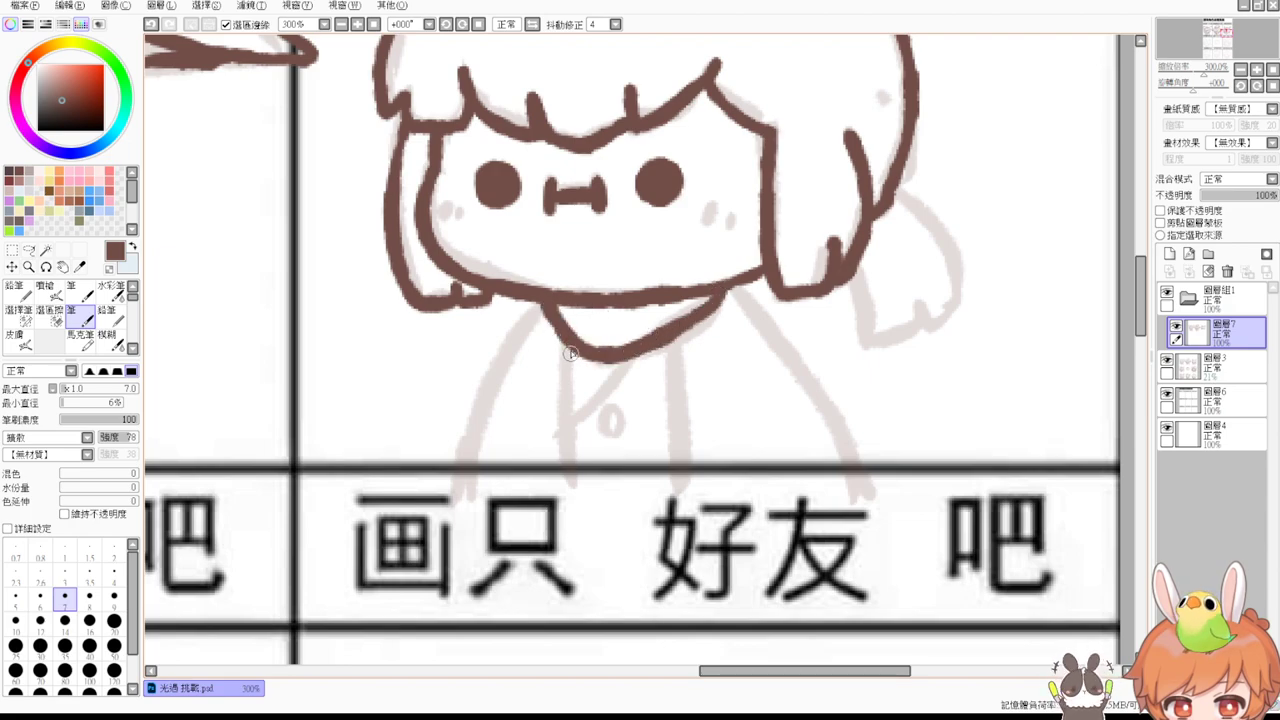
{"action": "left_click_drag", "start_coordinate": [564, 346], "coordinate": [569, 474]}
{"action": "mouse_move", "coordinate": [540, 300]}
{"action": "left_mouse_down"}
{"action": "mouse_move", "coordinate": [481, 474]}
{"action": "mouse_move", "coordinate": [508, 463]}
{"action": "mouse_move", "coordinate": [471, 466]}
{"action": "mouse_move", "coordinate": [516, 478]}
{"action": "mouse_move", "coordinate": [760, 465]}
{"action": "left_mouse_up"}
{"action": "mouse_move", "coordinate": [728, 290]}
{"action": "left_mouse_down"}
{"action": "mouse_move", "coordinate": [779, 337]}
{"action": "mouse_move", "coordinate": [827, 453]}
{"action": "mouse_move", "coordinate": [692, 482]}
{"action": "left_mouse_up"}
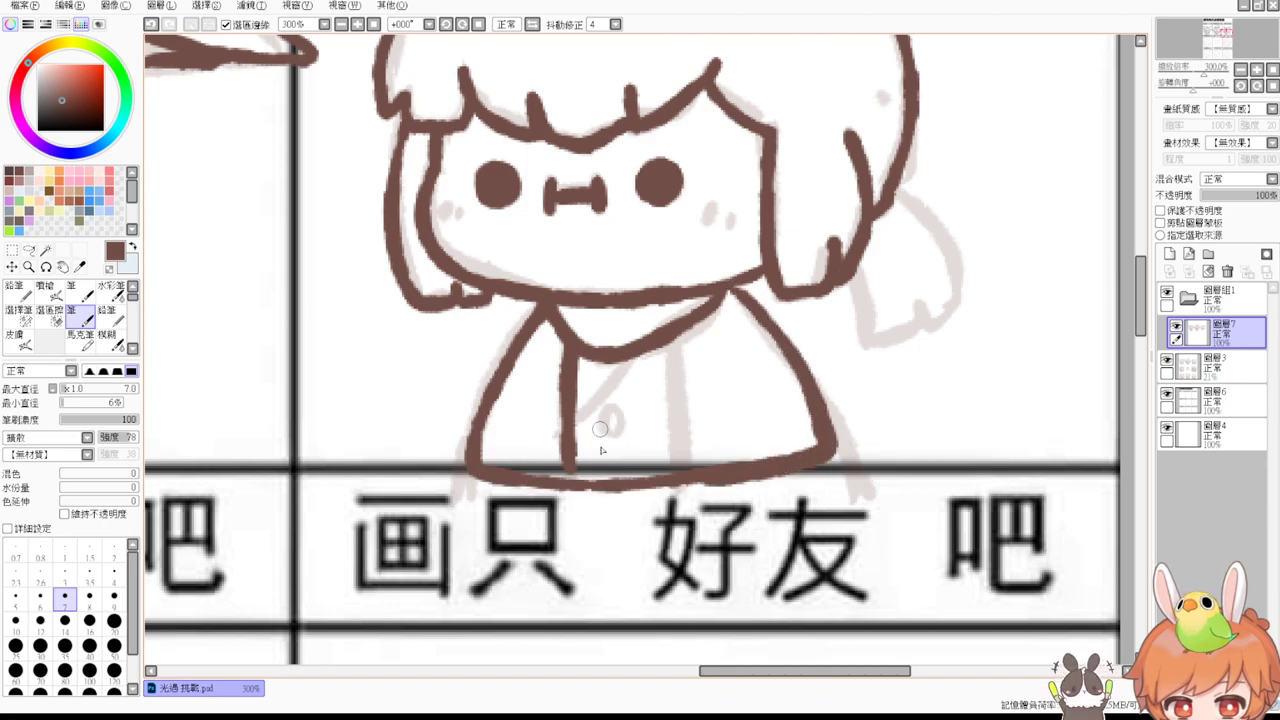
{"action": "left_click_drag", "start_coordinate": [677, 344], "coordinate": [680, 472]}
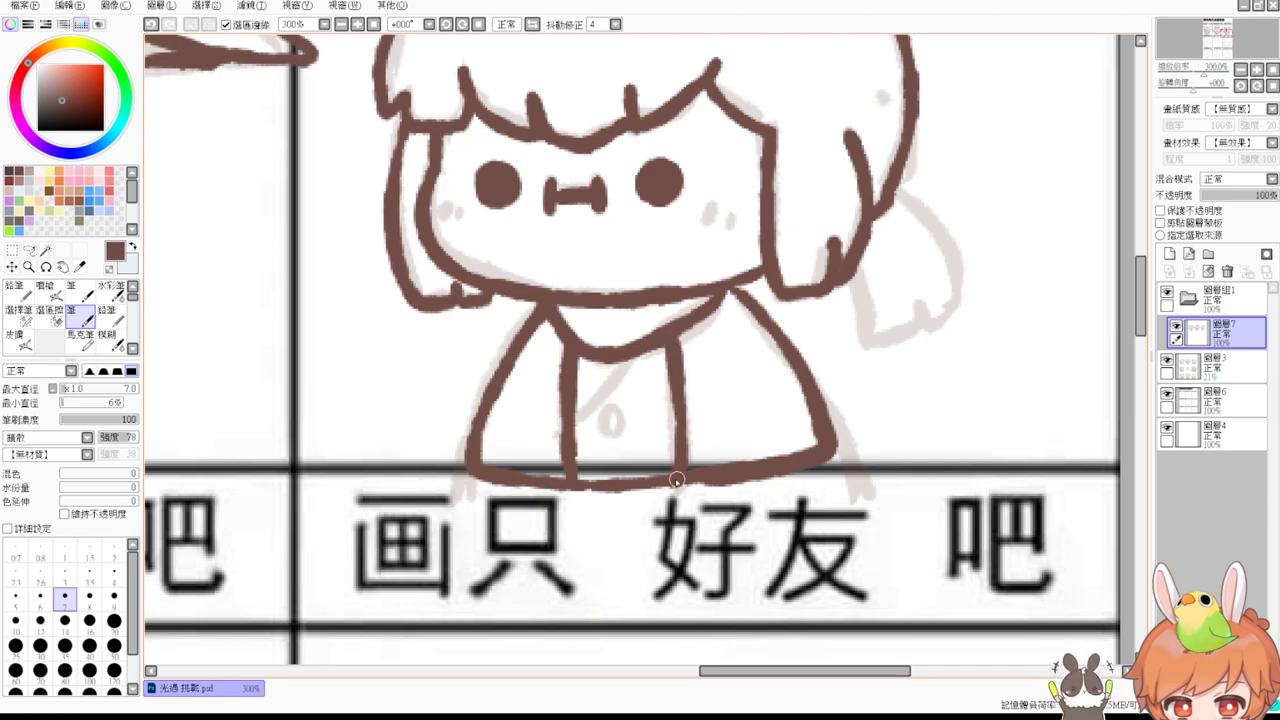
{"action": "mouse_move", "coordinate": [632, 354]}
{"action": "left_mouse_down"}
{"action": "mouse_move", "coordinate": [571, 423]}
{"action": "mouse_move", "coordinate": [618, 433]}
{"action": "left_mouse_up"}
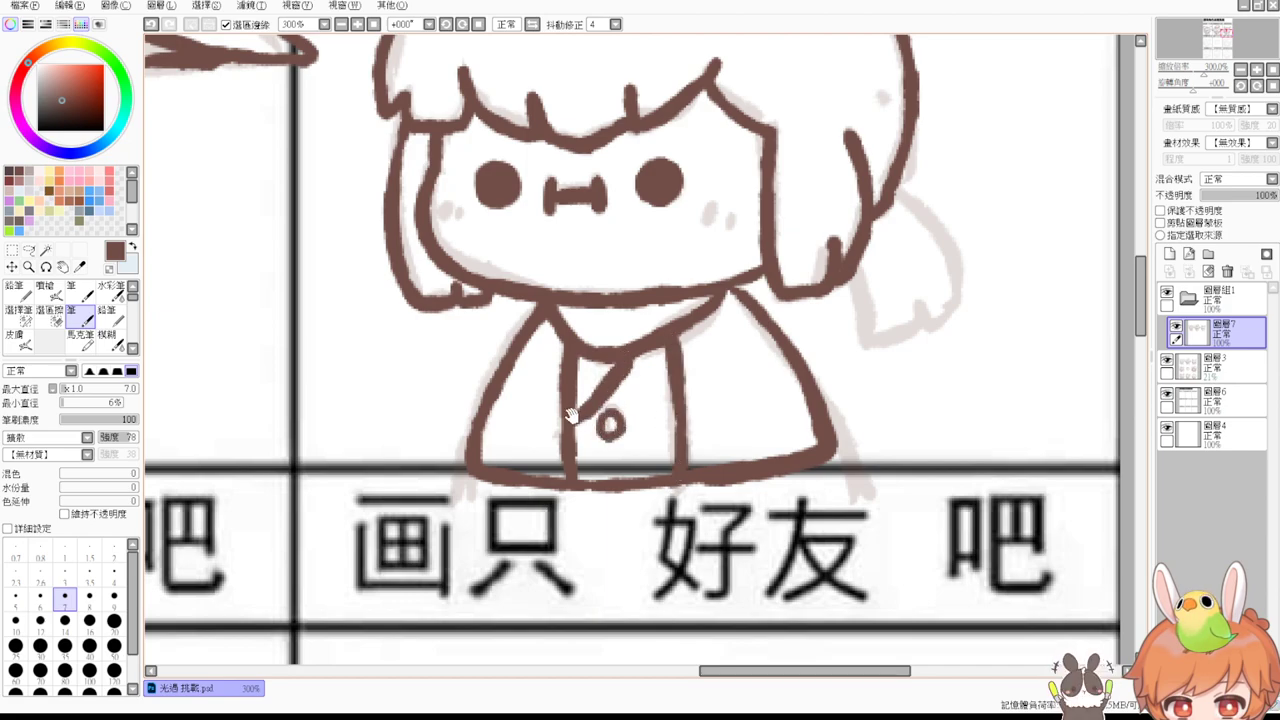
Step: Look over the fourth panel's sketch and check the third character for parts still missing line art
{"action": "left_click_drag", "start_coordinate": [423, 429], "coordinate": [826, 411]}
{"action": "left_click_drag", "start_coordinate": [517, 406], "coordinate": [683, 414]}
{"action": "mouse_move", "coordinate": [322, 398]}
{"action": "left_mouse_down"}
{"action": "mouse_move", "coordinate": [380, 334]}
{"action": "mouse_move", "coordinate": [330, 386]}
{"action": "mouse_move", "coordinate": [357, 389]}
{"action": "mouse_move", "coordinate": [368, 411]}
{"action": "mouse_move", "coordinate": [353, 415]}
{"action": "mouse_move", "coordinate": [366, 397]}
{"action": "mouse_move", "coordinate": [356, 423]}
{"action": "left_mouse_up"}
{"action": "key", "text": "ctrl+z"}
{"action": "key", "text": "ctrl+z"}
{"action": "left_click_drag", "start_coordinate": [431, 400], "coordinate": [852, 348]}
{"action": "mouse_move", "coordinate": [615, 409]}
{"action": "left_mouse_down"}
{"action": "mouse_move", "coordinate": [638, 419]}
{"action": "mouse_move", "coordinate": [984, 363]}
{"action": "left_mouse_up"}
{"action": "left_click_drag", "start_coordinate": [589, 354], "coordinate": [743, 463]}
{"action": "mouse_move", "coordinate": [721, 403]}
{"action": "left_mouse_down"}
{"action": "mouse_move", "coordinate": [748, 518]}
{"action": "mouse_move", "coordinate": [809, 234]}
{"action": "mouse_move", "coordinate": [816, 251]}
{"action": "left_mouse_up"}
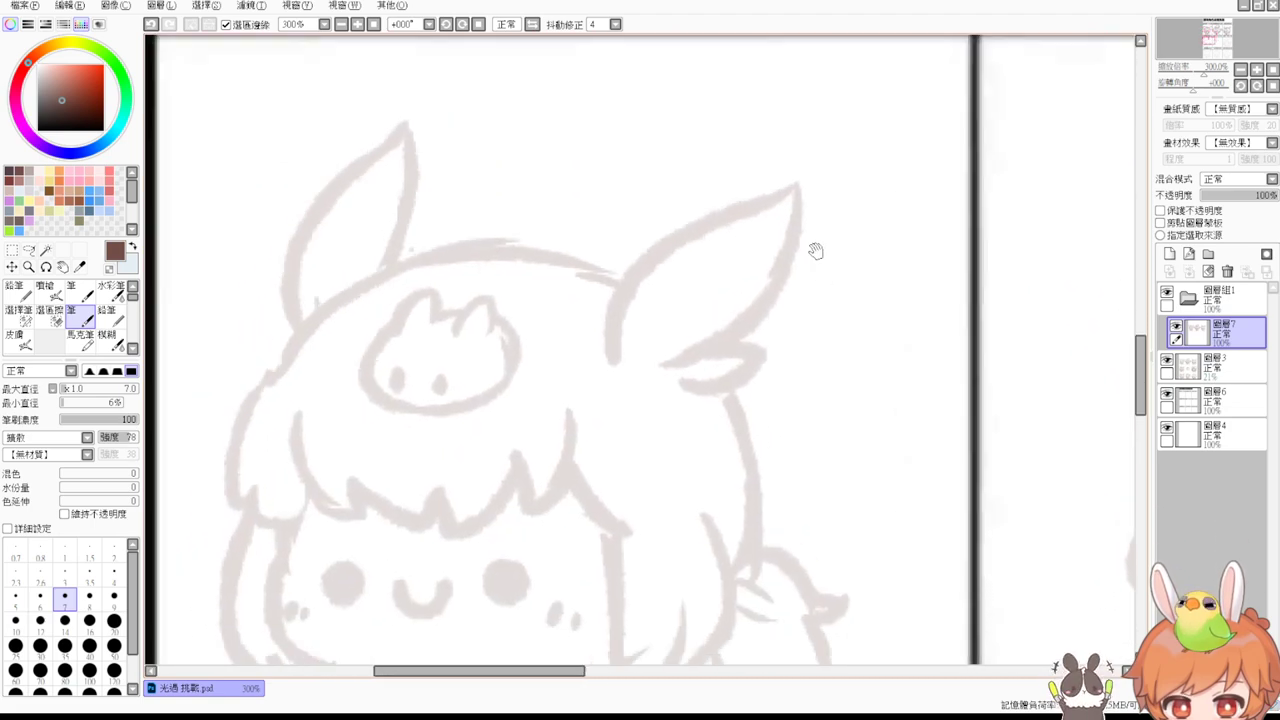
{"action": "left_click", "coordinate": [344, 24]}
{"action": "left_click_drag", "start_coordinate": [846, 374], "coordinate": [810, 285]}
{"action": "left_click", "coordinate": [341, 24]}
{"action": "left_click_drag", "start_coordinate": [904, 260], "coordinate": [839, 402]}
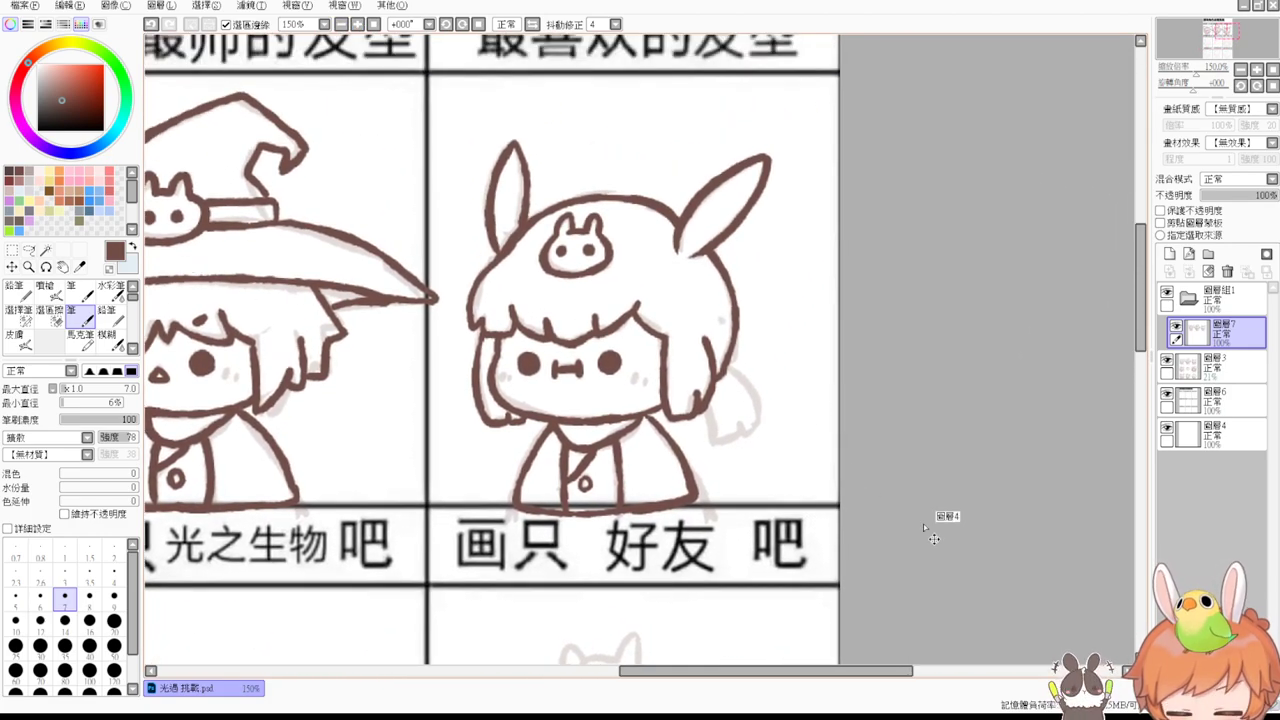
Step: Ink the third character's ponytail behind the right side lock, with its rounded outer edge and notched tip
{"action": "scroll", "coordinate": [923, 523], "scroll_direction": "up", "scroll_amount": 2}
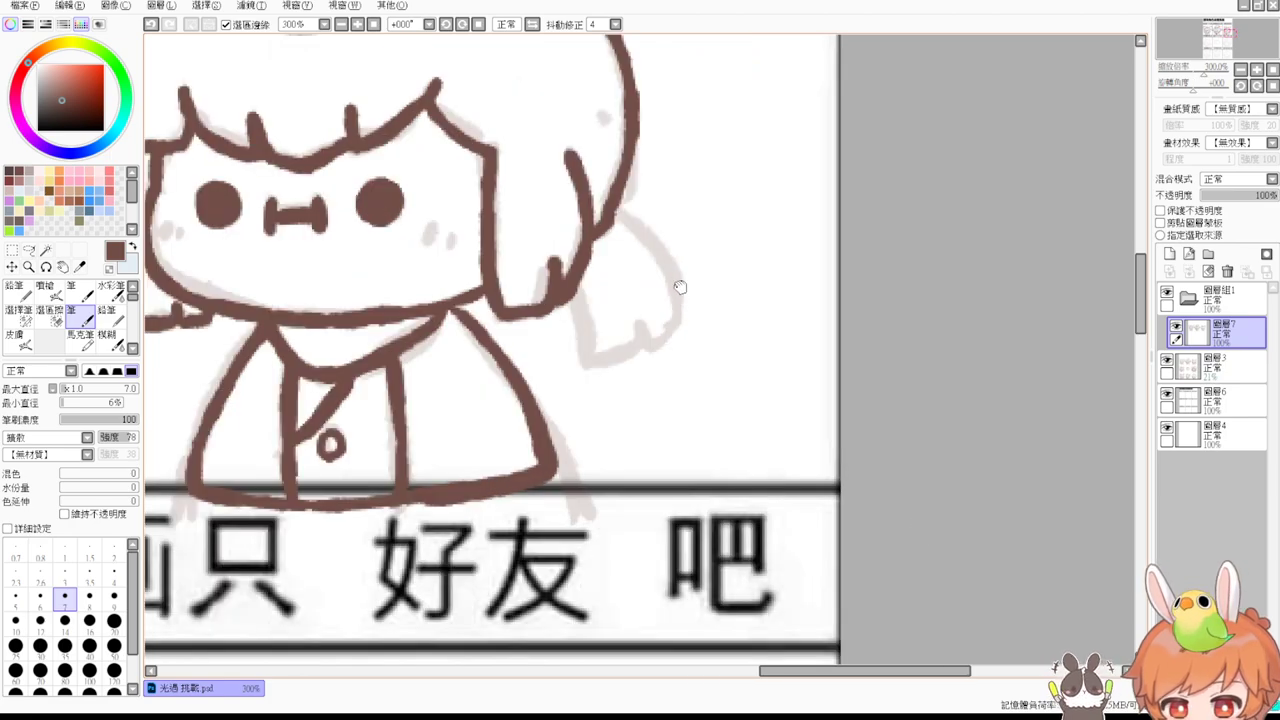
{"action": "left_click_drag", "start_coordinate": [670, 287], "coordinate": [679, 335]}
{"action": "left_click_drag", "start_coordinate": [579, 333], "coordinate": [605, 412]}
{"action": "key", "text": "ctrl+z"}
{"action": "mouse_move", "coordinate": [578, 332]}
{"action": "left_mouse_down"}
{"action": "mouse_move", "coordinate": [600, 405]}
{"action": "mouse_move", "coordinate": [612, 410]}
{"action": "mouse_move", "coordinate": [658, 367]}
{"action": "mouse_move", "coordinate": [655, 397]}
{"action": "left_mouse_up"}
{"action": "left_click_drag", "start_coordinate": [622, 270], "coordinate": [704, 398]}
{"action": "key", "text": "ctrl+z"}
{"action": "mouse_move", "coordinate": [620, 265]}
{"action": "left_mouse_down"}
{"action": "mouse_move", "coordinate": [700, 375]}
{"action": "mouse_move", "coordinate": [693, 361]}
{"action": "mouse_move", "coordinate": [652, 402]}
{"action": "left_mouse_up"}
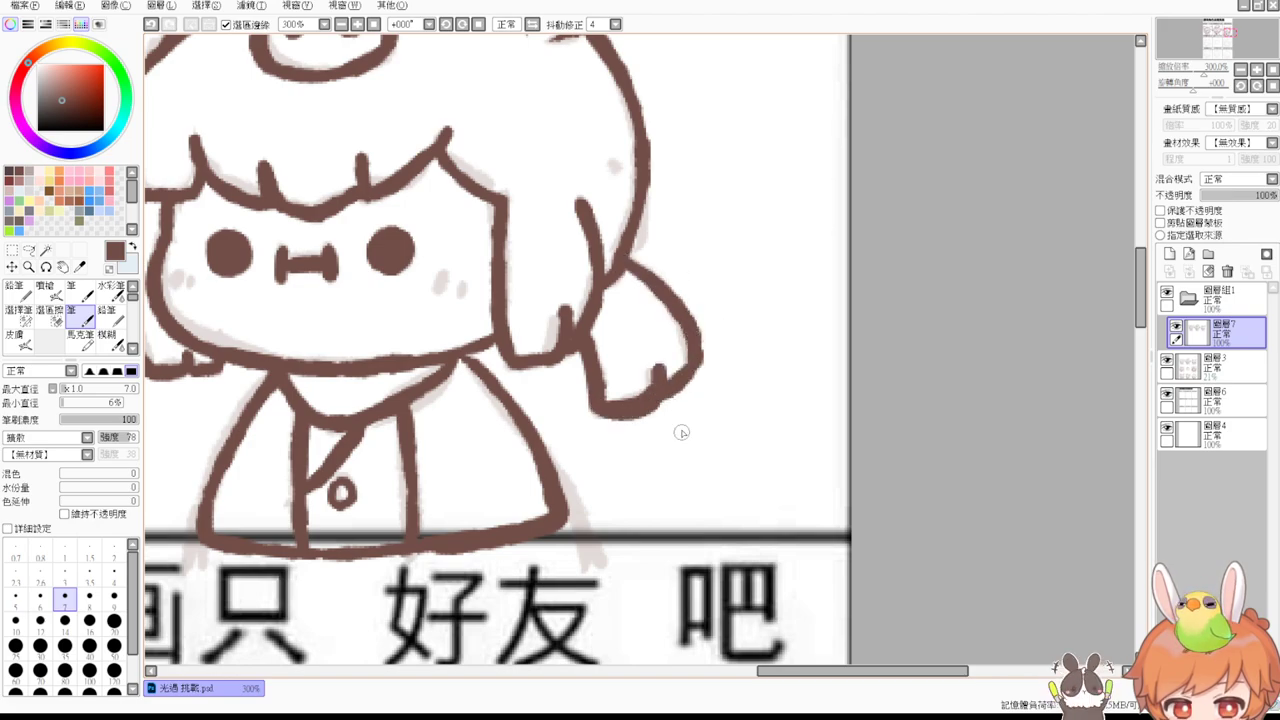
Step: Select the whole third character's line art with a rectangular selection and copy it
{"action": "left_click_drag", "start_coordinate": [649, 335], "coordinate": [714, 381]}
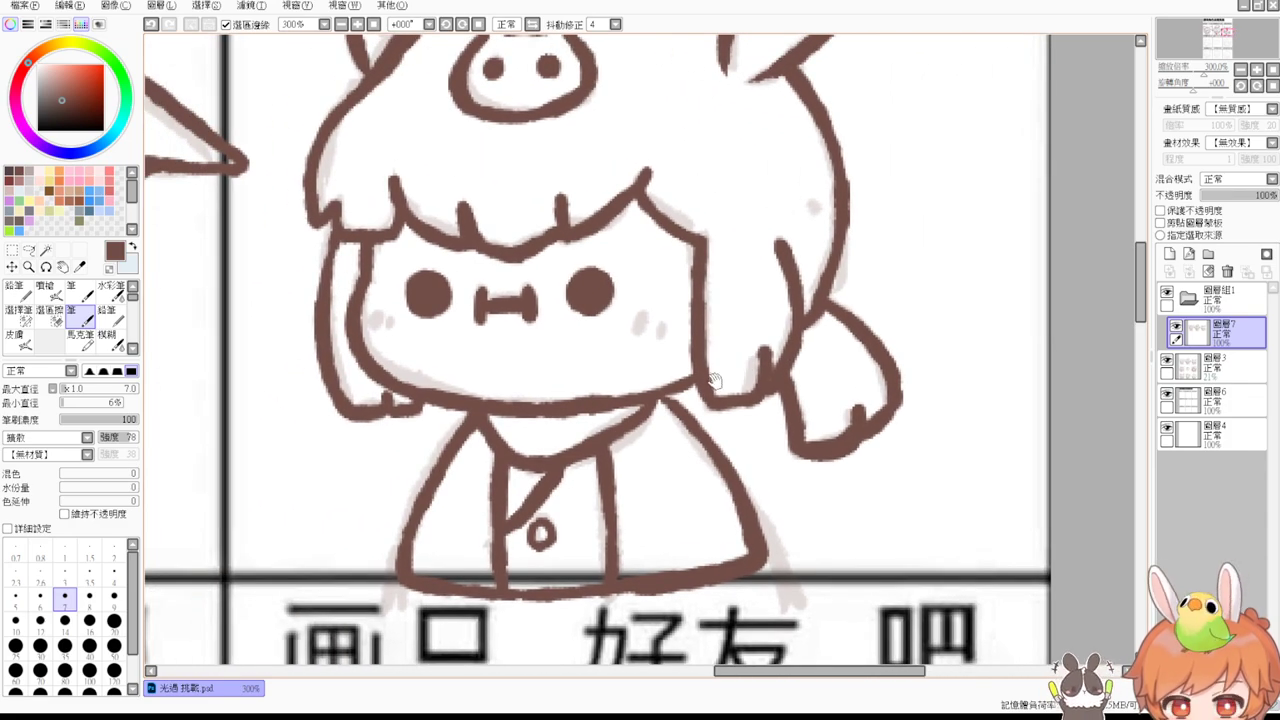
{"action": "left_click", "coordinate": [341, 24]}
{"action": "left_click_drag", "start_coordinate": [472, 139], "coordinate": [497, 229]}
{"action": "left_click", "coordinate": [12, 250]}
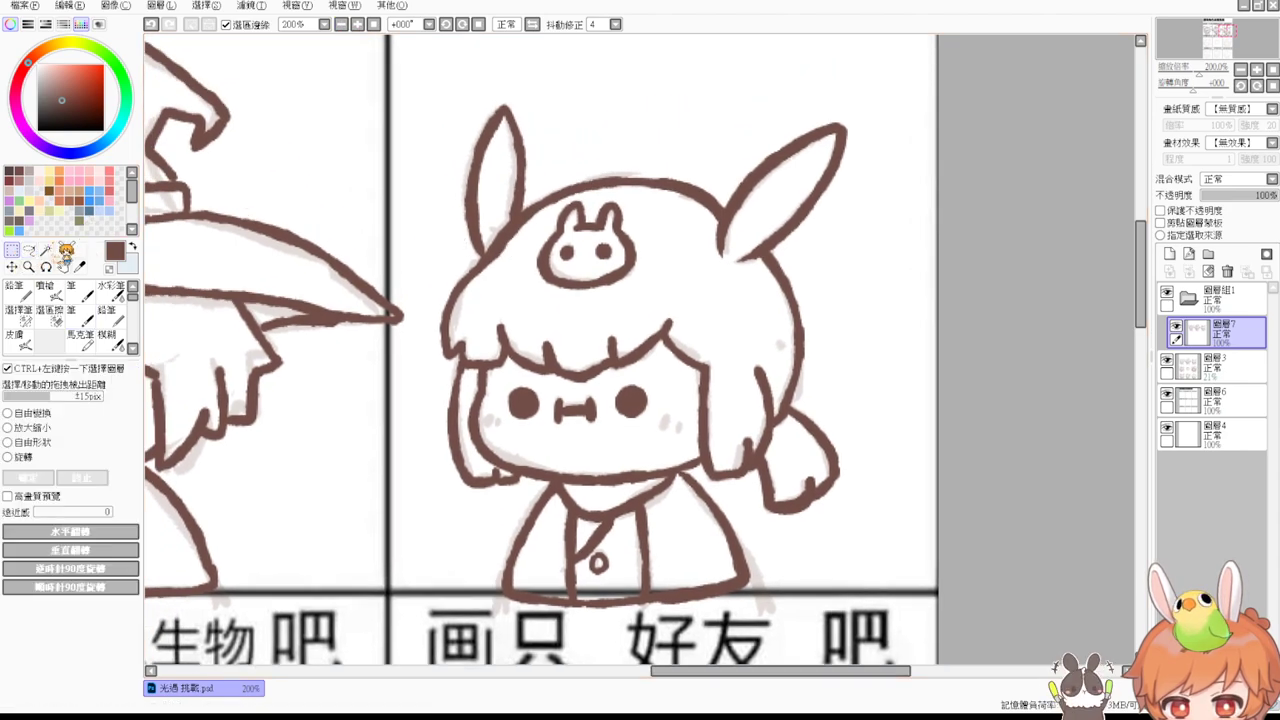
{"action": "left_click_drag", "start_coordinate": [422, 88], "coordinate": [896, 622]}
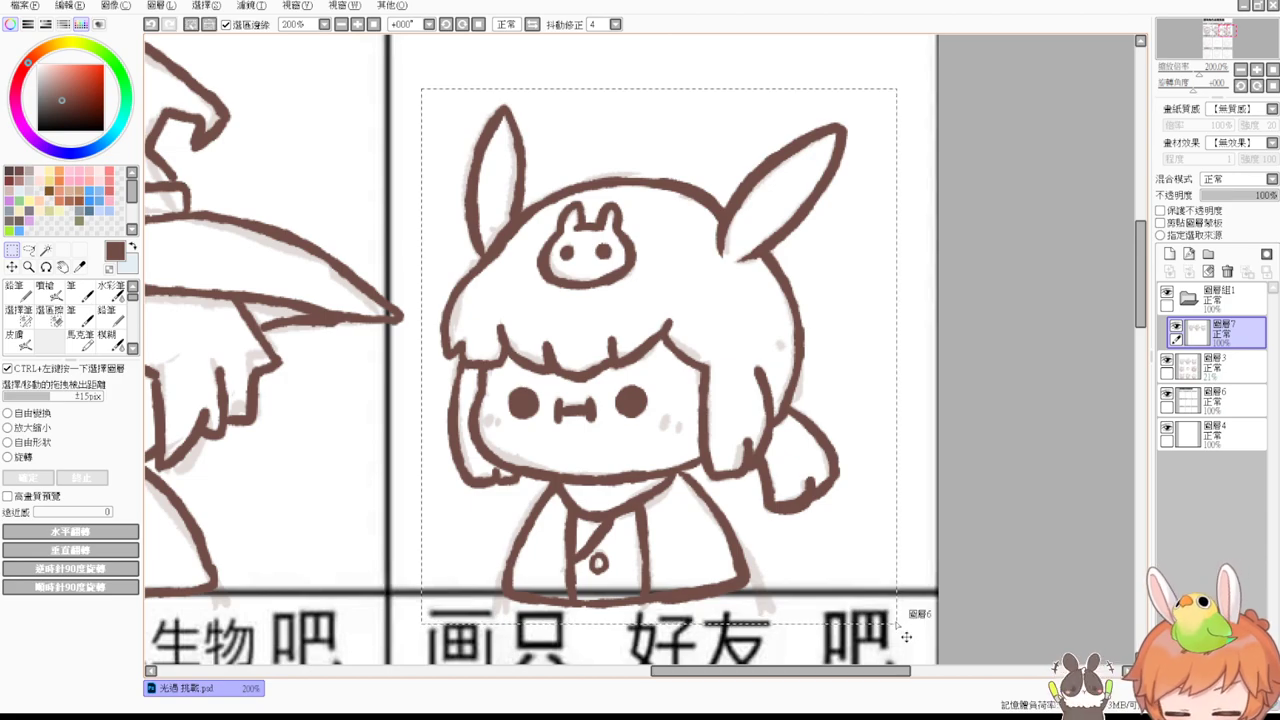
{"action": "key", "text": "ctrl+d"}
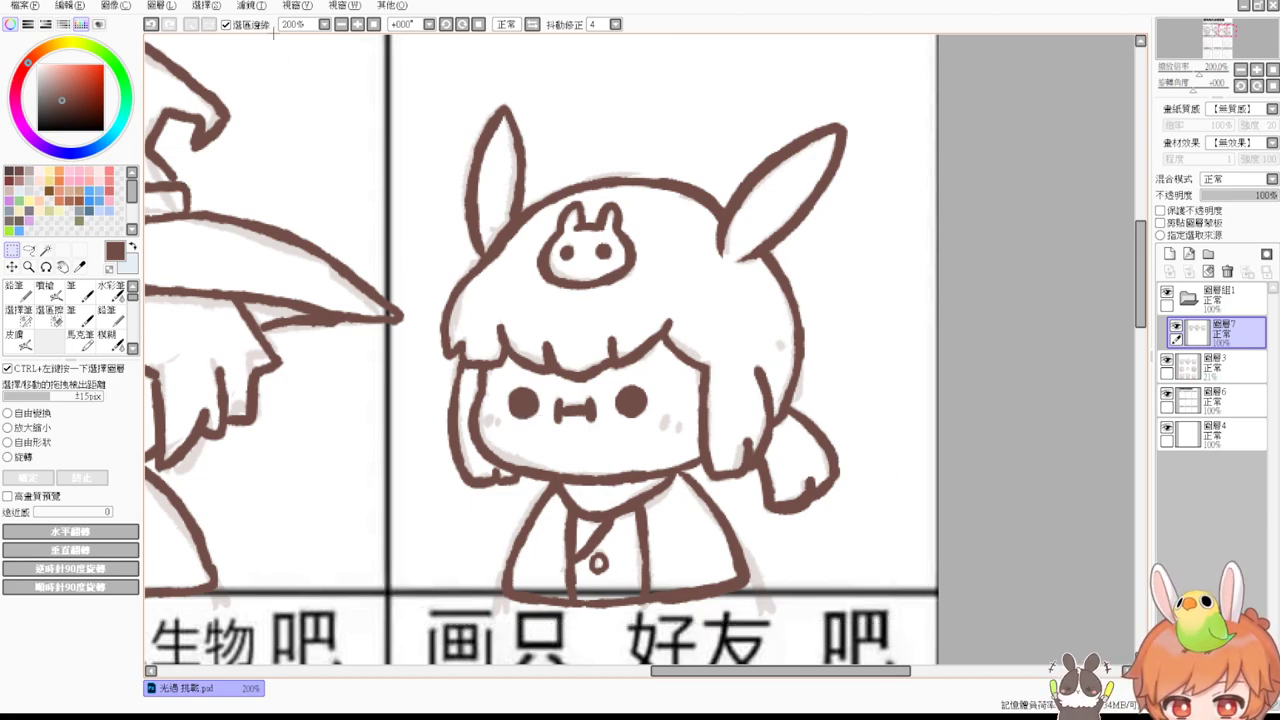
Step: Paste the copied line art as a new layer and move it over the sketch in the 最想要的发型 panel
{"action": "left_click", "coordinate": [341, 25]}
{"action": "left_click_drag", "start_coordinate": [500, 481], "coordinate": [933, 260]}
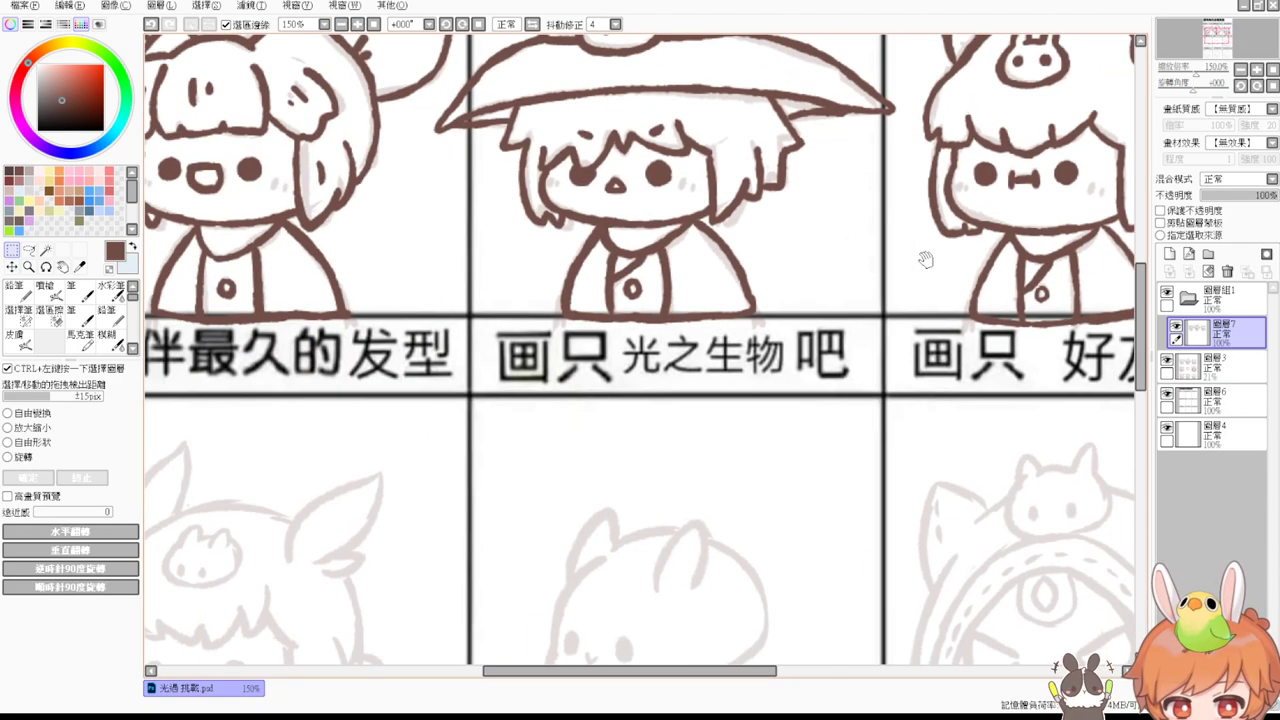
{"action": "left_click_drag", "start_coordinate": [626, 483], "coordinate": [840, 262]}
{"action": "left_click_drag", "start_coordinate": [684, 418], "coordinate": [752, 252]}
{"action": "left_click_drag", "start_coordinate": [714, 462], "coordinate": [694, 322]}
{"action": "left_click_drag", "start_coordinate": [692, 407], "coordinate": [697, 280]}
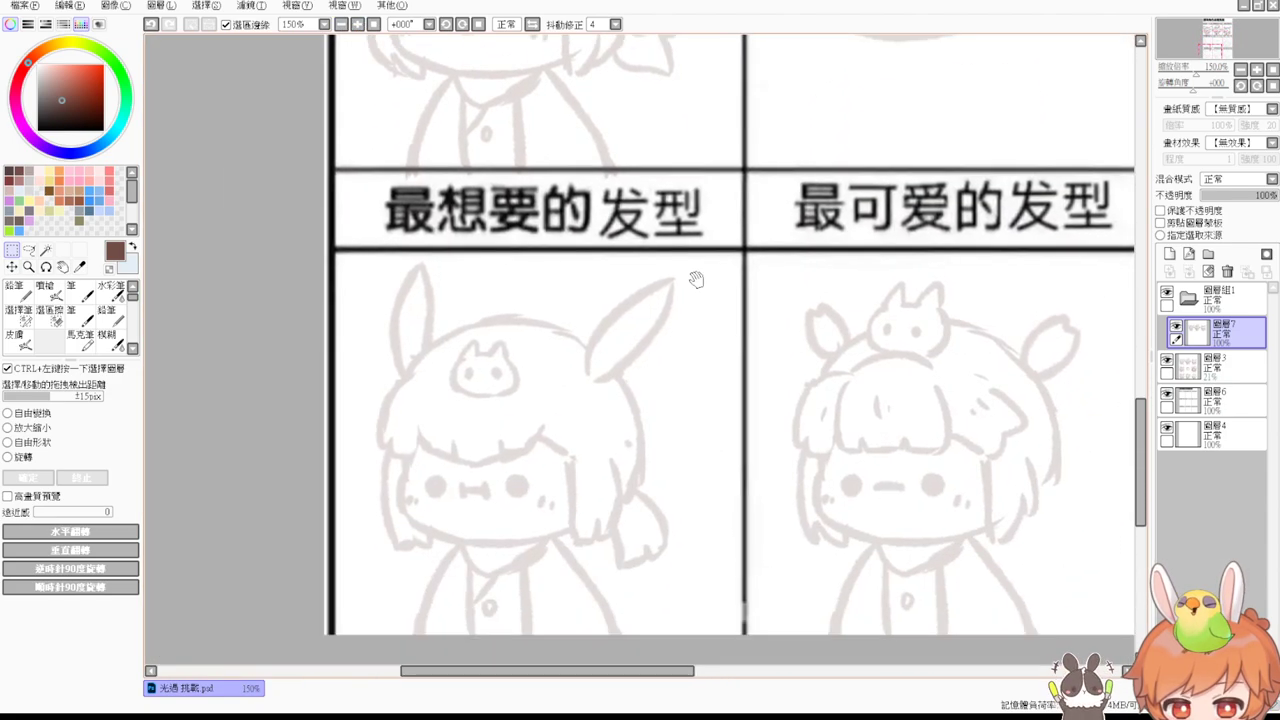
{"action": "key", "text": "ctrl+v"}
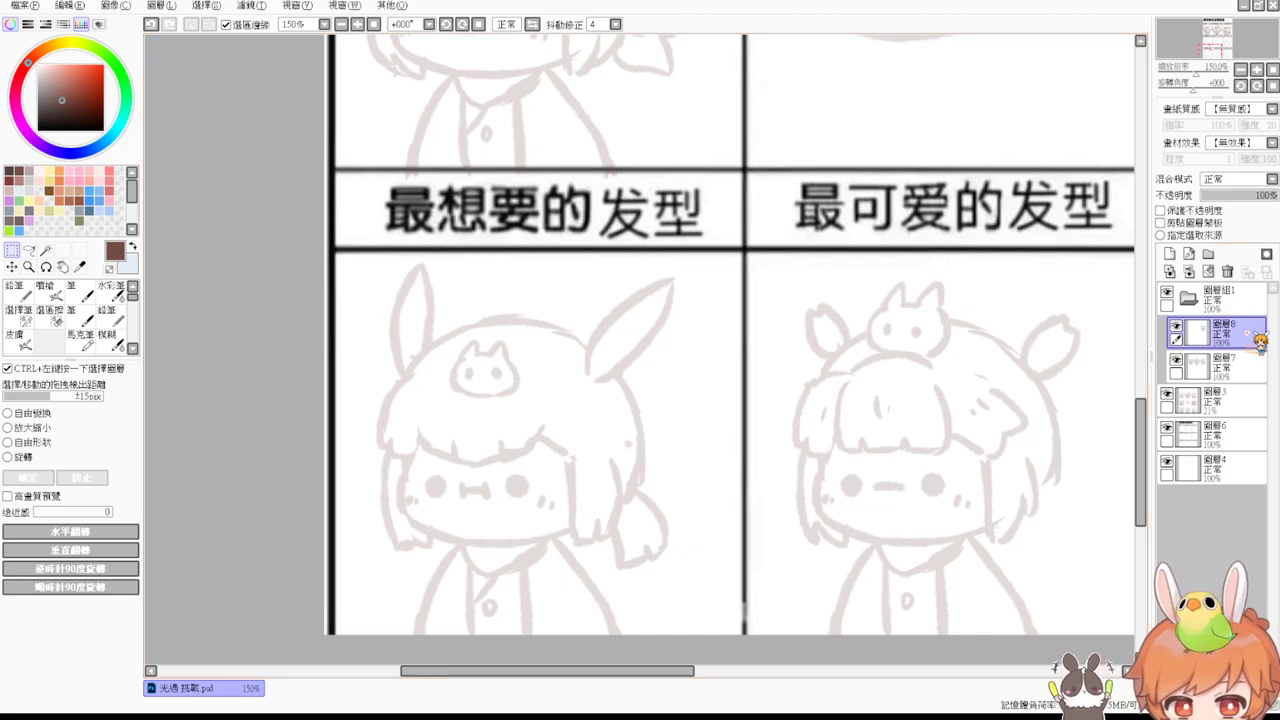
{"action": "left_click", "coordinate": [375, 25]}
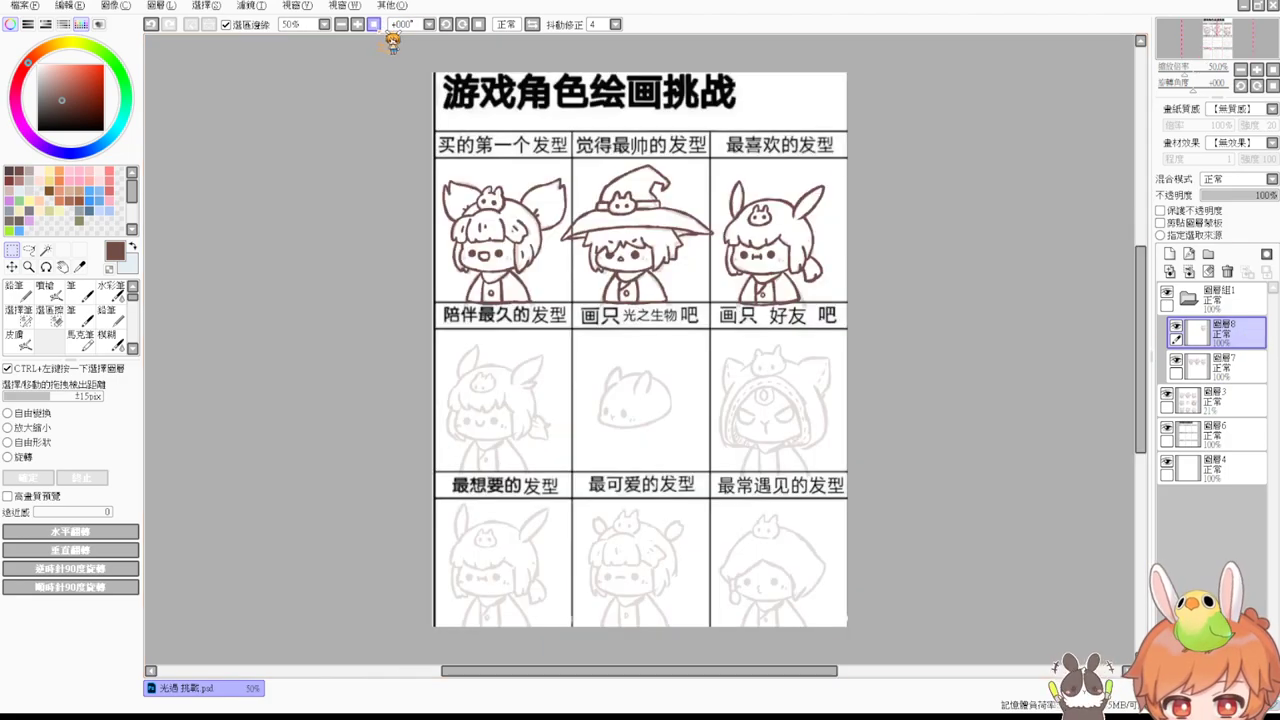
{"action": "left_click_drag", "start_coordinate": [808, 215], "coordinate": [535, 537]}
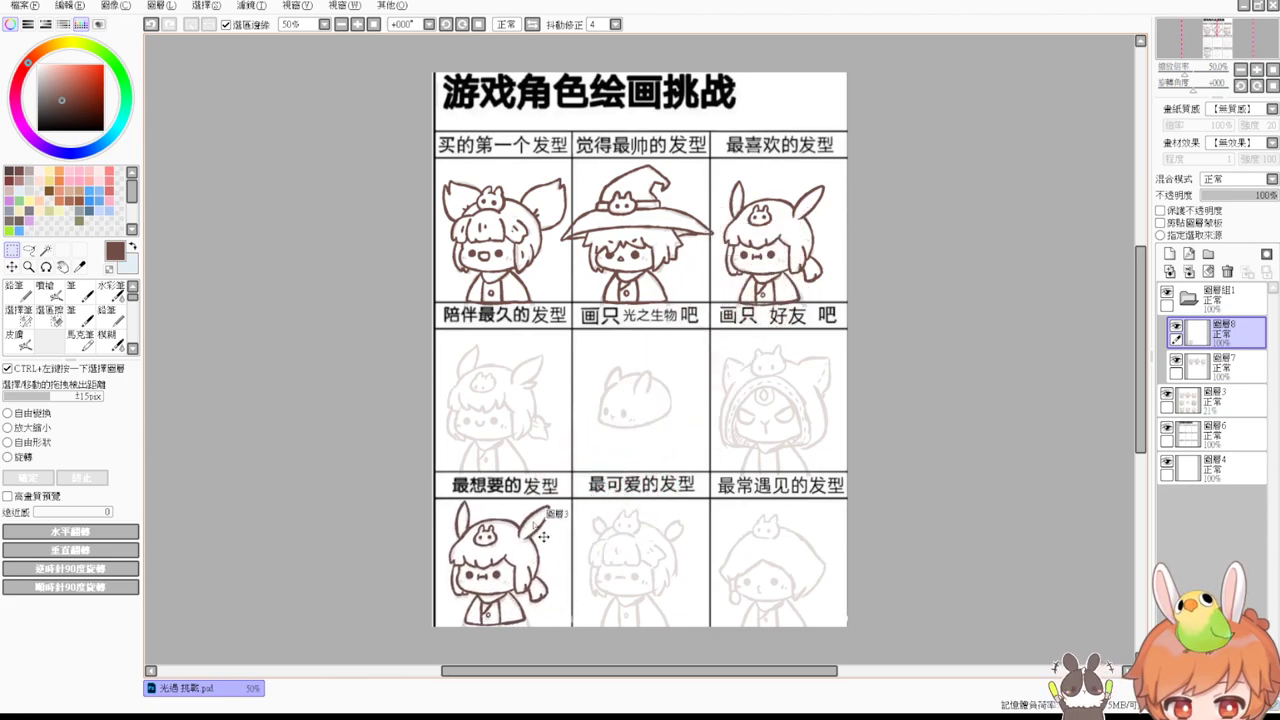
Step: Merge the pasted line art down into layer 圖層7 and return to the inking brush at the fourth panel's sketch
{"action": "scroll", "coordinate": [535, 520], "scroll_direction": "up", "scroll_amount": 5}
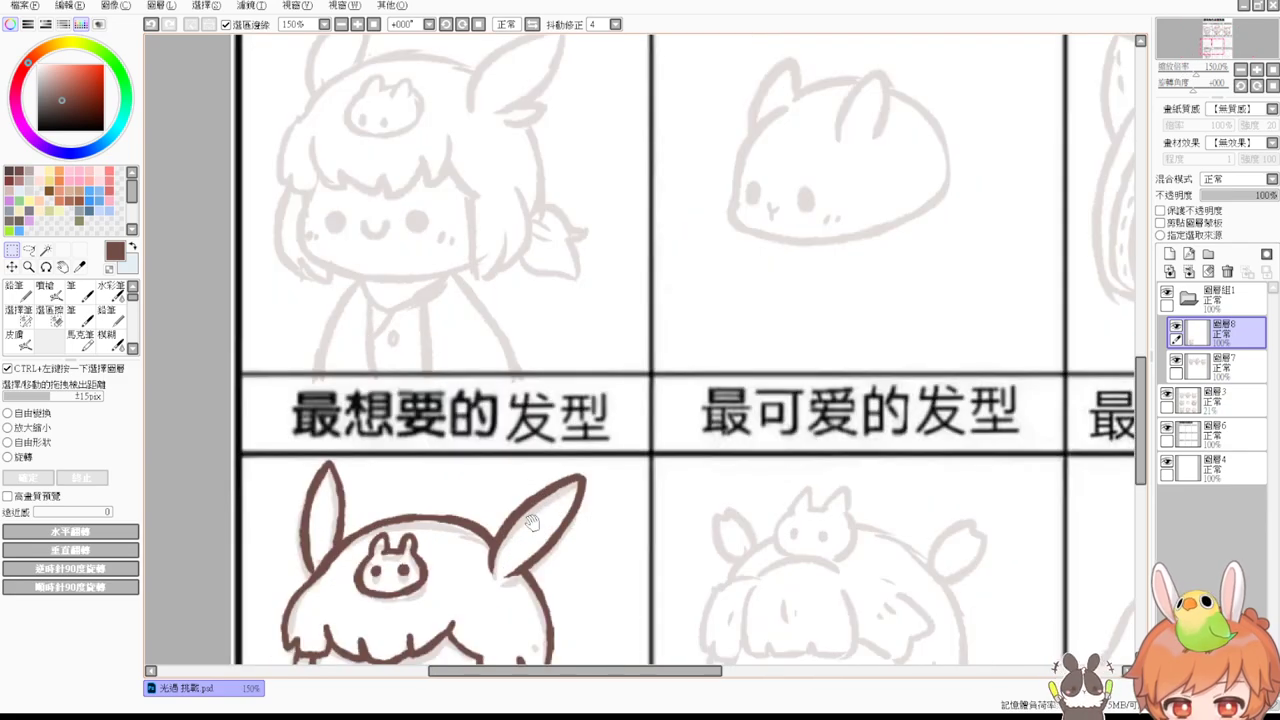
{"action": "left_click_drag", "start_coordinate": [843, 379], "coordinate": [876, 541]}
{"action": "scroll", "coordinate": [884, 500], "scroll_direction": "up", "scroll_amount": 3}
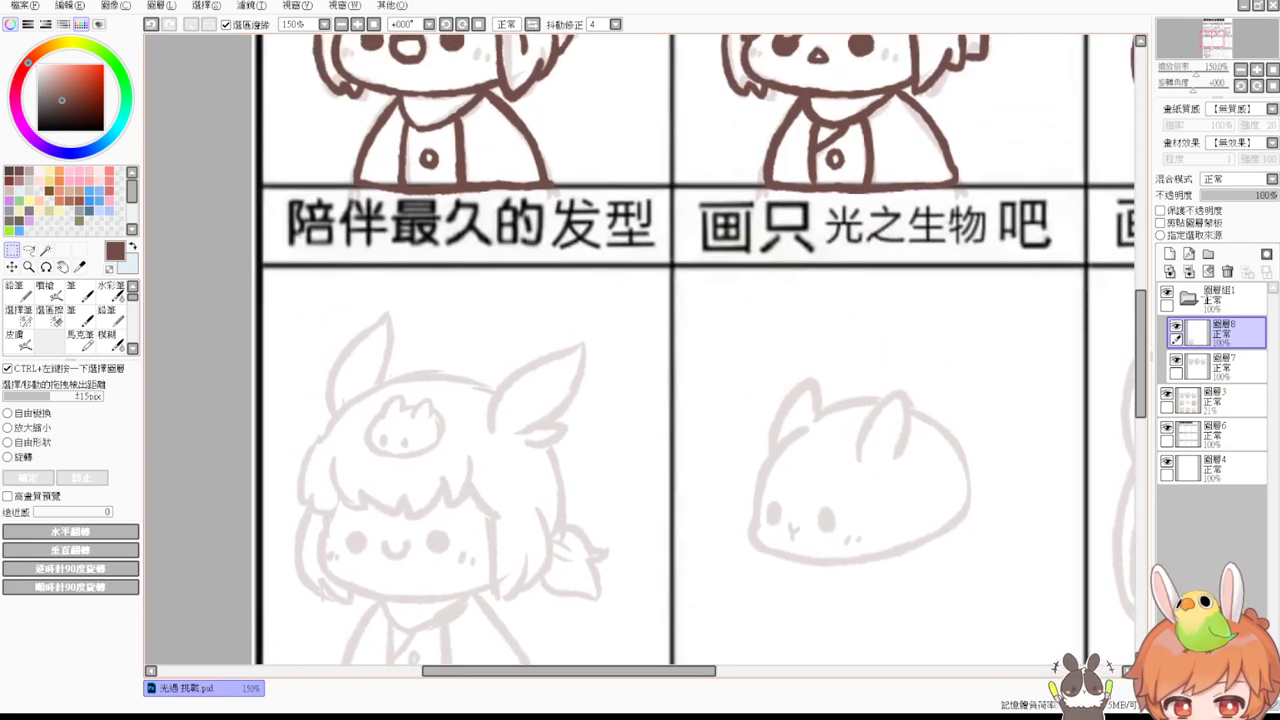
{"action": "left_click", "coordinate": [1190, 272]}
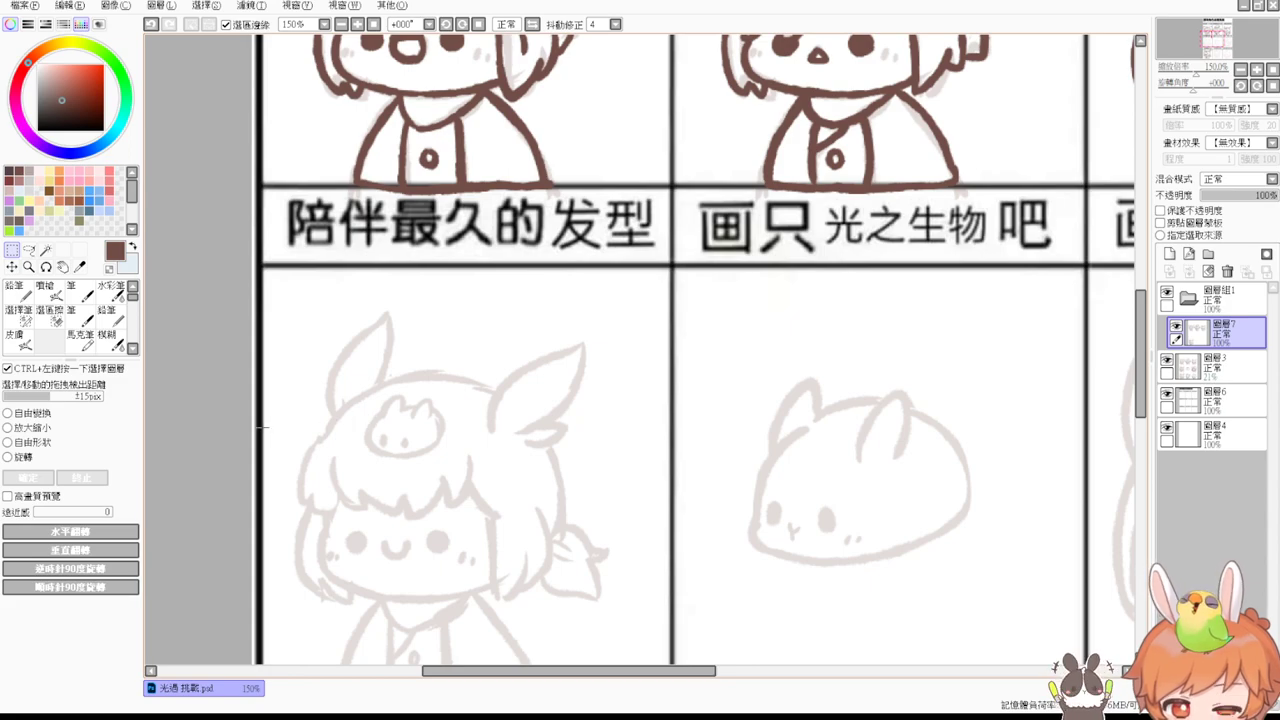
{"action": "left_click", "coordinate": [79, 315]}
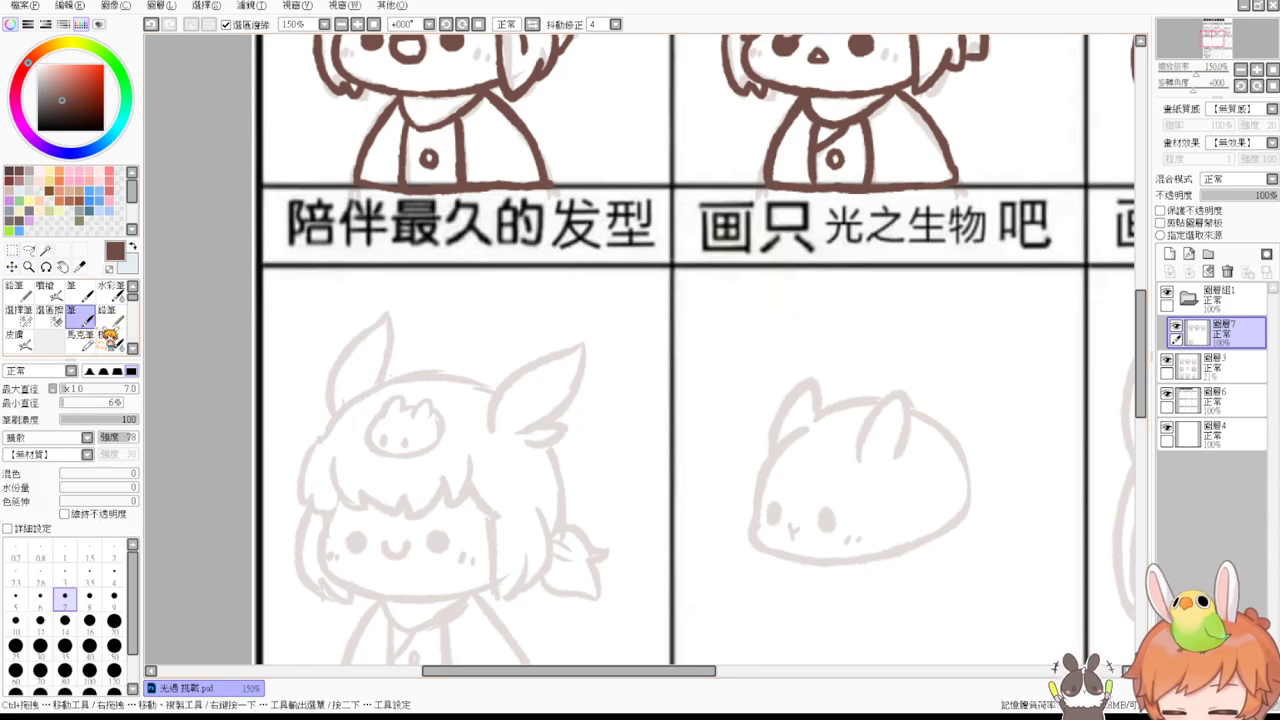
{"action": "key", "text": "Page_Up"}
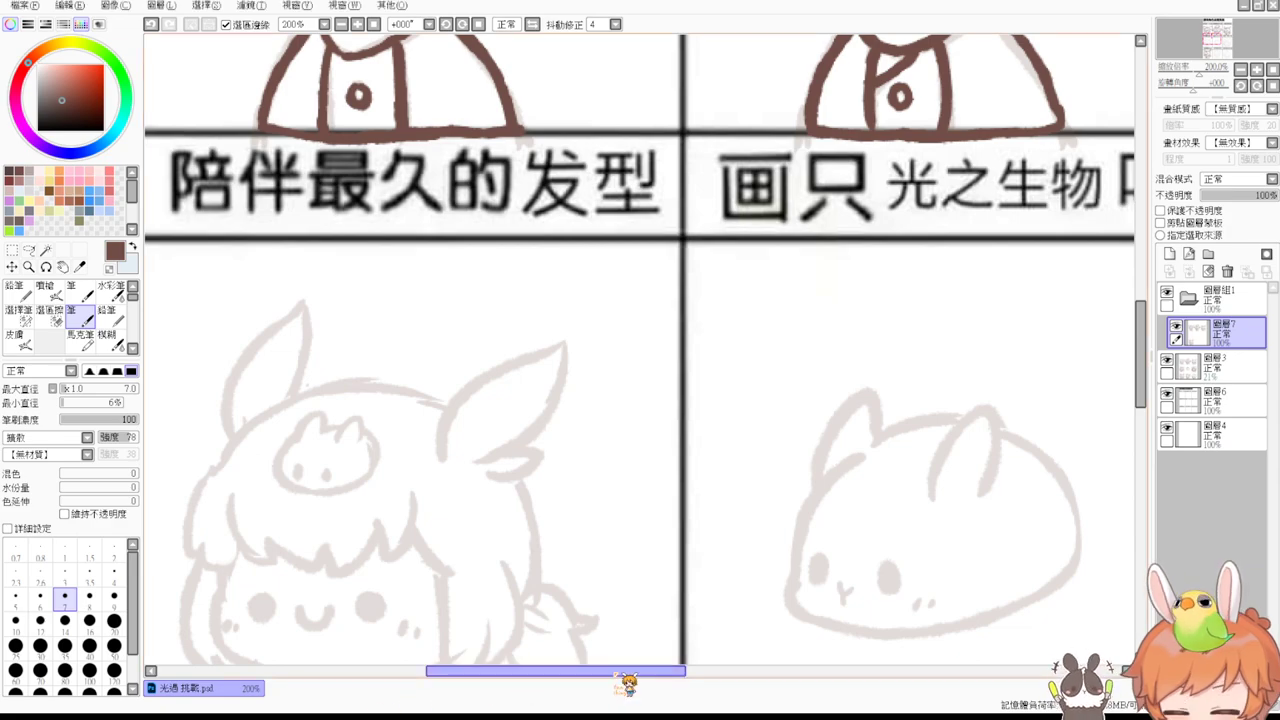
Step: Ink the outer hair contour on the left side of the fourth character's head, curving down to the side lock
{"action": "key", "text": "Page_Up"}
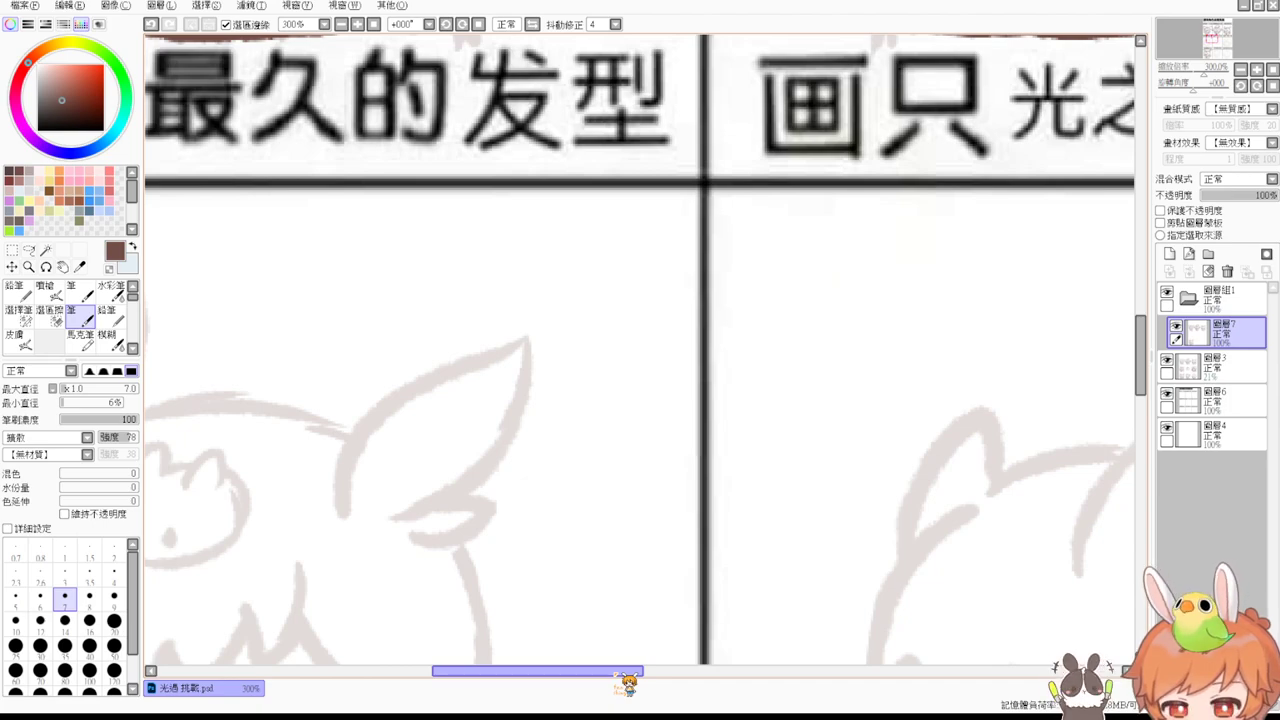
{"action": "left_click_drag", "start_coordinate": [602, 537], "coordinate": [780, 363]}
{"action": "left_click_drag", "start_coordinate": [603, 484], "coordinate": [775, 352]}
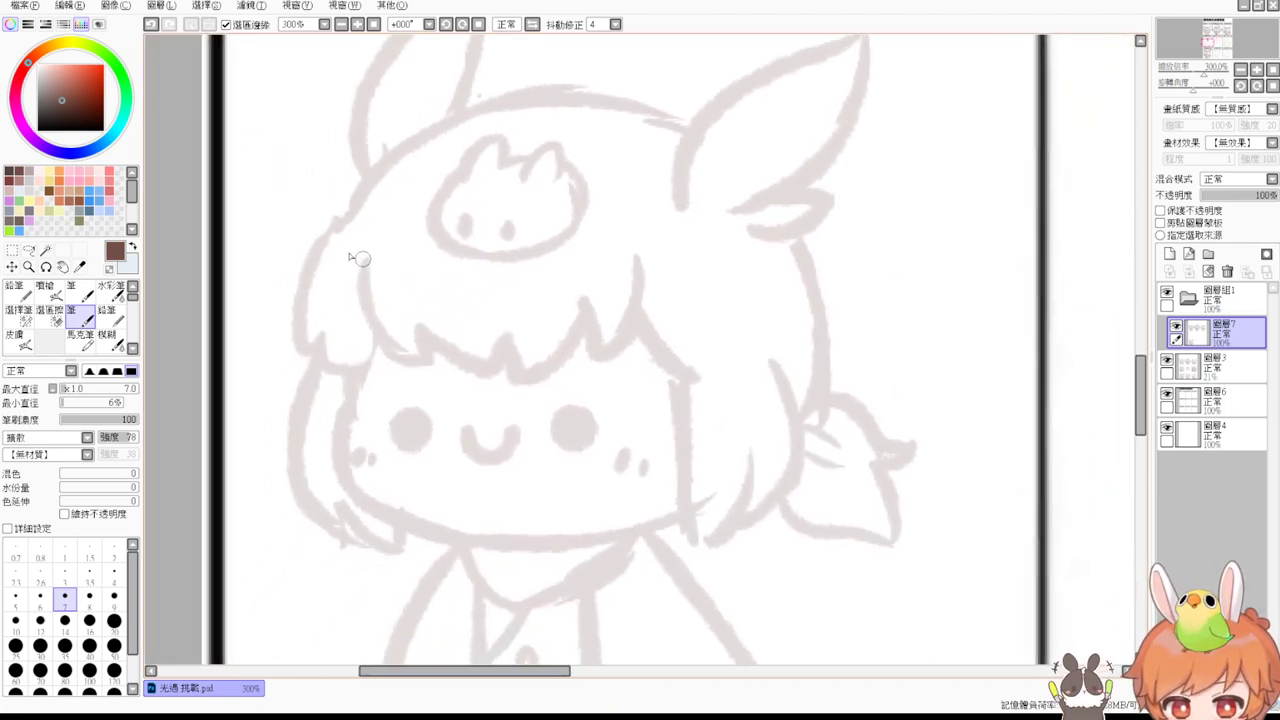
{"action": "left_click_drag", "start_coordinate": [344, 224], "coordinate": [295, 345]}
{"action": "key", "text": "ctrl+z"}
{"action": "left_click_drag", "start_coordinate": [343, 220], "coordinate": [300, 350]}
{"action": "key", "text": "ctrl+z"}
{"action": "mouse_move", "coordinate": [344, 221]}
{"action": "left_mouse_down"}
{"action": "mouse_move", "coordinate": [294, 315]}
{"action": "mouse_move", "coordinate": [316, 356]}
{"action": "left_mouse_up"}
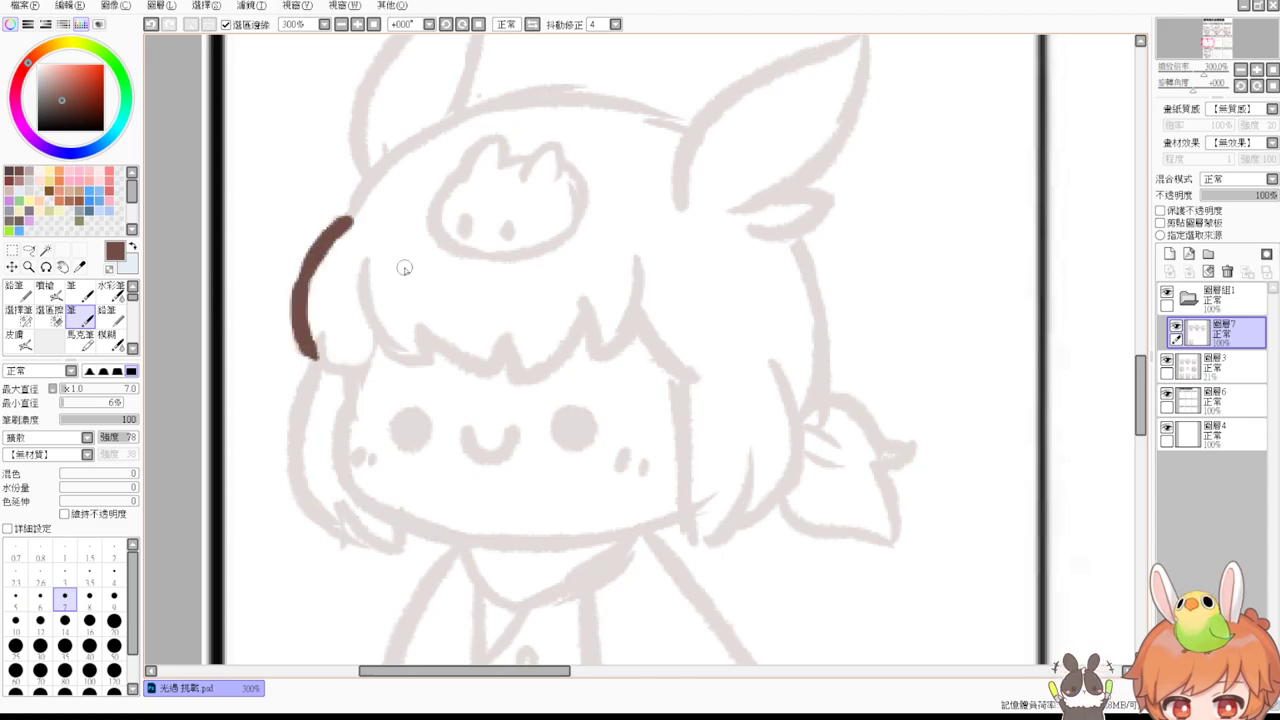
Step: Ink the fourth character's fringe with jagged tips, extending it into the side locks at both ends
{"action": "left_click_drag", "start_coordinate": [366, 256], "coordinate": [428, 360]}
{"action": "key", "text": "ctrl+z"}
{"action": "mouse_move", "coordinate": [367, 258]}
{"action": "left_mouse_down"}
{"action": "mouse_move", "coordinate": [433, 366]}
{"action": "mouse_move", "coordinate": [491, 371]}
{"action": "mouse_move", "coordinate": [514, 345]}
{"action": "mouse_move", "coordinate": [518, 380]}
{"action": "mouse_move", "coordinate": [593, 320]}
{"action": "mouse_move", "coordinate": [630, 314]}
{"action": "mouse_move", "coordinate": [648, 286]}
{"action": "left_mouse_up"}
{"action": "key", "text": "ctrl+z"}
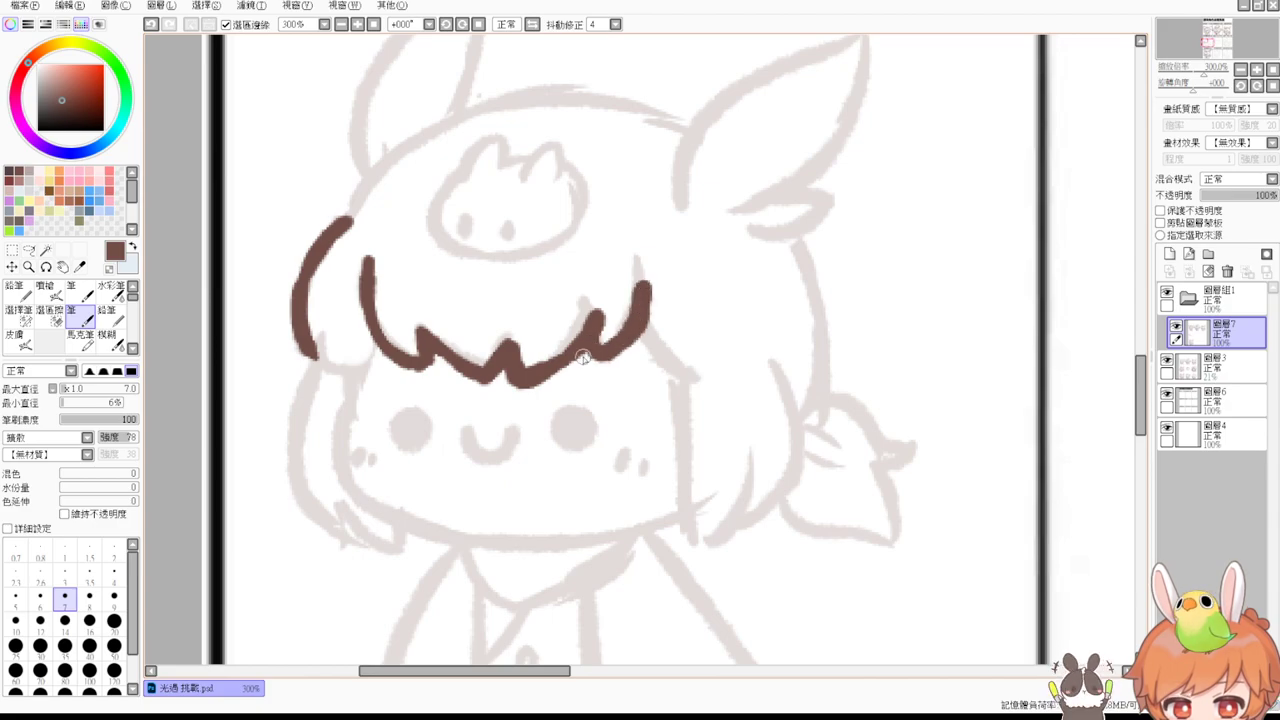
{"action": "mouse_move", "coordinate": [318, 345]}
{"action": "left_mouse_down"}
{"action": "mouse_move", "coordinate": [322, 370]}
{"action": "mouse_move", "coordinate": [382, 365]}
{"action": "left_mouse_up"}
{"action": "left_click_drag", "start_coordinate": [645, 325], "coordinate": [703, 378]}
Step: Ink the outer edge of the fourth character's left side lock and the cheek line beside it
{"action": "mouse_move", "coordinate": [316, 358]}
{"action": "left_mouse_down"}
{"action": "mouse_move", "coordinate": [297, 488]}
{"action": "mouse_move", "coordinate": [362, 540]}
{"action": "left_mouse_up"}
{"action": "mouse_move", "coordinate": [352, 377]}
{"action": "left_mouse_down"}
{"action": "mouse_move", "coordinate": [350, 490]}
{"action": "mouse_move", "coordinate": [584, 542]}
{"action": "left_mouse_up"}
{"action": "key", "text": "ctrl+z"}
{"action": "key", "text": "ctrl+z"}
{"action": "mouse_move", "coordinate": [354, 402]}
{"action": "left_mouse_down"}
{"action": "mouse_move", "coordinate": [343, 472]}
{"action": "mouse_move", "coordinate": [465, 538]}
{"action": "left_mouse_up"}
{"action": "key", "text": "ctrl+z"}
{"action": "left_click_drag", "start_coordinate": [352, 410], "coordinate": [480, 545]}
{"action": "key", "text": "ctrl+z"}
{"action": "mouse_move", "coordinate": [350, 398]}
{"action": "left_mouse_down"}
{"action": "mouse_move", "coordinate": [460, 538]}
{"action": "mouse_move", "coordinate": [560, 542]}
{"action": "mouse_move", "coordinate": [689, 519]}
{"action": "left_mouse_up"}
{"action": "key", "text": "ctrl+z"}
Step: Ink the curved jaw line of the fourth character's face across to the right side lock
{"action": "left_click_drag", "start_coordinate": [410, 530], "coordinate": [670, 505]}
{"action": "key", "text": "ctrl+z"}
{"action": "left_click_drag", "start_coordinate": [406, 528], "coordinate": [672, 502]}
{"action": "key", "text": "ctrl+z"}
{"action": "mouse_move", "coordinate": [418, 530]}
{"action": "left_mouse_down"}
{"action": "mouse_move", "coordinate": [481, 540]}
{"action": "mouse_move", "coordinate": [666, 510]}
{"action": "left_mouse_up"}
{"action": "key", "text": "ctrl+z"}
{"action": "mouse_move", "coordinate": [426, 532]}
{"action": "left_mouse_down"}
{"action": "mouse_move", "coordinate": [528, 545]}
{"action": "mouse_move", "coordinate": [670, 512]}
{"action": "left_mouse_up"}
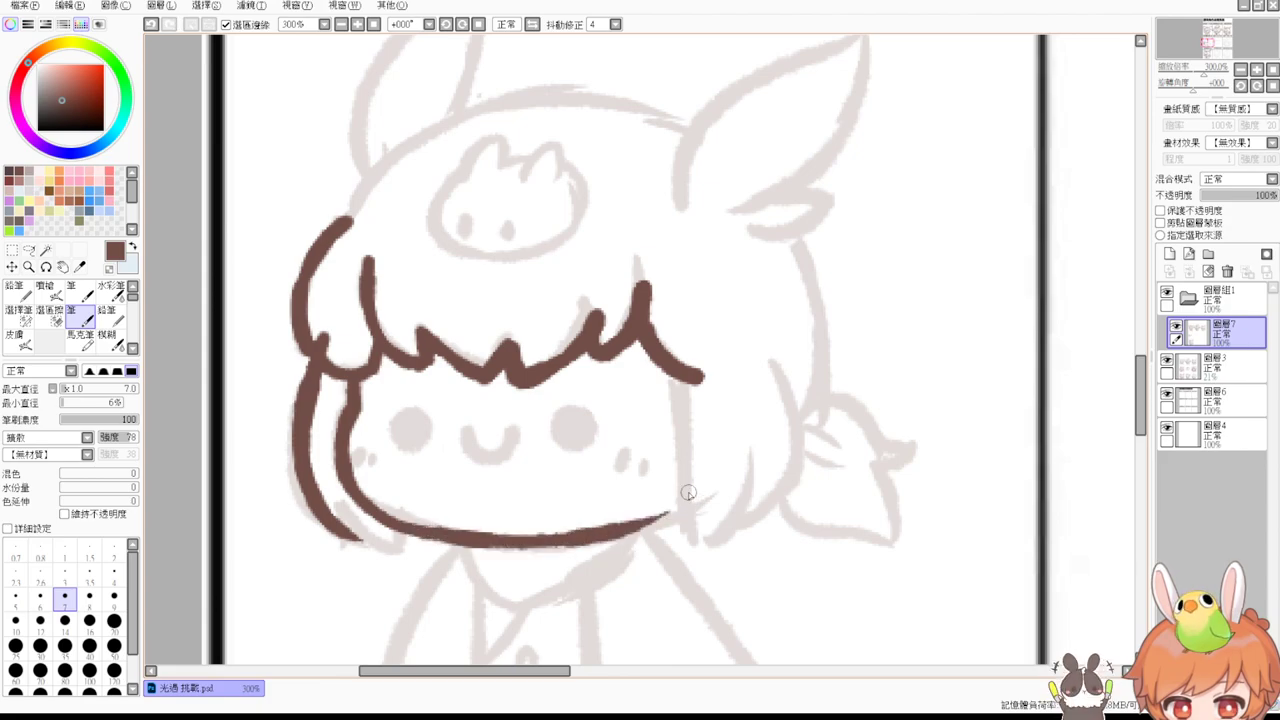
Step: Ink the straight inner edge of the right side lock and the pointed tip of the left side lock
{"action": "left_click_drag", "start_coordinate": [674, 378], "coordinate": [676, 540]}
{"action": "key", "text": "ctrl+z"}
{"action": "left_click_drag", "start_coordinate": [676, 376], "coordinate": [688, 536]}
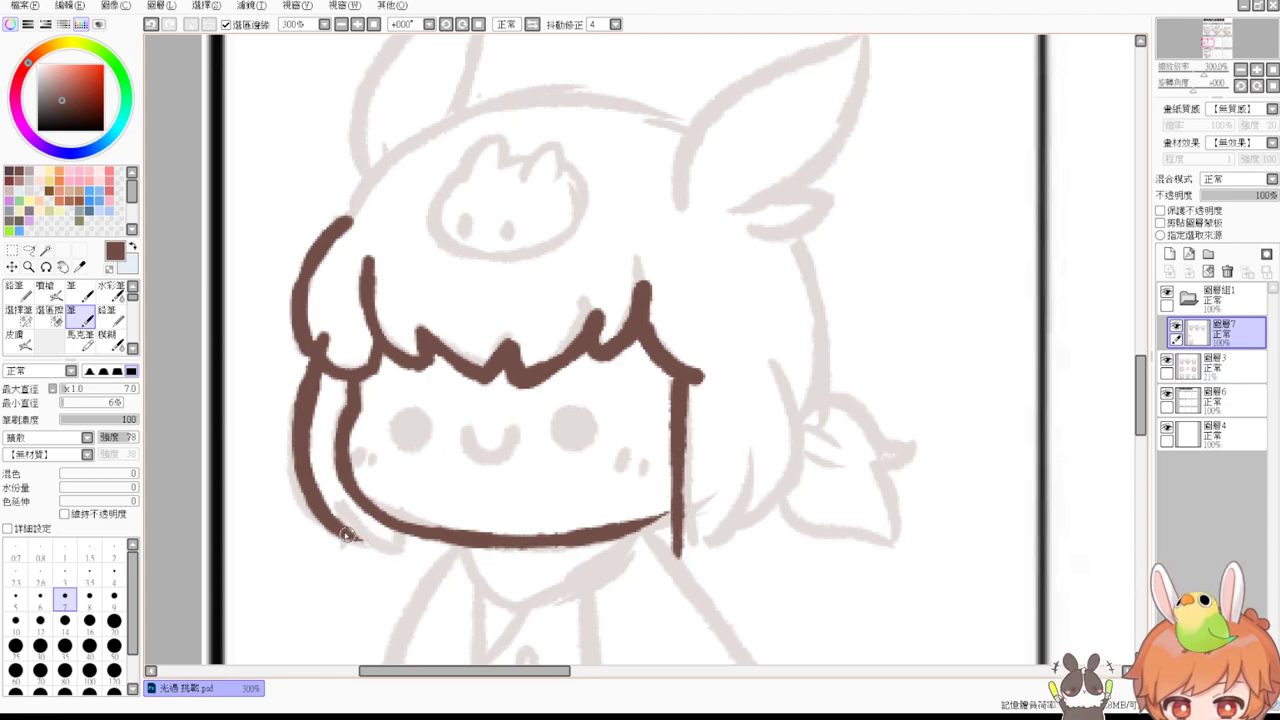
{"action": "mouse_move", "coordinate": [357, 521]}
{"action": "left_mouse_down"}
{"action": "mouse_move", "coordinate": [404, 548]}
{"action": "mouse_move", "coordinate": [416, 540]}
{"action": "mouse_move", "coordinate": [362, 543]}
{"action": "mouse_move", "coordinate": [388, 553]}
{"action": "mouse_move", "coordinate": [413, 532]}
{"action": "left_mouse_up"}
{"action": "key", "text": "ctrl+z"}
{"action": "key", "text": "ctrl+z"}
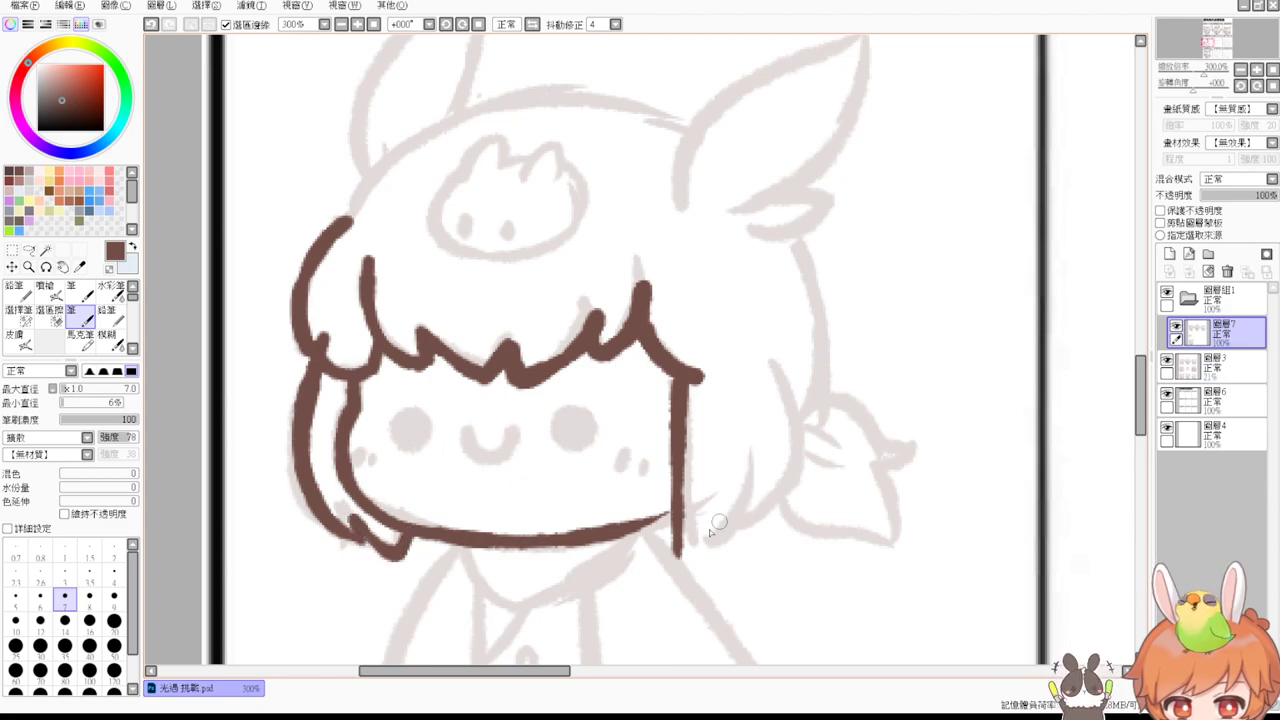
Step: Ink the right side lock's pointed lower tips and its curved outer edge
{"action": "mouse_move", "coordinate": [680, 553]}
{"action": "left_mouse_down"}
{"action": "mouse_move", "coordinate": [762, 446]}
{"action": "mouse_move", "coordinate": [745, 505]}
{"action": "mouse_move", "coordinate": [690, 552]}
{"action": "left_mouse_up"}
{"action": "key", "text": "ctrl+z"}
{"action": "mouse_move", "coordinate": [780, 374]}
{"action": "left_mouse_down"}
{"action": "mouse_move", "coordinate": [791, 479]}
{"action": "mouse_move", "coordinate": [760, 514]}
{"action": "mouse_move", "coordinate": [775, 497]}
{"action": "left_mouse_up"}
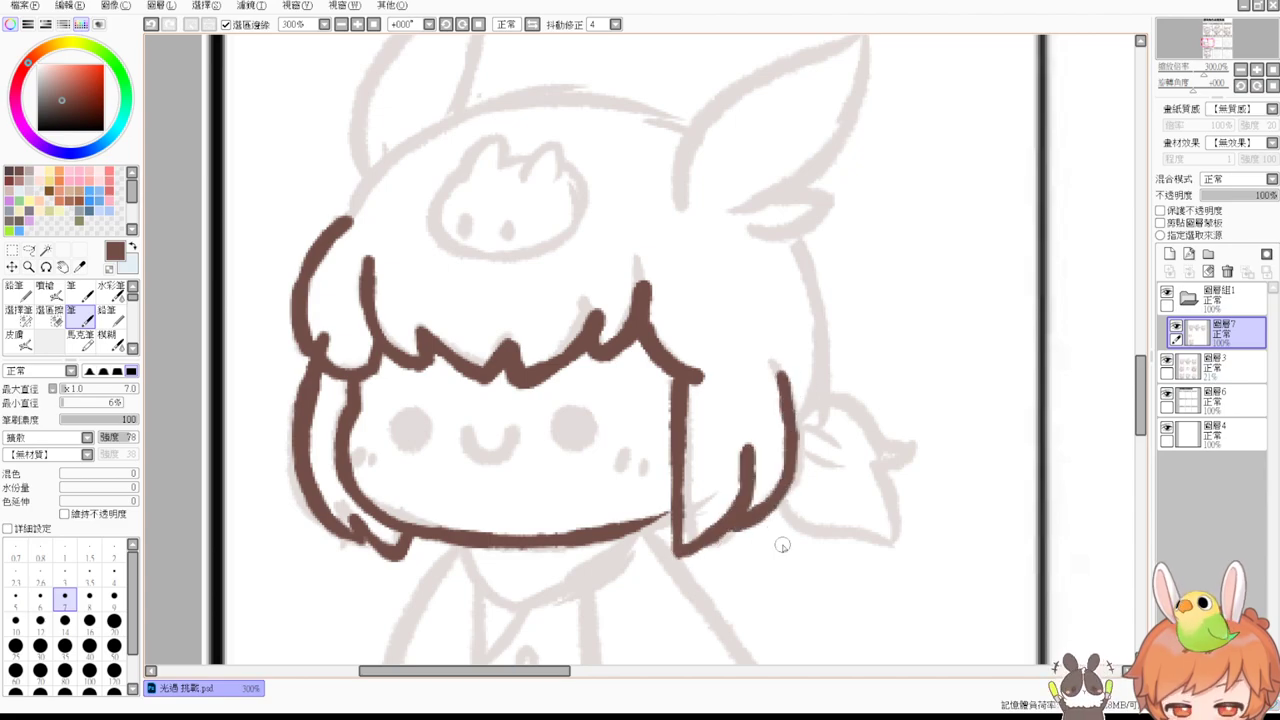
Step: Ink the back of the fourth character's head and the rounded crown joining the left hair contour
{"action": "left_click_drag", "start_coordinate": [853, 330], "coordinate": [806, 363]}
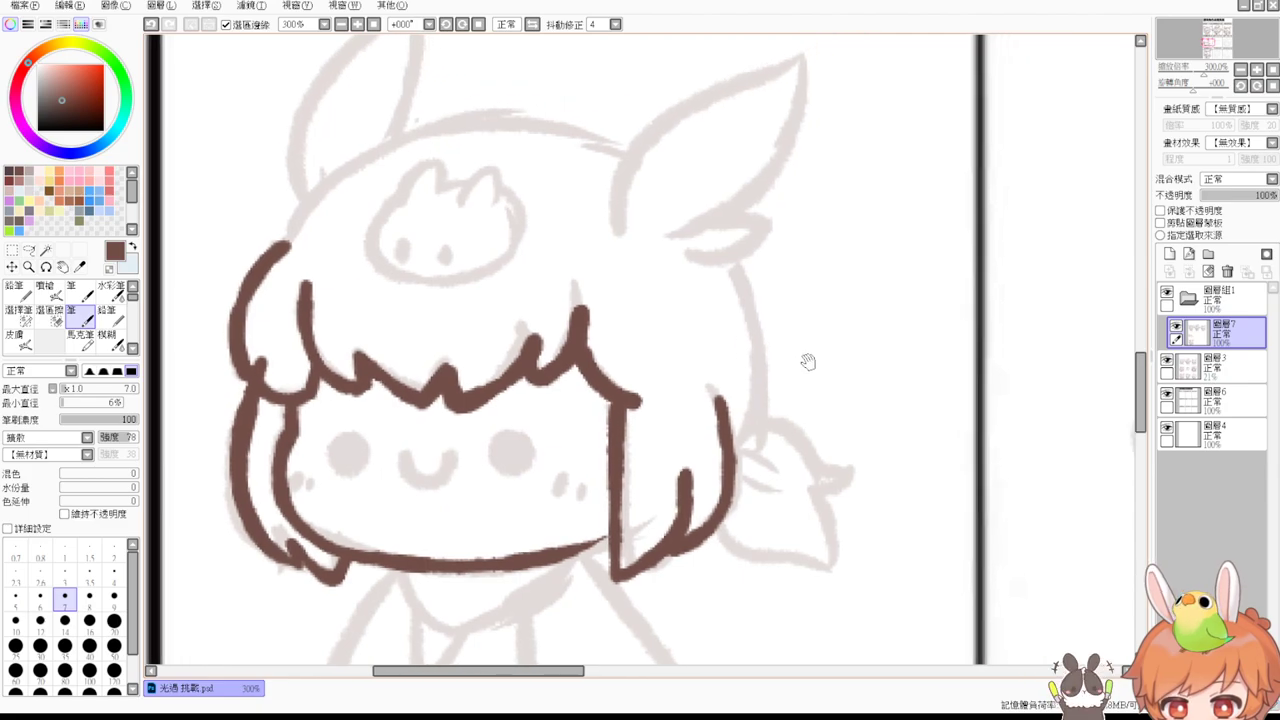
{"action": "mouse_move", "coordinate": [729, 273]}
{"action": "left_mouse_down"}
{"action": "mouse_move", "coordinate": [765, 375]}
{"action": "mouse_move", "coordinate": [740, 440]}
{"action": "mouse_move", "coordinate": [766, 360]}
{"action": "mouse_move", "coordinate": [735, 448]}
{"action": "left_mouse_up"}
{"action": "key", "text": "ctrl+z"}
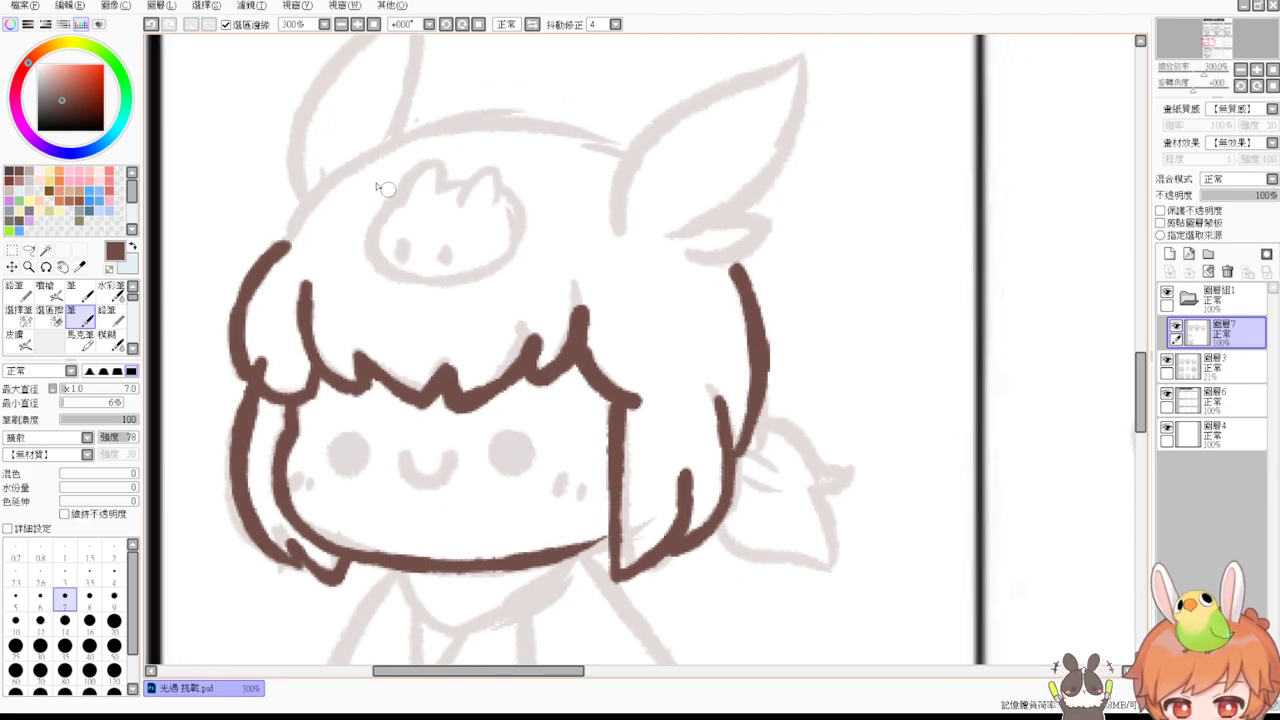
{"action": "mouse_move", "coordinate": [288, 242]}
{"action": "left_mouse_down"}
{"action": "mouse_move", "coordinate": [454, 128]}
{"action": "mouse_move", "coordinate": [583, 160]}
{"action": "left_mouse_up"}
{"action": "key", "text": "ctrl+z"}
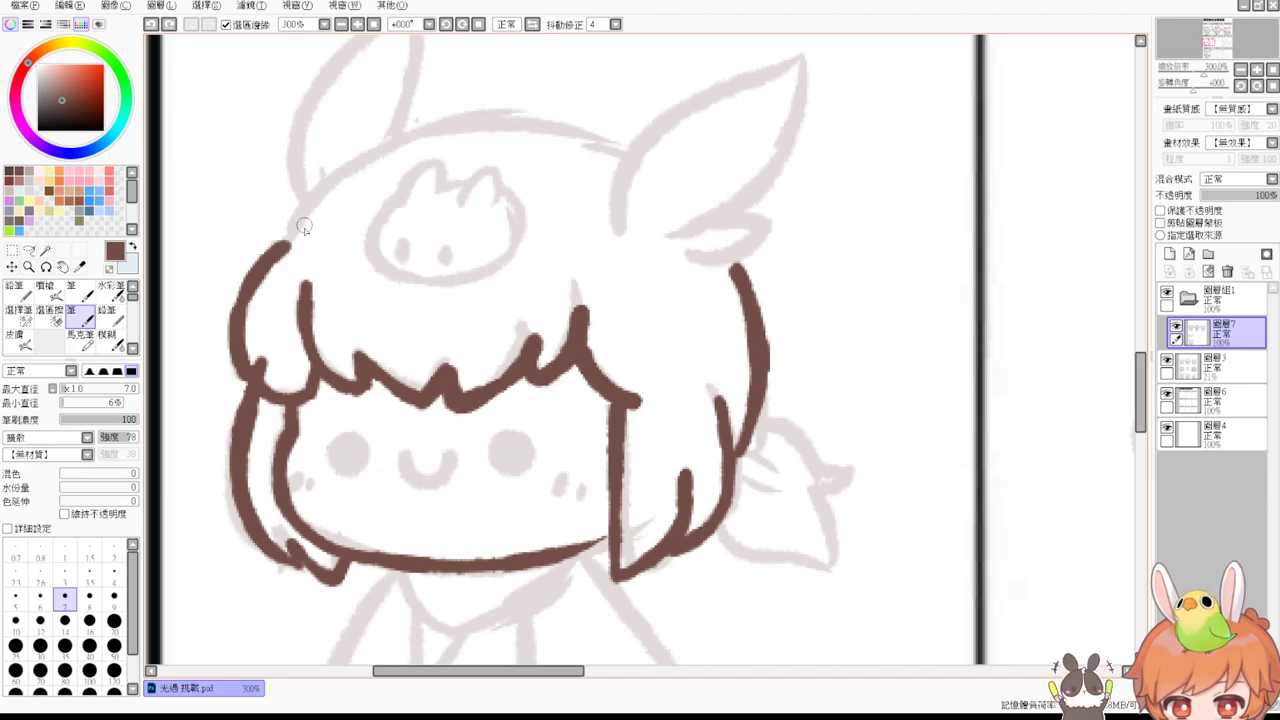
{"action": "mouse_move", "coordinate": [287, 244]}
{"action": "left_mouse_down"}
{"action": "mouse_move", "coordinate": [313, 208]}
{"action": "mouse_move", "coordinate": [628, 152]}
{"action": "left_mouse_up"}
Step: Clean up the corner of the left side hair with the eraser and re-ink its small notch
{"action": "left_click_drag", "start_coordinate": [896, 245], "coordinate": [874, 364]}
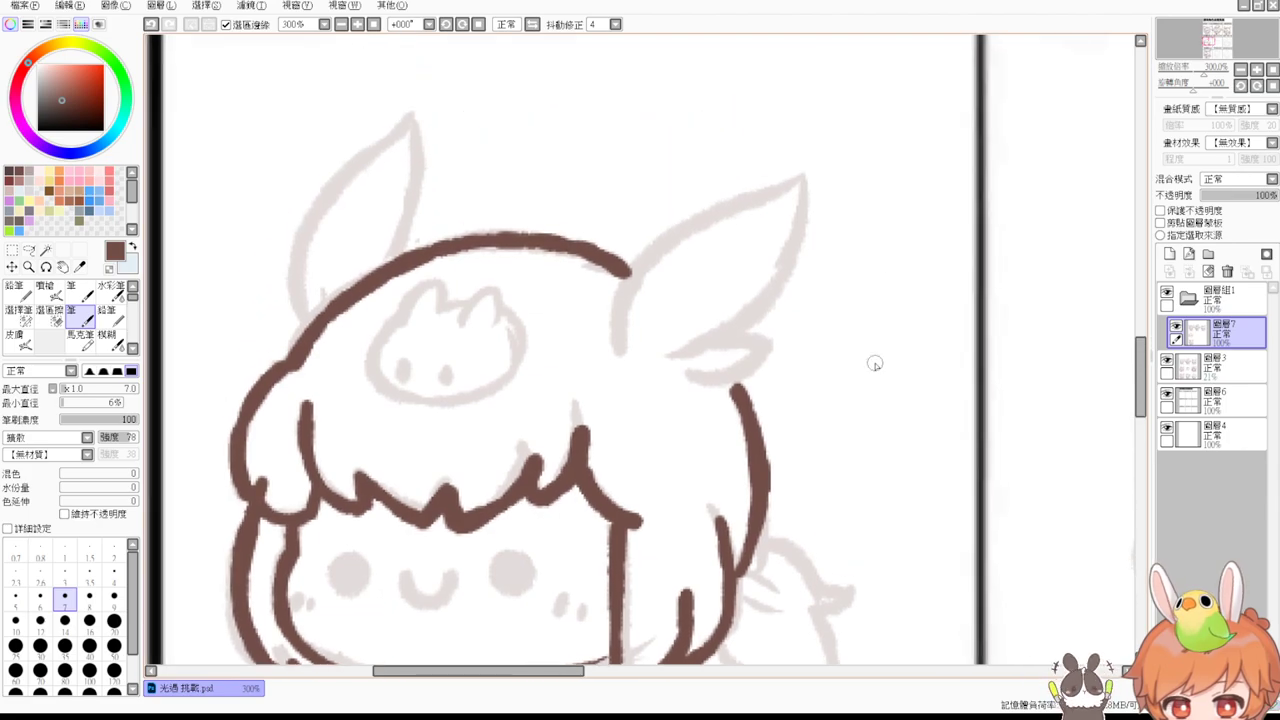
{"action": "key", "text": "e"}
{"action": "left_click", "coordinate": [117, 546]}
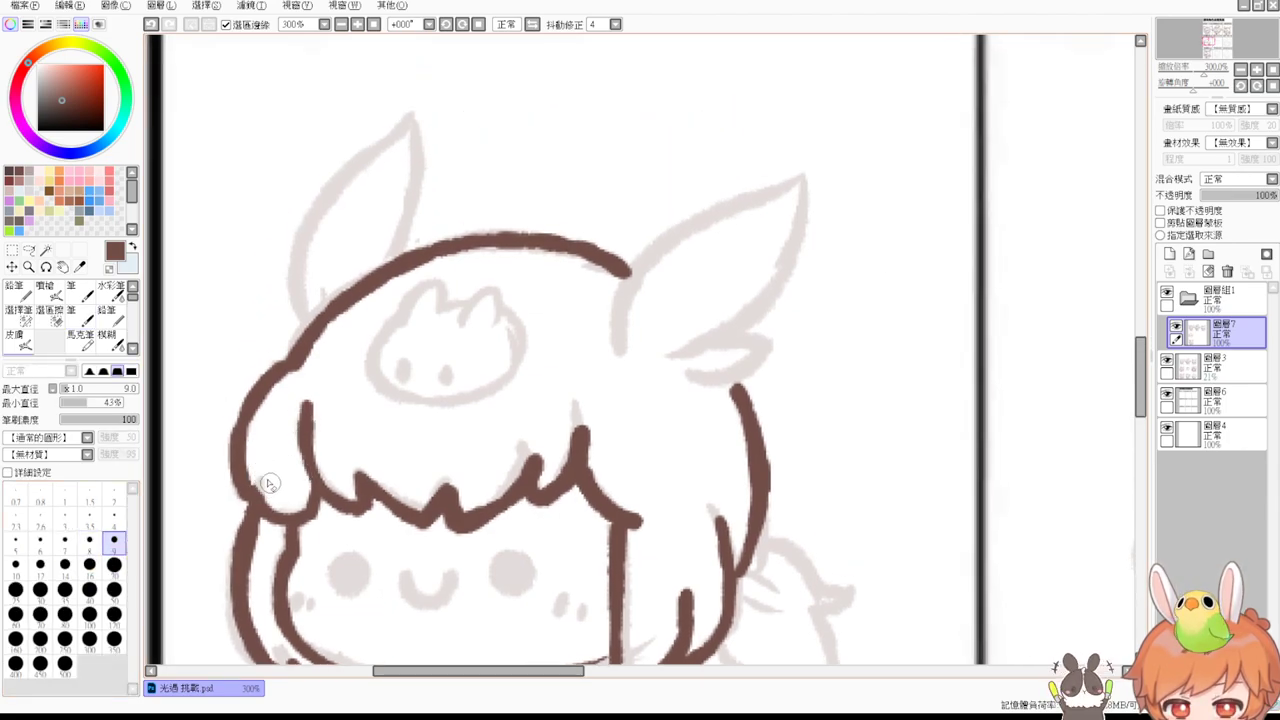
{"action": "key", "text": "b"}
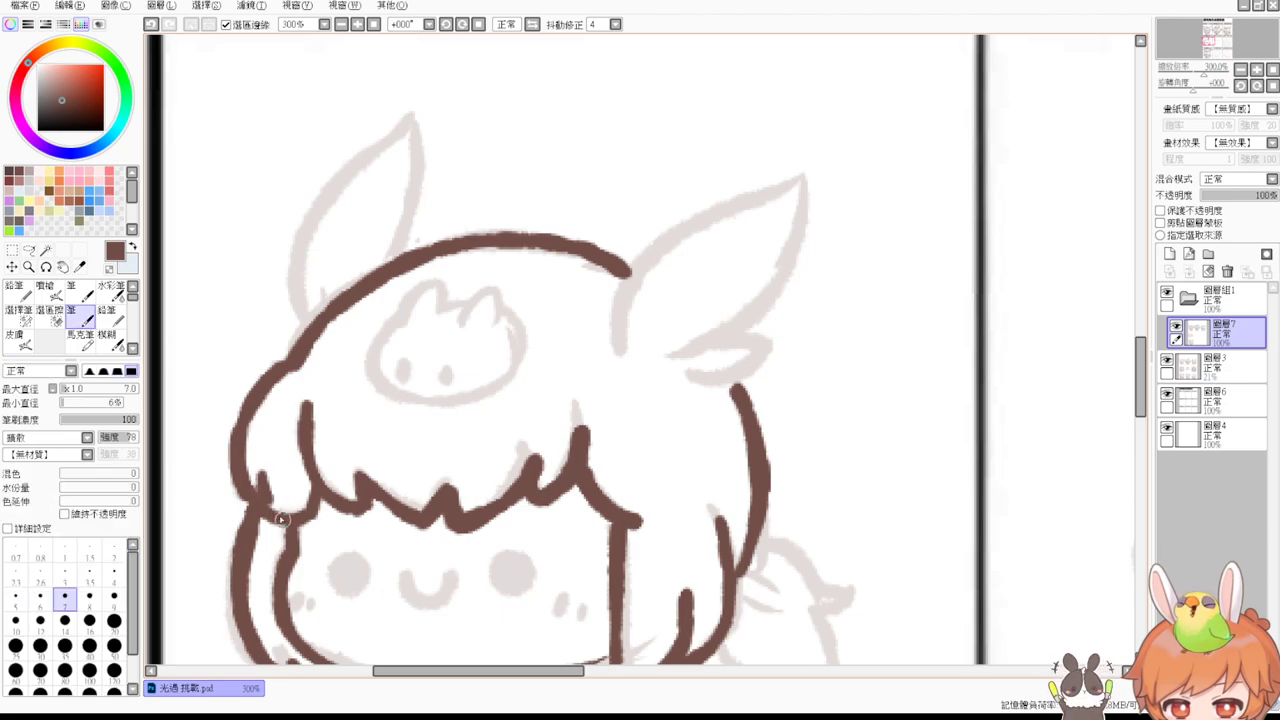
{"action": "left_click_drag", "start_coordinate": [262, 472], "coordinate": [281, 516]}
Step: Ink both of the fourth character's pointed ears over the sketch, joining them to the crown
{"action": "scroll", "coordinate": [445, 220], "scroll_direction": "up", "scroll_amount": 3}
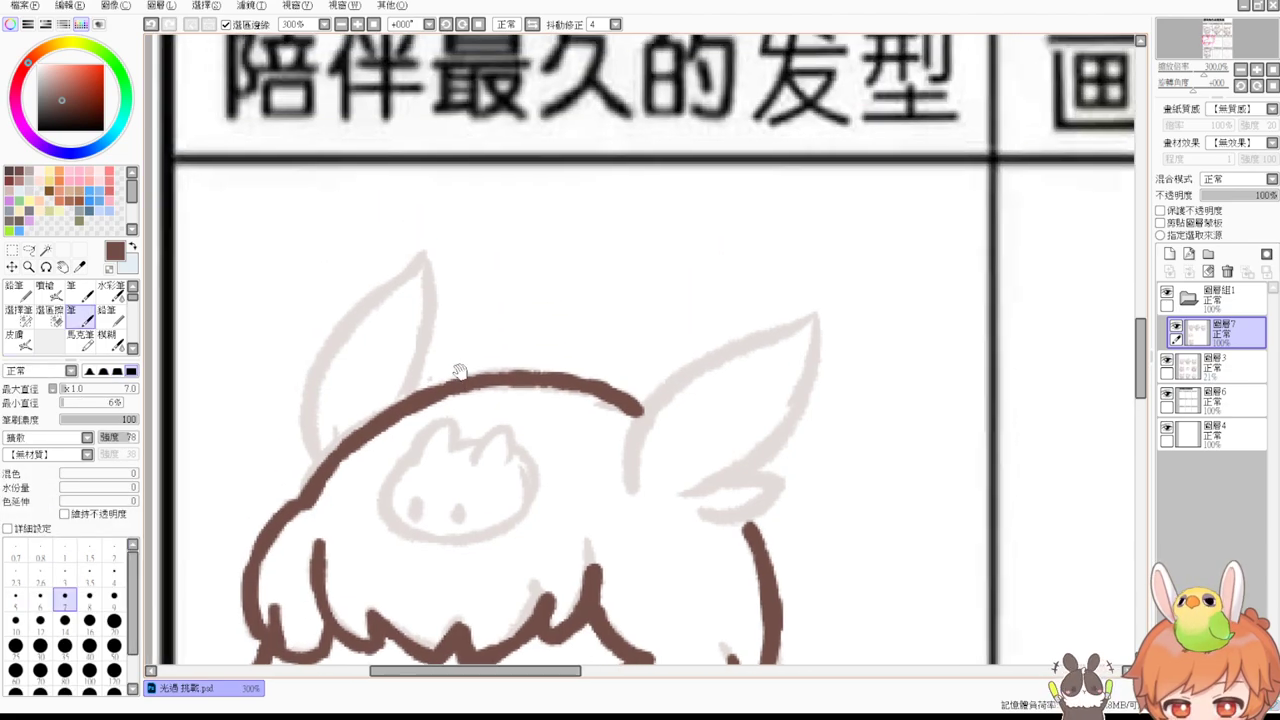
{"action": "mouse_move", "coordinate": [320, 466]}
{"action": "left_mouse_down"}
{"action": "mouse_move", "coordinate": [304, 421]}
{"action": "mouse_move", "coordinate": [340, 324]}
{"action": "mouse_move", "coordinate": [418, 242]}
{"action": "mouse_move", "coordinate": [412, 393]}
{"action": "left_mouse_up"}
{"action": "left_click_drag", "start_coordinate": [775, 405], "coordinate": [577, 400]}
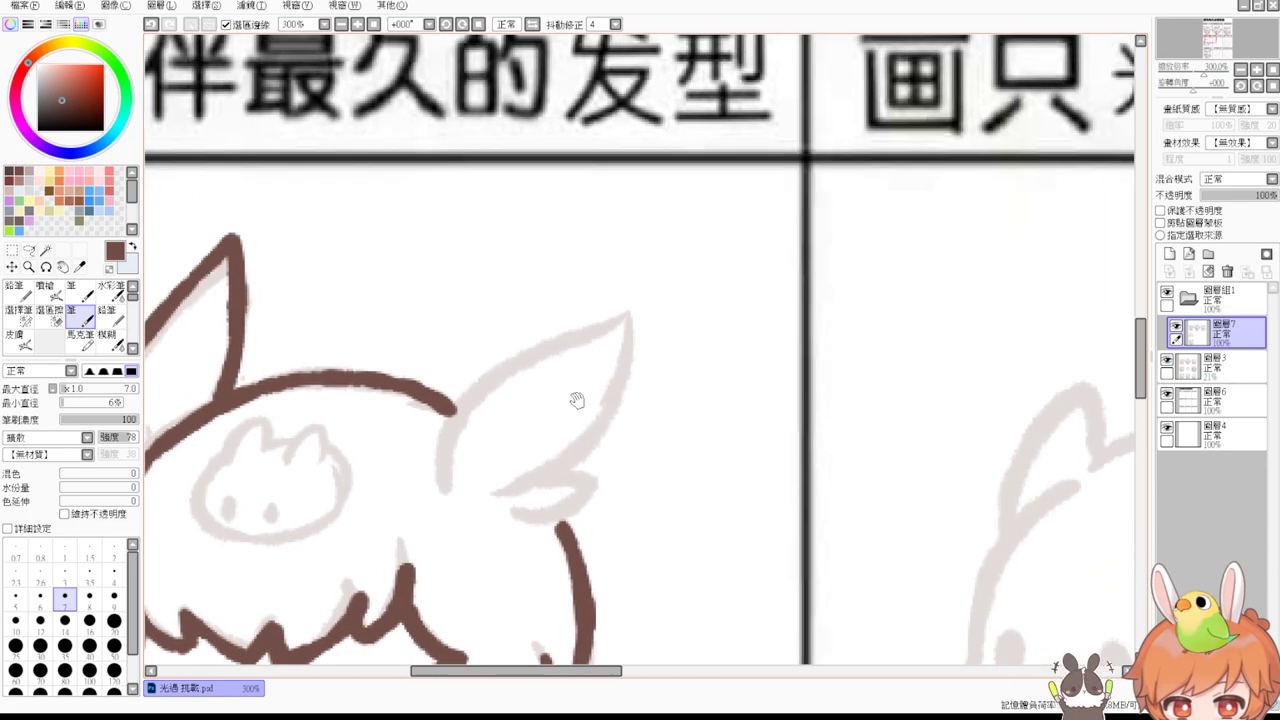
{"action": "mouse_move", "coordinate": [448, 491]}
{"action": "left_mouse_down"}
{"action": "mouse_move", "coordinate": [491, 385]}
{"action": "mouse_move", "coordinate": [607, 320]}
{"action": "mouse_move", "coordinate": [615, 348]}
{"action": "mouse_move", "coordinate": [544, 481]}
{"action": "mouse_move", "coordinate": [451, 485]}
{"action": "mouse_move", "coordinate": [468, 412]}
{"action": "mouse_move", "coordinate": [627, 316]}
{"action": "mouse_move", "coordinate": [502, 492]}
{"action": "left_mouse_up"}
{"action": "key", "text": "ctrl+z"}
{"action": "key", "text": "ctrl+z"}
{"action": "mouse_move", "coordinate": [621, 322]}
{"action": "left_mouse_down"}
{"action": "mouse_move", "coordinate": [588, 430]}
{"action": "mouse_move", "coordinate": [490, 487]}
{"action": "left_mouse_up"}
{"action": "left_click_drag", "start_coordinate": [443, 407], "coordinate": [449, 423]}
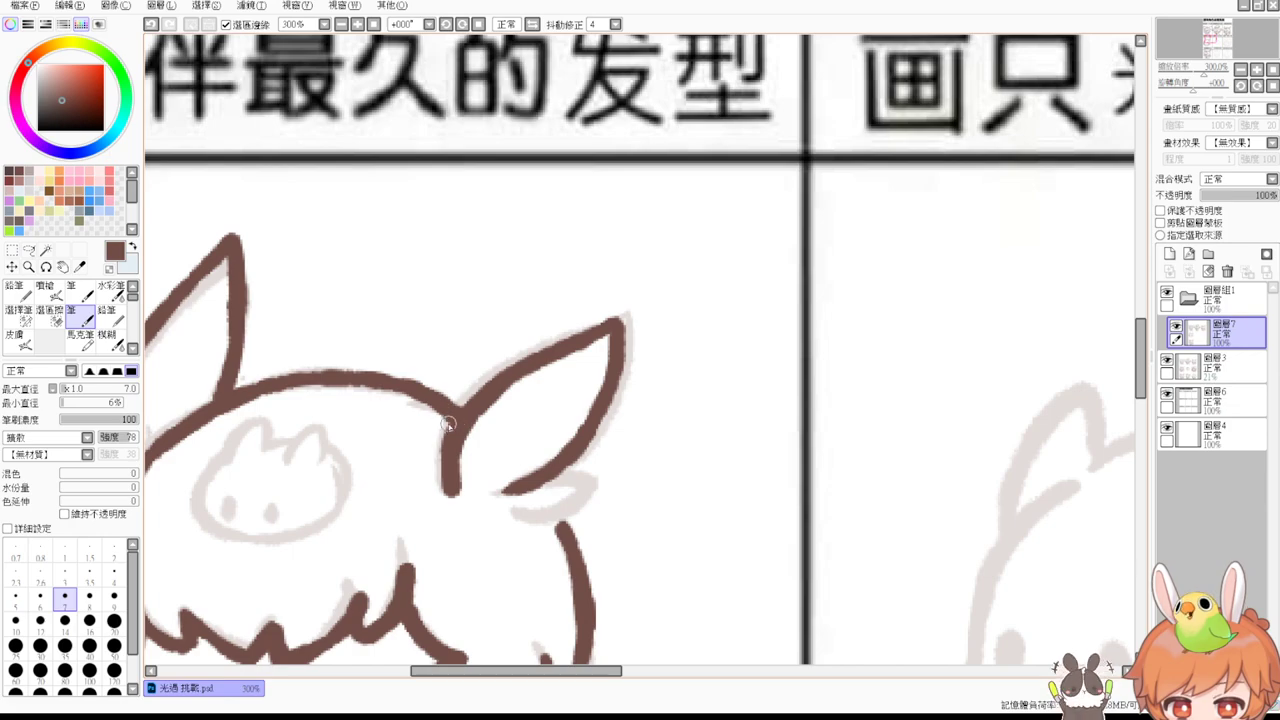
Step: Ink the small leaf-shaped tuft beneath the fourth character's right ear
{"action": "left_click_drag", "start_coordinate": [612, 497], "coordinate": [580, 400]}
{"action": "mouse_move", "coordinate": [502, 392]}
{"action": "left_mouse_down"}
{"action": "mouse_move", "coordinate": [550, 408]}
{"action": "mouse_move", "coordinate": [497, 432]}
{"action": "mouse_move", "coordinate": [578, 382]}
{"action": "left_mouse_up"}
{"action": "key", "text": "ctrl+z"}
{"action": "key", "text": "ctrl+z"}
{"action": "key", "text": "ctrl+z"}
{"action": "mouse_move", "coordinate": [474, 395]}
{"action": "left_mouse_down"}
{"action": "mouse_move", "coordinate": [568, 393]}
{"action": "mouse_move", "coordinate": [490, 432]}
{"action": "left_mouse_up"}
{"action": "key", "text": "ctrl+z"}
{"action": "mouse_move", "coordinate": [578, 386]}
{"action": "left_mouse_down"}
{"action": "mouse_move", "coordinate": [555, 410]}
{"action": "mouse_move", "coordinate": [506, 422]}
{"action": "left_mouse_up"}
Step: Ink the fourth character's ponytail with its rounded outline and notched tip, plus short strands at its root
{"action": "left_click_drag", "start_coordinate": [530, 519], "coordinate": [544, 352]}
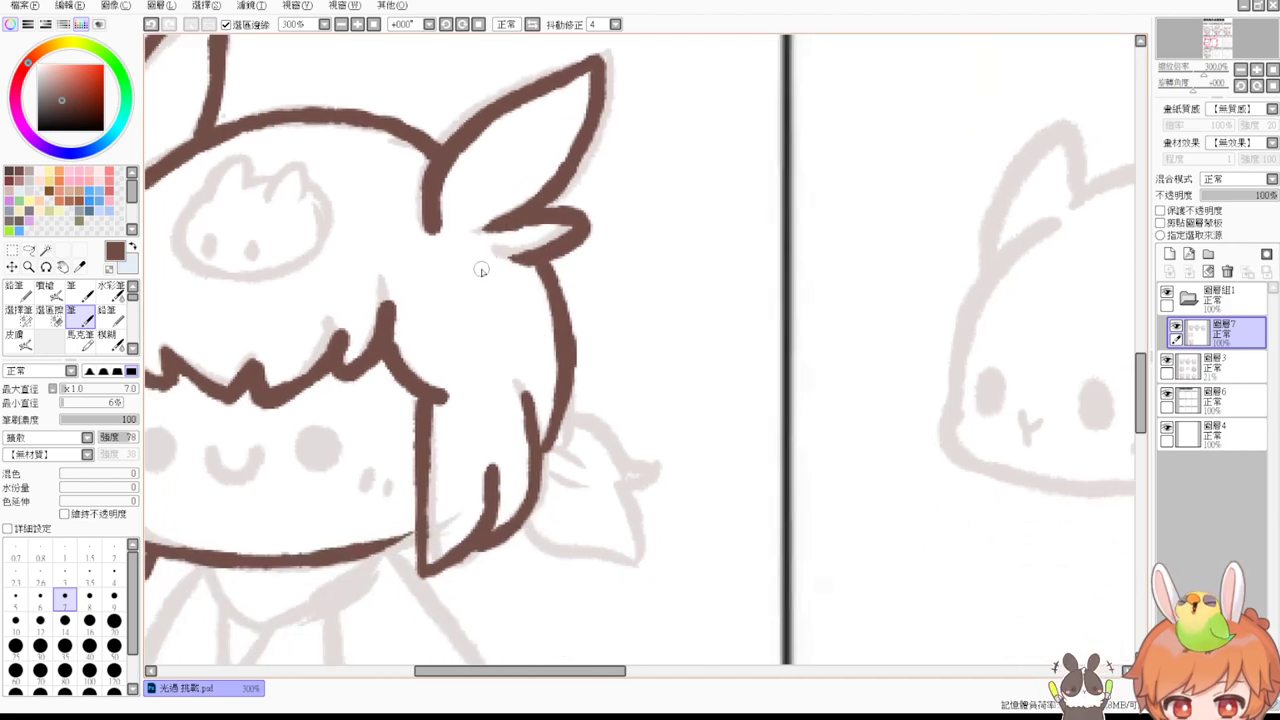
{"action": "left_click_drag", "start_coordinate": [651, 522], "coordinate": [669, 402]}
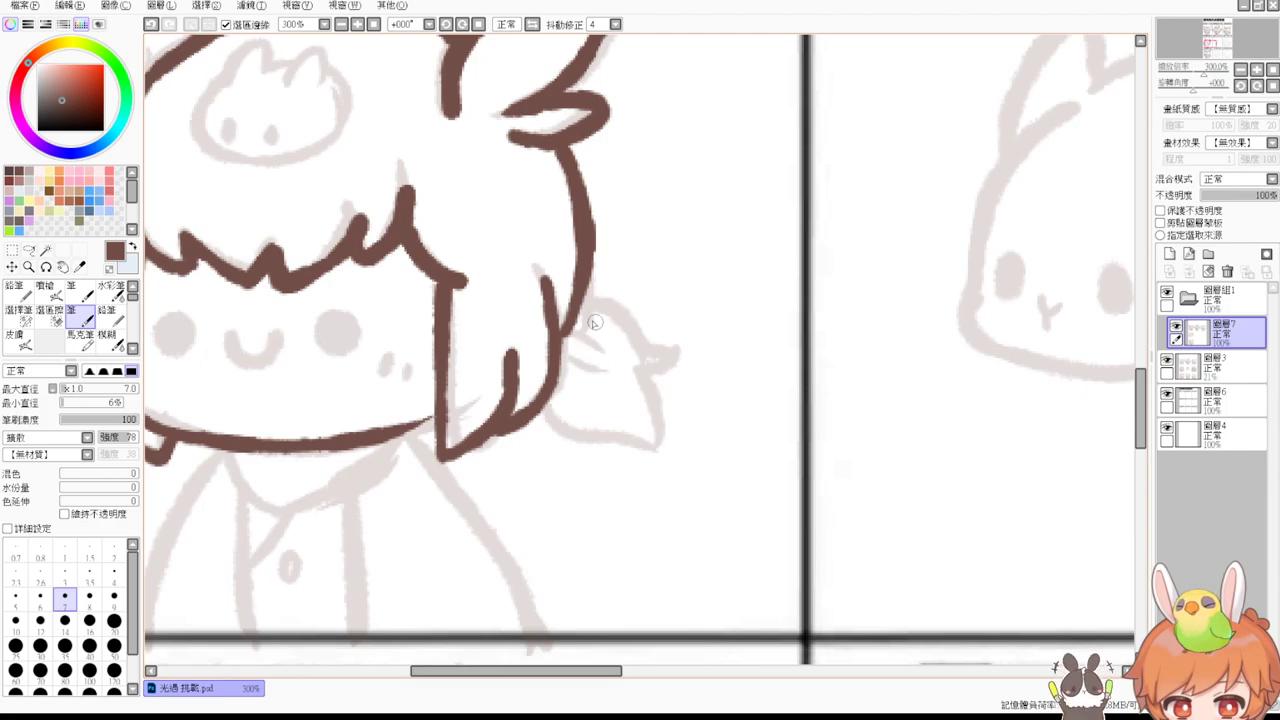
{"action": "mouse_move", "coordinate": [550, 400]}
{"action": "left_mouse_down"}
{"action": "mouse_move", "coordinate": [545, 422]}
{"action": "mouse_move", "coordinate": [680, 436]}
{"action": "left_mouse_up"}
{"action": "key", "text": "ctrl+z"}
{"action": "mouse_move", "coordinate": [543, 408]}
{"action": "left_mouse_down"}
{"action": "mouse_move", "coordinate": [557, 429]}
{"action": "mouse_move", "coordinate": [684, 442]}
{"action": "left_mouse_up"}
{"action": "key", "text": "ctrl+z"}
{"action": "mouse_move", "coordinate": [541, 398]}
{"action": "left_mouse_down"}
{"action": "mouse_move", "coordinate": [635, 442]}
{"action": "mouse_move", "coordinate": [672, 428]}
{"action": "left_mouse_up"}
{"action": "mouse_move", "coordinate": [577, 313]}
{"action": "left_mouse_down"}
{"action": "mouse_move", "coordinate": [668, 380]}
{"action": "mouse_move", "coordinate": [641, 390]}
{"action": "left_mouse_up"}
{"action": "left_click_drag", "start_coordinate": [614, 344], "coordinate": [670, 432]}
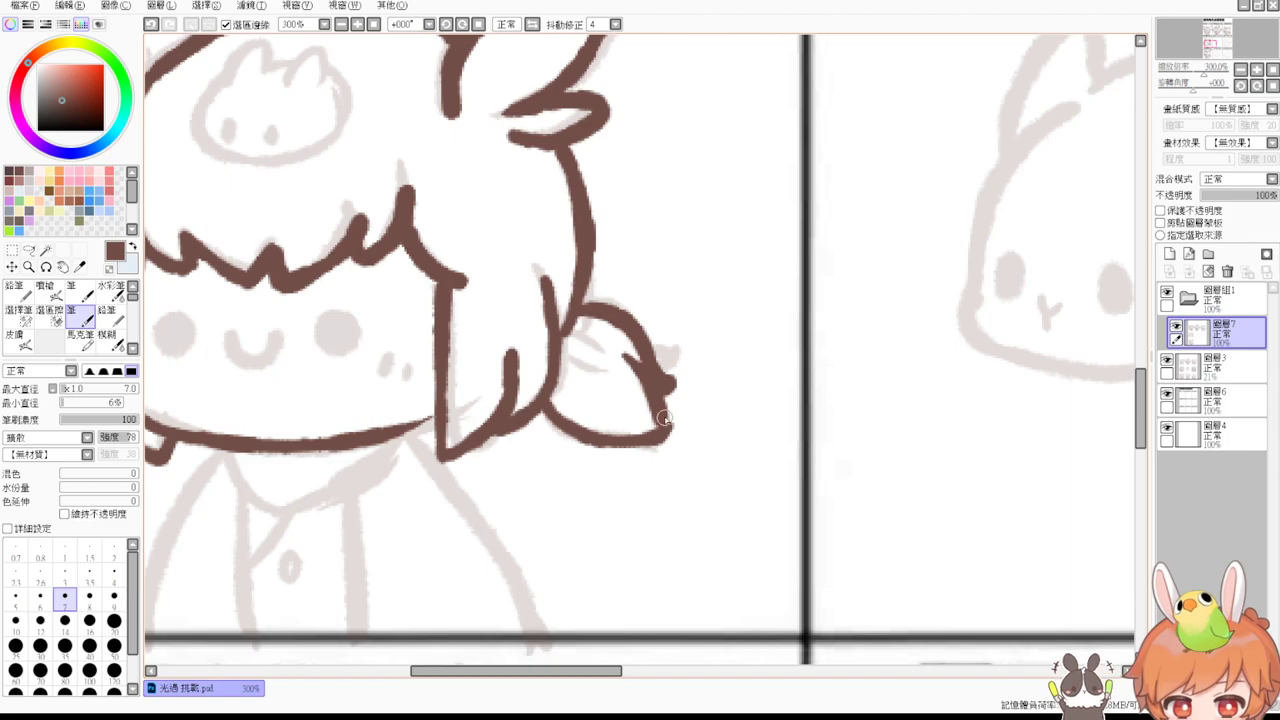
{"action": "left_click_drag", "start_coordinate": [556, 345], "coordinate": [597, 403]}
Step: Add short hair strands at the ponytail roots of the seventh and third characters, then return to the fourth panel
{"action": "left_click_drag", "start_coordinate": [557, 486], "coordinate": [690, 290]}
{"action": "mouse_move", "coordinate": [573, 373]}
{"action": "left_mouse_down"}
{"action": "mouse_move", "coordinate": [671, 286]}
{"action": "mouse_move", "coordinate": [645, 241]}
{"action": "left_mouse_up"}
{"action": "mouse_move", "coordinate": [560, 450]}
{"action": "left_mouse_down"}
{"action": "mouse_move", "coordinate": [571, 254]}
{"action": "mouse_move", "coordinate": [526, 105]}
{"action": "left_mouse_up"}
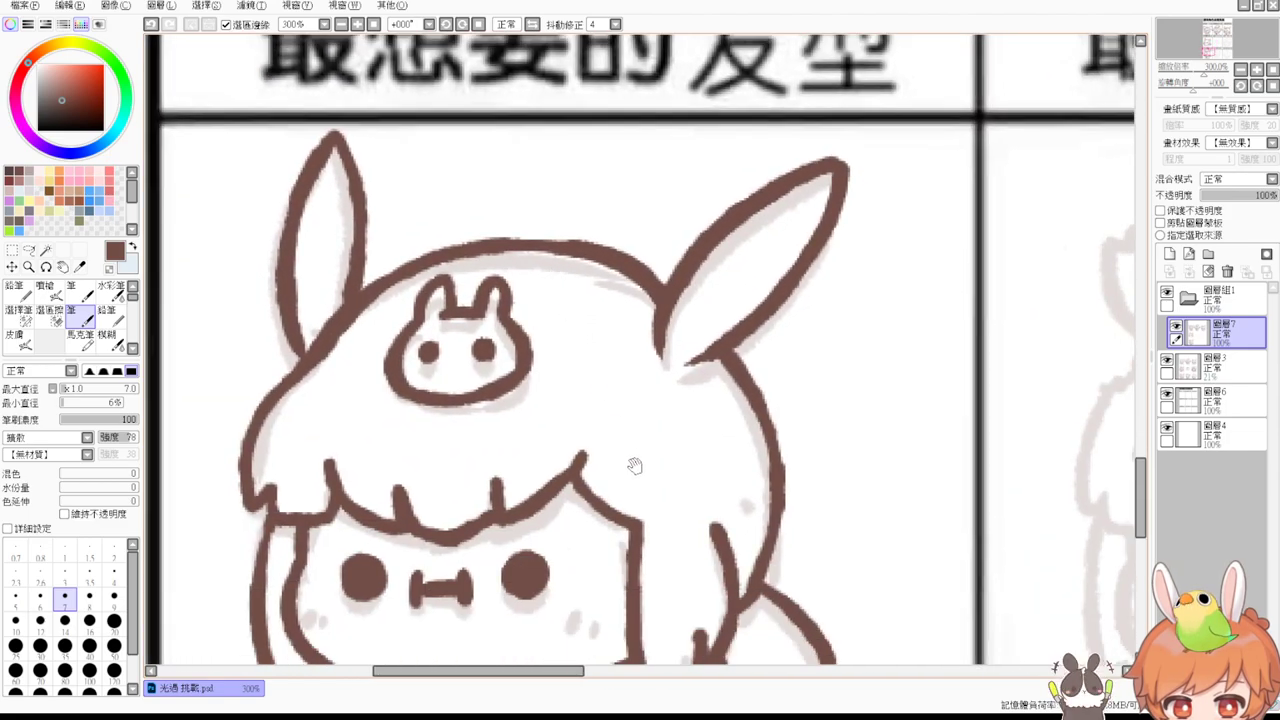
{"action": "left_click_drag", "start_coordinate": [629, 454], "coordinate": [560, 314]}
{"action": "mouse_move", "coordinate": [668, 483]}
{"action": "left_mouse_down"}
{"action": "mouse_move", "coordinate": [677, 512]}
{"action": "mouse_move", "coordinate": [690, 490]}
{"action": "left_mouse_up"}
{"action": "key", "text": "ctrl+z"}
{"action": "left_click", "coordinate": [374, 25]}
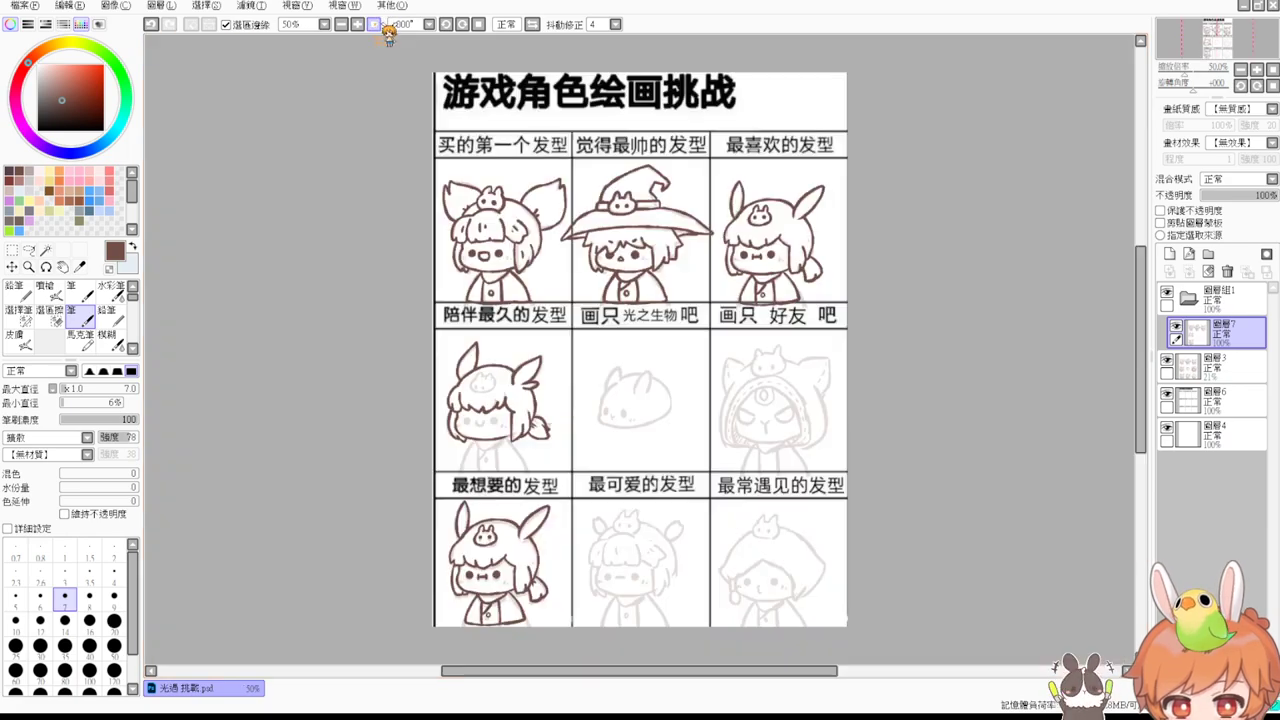
{"action": "left_click_drag", "start_coordinate": [640, 395], "coordinate": [510, 451]}
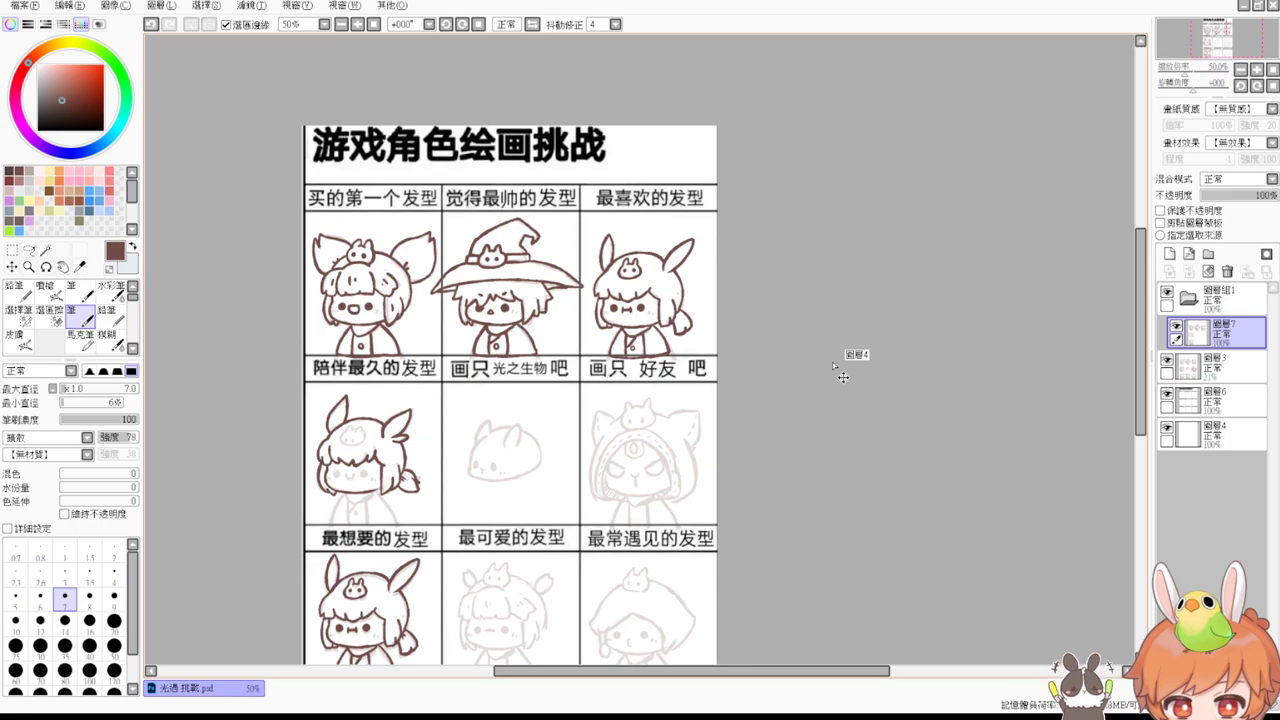
{"action": "scroll", "coordinate": [833, 366], "scroll_direction": "up", "scroll_amount": 4}
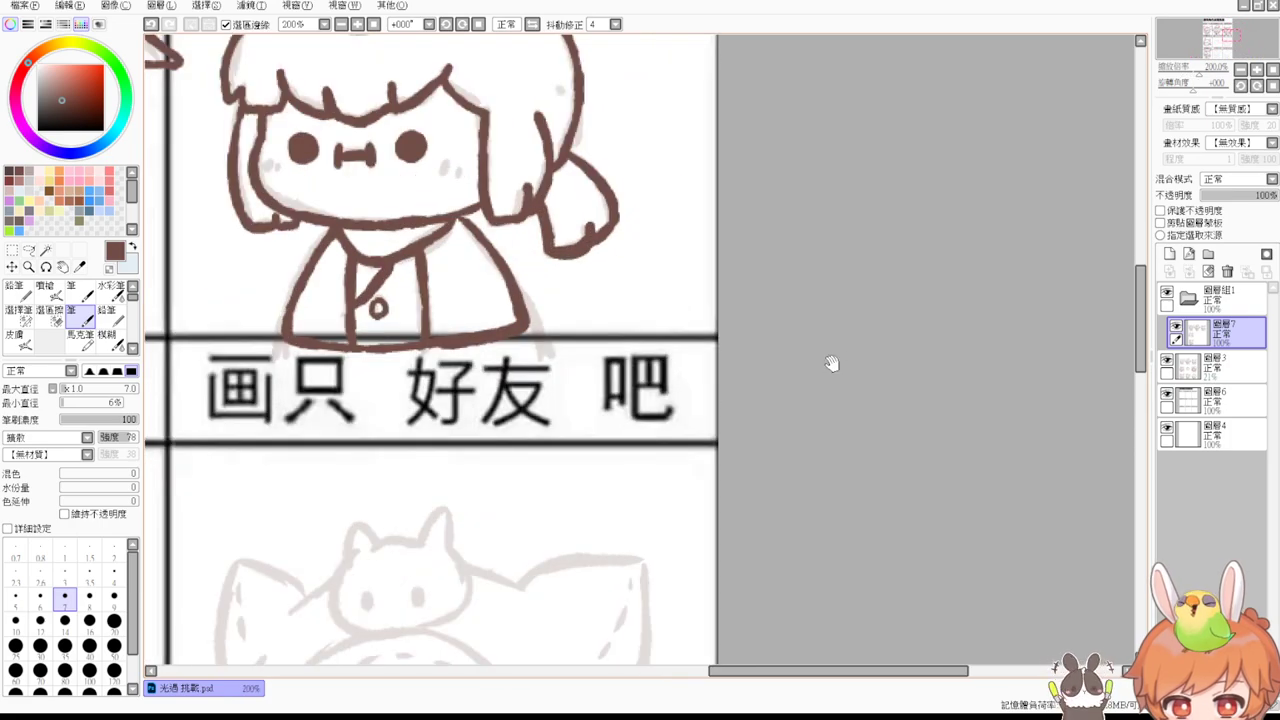
{"action": "left_click_drag", "start_coordinate": [831, 363], "coordinate": [858, 467]}
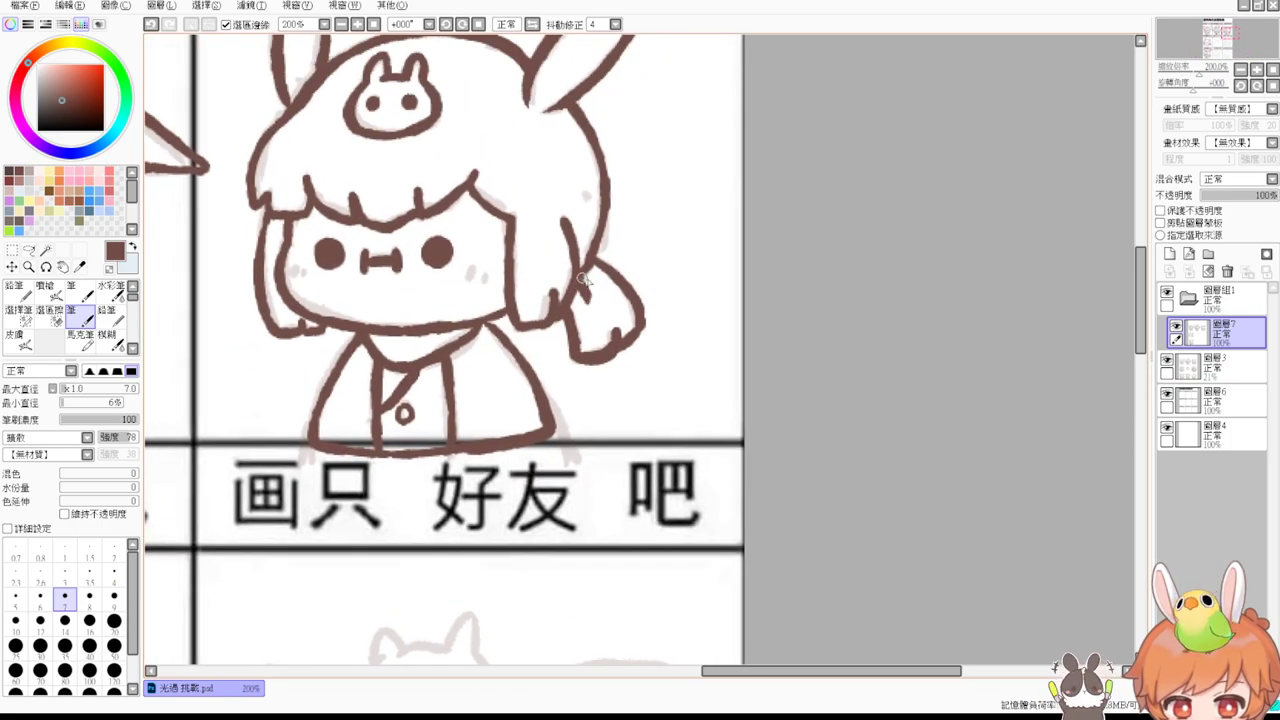
{"action": "left_click_drag", "start_coordinate": [551, 372], "coordinate": [1014, 107]}
{"action": "left_click_drag", "start_coordinate": [540, 480], "coordinate": [834, 303]}
{"action": "left_click_drag", "start_coordinate": [498, 531], "coordinate": [1003, 484]}
{"action": "scroll", "coordinate": [836, 354], "scroll_direction": "up", "scroll_amount": 2}
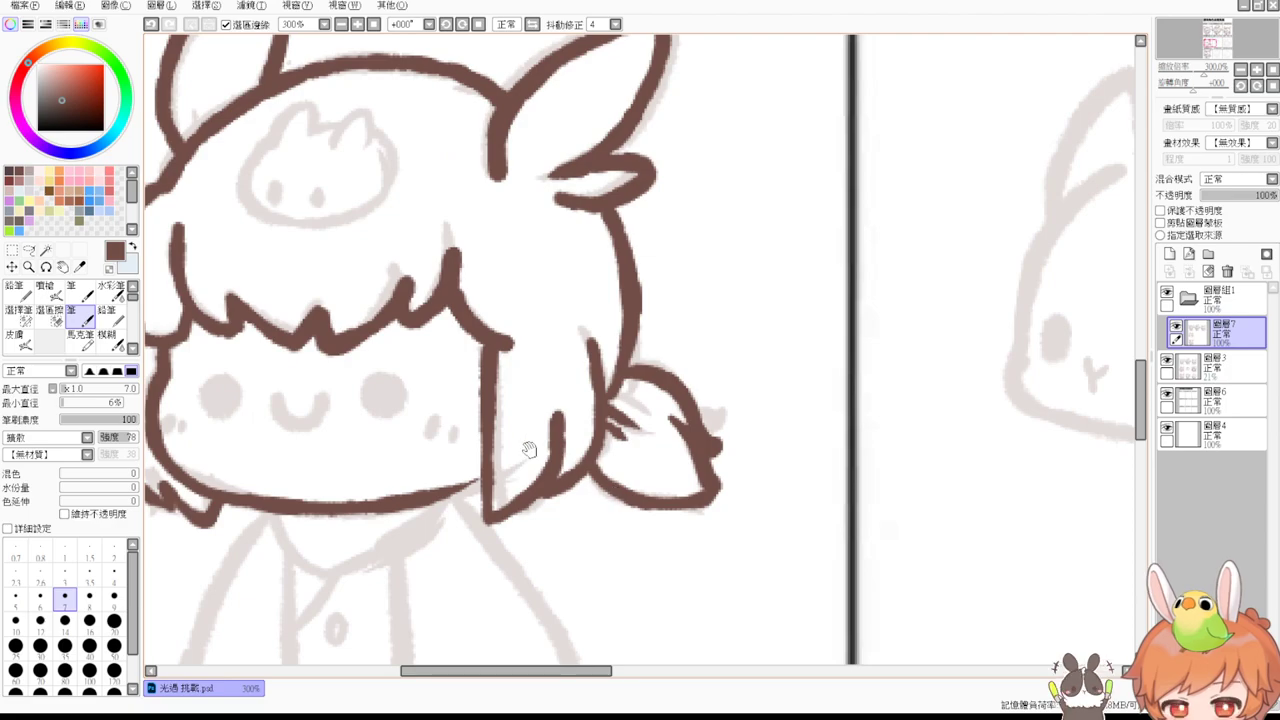
Step: Ink the rounded sides and underside of the small creature on the fourth character's head
{"action": "left_click_drag", "start_coordinate": [537, 451], "coordinate": [762, 510]}
{"action": "left_click_drag", "start_coordinate": [500, 196], "coordinate": [506, 272]}
{"action": "key", "text": "ctrl+z"}
{"action": "left_click_drag", "start_coordinate": [500, 196], "coordinate": [508, 276]}
{"action": "key", "text": "ctrl+z"}
{"action": "left_click_drag", "start_coordinate": [498, 200], "coordinate": [516, 276]}
{"action": "mouse_move", "coordinate": [608, 197]}
{"action": "left_mouse_down"}
{"action": "mouse_move", "coordinate": [558, 275]}
{"action": "mouse_move", "coordinate": [584, 276]}
{"action": "left_mouse_up"}
{"action": "key", "text": "ctrl+z"}
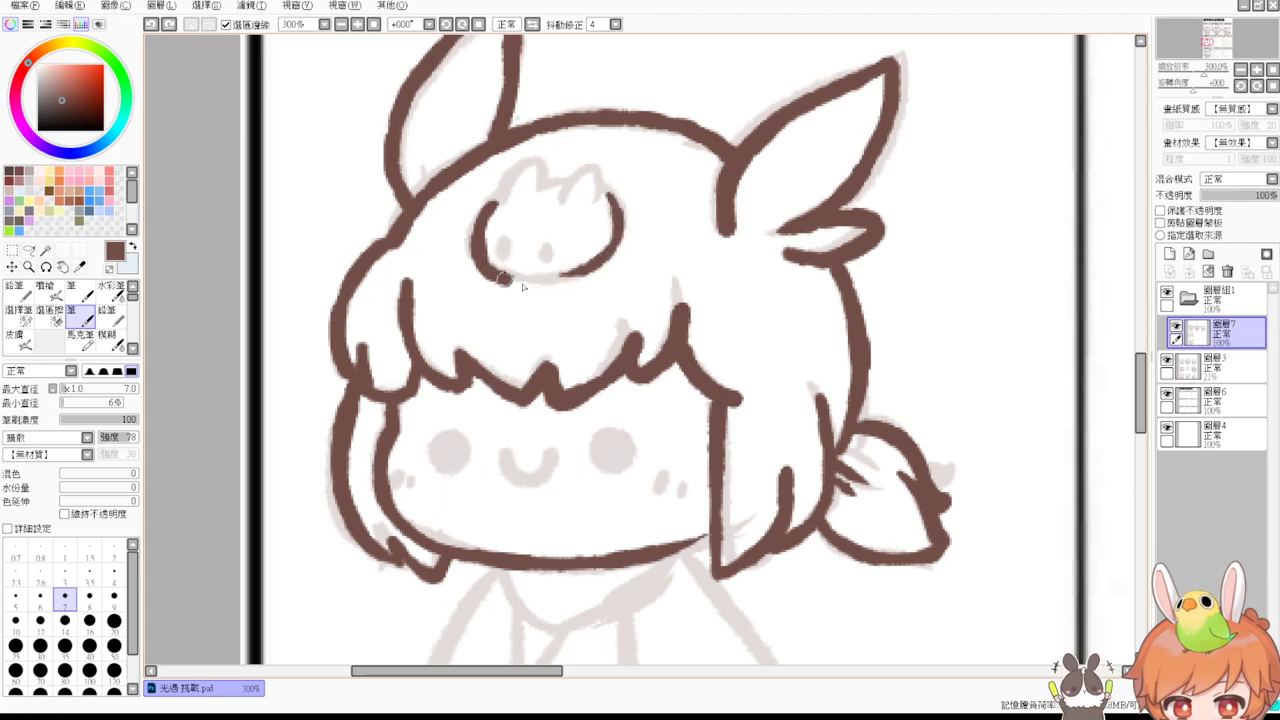
{"action": "left_click_drag", "start_coordinate": [494, 272], "coordinate": [578, 278]}
Step: Ink the small head creature's two ears and dot its two eyes
{"action": "mouse_move", "coordinate": [493, 206]}
{"action": "left_mouse_down"}
{"action": "mouse_move", "coordinate": [524, 158]}
{"action": "mouse_move", "coordinate": [540, 190]}
{"action": "mouse_move", "coordinate": [500, 182]}
{"action": "mouse_move", "coordinate": [543, 188]}
{"action": "mouse_move", "coordinate": [574, 174]}
{"action": "mouse_move", "coordinate": [603, 214]}
{"action": "mouse_move", "coordinate": [593, 206]}
{"action": "left_mouse_up"}
{"action": "key", "text": "ctrl+z"}
{"action": "key", "text": "ctrl+z"}
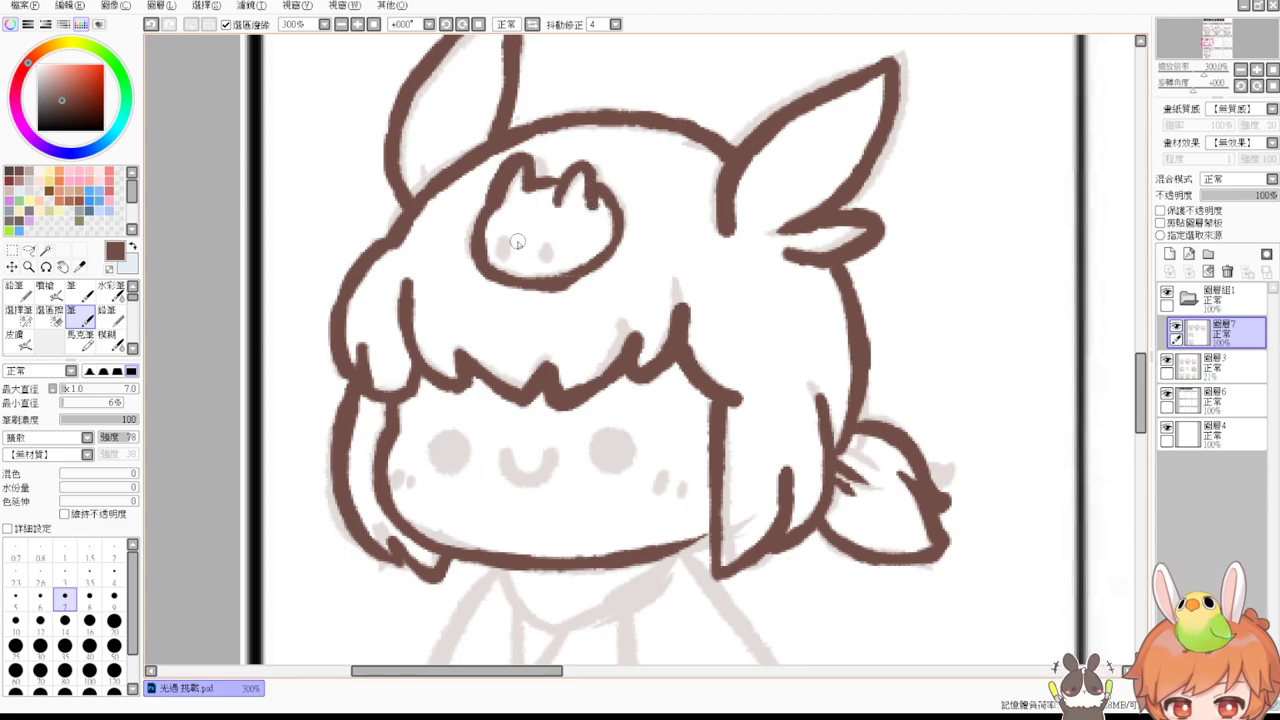
{"action": "left_click_drag", "start_coordinate": [500, 246], "coordinate": [547, 257]}
{"action": "key", "text": "ctrl+z"}
{"action": "key", "text": "ctrl+z"}
{"action": "key", "text": "ctrl+z"}
Step: Ink the fourth character's two eyes as solid round dots
{"action": "left_click_drag", "start_coordinate": [544, 361], "coordinate": [514, 231]}
{"action": "mouse_move", "coordinate": [415, 336]}
{"action": "left_mouse_down"}
{"action": "mouse_move", "coordinate": [443, 330]}
{"action": "mouse_move", "coordinate": [414, 337]}
{"action": "mouse_move", "coordinate": [432, 322]}
{"action": "left_mouse_up"}
{"action": "key", "text": "ctrl+z"}
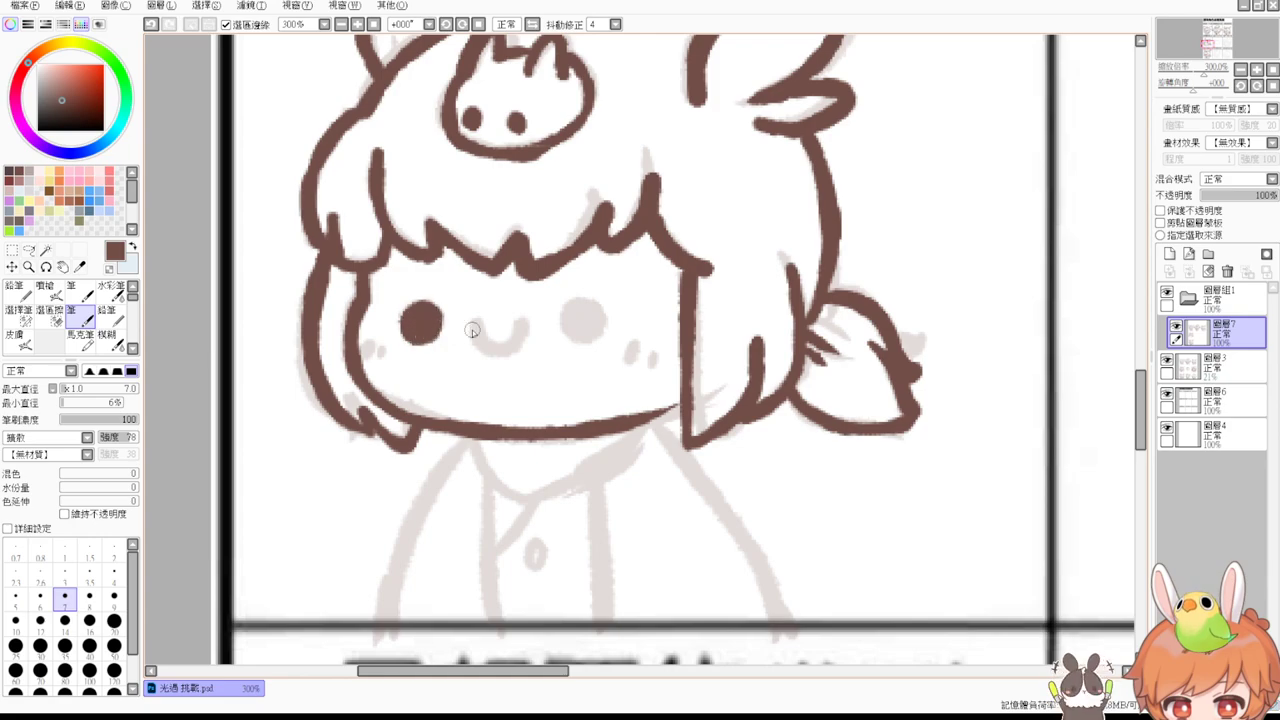
{"action": "left_click_drag", "start_coordinate": [572, 325], "coordinate": [589, 322]}
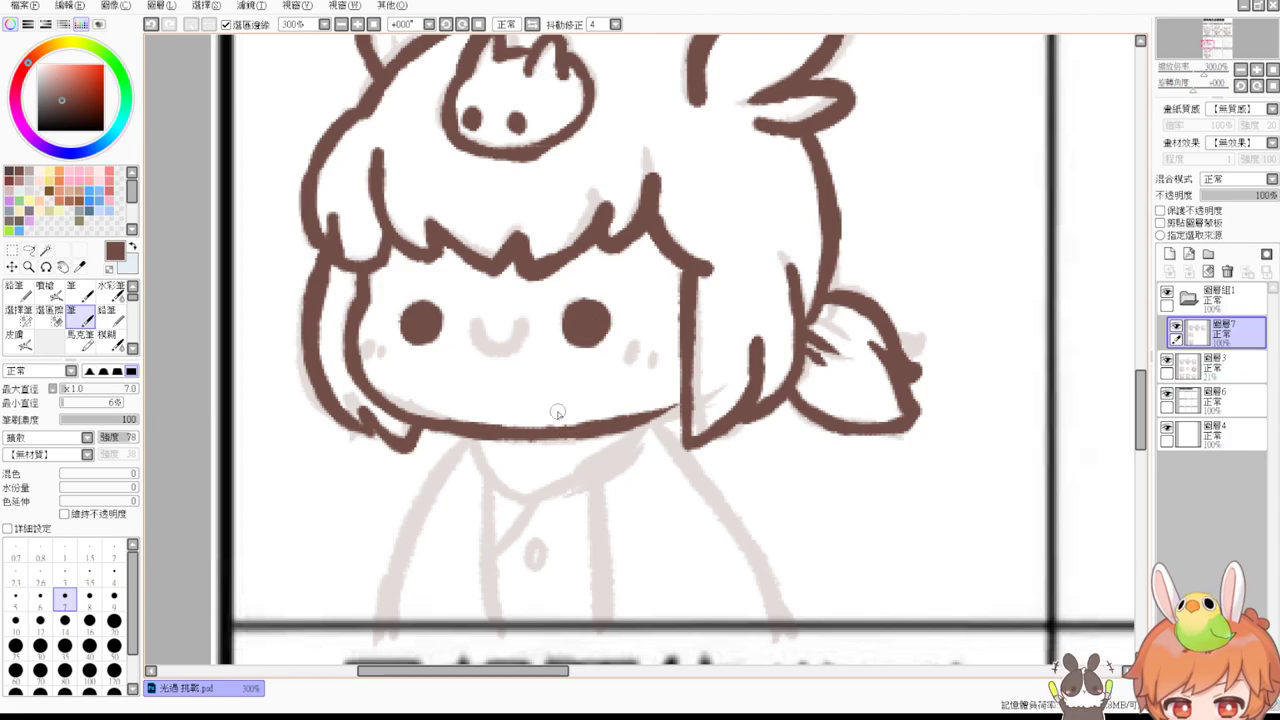
Step: Ink the fourth character's curved smile between the eyes
{"action": "mouse_move", "coordinate": [480, 321]}
{"action": "left_mouse_down"}
{"action": "mouse_move", "coordinate": [528, 321]}
{"action": "mouse_move", "coordinate": [511, 340]}
{"action": "mouse_move", "coordinate": [523, 323]}
{"action": "mouse_move", "coordinate": [488, 341]}
{"action": "mouse_move", "coordinate": [523, 323]}
{"action": "mouse_move", "coordinate": [480, 330]}
{"action": "mouse_move", "coordinate": [505, 342]}
{"action": "mouse_move", "coordinate": [528, 322]}
{"action": "mouse_move", "coordinate": [480, 330]}
{"action": "mouse_move", "coordinate": [515, 345]}
{"action": "mouse_move", "coordinate": [530, 320]}
{"action": "mouse_move", "coordinate": [480, 330]}
{"action": "mouse_move", "coordinate": [505, 342]}
{"action": "mouse_move", "coordinate": [530, 322]}
{"action": "left_mouse_up"}
{"action": "key", "text": "ctrl+z"}
{"action": "key", "text": "ctrl+z"}
{"action": "key", "text": "ctrl+z"}
{"action": "key", "text": "ctrl+z"}
{"action": "key", "text": "ctrl+z"}
{"action": "key", "text": "ctrl+z"}
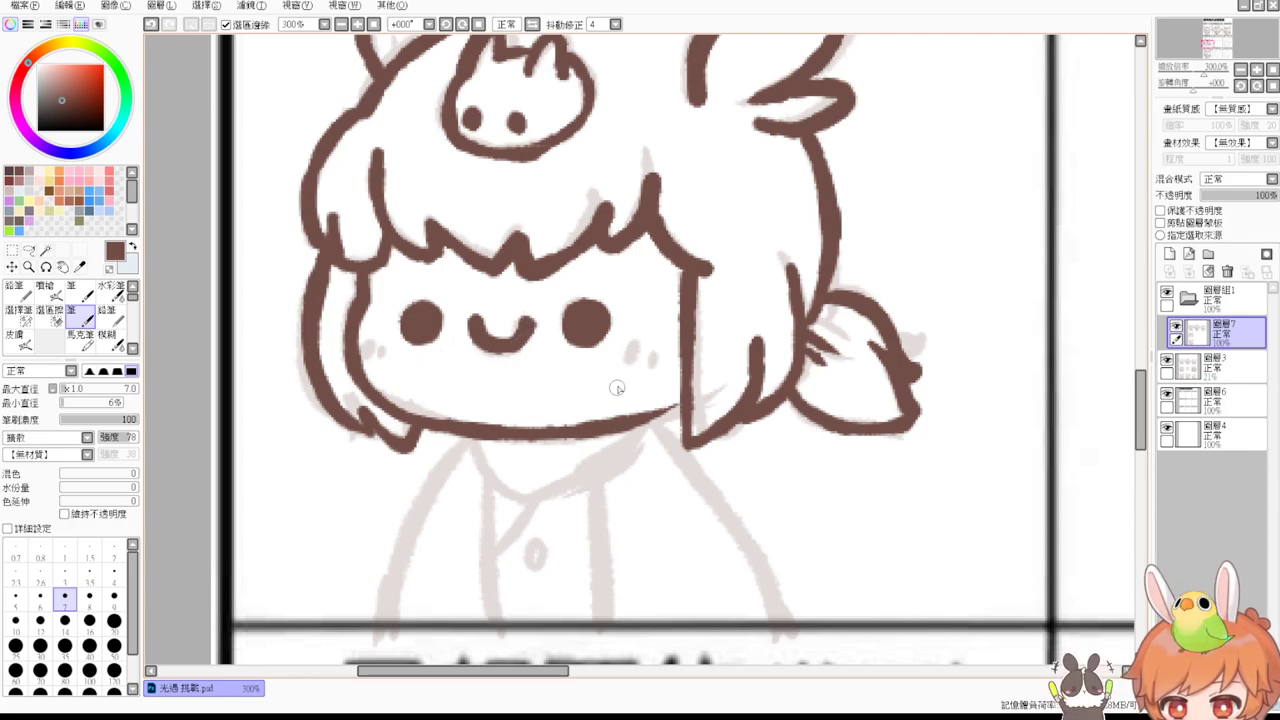
Step: Erase the bottoms of both eyes to flatten them, and briefly hide sketch layer 圖層3 to check the line art
{"action": "key", "text": "e"}
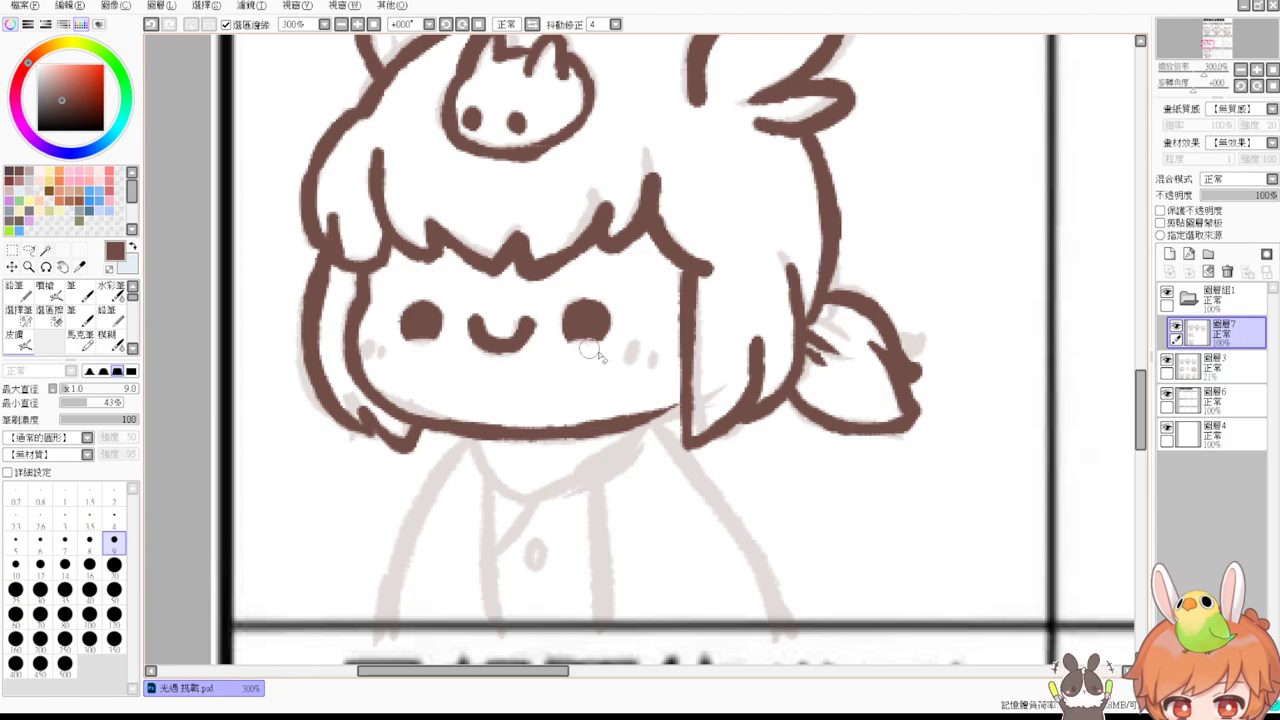
{"action": "key", "text": "n"}
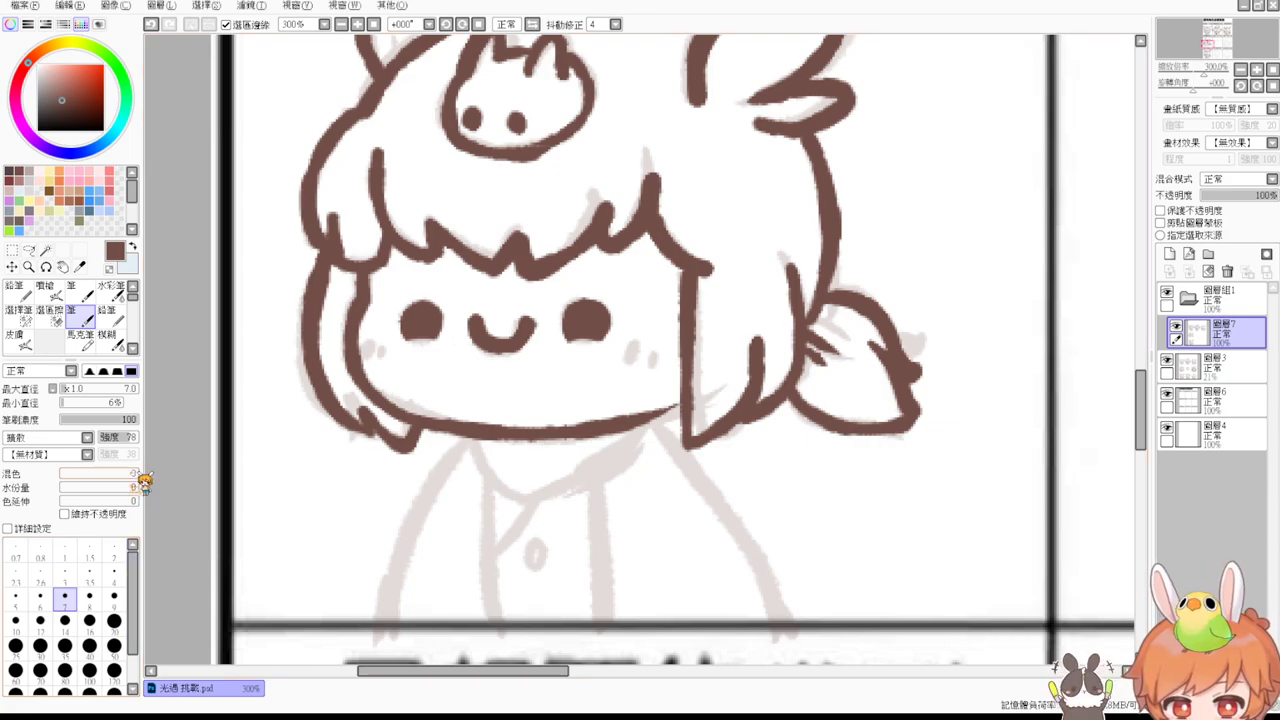
{"action": "scroll", "coordinate": [1160, 410], "scroll_direction": "up", "scroll_amount": 1}
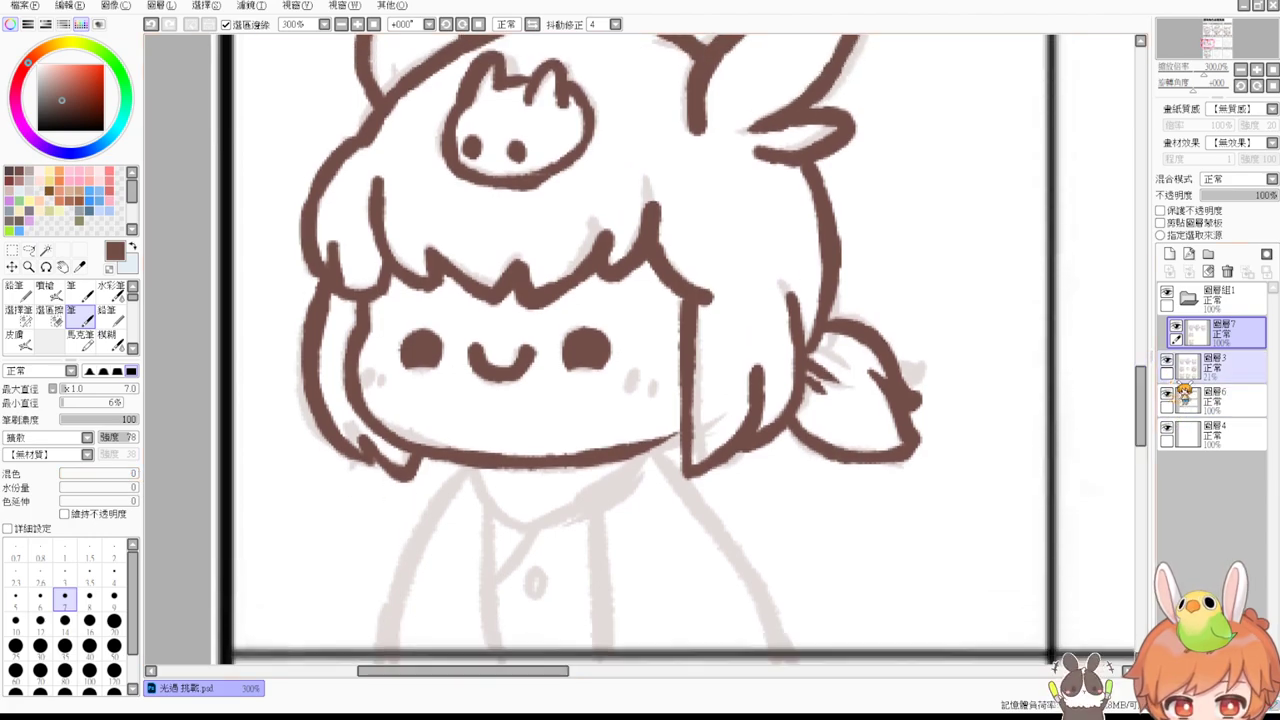
{"action": "left_click", "coordinate": [1167, 360]}
{"action": "left_click", "coordinate": [1167, 360]}
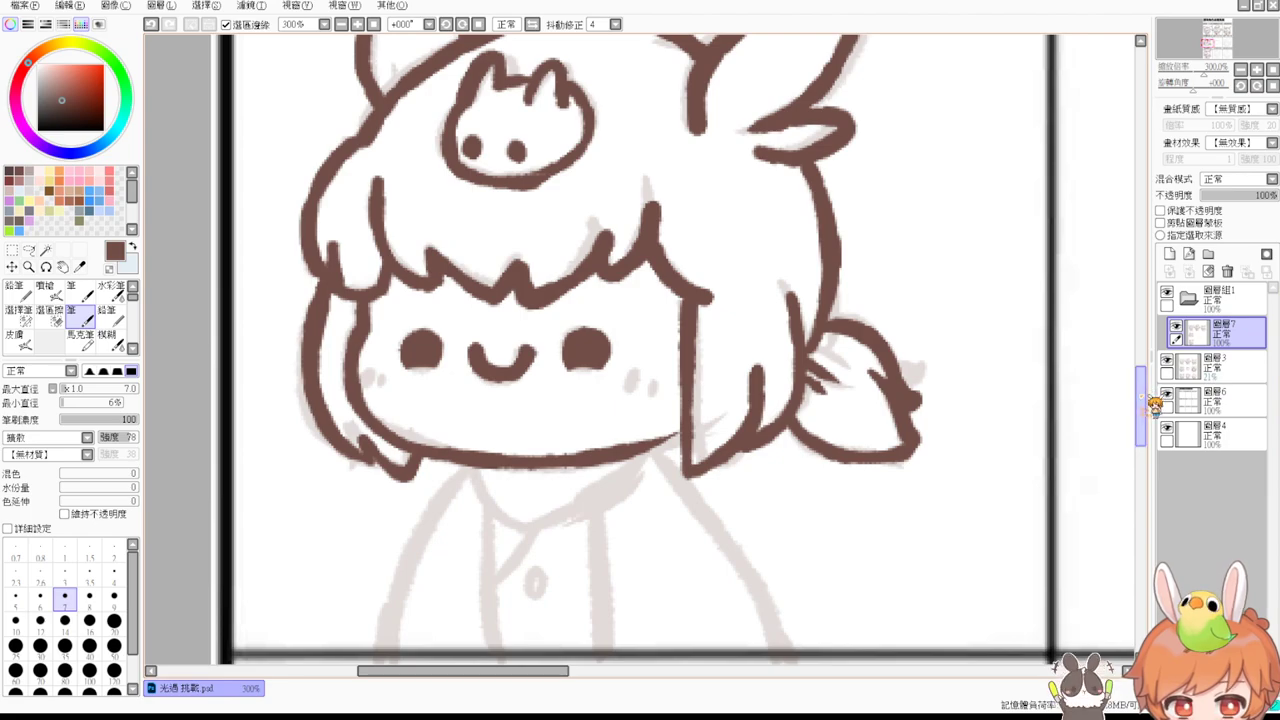
Step: Ink the fourth character's curved collar line below the chin
{"action": "key", "text": "ctrl+z"}
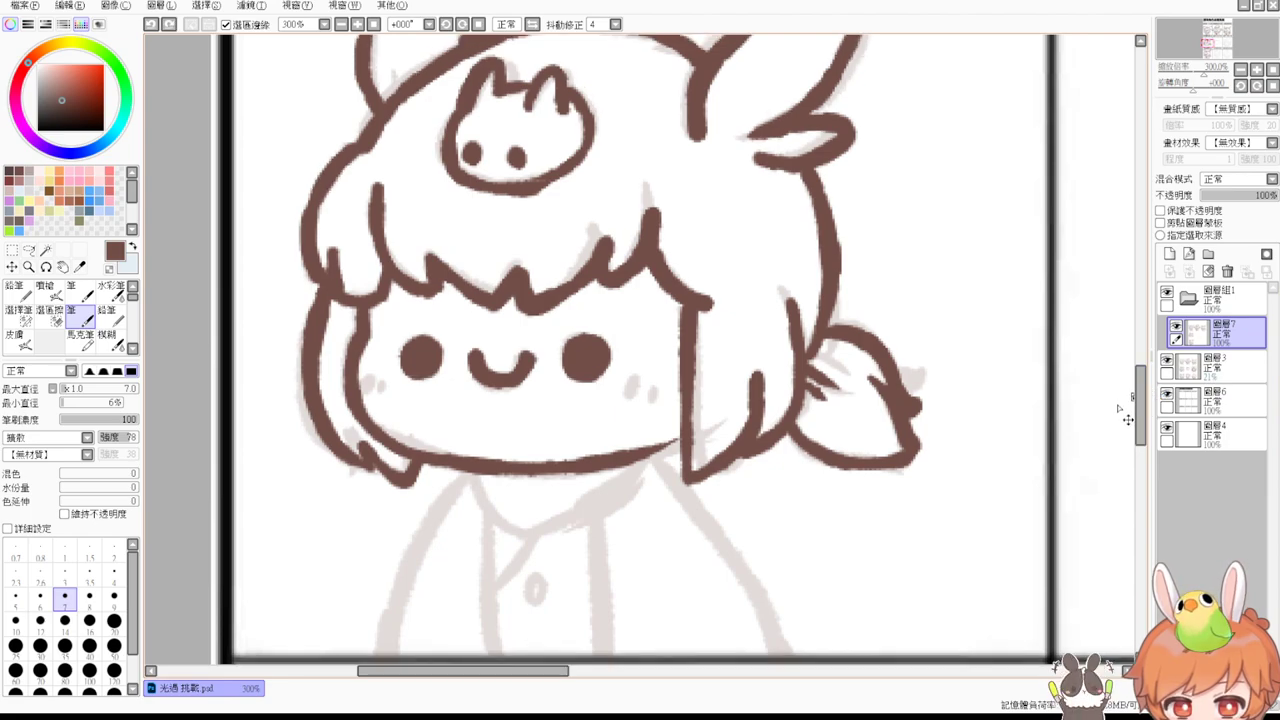
{"action": "mouse_move", "coordinate": [468, 472]}
{"action": "left_mouse_down"}
{"action": "mouse_move", "coordinate": [512, 520]}
{"action": "mouse_move", "coordinate": [567, 528]}
{"action": "mouse_move", "coordinate": [650, 468]}
{"action": "mouse_move", "coordinate": [607, 514]}
{"action": "left_mouse_up"}
{"action": "key", "text": "ctrl+z"}
{"action": "key", "text": "ctrl+z"}
{"action": "left_click_drag", "start_coordinate": [656, 454], "coordinate": [608, 504]}
{"action": "key", "text": "ctrl+z"}
{"action": "left_click_drag", "start_coordinate": [658, 450], "coordinate": [617, 507]}
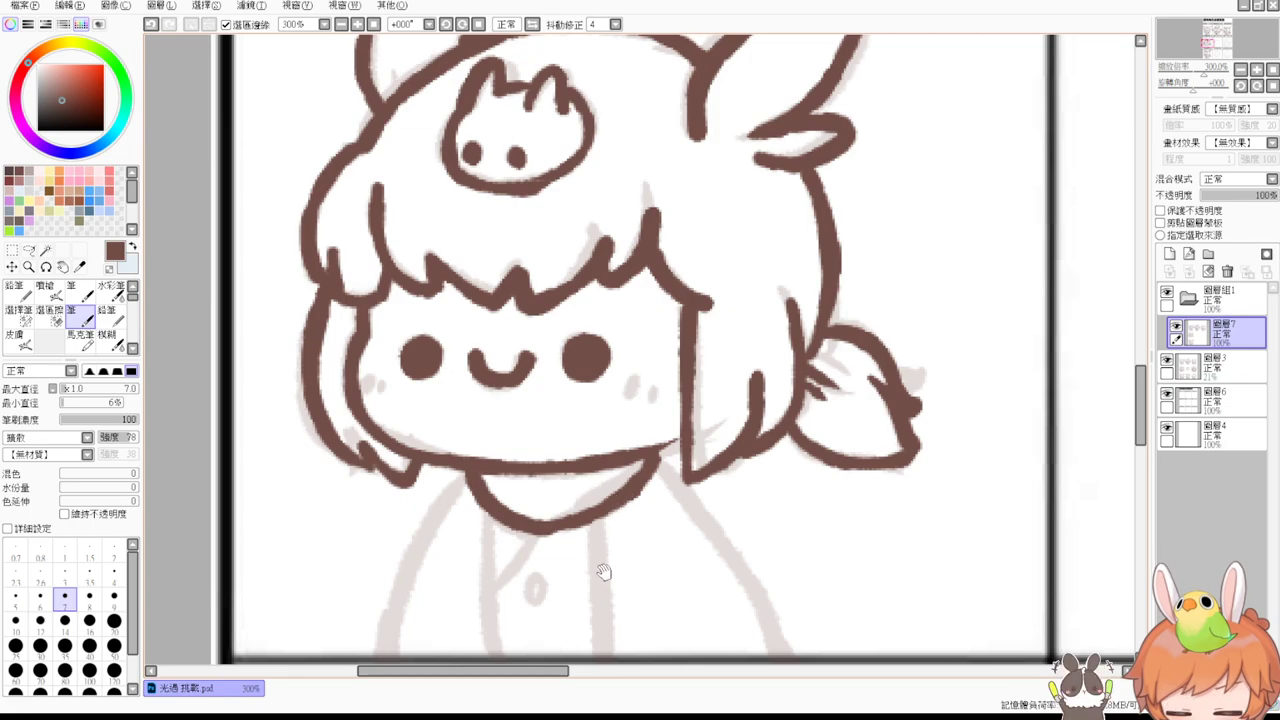
Step: Ink the fourth character's two sloping shoulder lines from the collar down to the panel's lower border
{"action": "left_click_drag", "start_coordinate": [603, 568], "coordinate": [617, 448]}
{"action": "mouse_move", "coordinate": [482, 352]}
{"action": "left_mouse_down"}
{"action": "mouse_move", "coordinate": [430, 445]}
{"action": "mouse_move", "coordinate": [408, 522]}
{"action": "mouse_move", "coordinate": [468, 378]}
{"action": "mouse_move", "coordinate": [400, 542]}
{"action": "left_mouse_up"}
{"action": "key", "text": "ctrl+z"}
{"action": "mouse_move", "coordinate": [673, 350]}
{"action": "left_mouse_down"}
{"action": "mouse_move", "coordinate": [766, 468]}
{"action": "mouse_move", "coordinate": [776, 526]}
{"action": "left_mouse_up"}
{"action": "mouse_move", "coordinate": [656, 432]}
{"action": "left_mouse_down"}
{"action": "mouse_move", "coordinate": [662, 458]}
{"action": "mouse_move", "coordinate": [742, 450]}
{"action": "mouse_move", "coordinate": [706, 502]}
{"action": "mouse_move", "coordinate": [711, 526]}
{"action": "left_mouse_up"}
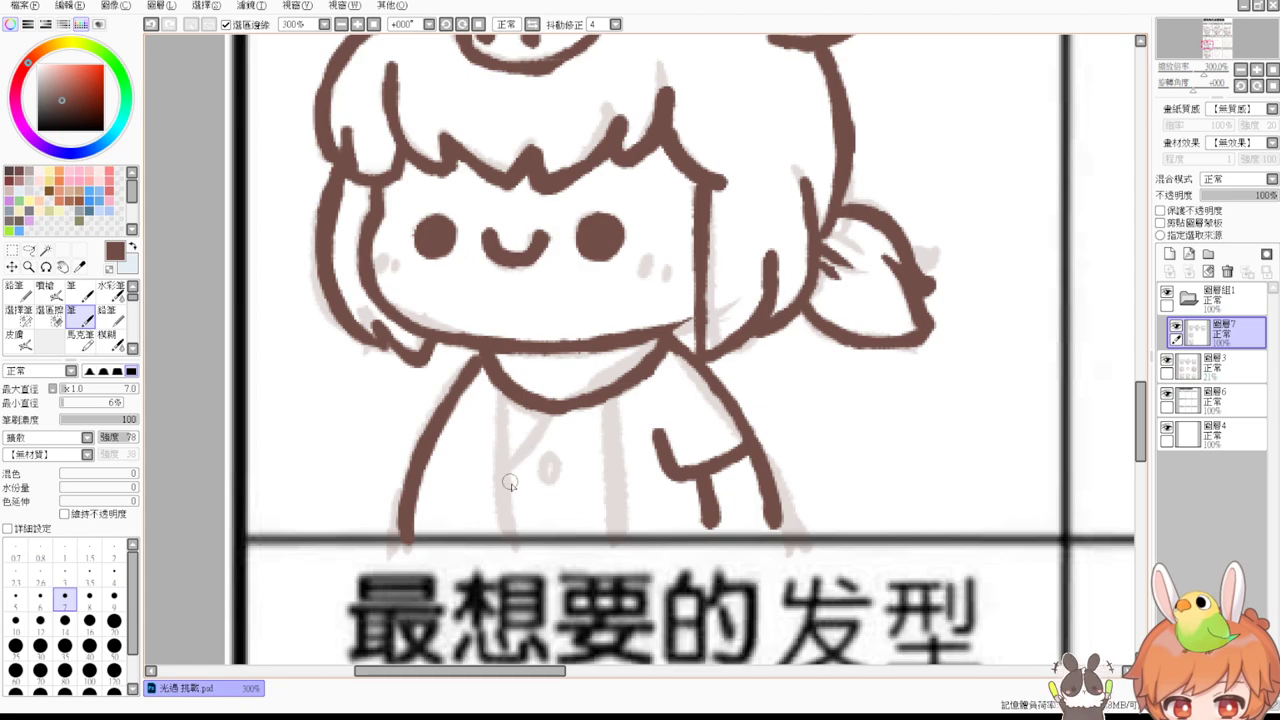
{"action": "key", "text": "ctrl+z"}
{"action": "key", "text": "ctrl+z"}
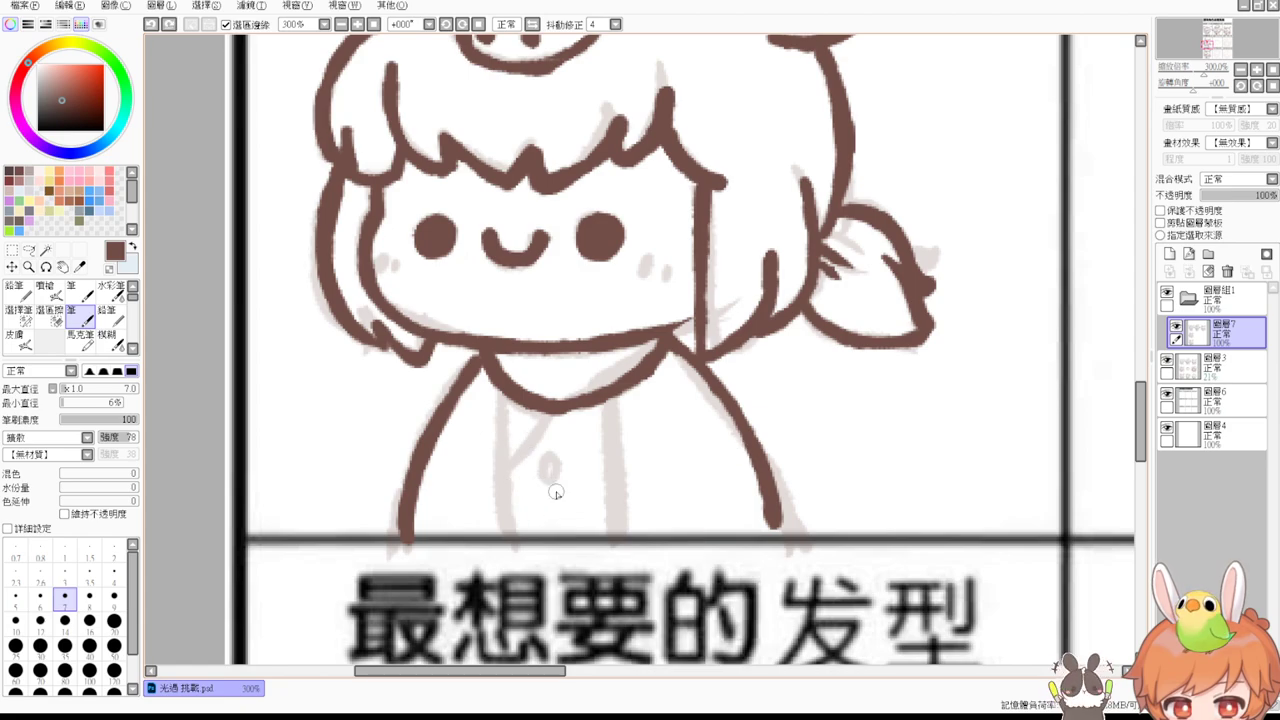
Step: Close the fourth character's body with a near-straight hem line along the panel's lower border
{"action": "left_click_drag", "start_coordinate": [409, 541], "coordinate": [786, 544]}
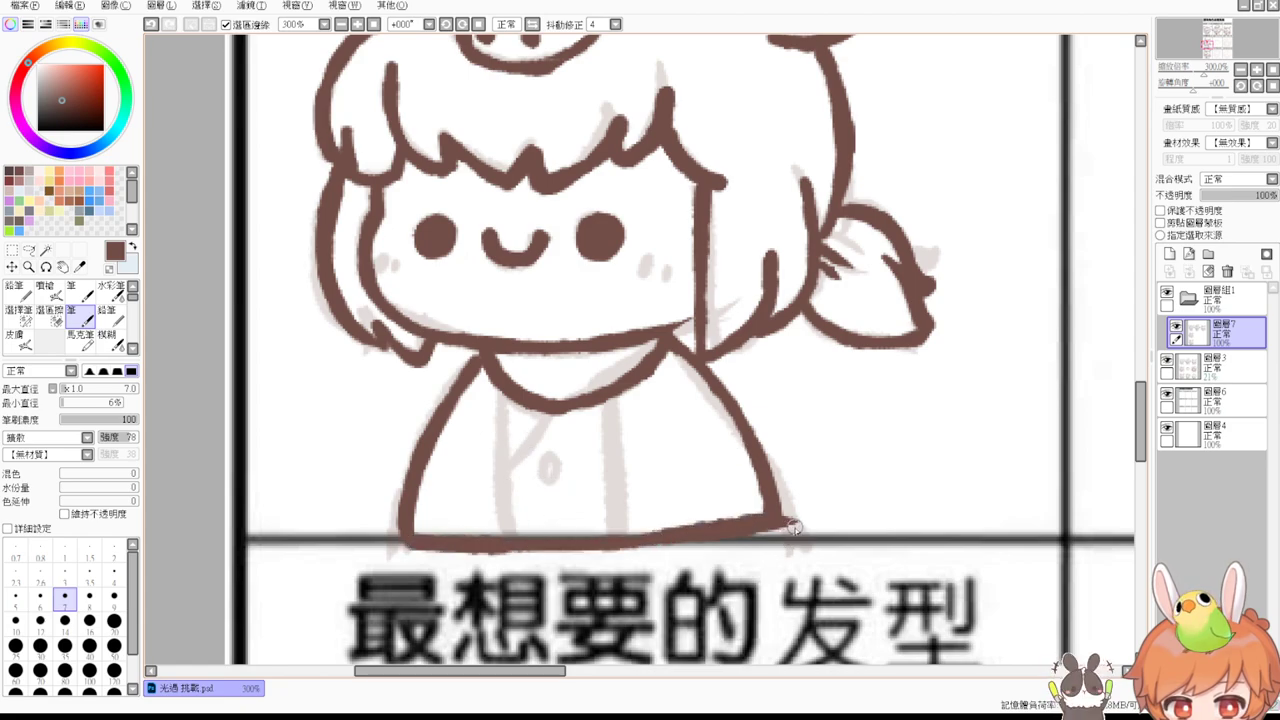
{"action": "key", "text": "ctrl+z"}
{"action": "mouse_move", "coordinate": [414, 537]}
{"action": "left_mouse_down"}
{"action": "mouse_move", "coordinate": [748, 546]}
{"action": "mouse_move", "coordinate": [701, 547]}
{"action": "left_mouse_up"}
{"action": "key", "text": "ctrl+z"}
{"action": "left_click_drag", "start_coordinate": [777, 522], "coordinate": [705, 546]}
Step: Ink the fourth character's coat front with two vertical edges, a round button and a short diagonal lapel line
{"action": "mouse_move", "coordinate": [514, 398]}
{"action": "left_mouse_down"}
{"action": "mouse_move", "coordinate": [502, 516]}
{"action": "mouse_move", "coordinate": [501, 488]}
{"action": "left_mouse_up"}
{"action": "key", "text": "ctrl+z"}
{"action": "left_click_drag", "start_coordinate": [497, 534], "coordinate": [502, 489]}
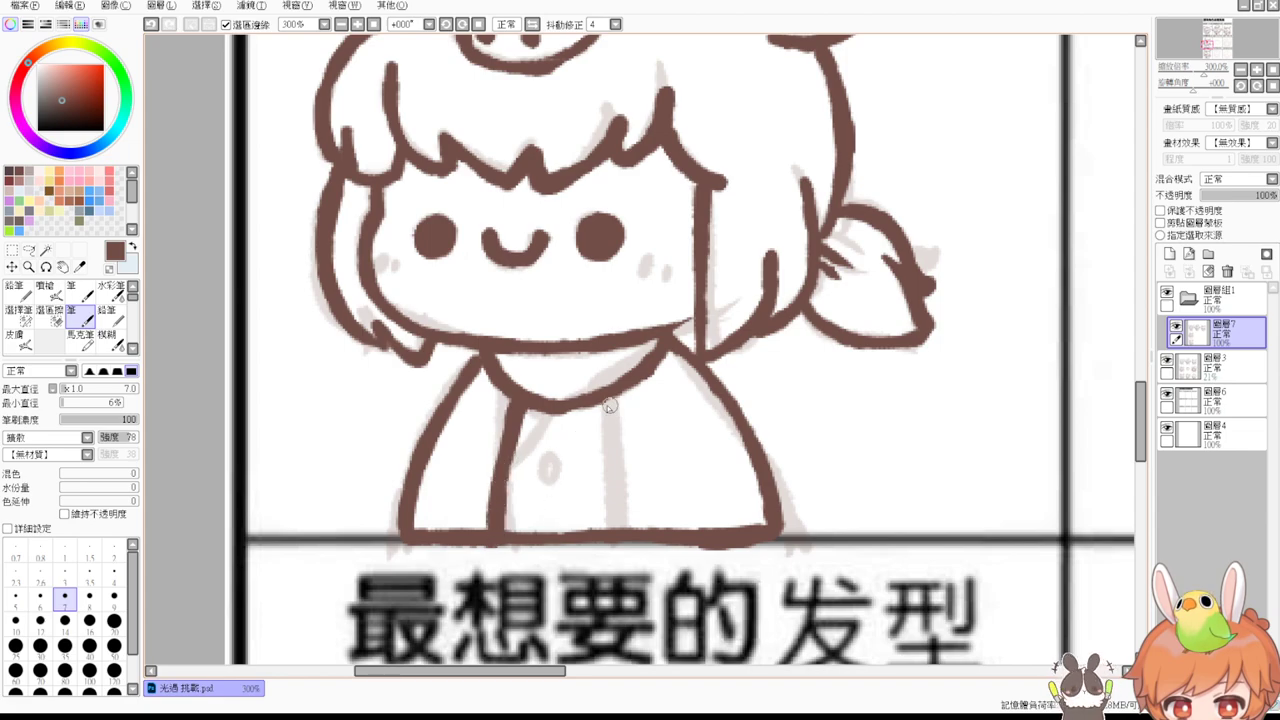
{"action": "left_click_drag", "start_coordinate": [608, 405], "coordinate": [621, 517]}
{"action": "left_click_drag", "start_coordinate": [545, 465], "coordinate": [582, 406]}
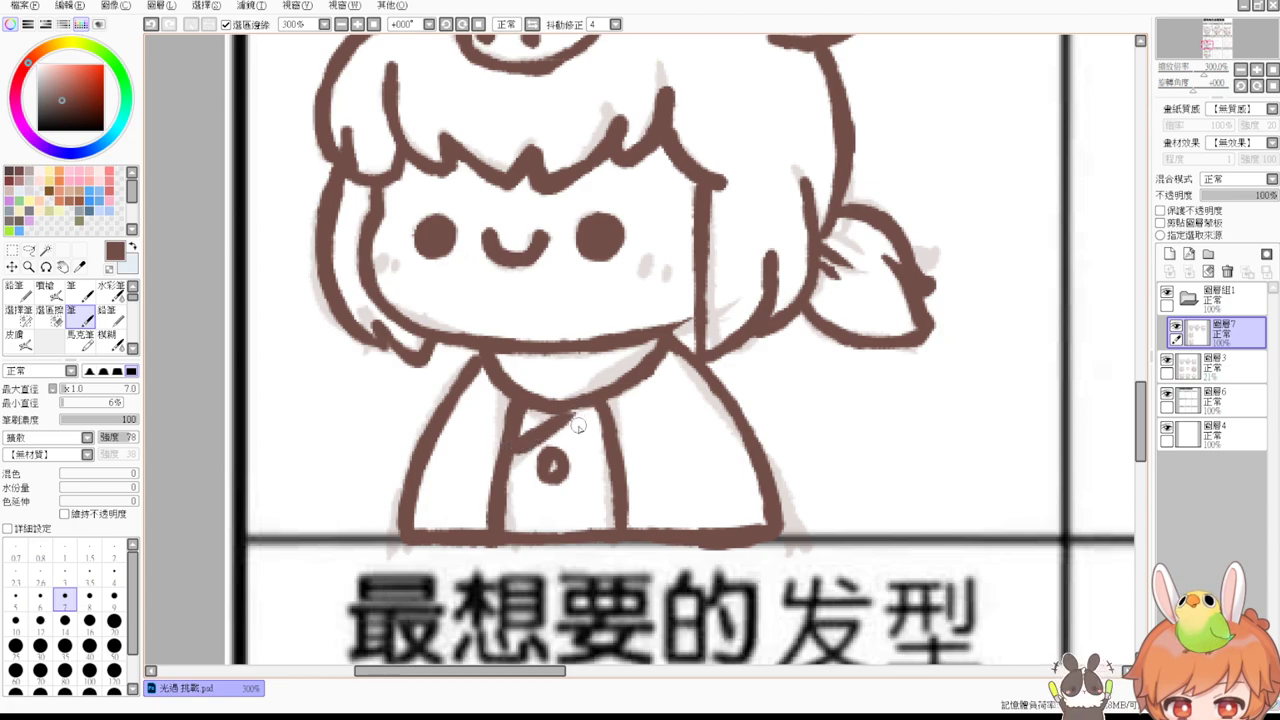
Step: Ink the curved forehead line on the left side of the fifth panel's round creature
{"action": "mouse_move", "coordinate": [709, 375]}
{"action": "left_mouse_down"}
{"action": "mouse_move", "coordinate": [612, 418]}
{"action": "mouse_move", "coordinate": [555, 422]}
{"action": "left_mouse_up"}
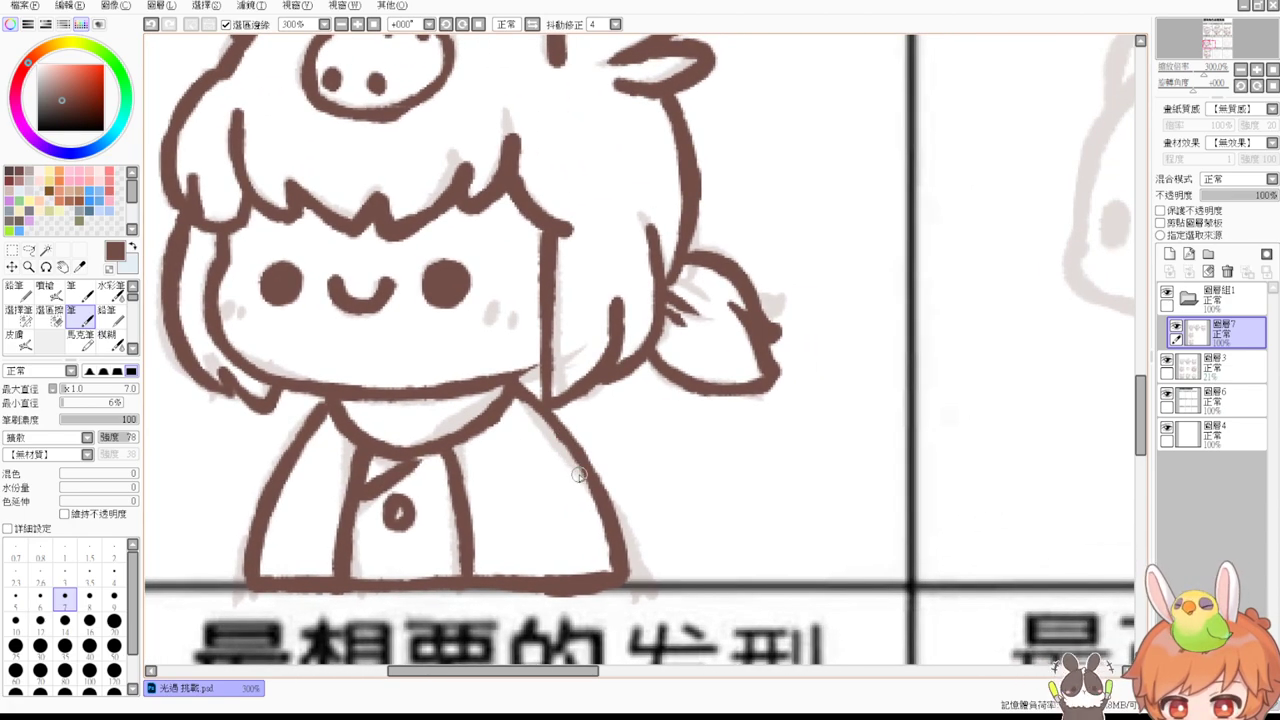
{"action": "mouse_move", "coordinate": [951, 420]}
{"action": "left_mouse_down"}
{"action": "mouse_move", "coordinate": [883, 480]}
{"action": "mouse_move", "coordinate": [926, 506]}
{"action": "mouse_move", "coordinate": [900, 470]}
{"action": "mouse_move", "coordinate": [923, 449]}
{"action": "mouse_move", "coordinate": [899, 431]}
{"action": "left_mouse_up"}
{"action": "left_click_drag", "start_coordinate": [612, 282], "coordinate": [505, 464]}
{"action": "key", "text": "ctrl+z"}
{"action": "mouse_move", "coordinate": [612, 284]}
{"action": "left_mouse_down"}
{"action": "mouse_move", "coordinate": [518, 406]}
{"action": "mouse_move", "coordinate": [505, 476]}
{"action": "left_mouse_up"}
{"action": "key", "text": "ctrl+z"}
{"action": "mouse_move", "coordinate": [614, 282]}
{"action": "left_mouse_down"}
{"action": "mouse_move", "coordinate": [544, 348]}
{"action": "mouse_move", "coordinate": [514, 458]}
{"action": "left_mouse_up"}
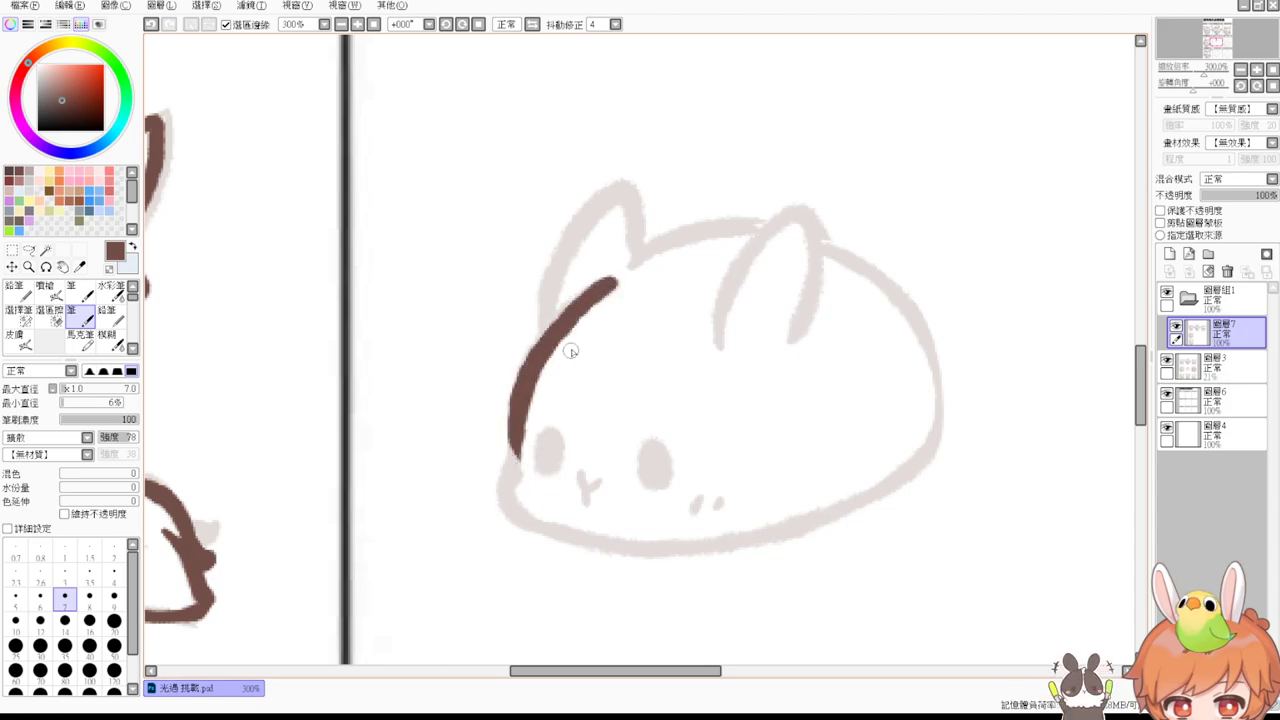
Step: Ink the fifth panel creature's two pointed ears and the top of the head between them
{"action": "mouse_move", "coordinate": [634, 262]}
{"action": "left_mouse_down"}
{"action": "mouse_move", "coordinate": [669, 241]}
{"action": "mouse_move", "coordinate": [835, 242]}
{"action": "left_mouse_up"}
{"action": "key", "text": "ctrl+z"}
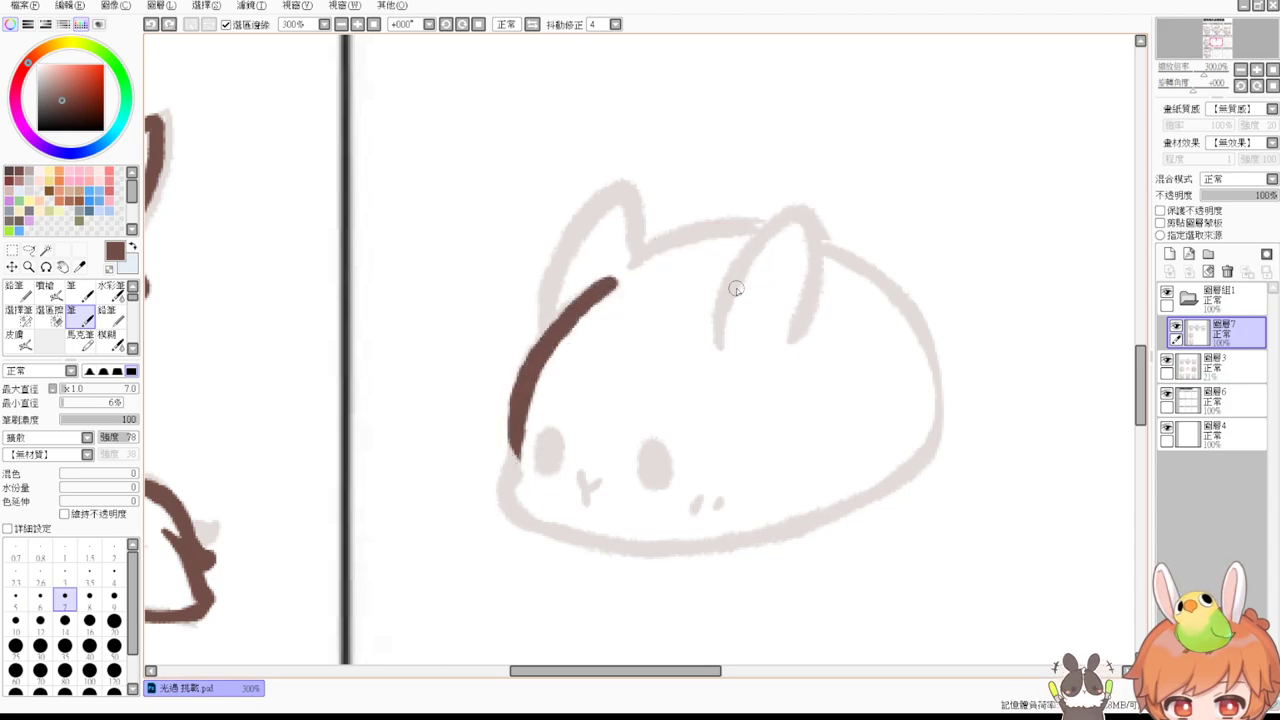
{"action": "left_click_drag", "start_coordinate": [721, 343], "coordinate": [818, 229]}
{"action": "key", "text": "ctrl+z"}
{"action": "mouse_move", "coordinate": [720, 347]}
{"action": "left_mouse_down"}
{"action": "mouse_move", "coordinate": [769, 238]}
{"action": "mouse_move", "coordinate": [840, 220]}
{"action": "mouse_move", "coordinate": [825, 215]}
{"action": "mouse_move", "coordinate": [765, 352]}
{"action": "left_mouse_up"}
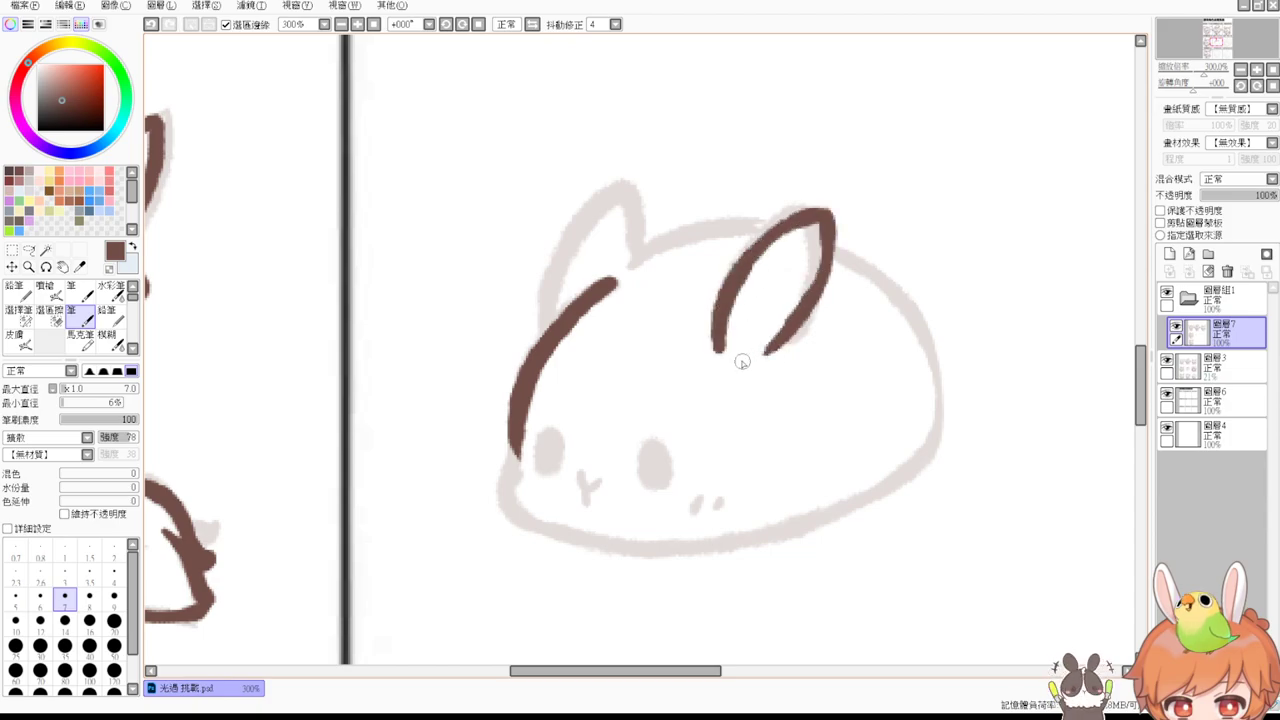
{"action": "mouse_move", "coordinate": [541, 343]}
{"action": "left_mouse_down"}
{"action": "mouse_move", "coordinate": [586, 218]}
{"action": "mouse_move", "coordinate": [639, 197]}
{"action": "mouse_move", "coordinate": [622, 197]}
{"action": "mouse_move", "coordinate": [619, 262]}
{"action": "mouse_move", "coordinate": [630, 239]}
{"action": "mouse_move", "coordinate": [609, 287]}
{"action": "mouse_move", "coordinate": [628, 284]}
{"action": "mouse_move", "coordinate": [603, 289]}
{"action": "mouse_move", "coordinate": [768, 228]}
{"action": "left_mouse_up"}
{"action": "key", "text": "ctrl+z"}
{"action": "left_click_drag", "start_coordinate": [604, 293], "coordinate": [749, 250]}
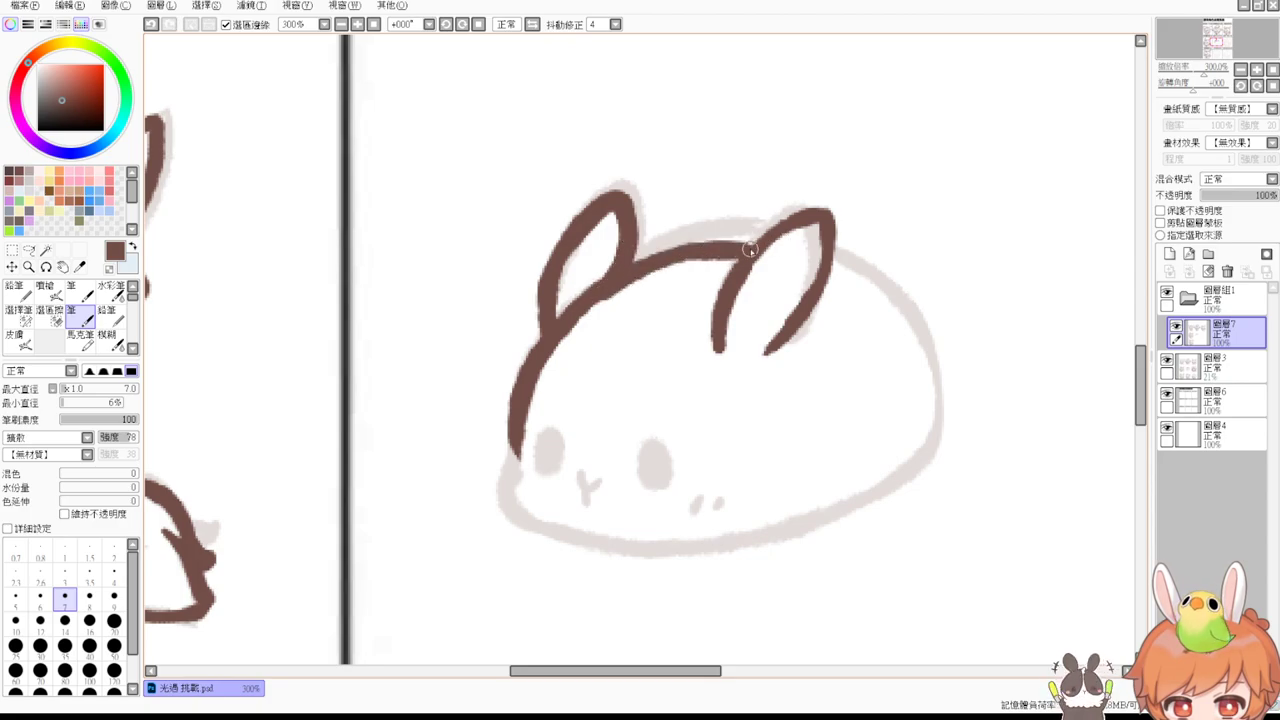
Step: Ink the fifth panel creature's cheek, underside and rounded back, closing the outline slightly inside the sketch
{"action": "left_click_drag", "start_coordinate": [515, 455], "coordinate": [552, 528]}
{"action": "key", "text": "ctrl+z"}
{"action": "mouse_move", "coordinate": [517, 450]}
{"action": "left_mouse_down"}
{"action": "mouse_move", "coordinate": [510, 498]}
{"action": "mouse_move", "coordinate": [585, 527]}
{"action": "mouse_move", "coordinate": [748, 527]}
{"action": "left_mouse_up"}
{"action": "key", "text": "ctrl+z"}
{"action": "left_click_drag", "start_coordinate": [530, 520], "coordinate": [748, 527]}
{"action": "mouse_move", "coordinate": [820, 285]}
{"action": "left_mouse_down"}
{"action": "mouse_move", "coordinate": [890, 378]}
{"action": "mouse_move", "coordinate": [860, 462]}
{"action": "mouse_move", "coordinate": [888, 453]}
{"action": "mouse_move", "coordinate": [890, 435]}
{"action": "mouse_move", "coordinate": [863, 462]}
{"action": "mouse_move", "coordinate": [700, 530]}
{"action": "mouse_move", "coordinate": [750, 519]}
{"action": "mouse_move", "coordinate": [686, 548]}
{"action": "mouse_move", "coordinate": [650, 547]}
{"action": "mouse_move", "coordinate": [808, 491]}
{"action": "left_mouse_up"}
{"action": "key", "text": "ctrl+z"}
{"action": "left_click_drag", "start_coordinate": [659, 545], "coordinate": [802, 496]}
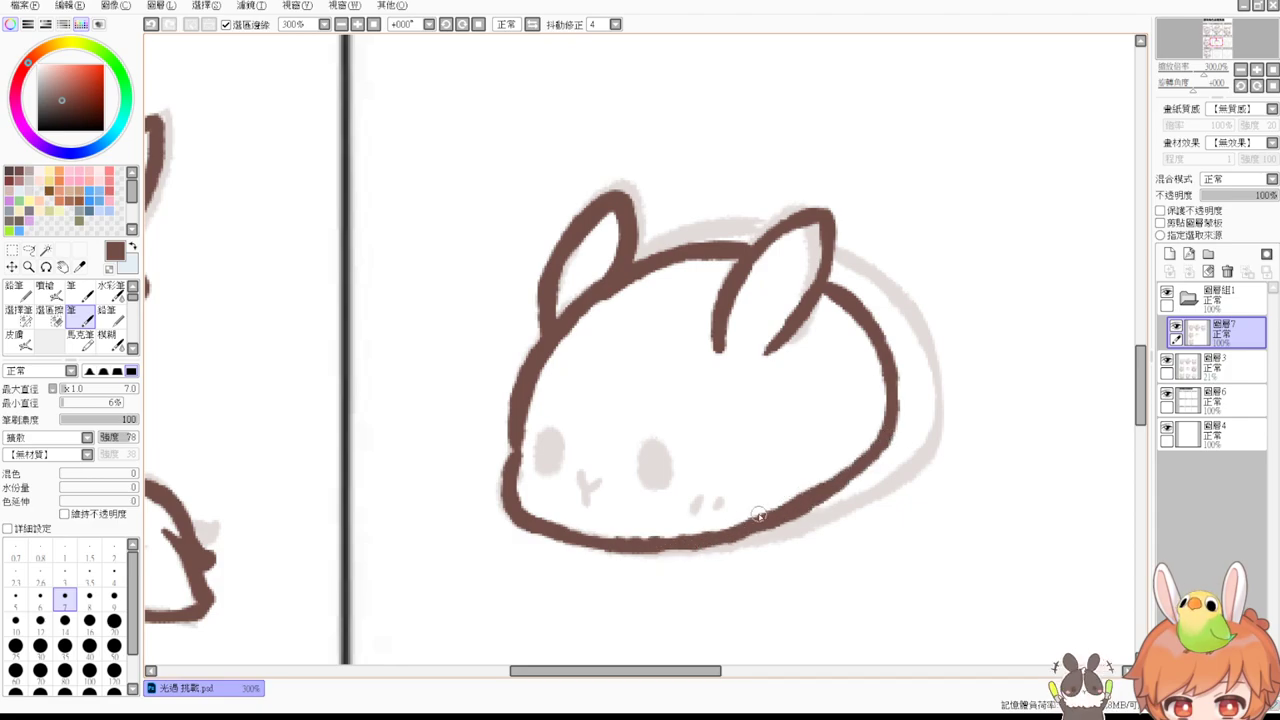
Step: Ink the fifth panel creature's two solid oval eyes and small Y-shaped mouth
{"action": "mouse_move", "coordinate": [545, 466]}
{"action": "left_mouse_down"}
{"action": "mouse_move", "coordinate": [537, 458]}
{"action": "mouse_move", "coordinate": [558, 453]}
{"action": "left_mouse_up"}
{"action": "key", "text": "ctrl+z"}
{"action": "mouse_move", "coordinate": [648, 480]}
{"action": "left_mouse_down"}
{"action": "mouse_move", "coordinate": [655, 455]}
{"action": "mouse_move", "coordinate": [654, 480]}
{"action": "mouse_move", "coordinate": [587, 490]}
{"action": "mouse_move", "coordinate": [587, 506]}
{"action": "left_mouse_up"}
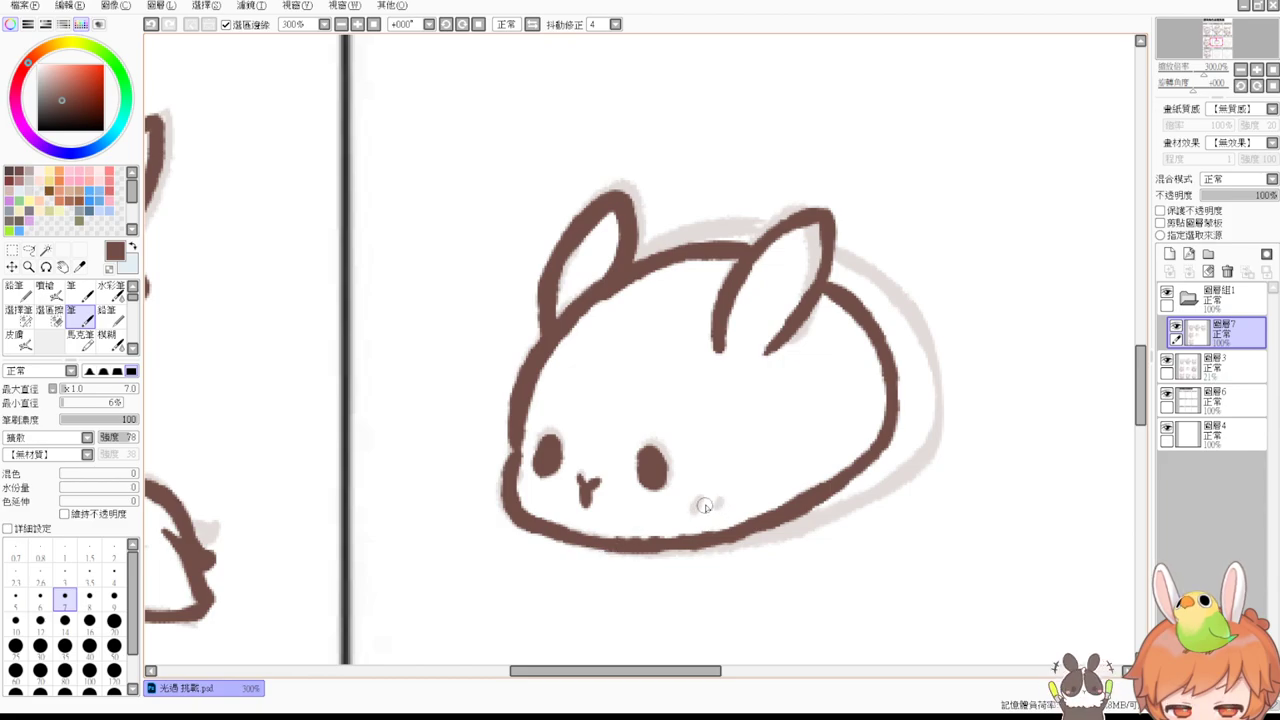
{"action": "scroll", "coordinate": [960, 423], "scroll_direction": "right", "scroll_amount": 10}
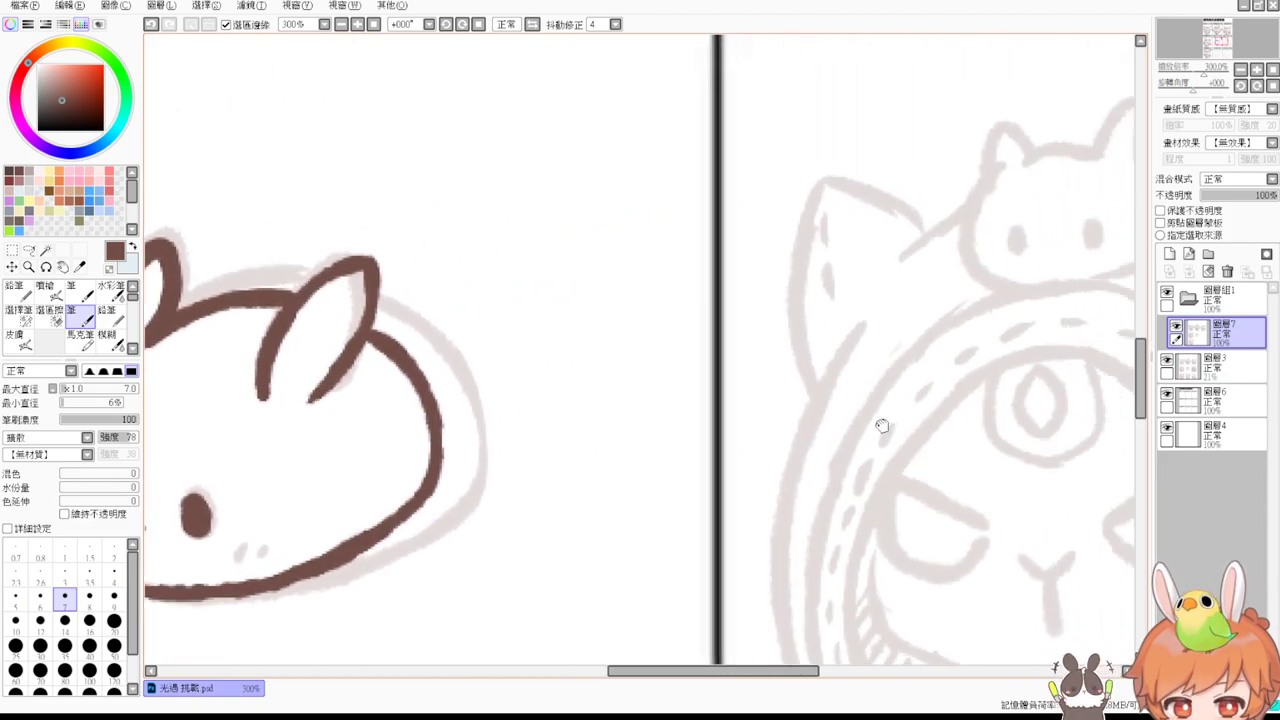
{"action": "scroll", "coordinate": [779, 385], "scroll_direction": "down", "scroll_amount": 3}
{"action": "scroll", "coordinate": [779, 385], "scroll_direction": "right", "scroll_amount": 3}
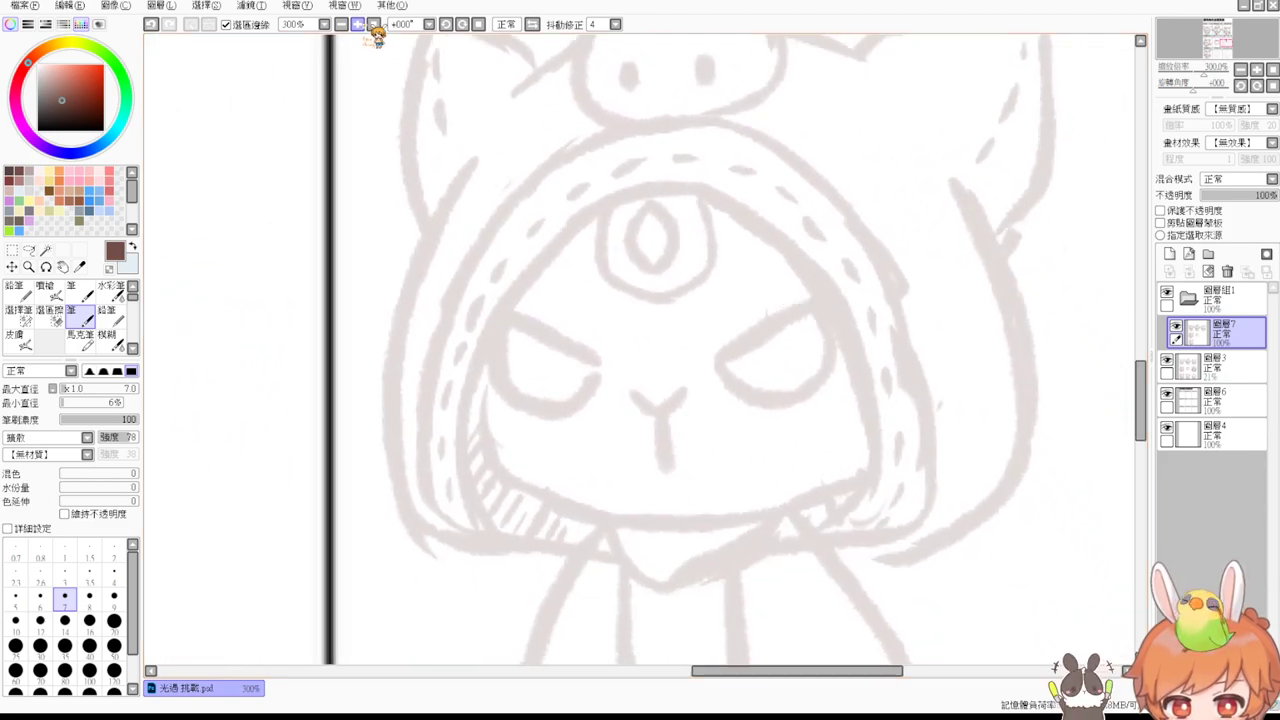
{"action": "mouse_move", "coordinate": [636, 234]}
{"action": "left_mouse_down"}
{"action": "mouse_move", "coordinate": [592, 250]}
{"action": "mouse_move", "coordinate": [714, 485]}
{"action": "left_mouse_up"}
{"action": "mouse_move", "coordinate": [820, 250]}
{"action": "left_mouse_down"}
{"action": "mouse_move", "coordinate": [898, 325]}
{"action": "mouse_move", "coordinate": [702, 482]}
{"action": "left_mouse_up"}
{"action": "mouse_move", "coordinate": [697, 270]}
{"action": "left_mouse_down"}
{"action": "mouse_move", "coordinate": [762, 200]}
{"action": "mouse_move", "coordinate": [792, 262]}
{"action": "left_mouse_up"}
{"action": "mouse_move", "coordinate": [660, 255]}
{"action": "left_mouse_down"}
{"action": "mouse_move", "coordinate": [655, 292]}
{"action": "mouse_move", "coordinate": [748, 336]}
{"action": "mouse_move", "coordinate": [788, 264]}
{"action": "left_mouse_up"}
{"action": "mouse_move", "coordinate": [530, 495]}
{"action": "left_mouse_down"}
{"action": "mouse_move", "coordinate": [671, 317]}
{"action": "mouse_move", "coordinate": [813, 176]}
{"action": "mouse_move", "coordinate": [754, 217]}
{"action": "mouse_move", "coordinate": [594, 434]}
{"action": "mouse_move", "coordinate": [731, 305]}
{"action": "mouse_move", "coordinate": [506, 435]}
{"action": "mouse_move", "coordinate": [477, 521]}
{"action": "left_mouse_up"}
{"action": "key", "text": "ctrl+z"}
{"action": "key", "text": "ctrl+z"}
{"action": "key", "text": "ctrl+z"}
{"action": "key", "text": "ctrl+z"}
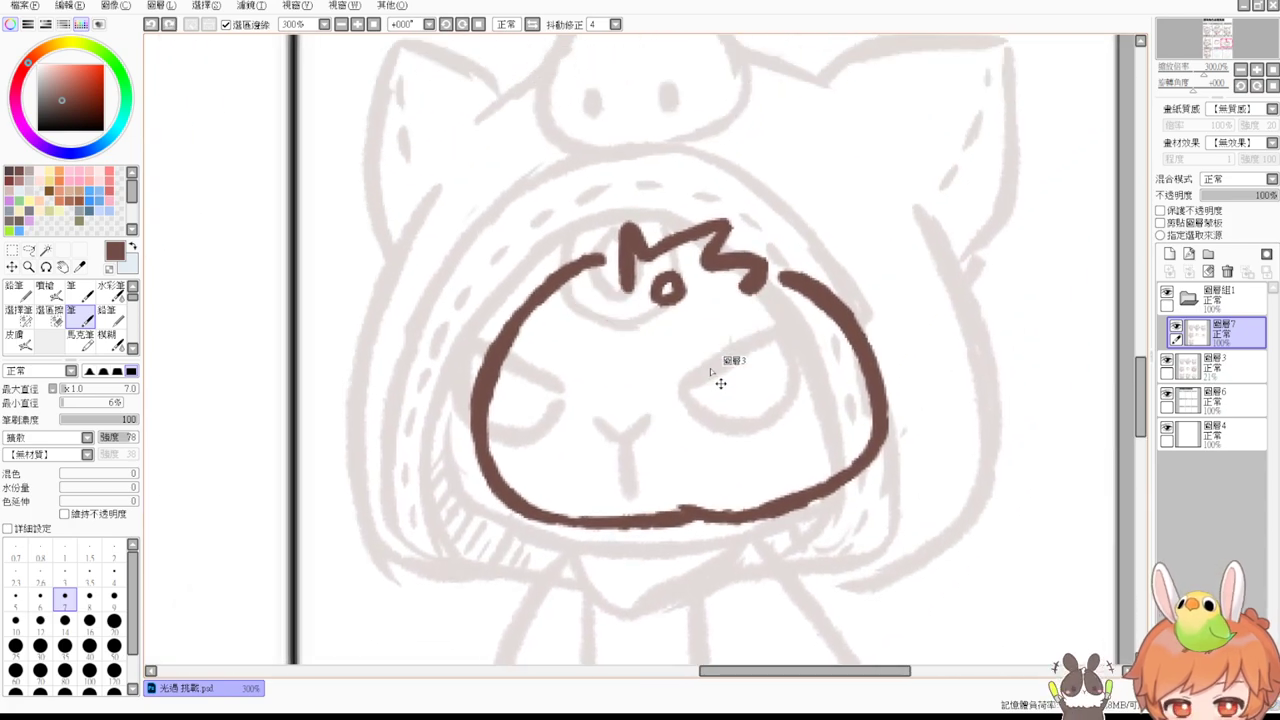
{"action": "key", "text": "ctrl+z"}
{"action": "key", "text": "ctrl+z"}
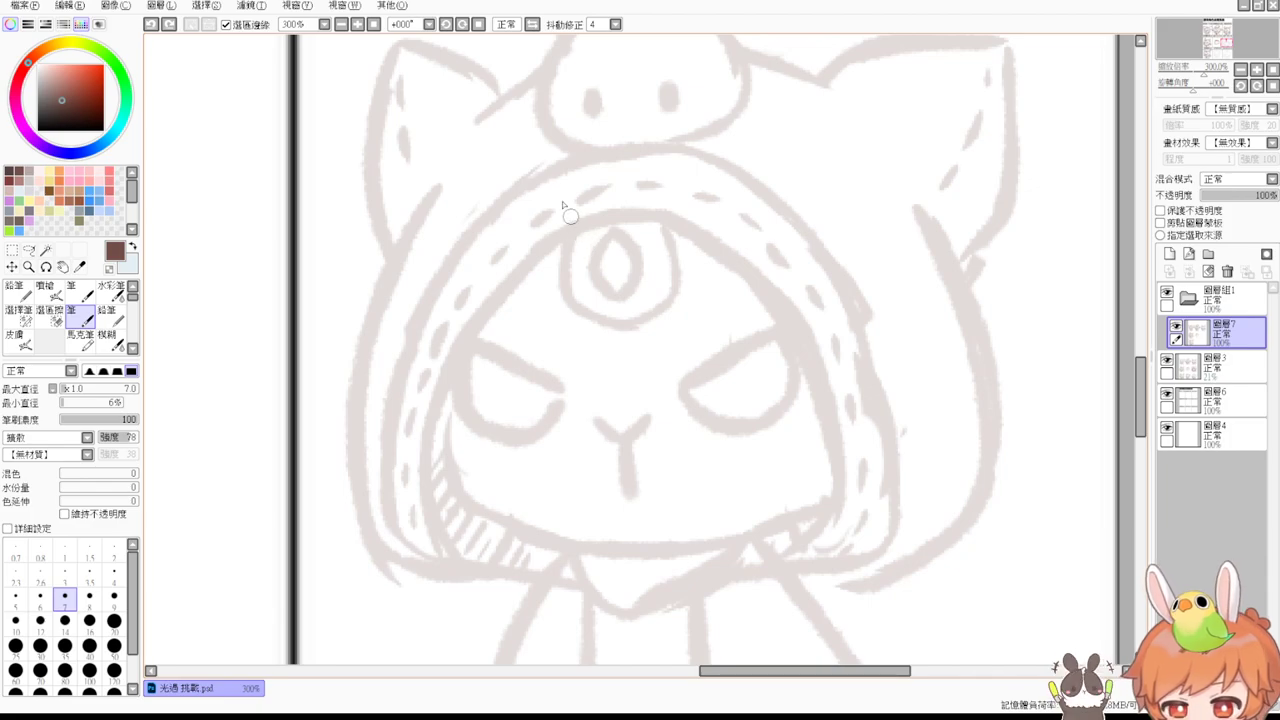
Step: Ink the left outer edge of the sixth panel character's hood, curving under to the neck
{"action": "left_click_drag", "start_coordinate": [474, 150], "coordinate": [340, 488]}
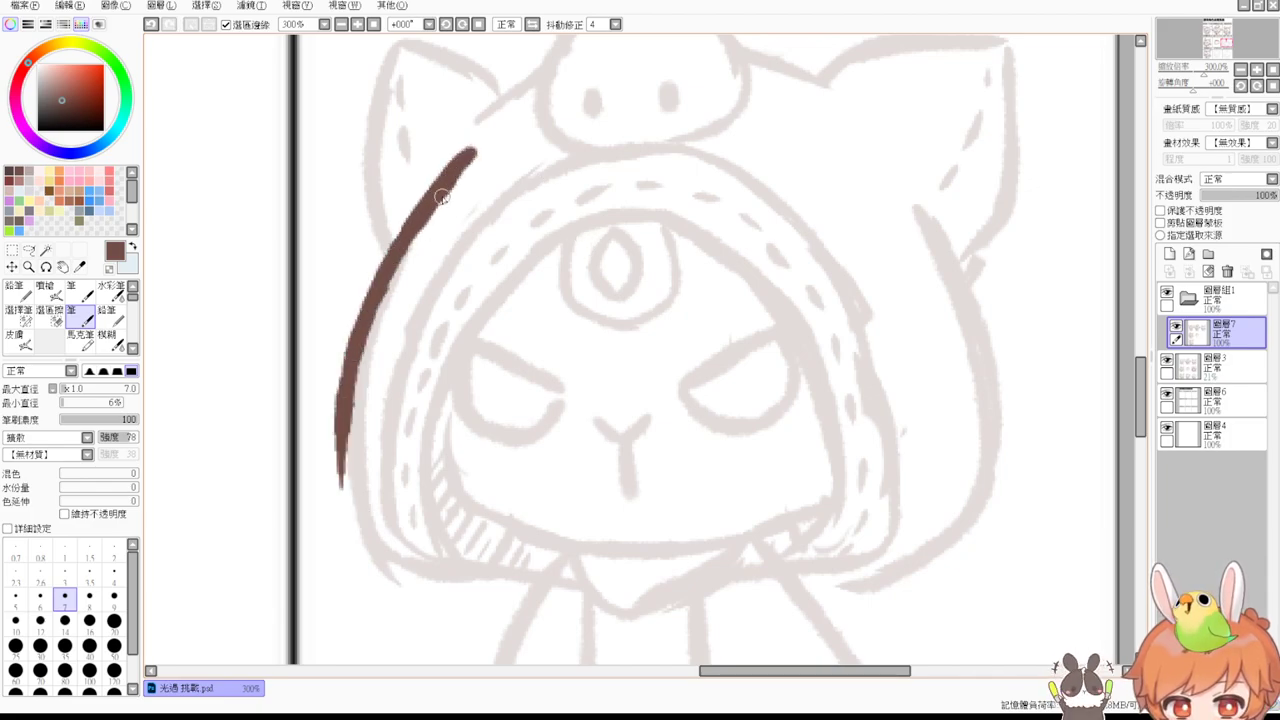
{"action": "key", "text": "ctrl+z"}
{"action": "left_click_drag", "start_coordinate": [452, 172], "coordinate": [396, 560]}
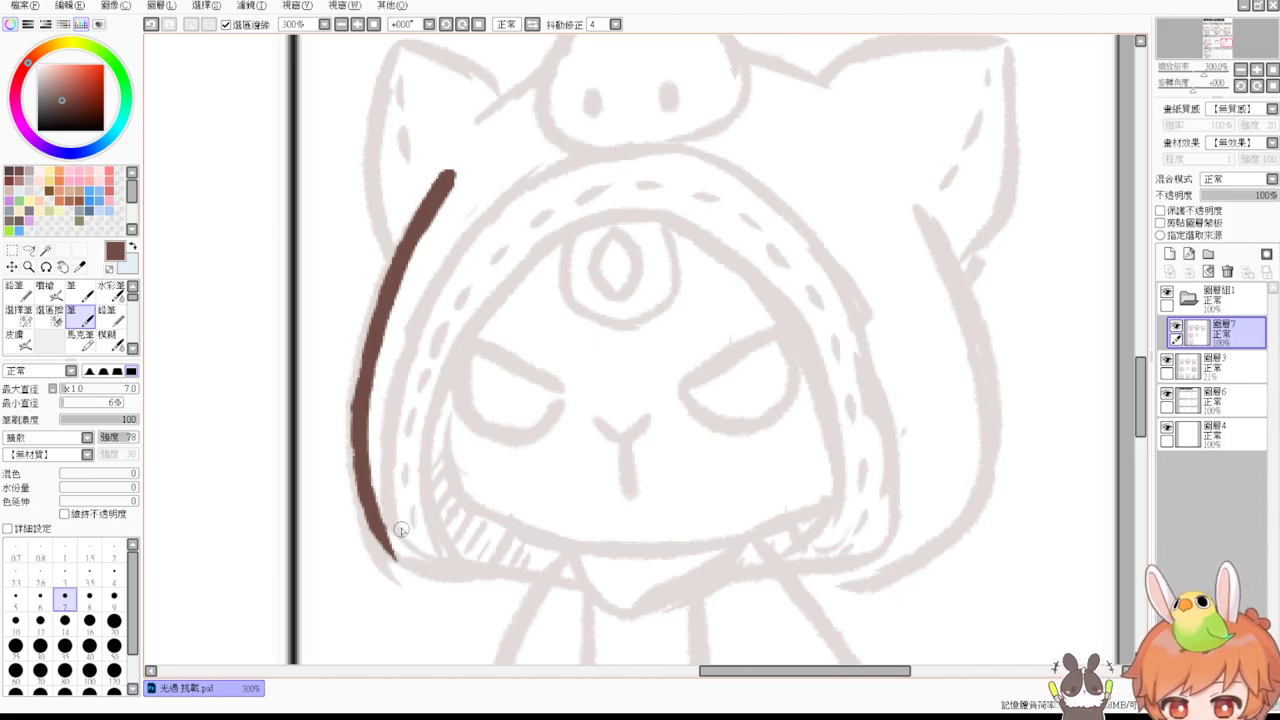
{"action": "mouse_move", "coordinate": [369, 499]}
{"action": "left_mouse_down"}
{"action": "mouse_move", "coordinate": [448, 568]}
{"action": "mouse_move", "coordinate": [512, 570]}
{"action": "left_mouse_up"}
{"action": "key", "text": "ctrl+z"}
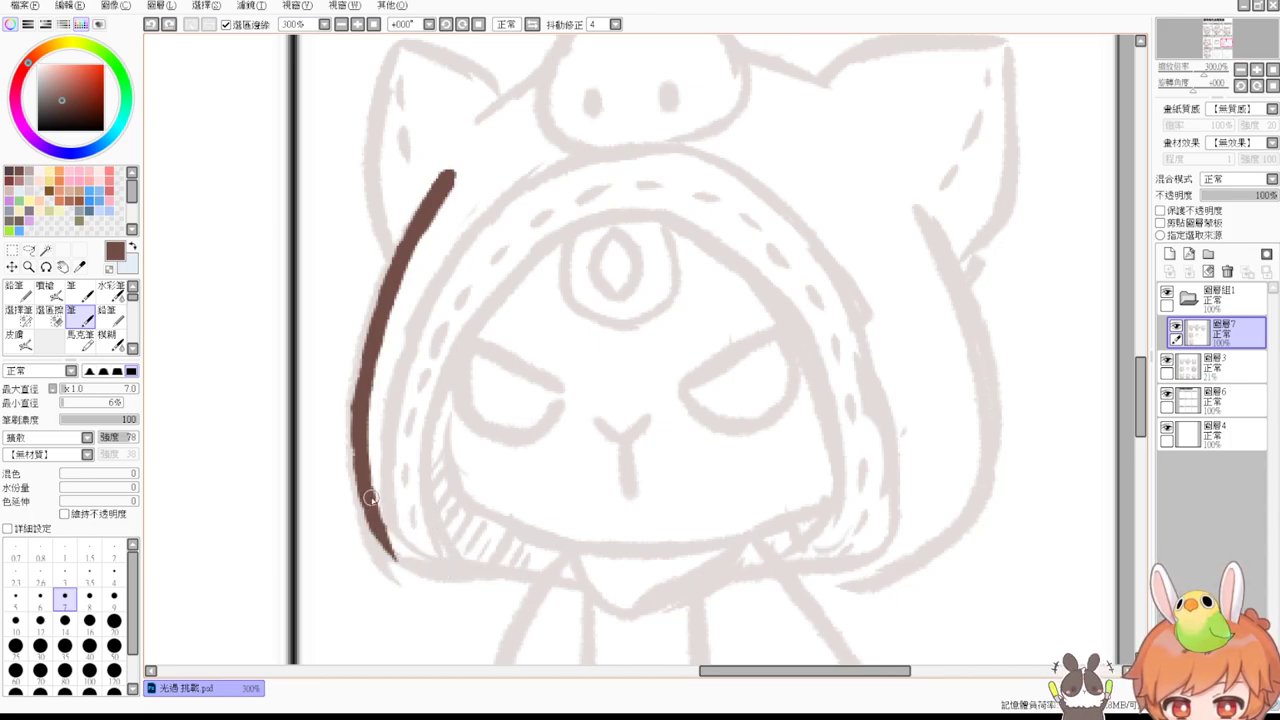
{"action": "left_click_drag", "start_coordinate": [369, 498], "coordinate": [569, 572]}
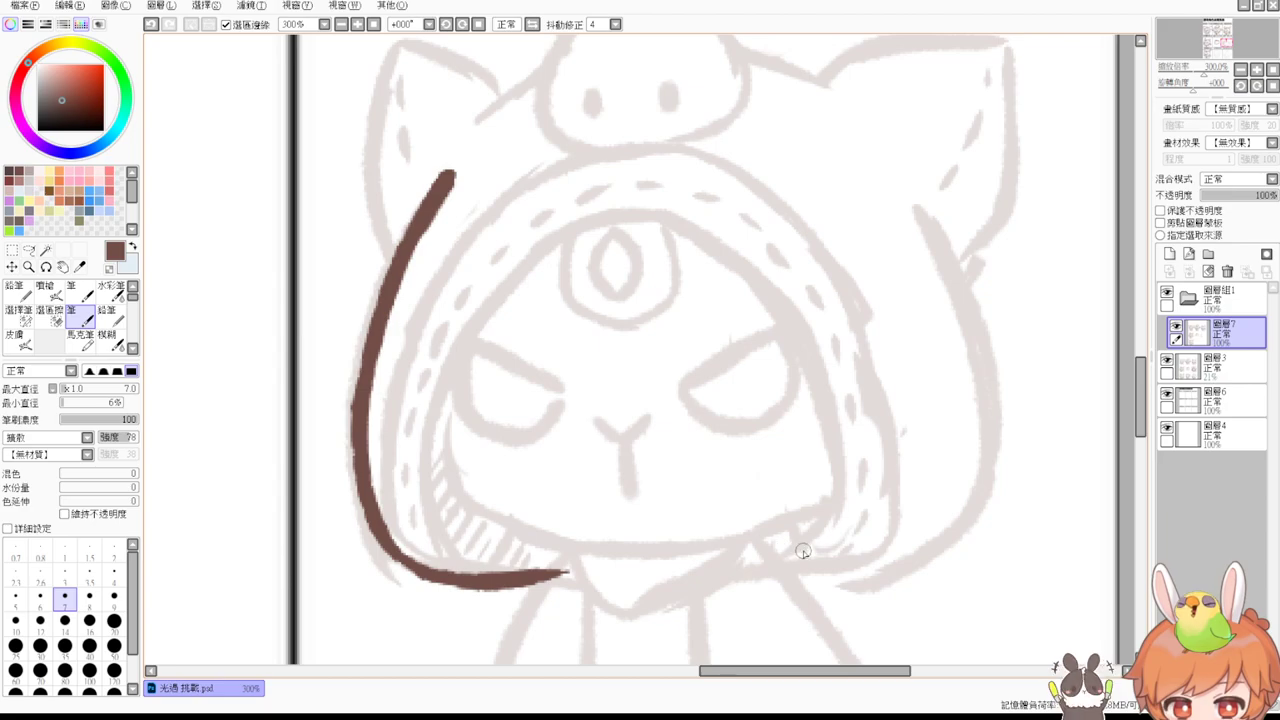
{"action": "left_click_drag", "start_coordinate": [810, 557], "coordinate": [751, 467]}
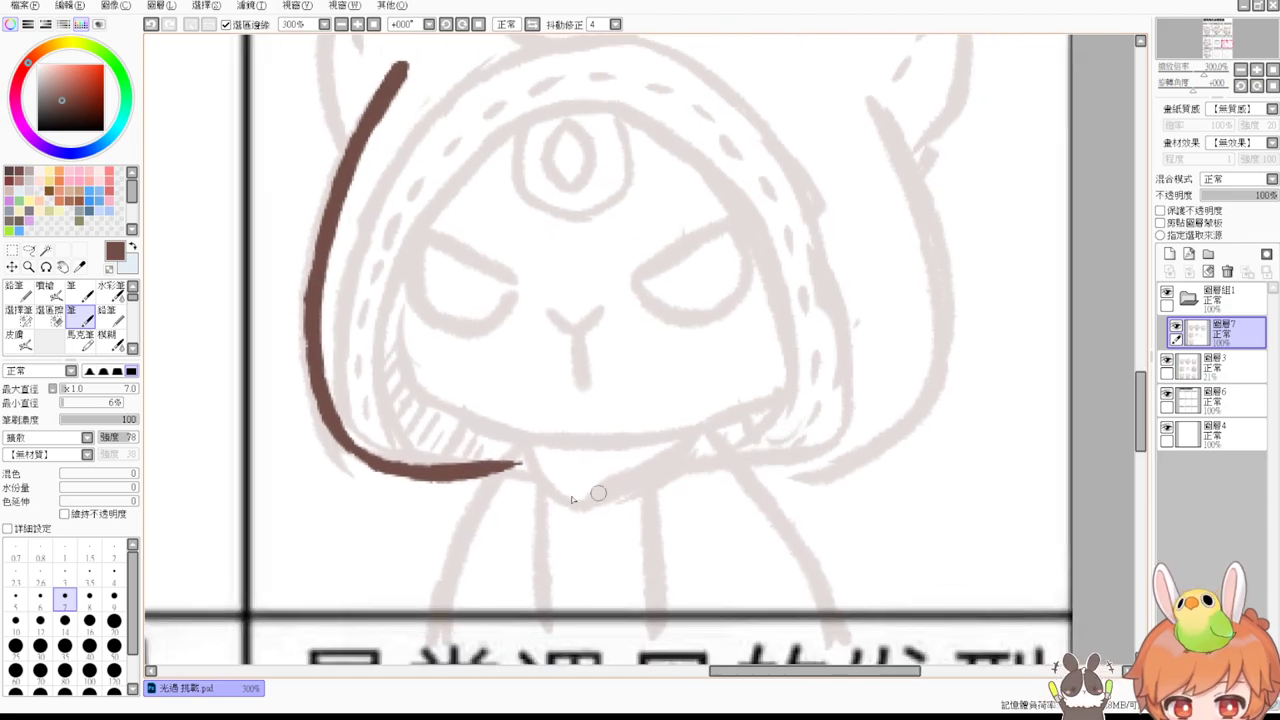
{"action": "left_click_drag", "start_coordinate": [500, 467], "coordinate": [547, 485]}
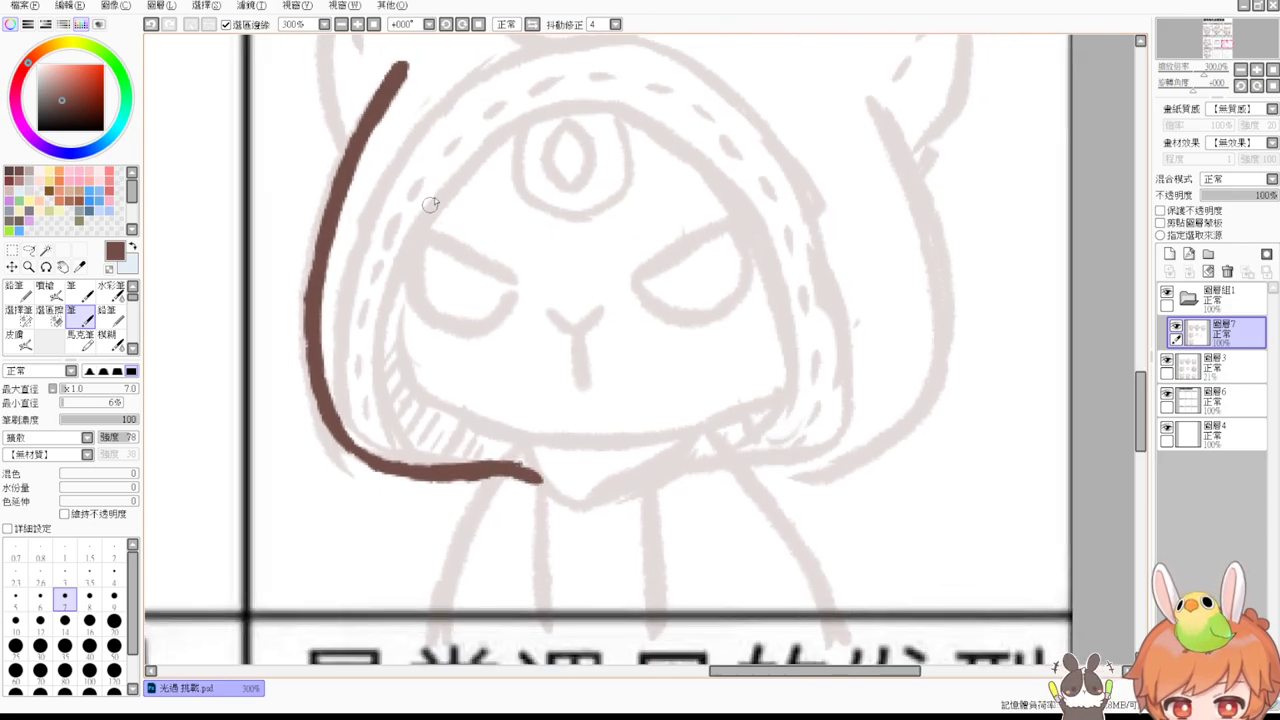
Step: Ink the arched face opening of the sixth character's hood down both sides of the face
{"action": "mouse_move", "coordinate": [575, 104]}
{"action": "left_mouse_down"}
{"action": "mouse_move", "coordinate": [392, 262]}
{"action": "mouse_move", "coordinate": [418, 434]}
{"action": "left_mouse_up"}
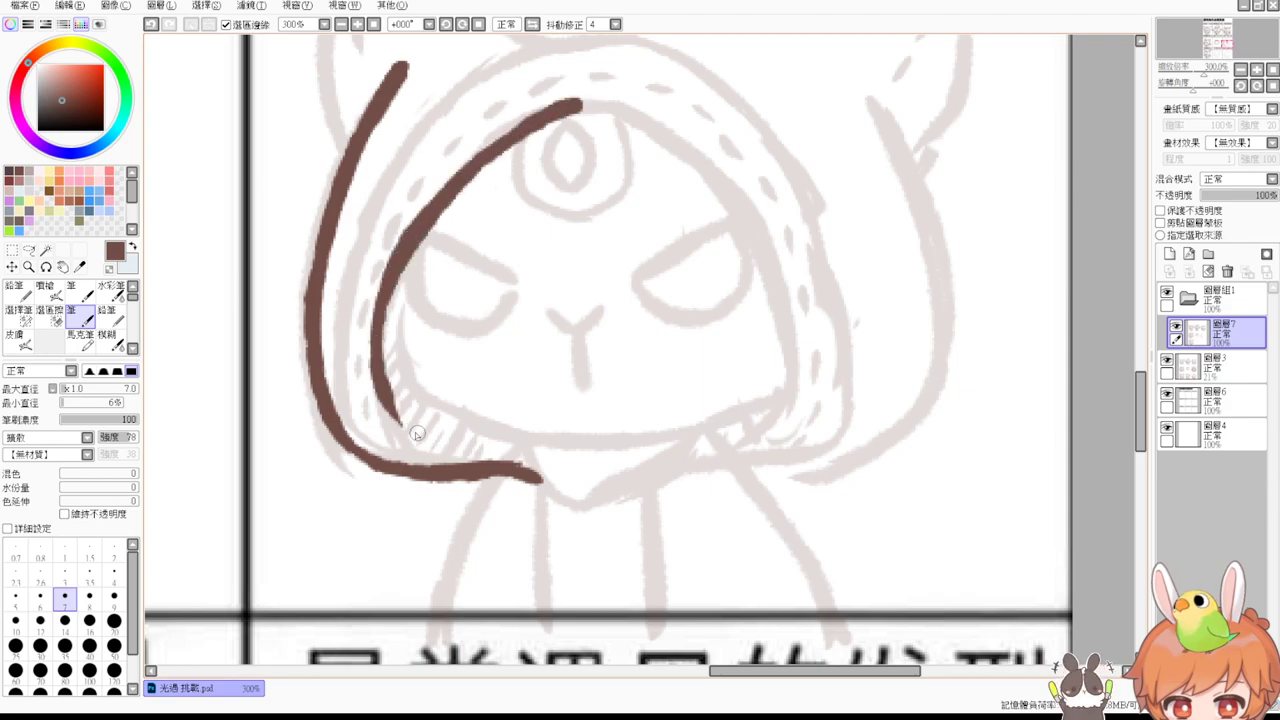
{"action": "left_click_drag", "start_coordinate": [381, 378], "coordinate": [417, 420]}
{"action": "mouse_move", "coordinate": [600, 106]}
{"action": "left_mouse_down"}
{"action": "mouse_move", "coordinate": [756, 244]}
{"action": "mouse_move", "coordinate": [786, 333]}
{"action": "mouse_move", "coordinate": [728, 458]}
{"action": "left_mouse_up"}
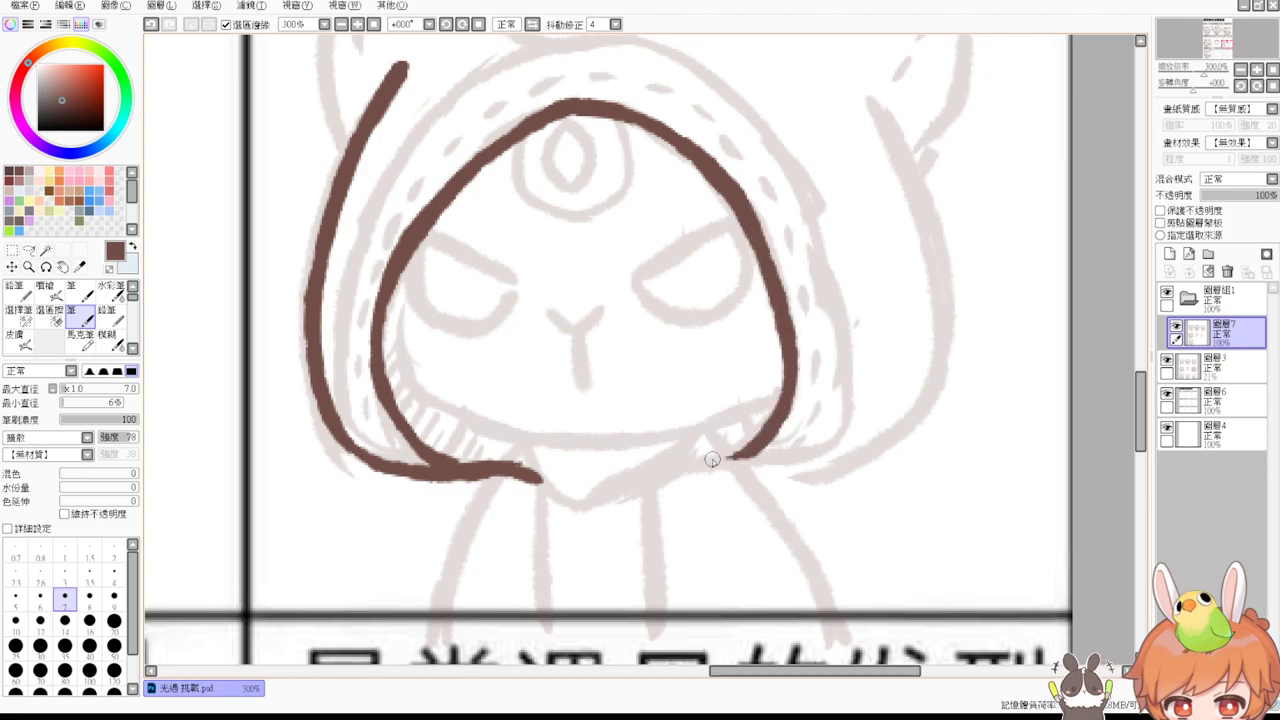
Step: Ink the hood's lower right edge from the neck and its right outer side up to the ear
{"action": "mouse_move", "coordinate": [646, 484]}
{"action": "left_mouse_down"}
{"action": "mouse_move", "coordinate": [636, 488]}
{"action": "mouse_move", "coordinate": [808, 462]}
{"action": "left_mouse_up"}
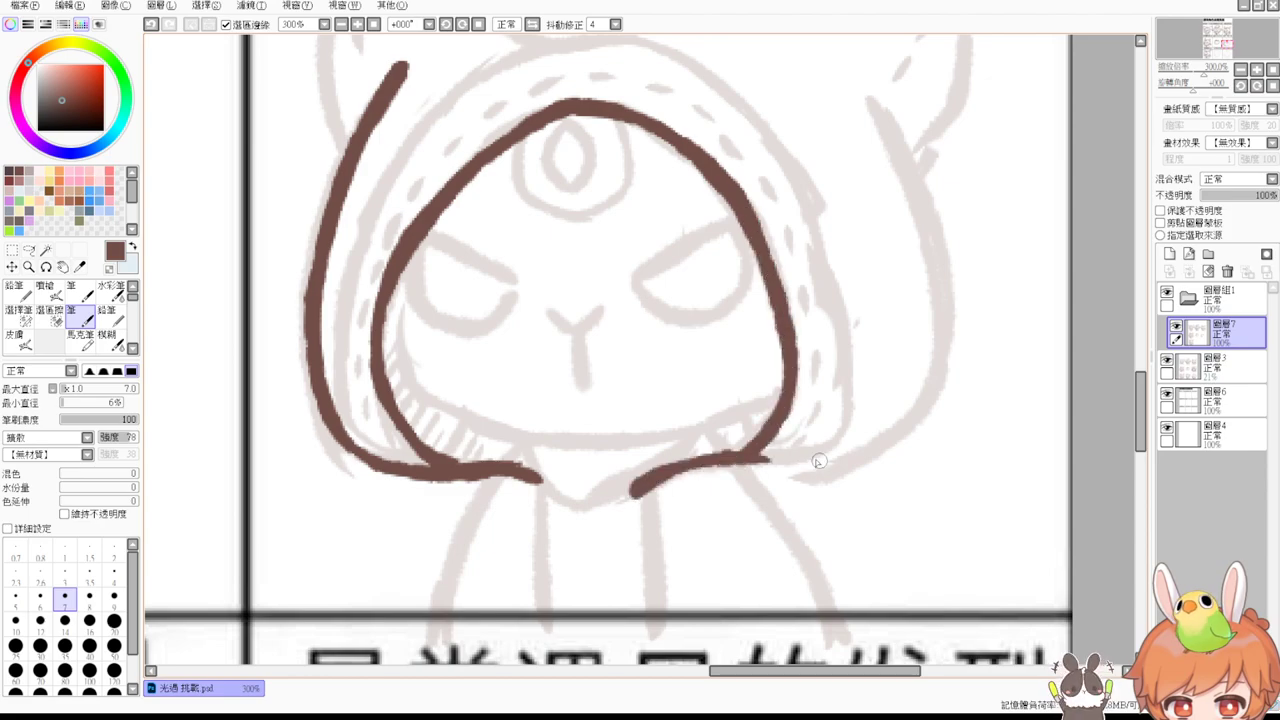
{"action": "key", "text": "ctrl+z"}
{"action": "left_click_drag", "start_coordinate": [636, 494], "coordinate": [850, 467]}
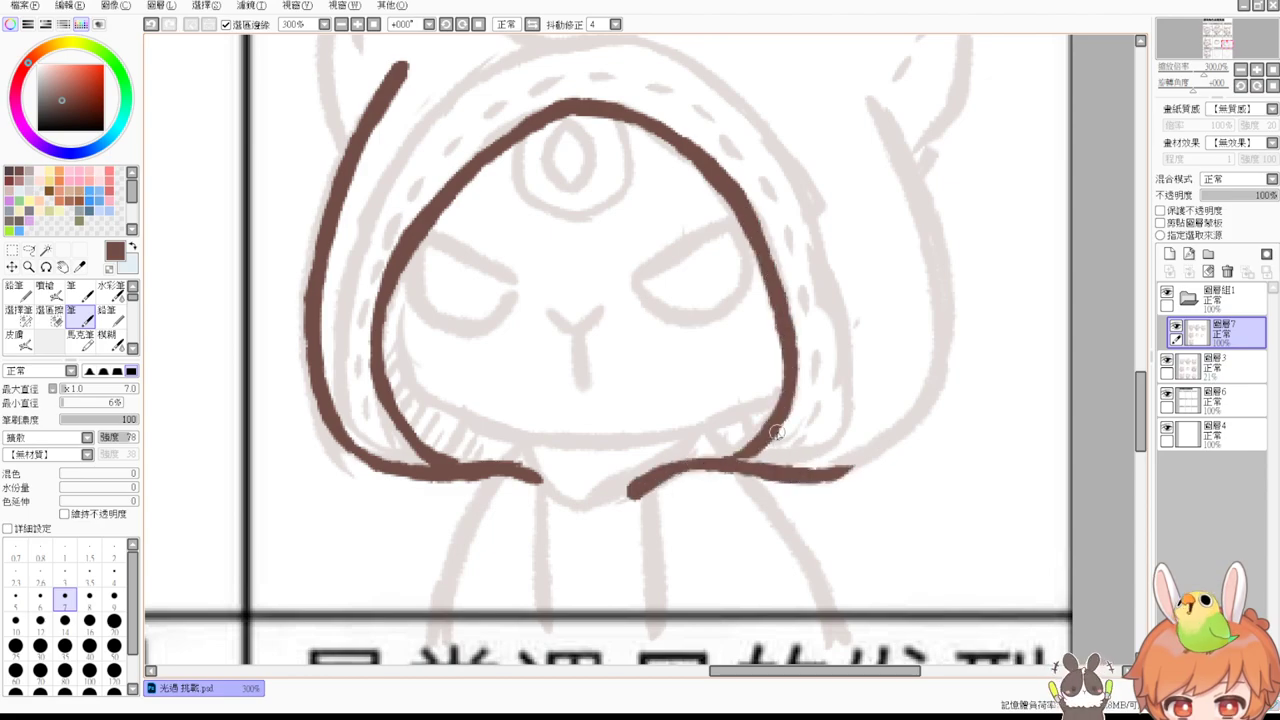
{"action": "left_click_drag", "start_coordinate": [939, 250], "coordinate": [904, 361]}
{"action": "left_click_drag", "start_coordinate": [843, 224], "coordinate": [924, 474]}
{"action": "mouse_move", "coordinate": [918, 412]}
{"action": "left_mouse_down"}
{"action": "mouse_move", "coordinate": [845, 568]}
{"action": "mouse_move", "coordinate": [806, 588]}
{"action": "left_mouse_up"}
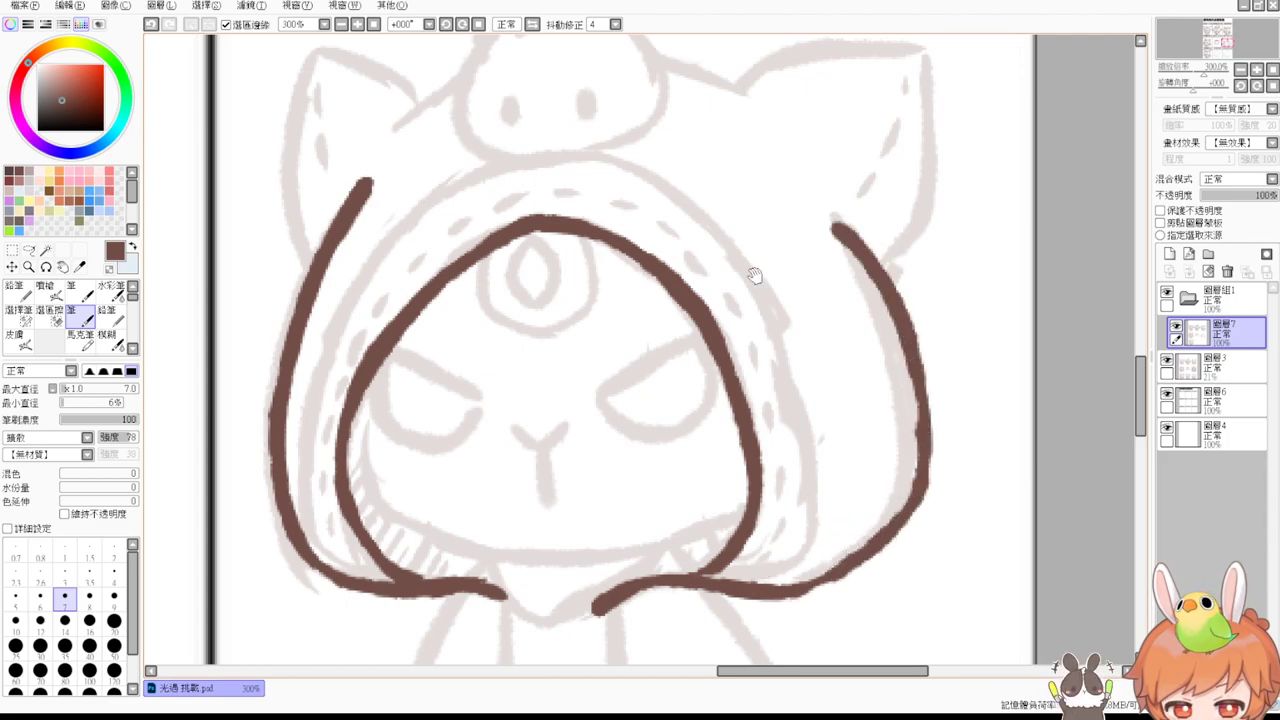
Step: Ink the hood's pointed left ear with a curved outer side and a short sloping top edge
{"action": "scroll", "coordinate": [800, 383], "scroll_direction": "up", "scroll_amount": 3}
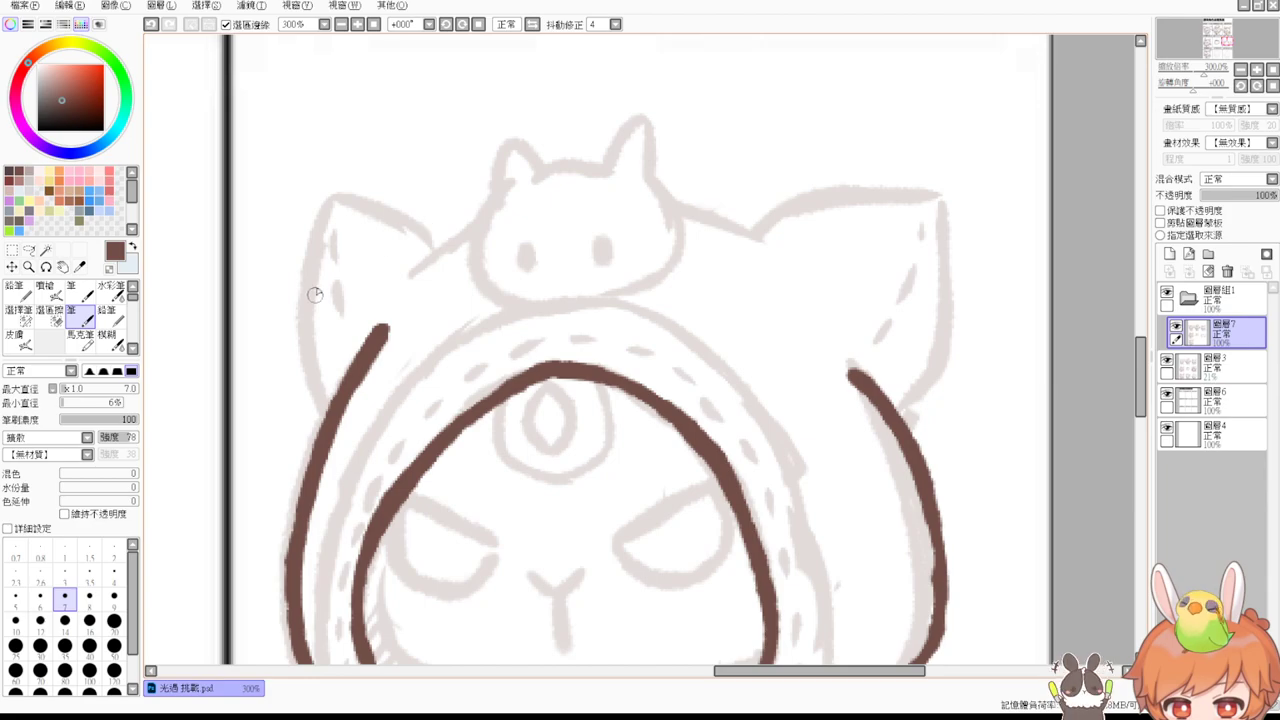
{"action": "left_click_drag", "start_coordinate": [331, 199], "coordinate": [312, 398]}
{"action": "key", "text": "ctrl+z"}
{"action": "left_click_drag", "start_coordinate": [328, 207], "coordinate": [322, 418]}
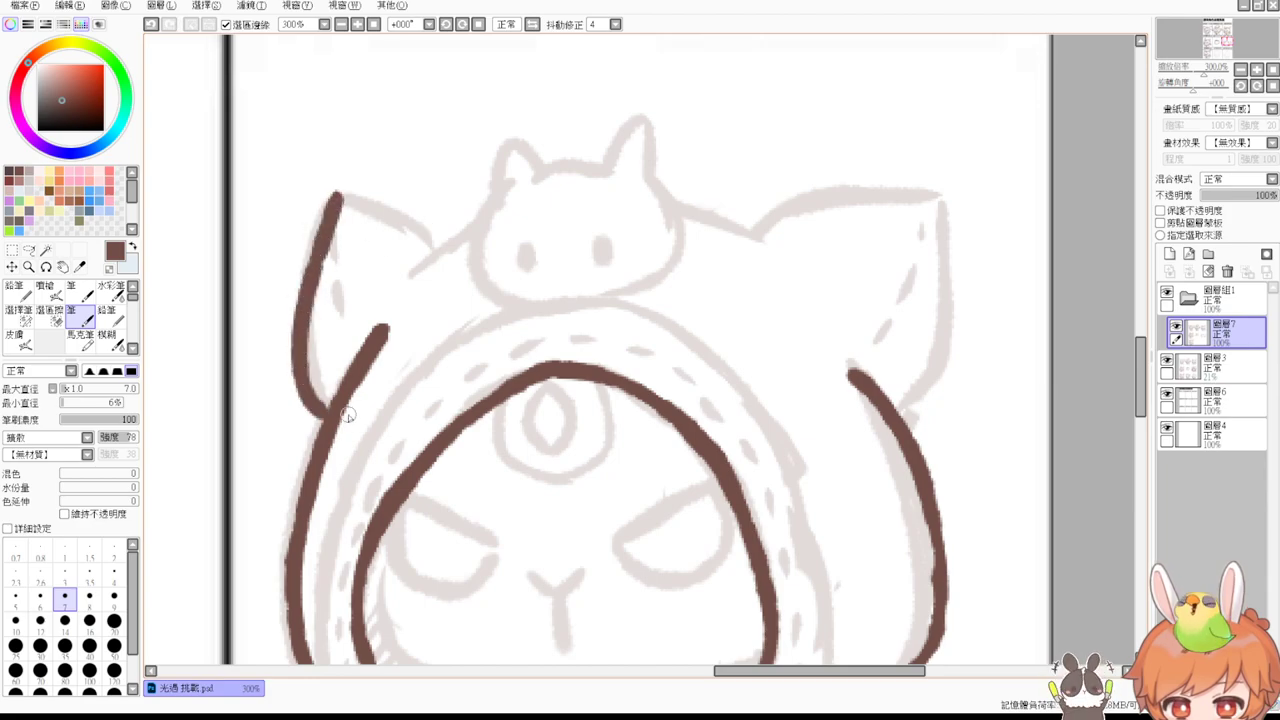
{"action": "left_click_drag", "start_coordinate": [335, 194], "coordinate": [436, 238]}
{"action": "key", "text": "ctrl+z"}
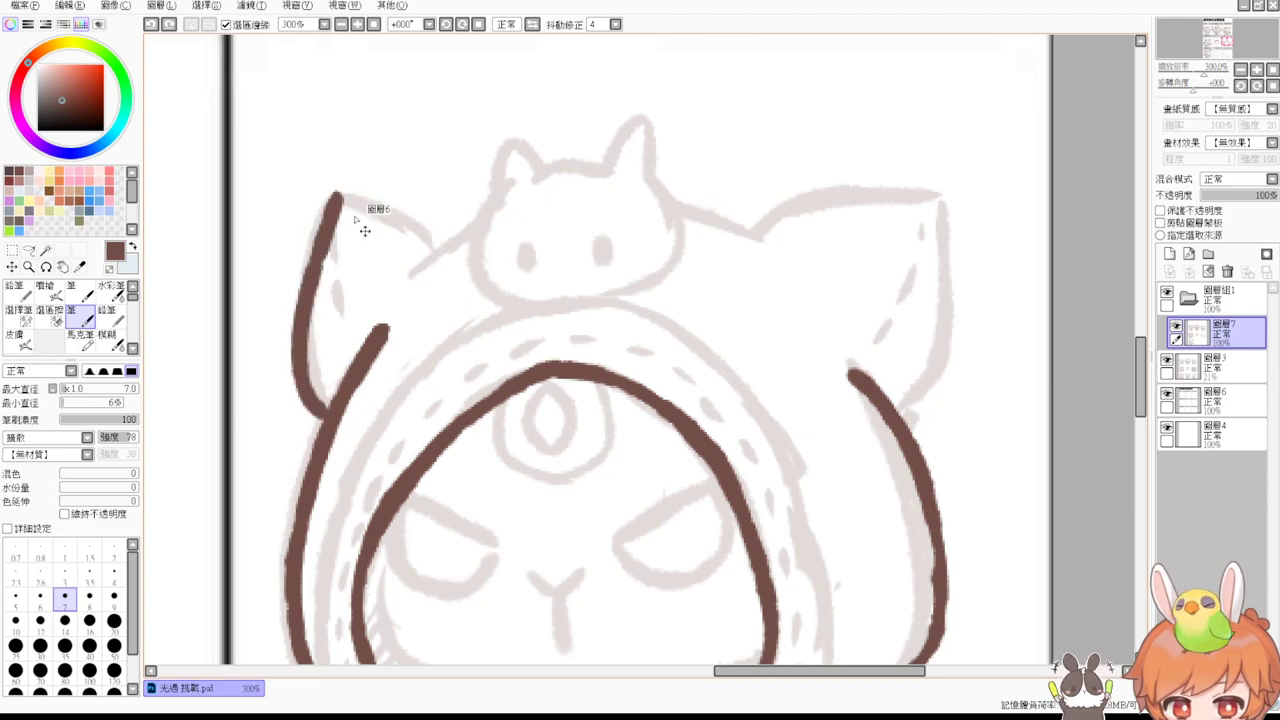
{"action": "key", "text": "ctrl+z"}
{"action": "left_click_drag", "start_coordinate": [333, 197], "coordinate": [322, 402]}
{"action": "key", "text": "ctrl+z"}
{"action": "mouse_move", "coordinate": [333, 202]}
{"action": "left_mouse_down"}
{"action": "mouse_move", "coordinate": [318, 243]}
{"action": "mouse_move", "coordinate": [322, 425]}
{"action": "left_mouse_up"}
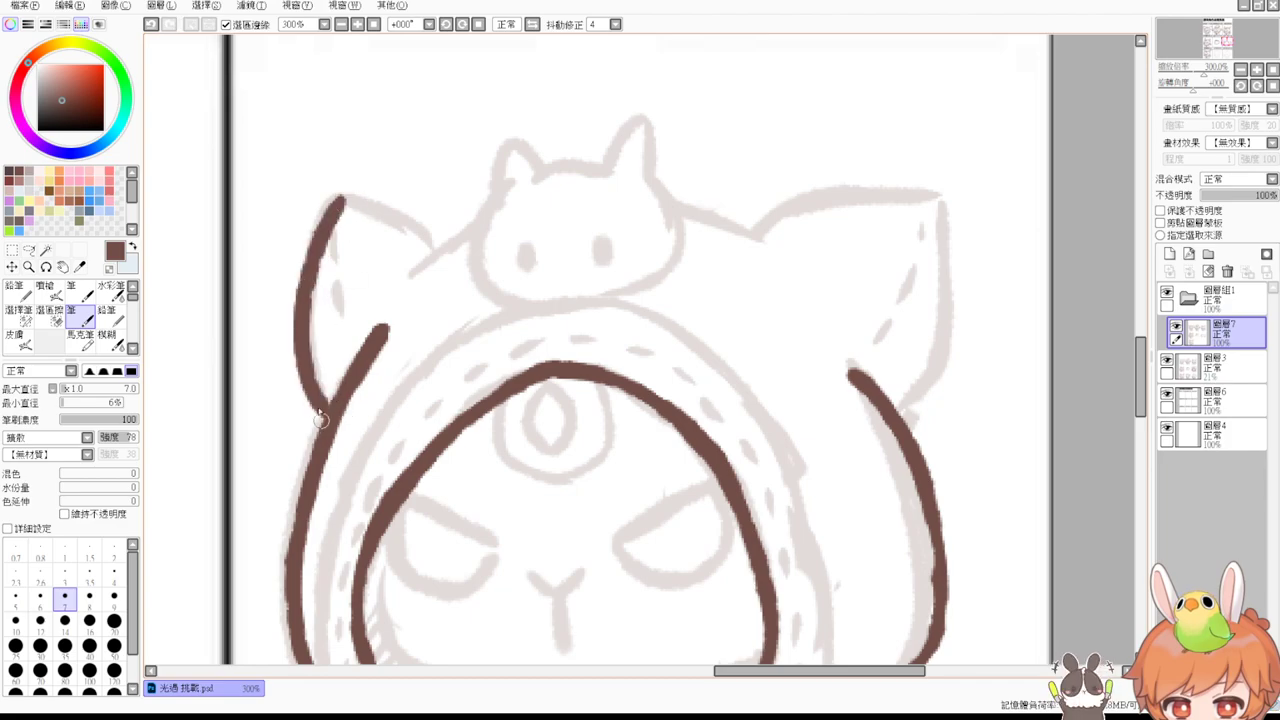
{"action": "left_click_drag", "start_coordinate": [342, 200], "coordinate": [434, 254]}
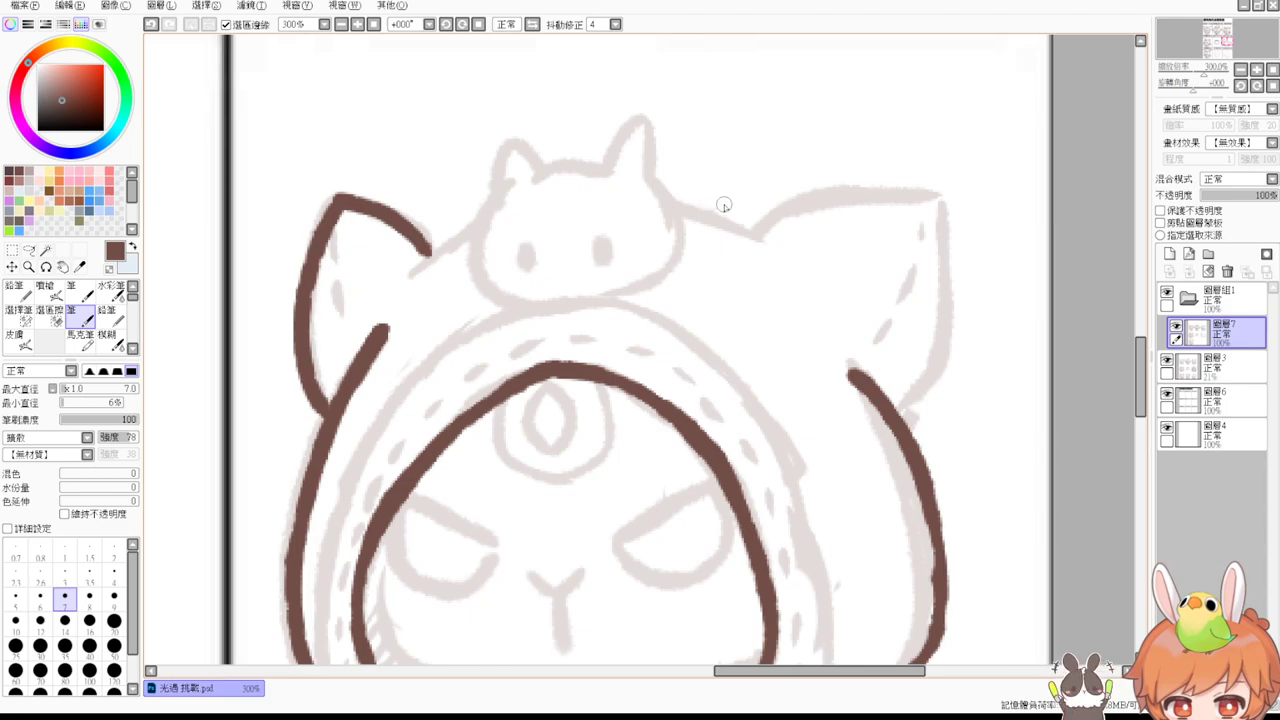
Step: Ink the rounded sides and base of the small creature sitting on top of the sixth character's hood
{"action": "left_click_drag", "start_coordinate": [500, 191], "coordinate": [532, 305]}
{"action": "key", "text": "ctrl+z"}
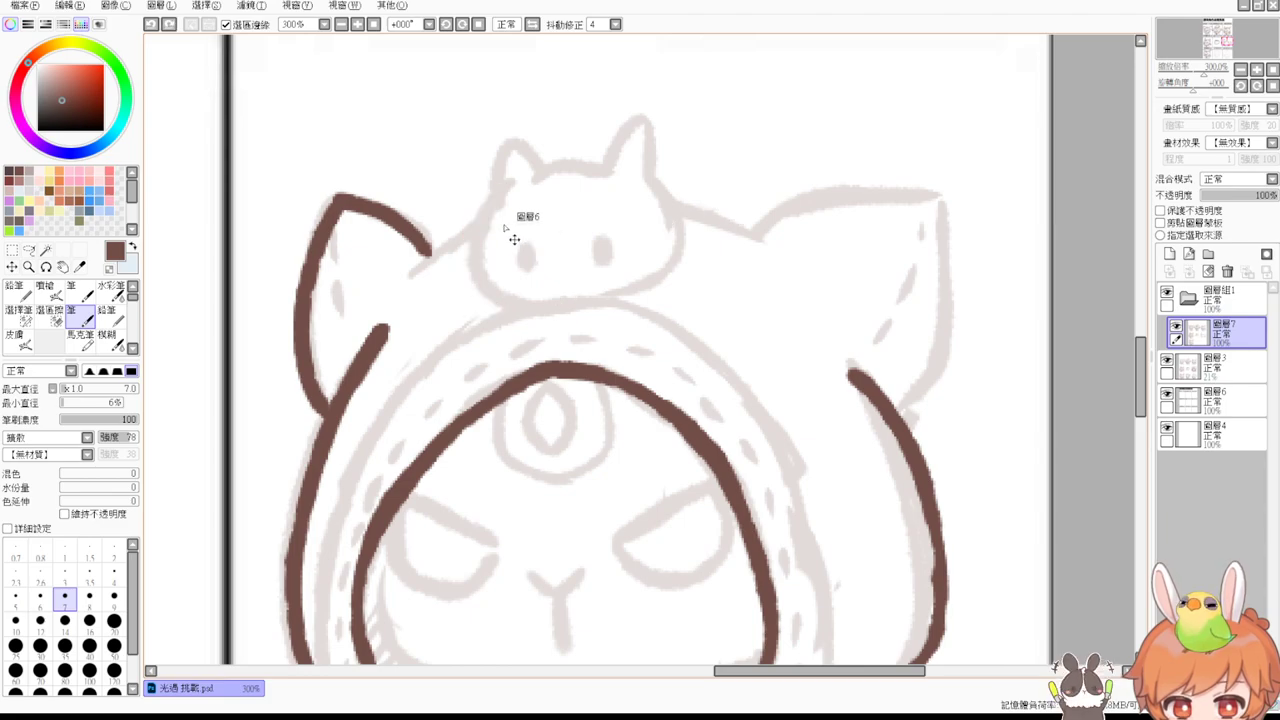
{"action": "left_click_drag", "start_coordinate": [505, 195], "coordinate": [535, 305]}
{"action": "left_click_drag", "start_coordinate": [638, 187], "coordinate": [598, 303]}
{"action": "mouse_move", "coordinate": [503, 290]}
{"action": "left_mouse_down"}
{"action": "mouse_move", "coordinate": [591, 298]}
{"action": "mouse_move", "coordinate": [631, 286]}
{"action": "left_mouse_up"}
{"action": "key", "text": "ctrl+z"}
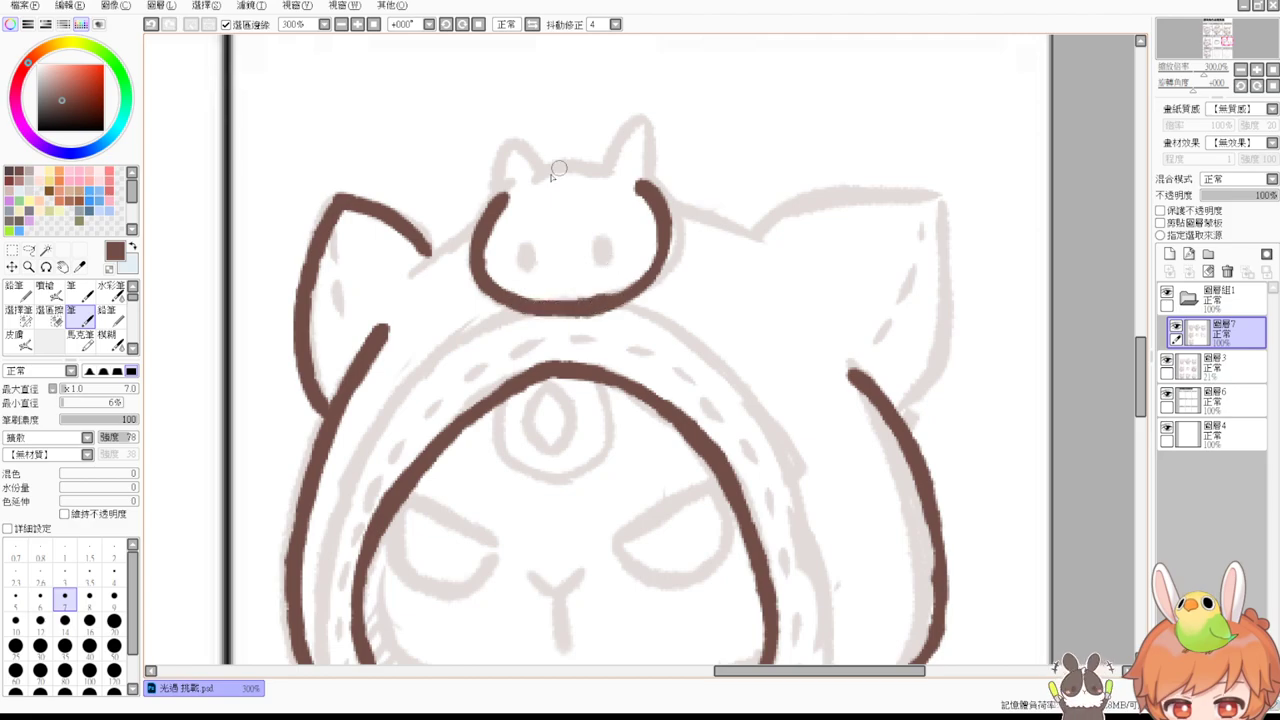
Step: Ink the small creature's head top and two pointed ears, and fill in its two oval eyes
{"action": "mouse_move", "coordinate": [531, 181]}
{"action": "left_mouse_down"}
{"action": "mouse_move", "coordinate": [604, 168]}
{"action": "mouse_move", "coordinate": [597, 176]}
{"action": "left_mouse_up"}
{"action": "key", "text": "ctrl+z"}
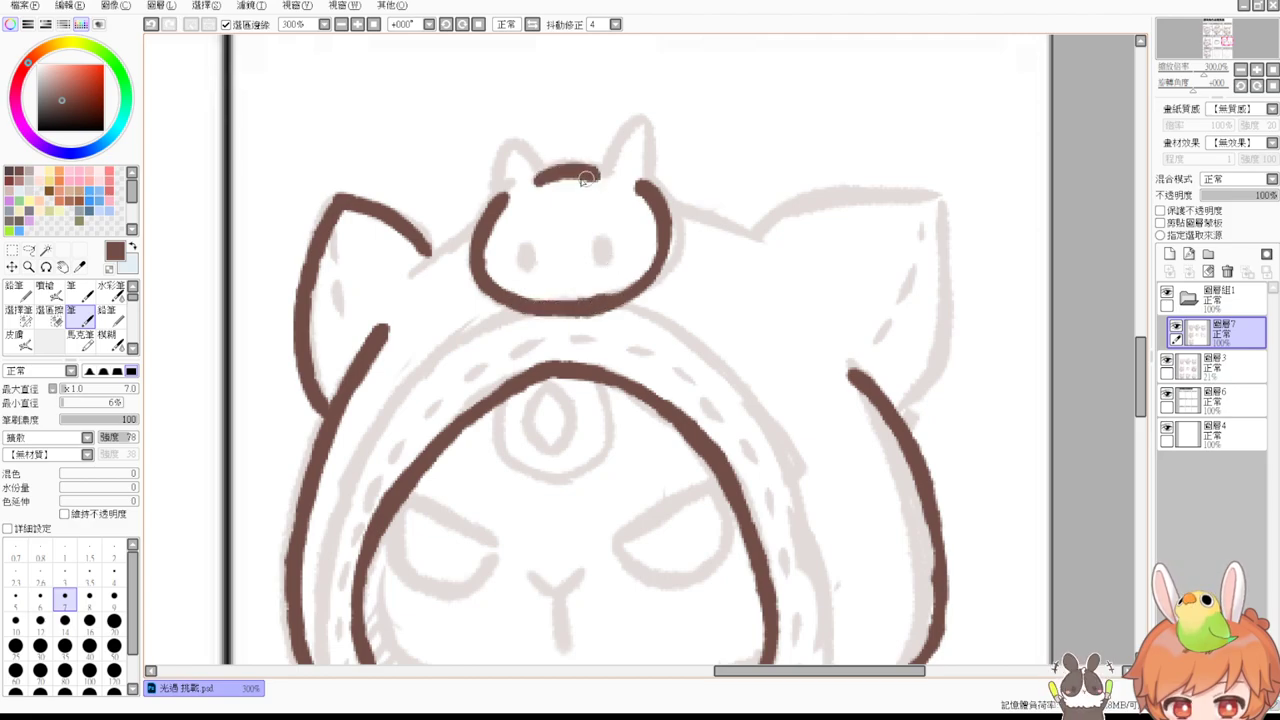
{"action": "mouse_move", "coordinate": [499, 200]}
{"action": "left_mouse_down"}
{"action": "mouse_move", "coordinate": [533, 157]}
{"action": "mouse_move", "coordinate": [546, 174]}
{"action": "mouse_move", "coordinate": [496, 174]}
{"action": "mouse_move", "coordinate": [555, 168]}
{"action": "mouse_move", "coordinate": [636, 124]}
{"action": "mouse_move", "coordinate": [653, 172]}
{"action": "left_mouse_up"}
{"action": "key", "text": "ctrl+z"}
{"action": "key", "text": "ctrl+z"}
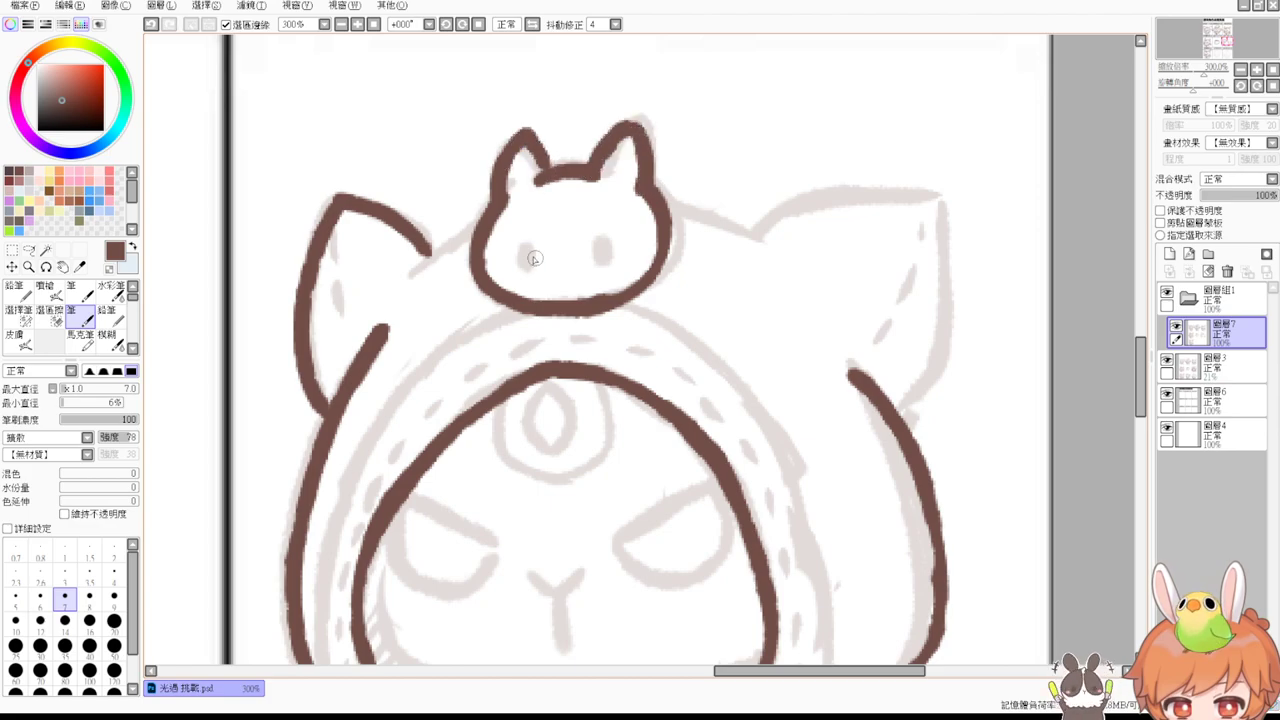
{"action": "left_click_drag", "start_coordinate": [524, 243], "coordinate": [524, 268]}
{"action": "left_click_drag", "start_coordinate": [600, 240], "coordinate": [602, 266]}
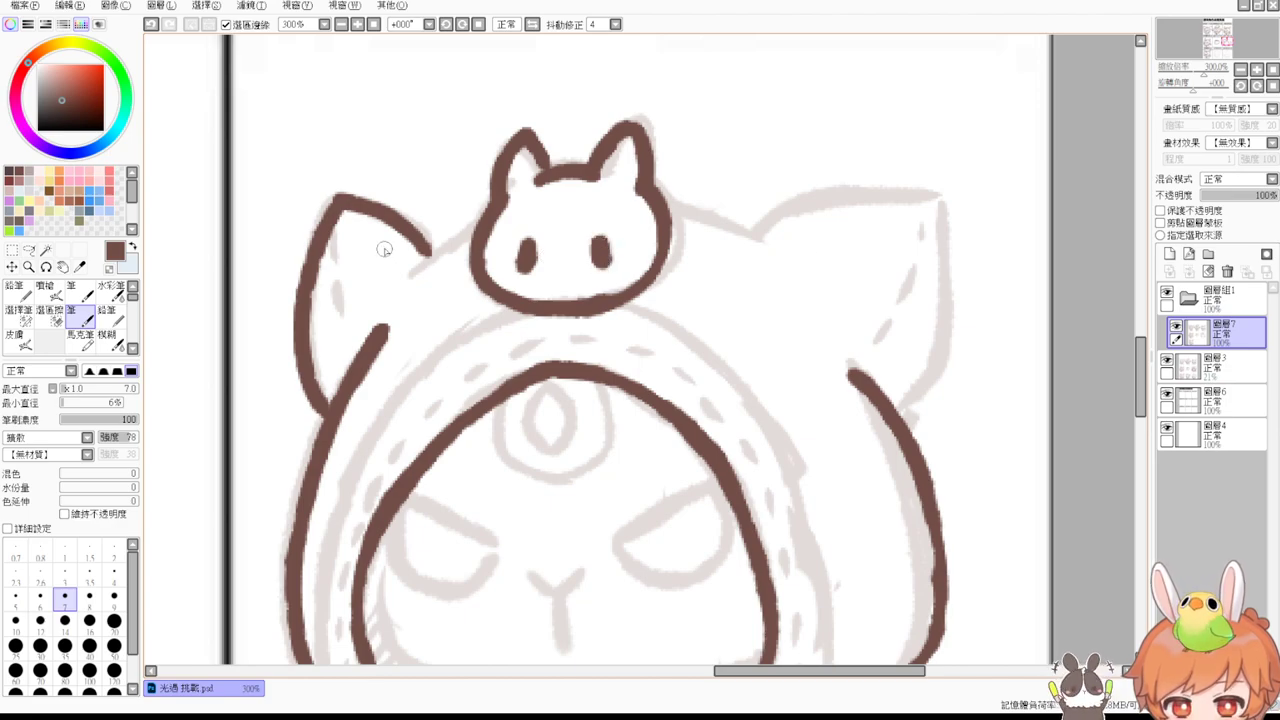
Step: Ink the hood's upper edge on both sides of the small creature, sloping down to the hood's ears
{"action": "left_click_drag", "start_coordinate": [405, 281], "coordinate": [478, 242]}
{"action": "key", "text": "ctrl+z"}
{"action": "mouse_move", "coordinate": [398, 297]}
{"action": "left_mouse_down"}
{"action": "mouse_move", "coordinate": [473, 243]}
{"action": "mouse_move", "coordinate": [432, 276]}
{"action": "left_mouse_up"}
{"action": "left_click_drag", "start_coordinate": [671, 232], "coordinate": [740, 262]}
{"action": "key", "text": "ctrl+z"}
{"action": "left_click_drag", "start_coordinate": [664, 232], "coordinate": [736, 272]}
{"action": "key", "text": "ctrl+z"}
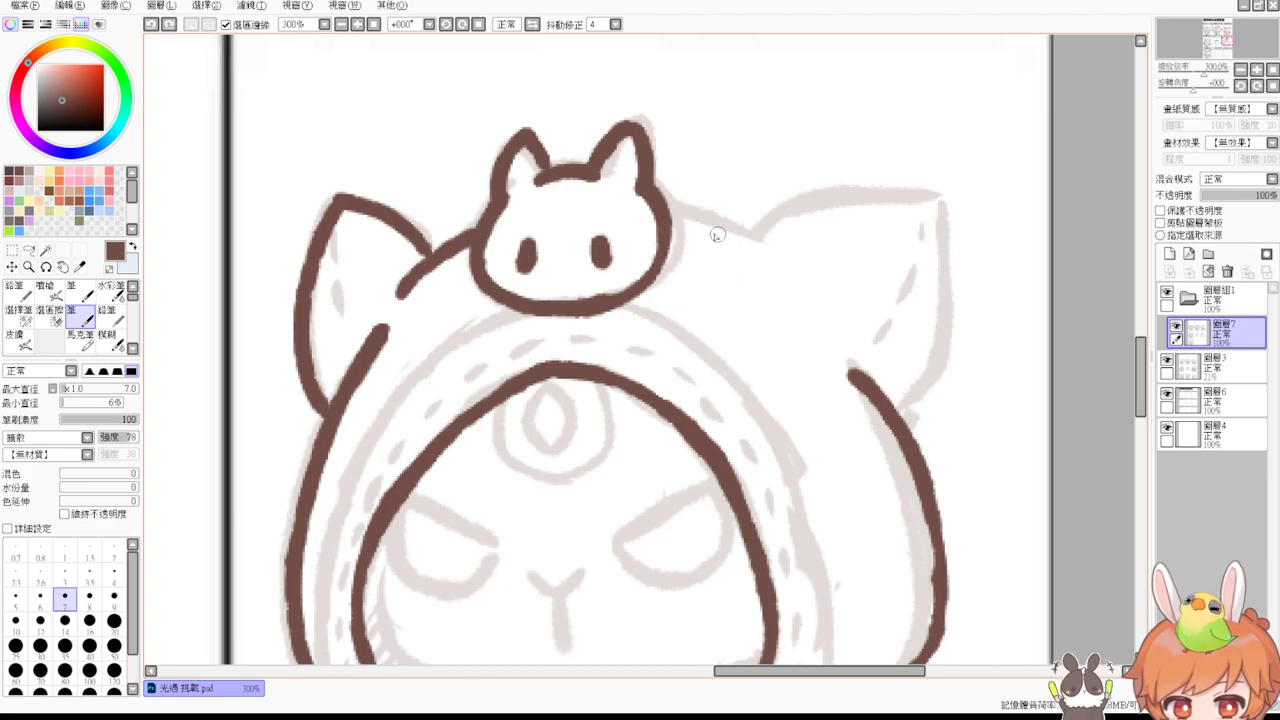
{"action": "left_click_drag", "start_coordinate": [663, 232], "coordinate": [754, 268]}
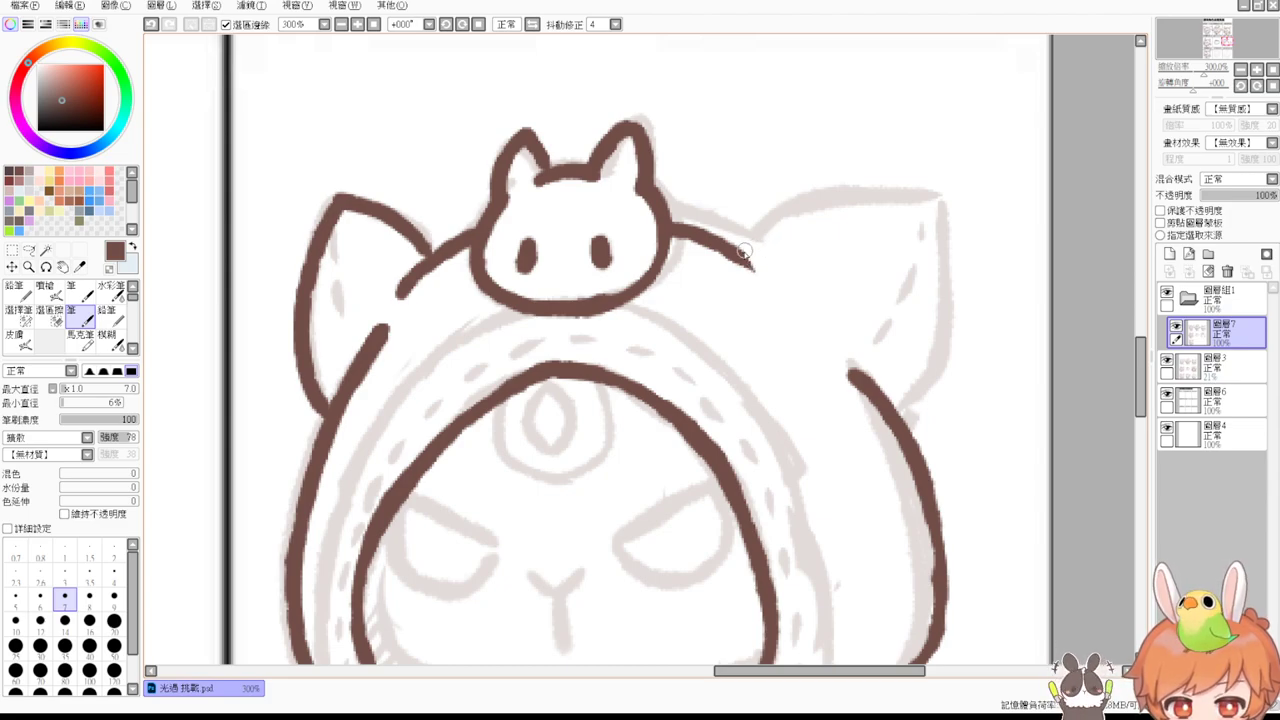
Step: Ink the hood's large right ear and add a column of short stitch marks inside both ears
{"action": "mouse_move", "coordinate": [741, 260]}
{"action": "left_mouse_down"}
{"action": "mouse_move", "coordinate": [892, 212]}
{"action": "mouse_move", "coordinate": [880, 380]}
{"action": "left_mouse_up"}
{"action": "key", "text": "ctrl+z"}
{"action": "left_click_drag", "start_coordinate": [898, 212], "coordinate": [893, 407]}
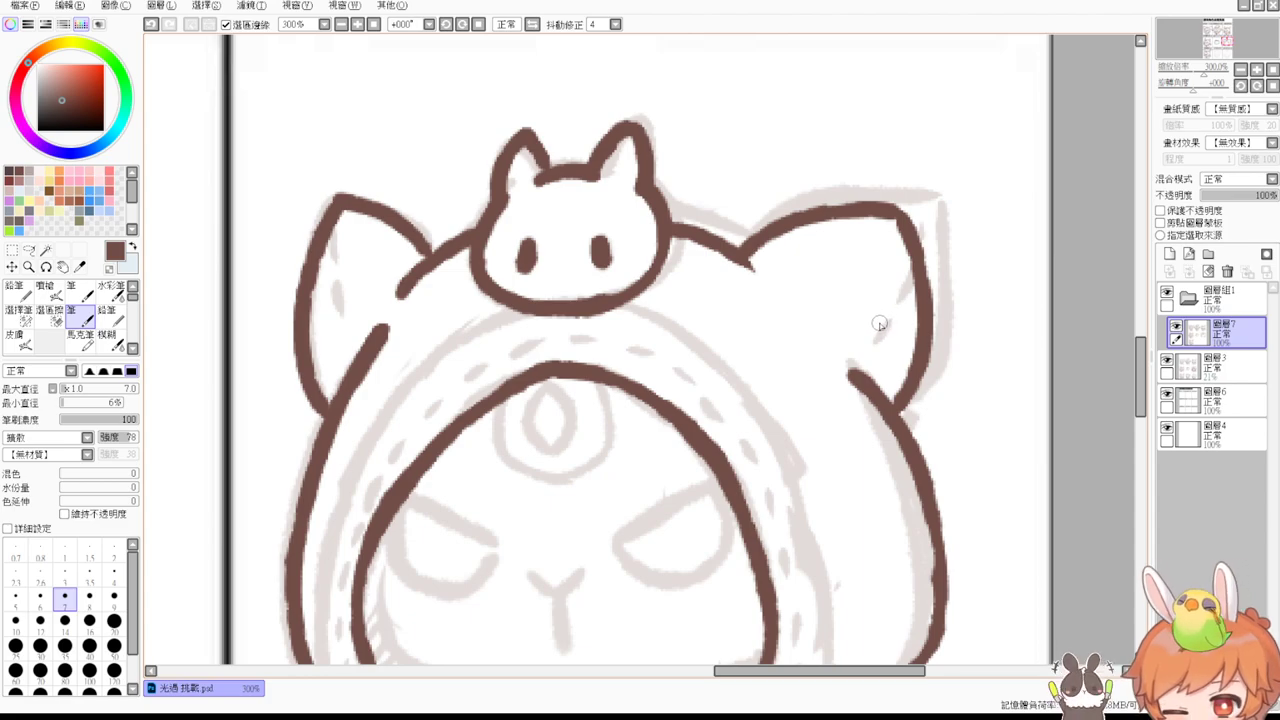
{"action": "left_click_drag", "start_coordinate": [888, 372], "coordinate": [889, 302]}
{"action": "left_click_drag", "start_coordinate": [897, 171], "coordinate": [884, 281]}
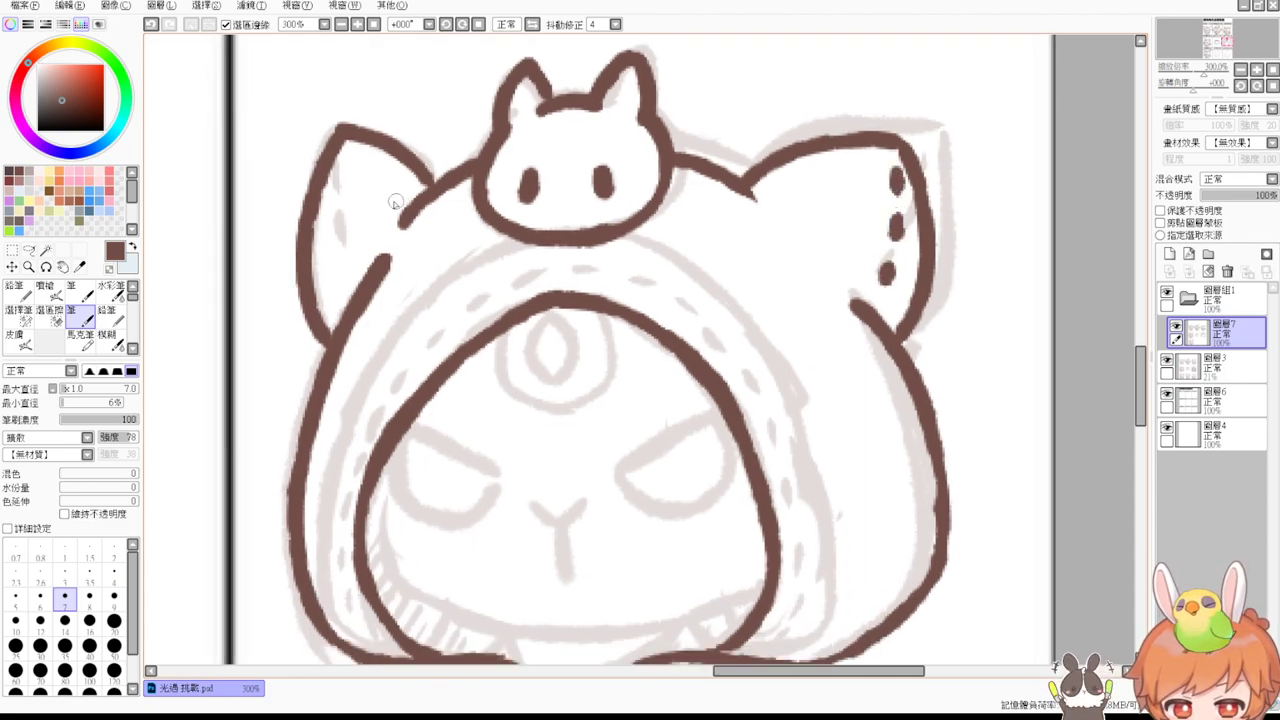
{"action": "left_click_drag", "start_coordinate": [337, 172], "coordinate": [343, 290]}
Step: Ink the round forehead ornament under the hood's face opening, with a small upright oval inside it
{"action": "left_click_drag", "start_coordinate": [781, 564], "coordinate": [789, 466]}
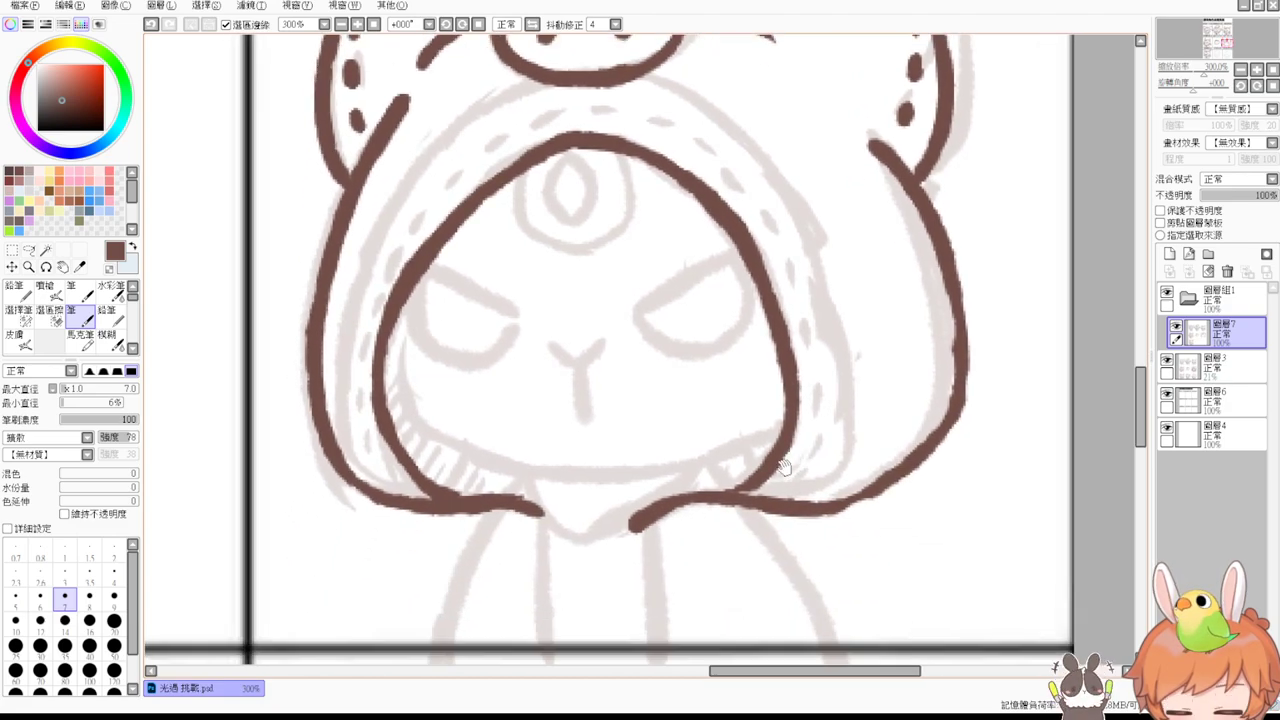
{"action": "left_click_drag", "start_coordinate": [522, 170], "coordinate": [594, 240]}
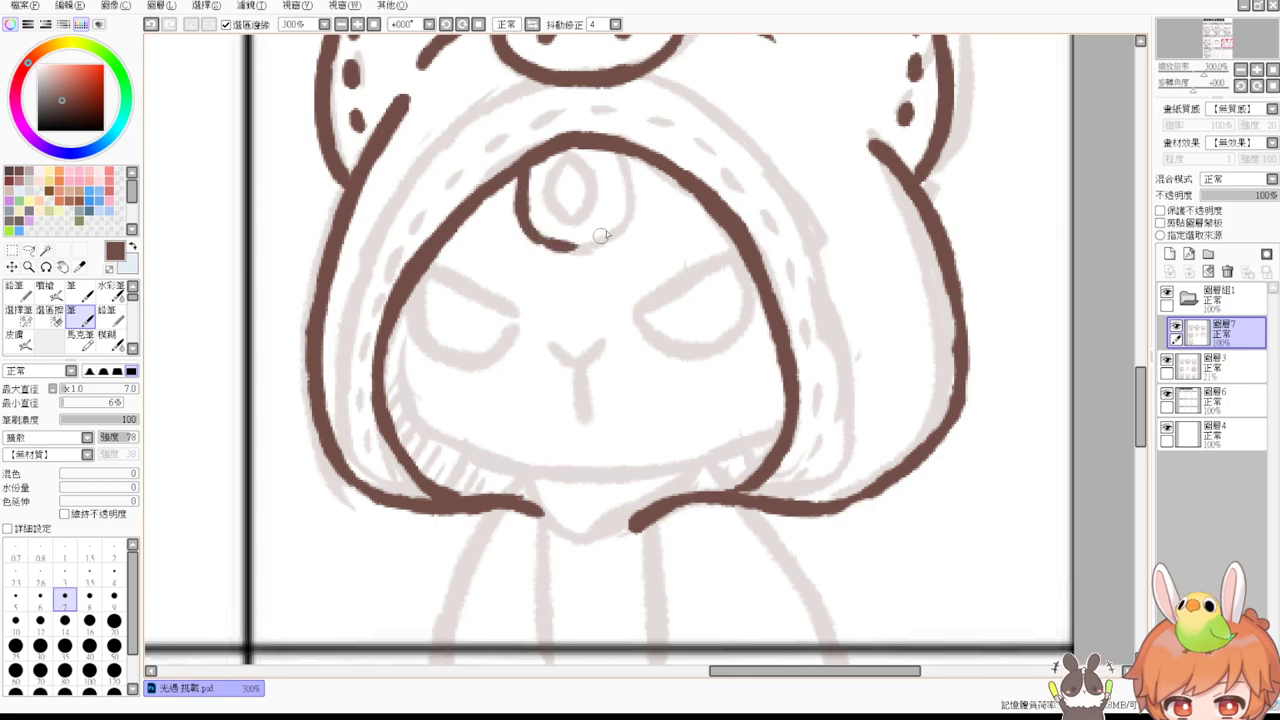
{"action": "mouse_move", "coordinate": [619, 156]}
{"action": "left_mouse_down"}
{"action": "mouse_move", "coordinate": [600, 238]}
{"action": "mouse_move", "coordinate": [578, 250]}
{"action": "left_mouse_up"}
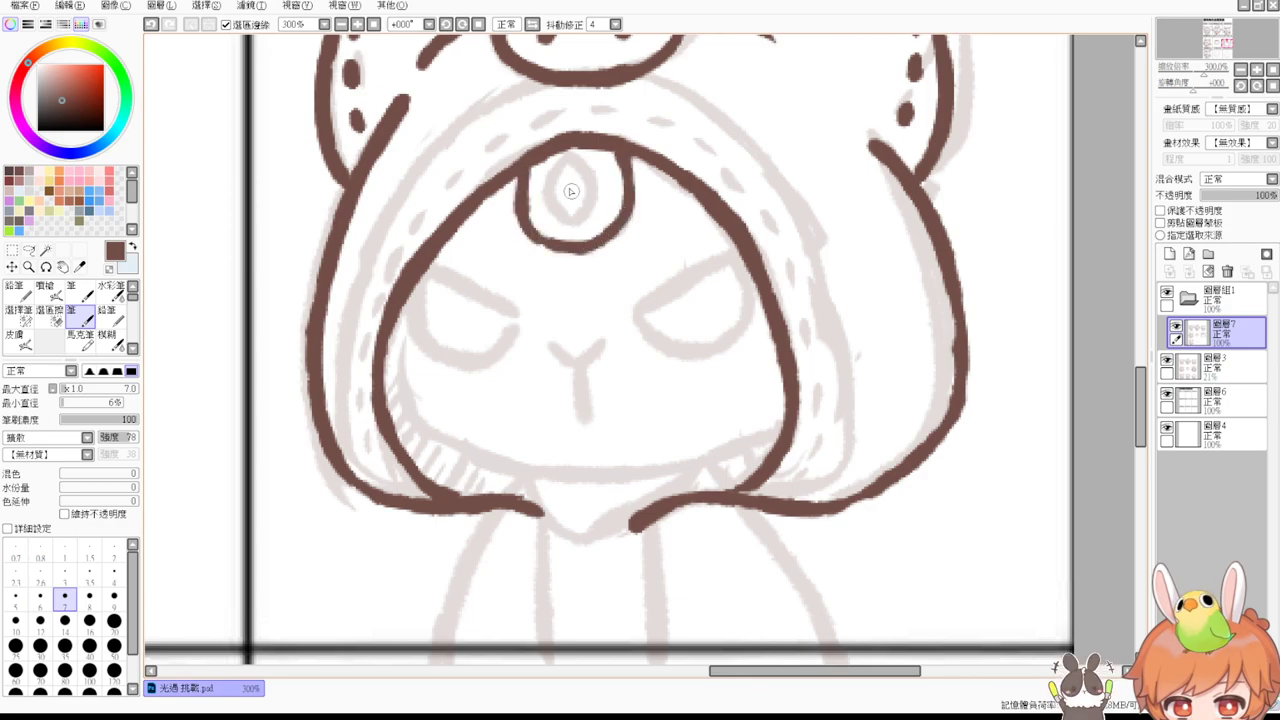
{"action": "left_click_drag", "start_coordinate": [568, 164], "coordinate": [582, 214]}
{"action": "left_click_drag", "start_coordinate": [569, 162], "coordinate": [575, 218]}
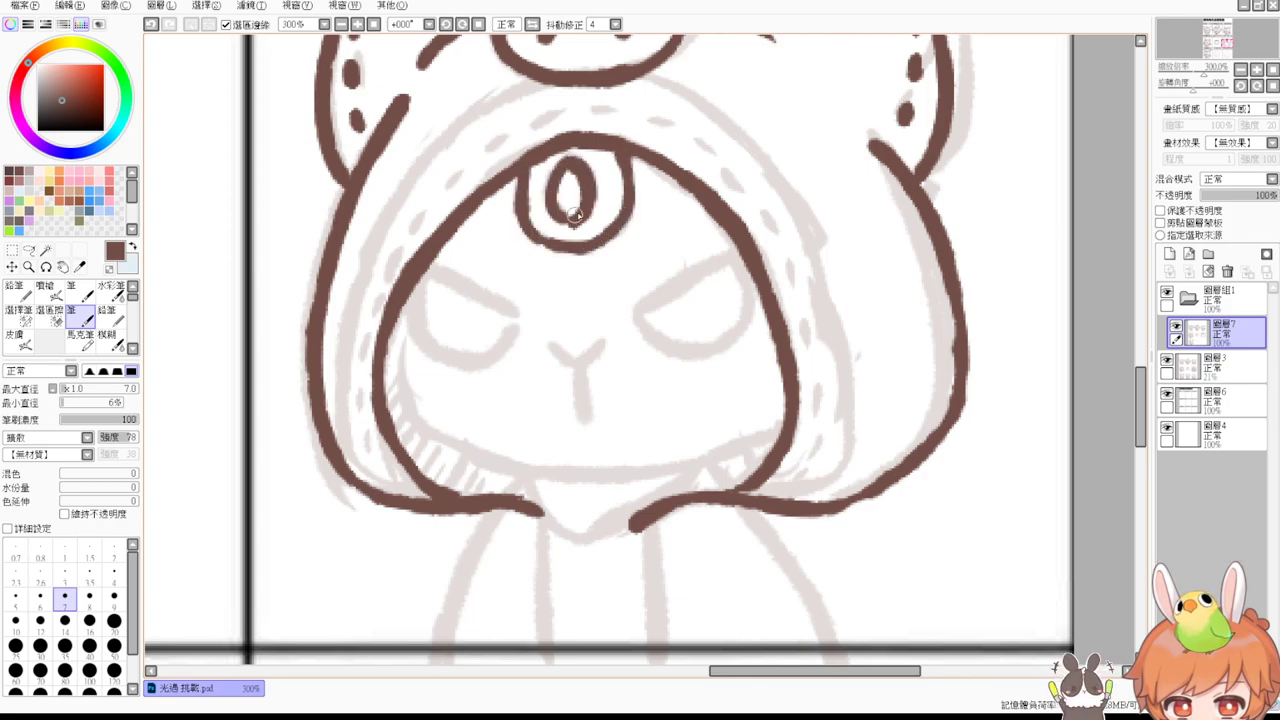
Step: Ink the hooded character's jawline from the left cheek along the chin to the right side of the face opening
{"action": "mouse_move", "coordinate": [412, 290]}
{"action": "left_mouse_down"}
{"action": "mouse_move", "coordinate": [422, 436]}
{"action": "mouse_move", "coordinate": [491, 445]}
{"action": "left_mouse_up"}
{"action": "key", "text": "ctrl+z"}
{"action": "left_click_drag", "start_coordinate": [412, 282], "coordinate": [490, 449]}
{"action": "key", "text": "ctrl+z"}
{"action": "left_click_drag", "start_coordinate": [402, 298], "coordinate": [502, 464]}
{"action": "key", "text": "ctrl+z"}
{"action": "mouse_move", "coordinate": [405, 298]}
{"action": "left_mouse_down"}
{"action": "mouse_move", "coordinate": [395, 330]}
{"action": "mouse_move", "coordinate": [494, 440]}
{"action": "left_mouse_up"}
{"action": "key", "text": "ctrl+z"}
{"action": "mouse_move", "coordinate": [407, 288]}
{"action": "left_mouse_down"}
{"action": "mouse_move", "coordinate": [497, 463]}
{"action": "mouse_move", "coordinate": [632, 464]}
{"action": "mouse_move", "coordinate": [773, 420]}
{"action": "mouse_move", "coordinate": [700, 458]}
{"action": "left_mouse_up"}
{"action": "key", "text": "ctrl+z"}
{"action": "mouse_move", "coordinate": [783, 424]}
{"action": "left_mouse_down"}
{"action": "mouse_move", "coordinate": [722, 449]}
{"action": "mouse_move", "coordinate": [733, 400]}
{"action": "left_mouse_up"}
Step: Ink the neckline below the chin, the two front garment lines, the outer body sides and the lower body edge
{"action": "left_click_drag", "start_coordinate": [545, 380], "coordinate": [612, 447]}
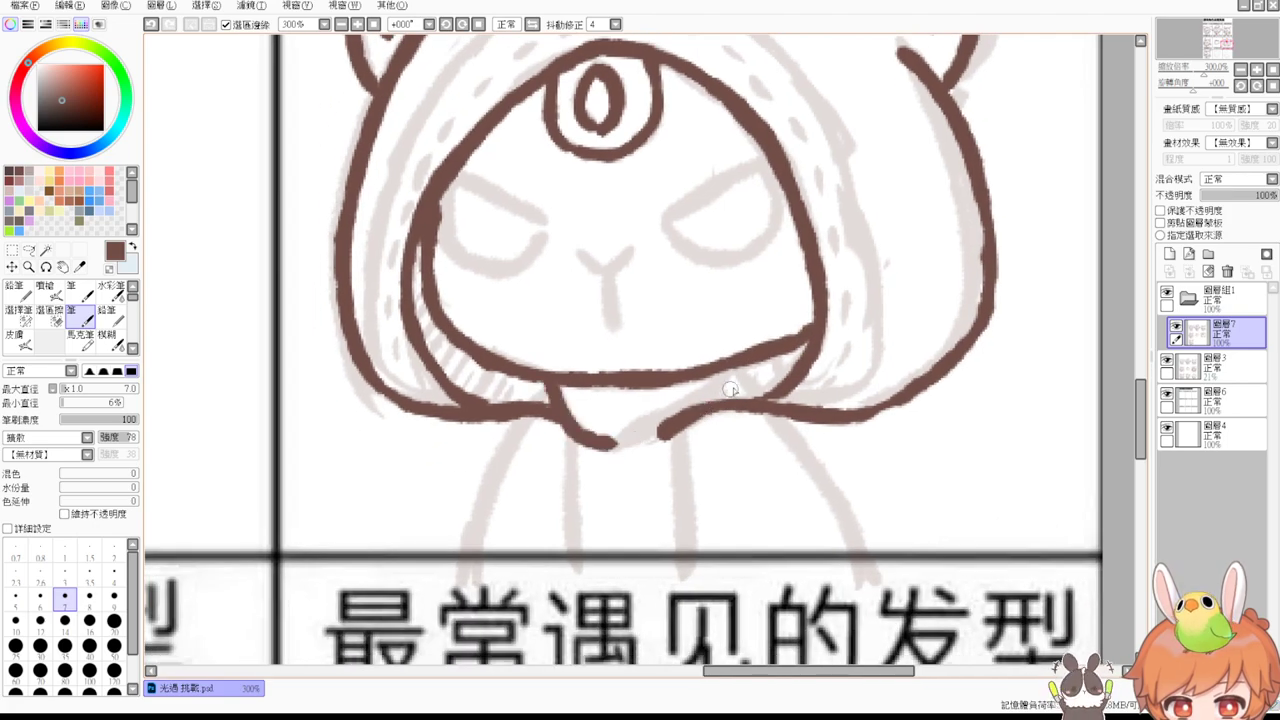
{"action": "mouse_move", "coordinate": [740, 369]}
{"action": "left_mouse_down"}
{"action": "mouse_move", "coordinate": [613, 446]}
{"action": "mouse_move", "coordinate": [652, 443]}
{"action": "mouse_move", "coordinate": [572, 556]}
{"action": "left_mouse_up"}
{"action": "left_click_drag", "start_coordinate": [677, 443], "coordinate": [681, 546]}
{"action": "key", "text": "ctrl+z"}
{"action": "left_click_drag", "start_coordinate": [673, 436], "coordinate": [688, 552]}
{"action": "mouse_move", "coordinate": [534, 418]}
{"action": "left_mouse_down"}
{"action": "mouse_move", "coordinate": [482, 567]}
{"action": "mouse_move", "coordinate": [785, 560]}
{"action": "left_mouse_up"}
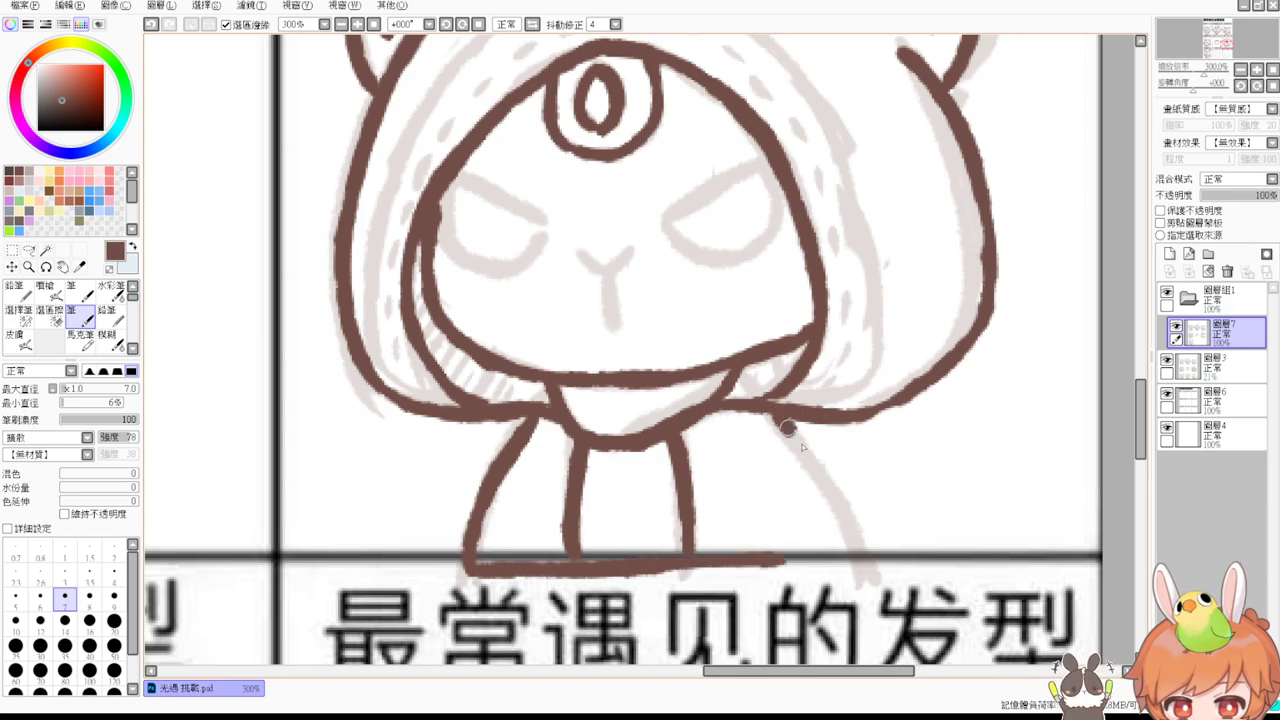
{"action": "left_click_drag", "start_coordinate": [774, 417], "coordinate": [845, 546]}
Step: Ink the hooded character's two angry eyes with slanted straight upper lids and rounded lower edges
{"action": "scroll", "coordinate": [770, 573], "scroll_direction": "up", "scroll_amount": 3}
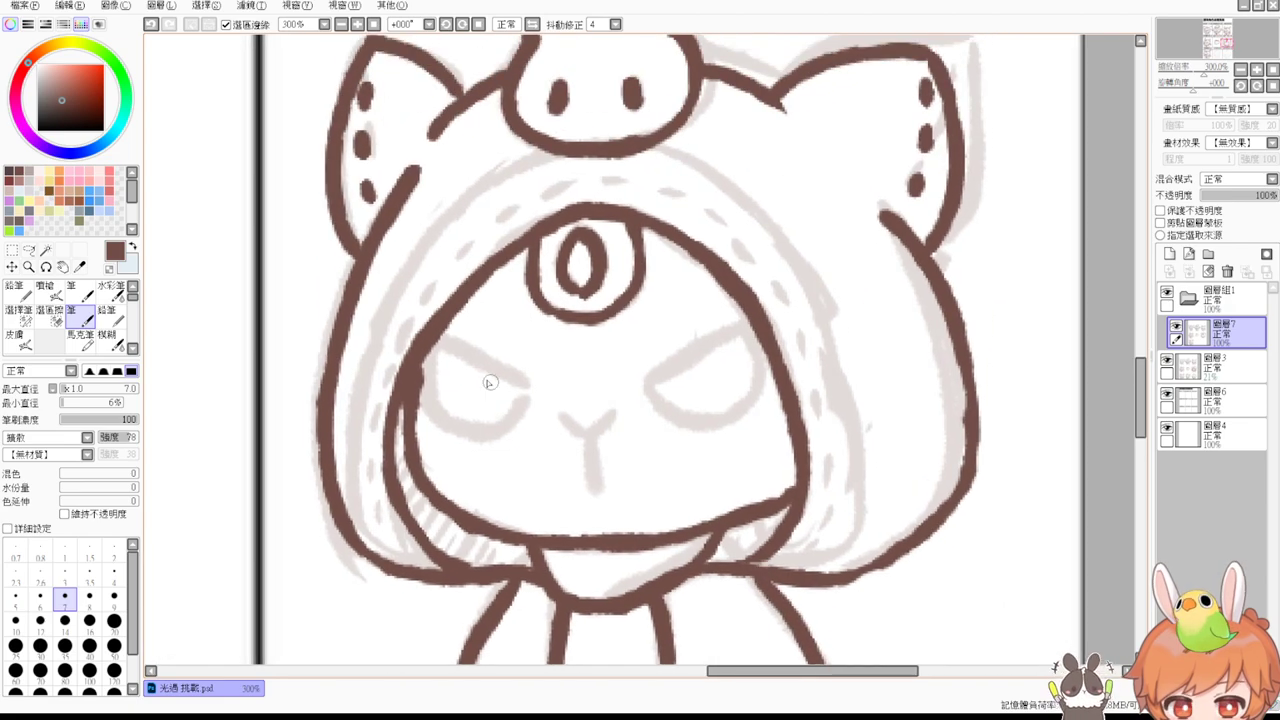
{"action": "mouse_move", "coordinate": [434, 349]}
{"action": "left_mouse_down"}
{"action": "mouse_move", "coordinate": [549, 409]}
{"action": "mouse_move", "coordinate": [526, 381]}
{"action": "mouse_move", "coordinate": [537, 387]}
{"action": "left_mouse_up"}
{"action": "key", "text": "ctrl+z"}
{"action": "key", "text": "ctrl+z"}
{"action": "mouse_move", "coordinate": [420, 372]}
{"action": "left_mouse_down"}
{"action": "mouse_move", "coordinate": [470, 445]}
{"action": "mouse_move", "coordinate": [505, 430]}
{"action": "left_mouse_up"}
{"action": "left_click_drag", "start_coordinate": [648, 388], "coordinate": [765, 325]}
{"action": "left_click_drag", "start_coordinate": [648, 390], "coordinate": [770, 392]}
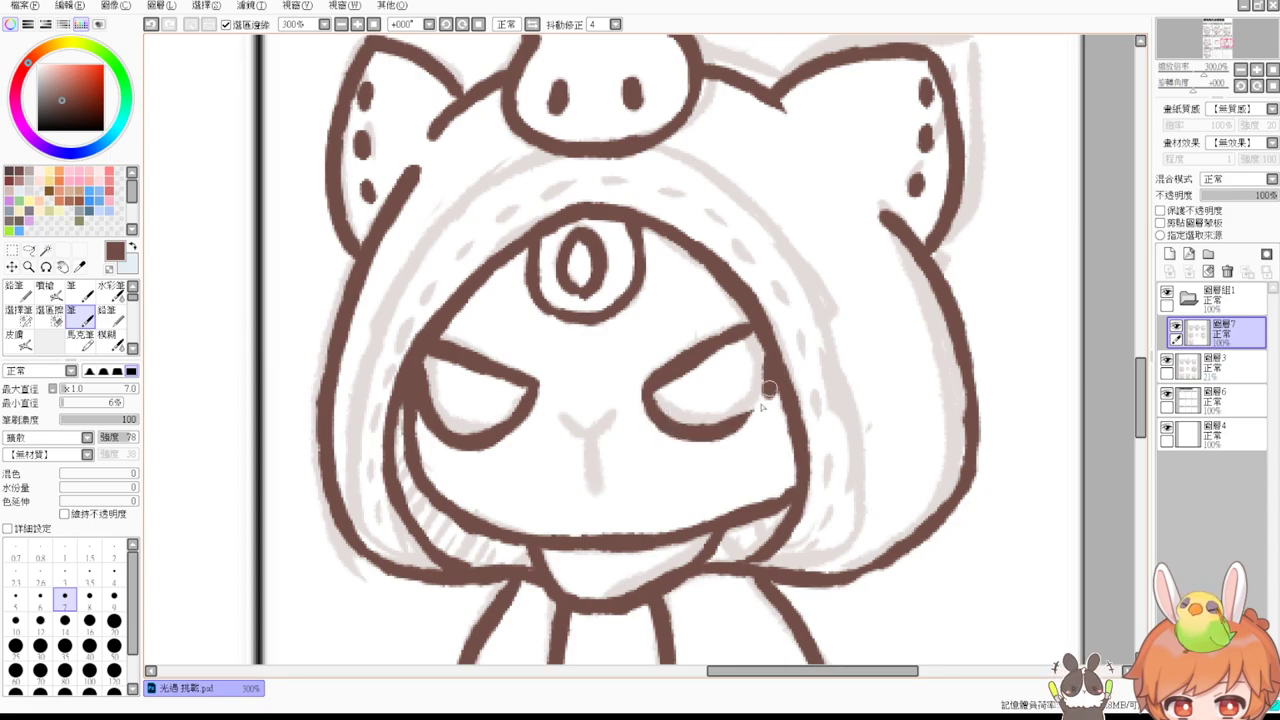
Step: Ink a small Y-shaped mouth between the eyes and a short slanted brow mark above each eye
{"action": "mouse_move", "coordinate": [551, 408]}
{"action": "left_mouse_down"}
{"action": "mouse_move", "coordinate": [590, 432]}
{"action": "mouse_move", "coordinate": [591, 488]}
{"action": "left_mouse_up"}
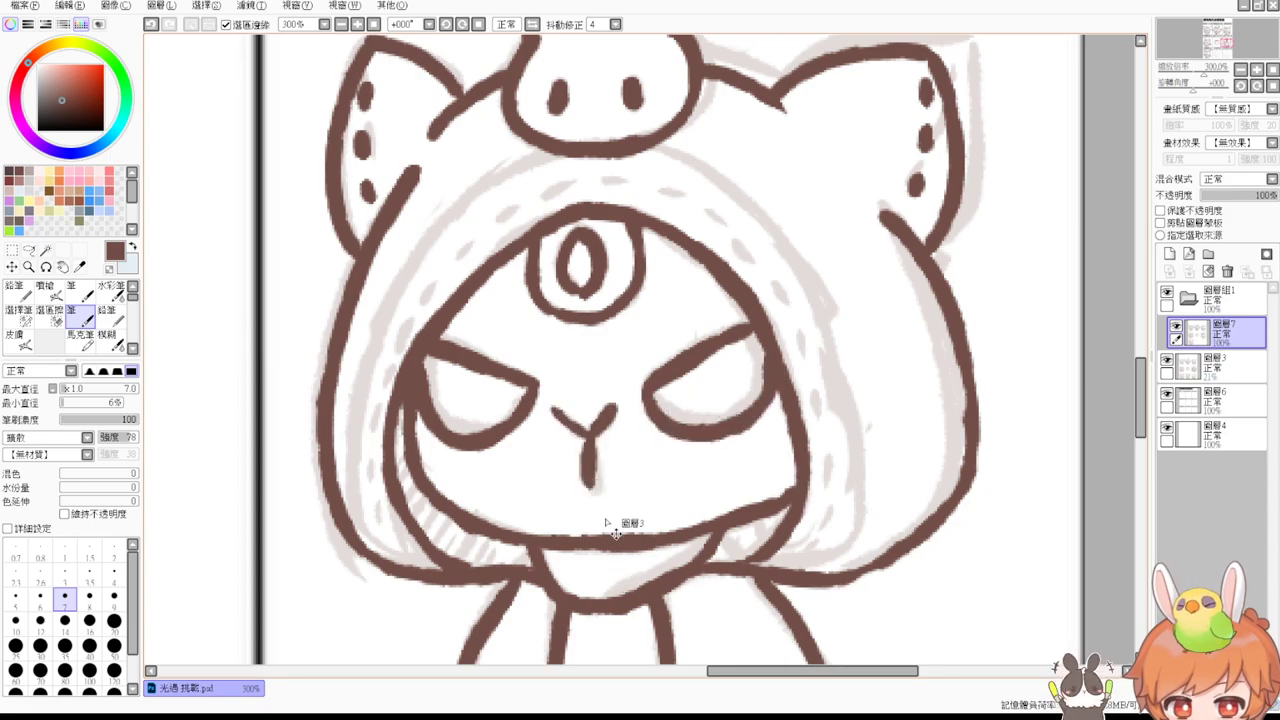
{"action": "key", "text": "ctrl+z"}
{"action": "key", "text": "ctrl+z"}
{"action": "key", "text": "ctrl+z"}
{"action": "left_click_drag", "start_coordinate": [585, 428], "coordinate": [589, 456]}
{"action": "key", "text": "ctrl+z"}
{"action": "key", "text": "ctrl+z"}
{"action": "key", "text": "ctrl+z"}
{"action": "left_click_drag", "start_coordinate": [561, 407], "coordinate": [590, 431]}
{"action": "left_click_drag", "start_coordinate": [589, 431], "coordinate": [590, 456]}
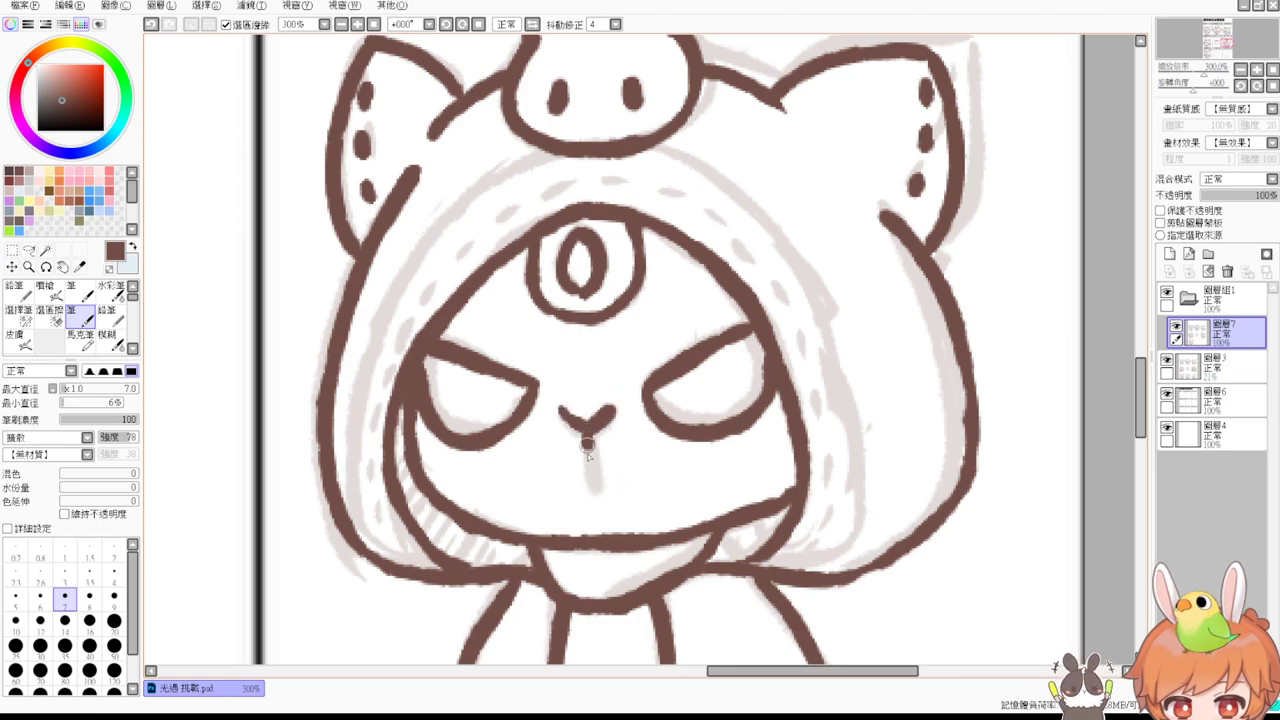
{"action": "left_click_drag", "start_coordinate": [507, 323], "coordinate": [523, 340]}
{"action": "left_click_drag", "start_coordinate": [670, 318], "coordinate": [662, 333]}
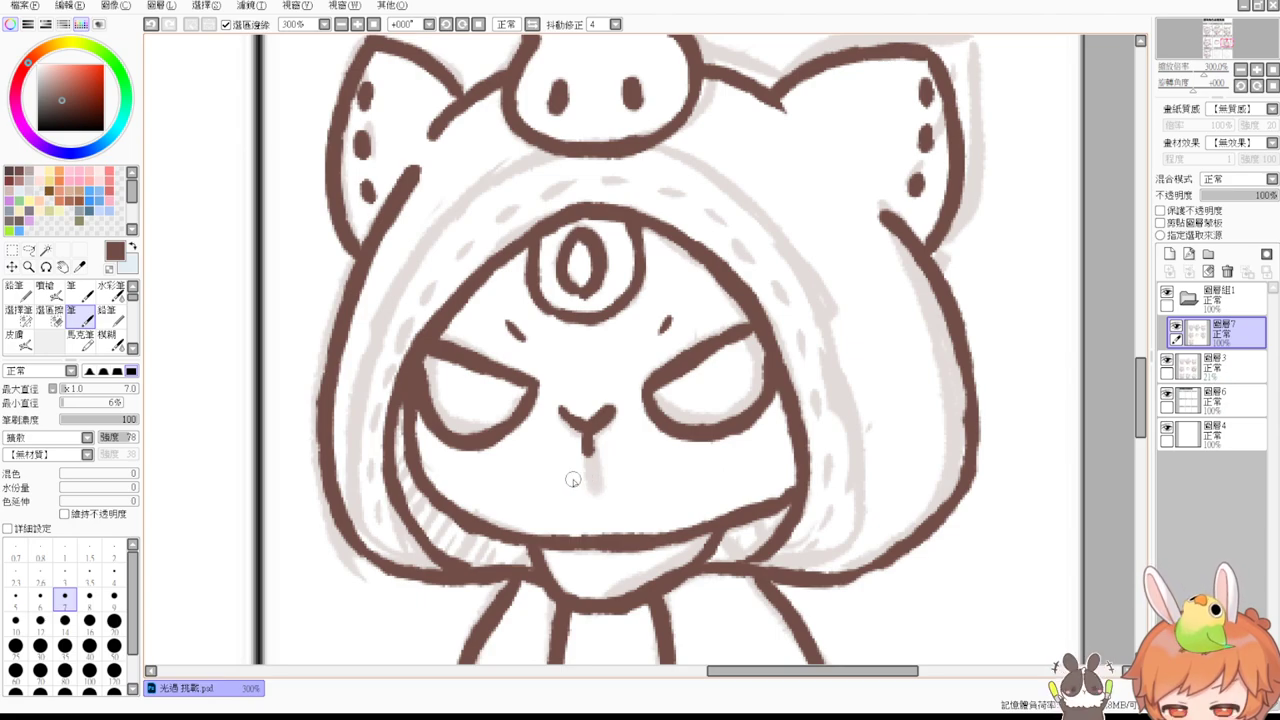
Step: Ink the face outline of the bottom-row middle panel's character, from the left temple along the chin to the right cheek
{"action": "mouse_move", "coordinate": [731, 249]}
{"action": "left_mouse_down"}
{"action": "mouse_move", "coordinate": [737, 368]}
{"action": "mouse_move", "coordinate": [780, 200]}
{"action": "left_mouse_up"}
{"action": "left_click_drag", "start_coordinate": [719, 445], "coordinate": [900, 131]}
{"action": "left_click_drag", "start_coordinate": [666, 334], "coordinate": [900, 240]}
{"action": "left_click_drag", "start_coordinate": [564, 391], "coordinate": [820, 280]}
{"action": "left_click_drag", "start_coordinate": [509, 462], "coordinate": [659, 386]}
{"action": "scroll", "coordinate": [659, 386], "scroll_direction": "left", "scroll_amount": 4}
{"action": "scroll", "coordinate": [709, 397], "scroll_direction": "down", "scroll_amount": 2}
{"action": "left_click_drag", "start_coordinate": [919, 326], "coordinate": [774, 326]}
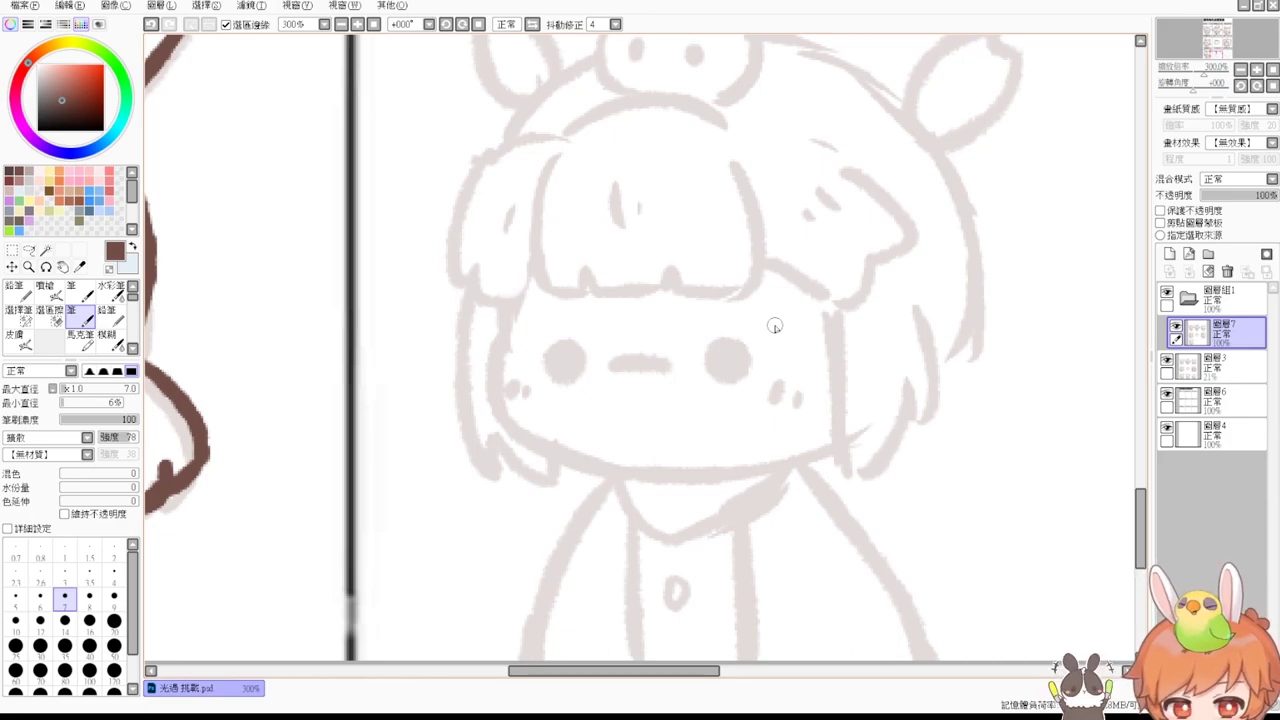
{"action": "left_click_drag", "start_coordinate": [509, 308], "coordinate": [506, 350]}
{"action": "key", "text": "ctrl+z"}
{"action": "mouse_move", "coordinate": [509, 305]}
{"action": "left_mouse_down"}
{"action": "mouse_move", "coordinate": [504, 342]}
{"action": "mouse_move", "coordinate": [588, 470]}
{"action": "left_mouse_up"}
{"action": "key", "text": "ctrl+z"}
{"action": "left_click_drag", "start_coordinate": [506, 336], "coordinate": [583, 470]}
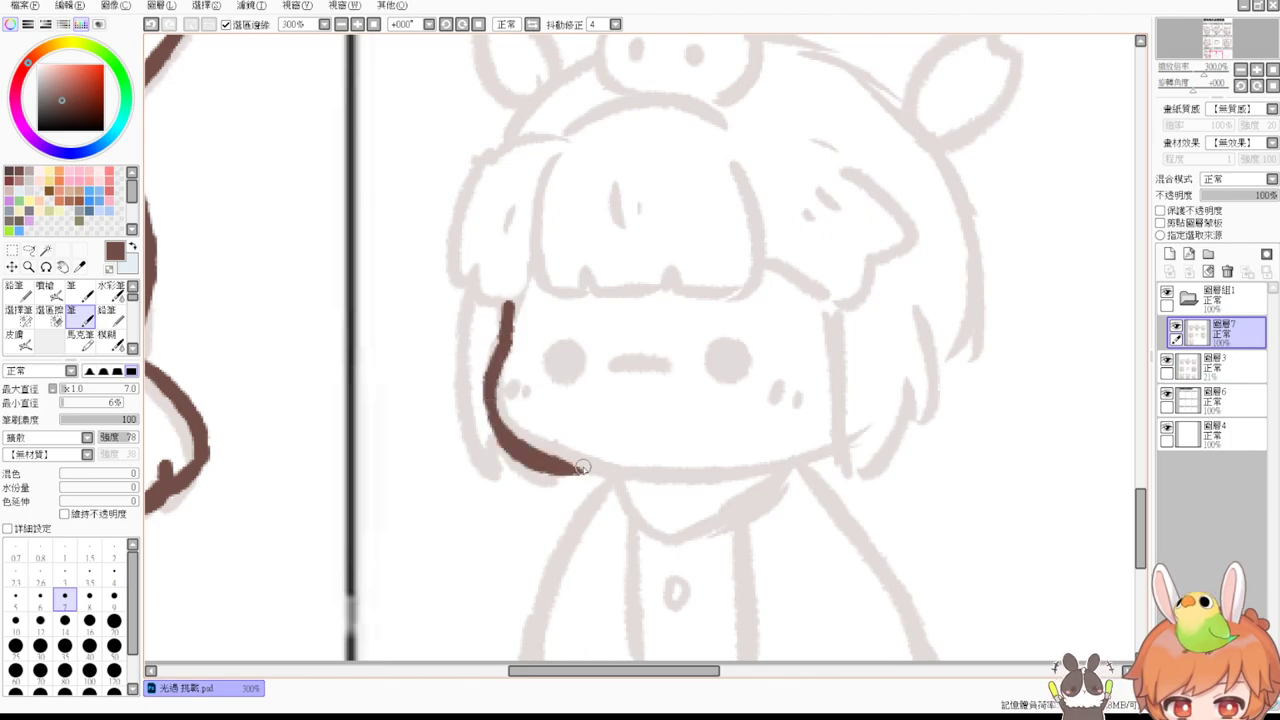
{"action": "key", "text": "ctrl+z"}
{"action": "left_click_drag", "start_coordinate": [507, 337], "coordinate": [585, 470]}
{"action": "key", "text": "ctrl+z"}
{"action": "mouse_move", "coordinate": [508, 337]}
{"action": "left_mouse_down"}
{"action": "mouse_move", "coordinate": [585, 468]}
{"action": "mouse_move", "coordinate": [506, 355]}
{"action": "mouse_move", "coordinate": [585, 460]}
{"action": "left_mouse_up"}
{"action": "key", "text": "ctrl+z"}
{"action": "key", "text": "ctrl+z"}
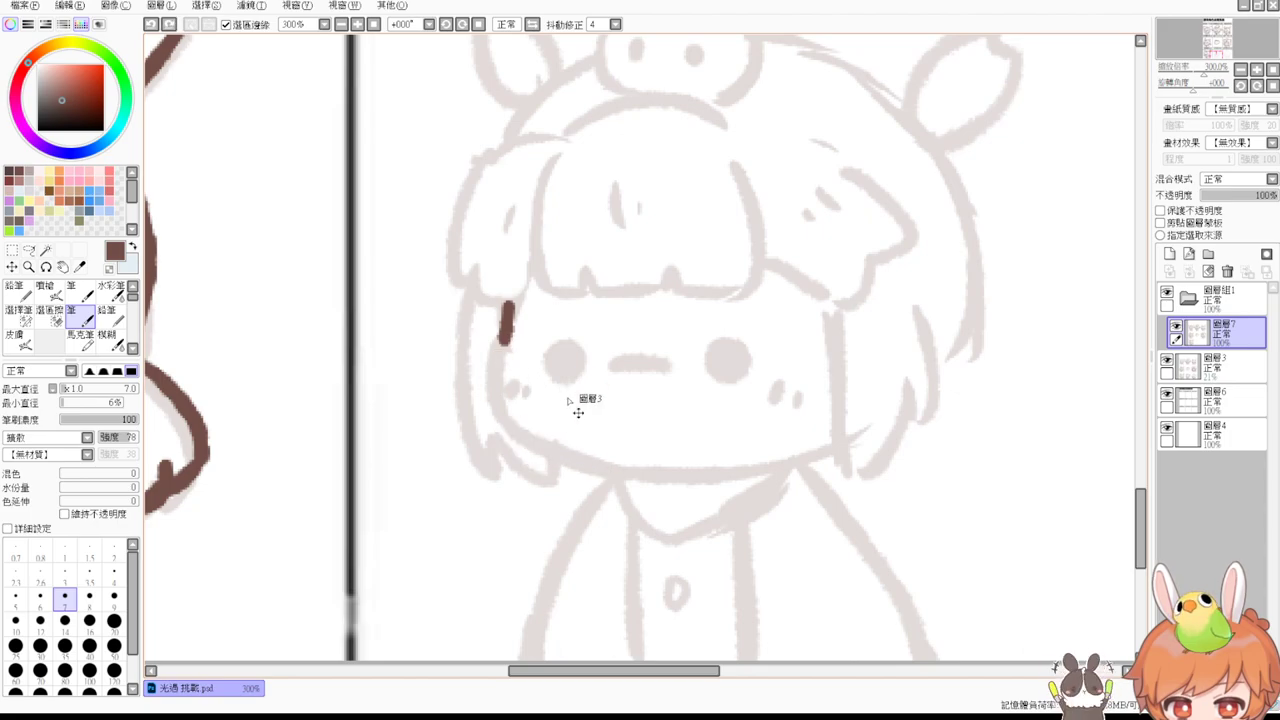
{"action": "left_click_drag", "start_coordinate": [506, 338], "coordinate": [585, 475]}
{"action": "key", "text": "ctrl+z"}
{"action": "mouse_move", "coordinate": [507, 338]}
{"action": "left_mouse_down"}
{"action": "mouse_move", "coordinate": [493, 394]}
{"action": "mouse_move", "coordinate": [789, 454]}
{"action": "mouse_move", "coordinate": [783, 466]}
{"action": "mouse_move", "coordinate": [850, 440]}
{"action": "left_mouse_up"}
Step: Ink the side hair locks framing both sides of the face, with jagged tips near the jaw
{"action": "mouse_move", "coordinate": [472, 293]}
{"action": "left_mouse_down"}
{"action": "mouse_move", "coordinate": [455, 372]}
{"action": "mouse_move", "coordinate": [495, 460]}
{"action": "mouse_move", "coordinate": [488, 448]}
{"action": "mouse_move", "coordinate": [532, 462]}
{"action": "left_mouse_up"}
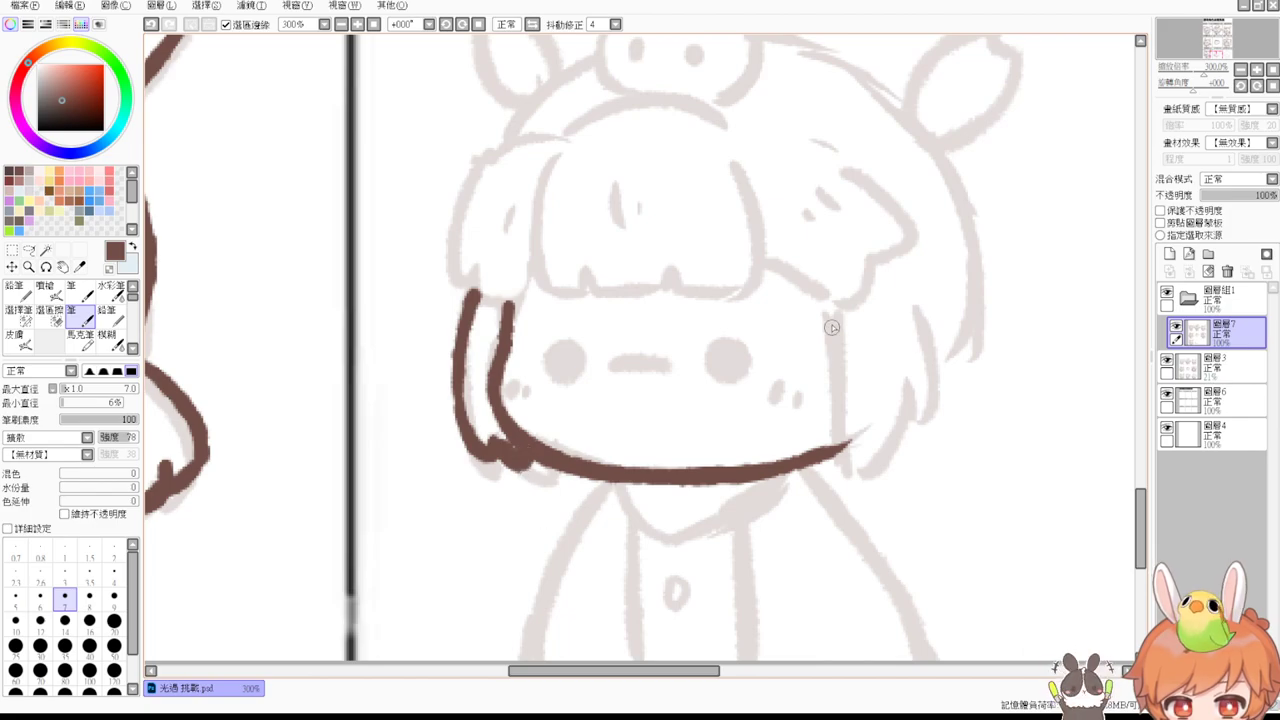
{"action": "left_click_drag", "start_coordinate": [831, 310], "coordinate": [831, 466]}
{"action": "key", "text": "e"}
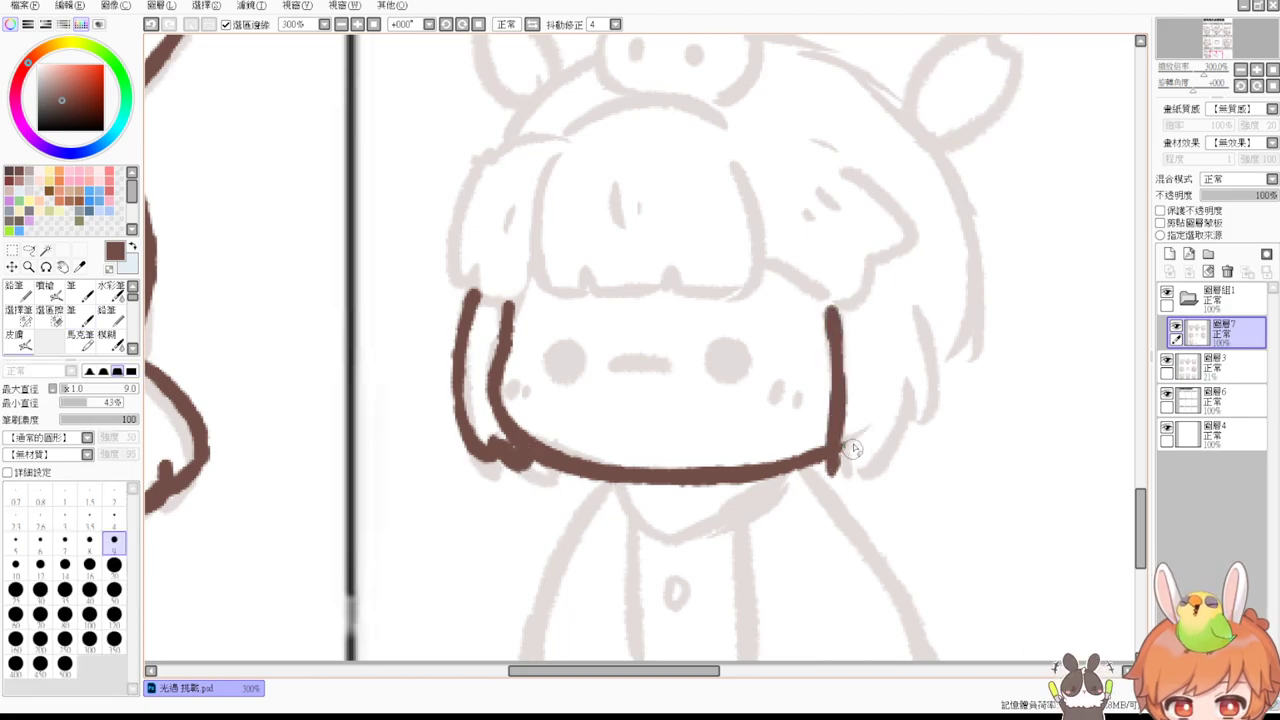
{"action": "key", "text": "n"}
{"action": "mouse_move", "coordinate": [832, 468]}
{"action": "left_mouse_down"}
{"action": "mouse_move", "coordinate": [914, 398]}
{"action": "mouse_move", "coordinate": [903, 437]}
{"action": "left_mouse_up"}
{"action": "mouse_move", "coordinate": [921, 330]}
{"action": "left_mouse_down"}
{"action": "mouse_move", "coordinate": [920, 428]}
{"action": "mouse_move", "coordinate": [913, 418]}
{"action": "left_mouse_up"}
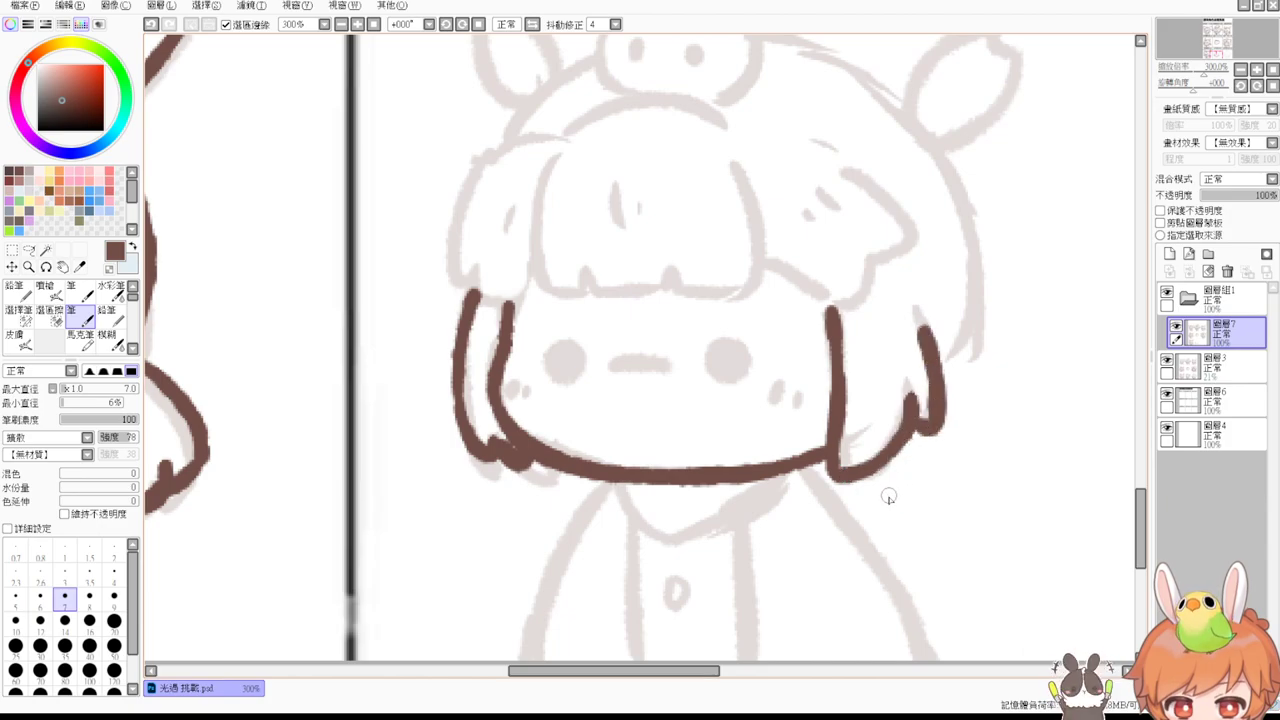
Step: Ink the arc above the forehead, the left fringe lock and the central bangs with their notched lower edge
{"action": "left_click_drag", "start_coordinate": [854, 282], "coordinate": [858, 395]}
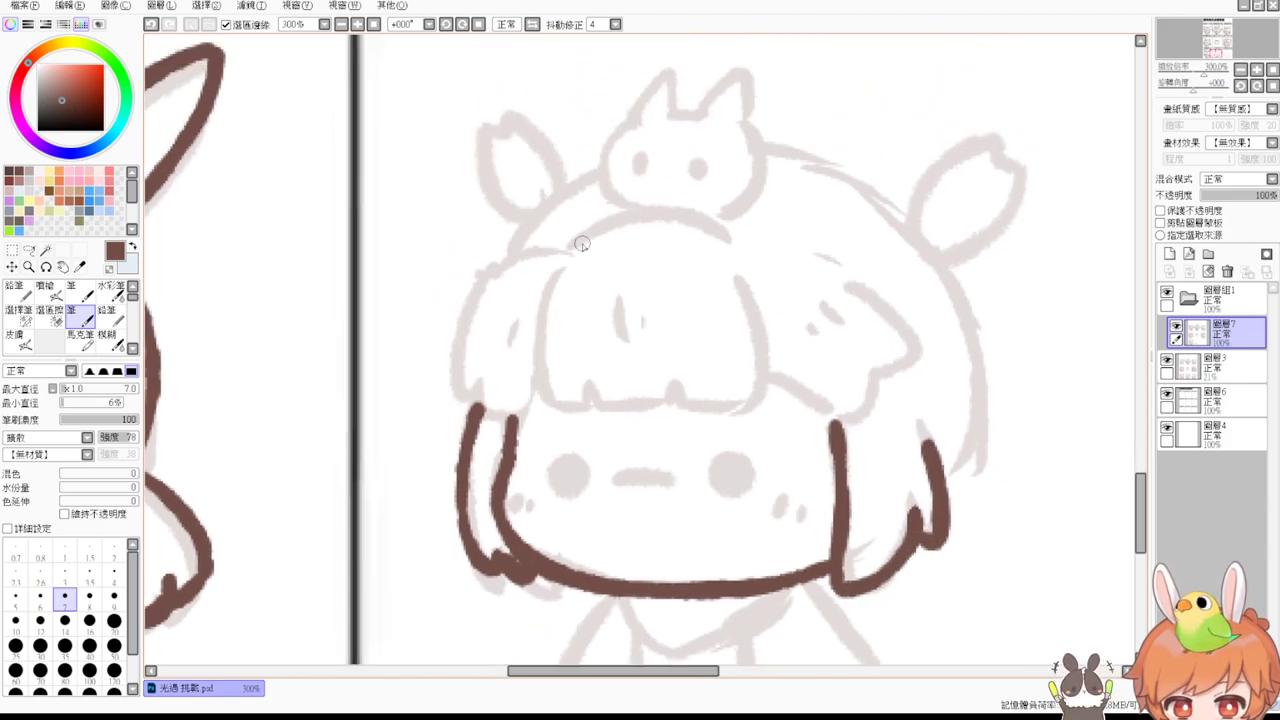
{"action": "left_click_drag", "start_coordinate": [582, 244], "coordinate": [724, 242]}
{"action": "mouse_move", "coordinate": [551, 248]}
{"action": "left_mouse_down"}
{"action": "mouse_move", "coordinate": [459, 393]}
{"action": "mouse_move", "coordinate": [524, 420]}
{"action": "mouse_move", "coordinate": [541, 393]}
{"action": "left_mouse_up"}
{"action": "left_click_drag", "start_coordinate": [559, 278], "coordinate": [572, 422]}
{"action": "key", "text": "ctrl+z"}
{"action": "mouse_move", "coordinate": [562, 270]}
{"action": "left_mouse_down"}
{"action": "mouse_move", "coordinate": [537, 372]}
{"action": "mouse_move", "coordinate": [577, 406]}
{"action": "mouse_move", "coordinate": [562, 409]}
{"action": "mouse_move", "coordinate": [589, 405]}
{"action": "mouse_move", "coordinate": [594, 380]}
{"action": "mouse_move", "coordinate": [609, 406]}
{"action": "mouse_move", "coordinate": [766, 399]}
{"action": "left_mouse_up"}
Step: Ink the right fringe with its pointed side tuft and the outer head curves on both sides
{"action": "mouse_move", "coordinate": [742, 277]}
{"action": "left_mouse_down"}
{"action": "mouse_move", "coordinate": [756, 316]}
{"action": "mouse_move", "coordinate": [746, 407]}
{"action": "mouse_move", "coordinate": [781, 400]}
{"action": "mouse_move", "coordinate": [861, 419]}
{"action": "left_mouse_up"}
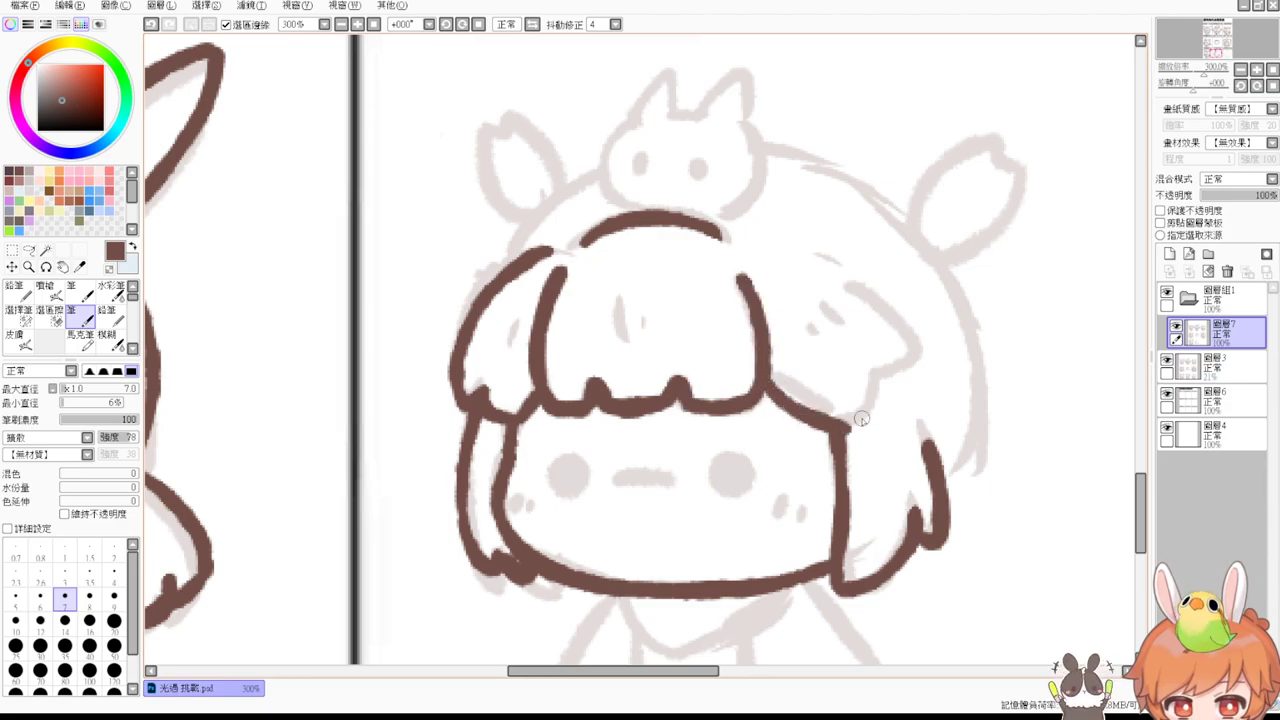
{"action": "mouse_move", "coordinate": [860, 292]}
{"action": "left_mouse_down"}
{"action": "mouse_move", "coordinate": [895, 373]}
{"action": "mouse_move", "coordinate": [846, 428]}
{"action": "left_mouse_up"}
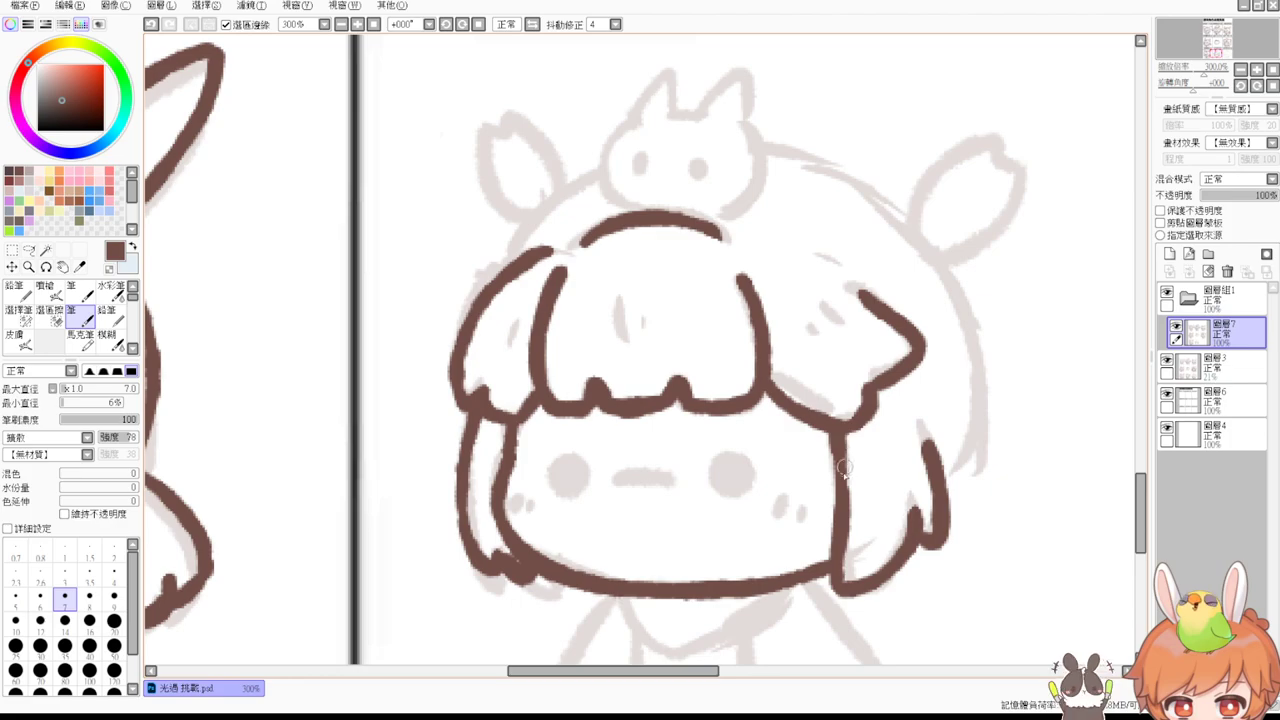
{"action": "left_click_drag", "start_coordinate": [507, 268], "coordinate": [598, 172]}
{"action": "mouse_move", "coordinate": [768, 151]}
{"action": "left_mouse_down"}
{"action": "mouse_move", "coordinate": [926, 265]}
{"action": "mouse_move", "coordinate": [969, 470]}
{"action": "mouse_move", "coordinate": [941, 517]}
{"action": "left_mouse_up"}
{"action": "left_click_drag", "start_coordinate": [993, 385], "coordinate": [940, 487]}
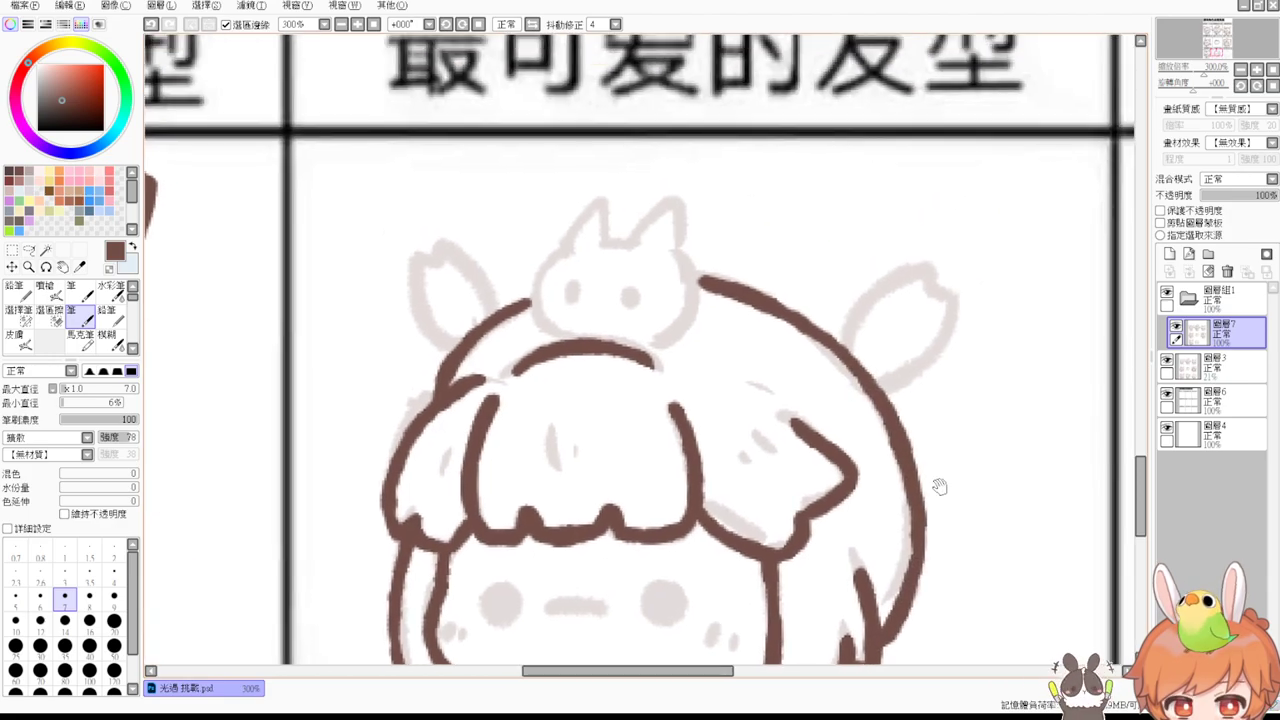
Step: Fill in the character's two round eyes and ink a short flat mouth between them
{"action": "left_click_drag", "start_coordinate": [621, 597], "coordinate": [641, 505]}
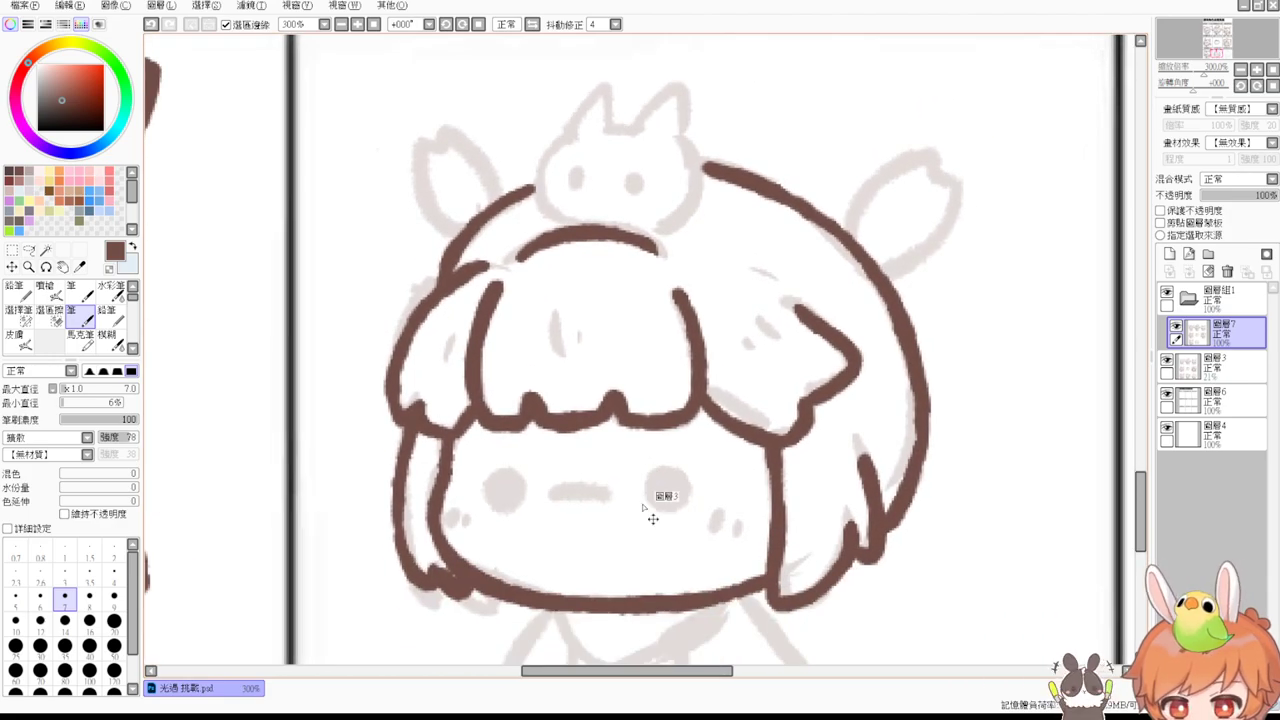
{"action": "scroll", "coordinate": [642, 505], "scroll_direction": "up", "scroll_amount": 1}
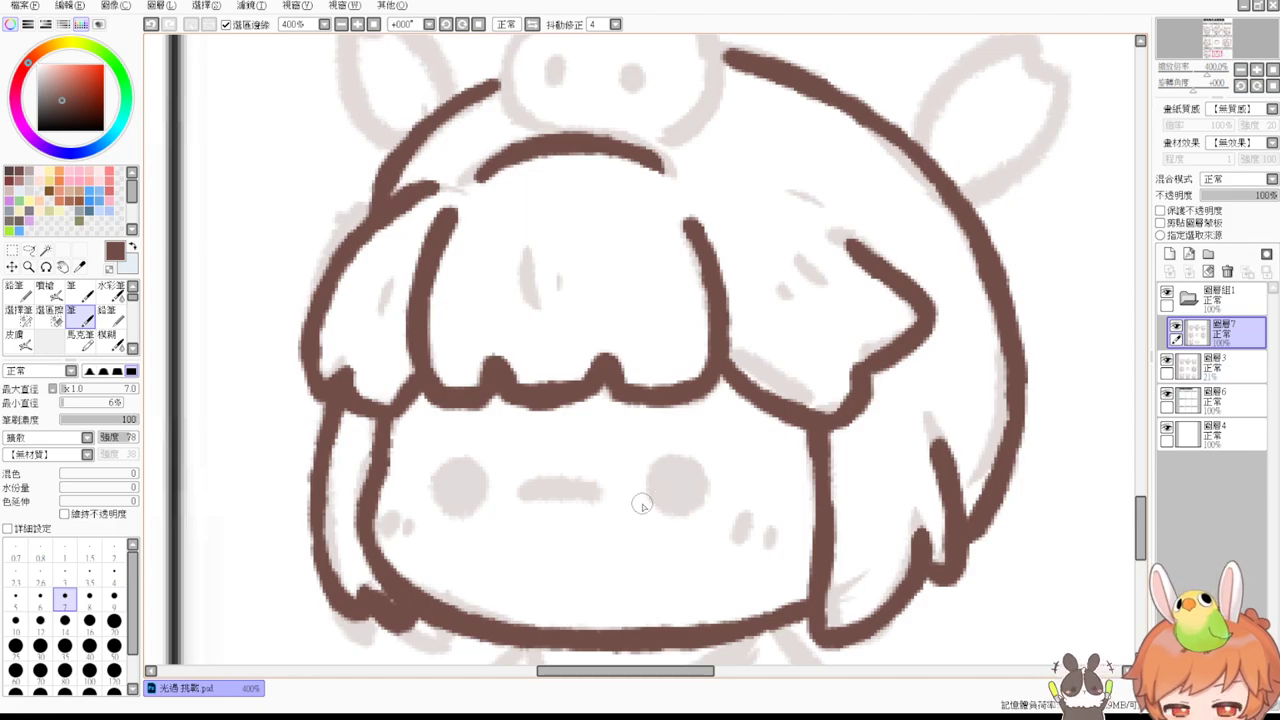
{"action": "left_click_drag", "start_coordinate": [454, 505], "coordinate": [458, 500]}
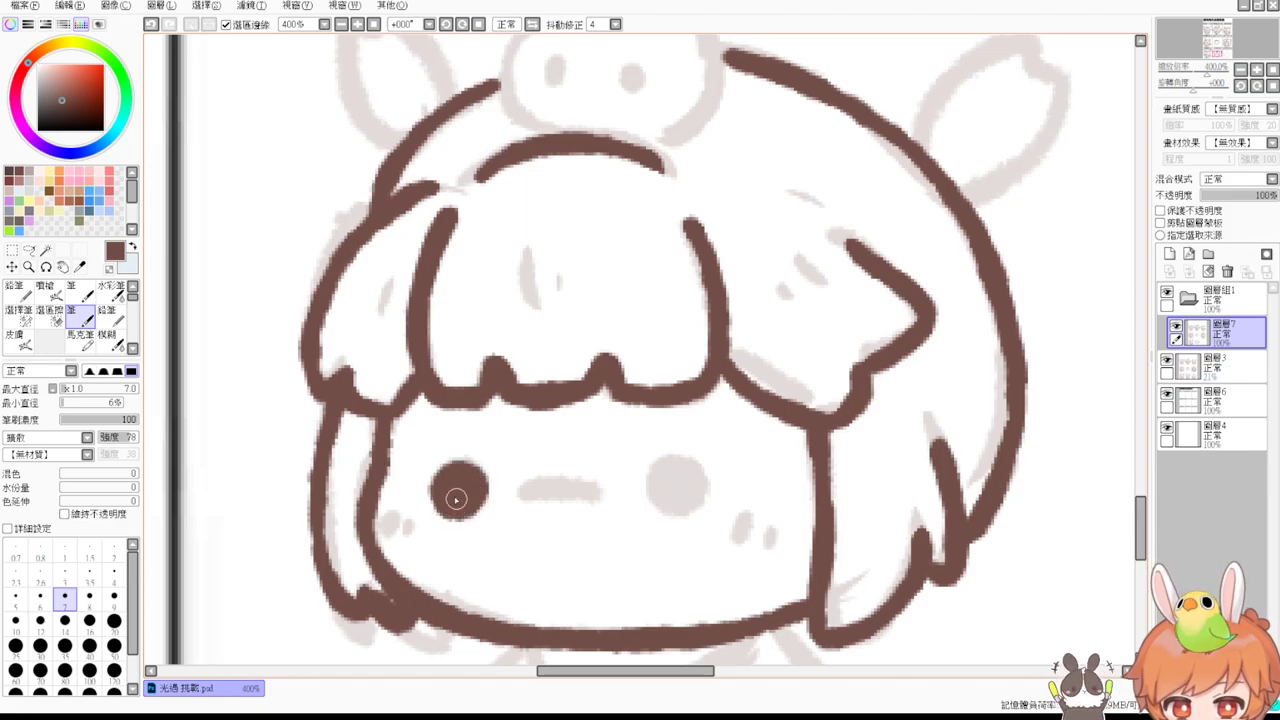
{"action": "mouse_move", "coordinate": [665, 508]}
{"action": "left_mouse_down"}
{"action": "mouse_move", "coordinate": [675, 482]}
{"action": "mouse_move", "coordinate": [681, 491]}
{"action": "left_mouse_up"}
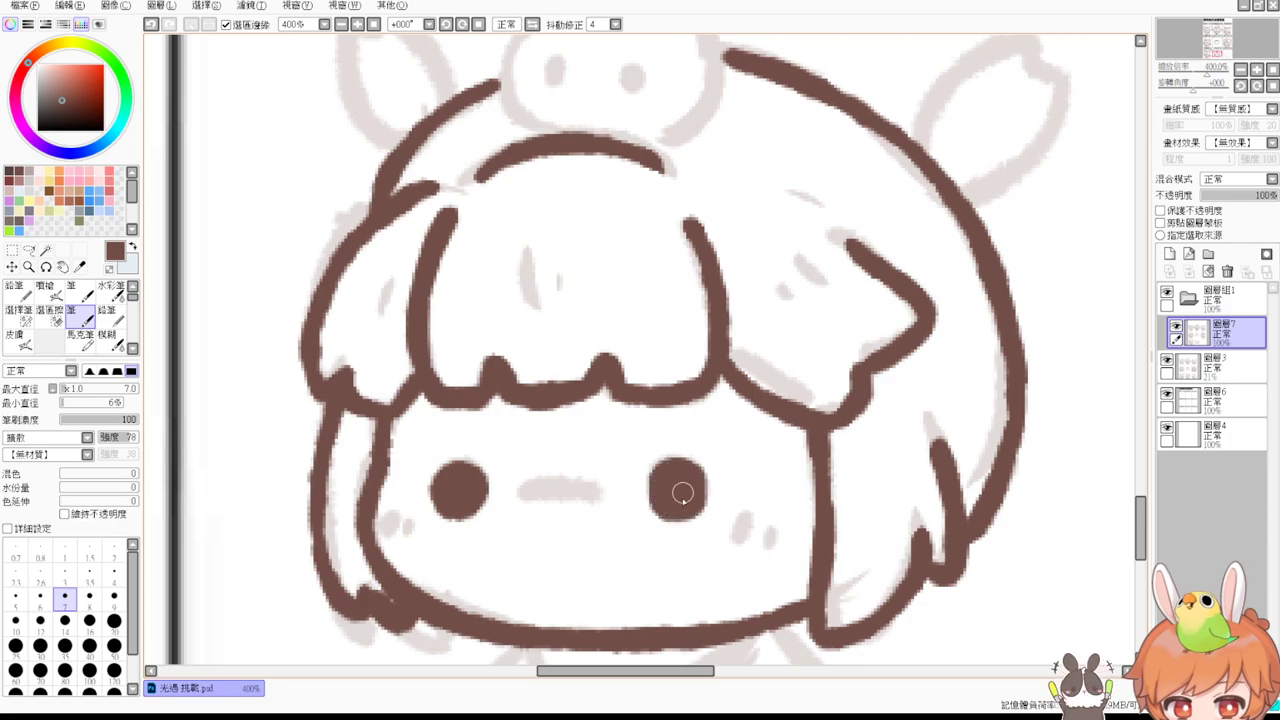
{"action": "left_click_drag", "start_coordinate": [523, 487], "coordinate": [600, 490]}
{"action": "key", "text": "ctrl+z"}
{"action": "key", "text": "ctrl+z"}
{"action": "key", "text": "ctrl+z"}
{"action": "left_click_drag", "start_coordinate": [518, 486], "coordinate": [603, 490]}
{"action": "key", "text": "ctrl+z"}
{"action": "key", "text": "ctrl+z"}
{"action": "key", "text": "ctrl+z"}
{"action": "key", "text": "ctrl+z"}
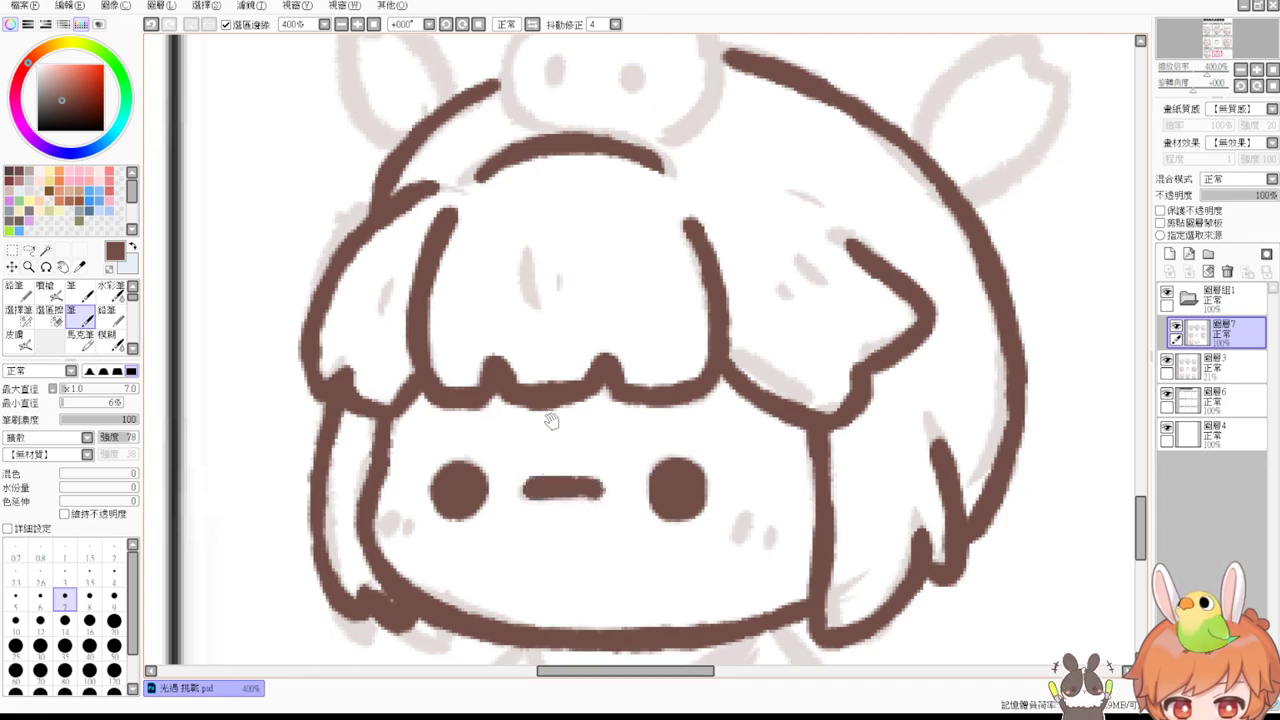
Step: Ink the two leaf-shaped hair tufts with notched tips on both sides of the head
{"action": "left_click_drag", "start_coordinate": [570, 232], "coordinate": [602, 510]}
{"action": "mouse_move", "coordinate": [378, 283]}
{"action": "left_mouse_down"}
{"action": "mouse_move", "coordinate": [375, 312]}
{"action": "mouse_move", "coordinate": [428, 407]}
{"action": "mouse_move", "coordinate": [391, 293]}
{"action": "mouse_move", "coordinate": [408, 291]}
{"action": "left_mouse_up"}
{"action": "mouse_move", "coordinate": [409, 270]}
{"action": "left_mouse_down"}
{"action": "mouse_move", "coordinate": [407, 295]}
{"action": "mouse_move", "coordinate": [430, 282]}
{"action": "mouse_move", "coordinate": [478, 368]}
{"action": "mouse_move", "coordinate": [373, 368]}
{"action": "mouse_move", "coordinate": [357, 405]}
{"action": "mouse_move", "coordinate": [367, 401]}
{"action": "left_mouse_up"}
{"action": "left_click_drag", "start_coordinate": [371, 390], "coordinate": [374, 399]}
{"action": "left_click_drag", "start_coordinate": [1002, 412], "coordinate": [813, 412]}
{"action": "mouse_move", "coordinate": [710, 427]}
{"action": "left_mouse_down"}
{"action": "mouse_move", "coordinate": [777, 332]}
{"action": "mouse_move", "coordinate": [842, 333]}
{"action": "mouse_move", "coordinate": [830, 322]}
{"action": "mouse_move", "coordinate": [821, 349]}
{"action": "mouse_move", "coordinate": [859, 356]}
{"action": "mouse_move", "coordinate": [858, 368]}
{"action": "mouse_move", "coordinate": [757, 471]}
{"action": "mouse_move", "coordinate": [773, 502]}
{"action": "mouse_move", "coordinate": [815, 381]}
{"action": "left_mouse_up"}
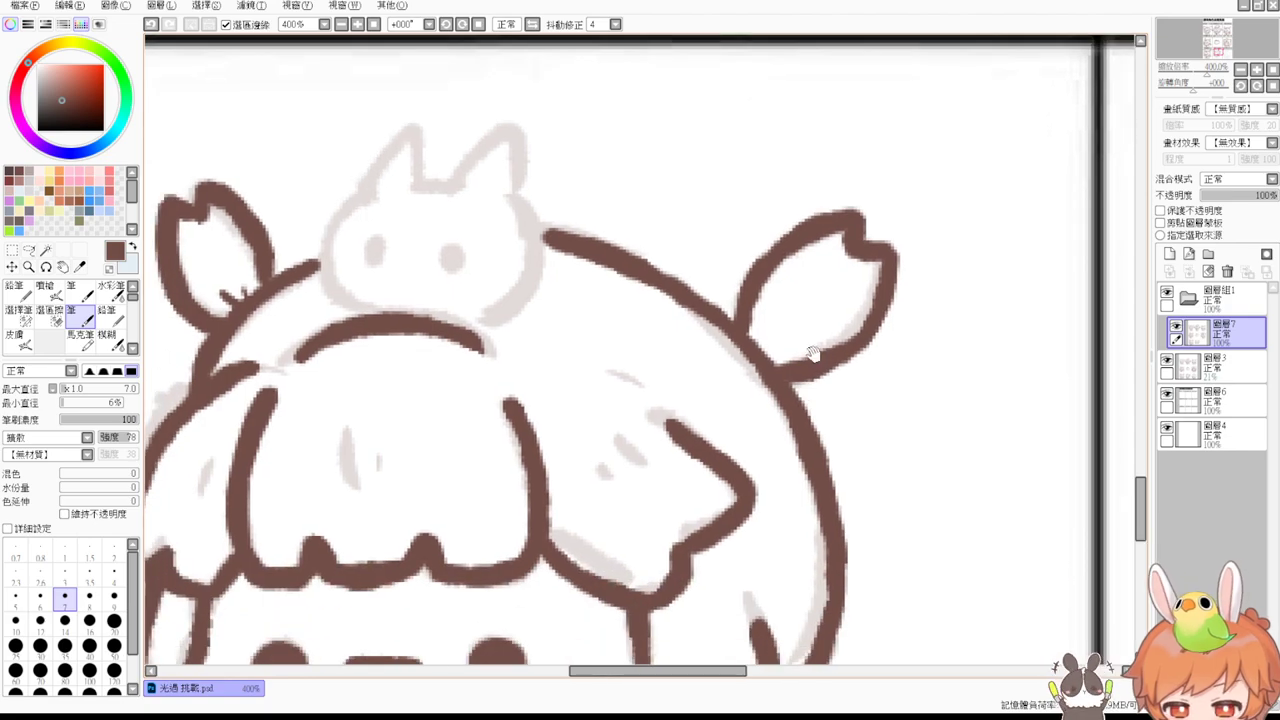
Step: Ink short strand marks on the central bangs, both side fringes and the right side lock
{"action": "left_click_drag", "start_coordinate": [636, 448], "coordinate": [726, 336]}
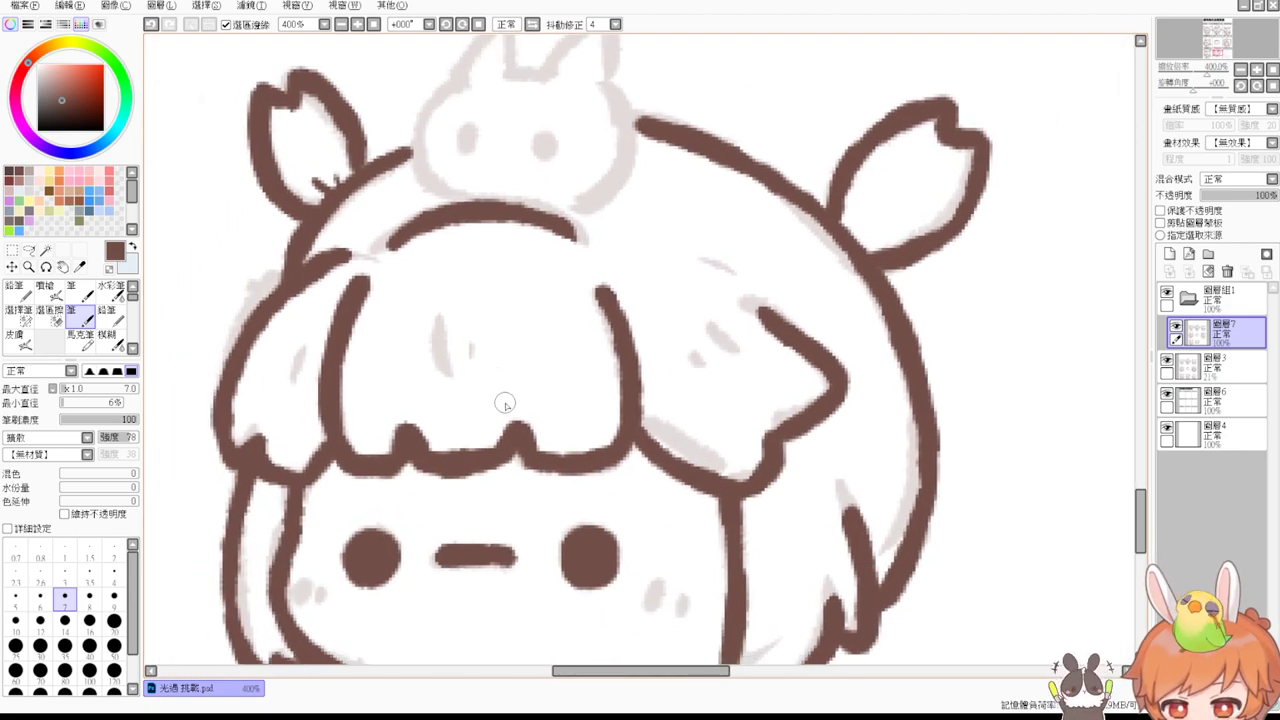
{"action": "left_click_drag", "start_coordinate": [437, 321], "coordinate": [453, 377]}
{"action": "left_click_drag", "start_coordinate": [467, 343], "coordinate": [474, 360]}
{"action": "left_click_drag", "start_coordinate": [307, 353], "coordinate": [286, 397]}
{"action": "left_click_drag", "start_coordinate": [672, 348], "coordinate": [728, 384]}
{"action": "left_click", "coordinate": [725, 350]}
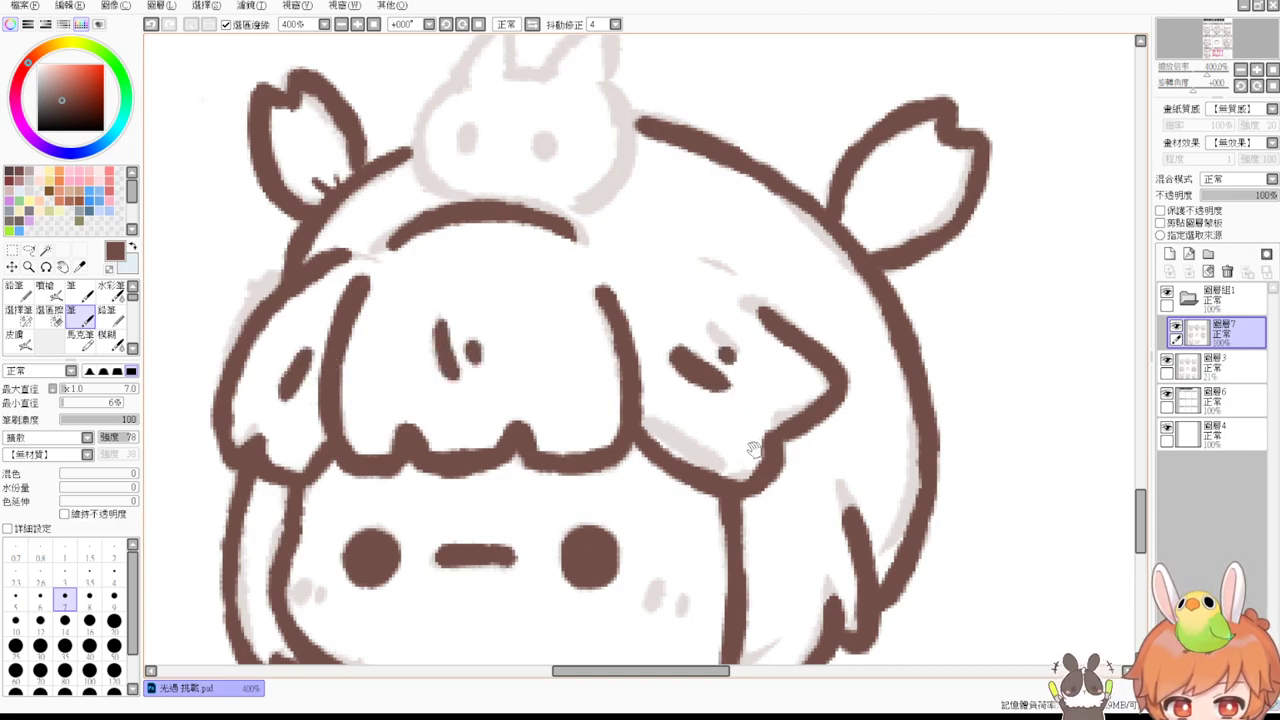
{"action": "left_click_drag", "start_coordinate": [755, 454], "coordinate": [865, 292]}
{"action": "left_click_drag", "start_coordinate": [903, 366], "coordinate": [909, 404]}
Step: Look over the inked line art across the whole nine-panel sheet
{"action": "left_click_drag", "start_coordinate": [626, 388], "coordinate": [1028, 400]}
{"action": "mouse_move", "coordinate": [632, 432]}
{"action": "left_mouse_down"}
{"action": "mouse_move", "coordinate": [869, 434]}
{"action": "mouse_move", "coordinate": [1029, 410]}
{"action": "left_mouse_up"}
{"action": "left_click_drag", "start_coordinate": [660, 374], "coordinate": [763, 414]}
{"action": "scroll", "coordinate": [696, 372], "scroll_direction": "down", "scroll_amount": 2}
{"action": "left_click", "coordinate": [373, 24]}
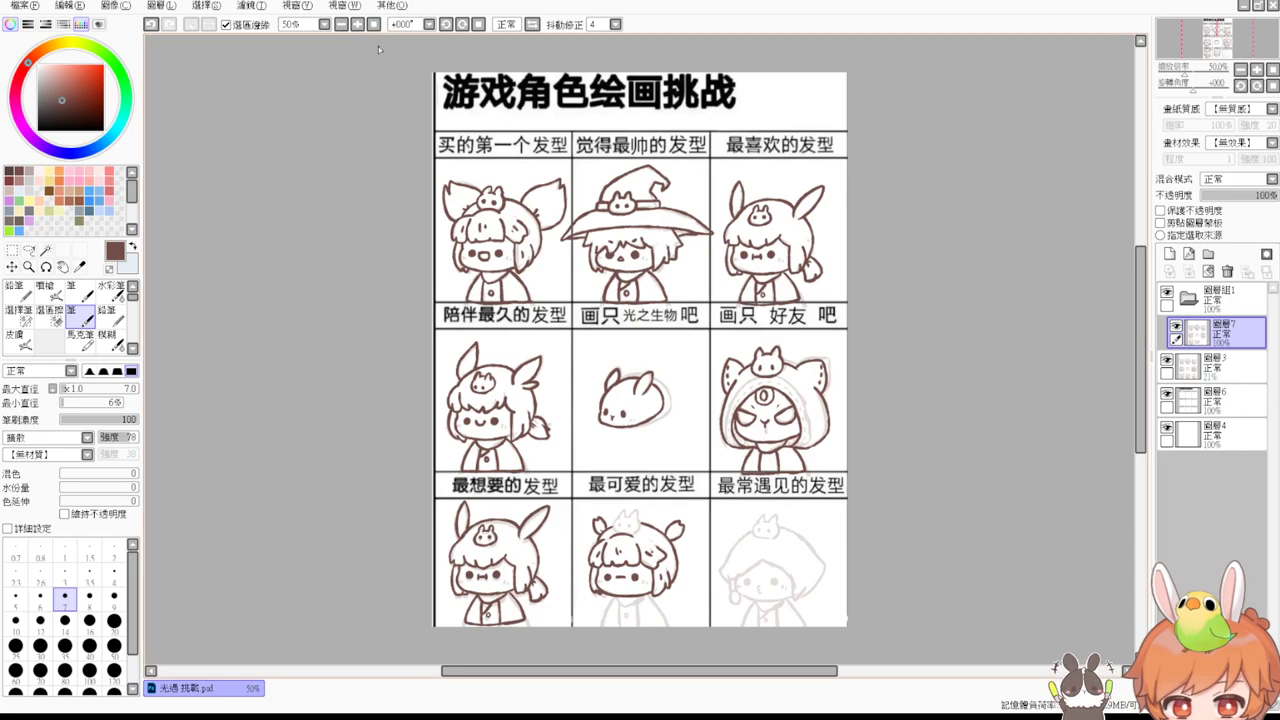
{"action": "scroll", "coordinate": [733, 460], "scroll_direction": "up", "scroll_amount": 3}
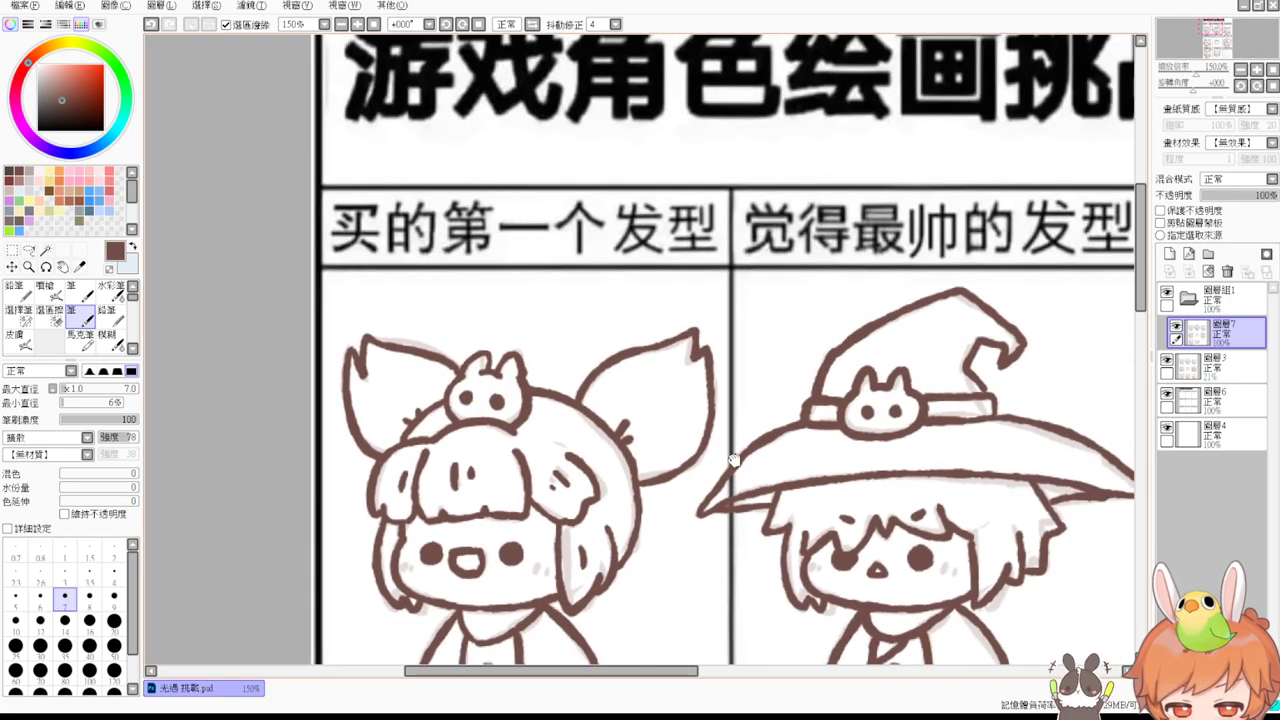
{"action": "left_click_drag", "start_coordinate": [734, 460], "coordinate": [360, 204]}
{"action": "left_click_drag", "start_coordinate": [899, 503], "coordinate": [587, 225]}
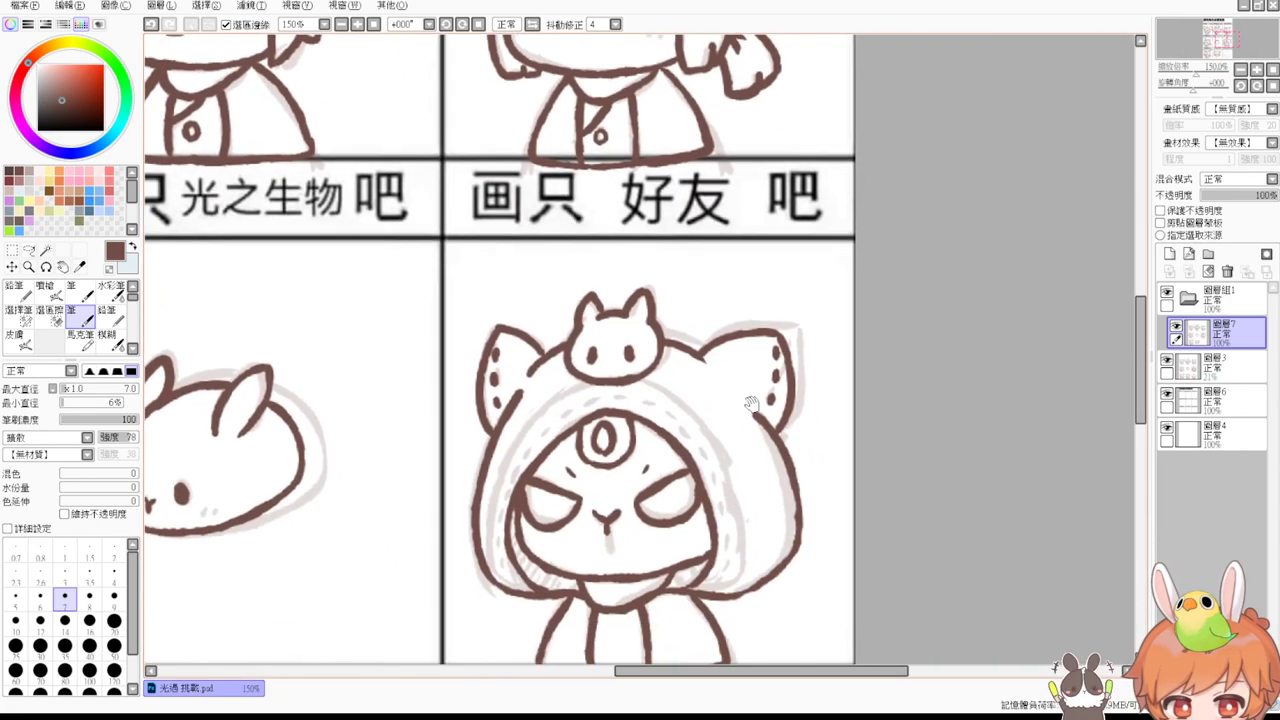
{"action": "left_click_drag", "start_coordinate": [815, 462], "coordinate": [786, 223]}
{"action": "left_click_drag", "start_coordinate": [808, 412], "coordinate": [795, 282]}
Step: Ink the bottom-right character's peaked, parted fringe and the pointed hair lock on the right of the face
{"action": "scroll", "coordinate": [793, 281], "scroll_direction": "up", "scroll_amount": 1}
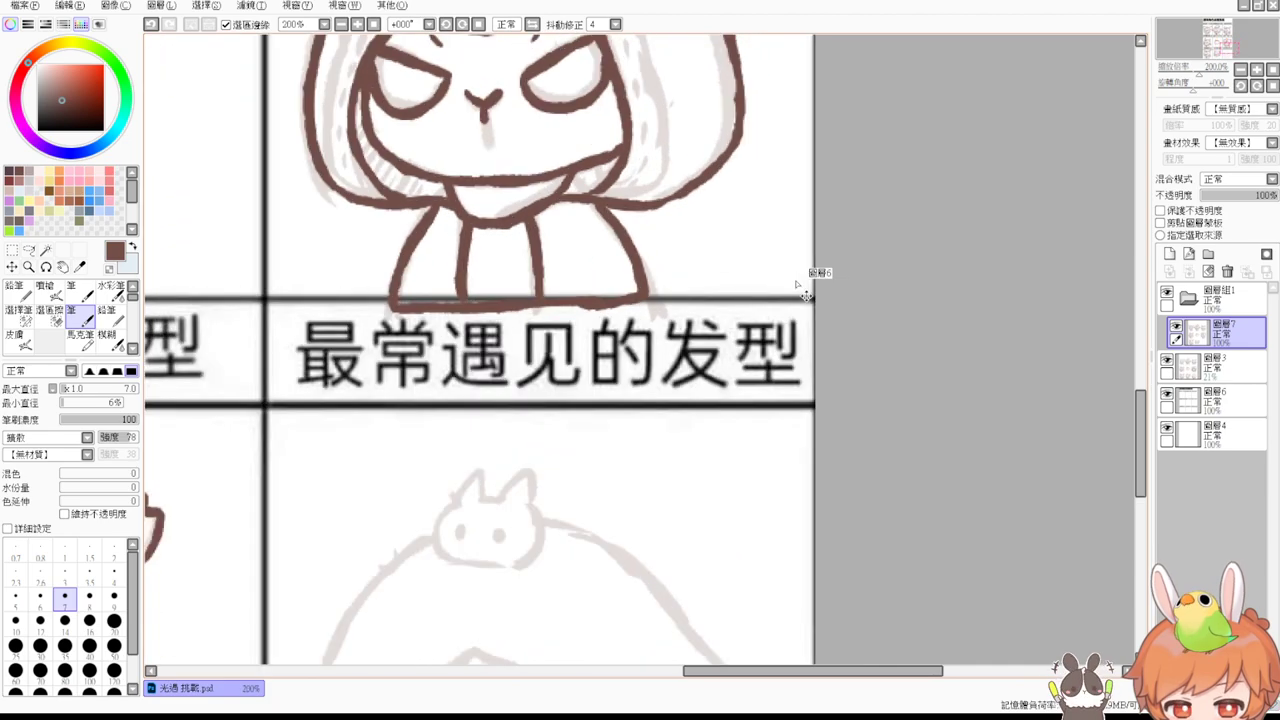
{"action": "mouse_move", "coordinate": [802, 543]}
{"action": "left_mouse_down"}
{"action": "mouse_move", "coordinate": [834, 380]}
{"action": "mouse_move", "coordinate": [1006, 322]}
{"action": "left_mouse_up"}
{"action": "scroll", "coordinate": [836, 384], "scroll_direction": "up", "scroll_amount": 1}
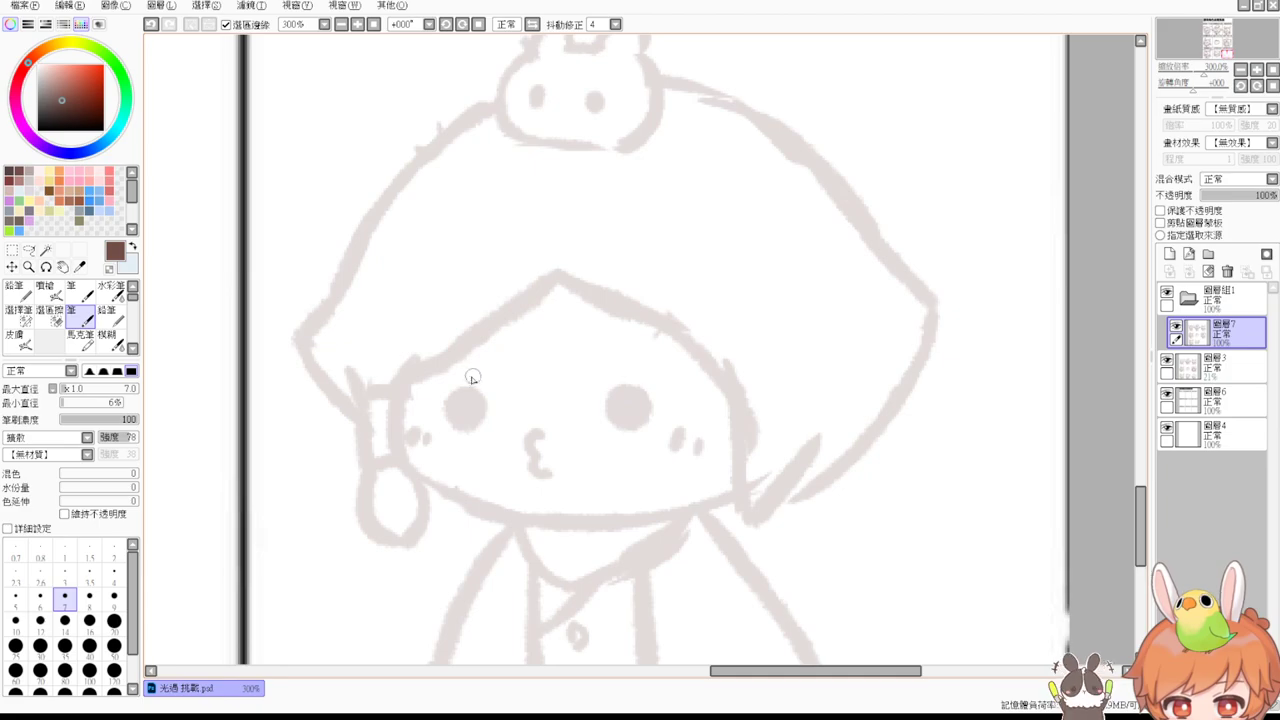
{"action": "mouse_move", "coordinate": [405, 375]}
{"action": "left_mouse_down"}
{"action": "mouse_move", "coordinate": [560, 274]}
{"action": "mouse_move", "coordinate": [740, 374]}
{"action": "left_mouse_up"}
{"action": "key", "text": "ctrl+z"}
{"action": "mouse_move", "coordinate": [556, 266]}
{"action": "left_mouse_down"}
{"action": "mouse_move", "coordinate": [733, 392]}
{"action": "mouse_move", "coordinate": [760, 535]}
{"action": "left_mouse_up"}
{"action": "left_click_drag", "start_coordinate": [808, 449], "coordinate": [764, 533]}
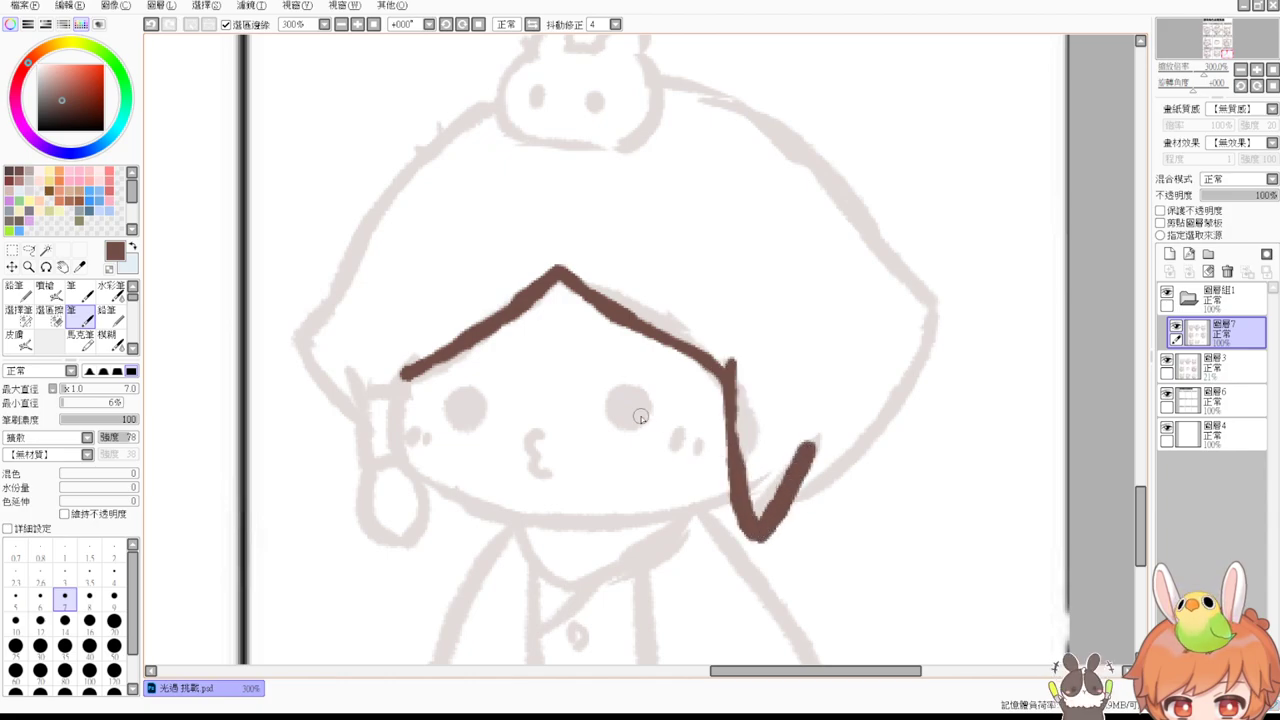
{"action": "left_click_drag", "start_coordinate": [404, 378], "coordinate": [445, 485]}
{"action": "key", "text": "ctrl+z"}
{"action": "left_click_drag", "start_coordinate": [405, 374], "coordinate": [430, 488]}
{"action": "key", "text": "ctrl+z"}
{"action": "mouse_move", "coordinate": [404, 372]}
{"action": "left_mouse_down"}
{"action": "mouse_move", "coordinate": [413, 420]}
{"action": "mouse_move", "coordinate": [486, 518]}
{"action": "left_mouse_up"}
{"action": "key", "text": "ctrl+z"}
{"action": "left_click_drag", "start_coordinate": [405, 402], "coordinate": [527, 518]}
{"action": "key", "text": "ctrl+z"}
Step: Ink the left cheek and the chin line across to the right hair lock
{"action": "left_click_drag", "start_coordinate": [406, 408], "coordinate": [547, 513]}
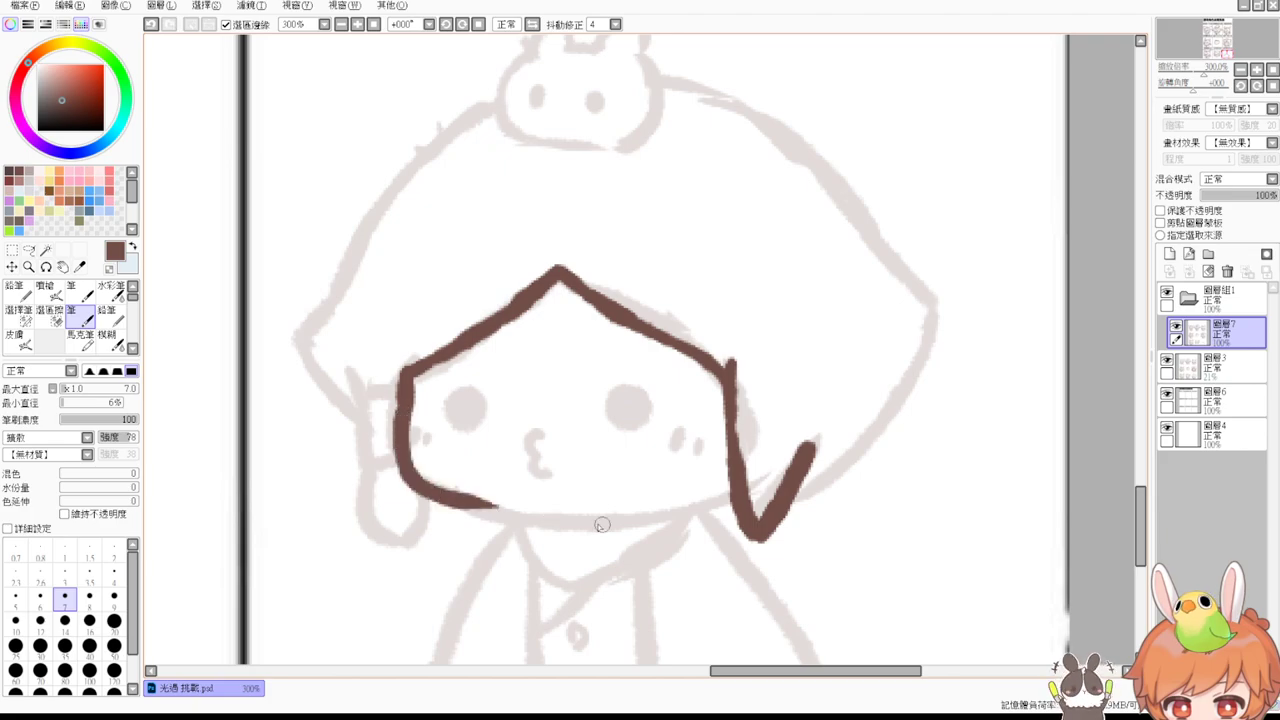
{"action": "mouse_move", "coordinate": [469, 501]}
{"action": "left_mouse_down"}
{"action": "mouse_move", "coordinate": [677, 504]}
{"action": "mouse_move", "coordinate": [745, 482]}
{"action": "mouse_move", "coordinate": [605, 519]}
{"action": "mouse_move", "coordinate": [738, 489]}
{"action": "mouse_move", "coordinate": [685, 507]}
{"action": "mouse_move", "coordinate": [602, 511]}
{"action": "left_mouse_up"}
{"action": "key", "text": "ctrl+z"}
{"action": "key", "text": "ctrl+z"}
{"action": "key", "text": "ctrl+z"}
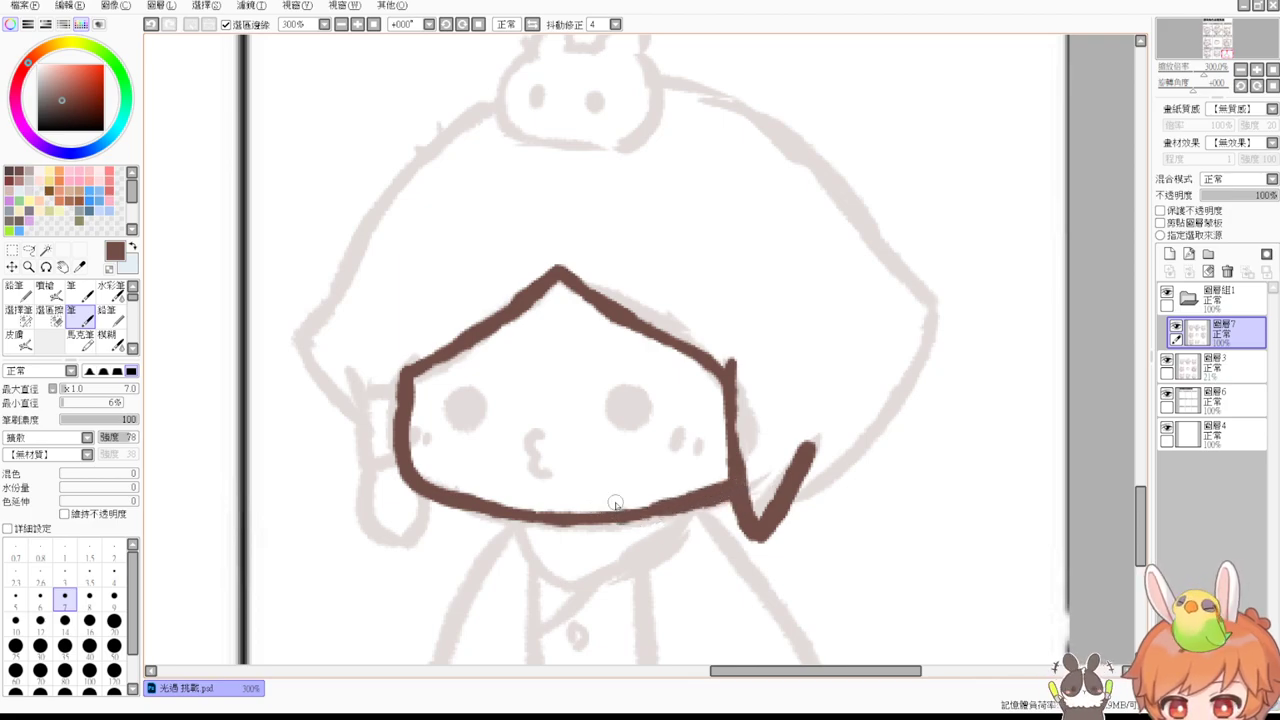
Step: Ink the outer hair outline on both sides, flaring to pointed corners and curving back in beside the face
{"action": "mouse_move", "coordinate": [502, 106]}
{"action": "left_mouse_down"}
{"action": "mouse_move", "coordinate": [285, 335]}
{"action": "mouse_move", "coordinate": [342, 400]}
{"action": "left_mouse_up"}
{"action": "key", "text": "ctrl+z"}
{"action": "key", "text": "ctrl+z"}
{"action": "mouse_move", "coordinate": [340, 292]}
{"action": "left_mouse_down"}
{"action": "mouse_move", "coordinate": [300, 332]}
{"action": "mouse_move", "coordinate": [357, 402]}
{"action": "left_mouse_up"}
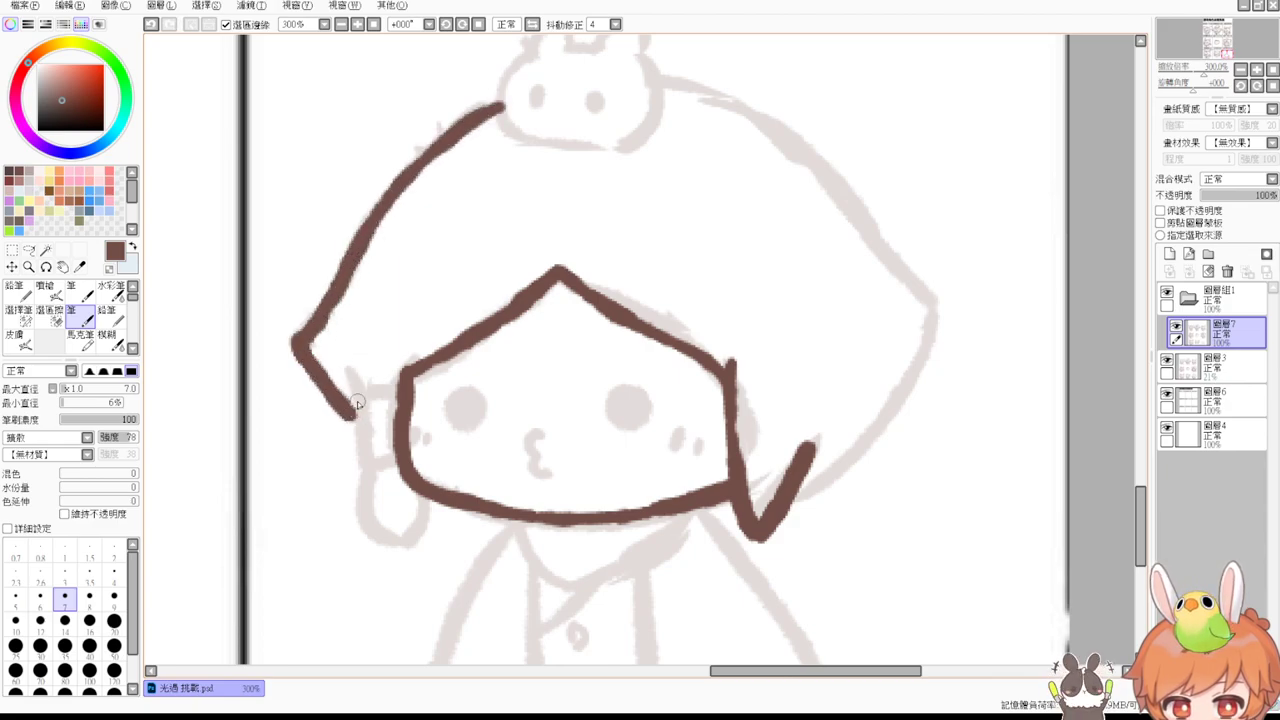
{"action": "mouse_move", "coordinate": [668, 88]}
{"action": "left_mouse_down"}
{"action": "mouse_move", "coordinate": [700, 95]}
{"action": "mouse_move", "coordinate": [848, 210]}
{"action": "mouse_move", "coordinate": [934, 297]}
{"action": "mouse_move", "coordinate": [872, 424]}
{"action": "mouse_move", "coordinate": [806, 462]}
{"action": "left_mouse_up"}
{"action": "key", "text": "ctrl+z"}
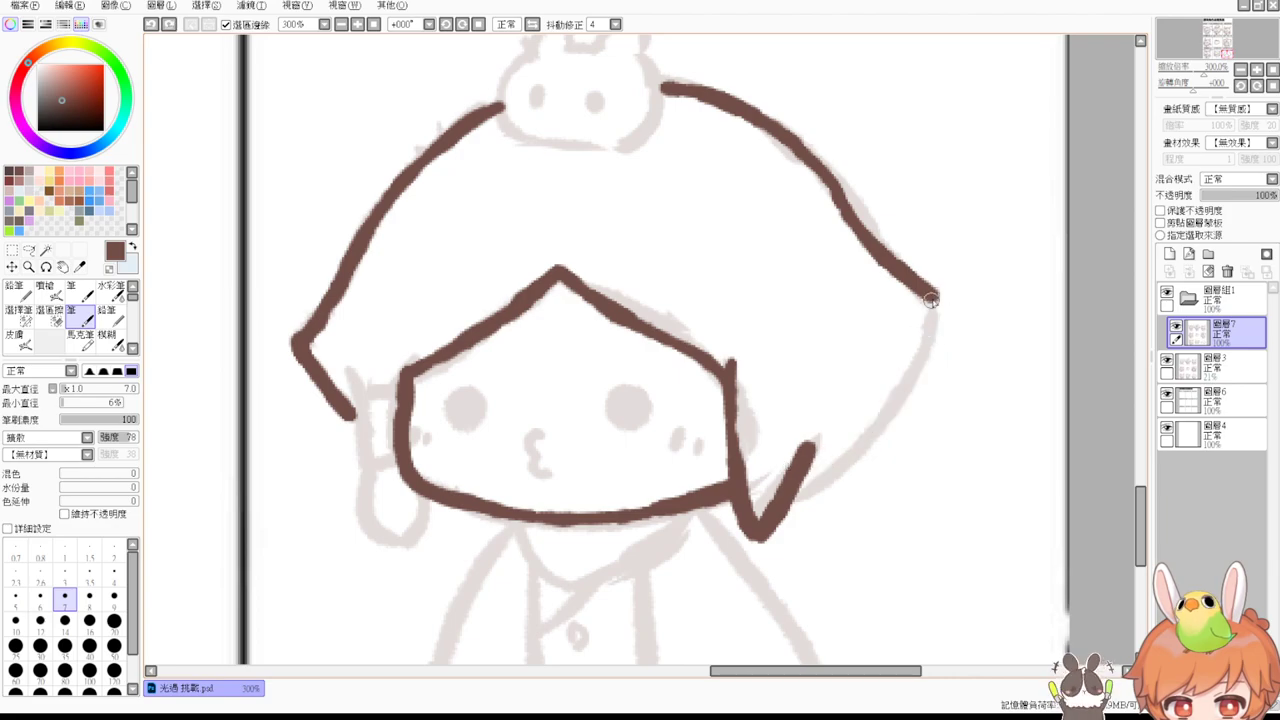
{"action": "left_click_drag", "start_coordinate": [937, 298], "coordinate": [786, 490]}
Step: Ink the small side lock left of the face with its hair tie and rounded drop-shaped end
{"action": "left_click_drag", "start_coordinate": [846, 527], "coordinate": [876, 438]}
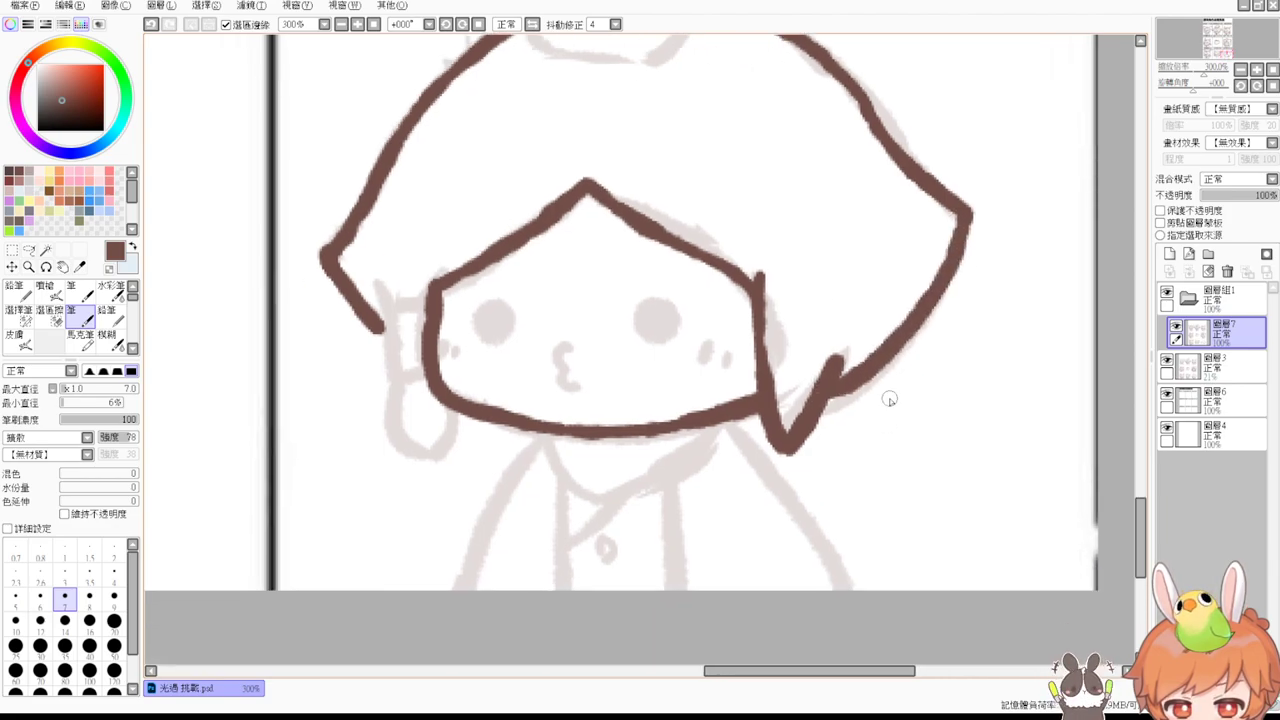
{"action": "mouse_move", "coordinate": [369, 268]}
{"action": "left_mouse_down"}
{"action": "mouse_move", "coordinate": [395, 350]}
{"action": "mouse_move", "coordinate": [384, 303]}
{"action": "mouse_move", "coordinate": [435, 303]}
{"action": "mouse_move", "coordinate": [390, 382]}
{"action": "mouse_move", "coordinate": [436, 380]}
{"action": "mouse_move", "coordinate": [430, 456]}
{"action": "left_mouse_up"}
{"action": "key", "text": "ctrl+z"}
Step: Ink the V-shaped collar, both coat front edges and the sloping shoulder lines below the face
{"action": "mouse_move", "coordinate": [545, 432]}
{"action": "left_mouse_down"}
{"action": "mouse_move", "coordinate": [600, 498]}
{"action": "mouse_move", "coordinate": [740, 420]}
{"action": "left_mouse_up"}
{"action": "key", "text": "ctrl+z"}
{"action": "mouse_move", "coordinate": [600, 495]}
{"action": "left_mouse_down"}
{"action": "mouse_move", "coordinate": [735, 412]}
{"action": "mouse_move", "coordinate": [697, 459]}
{"action": "left_mouse_up"}
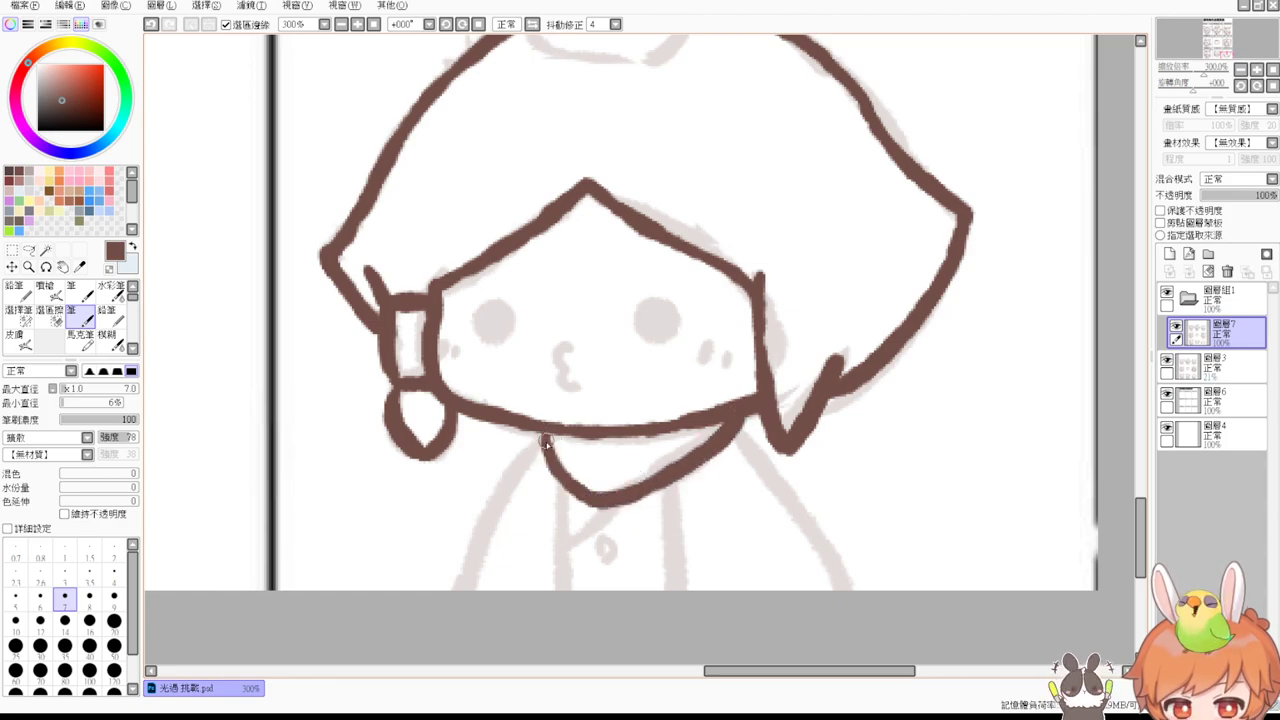
{"action": "left_click_drag", "start_coordinate": [545, 439], "coordinate": [475, 647]}
{"action": "left_click_drag", "start_coordinate": [567, 488], "coordinate": [547, 610]}
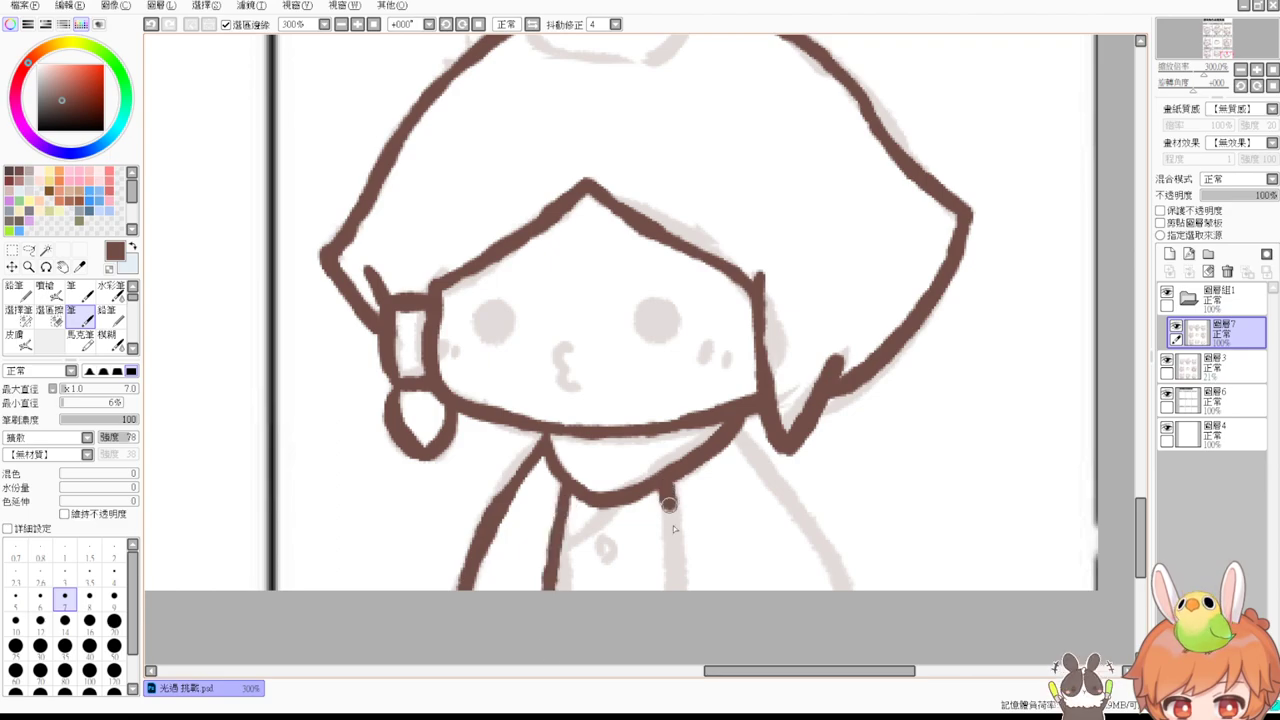
{"action": "left_click_drag", "start_coordinate": [665, 492], "coordinate": [685, 610]}
{"action": "left_click_drag", "start_coordinate": [743, 428], "coordinate": [834, 648]}
{"action": "key", "text": "ctrl+z"}
{"action": "left_click_drag", "start_coordinate": [735, 432], "coordinate": [845, 656]}
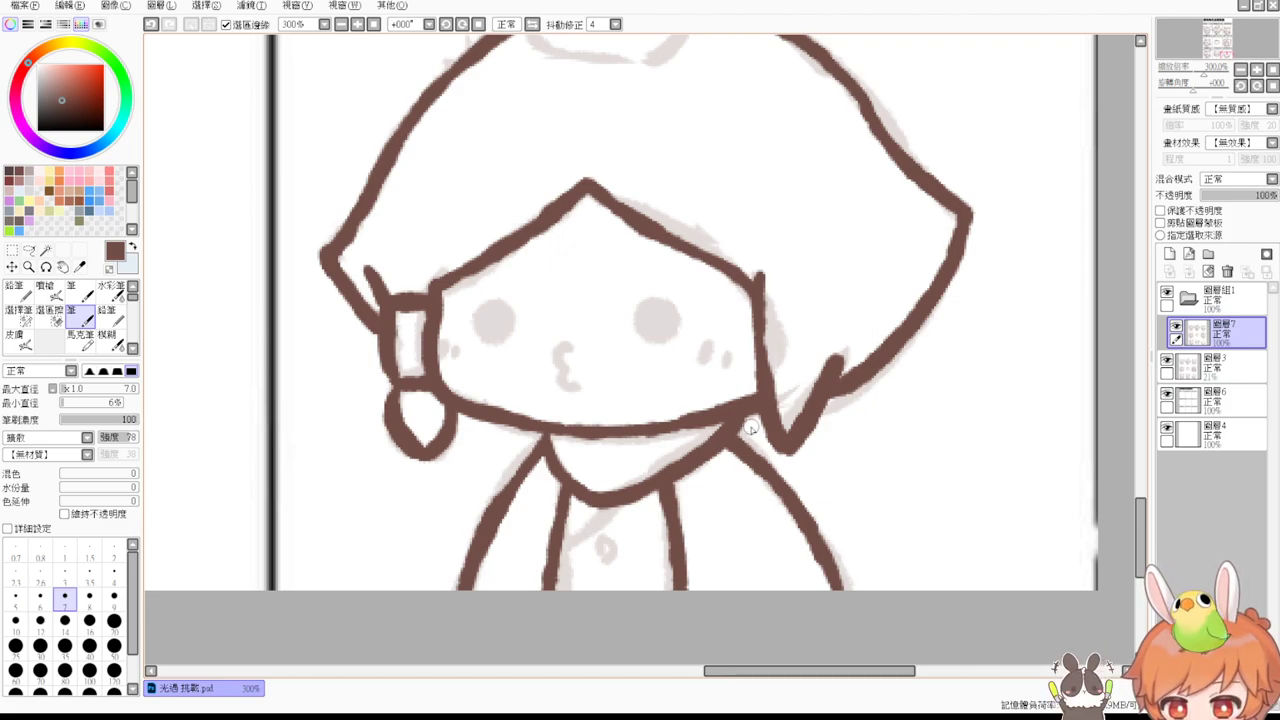
Step: Ink two large round eye outlines and fill in off-centre pupils, leaving a pale crescent in each eye
{"action": "mouse_move", "coordinate": [478, 350]}
{"action": "left_mouse_down"}
{"action": "mouse_move", "coordinate": [526, 285]}
{"action": "mouse_move", "coordinate": [485, 352]}
{"action": "mouse_move", "coordinate": [535, 318]}
{"action": "mouse_move", "coordinate": [486, 350]}
{"action": "mouse_move", "coordinate": [470, 285]}
{"action": "mouse_move", "coordinate": [490, 352]}
{"action": "left_mouse_up"}
{"action": "key", "text": "ctrl+z"}
{"action": "key", "text": "ctrl+z"}
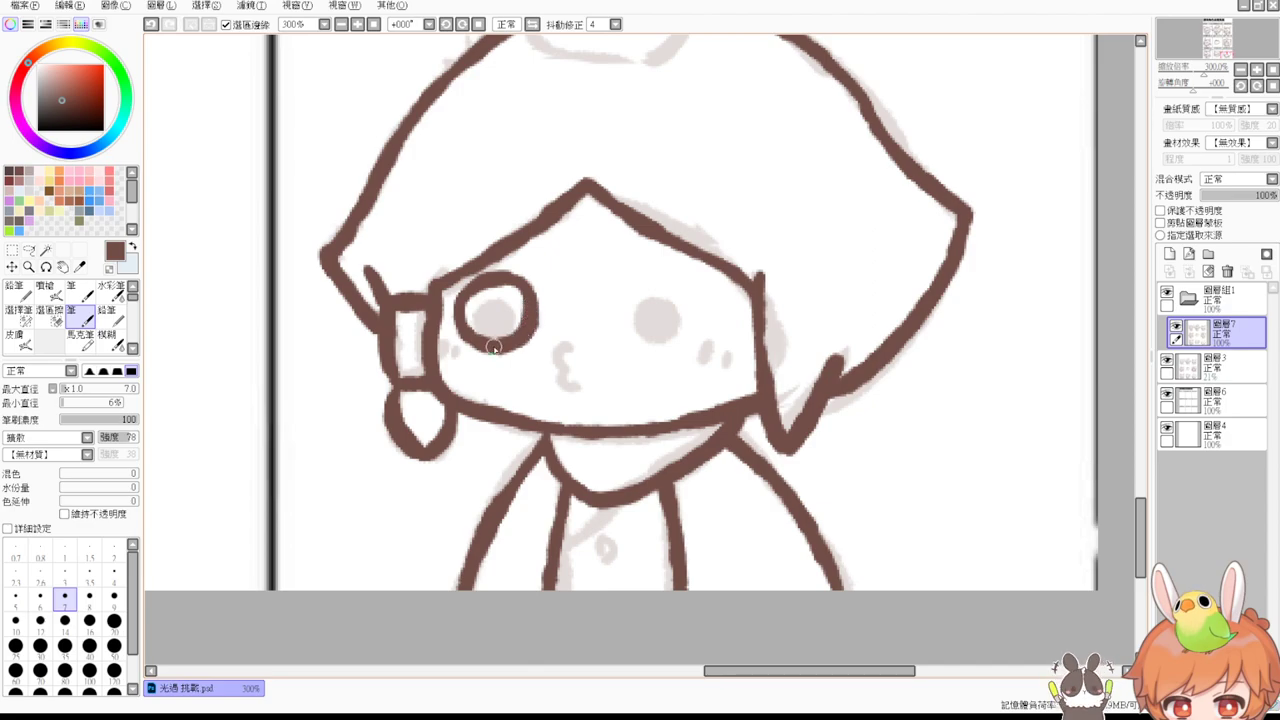
{"action": "mouse_move", "coordinate": [664, 347]}
{"action": "left_mouse_down"}
{"action": "mouse_move", "coordinate": [643, 320]}
{"action": "mouse_move", "coordinate": [712, 338]}
{"action": "mouse_move", "coordinate": [643, 313]}
{"action": "left_mouse_up"}
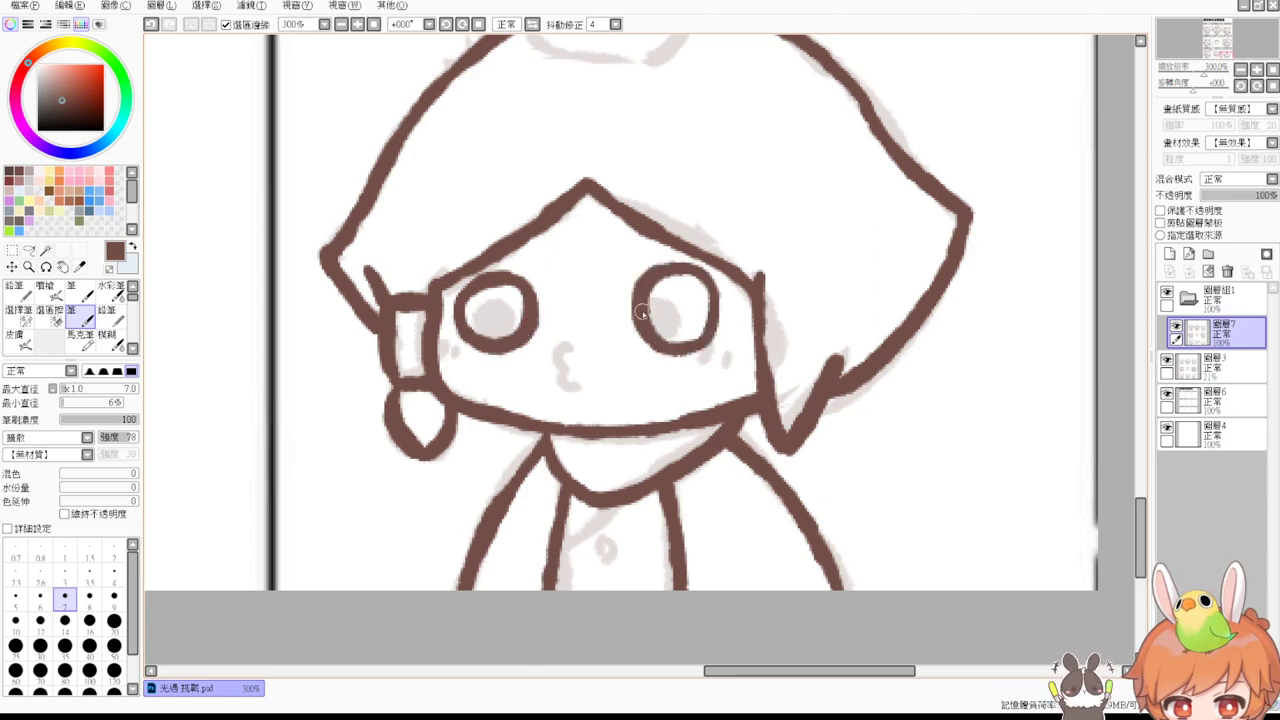
{"action": "mouse_move", "coordinate": [482, 301]}
{"action": "left_mouse_down"}
{"action": "mouse_move", "coordinate": [472, 327]}
{"action": "mouse_move", "coordinate": [488, 314]}
{"action": "mouse_move", "coordinate": [472, 318]}
{"action": "mouse_move", "coordinate": [490, 325]}
{"action": "mouse_move", "coordinate": [474, 299]}
{"action": "left_mouse_up"}
{"action": "key", "text": "ctrl+z"}
{"action": "mouse_move", "coordinate": [692, 307]}
{"action": "left_mouse_down"}
{"action": "mouse_move", "coordinate": [668, 316]}
{"action": "mouse_move", "coordinate": [702, 284]}
{"action": "mouse_move", "coordinate": [676, 302]}
{"action": "mouse_move", "coordinate": [694, 292]}
{"action": "left_mouse_up"}
{"action": "mouse_move", "coordinate": [548, 312]}
{"action": "left_mouse_down"}
{"action": "mouse_move", "coordinate": [615, 302]}
{"action": "mouse_move", "coordinate": [596, 395]}
{"action": "left_mouse_up"}
{"action": "key", "text": "ctrl+z"}
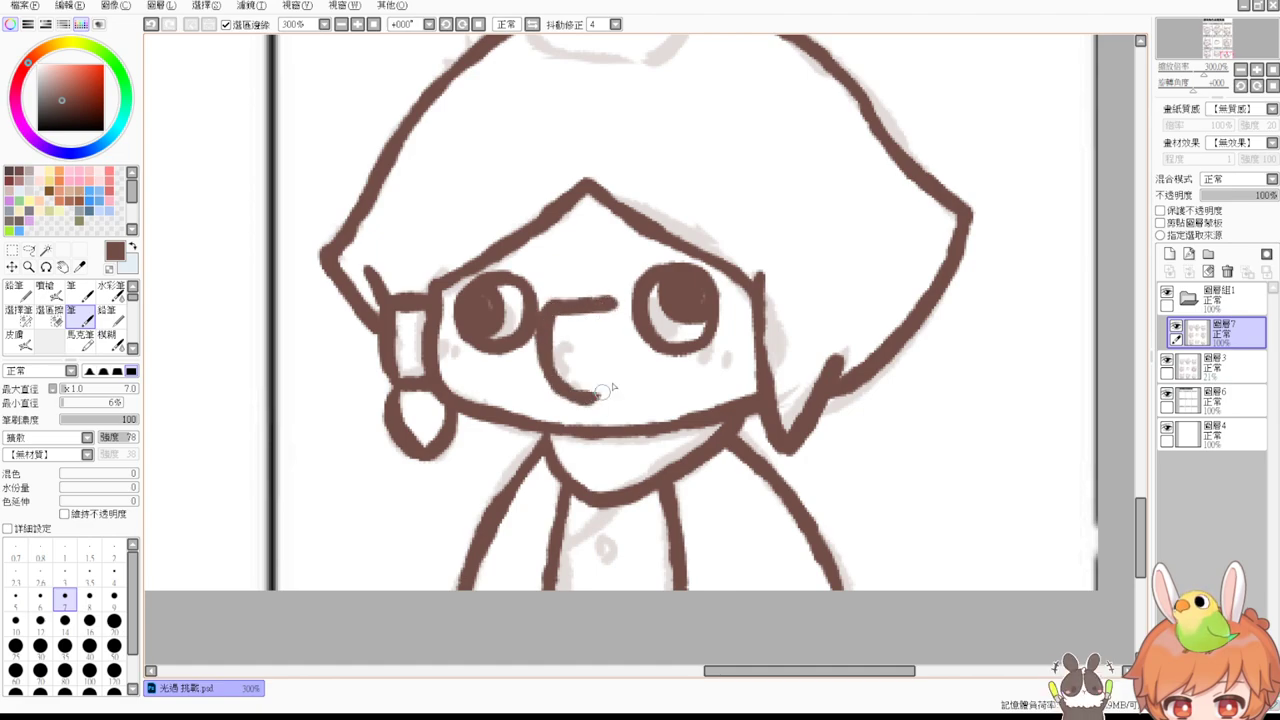
{"action": "left_click_drag", "start_coordinate": [618, 303], "coordinate": [582, 402]}
{"action": "key", "text": "ctrl+z"}
{"action": "key", "text": "ctrl+z"}
{"action": "left_click_drag", "start_coordinate": [548, 306], "coordinate": [588, 410]}
{"action": "mouse_move", "coordinate": [618, 302]}
{"action": "left_mouse_down"}
{"action": "mouse_move", "coordinate": [612, 390]}
{"action": "mouse_move", "coordinate": [578, 410]}
{"action": "mouse_move", "coordinate": [546, 360]}
{"action": "mouse_move", "coordinate": [577, 408]}
{"action": "mouse_move", "coordinate": [563, 396]}
{"action": "left_mouse_up"}
{"action": "key", "text": "ctrl+z"}
{"action": "key", "text": "ctrl+z"}
{"action": "key", "text": "ctrl+z"}
{"action": "key", "text": "ctrl+z"}
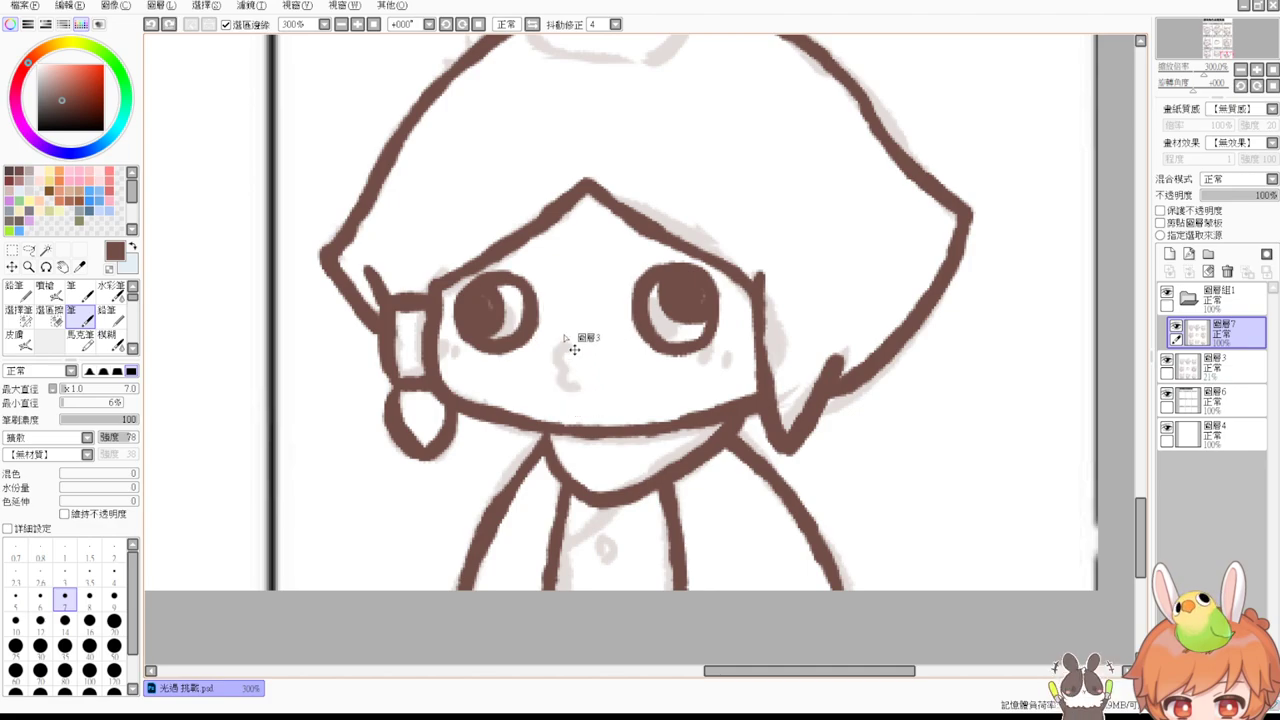
Step: Ink a tall open mouth between the eyes with a small tooth at its upper edge
{"action": "mouse_move", "coordinate": [552, 306]}
{"action": "left_mouse_down"}
{"action": "mouse_move", "coordinate": [616, 303]}
{"action": "mouse_move", "coordinate": [563, 384]}
{"action": "mouse_move", "coordinate": [588, 397]}
{"action": "left_mouse_up"}
{"action": "mouse_move", "coordinate": [618, 302]}
{"action": "left_mouse_down"}
{"action": "mouse_move", "coordinate": [618, 400]}
{"action": "mouse_move", "coordinate": [580, 408]}
{"action": "left_mouse_up"}
{"action": "key", "text": "ctrl+z"}
{"action": "left_click_drag", "start_coordinate": [615, 387], "coordinate": [588, 396]}
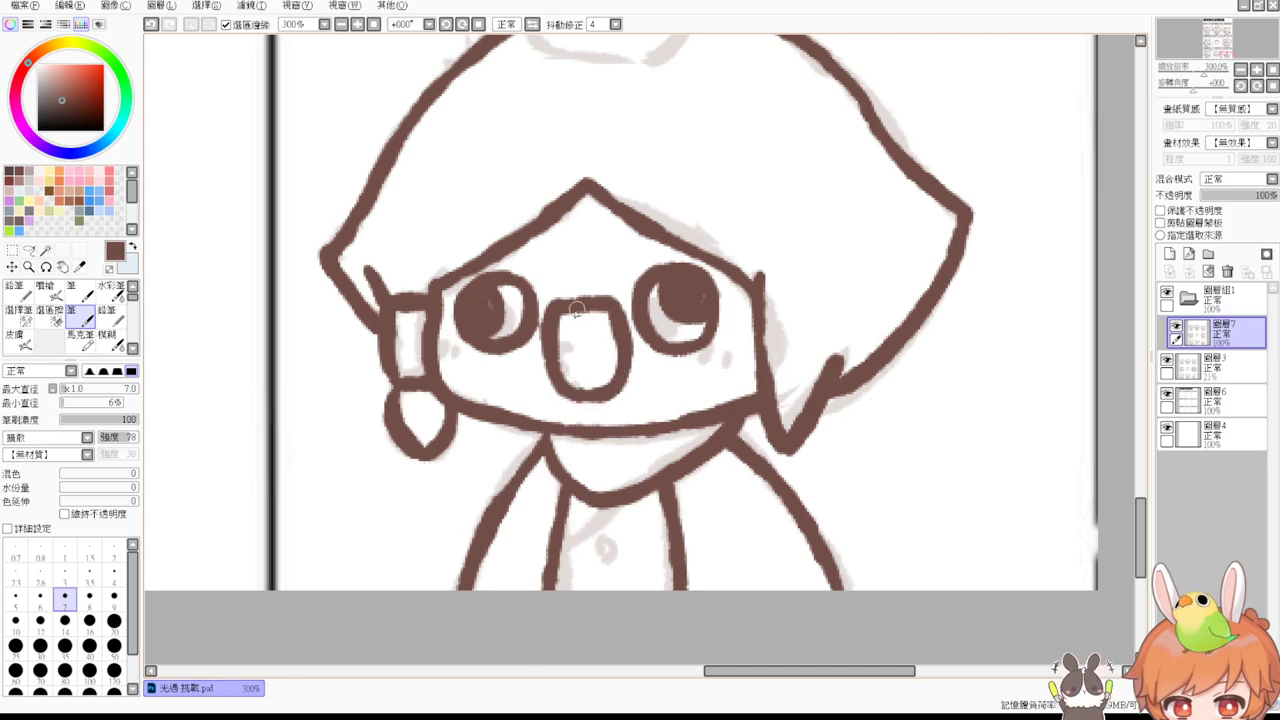
{"action": "mouse_move", "coordinate": [575, 311]}
{"action": "left_mouse_down"}
{"action": "mouse_move", "coordinate": [584, 340]}
{"action": "mouse_move", "coordinate": [601, 313]}
{"action": "left_mouse_up"}
{"action": "key", "text": "ctrl+z"}
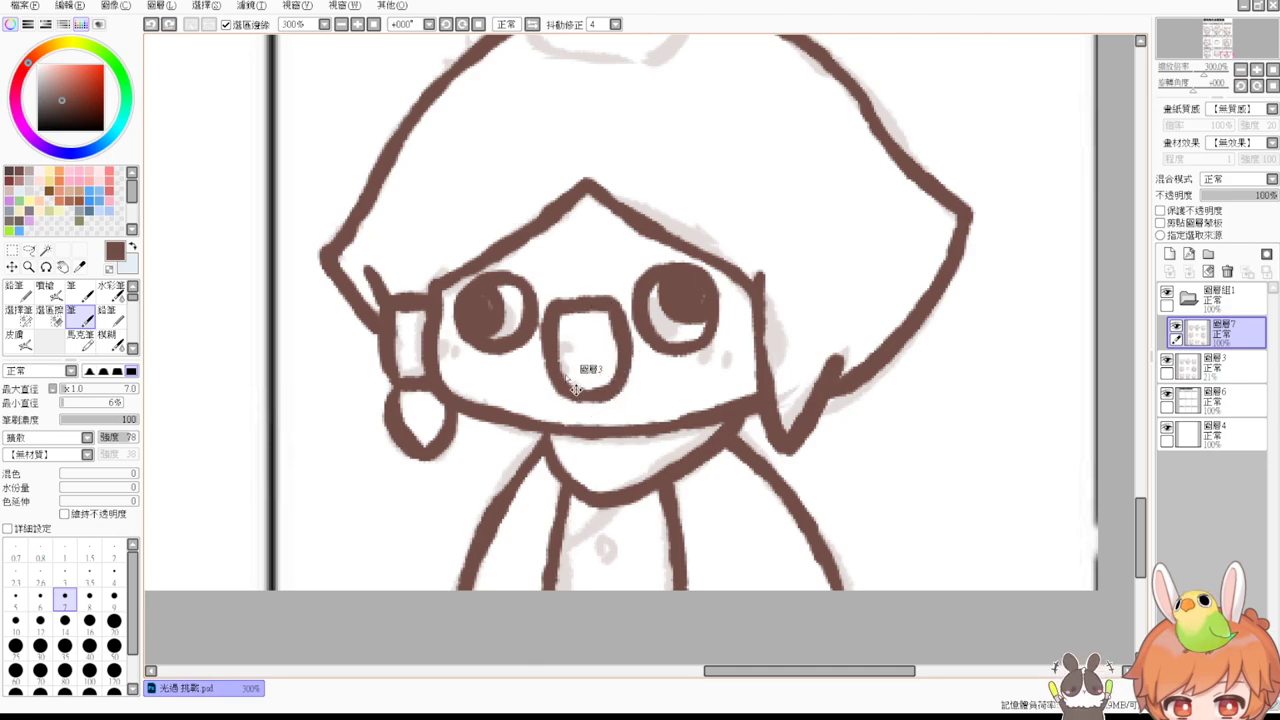
{"action": "mouse_move", "coordinate": [558, 367]}
{"action": "left_mouse_down"}
{"action": "mouse_move", "coordinate": [622, 340]}
{"action": "mouse_move", "coordinate": [573, 323]}
{"action": "mouse_move", "coordinate": [601, 334]}
{"action": "left_mouse_up"}
{"action": "key", "text": "ctrl+z"}
{"action": "key", "text": "ctrl+z"}
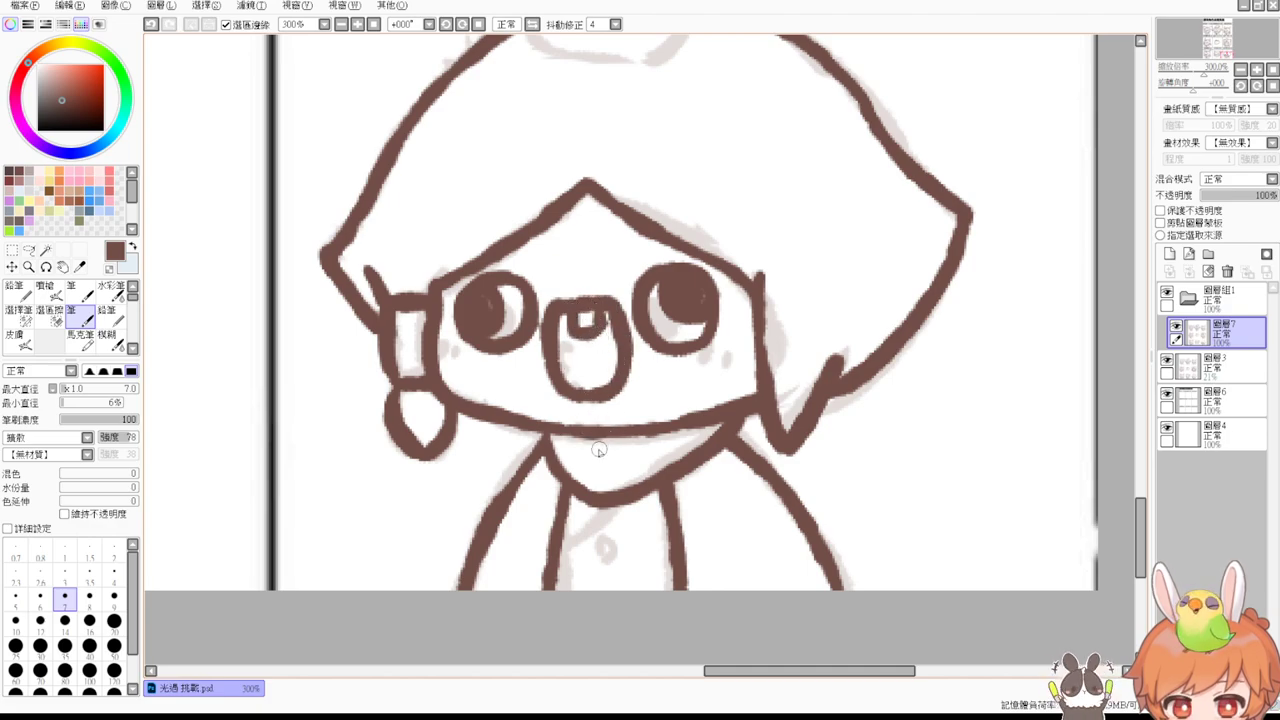
Step: Open the mouth's lower-right outline and ink a drip of drool running down to the chin
{"action": "key", "text": "e"}
{"action": "left_click_drag", "start_coordinate": [609, 392], "coordinate": [619, 424]}
{"action": "key", "text": "b"}
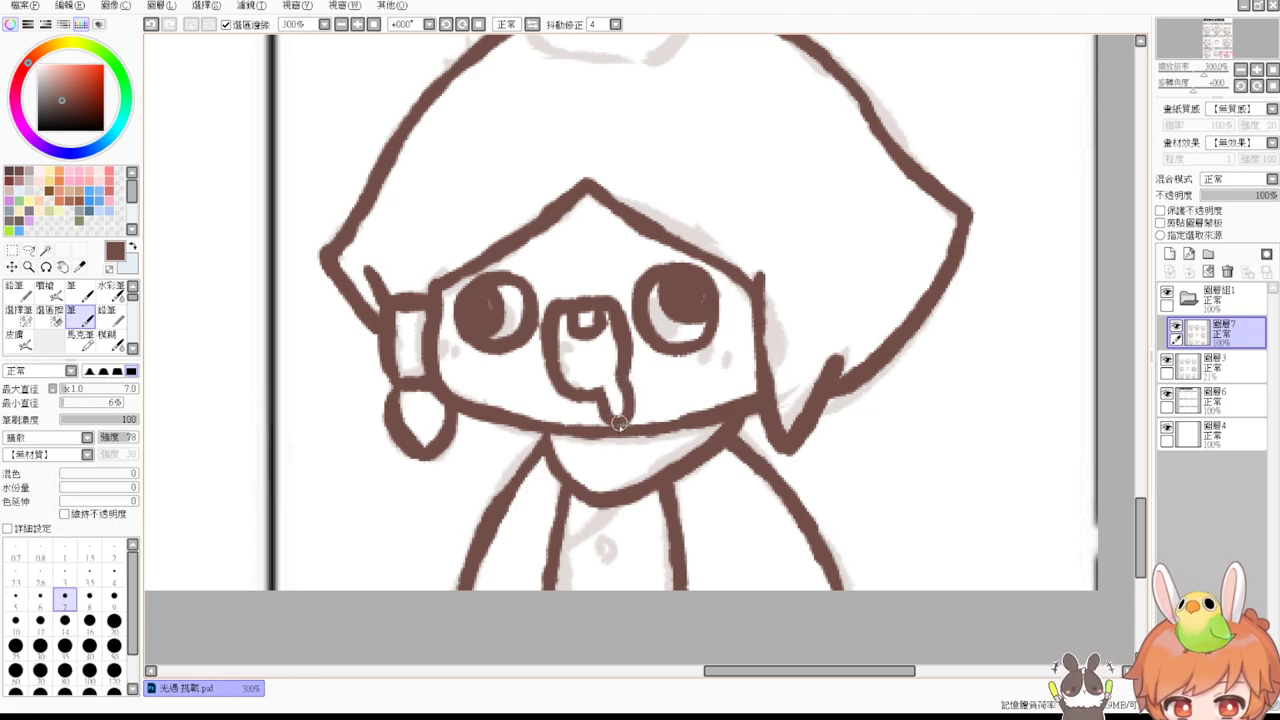
Step: Ink the bottom-middle character's collar, coat front and shoulders, plus round coat buttons on it and the bottom-right character
{"action": "left_click", "coordinate": [373, 24]}
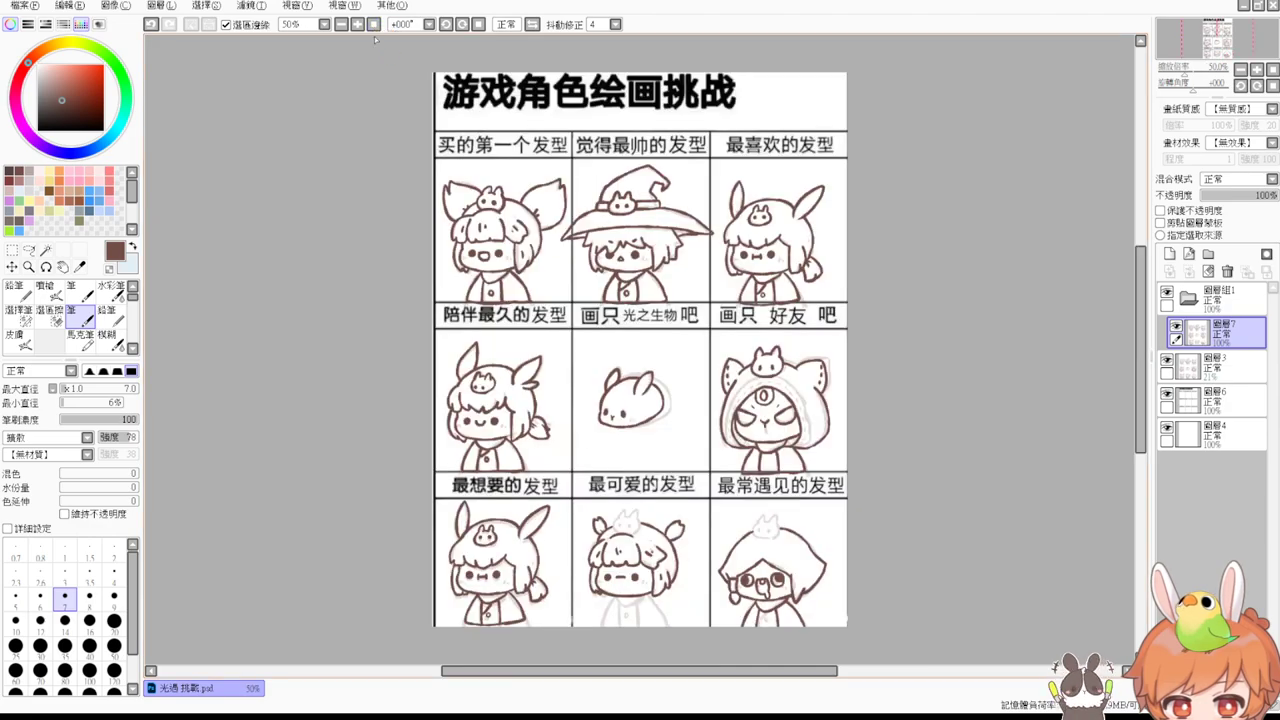
{"action": "left_click", "coordinate": [373, 24]}
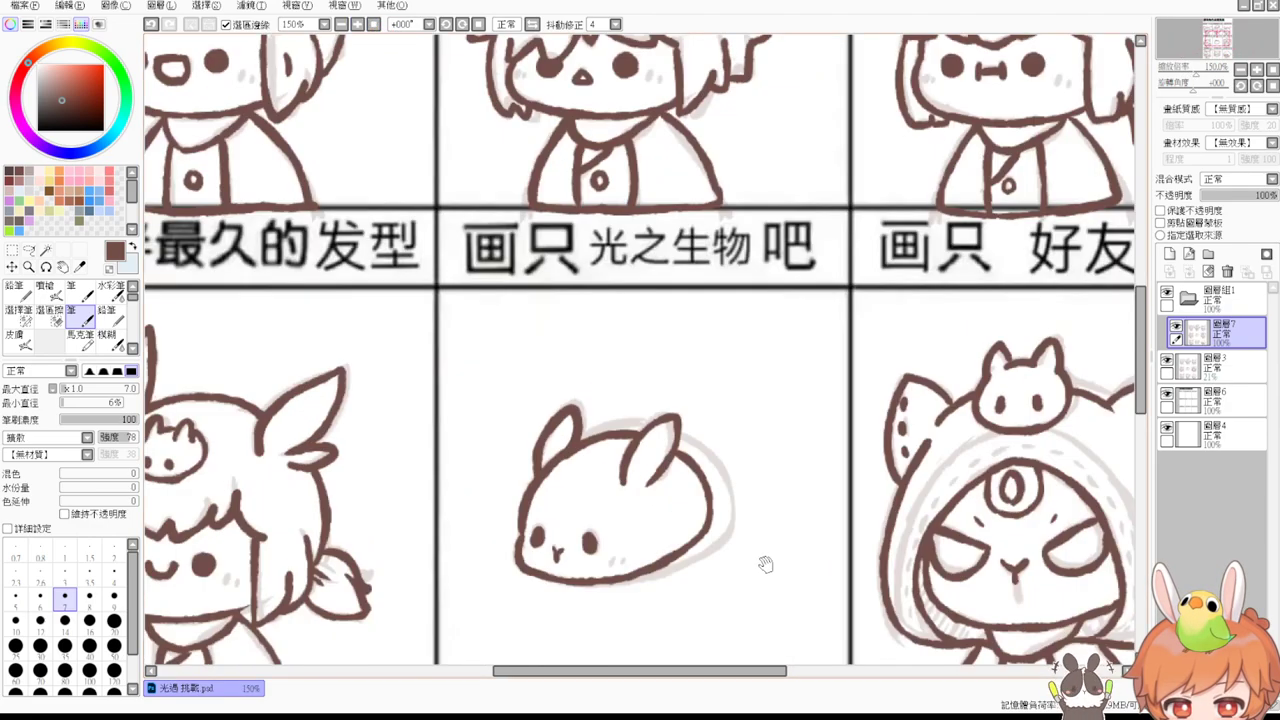
{"action": "left_click_drag", "start_coordinate": [757, 551], "coordinate": [697, 213]}
{"action": "left_click_drag", "start_coordinate": [696, 499], "coordinate": [691, 309]}
{"action": "scroll", "coordinate": [701, 321], "scroll_direction": "up", "scroll_amount": 1}
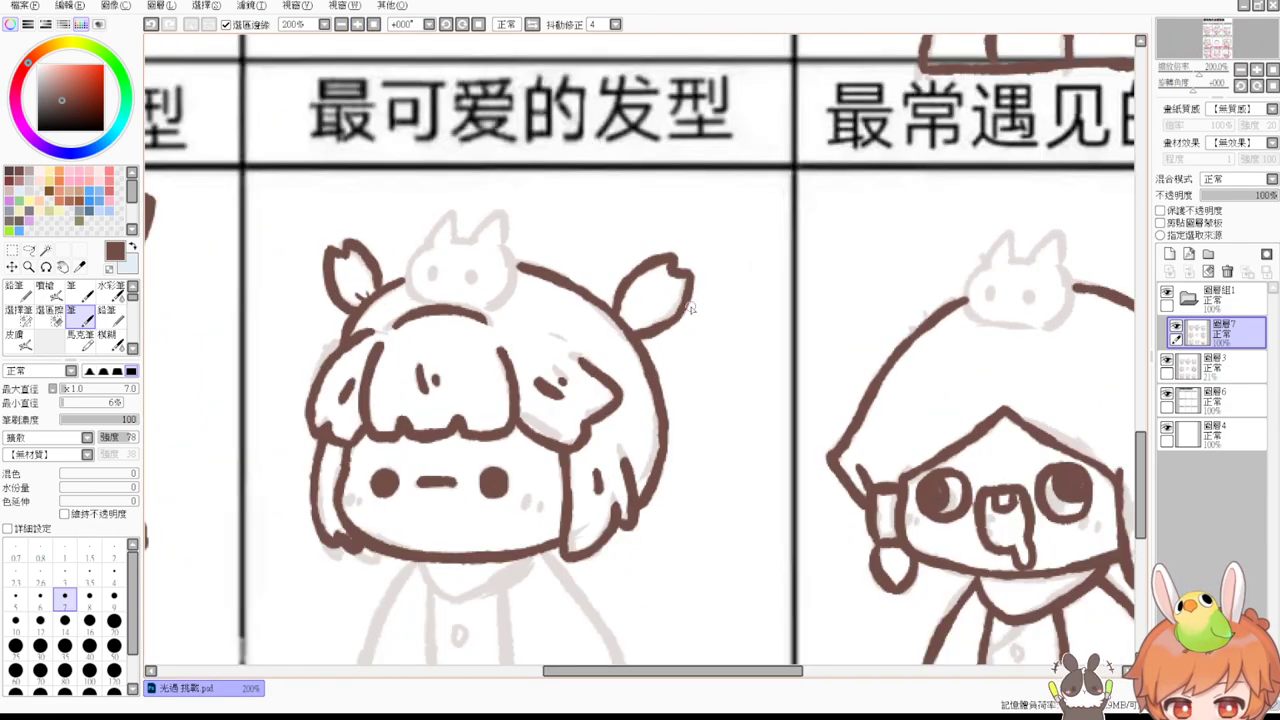
{"action": "left_click_drag", "start_coordinate": [783, 505], "coordinate": [800, 398]}
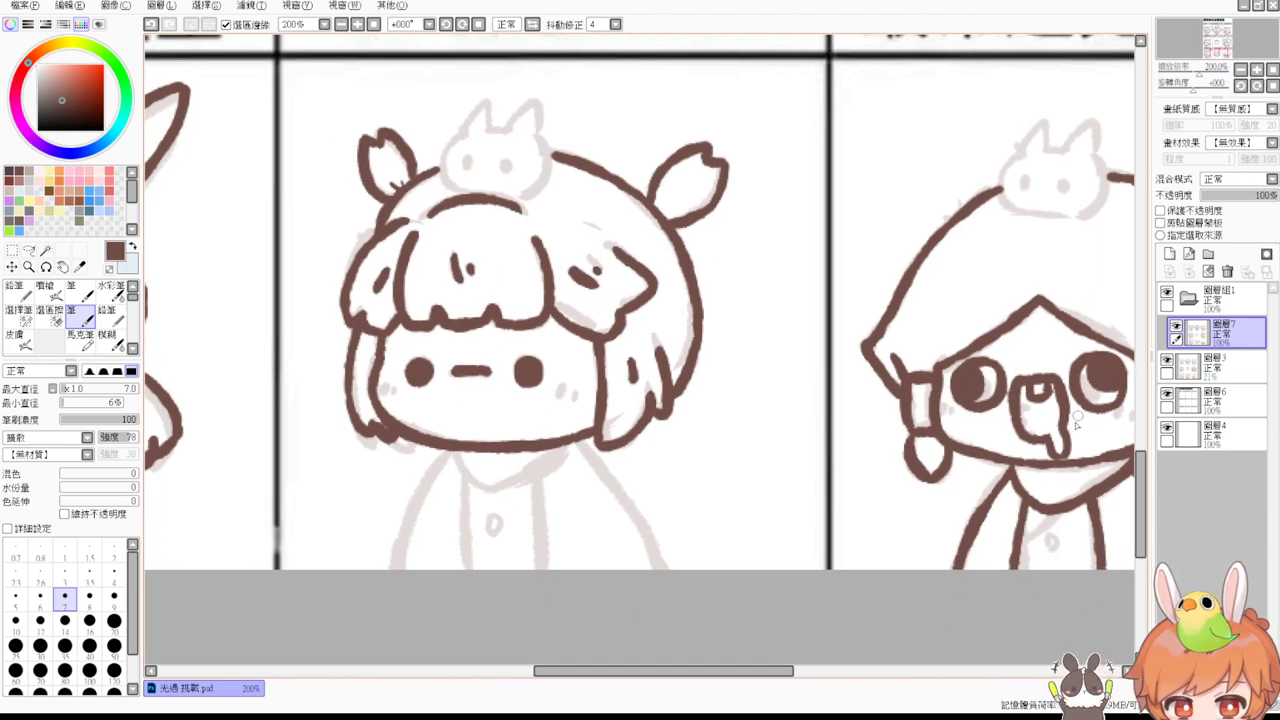
{"action": "mouse_move", "coordinate": [457, 452]}
{"action": "left_mouse_down"}
{"action": "mouse_move", "coordinate": [500, 486]}
{"action": "mouse_move", "coordinate": [567, 447]}
{"action": "mouse_move", "coordinate": [483, 590]}
{"action": "left_mouse_up"}
{"action": "left_click_drag", "start_coordinate": [533, 474], "coordinate": [551, 591]}
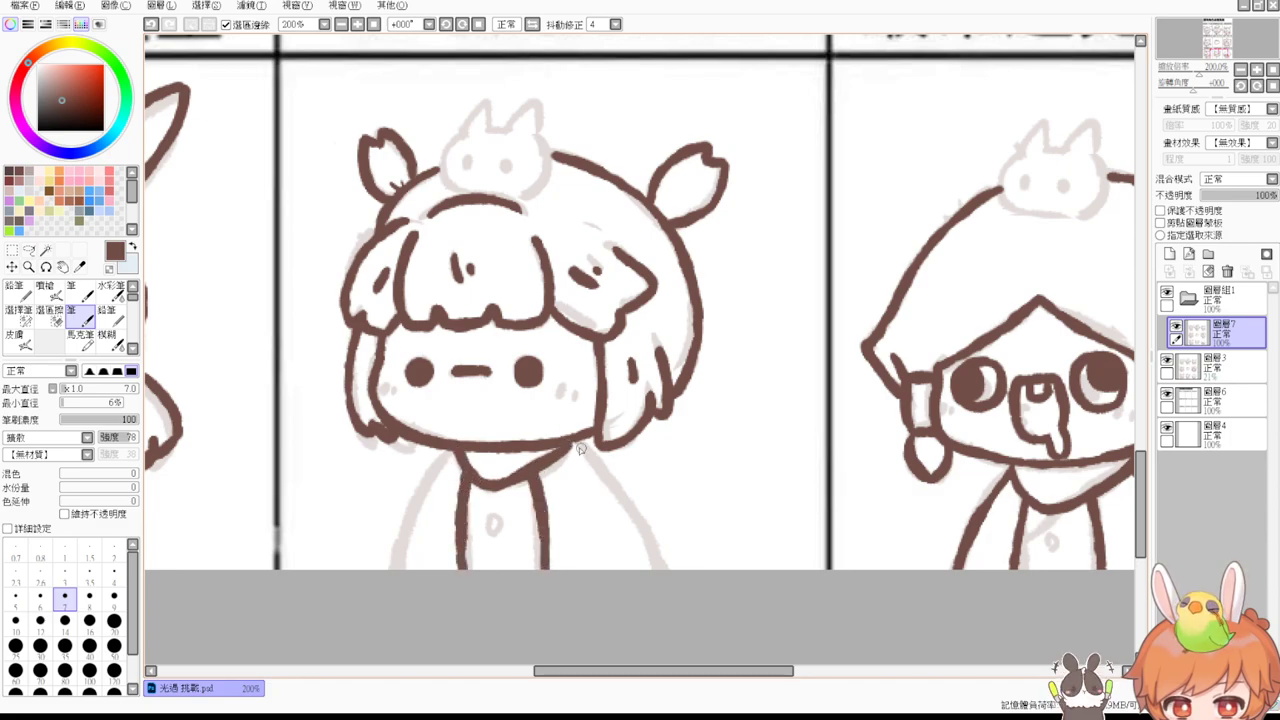
{"action": "left_click_drag", "start_coordinate": [580, 449], "coordinate": [636, 578]}
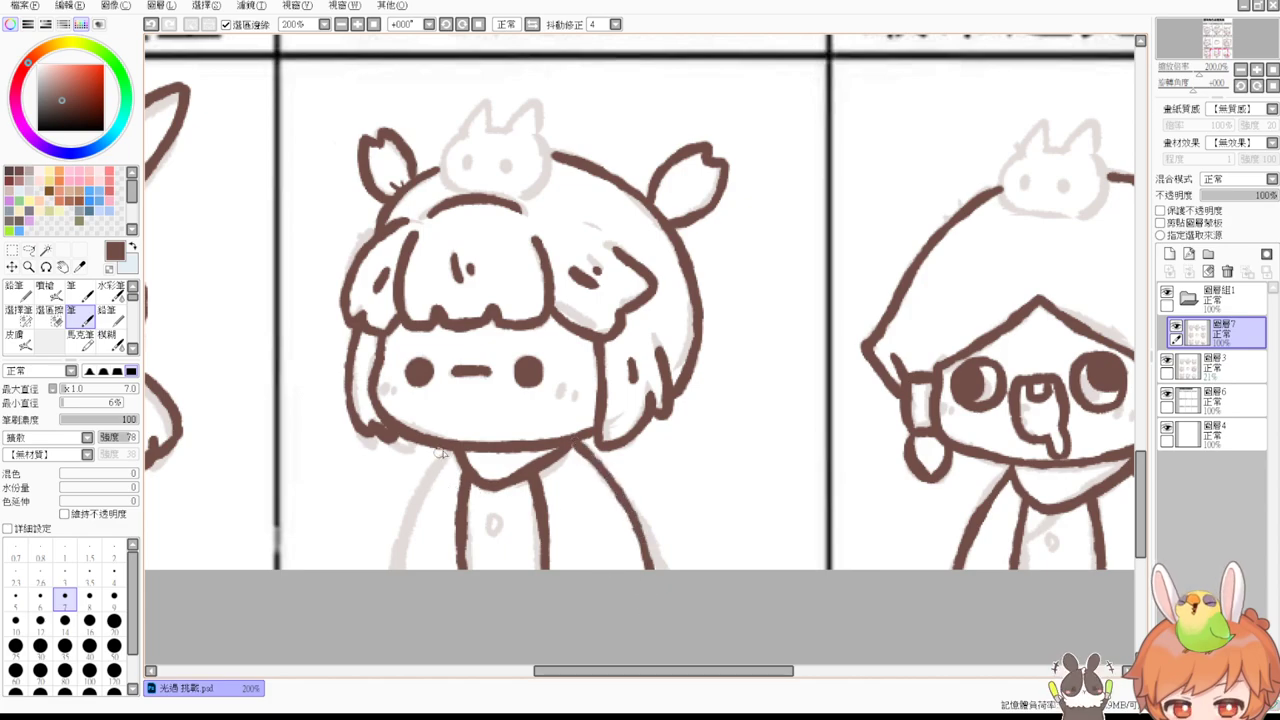
{"action": "left_click_drag", "start_coordinate": [450, 455], "coordinate": [423, 648]}
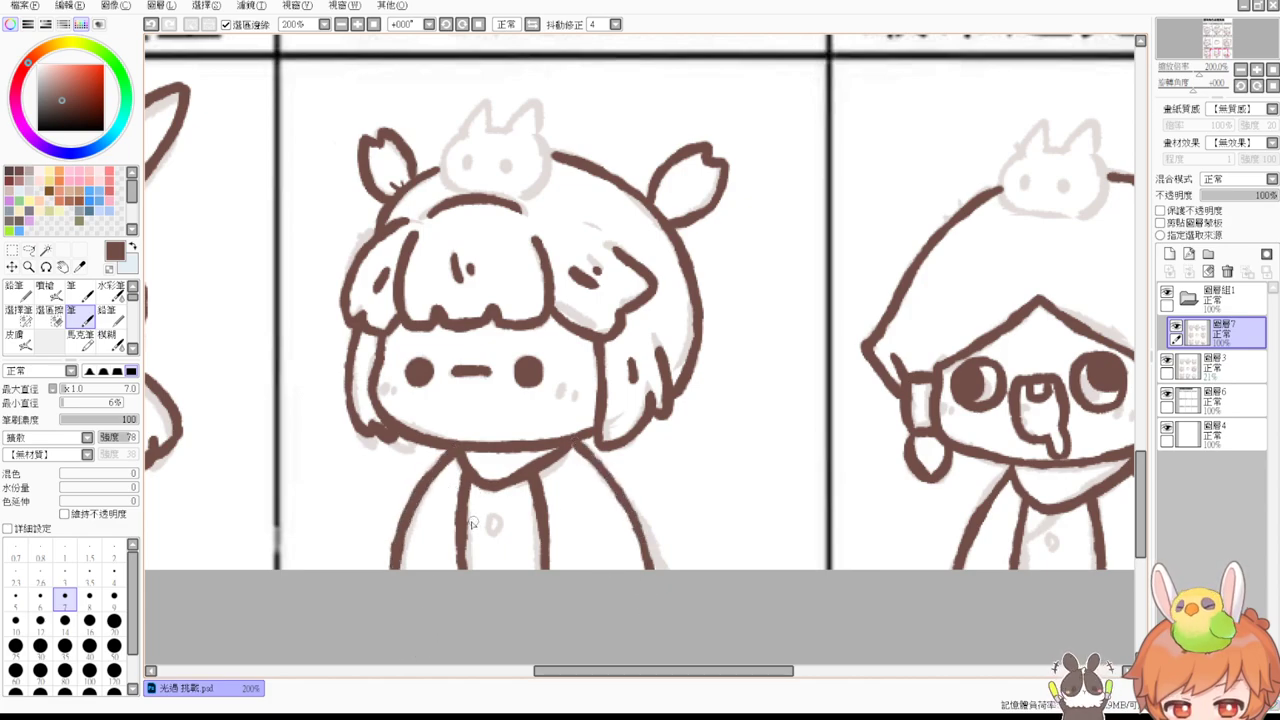
{"action": "left_click_drag", "start_coordinate": [493, 517], "coordinate": [497, 535]}
{"action": "left_click_drag", "start_coordinate": [800, 496], "coordinate": [552, 475]}
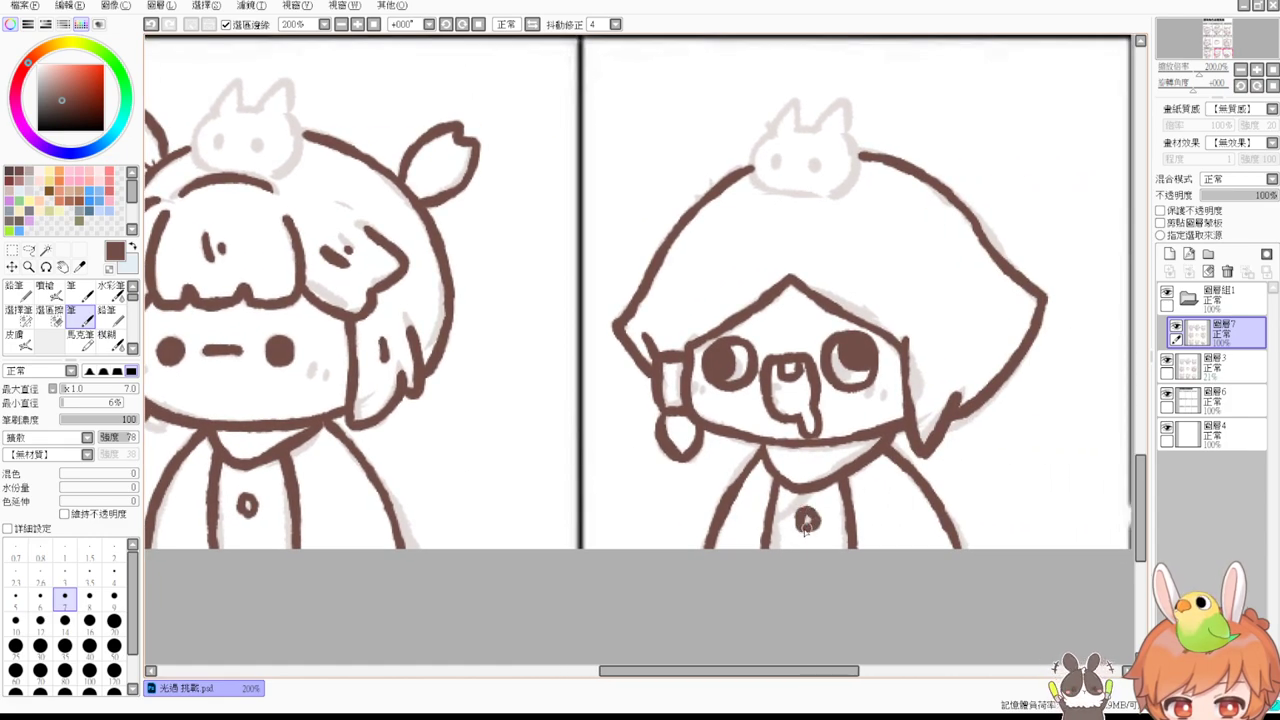
Step: Look over the inked characters across the middle and bottom rows
{"action": "left_click_drag", "start_coordinate": [711, 517], "coordinate": [911, 463]}
{"action": "left_click_drag", "start_coordinate": [614, 498], "coordinate": [854, 471]}
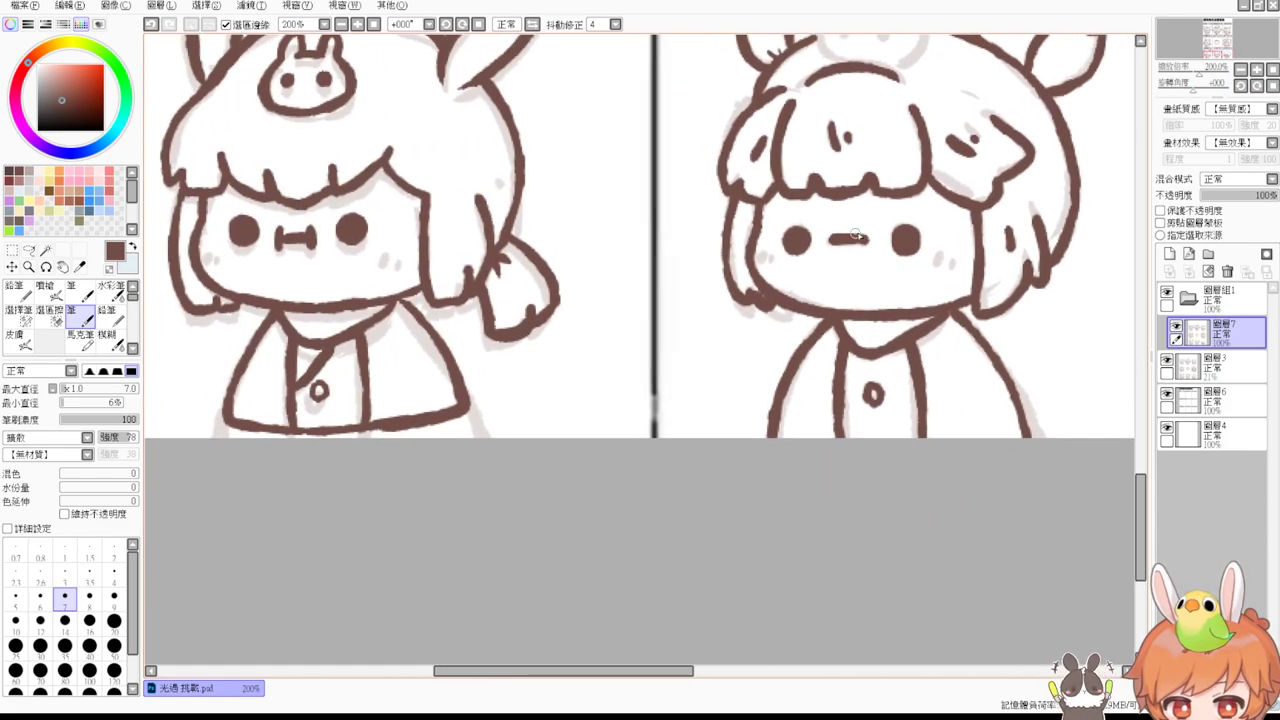
{"action": "left_click_drag", "start_coordinate": [853, 235], "coordinate": [758, 469]}
{"action": "mouse_move", "coordinate": [861, 114]}
{"action": "left_mouse_down"}
{"action": "mouse_move", "coordinate": [794, 509]}
{"action": "mouse_move", "coordinate": [767, 546]}
{"action": "left_mouse_up"}
{"action": "left_click_drag", "start_coordinate": [934, 346], "coordinate": [490, 489]}
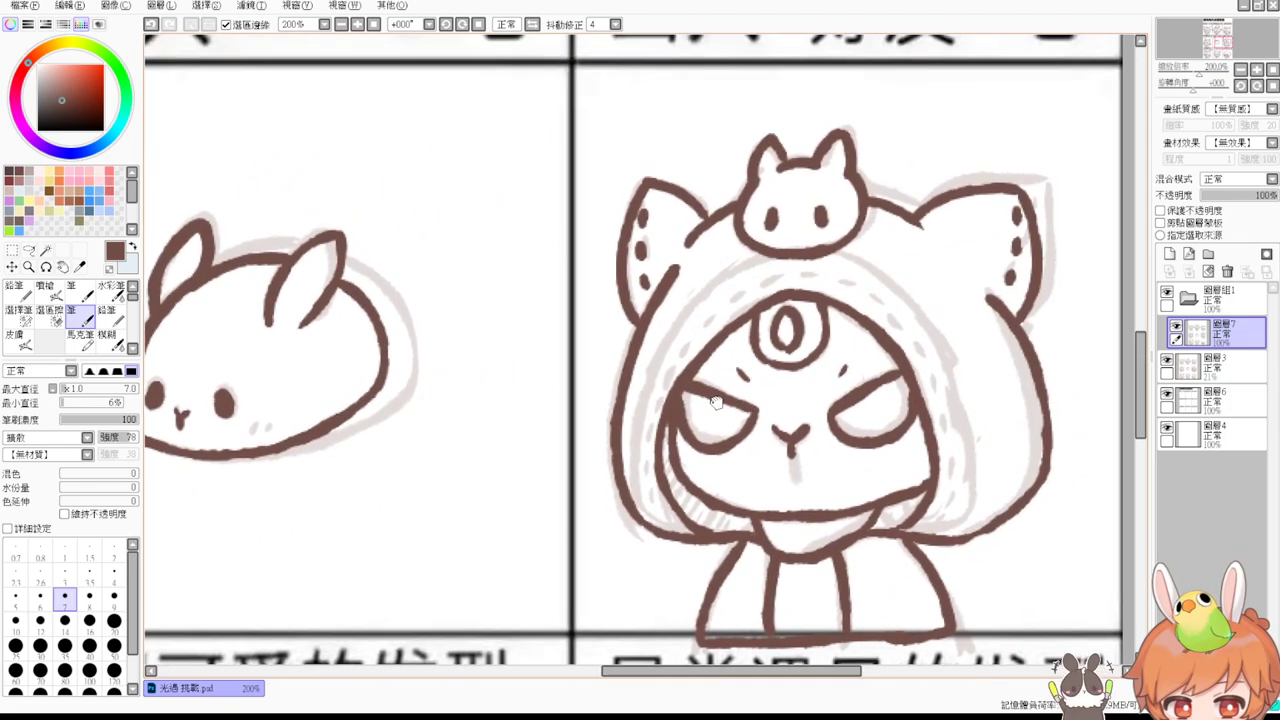
{"action": "left_click_drag", "start_coordinate": [870, 391], "coordinate": [758, 380]}
{"action": "left_click_drag", "start_coordinate": [742, 202], "coordinate": [760, 257]}
{"action": "scroll", "coordinate": [760, 257], "scroll_direction": "down", "scroll_amount": 10}
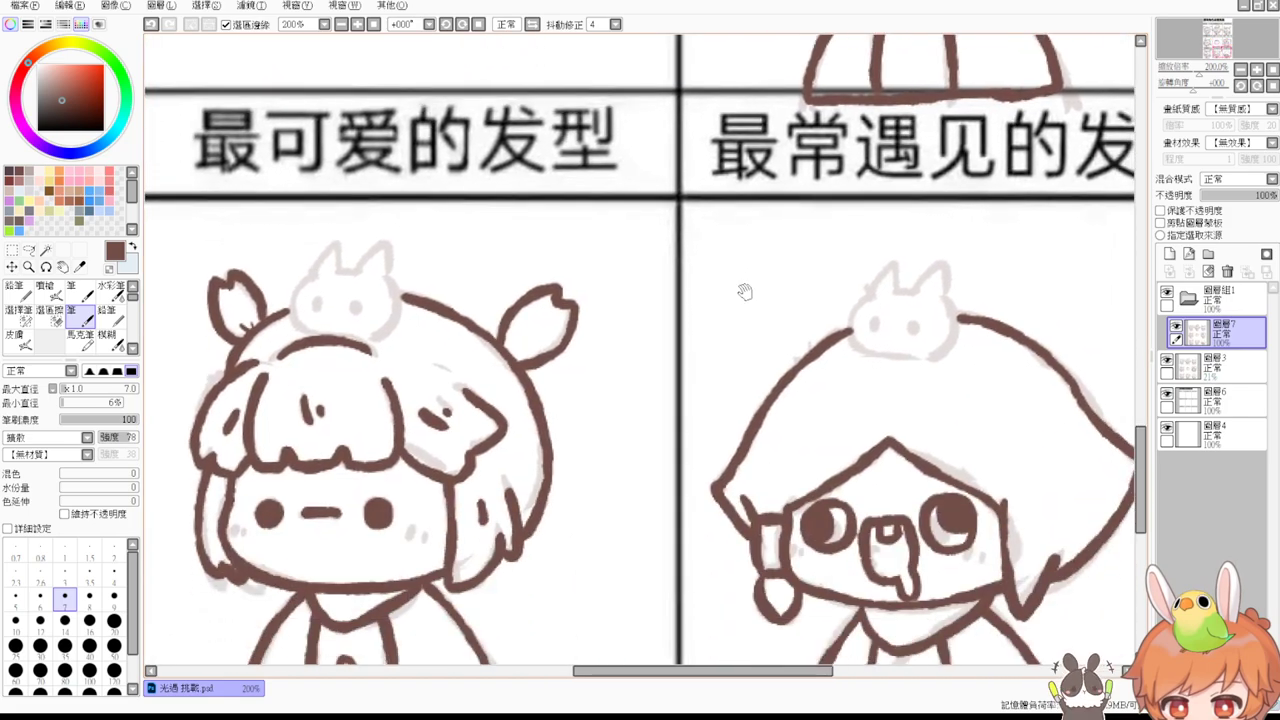
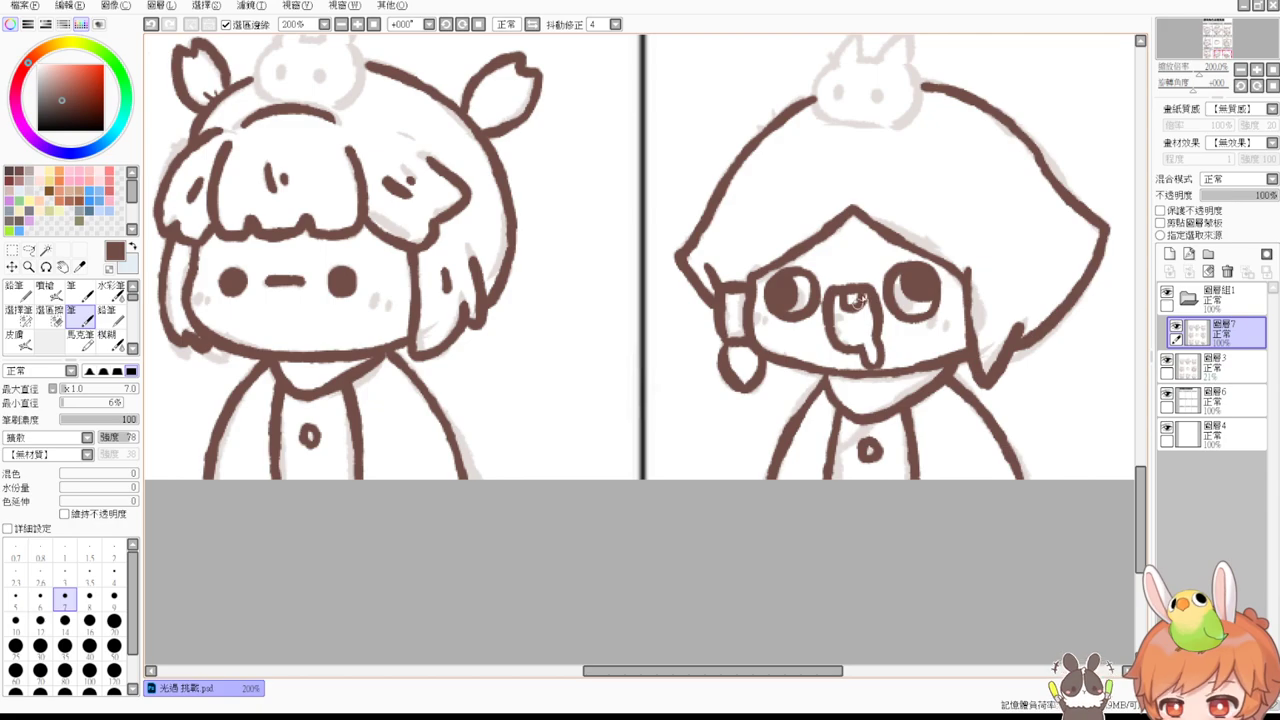
Step: Ink the rounded body outline of the small cat-eared creature on the bottom-middle character's head
{"action": "scroll", "coordinate": [920, 312], "scroll_direction": "up", "scroll_amount": 3}
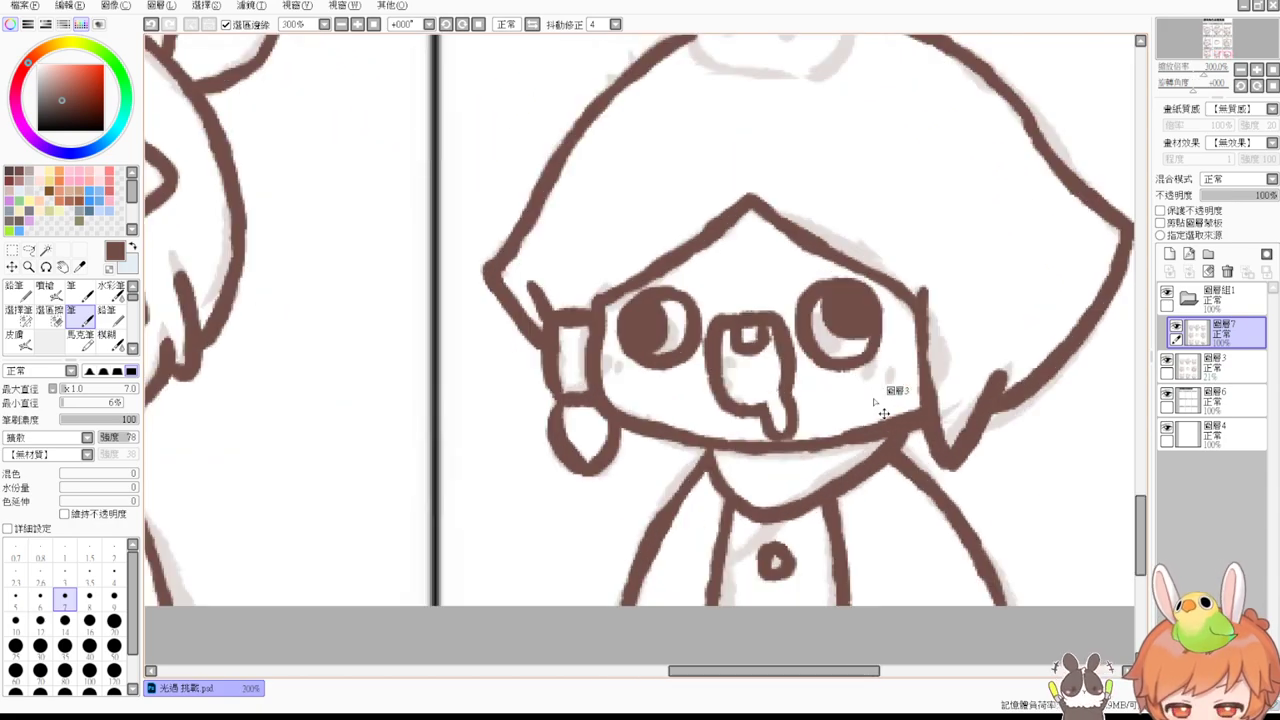
{"action": "left_click_drag", "start_coordinate": [384, 299], "coordinate": [1005, 458]}
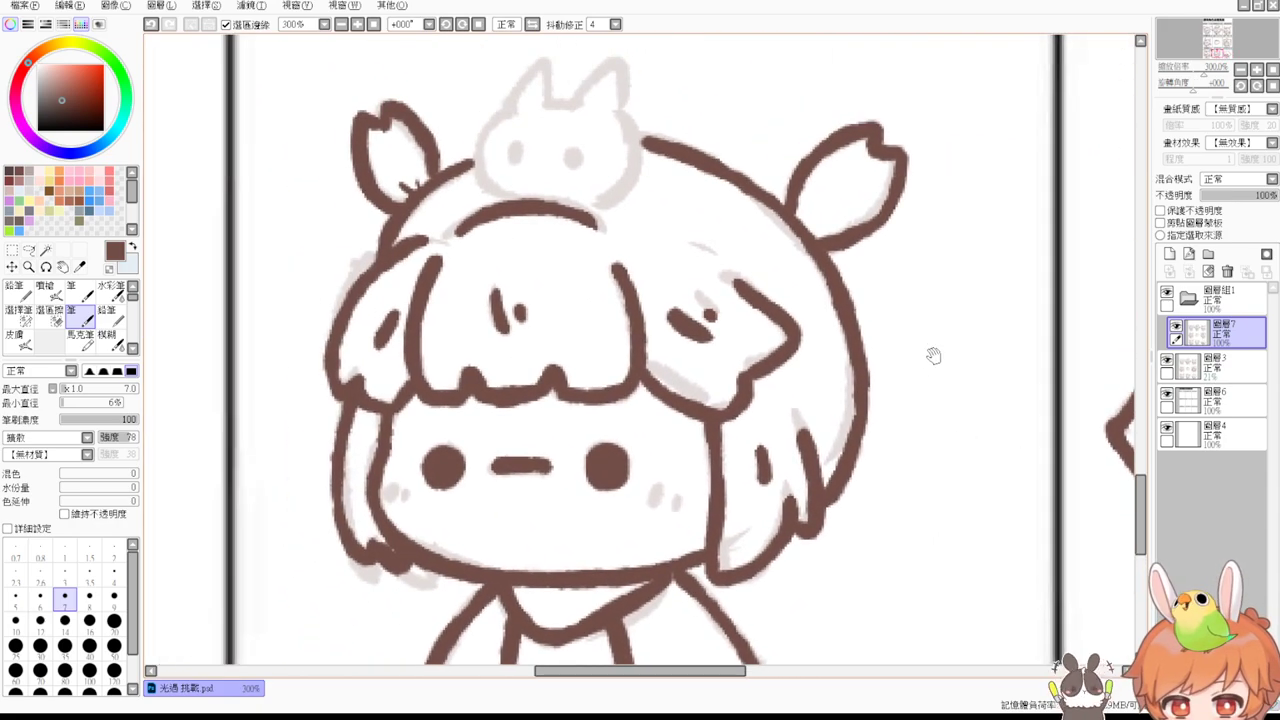
{"action": "left_click_drag", "start_coordinate": [929, 355], "coordinate": [919, 438]}
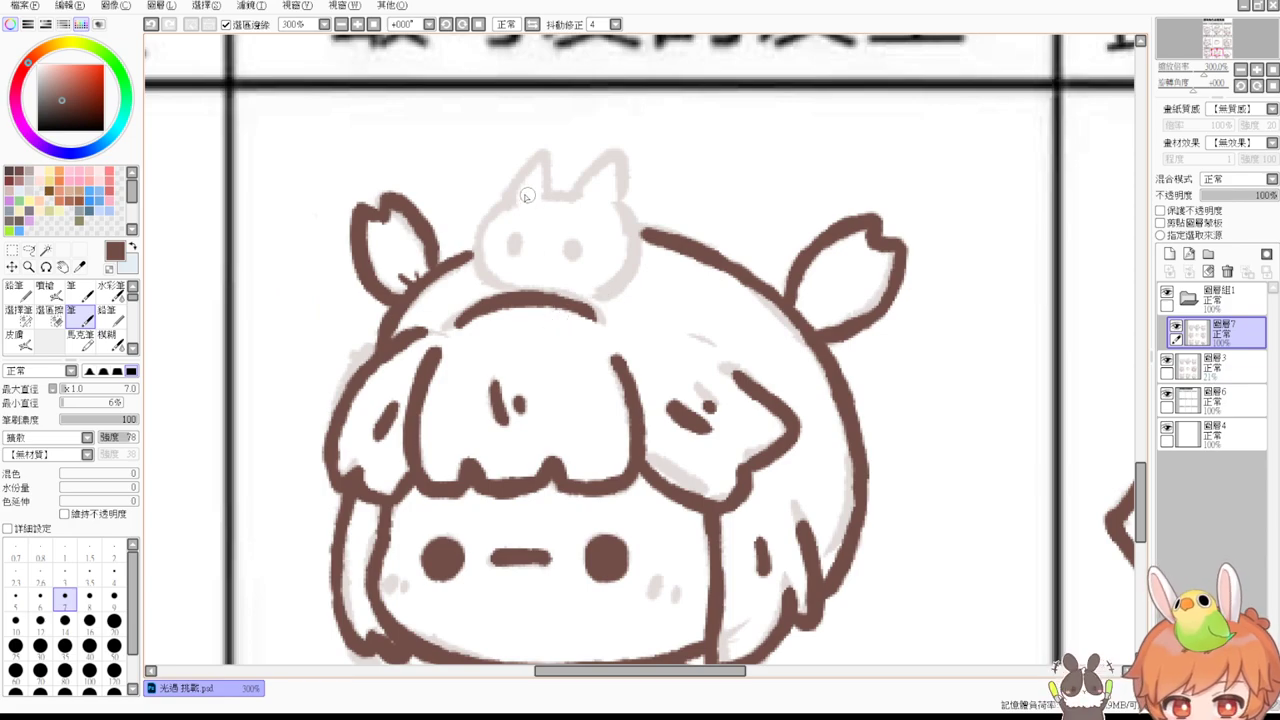
{"action": "left_click_drag", "start_coordinate": [508, 205], "coordinate": [472, 296]}
{"action": "key", "text": "ctrl+z"}
{"action": "left_click_drag", "start_coordinate": [507, 204], "coordinate": [510, 298]}
{"action": "key", "text": "ctrl+z"}
{"action": "left_click_drag", "start_coordinate": [508, 205], "coordinate": [521, 300]}
{"action": "mouse_move", "coordinate": [615, 203]}
{"action": "left_mouse_down"}
{"action": "mouse_move", "coordinate": [639, 230]}
{"action": "mouse_move", "coordinate": [598, 312]}
{"action": "left_mouse_up"}
Step: Ink the small creature's two oval eyes and upright ears on the bottom-middle character's head
{"action": "left_click_drag", "start_coordinate": [514, 244], "coordinate": [573, 258]}
{"action": "key", "text": "ctrl+z"}
{"action": "key", "text": "ctrl+z"}
{"action": "key", "text": "ctrl+z"}
{"action": "mouse_move", "coordinate": [546, 198]}
{"action": "left_mouse_down"}
{"action": "mouse_move", "coordinate": [571, 198]}
{"action": "mouse_move", "coordinate": [545, 178]}
{"action": "mouse_move", "coordinate": [546, 197]}
{"action": "mouse_move", "coordinate": [583, 186]}
{"action": "mouse_move", "coordinate": [617, 196]}
{"action": "mouse_move", "coordinate": [613, 155]}
{"action": "mouse_move", "coordinate": [621, 201]}
{"action": "left_mouse_up"}
{"action": "key", "text": "ctrl+z"}
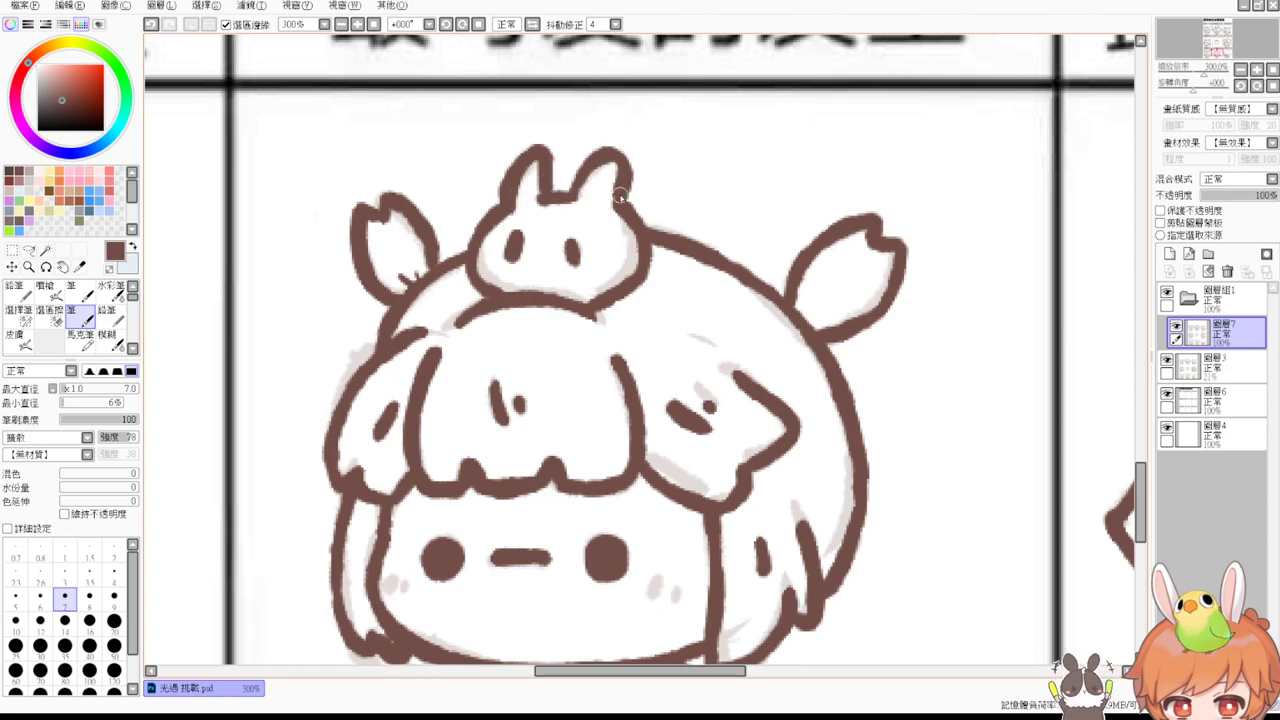
Step: Ink the small creature on the bottom-right character's head with a rounded body, two upright ears and two dot eyes
{"action": "left_click_drag", "start_coordinate": [929, 340], "coordinate": [729, 280]}
{"action": "left_click_drag", "start_coordinate": [980, 320], "coordinate": [691, 256]}
{"action": "left_click_drag", "start_coordinate": [860, 320], "coordinate": [508, 356]}
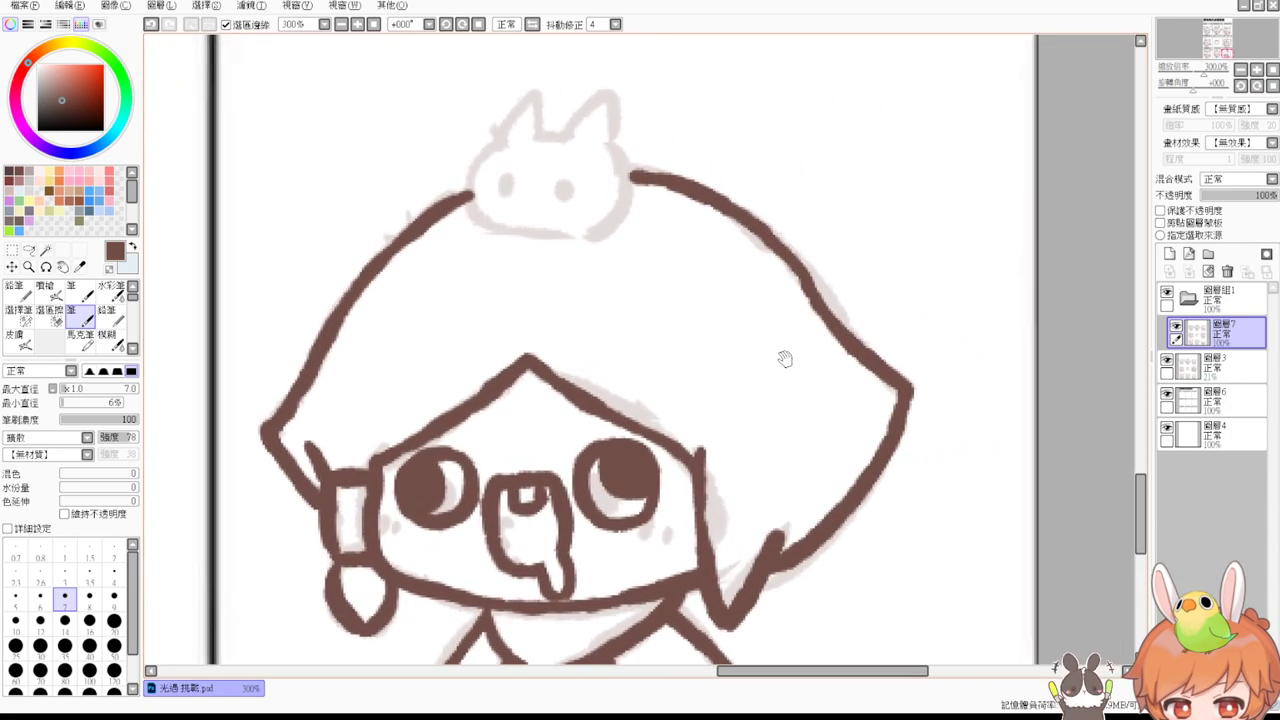
{"action": "mouse_move", "coordinate": [501, 149]}
{"action": "left_mouse_down"}
{"action": "mouse_move", "coordinate": [467, 198]}
{"action": "mouse_move", "coordinate": [509, 232]}
{"action": "mouse_move", "coordinate": [472, 188]}
{"action": "mouse_move", "coordinate": [508, 227]}
{"action": "left_mouse_up"}
{"action": "key", "text": "ctrl+z"}
{"action": "mouse_move", "coordinate": [609, 143]}
{"action": "left_mouse_down"}
{"action": "mouse_move", "coordinate": [596, 232]}
{"action": "mouse_move", "coordinate": [507, 241]}
{"action": "mouse_move", "coordinate": [477, 211]}
{"action": "mouse_move", "coordinate": [610, 216]}
{"action": "left_mouse_up"}
{"action": "key", "text": "ctrl+z"}
{"action": "key", "text": "ctrl+z"}
{"action": "mouse_move", "coordinate": [608, 146]}
{"action": "left_mouse_down"}
{"action": "mouse_move", "coordinate": [608, 228]}
{"action": "mouse_move", "coordinate": [588, 235]}
{"action": "left_mouse_up"}
{"action": "left_click_drag", "start_coordinate": [477, 209], "coordinate": [613, 216]}
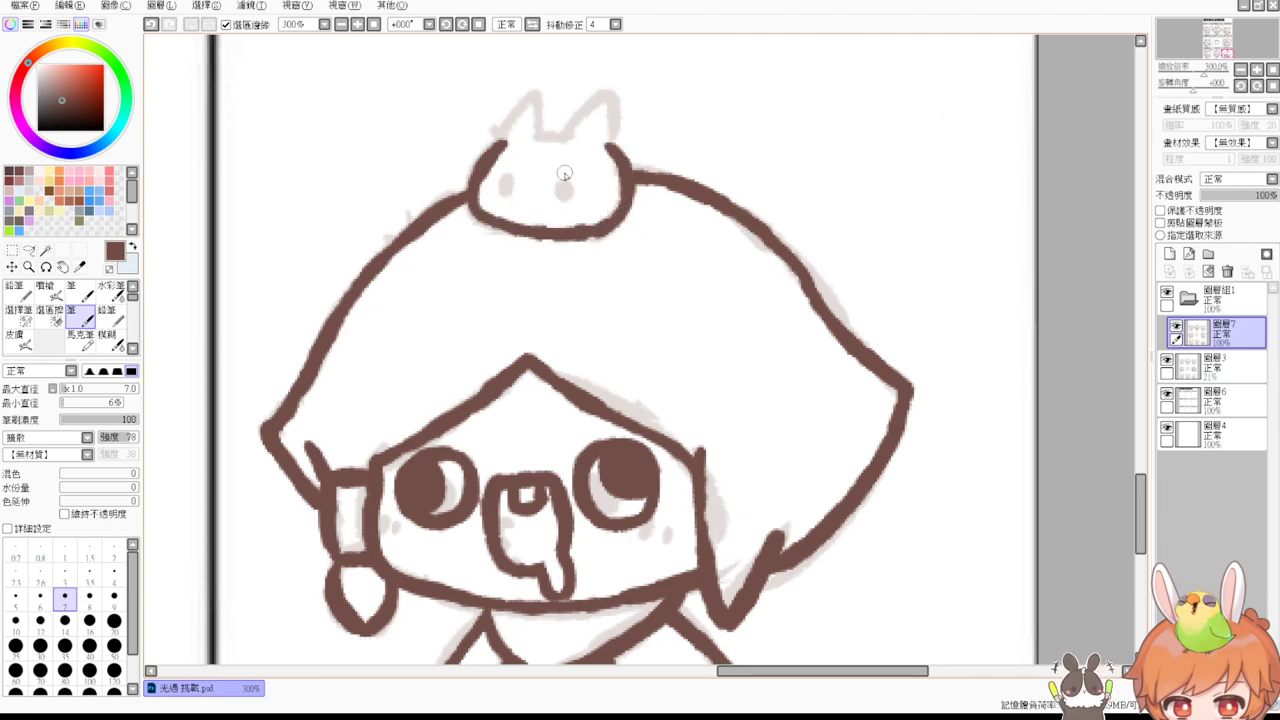
{"action": "mouse_move", "coordinate": [506, 145]}
{"action": "left_mouse_down"}
{"action": "mouse_move", "coordinate": [547, 117]}
{"action": "mouse_move", "coordinate": [560, 123]}
{"action": "mouse_move", "coordinate": [545, 133]}
{"action": "mouse_move", "coordinate": [577, 140]}
{"action": "mouse_move", "coordinate": [568, 134]}
{"action": "mouse_move", "coordinate": [607, 105]}
{"action": "mouse_move", "coordinate": [608, 147]}
{"action": "left_mouse_up"}
{"action": "left_click_drag", "start_coordinate": [507, 183], "coordinate": [564, 191]}
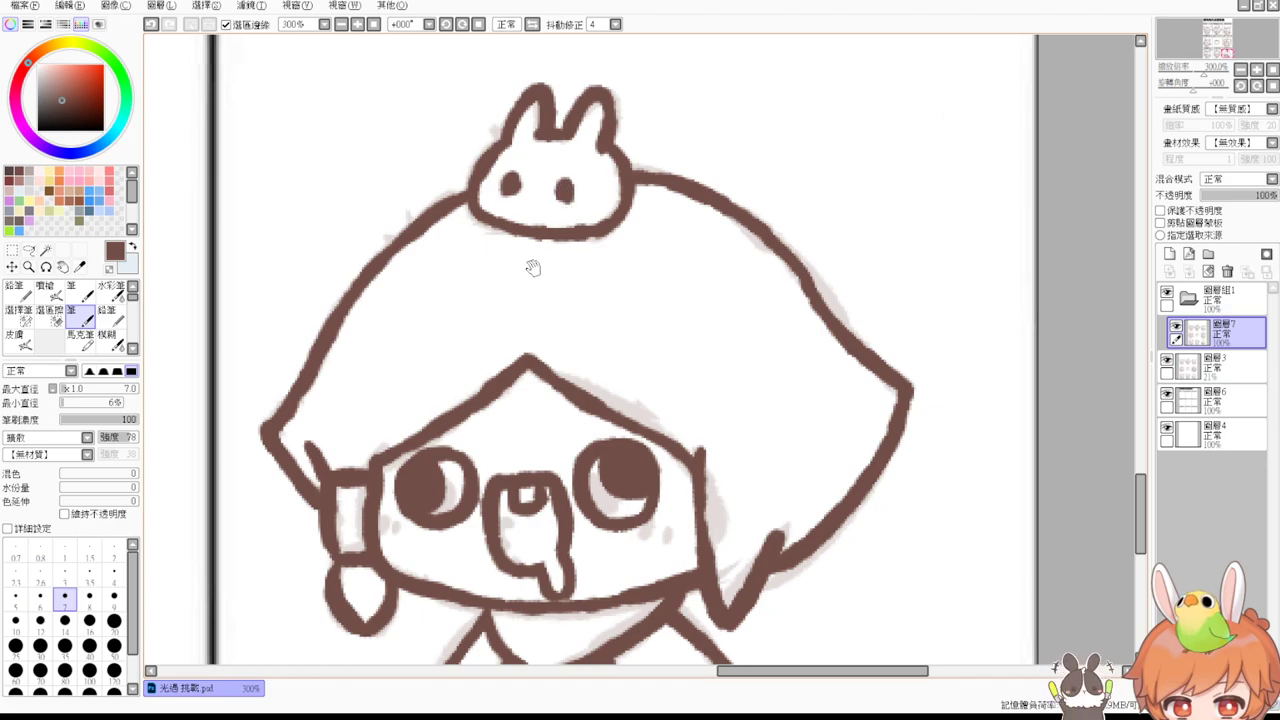
Step: Ink a raised, bent sleeve beside the bottom-right character's coat and erase the shoulder line that crosses it
{"action": "scroll", "coordinate": [534, 257], "scroll_direction": "down", "scroll_amount": 5}
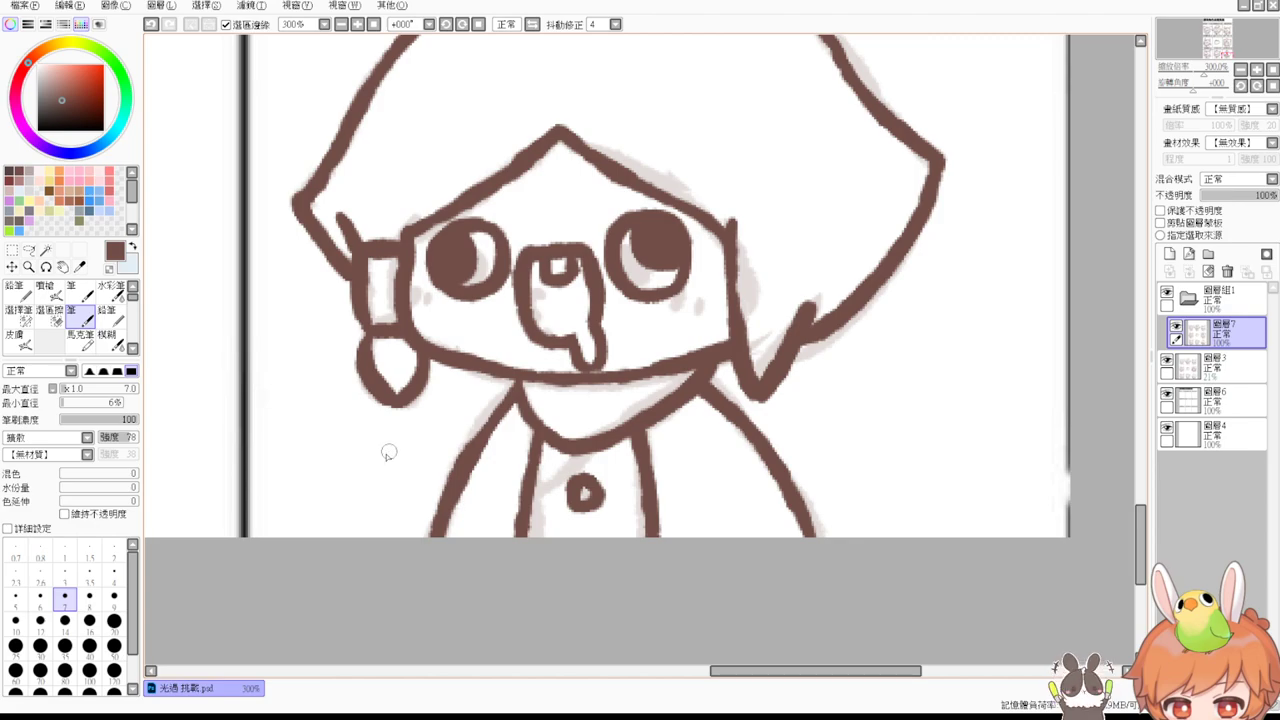
{"action": "mouse_move", "coordinate": [366, 457]}
{"action": "left_mouse_down"}
{"action": "mouse_move", "coordinate": [440, 422]}
{"action": "mouse_move", "coordinate": [518, 538]}
{"action": "left_mouse_up"}
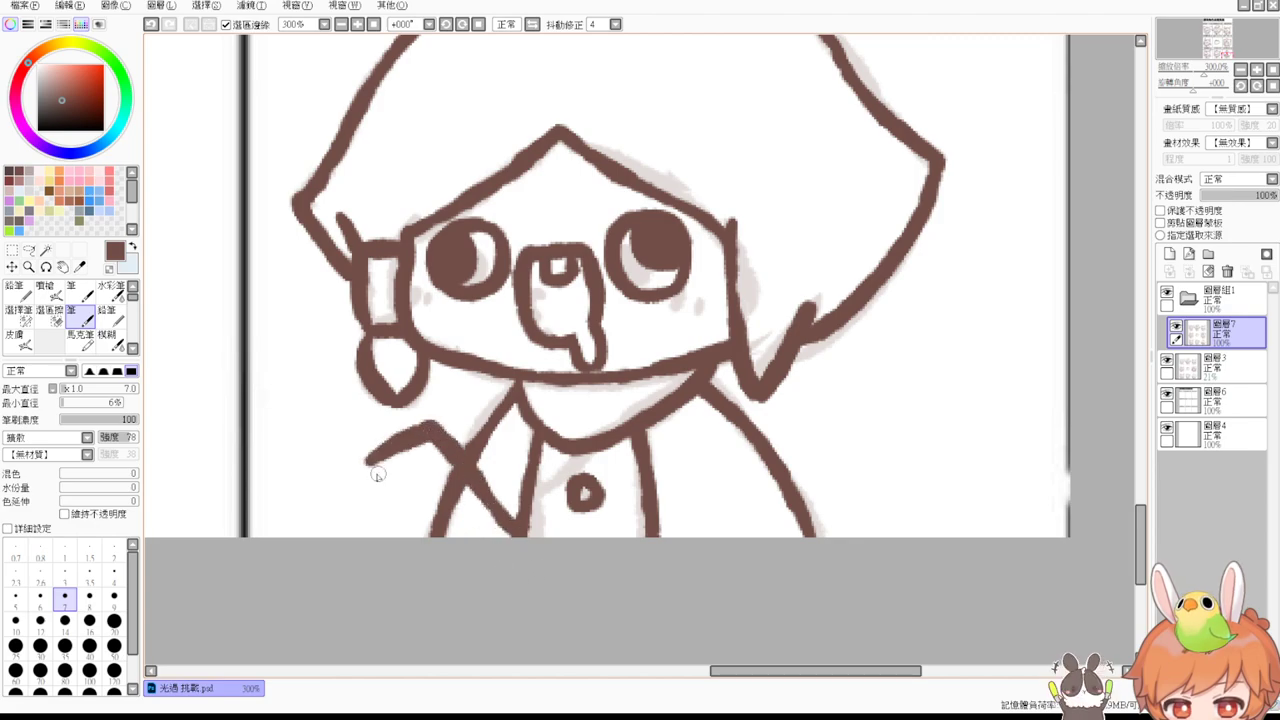
{"action": "left_click_drag", "start_coordinate": [366, 460], "coordinate": [463, 583]}
{"action": "key", "text": "e"}
{"action": "left_click_drag", "start_coordinate": [446, 511], "coordinate": [434, 534]}
{"action": "mouse_move", "coordinate": [422, 489]}
{"action": "left_mouse_down"}
{"action": "mouse_move", "coordinate": [450, 476]}
{"action": "mouse_move", "coordinate": [488, 530]}
{"action": "left_mouse_up"}
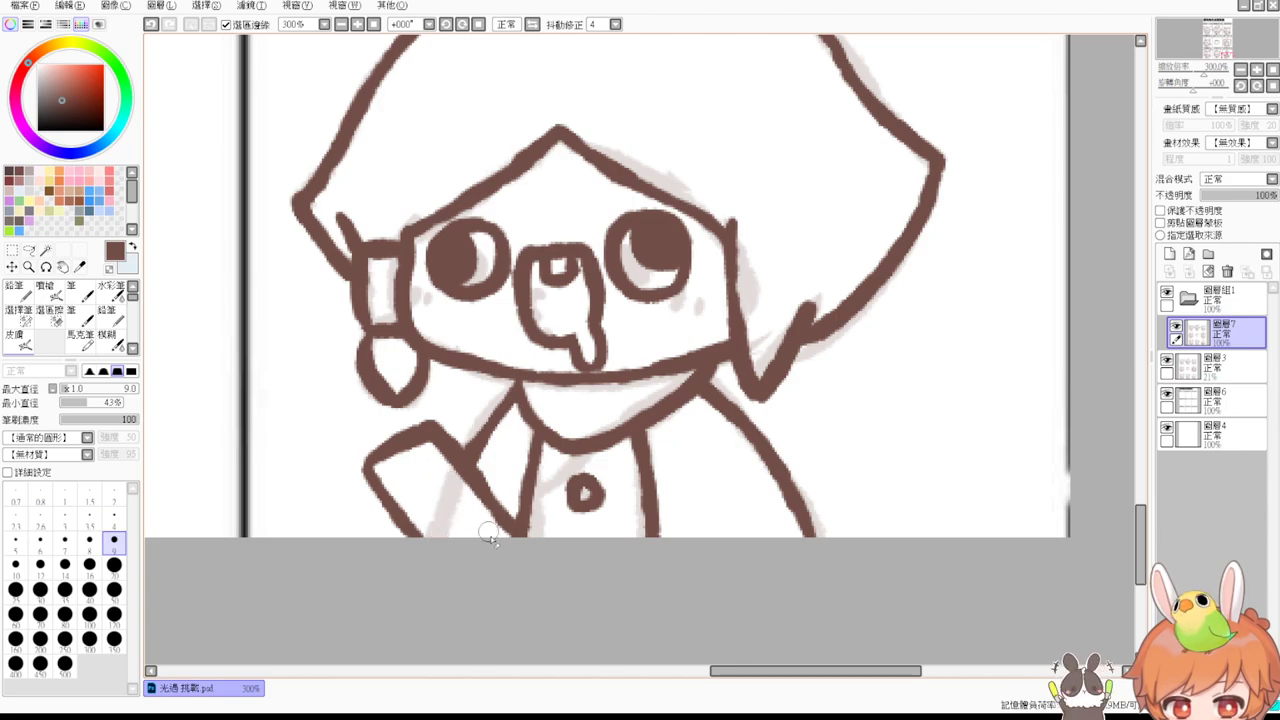
Step: Ink the wrist and outer curve of the raised hand above the sleeve cuff, undoing the unwanted strokes
{"action": "key", "text": "b"}
{"action": "left_click_drag", "start_coordinate": [380, 421], "coordinate": [400, 442]}
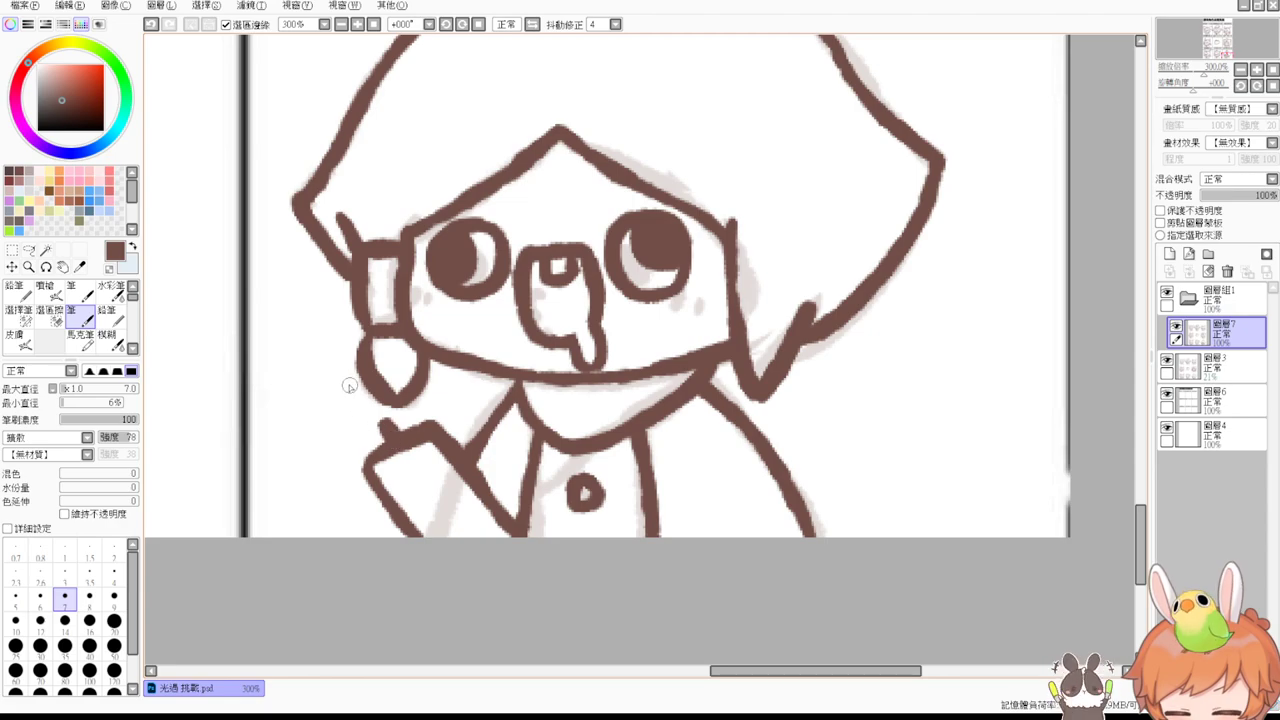
{"action": "left_click_drag", "start_coordinate": [340, 370], "coordinate": [396, 416]}
{"action": "key", "text": "e"}
{"action": "key", "text": "b"}
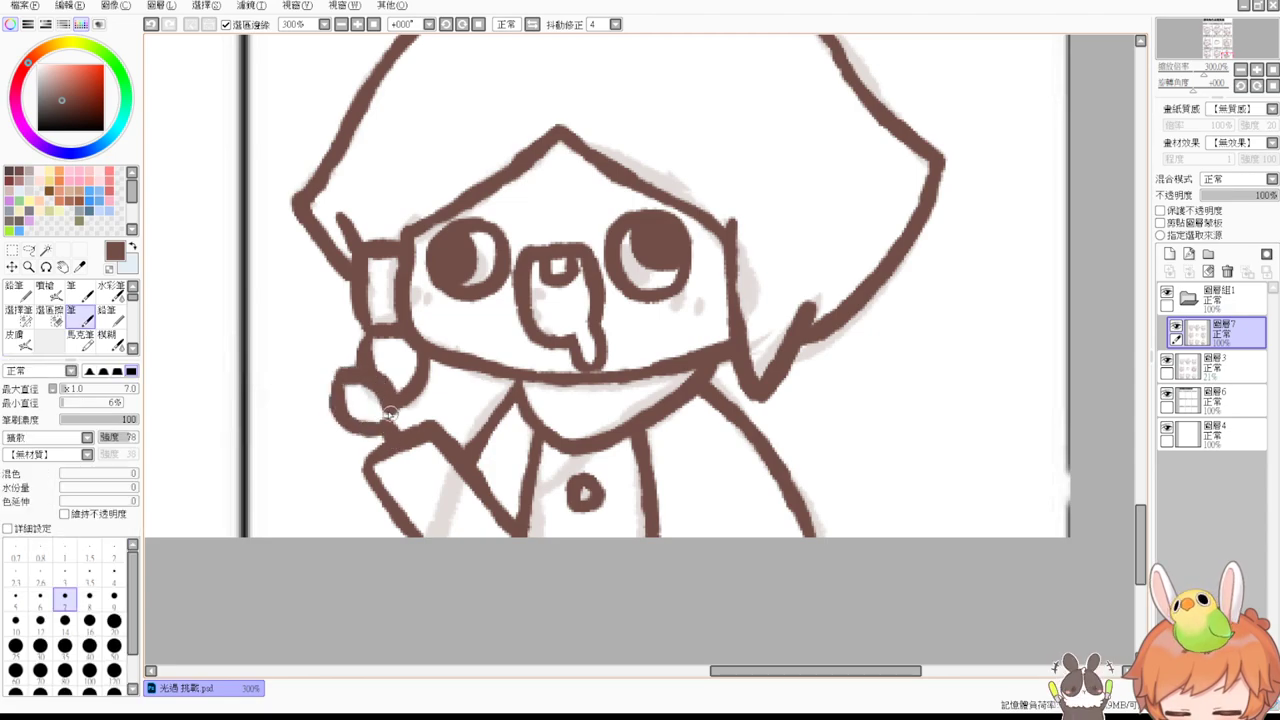
{"action": "key", "text": "ctrl+z"}
{"action": "key", "text": "ctrl+z"}
{"action": "key", "text": "ctrl+z"}
{"action": "key", "text": "ctrl+z"}
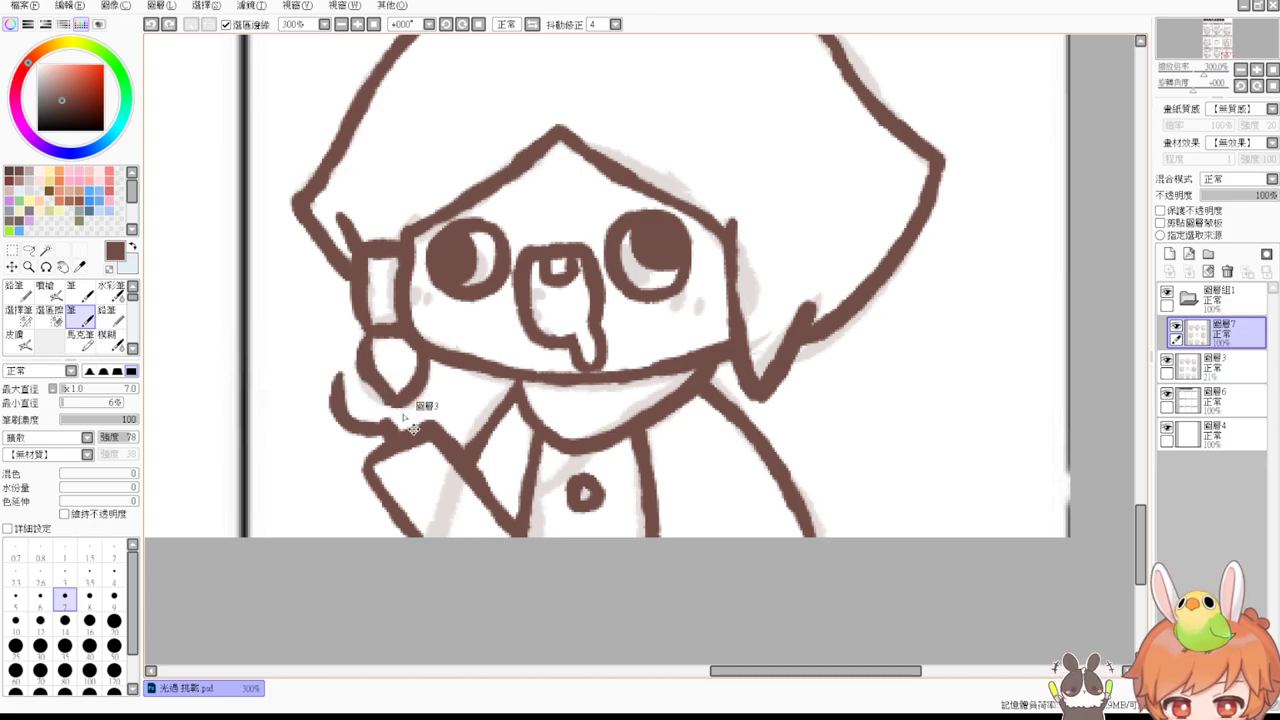
Step: Erase the hair tip overlapping the raised hand and ink the rest of its rounded outline
{"action": "key", "text": "e"}
{"action": "mouse_move", "coordinate": [378, 378]}
{"action": "left_mouse_down"}
{"action": "mouse_move", "coordinate": [380, 405]}
{"action": "mouse_move", "coordinate": [363, 350]}
{"action": "mouse_move", "coordinate": [379, 430]}
{"action": "left_mouse_up"}
{"action": "key", "text": "b"}
{"action": "left_click_drag", "start_coordinate": [373, 345], "coordinate": [386, 422]}
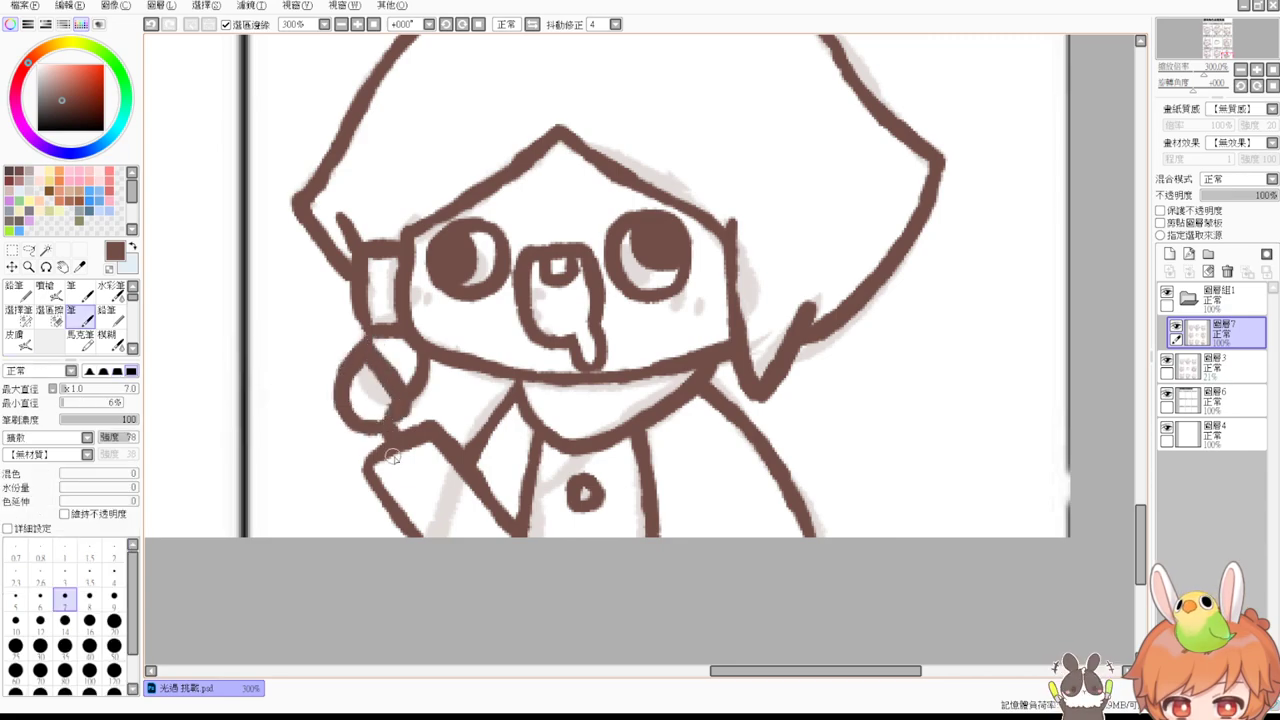
{"action": "left_click", "coordinate": [369, 402]}
{"action": "key", "text": "ctrl+z"}
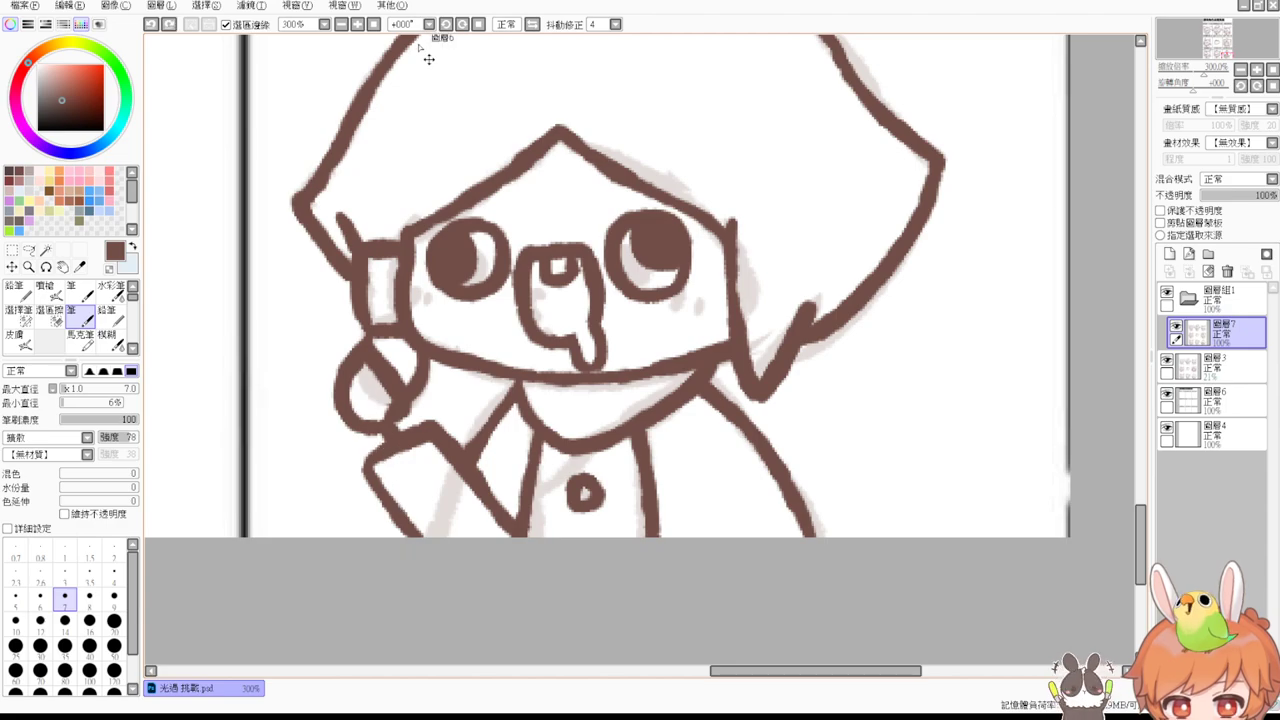
Step: Hide sketch layer 圖層3 and template layer 圖層6, keeping line-art layer 圖層7 active
{"action": "left_click", "coordinate": [375, 25]}
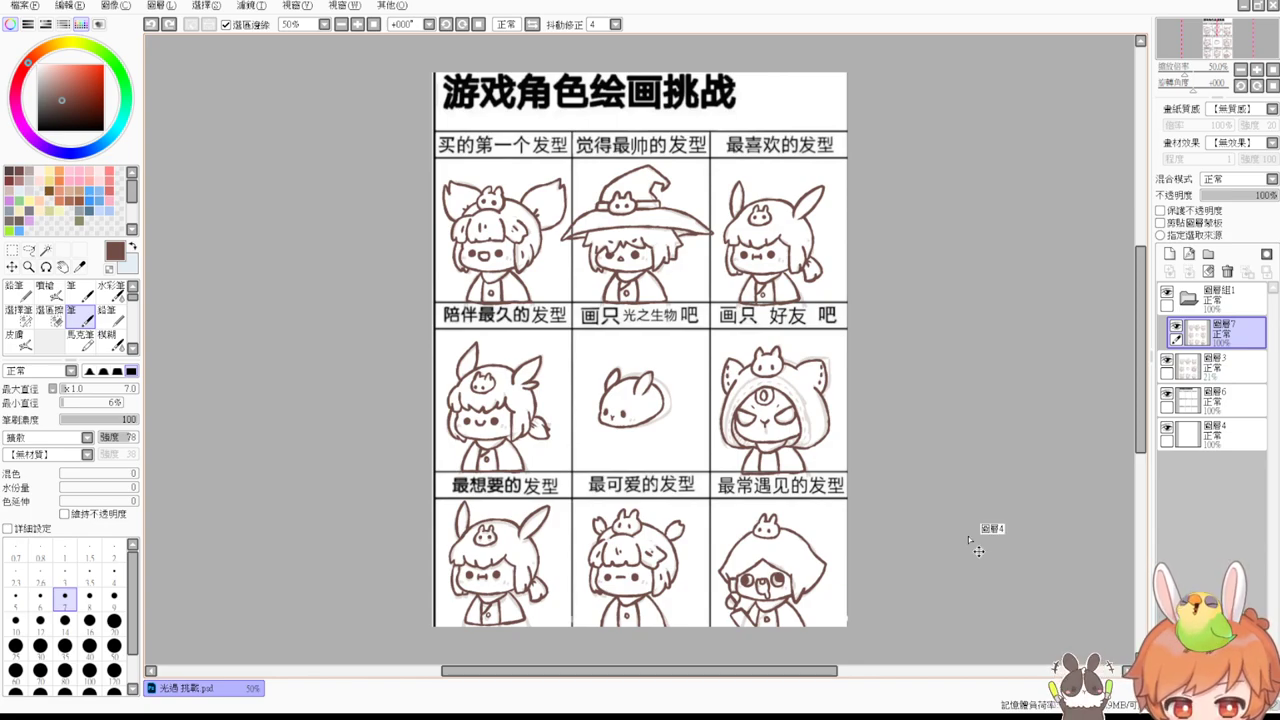
{"action": "scroll", "coordinate": [968, 536], "scroll_direction": "up", "scroll_amount": 1}
{"action": "scroll", "coordinate": [968, 536], "scroll_direction": "up", "scroll_amount": 1}
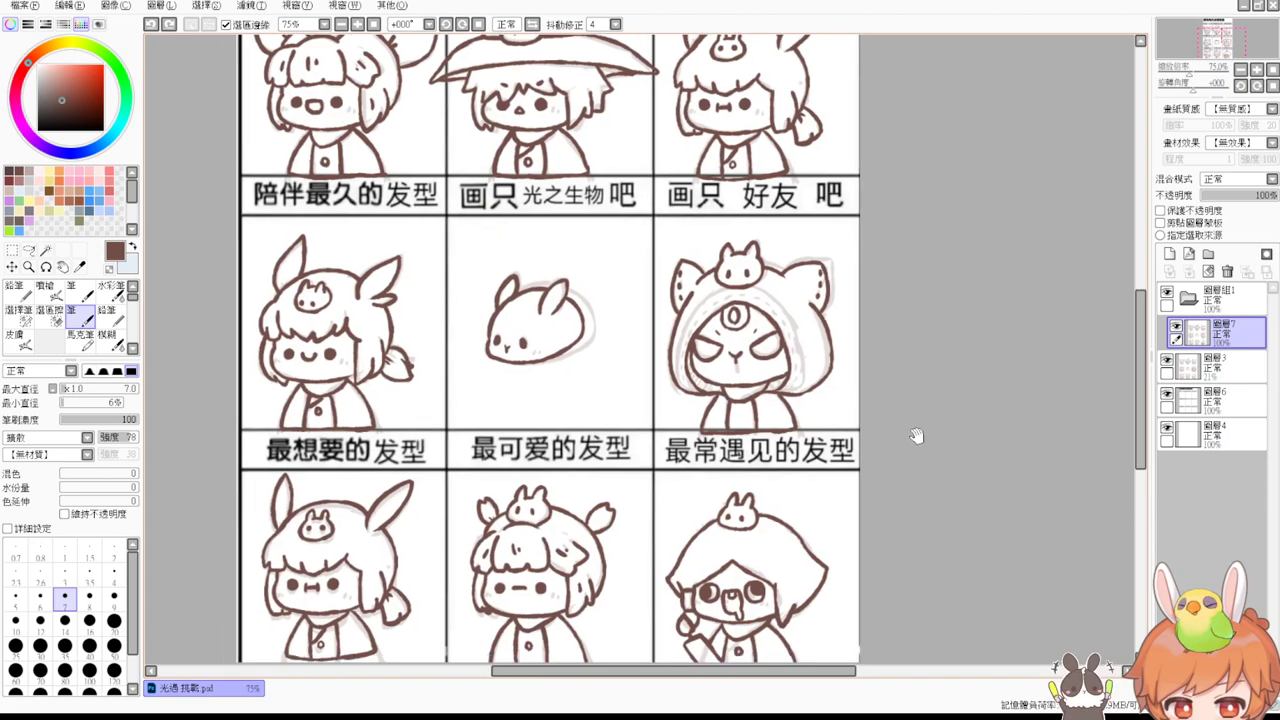
{"action": "scroll", "coordinate": [982, 306], "scroll_direction": "up", "scroll_amount": 2}
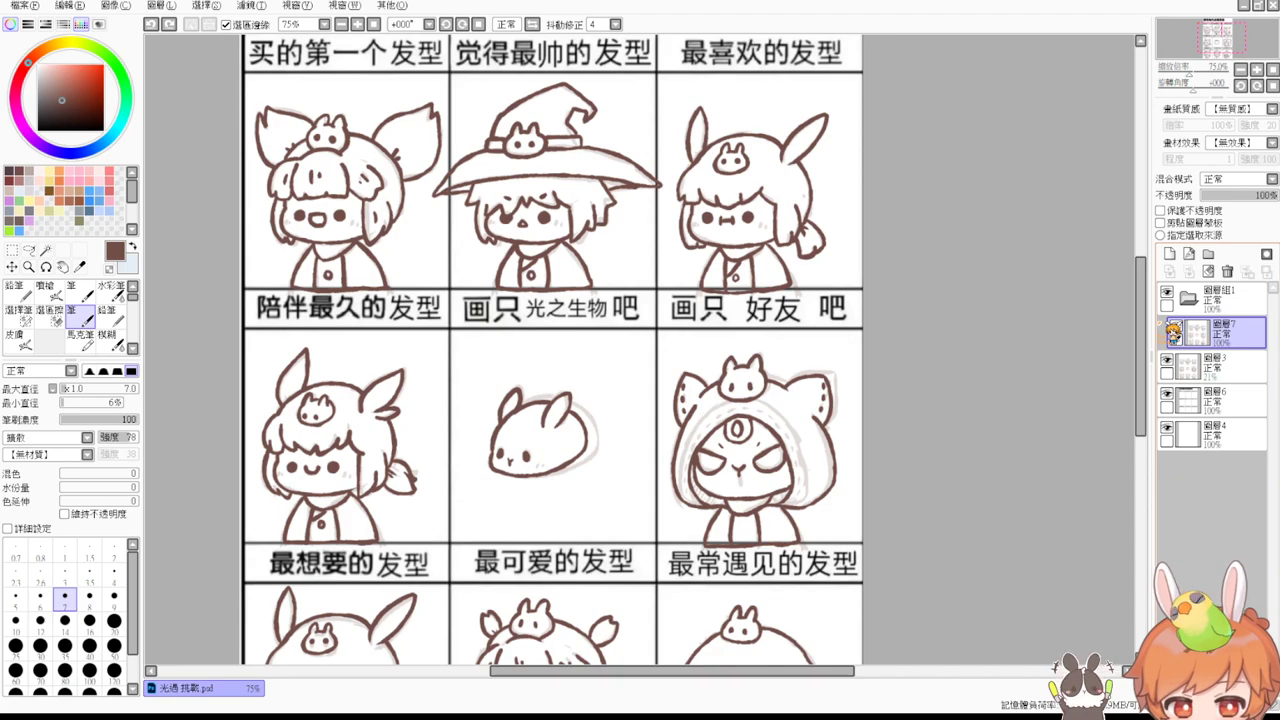
{"action": "left_click", "coordinate": [1241, 371]}
{"action": "left_click", "coordinate": [1167, 362]}
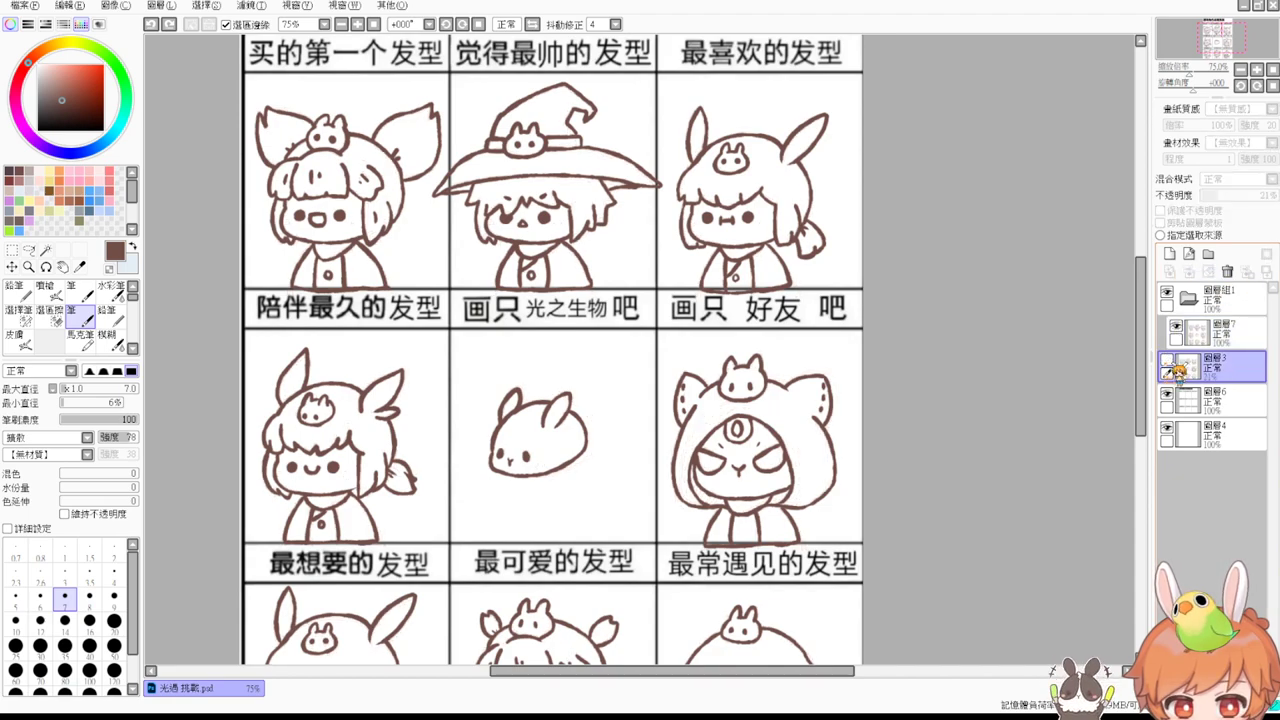
{"action": "left_click", "coordinate": [1240, 340]}
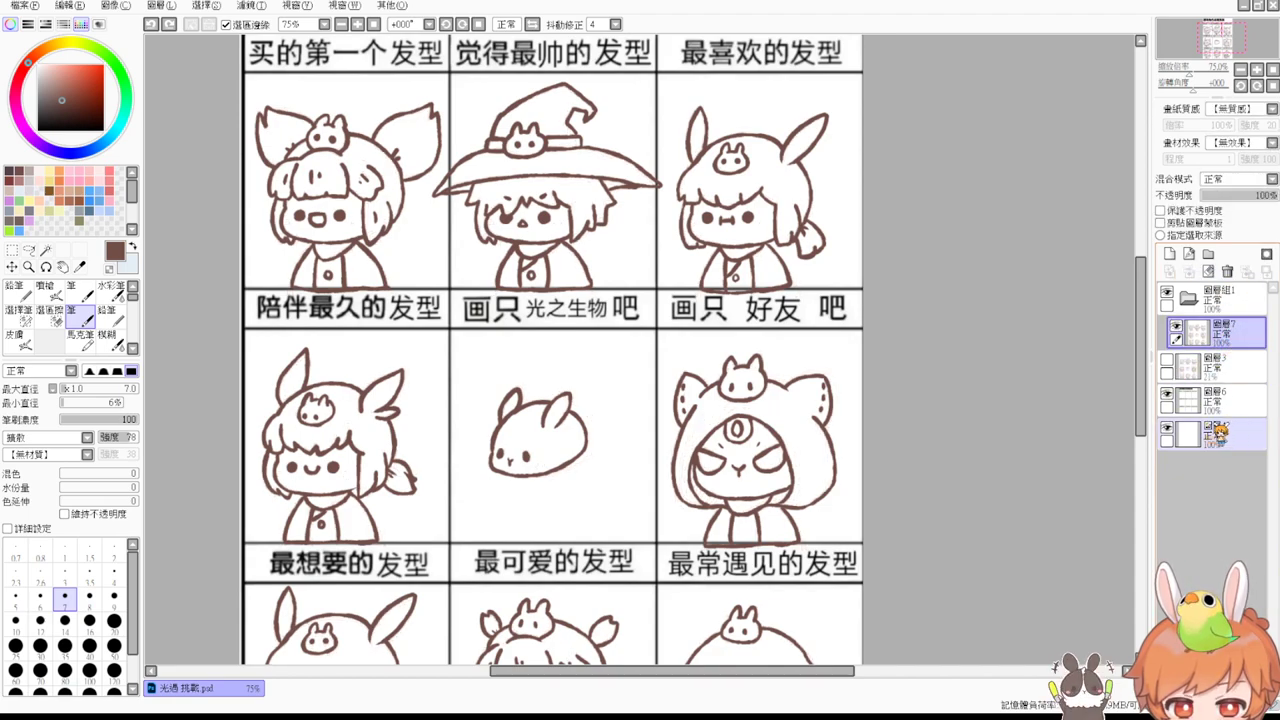
{"action": "left_click", "coordinate": [1166, 394]}
Step: Select the top-left character's ears and all hair sections with the Magic Wand
{"action": "key", "text": "ctrl+plus"}
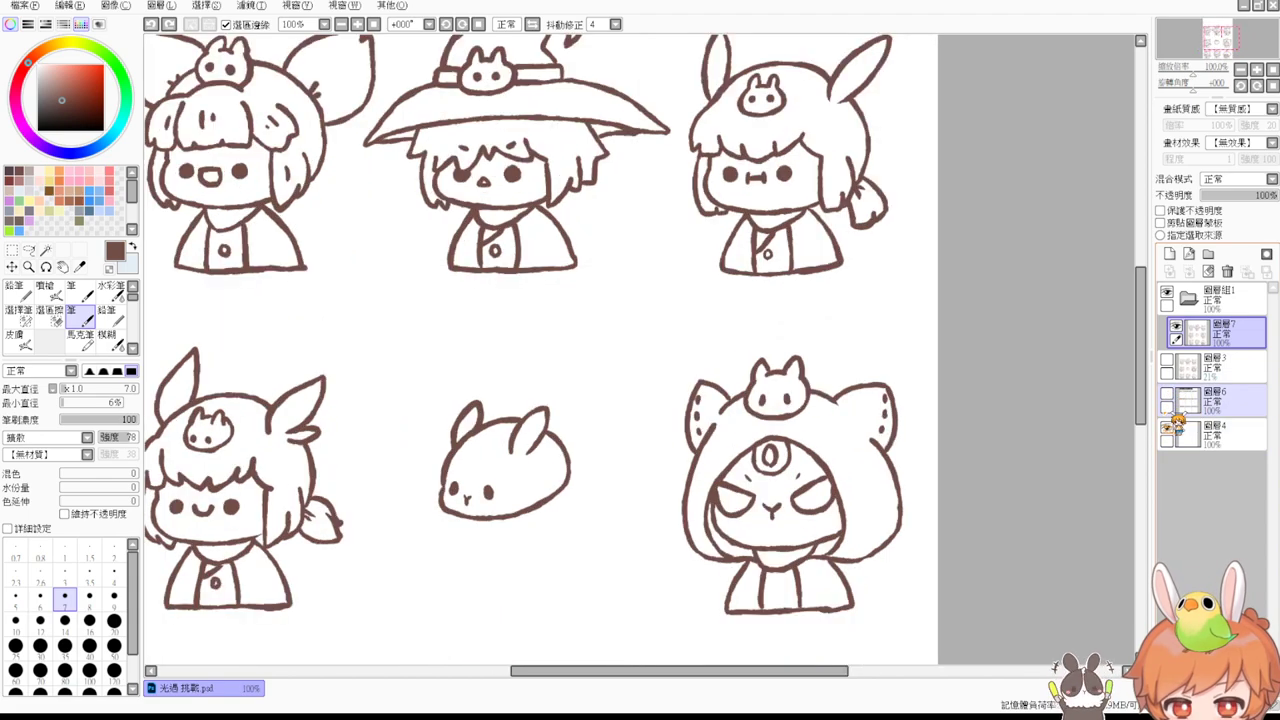
{"action": "left_click_drag", "start_coordinate": [879, 408], "coordinate": [994, 543]}
{"action": "left_click_drag", "start_coordinate": [846, 498], "coordinate": [991, 561]}
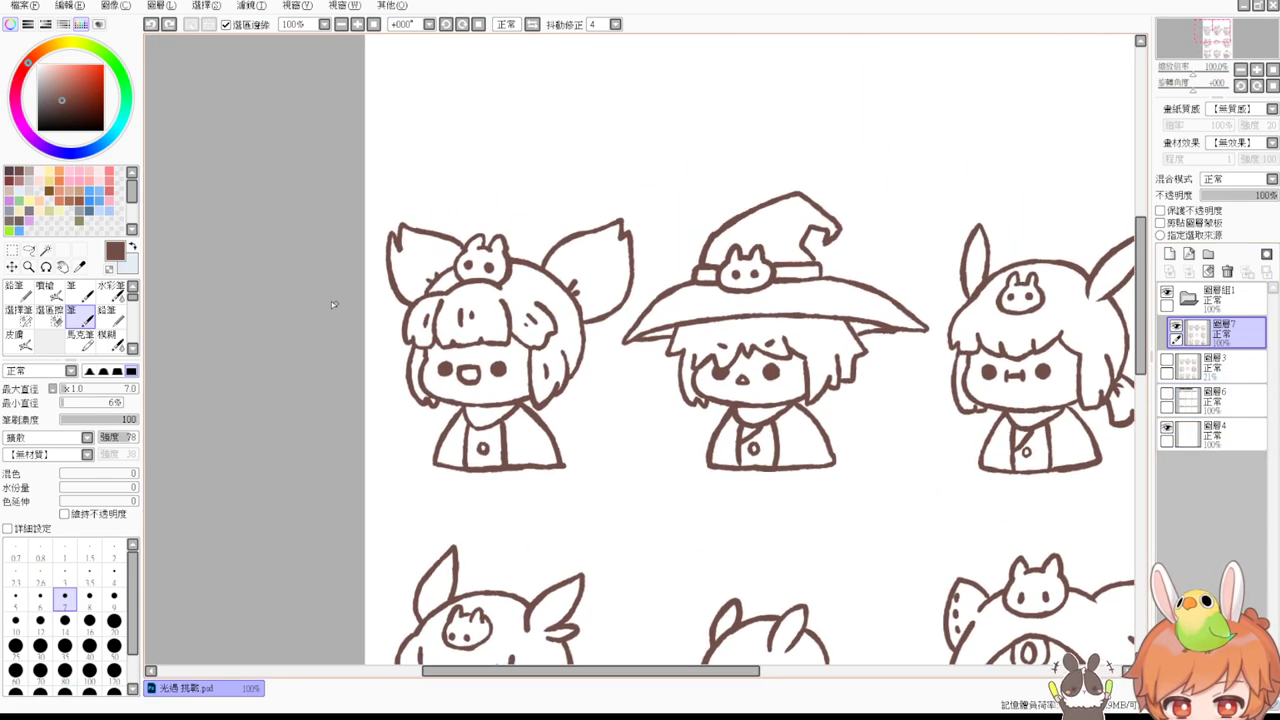
{"action": "left_click", "coordinate": [45, 249]}
{"action": "left_click", "coordinate": [420, 270]}
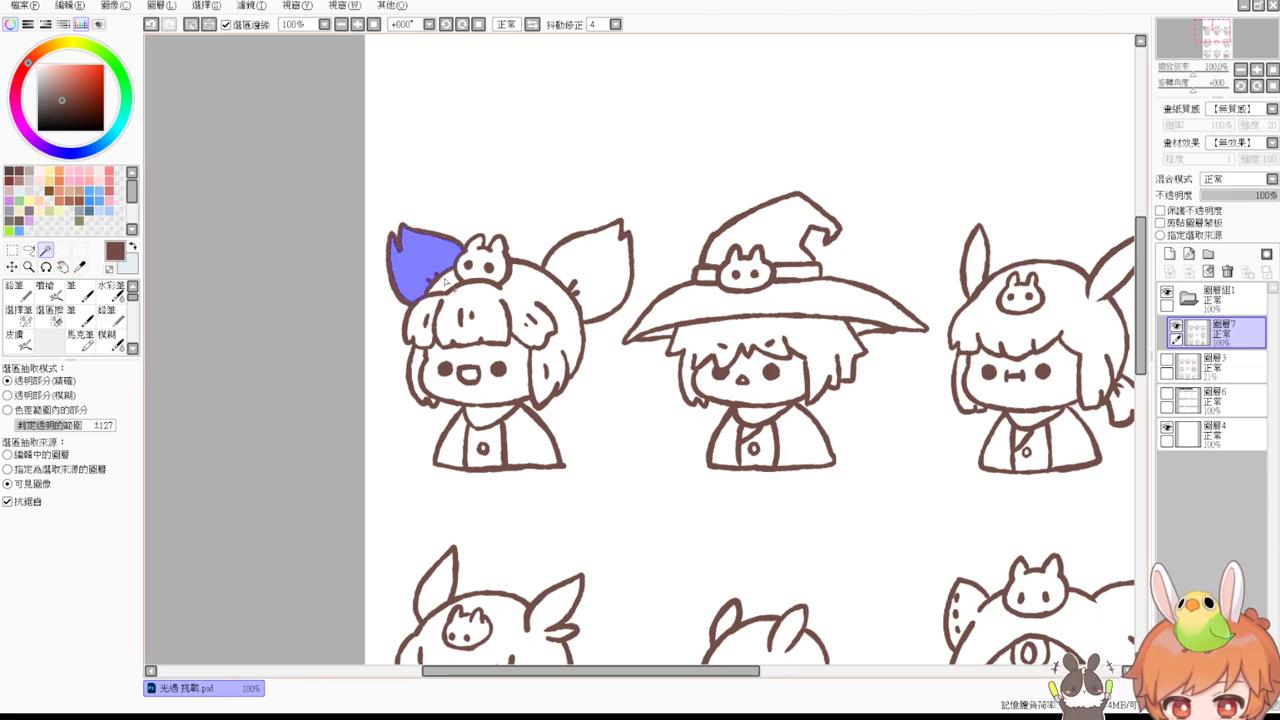
{"action": "left_click", "coordinate": [540, 295]}
{"action": "left_click", "coordinate": [584, 272]}
{"action": "left_click", "coordinate": [414, 364]}
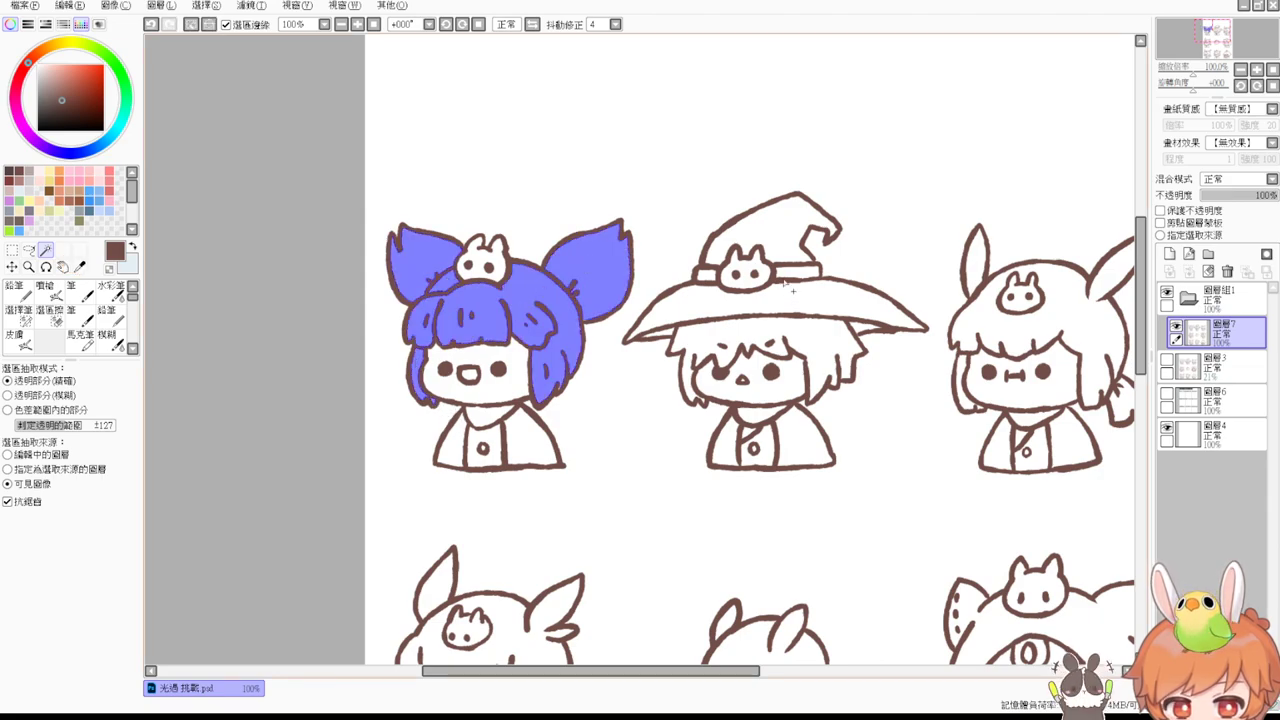
Step: Add the witch-hat character's hair and the top-right character's ears, hair, side lock and ponytail to the selection
{"action": "left_click", "coordinate": [772, 332]}
{"action": "left_click_drag", "start_coordinate": [1022, 410], "coordinate": [863, 456]}
{"action": "left_click", "coordinate": [947, 390]}
{"action": "left_click", "coordinate": [820, 314]}
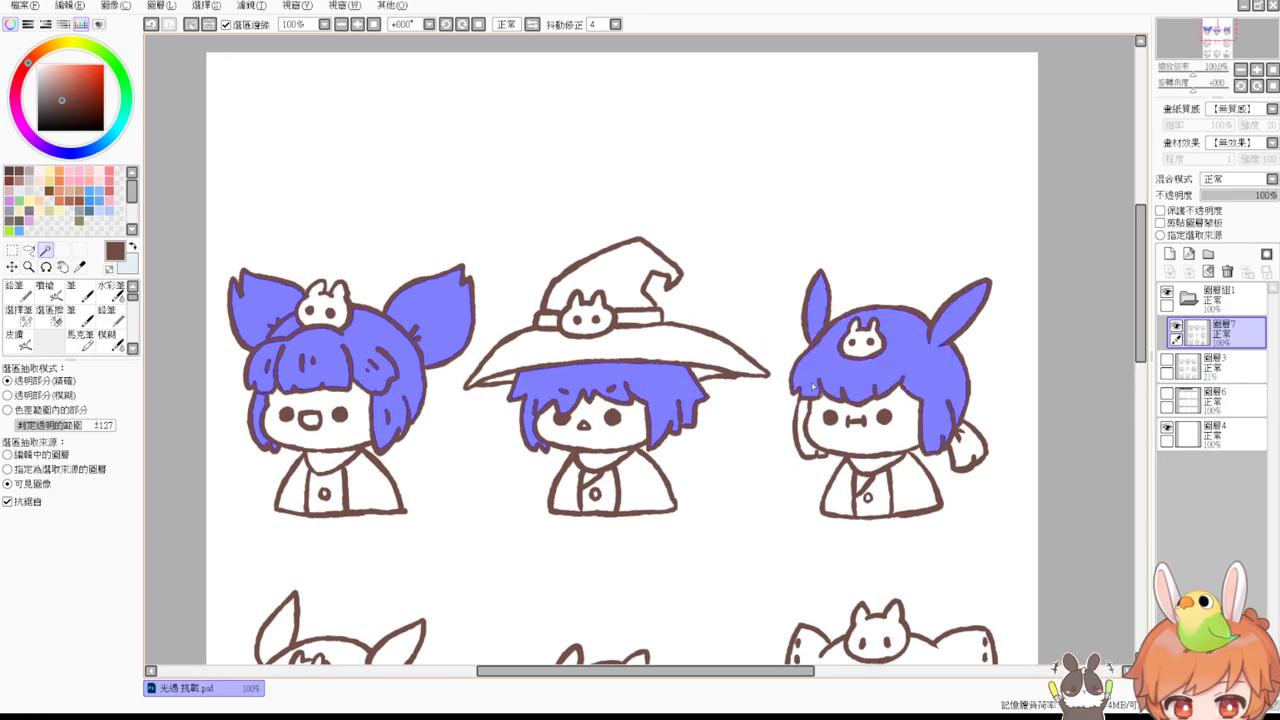
{"action": "left_click", "coordinate": [803, 408]}
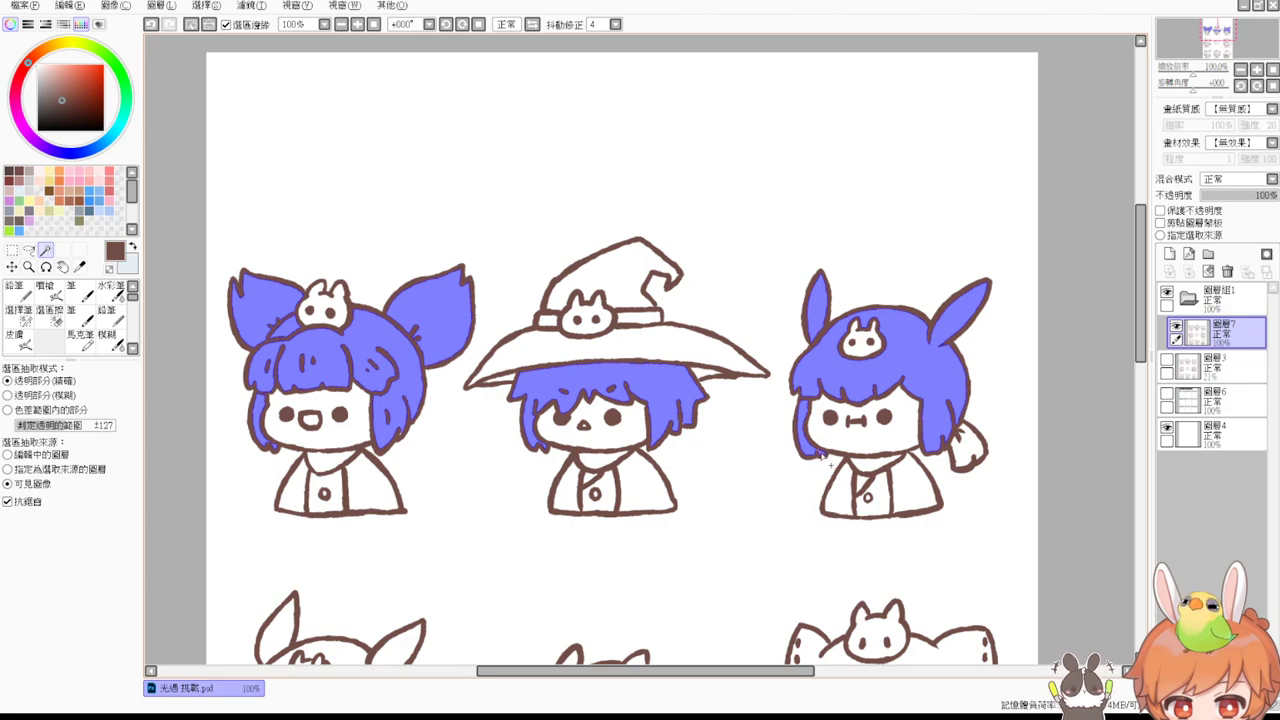
{"action": "left_click", "coordinate": [968, 450]}
Step: Touch up the remaining gaps in the top-right character's hair selection with the Selection Pen
{"action": "scroll", "coordinate": [966, 452], "scroll_direction": "up", "scroll_amount": 2}
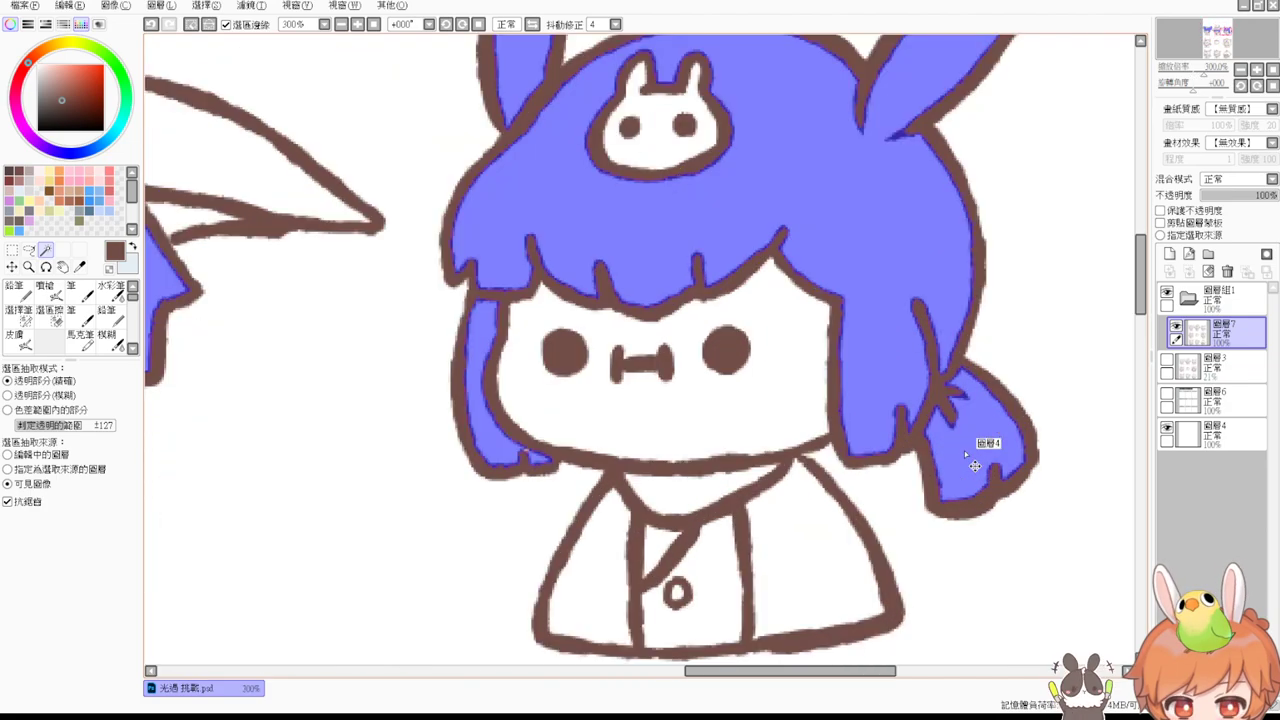
{"action": "left_click", "coordinate": [20, 316]}
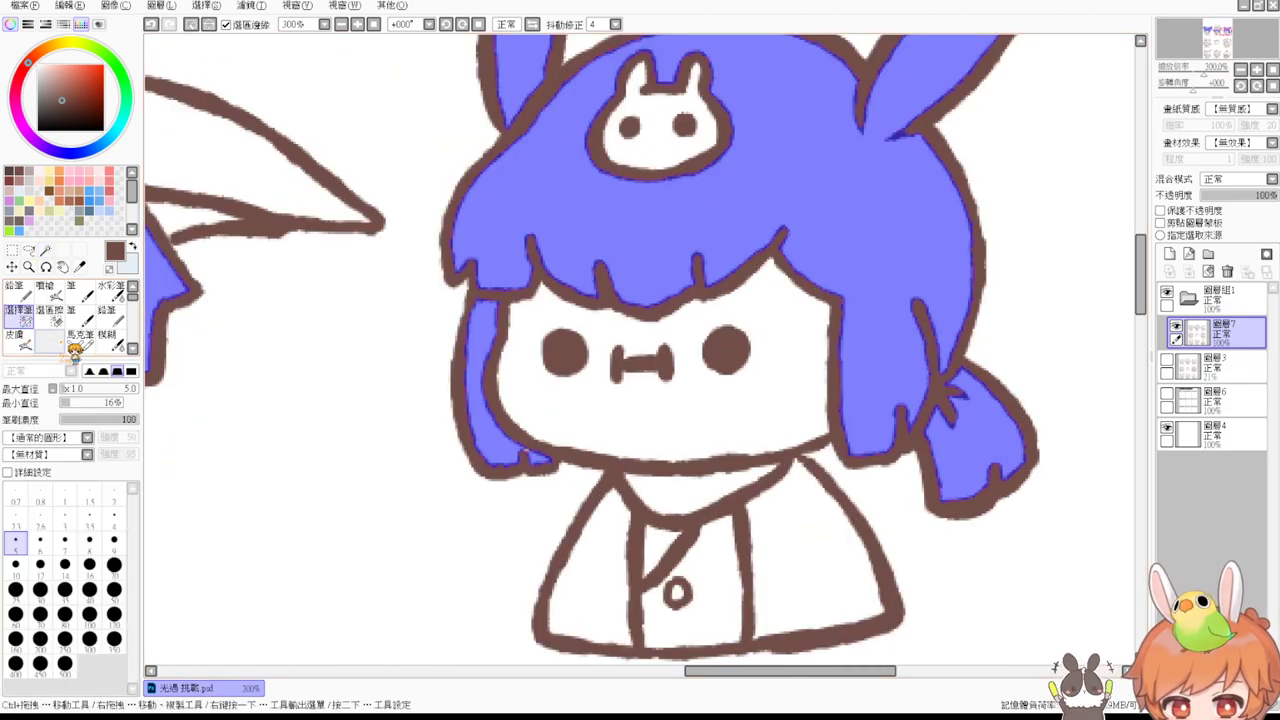
{"action": "scroll", "coordinate": [518, 458], "scroll_direction": "down", "scroll_amount": 2}
Step: Add the middle-row left character's ears, hair, side lock and ponytail to the selection with the Magic Wand
{"action": "left_click_drag", "start_coordinate": [517, 459], "coordinate": [866, 243]}
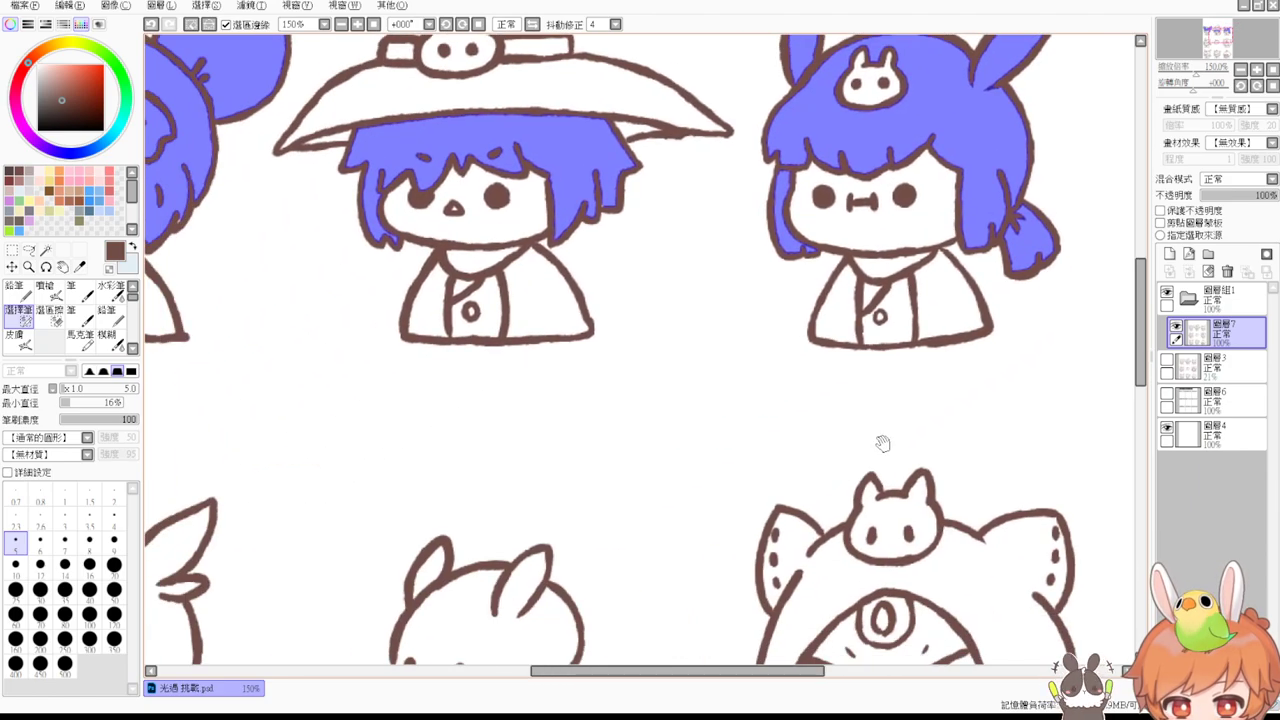
{"action": "left_click_drag", "start_coordinate": [886, 437], "coordinate": [1129, 180]}
{"action": "left_click_drag", "start_coordinate": [733, 433], "coordinate": [853, 323]}
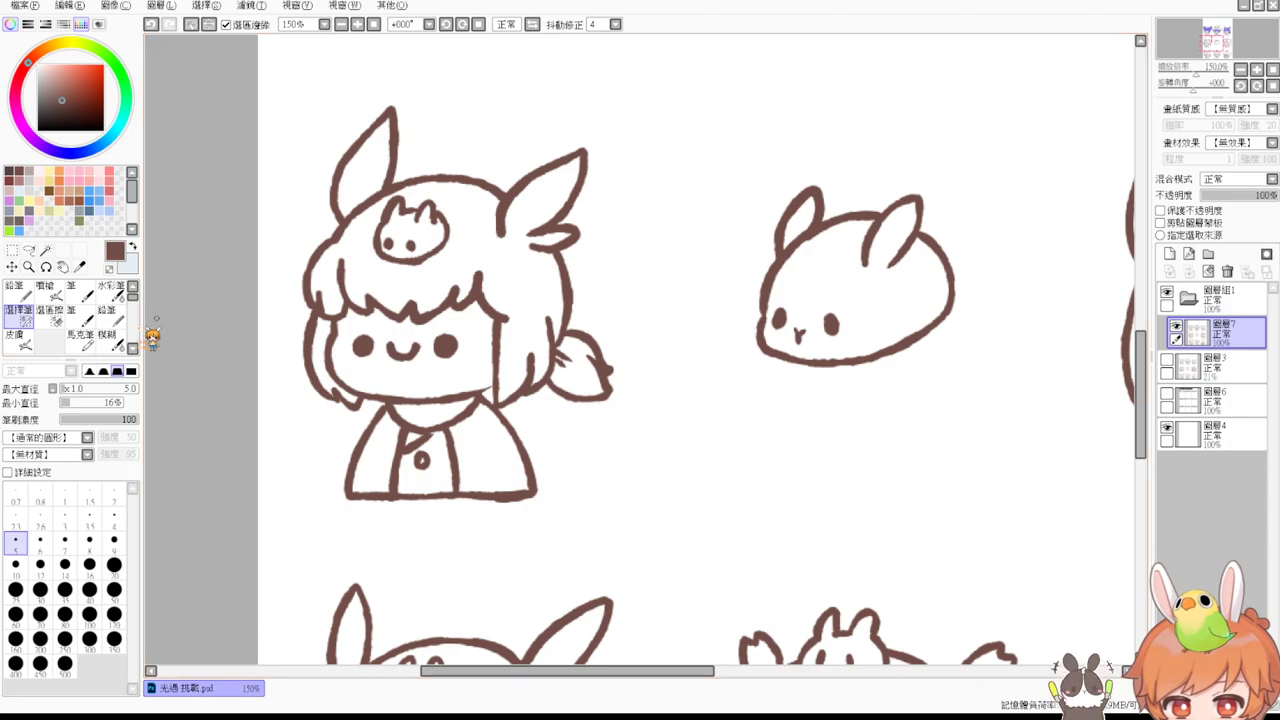
{"action": "left_click", "coordinate": [45, 250]}
{"action": "left_click", "coordinate": [360, 170]}
{"action": "left_click", "coordinate": [483, 273]}
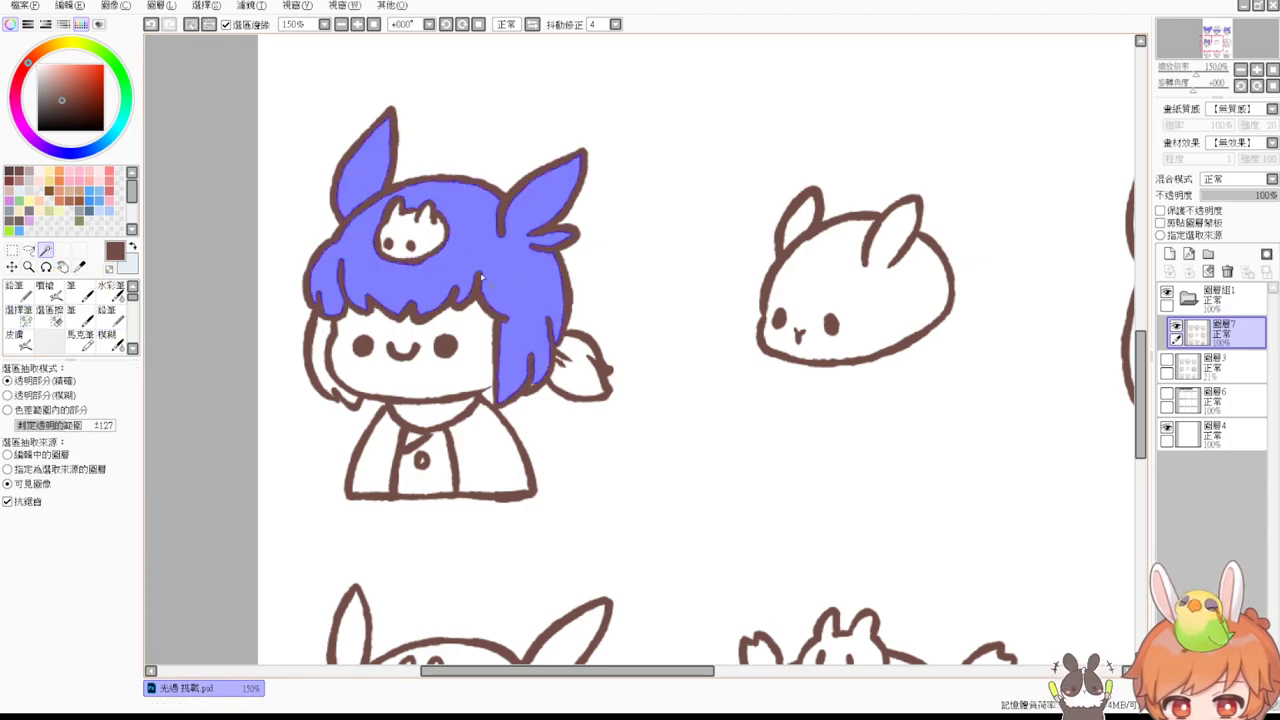
{"action": "left_click", "coordinate": [320, 342]}
{"action": "left_click", "coordinate": [580, 378]}
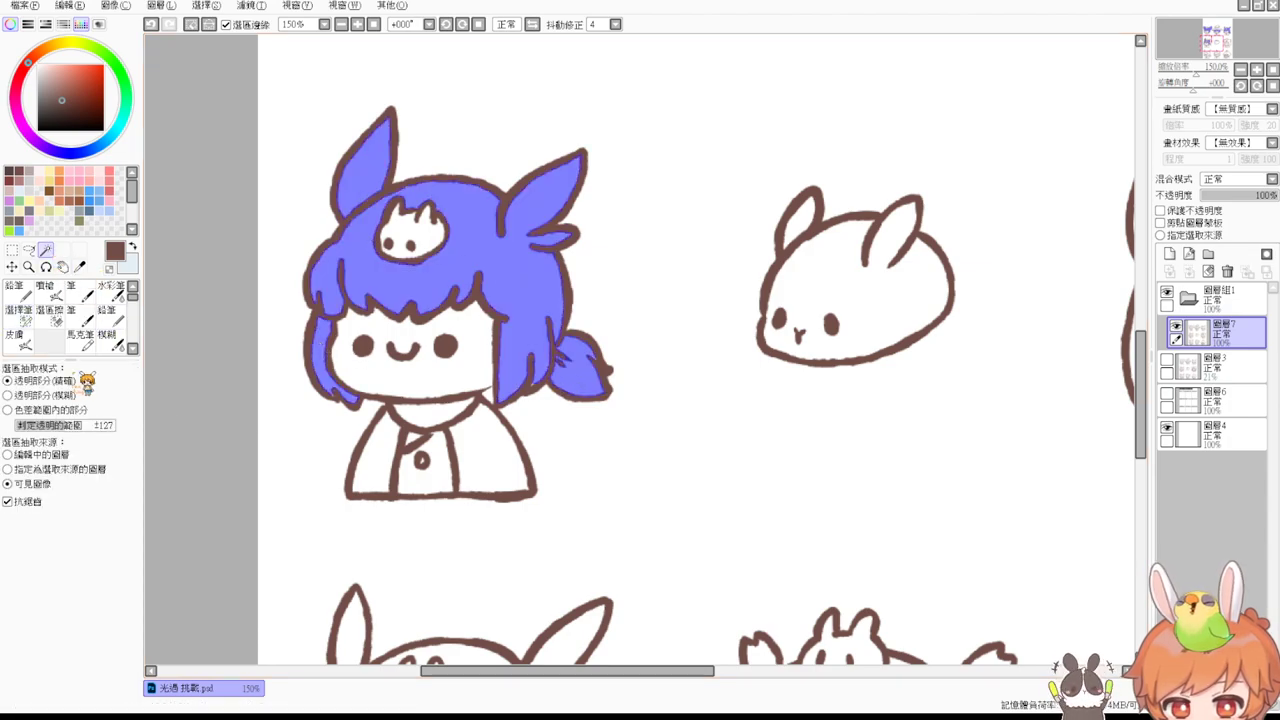
Step: Set the Magic Wand's transparency threshold to ±143 and reselect the middle-row left character's side lock and ponytail
{"action": "left_click", "coordinate": [73, 427]}
{"action": "key", "text": "ctrl+z"}
{"action": "key", "text": "ctrl+z"}
{"action": "left_click", "coordinate": [325, 376]}
{"action": "left_click", "coordinate": [586, 384]}
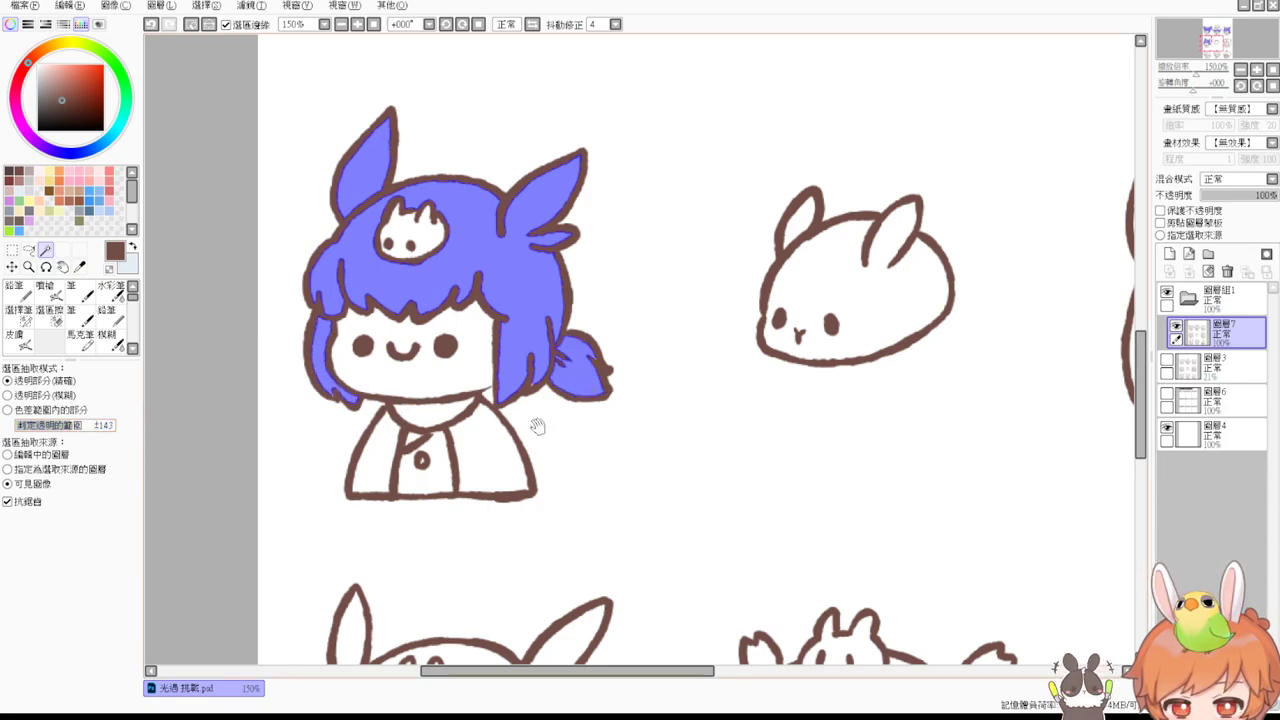
Step: Fill gaps in the middle-row left character's hair selection with the Selection Pen at size 7
{"action": "left_click", "coordinate": [18, 312]}
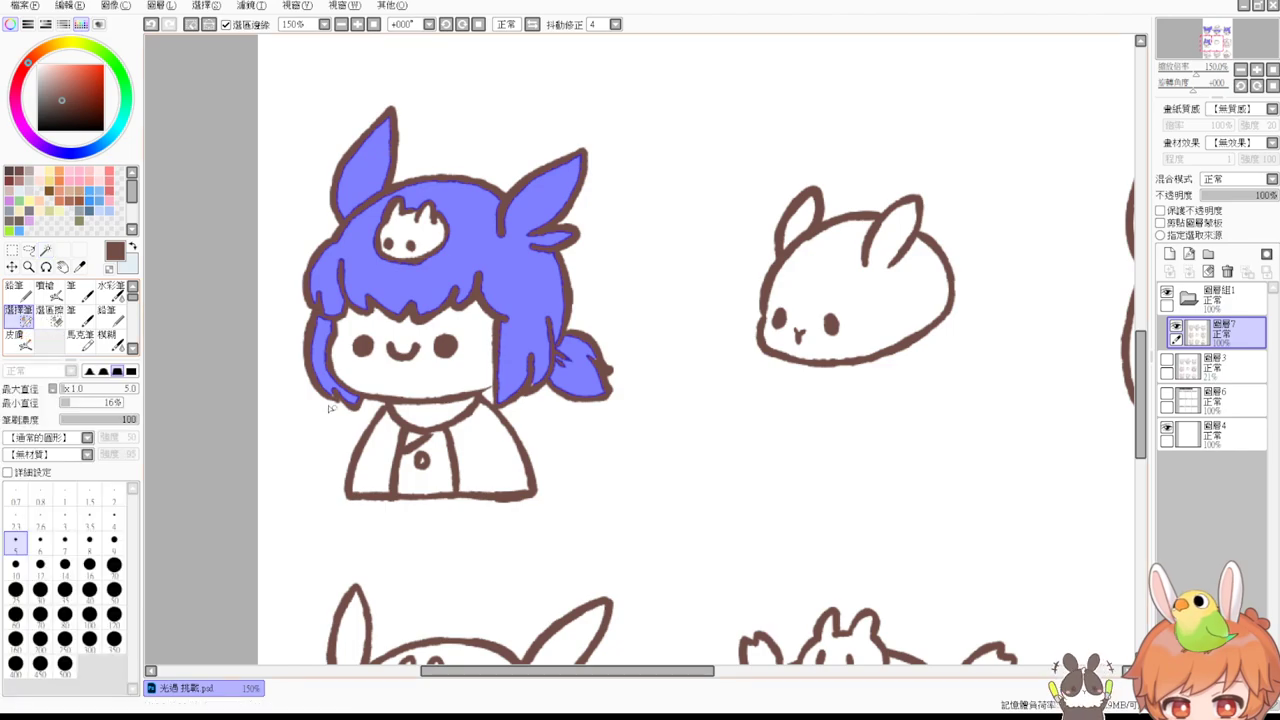
{"action": "key", "text": "bracketright"}
{"action": "key", "text": "bracketright"}
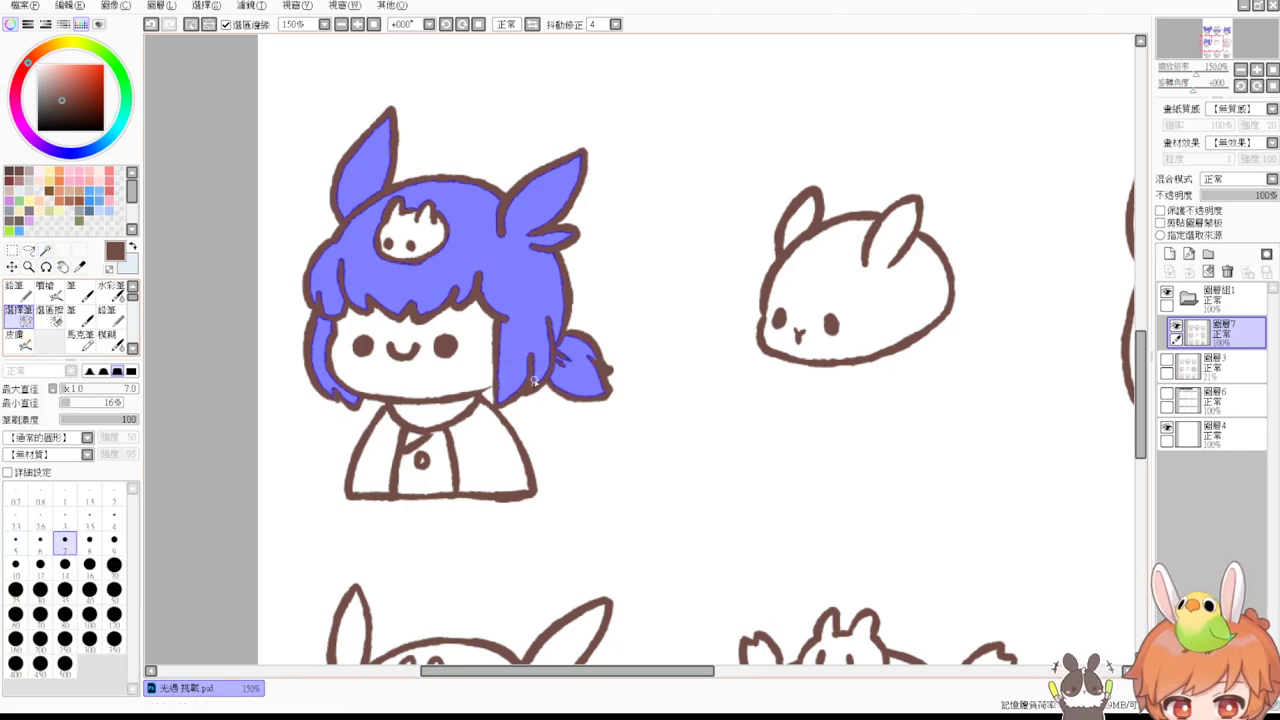
{"action": "left_click_drag", "start_coordinate": [530, 383], "coordinate": [540, 392]}
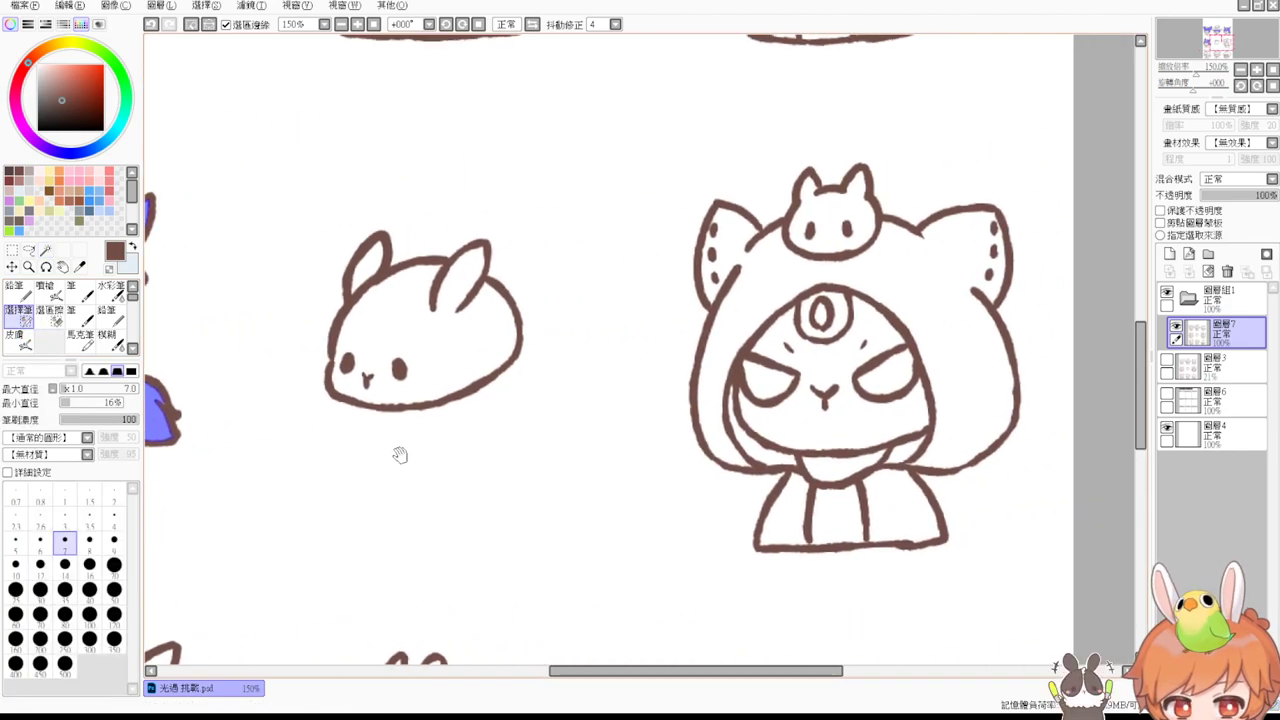
Step: Add the bottom-left character's hair, ears, side lock and ponytail to the selection and touch up its gaps with the Selection Pen
{"action": "left_click_drag", "start_coordinate": [389, 451], "coordinate": [746, 197]}
{"action": "left_click", "coordinate": [47, 251]}
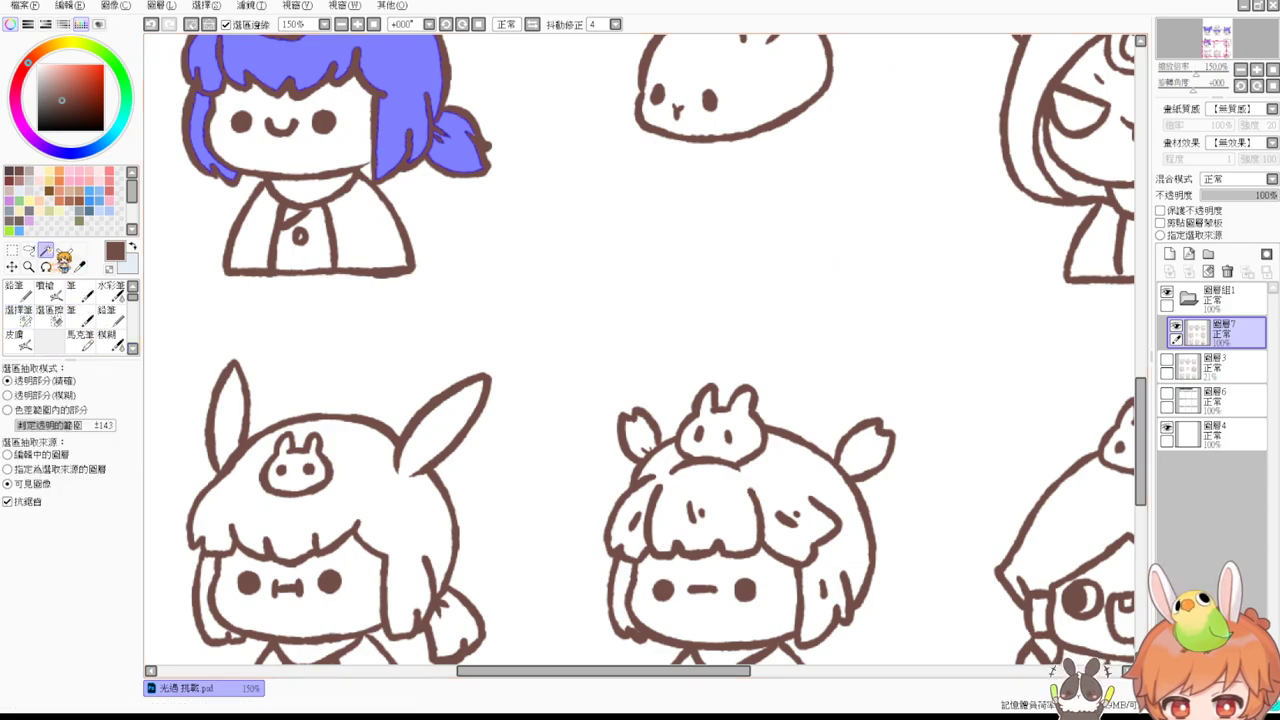
{"action": "left_click", "coordinate": [378, 512]}
{"action": "left_click_drag", "start_coordinate": [429, 543], "coordinate": [439, 473]}
{"action": "left_click", "coordinate": [240, 363]}
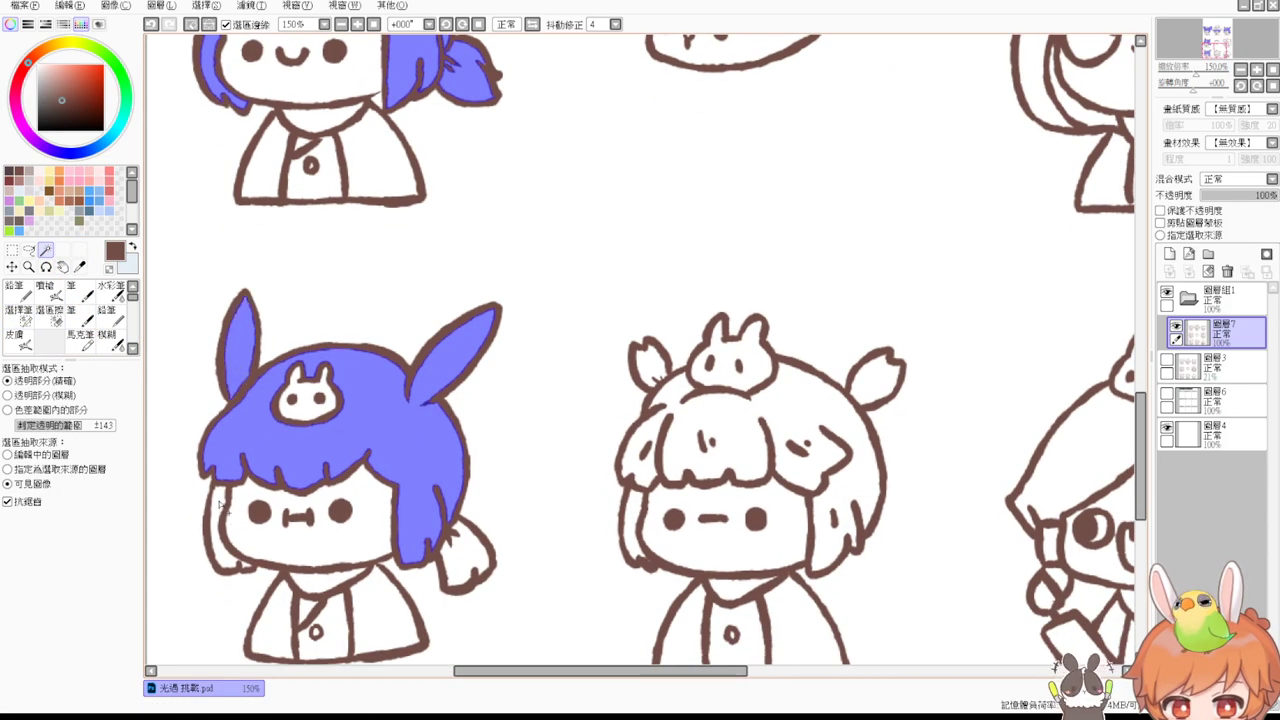
{"action": "left_click", "coordinate": [230, 512]}
{"action": "left_click", "coordinate": [468, 550]}
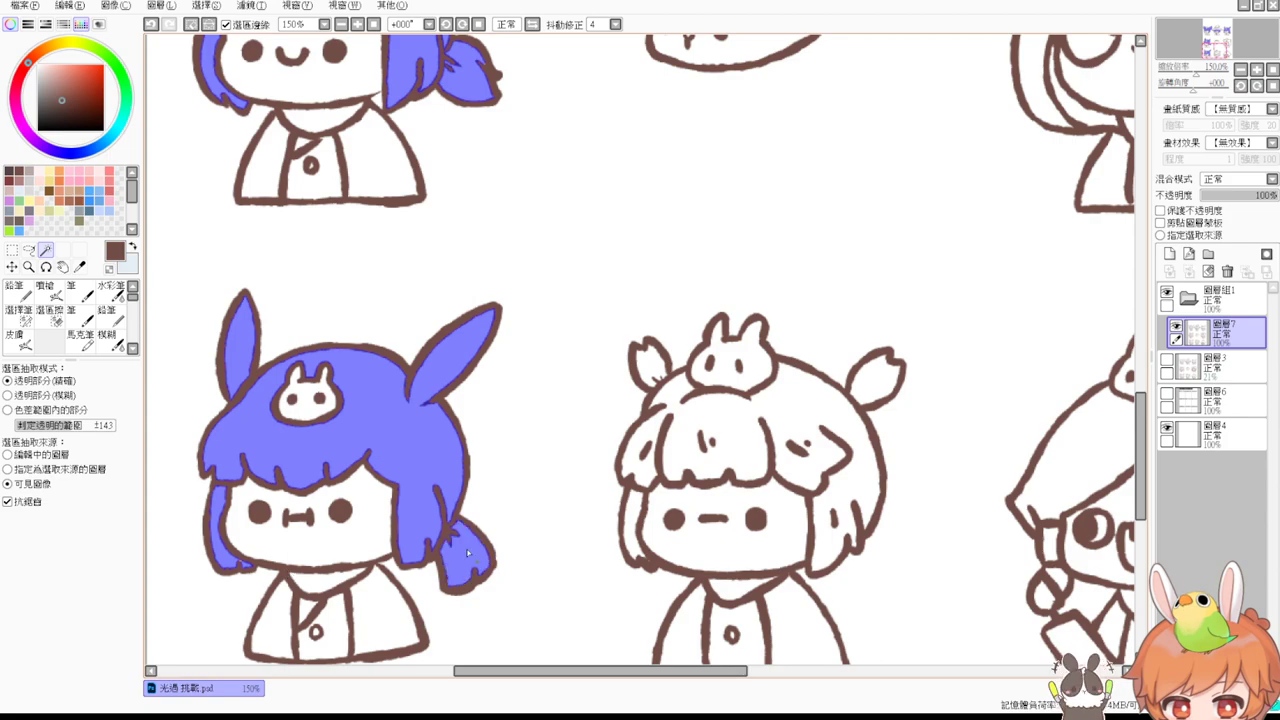
{"action": "left_click", "coordinate": [20, 315]}
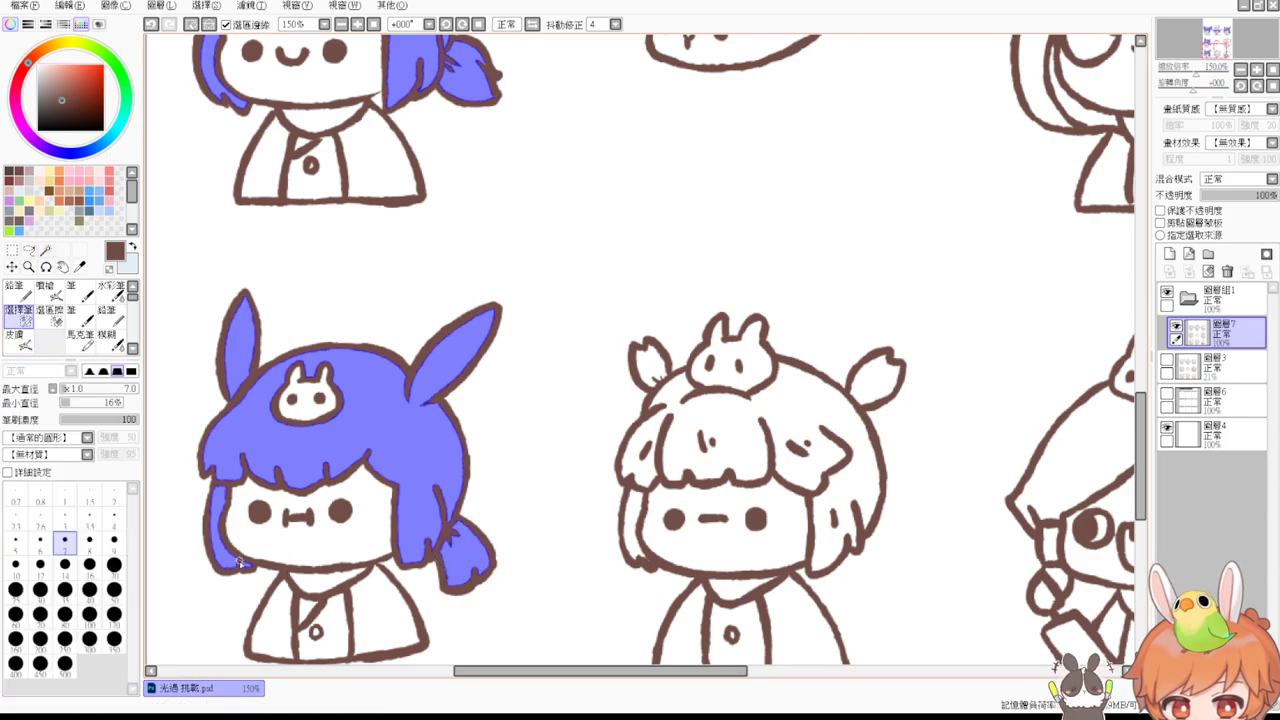
Step: Add the bottom-middle character's hair, side lock and both small hair tufts to the selection, then touch up gaps with the Selection Pen
{"action": "left_click", "coordinate": [45, 250]}
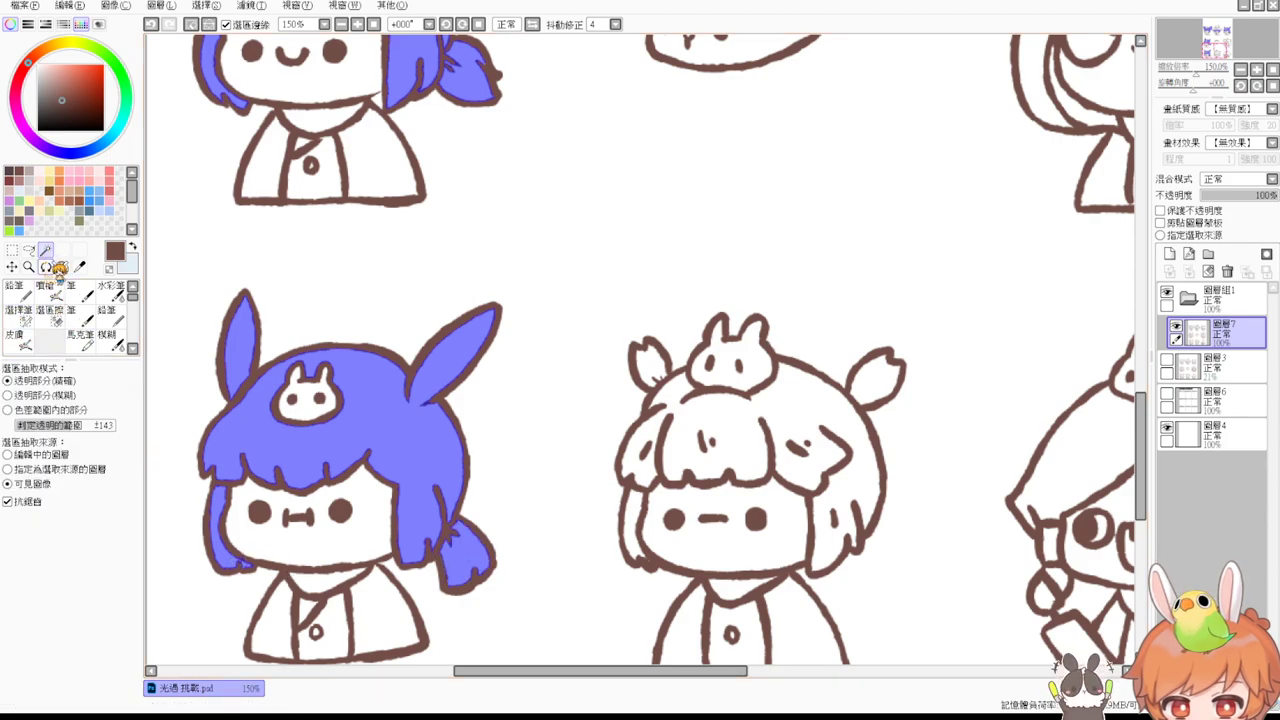
{"action": "left_click", "coordinate": [700, 404]}
{"action": "left_click", "coordinate": [650, 376]}
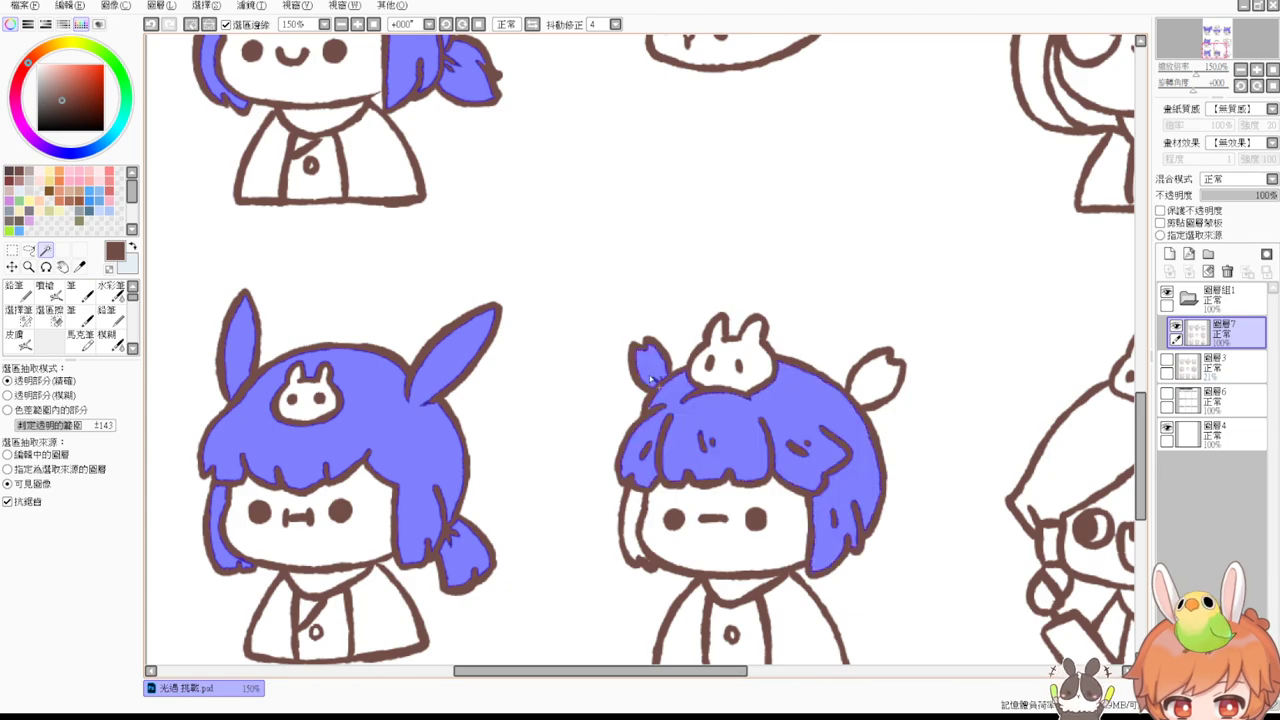
{"action": "left_click", "coordinate": [640, 510]}
{"action": "left_click", "coordinate": [868, 388]}
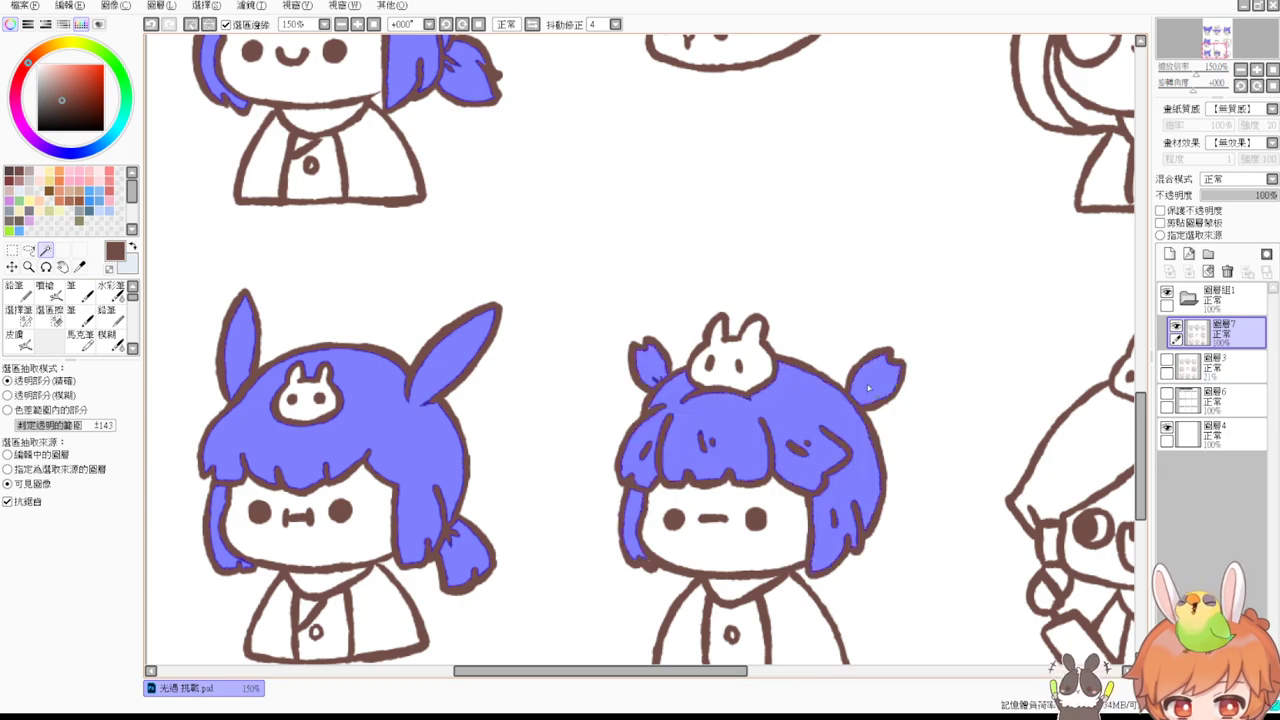
{"action": "left_click", "coordinate": [19, 311]}
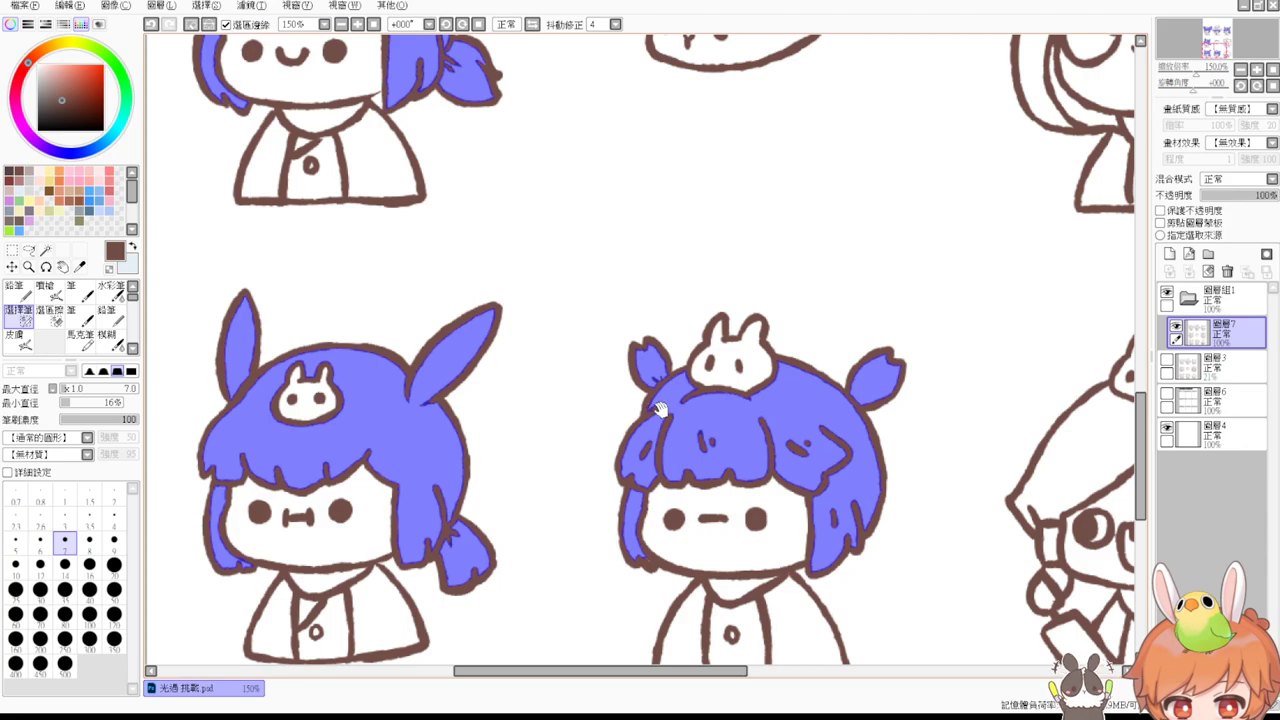
Step: Add the bottom-right character's hair and raised forearm to the Magic Wand selection
{"action": "scroll", "coordinate": [660, 408], "scroll_direction": "right", "scroll_amount": 5}
{"action": "left_click", "coordinate": [47, 250]}
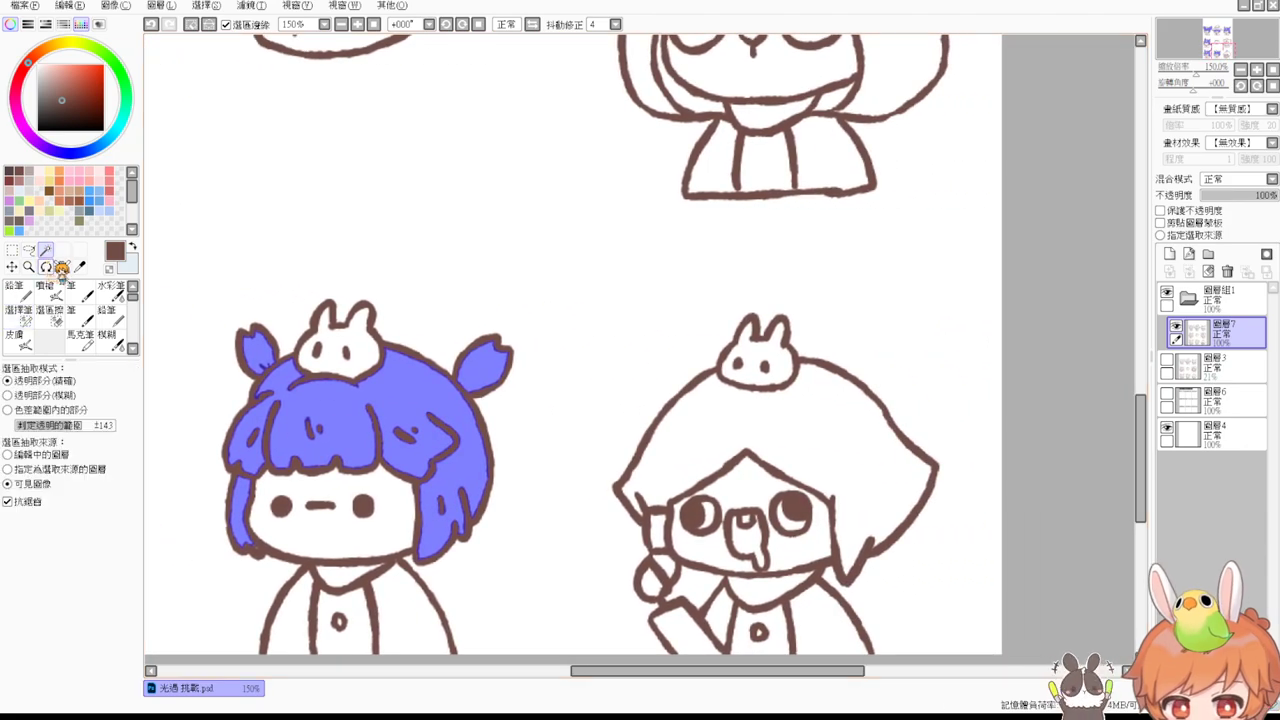
{"action": "left_click", "coordinate": [756, 420]}
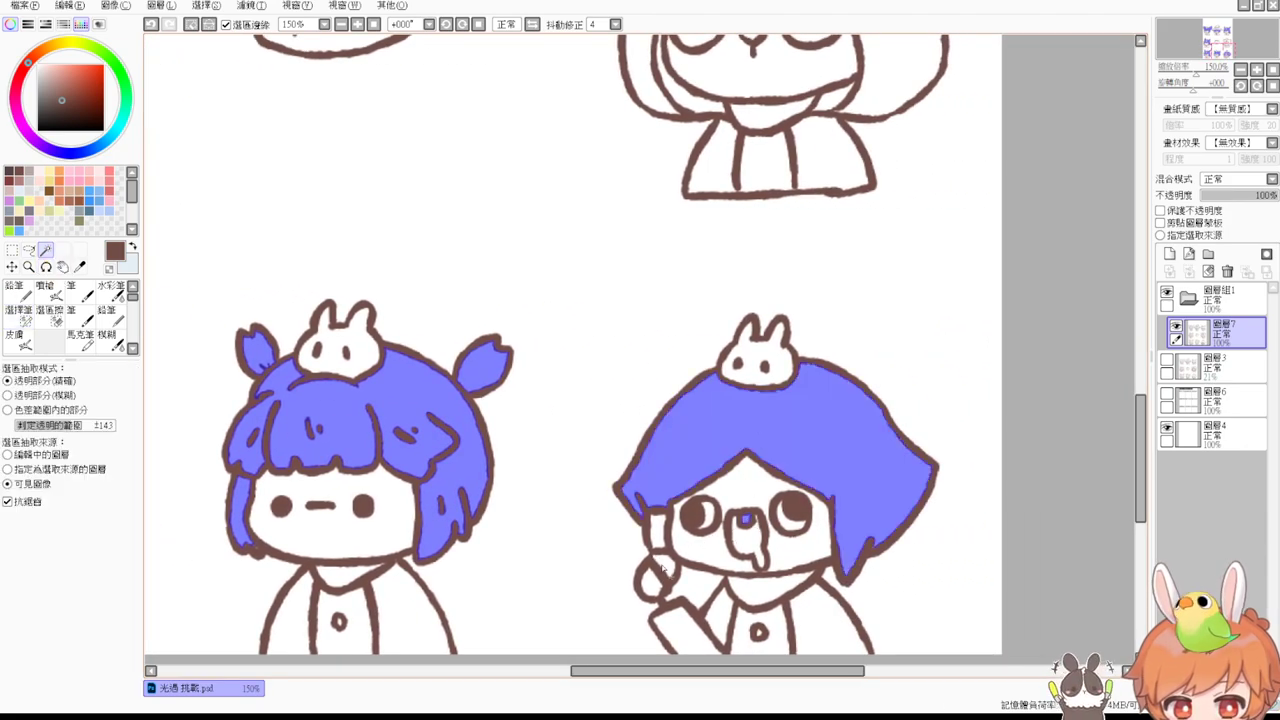
{"action": "left_click", "coordinate": [686, 620]}
{"action": "left_click_drag", "start_coordinate": [690, 618], "coordinate": [704, 525]}
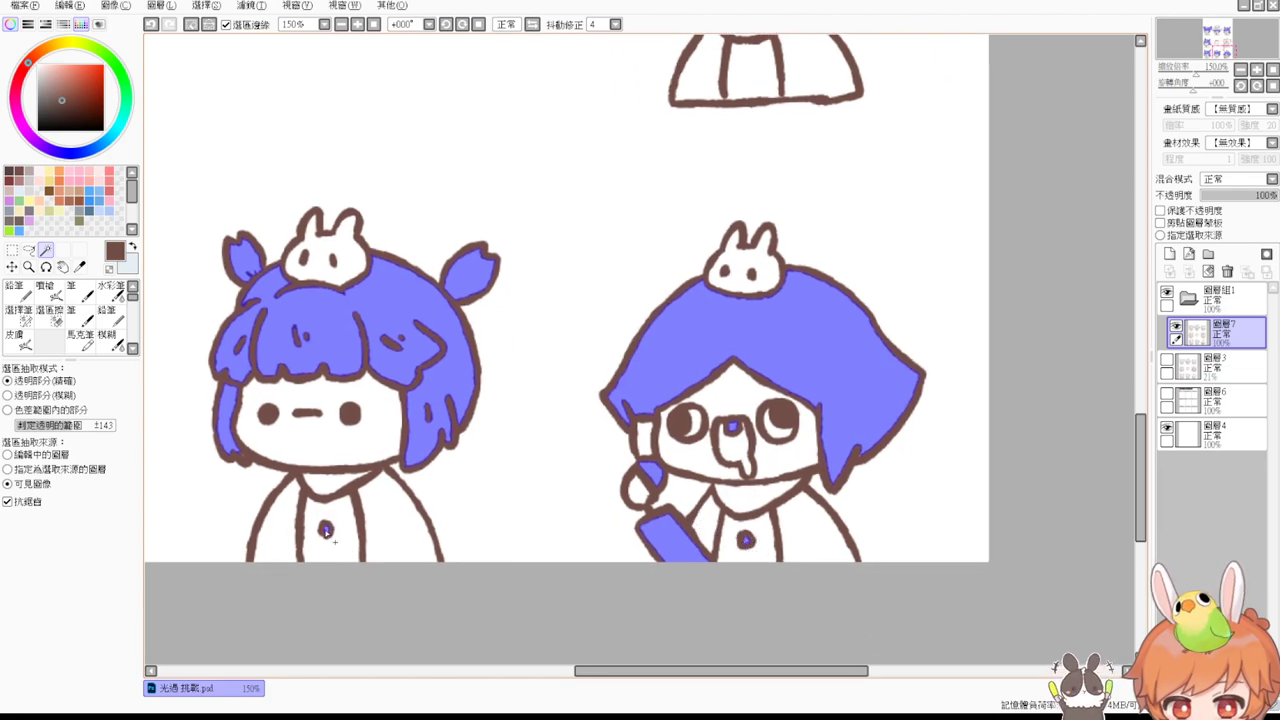
Step: Pick white as the drawing colour and create a new layer directly beneath line-art layer 圖層7 in the group
{"action": "scroll", "coordinate": [326, 530], "scroll_direction": "left", "scroll_amount": 6}
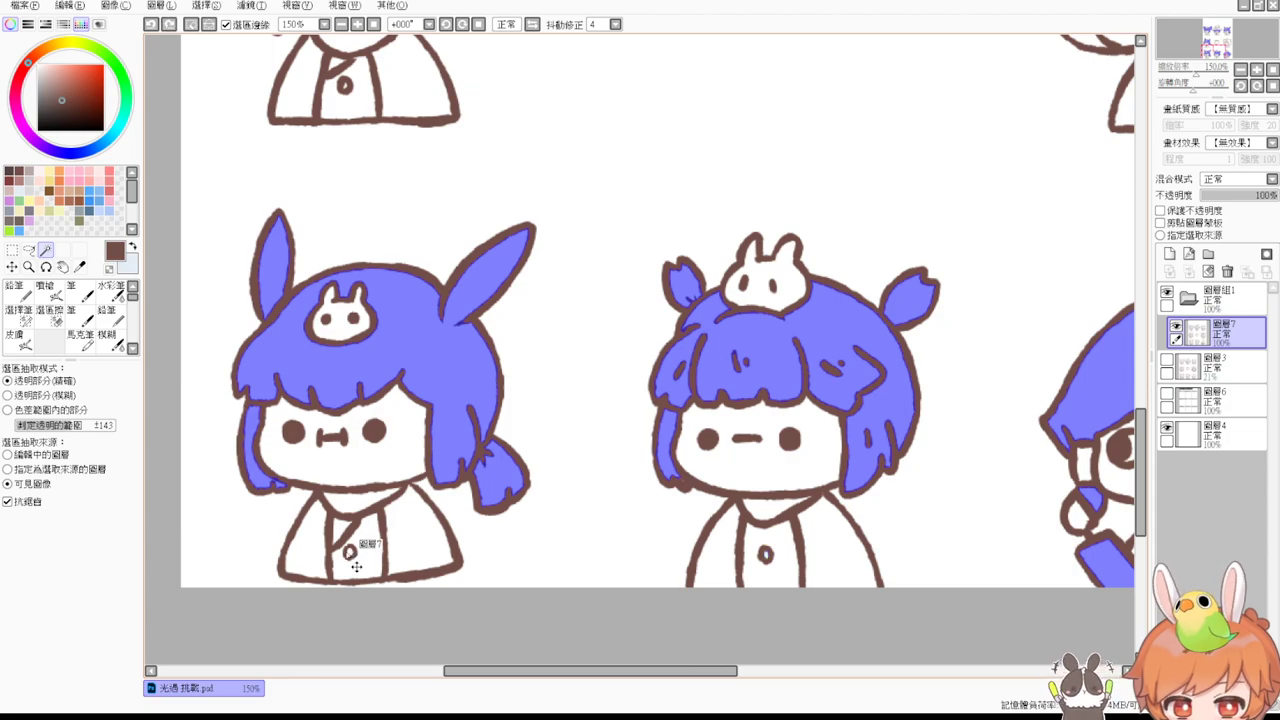
{"action": "left_click_drag", "start_coordinate": [1020, 303], "coordinate": [899, 570]}
{"action": "left_click_drag", "start_coordinate": [1094, 300], "coordinate": [950, 510]}
{"action": "left_click_drag", "start_coordinate": [1081, 381], "coordinate": [923, 541]}
{"action": "left_click_drag", "start_coordinate": [965, 421], "coordinate": [951, 502]}
{"action": "left_click_drag", "start_coordinate": [925, 407], "coordinate": [966, 500]}
{"action": "left_click_drag", "start_coordinate": [888, 392], "coordinate": [995, 526]}
{"action": "left_click_drag", "start_coordinate": [889, 478], "coordinate": [1008, 503]}
{"action": "mouse_move", "coordinate": [834, 521]}
{"action": "left_mouse_down"}
{"action": "mouse_move", "coordinate": [978, 496]}
{"action": "mouse_move", "coordinate": [988, 480]}
{"action": "left_mouse_up"}
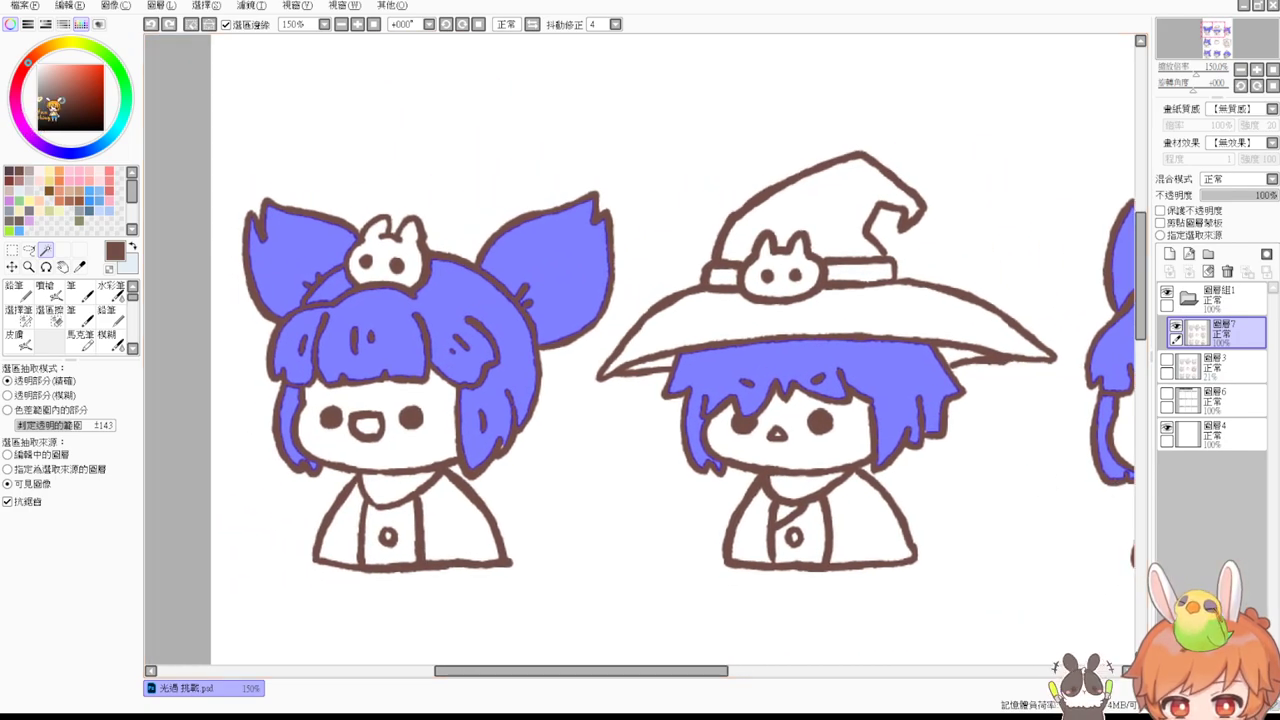
{"action": "left_click_drag", "start_coordinate": [48, 105], "coordinate": [22, 50]}
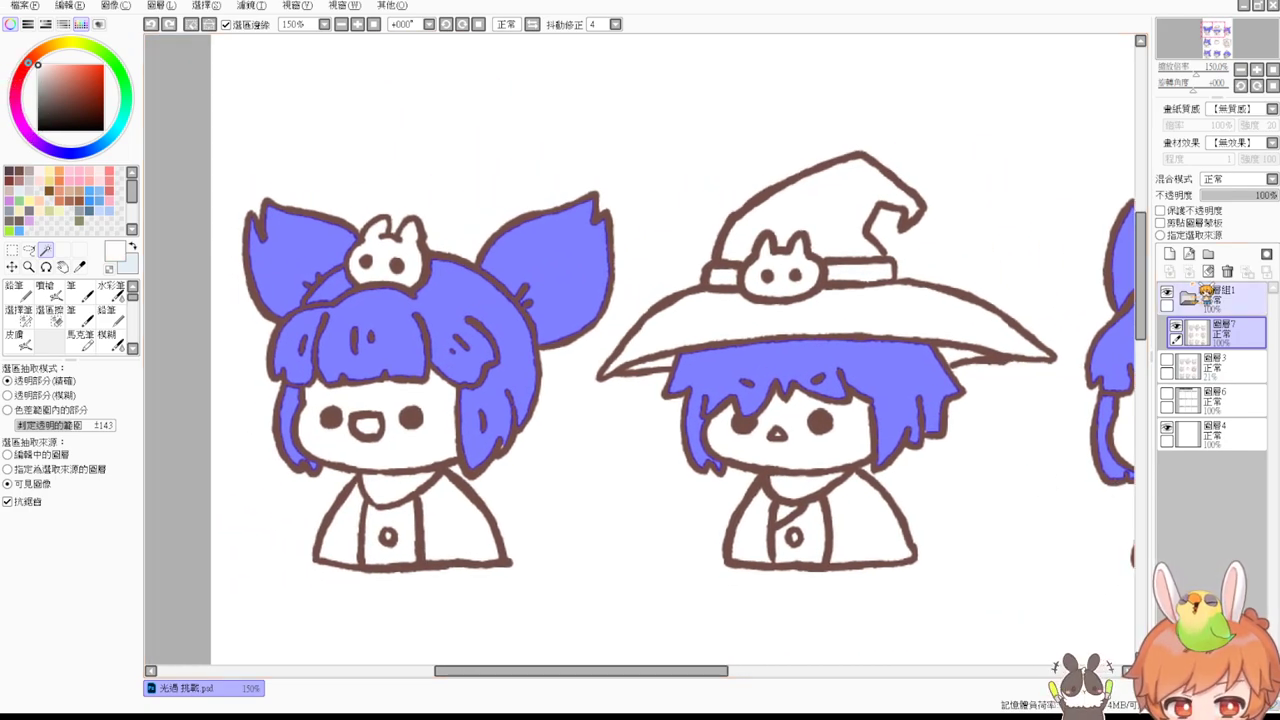
{"action": "left_click", "coordinate": [1170, 255]}
{"action": "left_click_drag", "start_coordinate": [1243, 346], "coordinate": [1247, 382]}
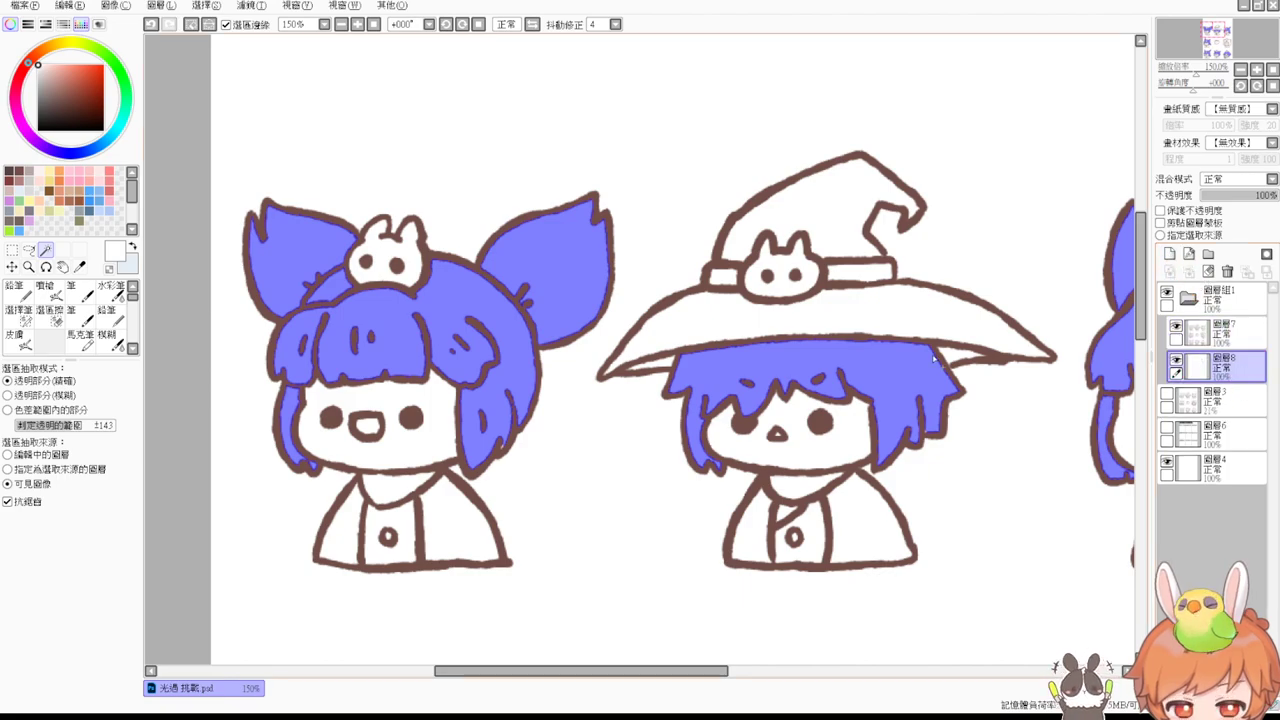
Step: Paint pale blue shadows on the top-left character's ears, back hair, bangs and side locks, using brush size 22 and then 10
{"action": "left_click", "coordinate": [80, 312]}
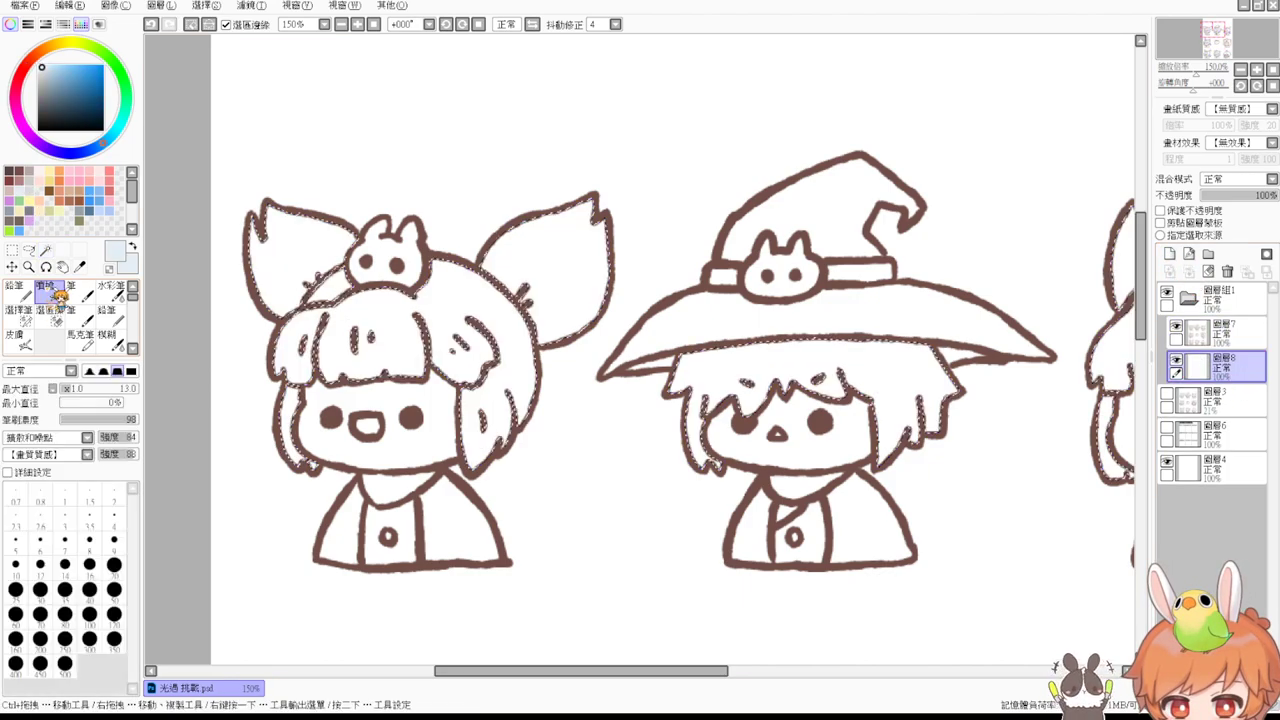
{"action": "mouse_move", "coordinate": [605, 232]}
{"action": "left_mouse_down"}
{"action": "mouse_move", "coordinate": [676, 231]}
{"action": "mouse_move", "coordinate": [603, 240]}
{"action": "mouse_move", "coordinate": [575, 327]}
{"action": "left_mouse_up"}
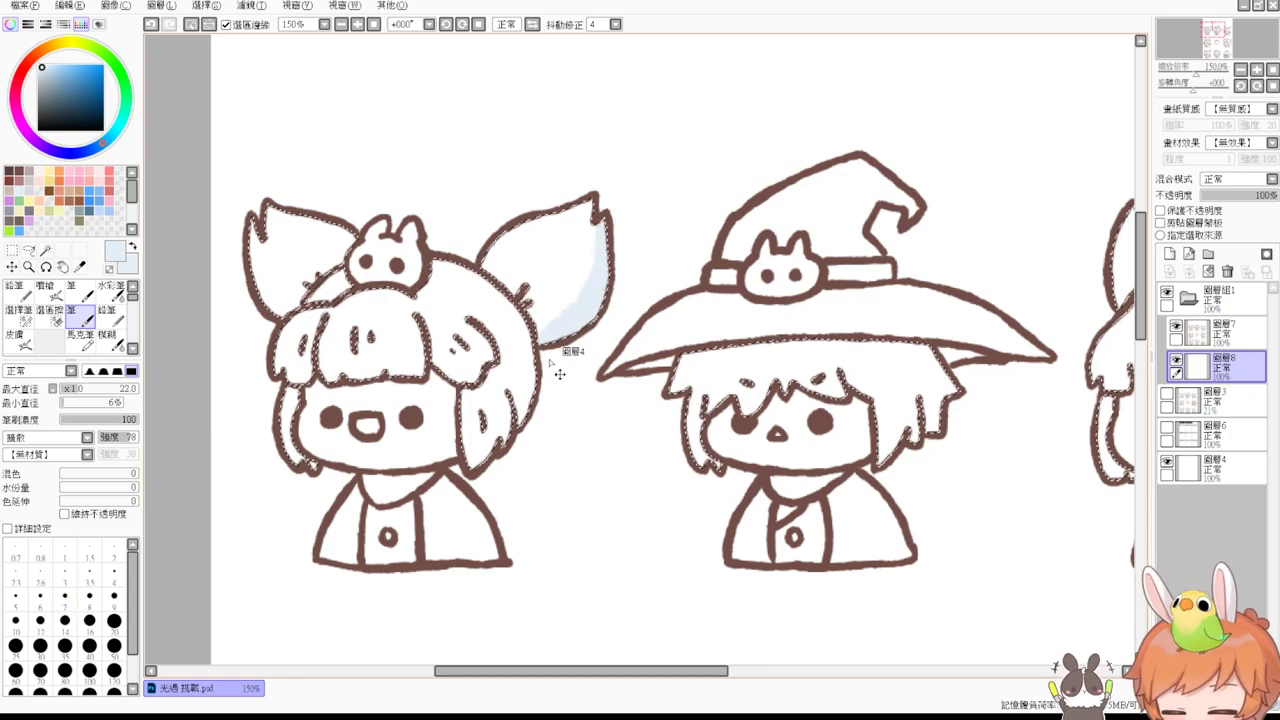
{"action": "scroll", "coordinate": [560, 374], "scroll_direction": "up", "scroll_amount": 1}
{"action": "left_click_drag", "start_coordinate": [550, 358], "coordinate": [498, 345]}
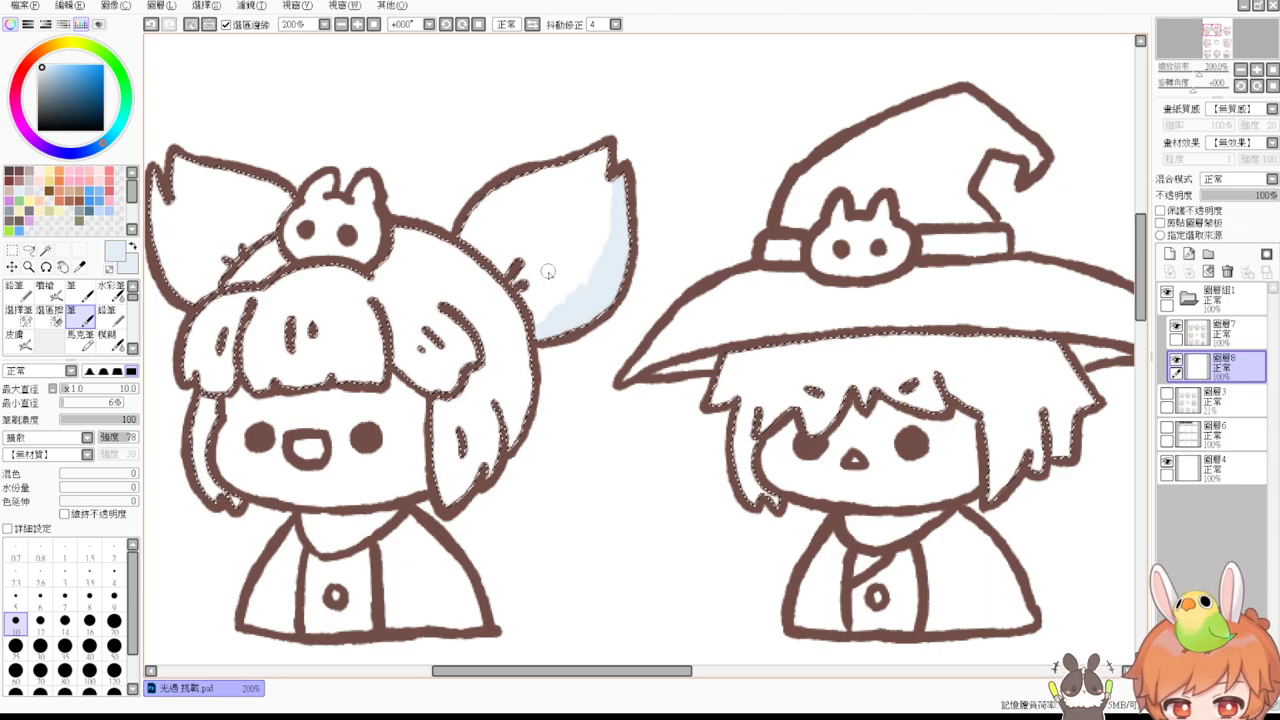
{"action": "mouse_move", "coordinate": [490, 278]}
{"action": "left_mouse_down"}
{"action": "mouse_move", "coordinate": [524, 340]}
{"action": "mouse_move", "coordinate": [522, 398]}
{"action": "mouse_move", "coordinate": [498, 300]}
{"action": "left_mouse_up"}
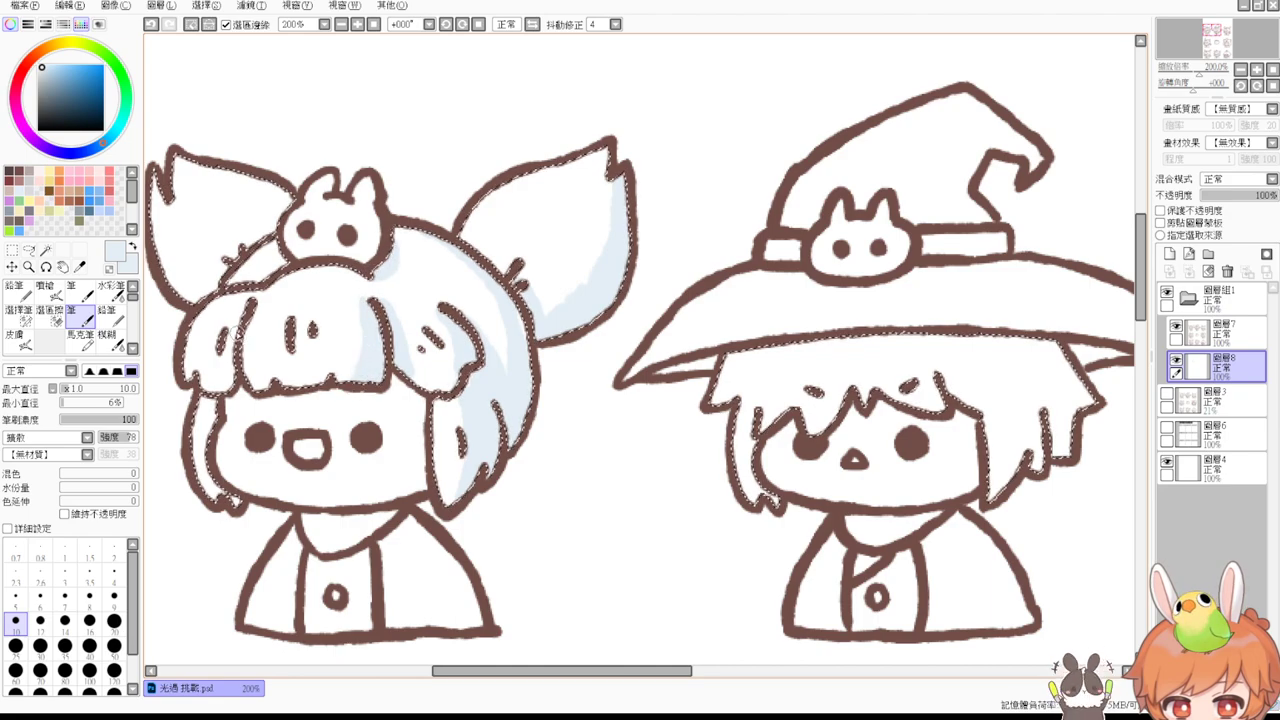
{"action": "left_click_drag", "start_coordinate": [210, 466], "coordinate": [222, 512]}
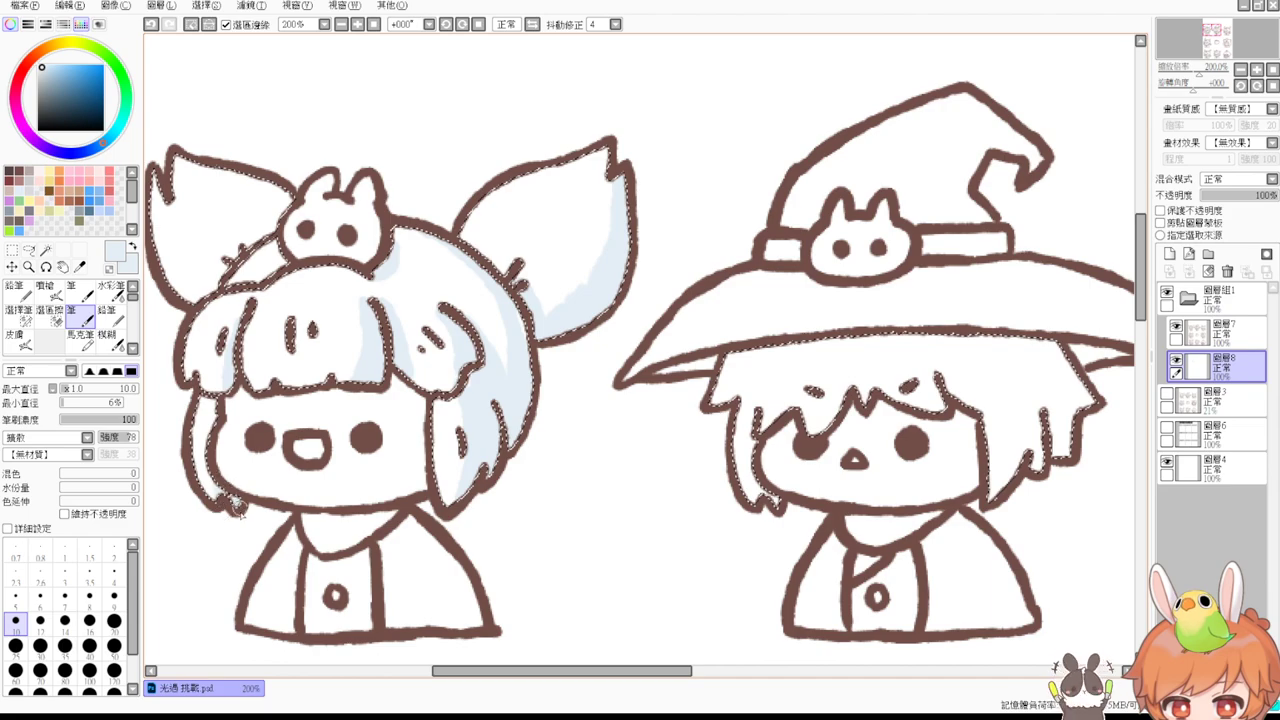
{"action": "left_click_drag", "start_coordinate": [207, 168], "coordinate": [252, 236]}
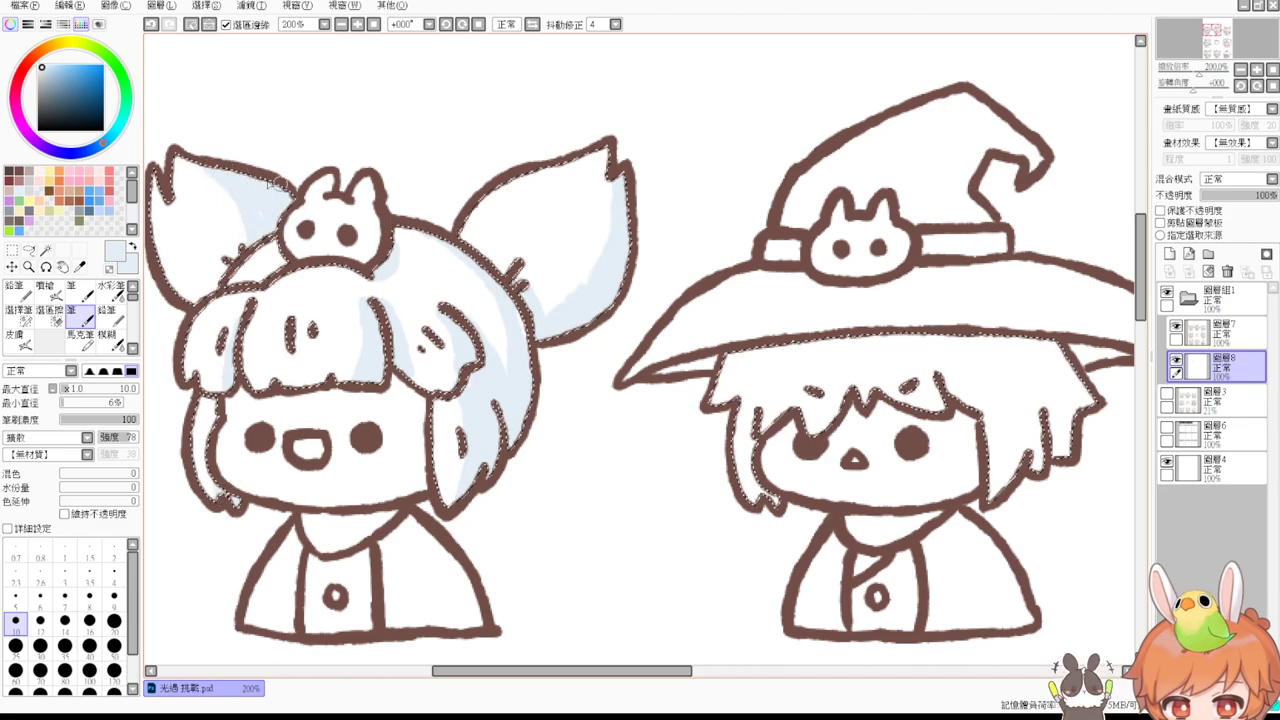
Step: Add short pale blue accent strokes inside the top-left character's ears and across the bangs with the size 10 brush
{"action": "left_click_drag", "start_coordinate": [557, 214], "coordinate": [531, 250]}
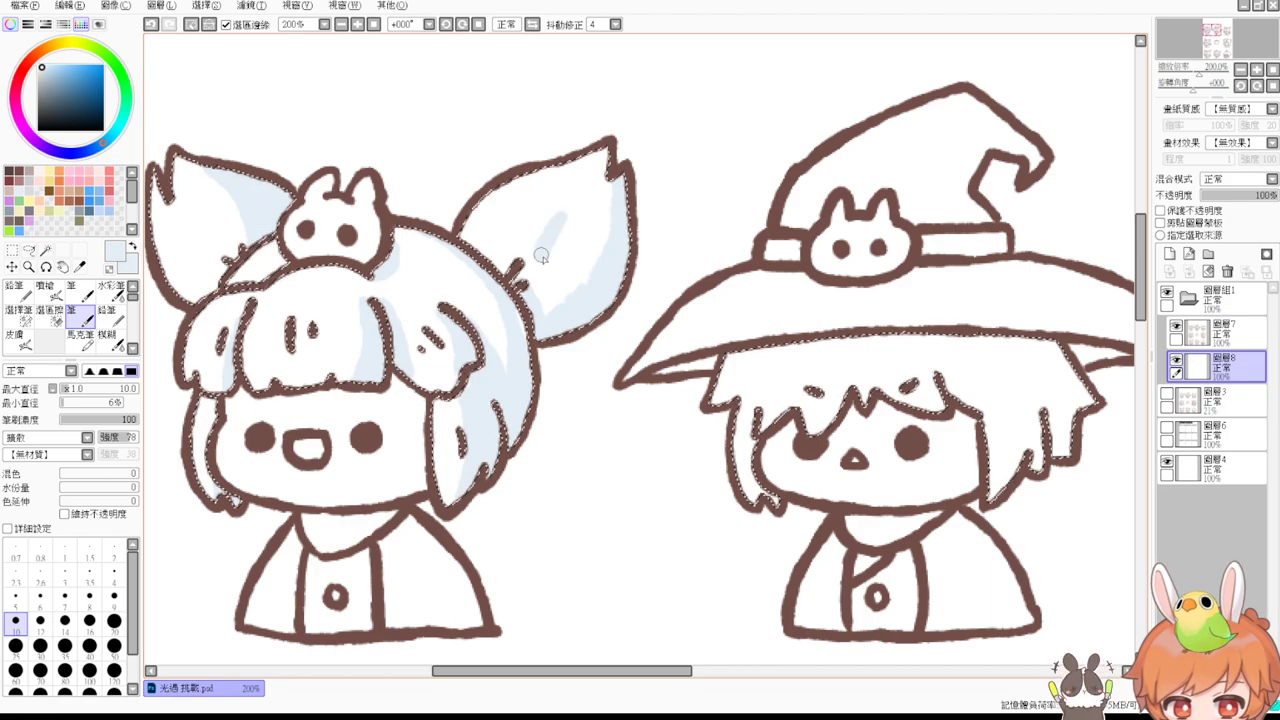
{"action": "left_click_drag", "start_coordinate": [191, 206], "coordinate": [207, 242]}
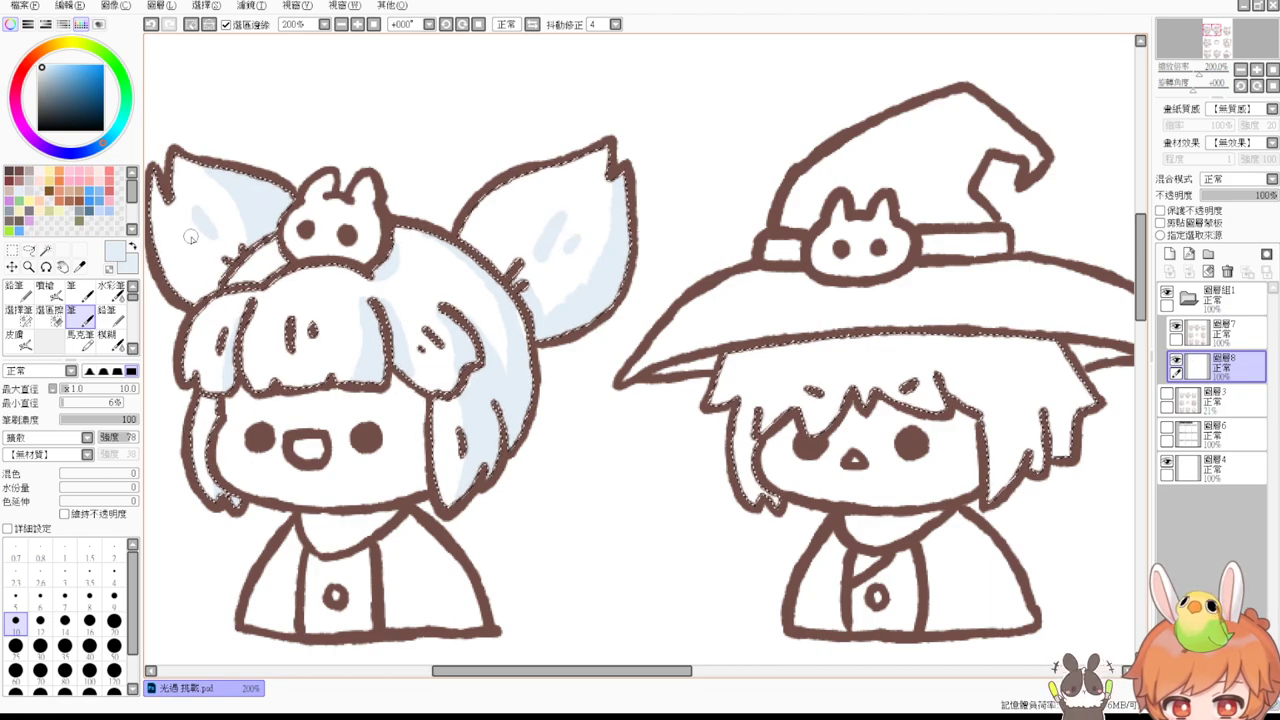
{"action": "left_click_drag", "start_coordinate": [276, 319], "coordinate": [282, 357]}
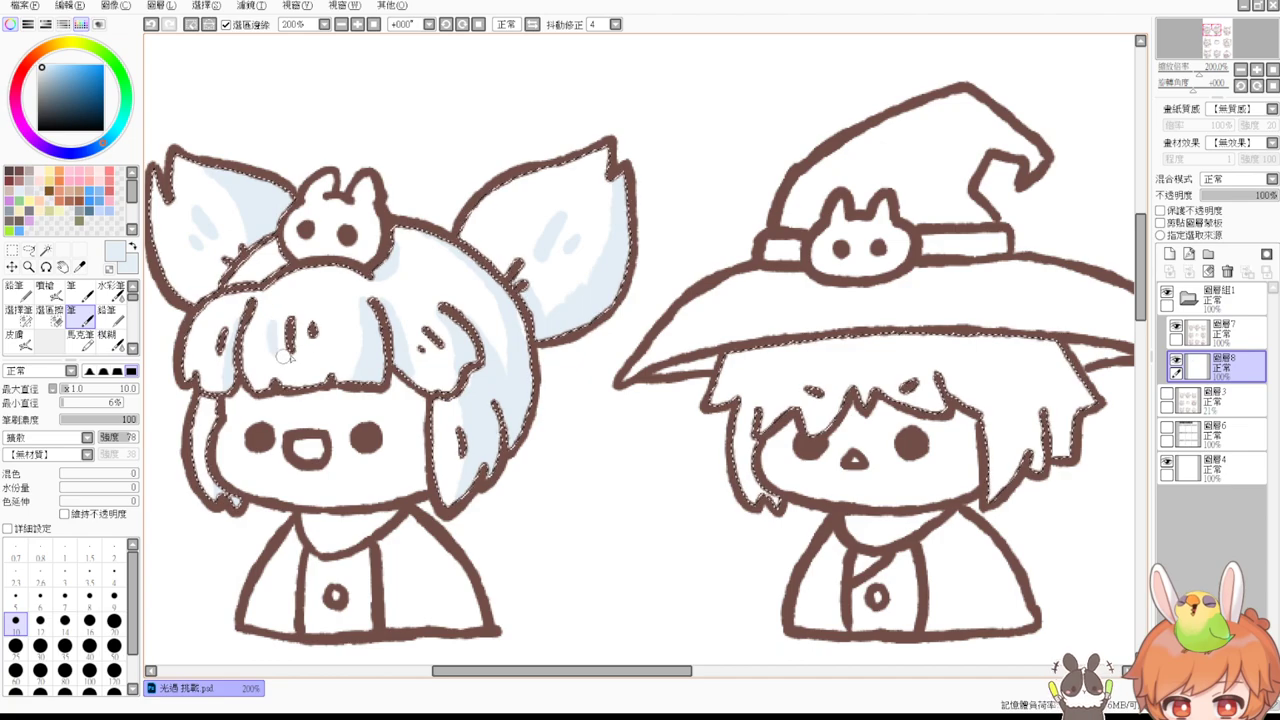
{"action": "left_click_drag", "start_coordinate": [206, 332], "coordinate": [205, 366]}
{"action": "left_click_drag", "start_coordinate": [456, 322], "coordinate": [466, 352]}
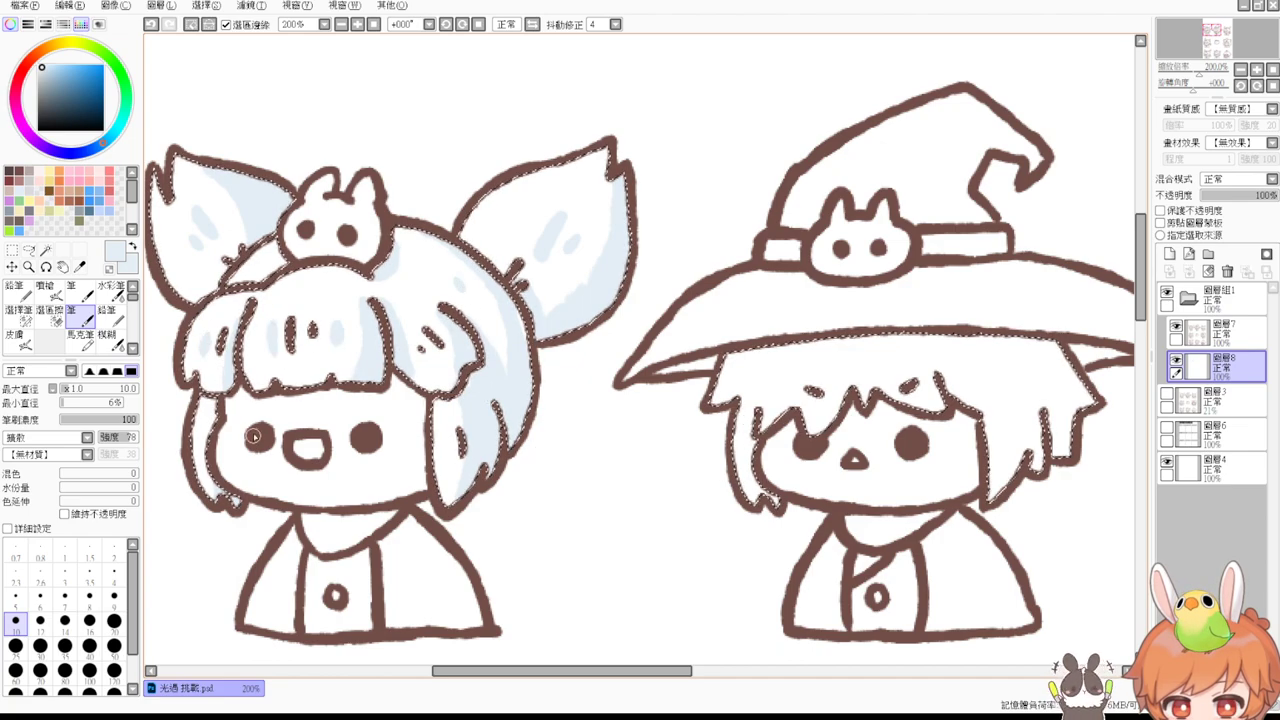
Step: Paint pale blue shadows on the top-middle witch-hat character's hair under the brim, along the bangs and on the side hair
{"action": "left_click_drag", "start_coordinate": [957, 295], "coordinate": [740, 349]}
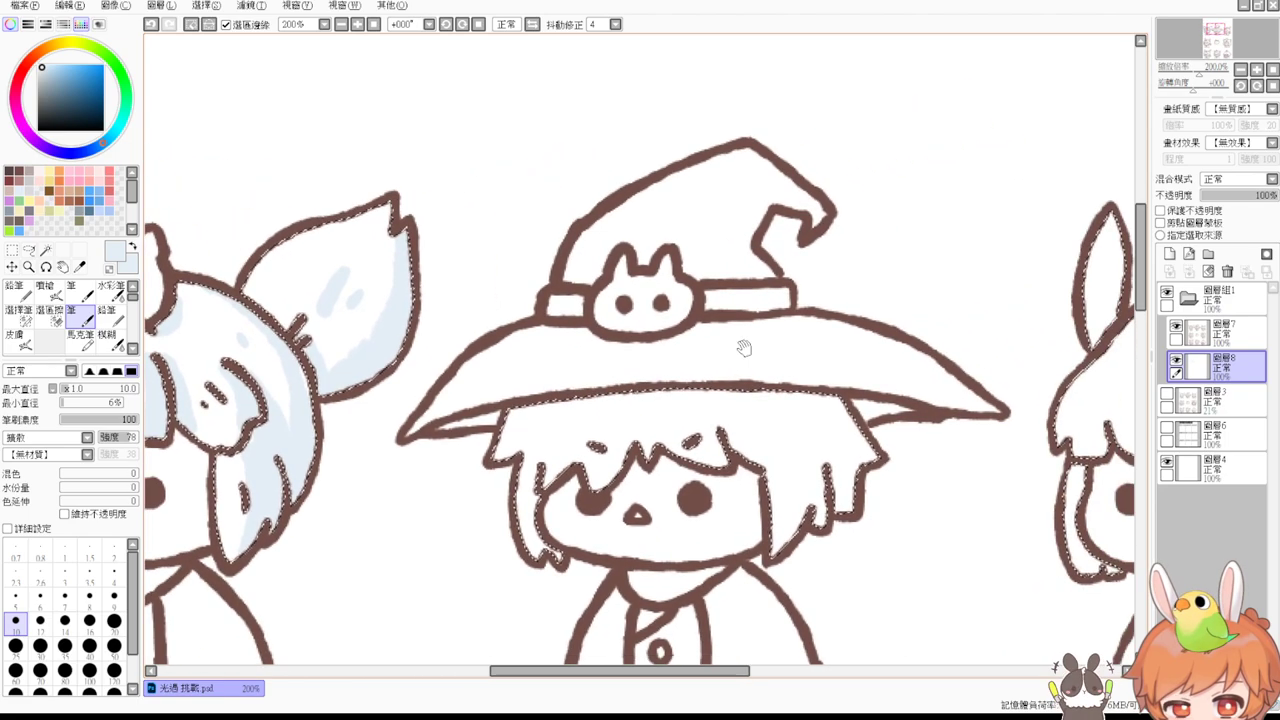
{"action": "left_click_drag", "start_coordinate": [803, 453], "coordinate": [783, 378]}
{"action": "left_click_drag", "start_coordinate": [488, 338], "coordinate": [806, 319]}
{"action": "left_click_drag", "start_coordinate": [531, 325], "coordinate": [763, 312]}
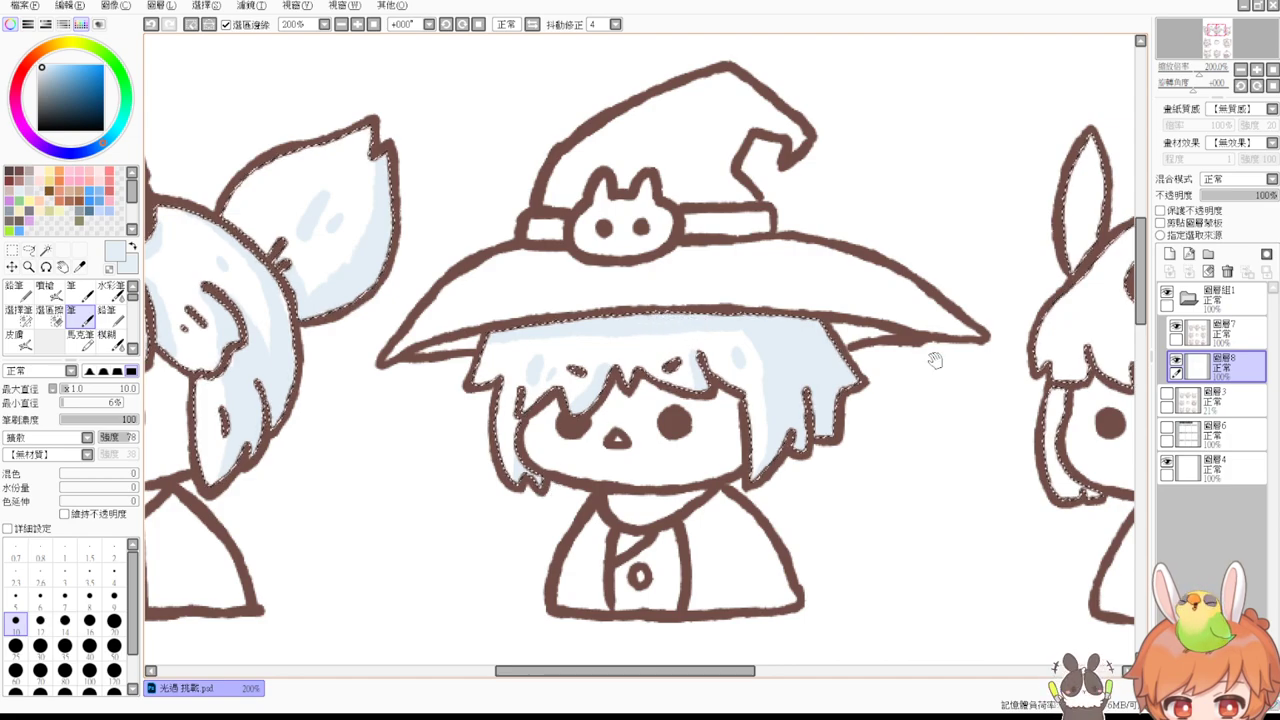
Step: Shade the inner edges of the top-right character's two long ears in pale blue
{"action": "left_click_drag", "start_coordinate": [1004, 358], "coordinate": [717, 334]}
{"action": "left_click_drag", "start_coordinate": [944, 328], "coordinate": [771, 334]}
{"action": "left_click_drag", "start_coordinate": [962, 136], "coordinate": [876, 248]}
{"action": "left_click_drag", "start_coordinate": [629, 116], "coordinate": [636, 192]}
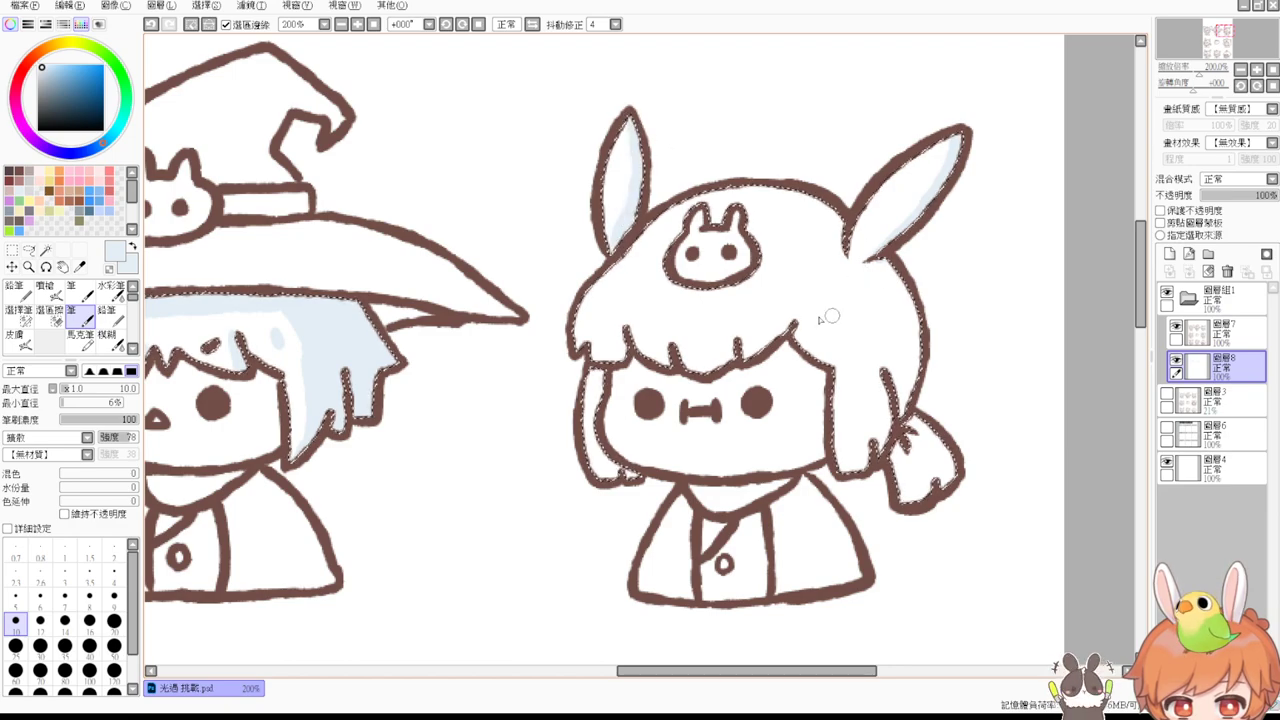
Step: Fill the top-right character's back hair and side lock with pale blue shadow and add short accents to the bangs
{"action": "left_click_drag", "start_coordinate": [796, 330], "coordinate": [890, 278]}
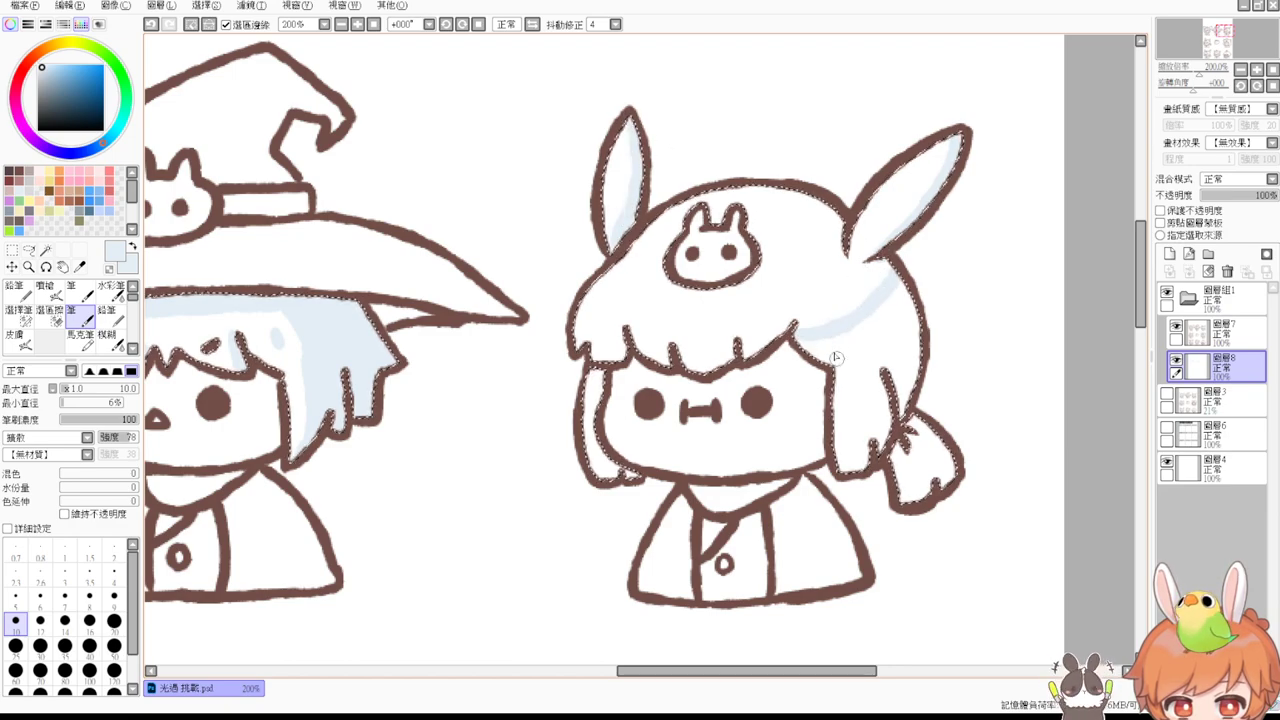
{"action": "left_click_drag", "start_coordinate": [838, 365], "coordinate": [862, 462]}
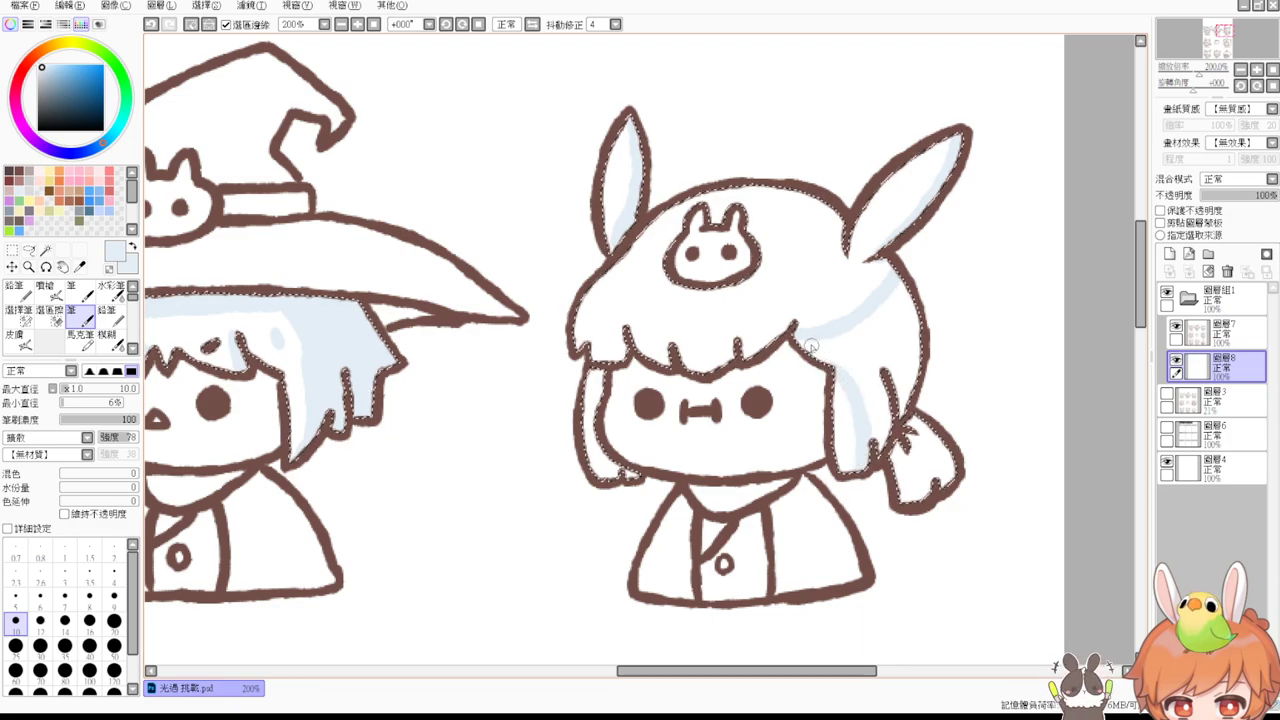
{"action": "left_click_drag", "start_coordinate": [840, 331], "coordinate": [883, 327]}
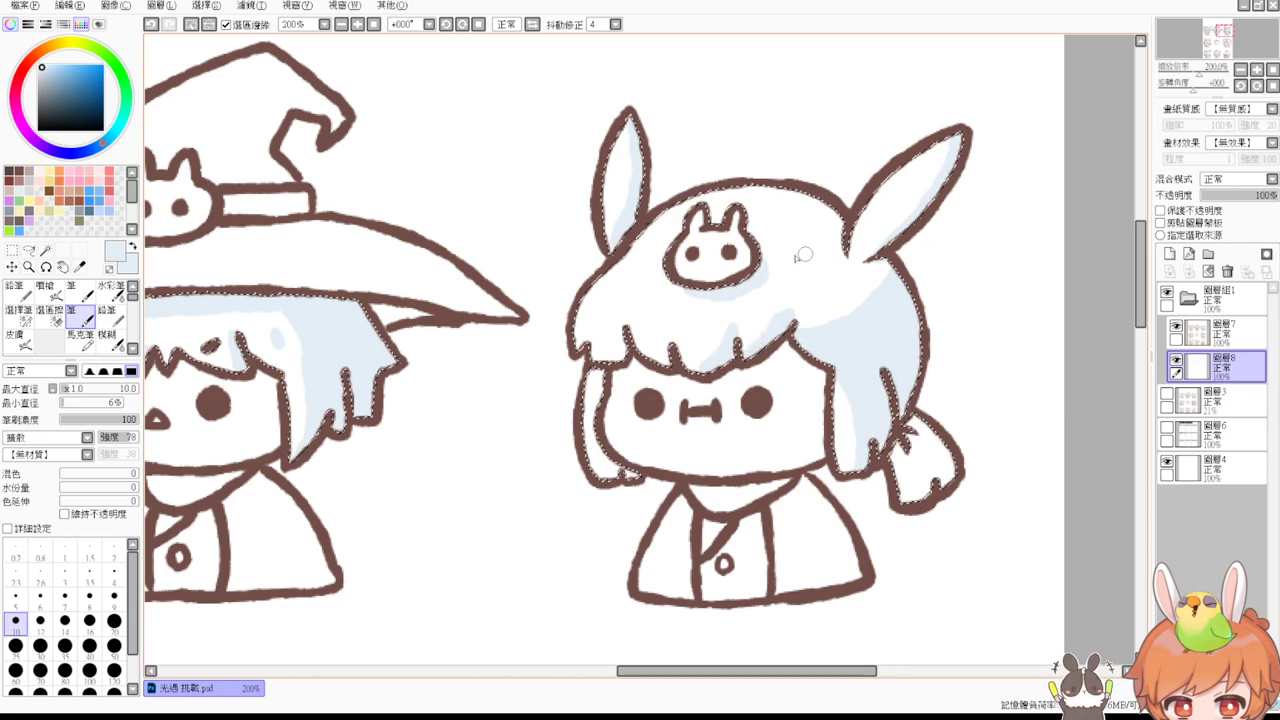
{"action": "left_click_drag", "start_coordinate": [655, 302], "coordinate": [657, 338]}
{"action": "left_click_drag", "start_coordinate": [686, 314], "coordinate": [690, 340]}
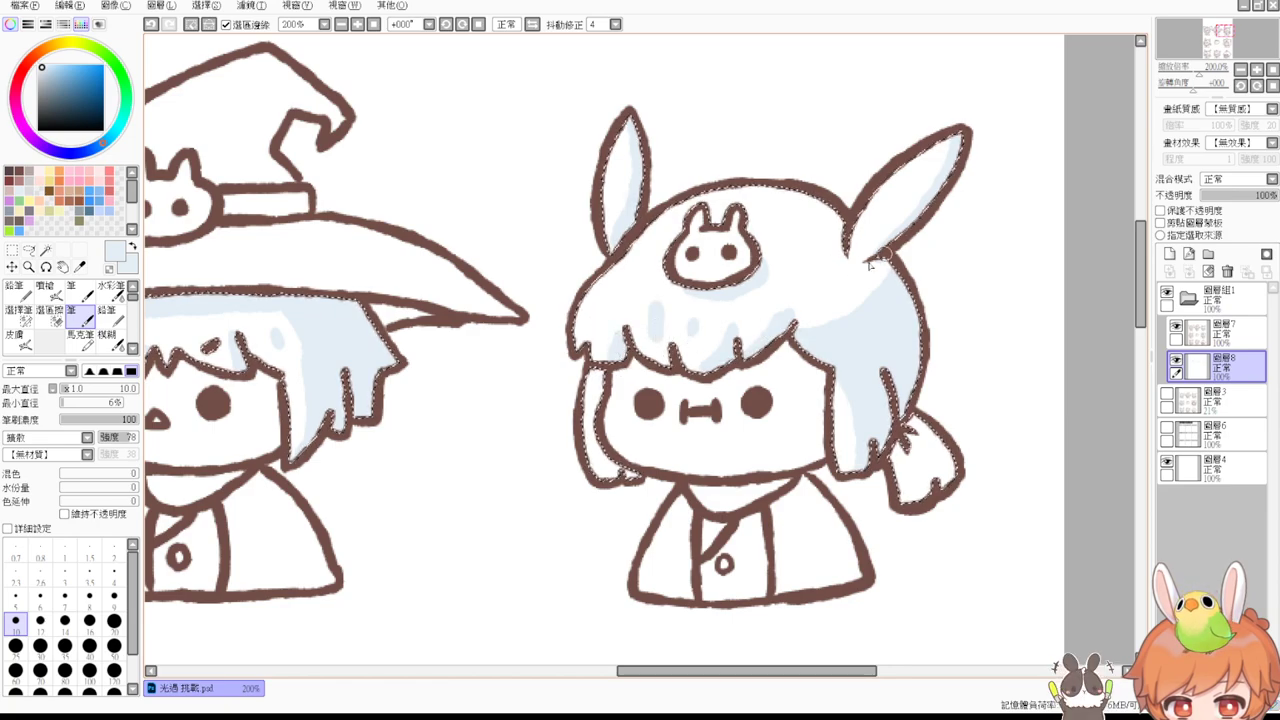
{"action": "mouse_move", "coordinate": [974, 418]}
{"action": "left_mouse_down"}
{"action": "mouse_move", "coordinate": [759, 489]}
{"action": "mouse_move", "coordinate": [800, 495]}
{"action": "mouse_move", "coordinate": [806, 472]}
{"action": "mouse_move", "coordinate": [780, 520]}
{"action": "mouse_move", "coordinate": [813, 480]}
{"action": "left_mouse_up"}
{"action": "key", "text": "ctrl+z"}
{"action": "key", "text": "ctrl+d"}
Step: Paint pale blue shadows on the middle-left character's ears and beneath the rabbit ornament on the hair
{"action": "left_click_drag", "start_coordinate": [508, 652], "coordinate": [855, 150]}
{"action": "left_click_drag", "start_coordinate": [745, 350], "coordinate": [724, 232]}
{"action": "left_click_drag", "start_coordinate": [546, 428], "coordinate": [843, 329]}
{"action": "left_click_drag", "start_coordinate": [545, 453], "coordinate": [782, 403]}
{"action": "left_click_drag", "start_coordinate": [696, 341], "coordinate": [766, 471]}
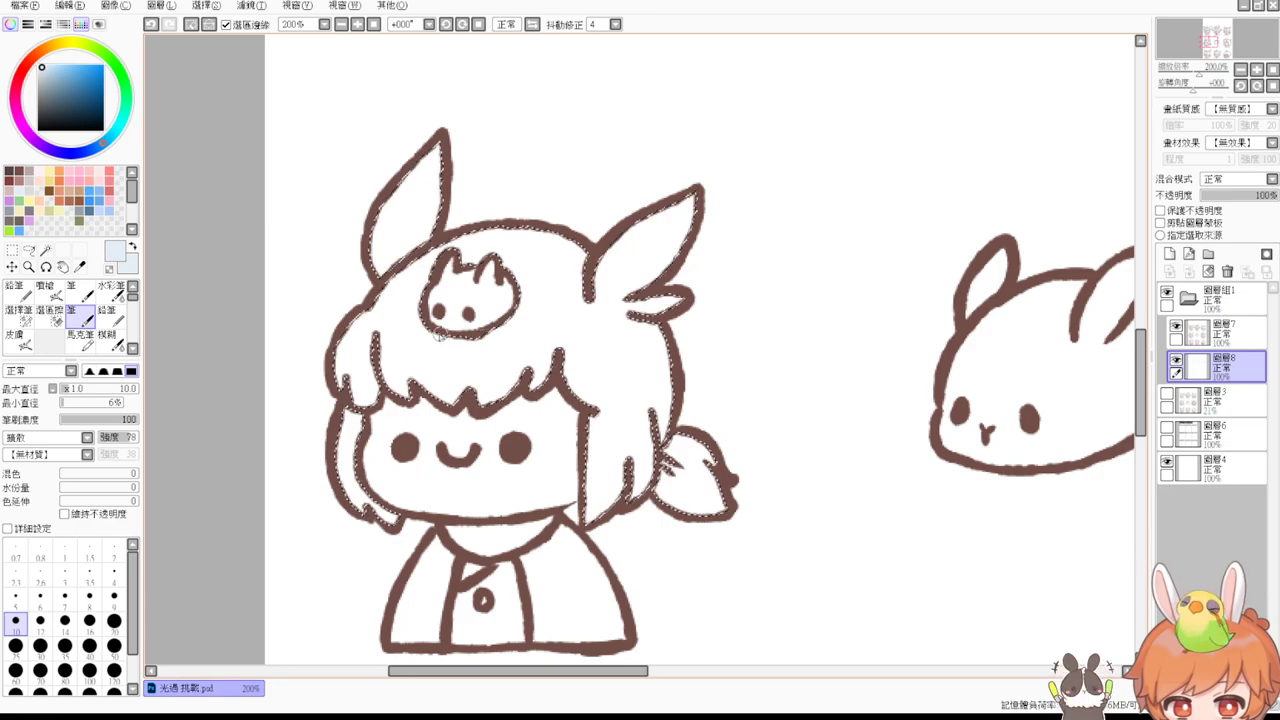
{"action": "mouse_move", "coordinate": [437, 149]}
{"action": "left_mouse_down"}
{"action": "mouse_move", "coordinate": [408, 242]}
{"action": "mouse_move", "coordinate": [420, 241]}
{"action": "mouse_move", "coordinate": [378, 268]}
{"action": "left_mouse_up"}
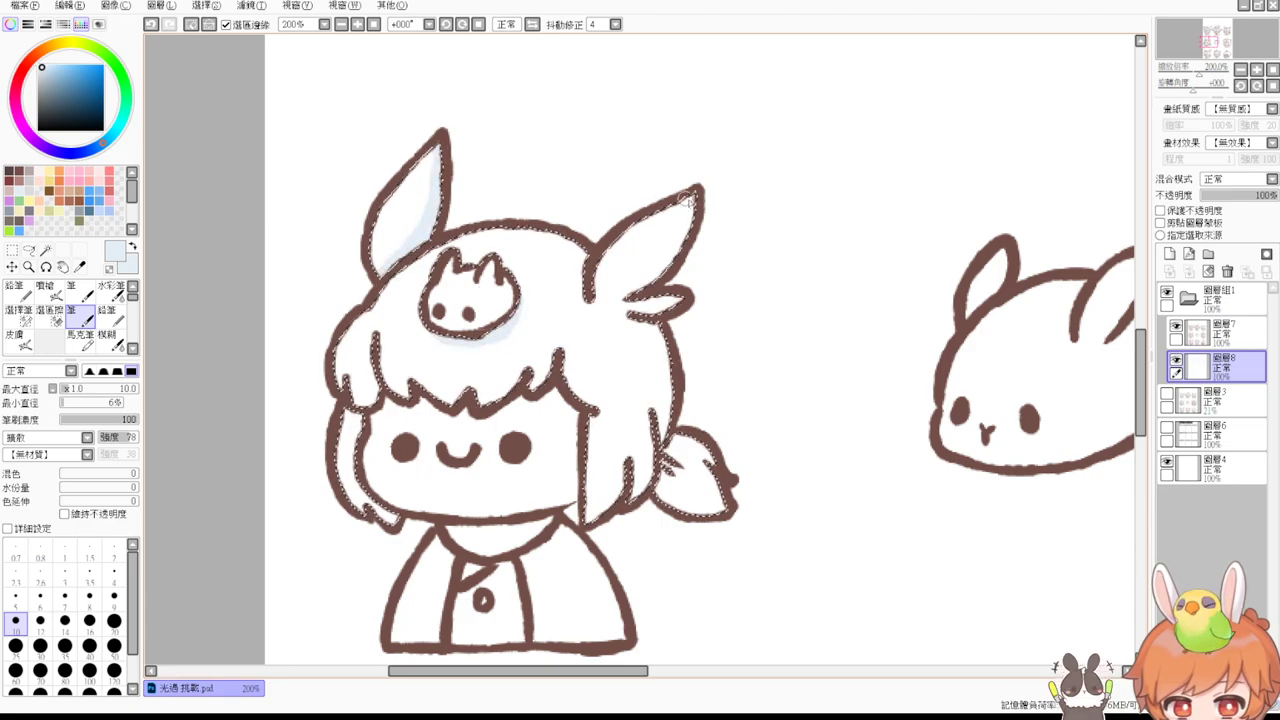
{"action": "left_click_drag", "start_coordinate": [690, 195], "coordinate": [625, 295]}
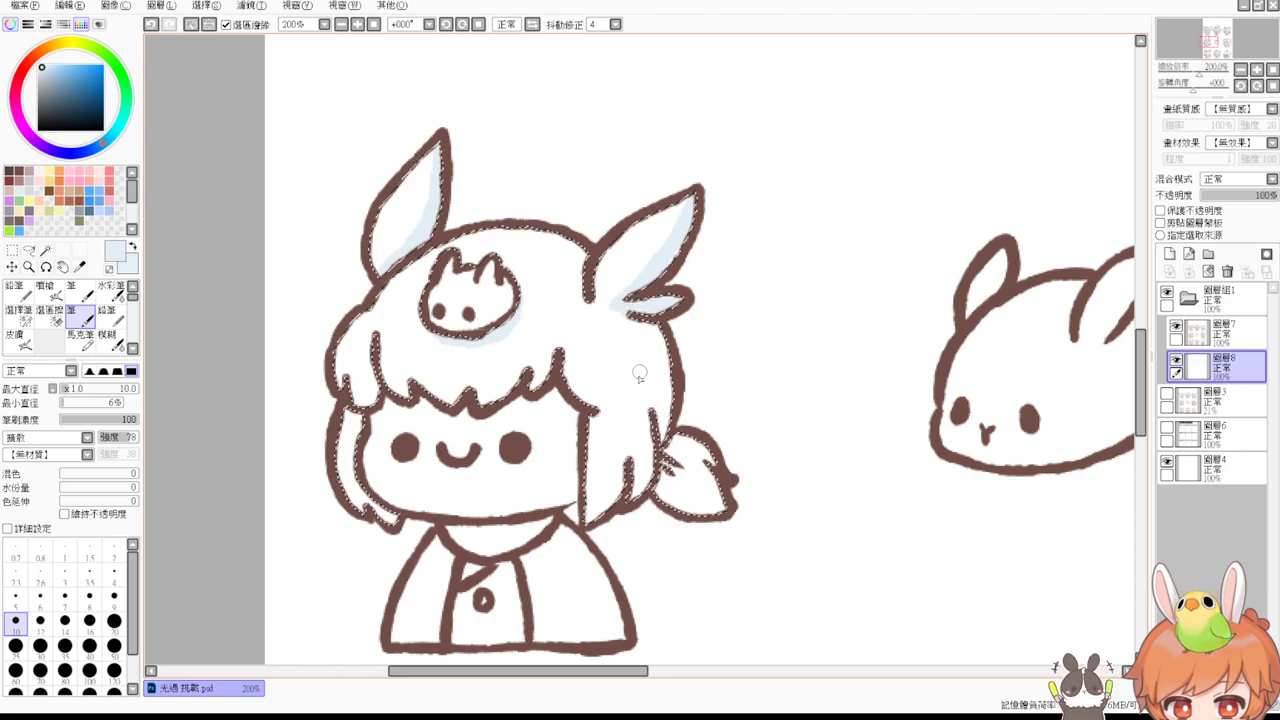
Step: Shade the middle-left character's back hair and side locks in pale blue and add short accent strokes across the bangs
{"action": "left_click_drag", "start_coordinate": [600, 487], "coordinate": [636, 415]}
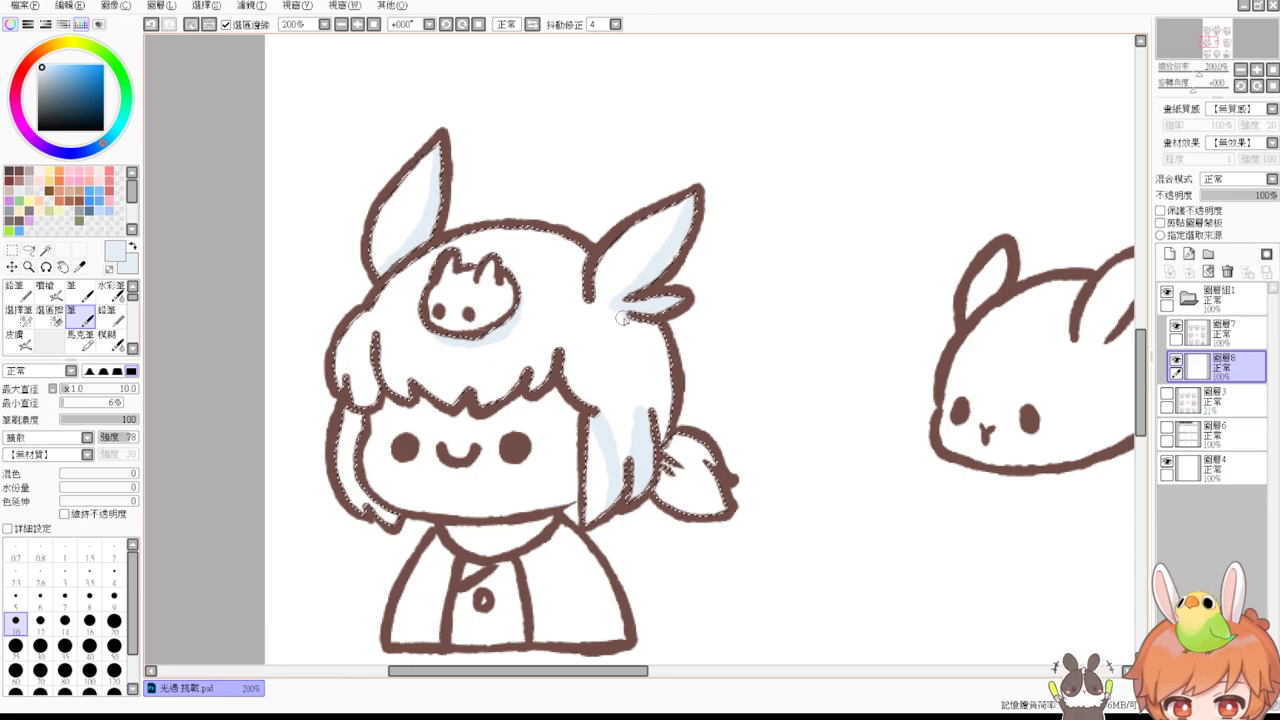
{"action": "left_click_drag", "start_coordinate": [571, 364], "coordinate": [611, 359]}
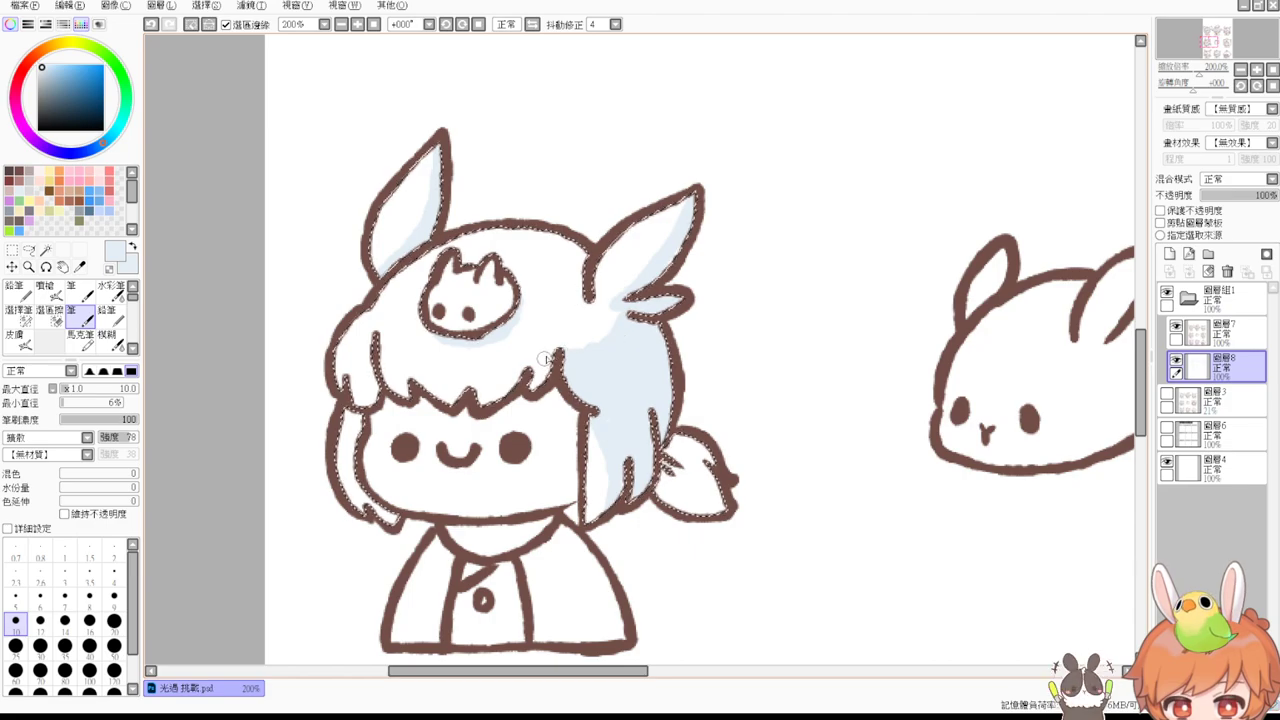
{"action": "mouse_move", "coordinate": [443, 358]}
{"action": "left_mouse_down"}
{"action": "mouse_move", "coordinate": [451, 388]}
{"action": "mouse_move", "coordinate": [472, 379]}
{"action": "left_mouse_up"}
{"action": "mouse_move", "coordinate": [402, 345]}
{"action": "left_mouse_down"}
{"action": "mouse_move", "coordinate": [400, 380]}
{"action": "mouse_move", "coordinate": [363, 406]}
{"action": "left_mouse_up"}
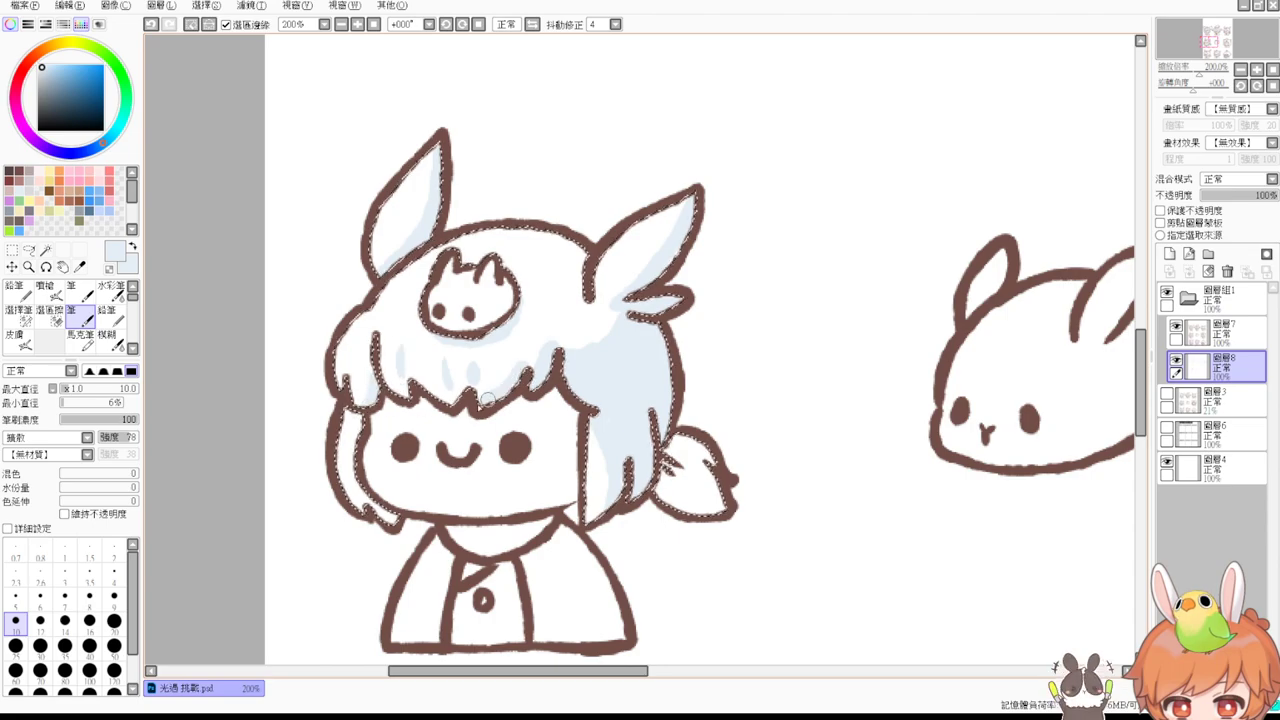
{"action": "left_click_drag", "start_coordinate": [354, 478], "coordinate": [364, 503]}
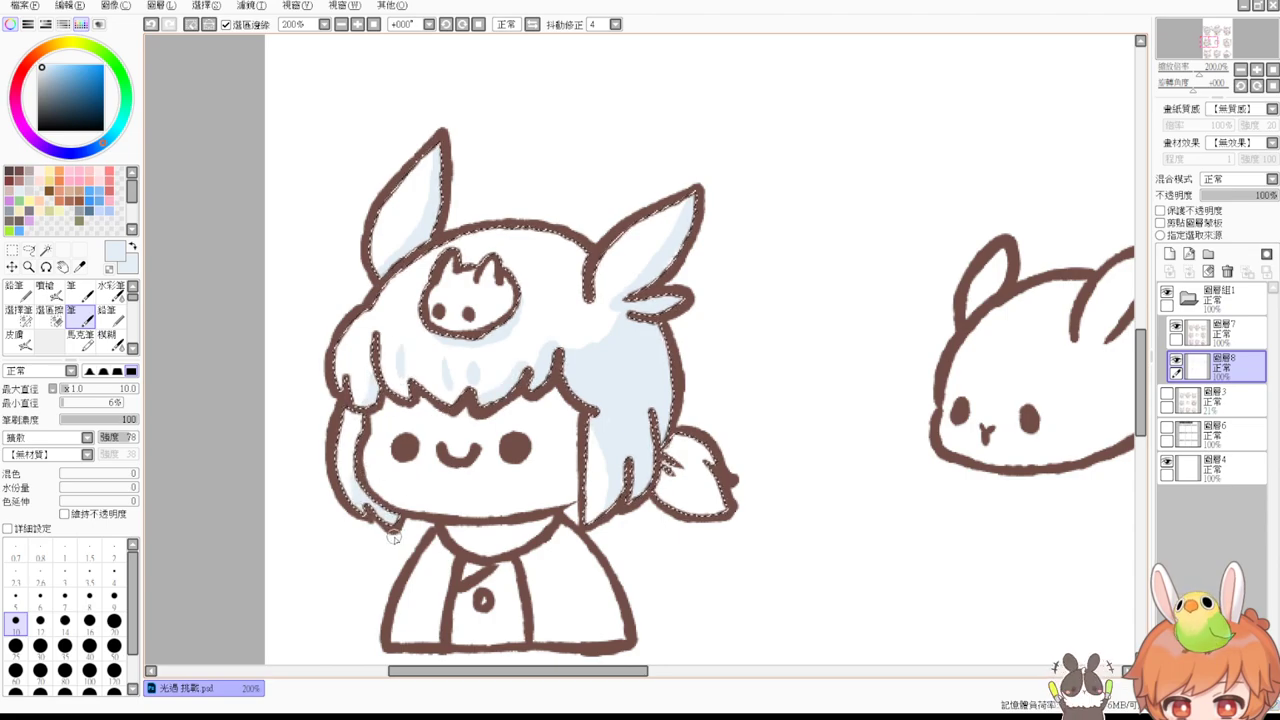
Step: Paint pale blue shadows on the bottom-left character's two ears and beneath the rabbit ornament
{"action": "left_click_drag", "start_coordinate": [798, 368], "coordinate": [700, 320]}
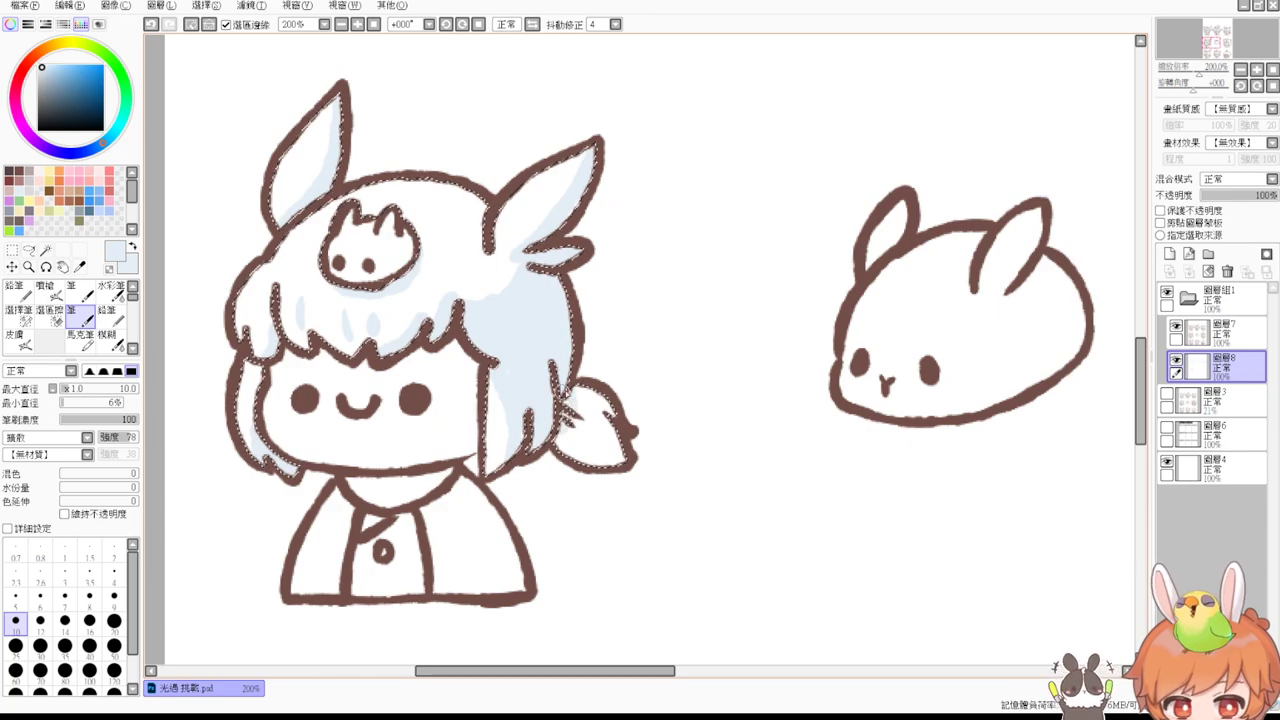
{"action": "left_click_drag", "start_coordinate": [959, 380], "coordinate": [698, 387]}
{"action": "left_click_drag", "start_coordinate": [677, 613], "coordinate": [925, 231]}
{"action": "left_click_drag", "start_coordinate": [606, 486], "coordinate": [703, 332]}
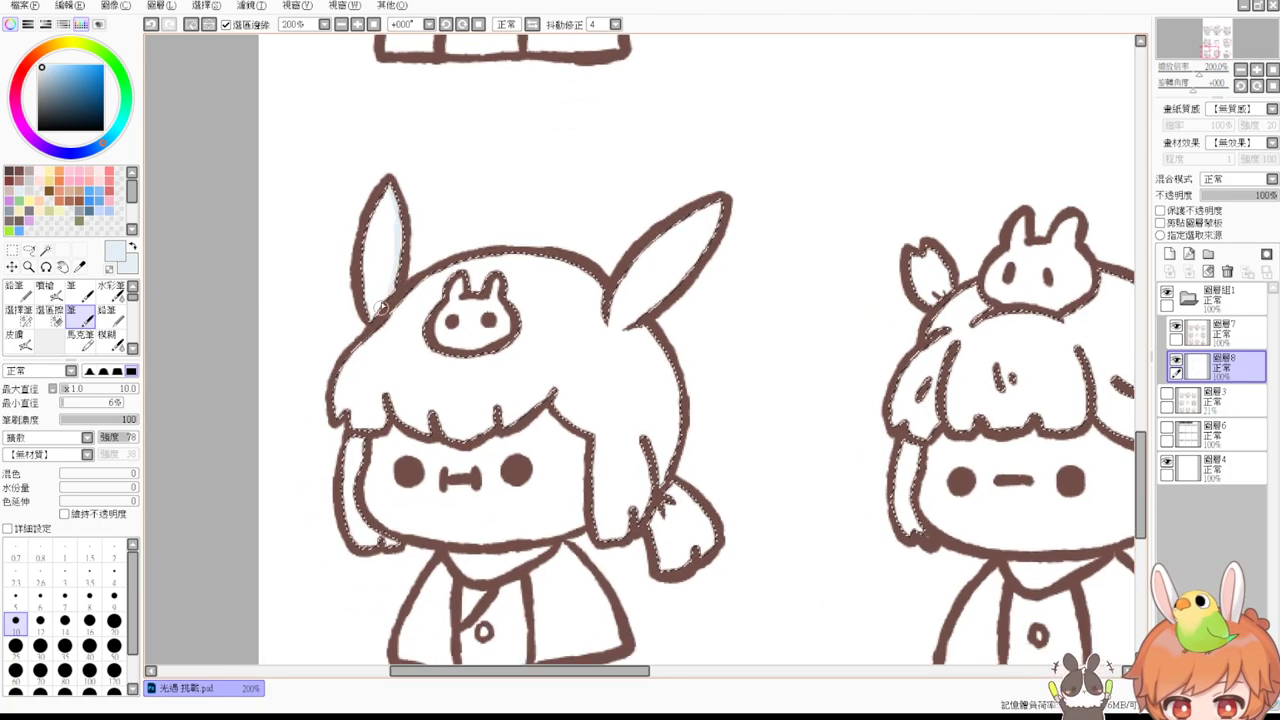
{"action": "left_click_drag", "start_coordinate": [718, 207], "coordinate": [632, 318]}
{"action": "left_click_drag", "start_coordinate": [436, 354], "coordinate": [455, 359]}
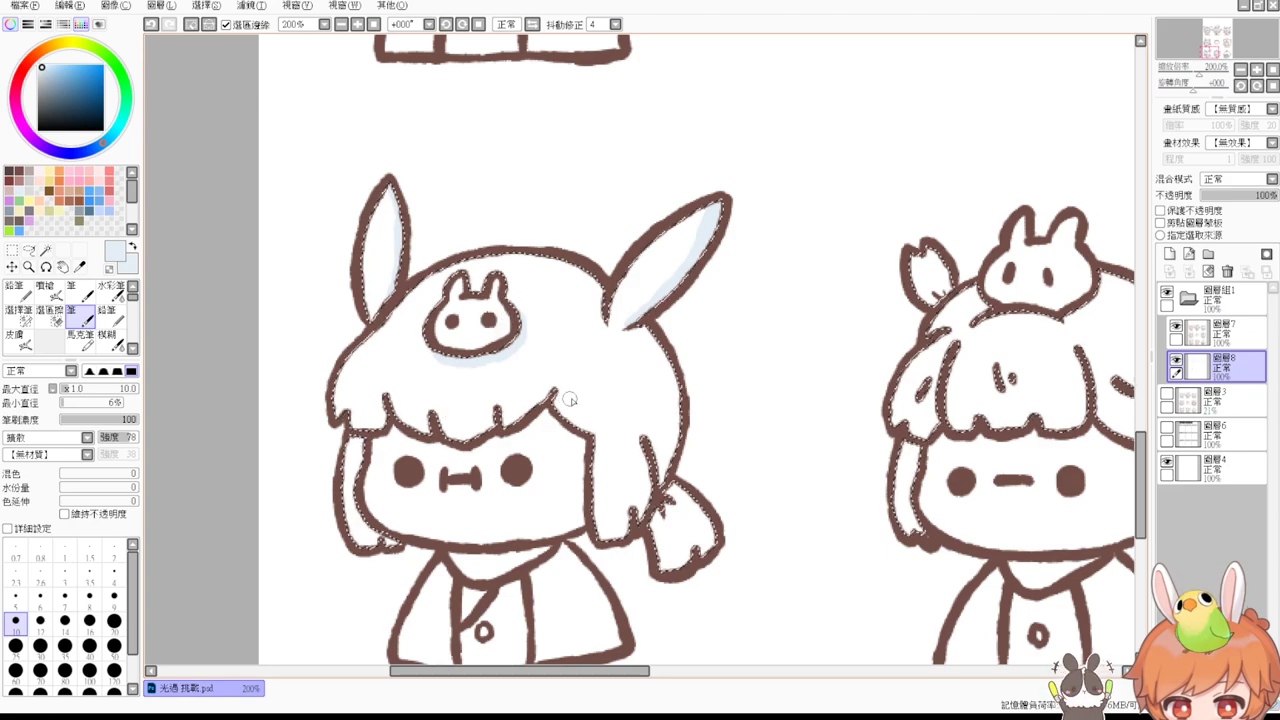
Step: Fill the bottom-left character's back hair and side lock with pale blue shadow and add short accents along the bangs
{"action": "left_click_drag", "start_coordinate": [550, 382], "coordinate": [502, 429]}
{"action": "mouse_move", "coordinate": [638, 328]}
{"action": "left_mouse_down"}
{"action": "mouse_move", "coordinate": [645, 370]}
{"action": "mouse_move", "coordinate": [592, 410]}
{"action": "mouse_move", "coordinate": [614, 530]}
{"action": "left_mouse_up"}
{"action": "key", "text": "ctrl+z"}
{"action": "left_click_drag", "start_coordinate": [603, 440], "coordinate": [615, 528]}
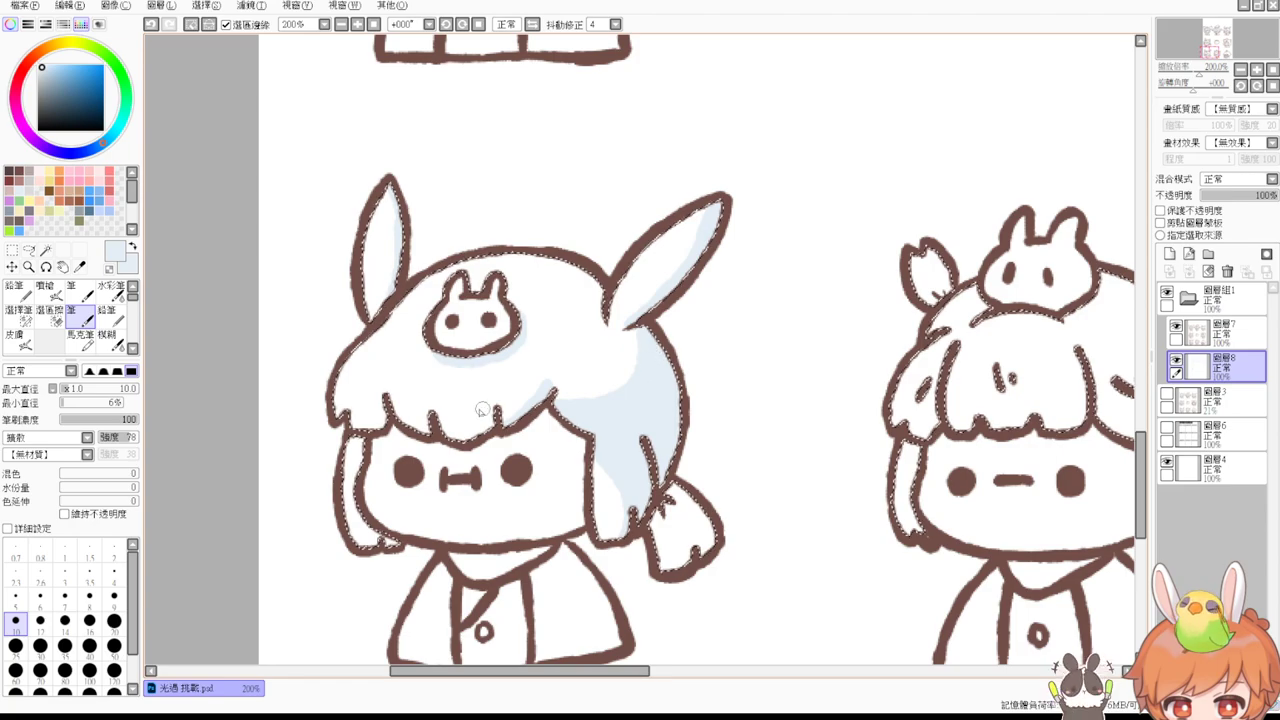
{"action": "mouse_move", "coordinate": [460, 390]}
{"action": "left_mouse_down"}
{"action": "mouse_move", "coordinate": [463, 416]}
{"action": "mouse_move", "coordinate": [475, 414]}
{"action": "mouse_move", "coordinate": [369, 414]}
{"action": "mouse_move", "coordinate": [371, 430]}
{"action": "left_mouse_up"}
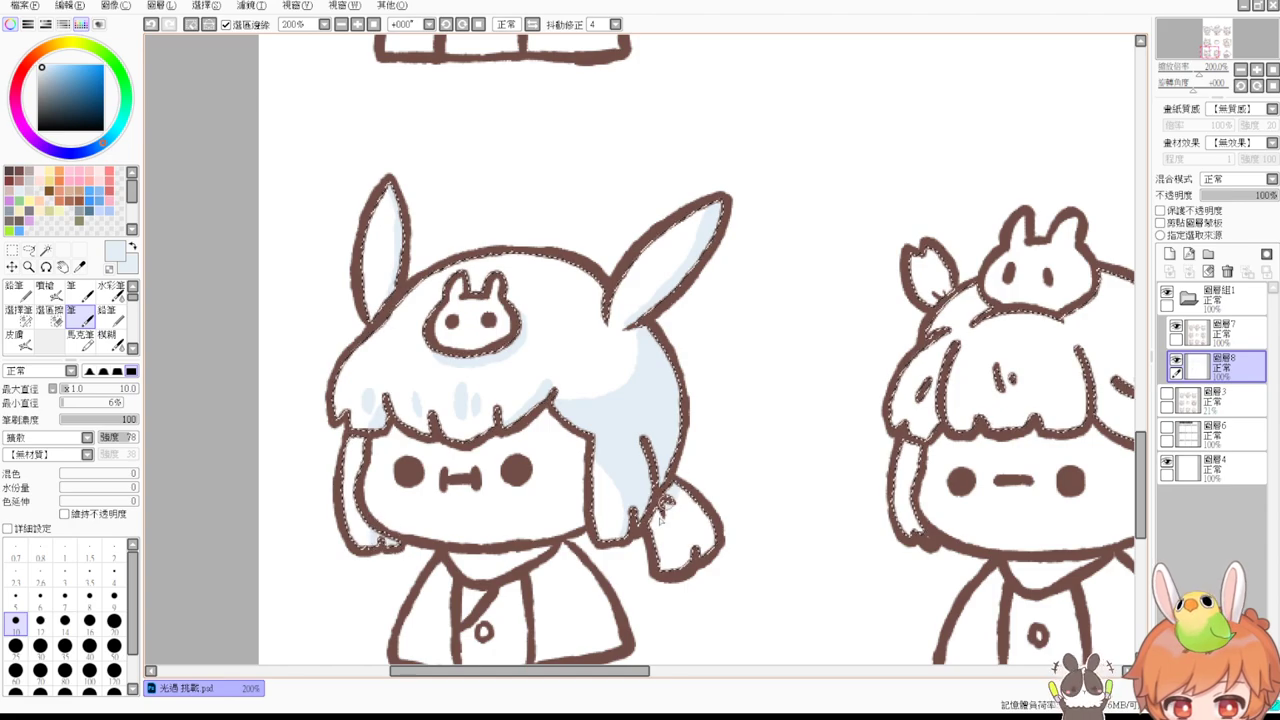
Step: Paint pale blue shadows under the bottom-right character's rabbit ornament and on the large side hair, with short accents on the bangs
{"action": "left_click_drag", "start_coordinate": [858, 341], "coordinate": [664, 458]}
{"action": "left_click_drag", "start_coordinate": [803, 382], "coordinate": [421, 292]}
{"action": "left_click_drag", "start_coordinate": [952, 370], "coordinate": [647, 334]}
{"action": "left_click_drag", "start_coordinate": [863, 394], "coordinate": [735, 347]}
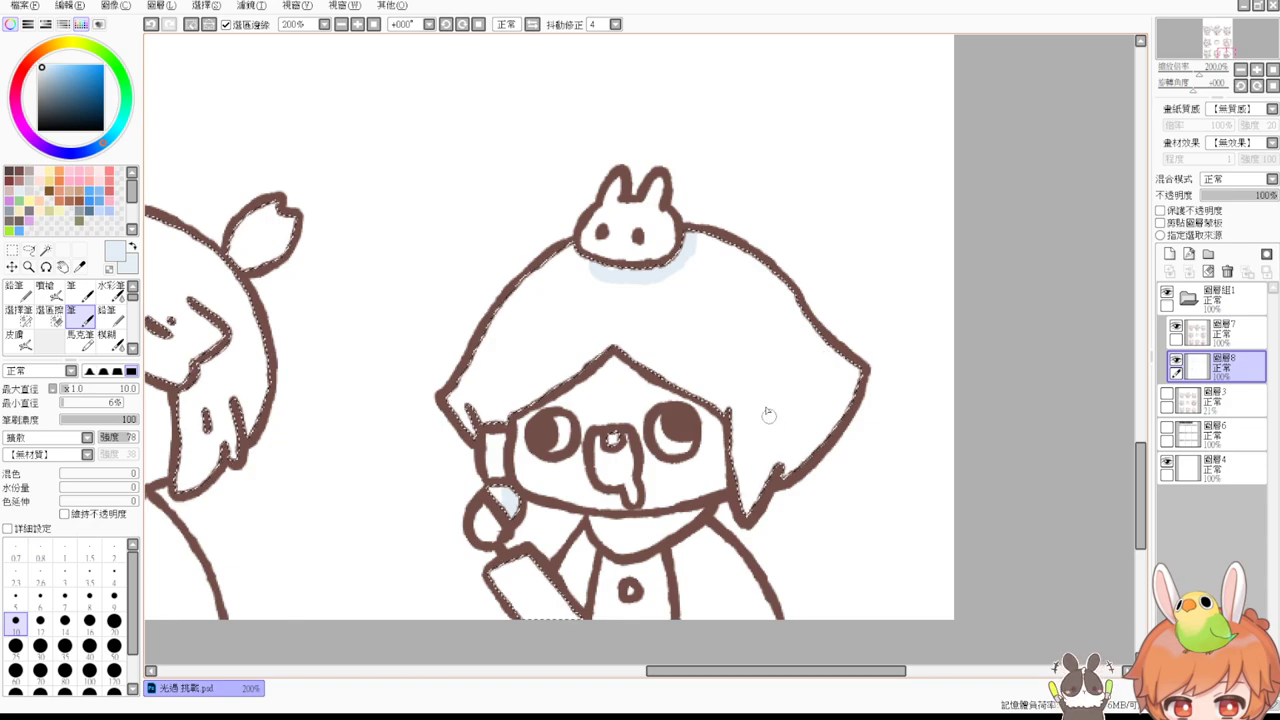
{"action": "left_click_drag", "start_coordinate": [764, 386], "coordinate": [754, 452]}
{"action": "left_click_drag", "start_coordinate": [762, 391], "coordinate": [802, 285]}
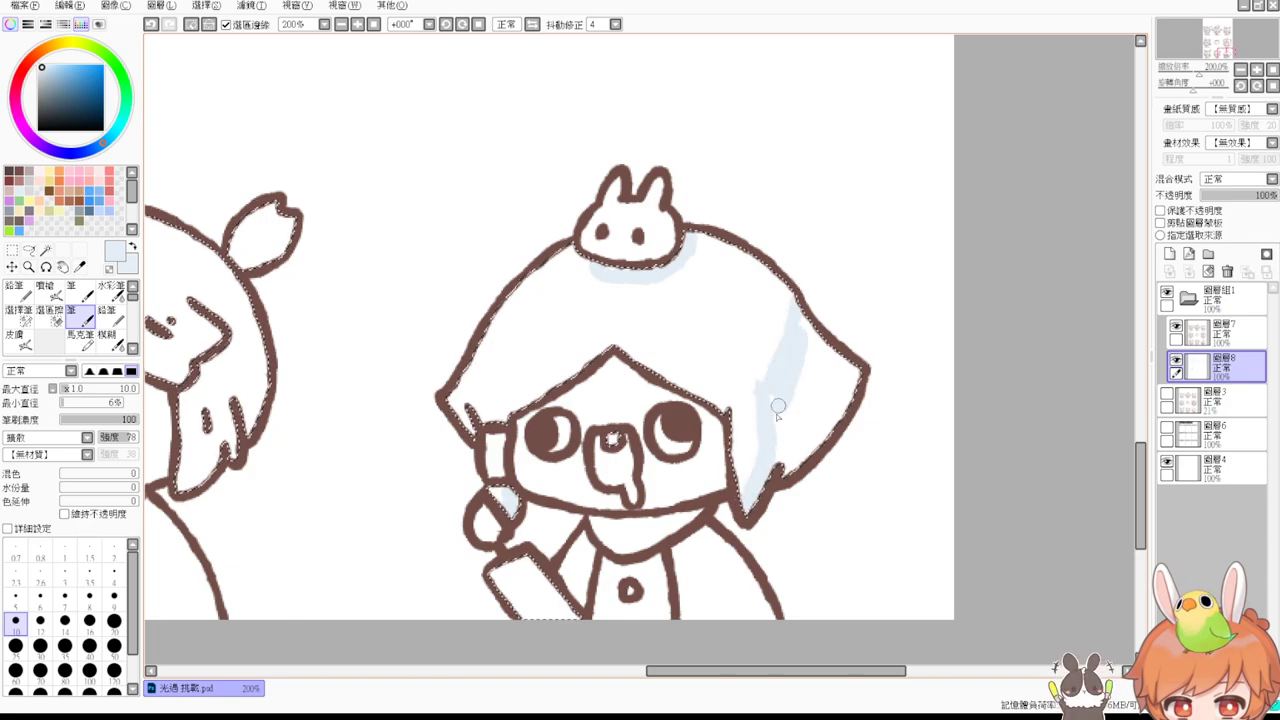
{"action": "mouse_move", "coordinate": [791, 376]}
{"action": "left_mouse_down"}
{"action": "mouse_move", "coordinate": [818, 440]}
{"action": "mouse_move", "coordinate": [851, 371]}
{"action": "left_mouse_up"}
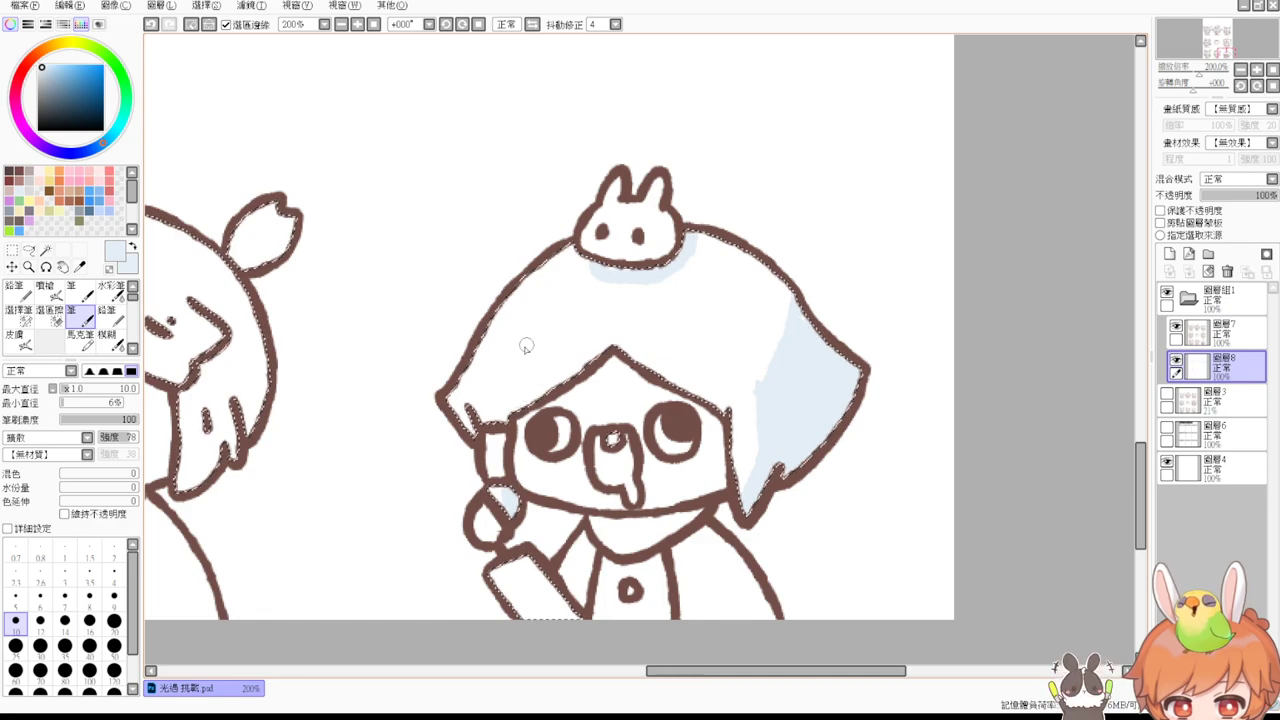
{"action": "mouse_move", "coordinate": [528, 318]}
{"action": "left_mouse_down"}
{"action": "mouse_move", "coordinate": [517, 374]}
{"action": "mouse_move", "coordinate": [552, 370]}
{"action": "left_mouse_up"}
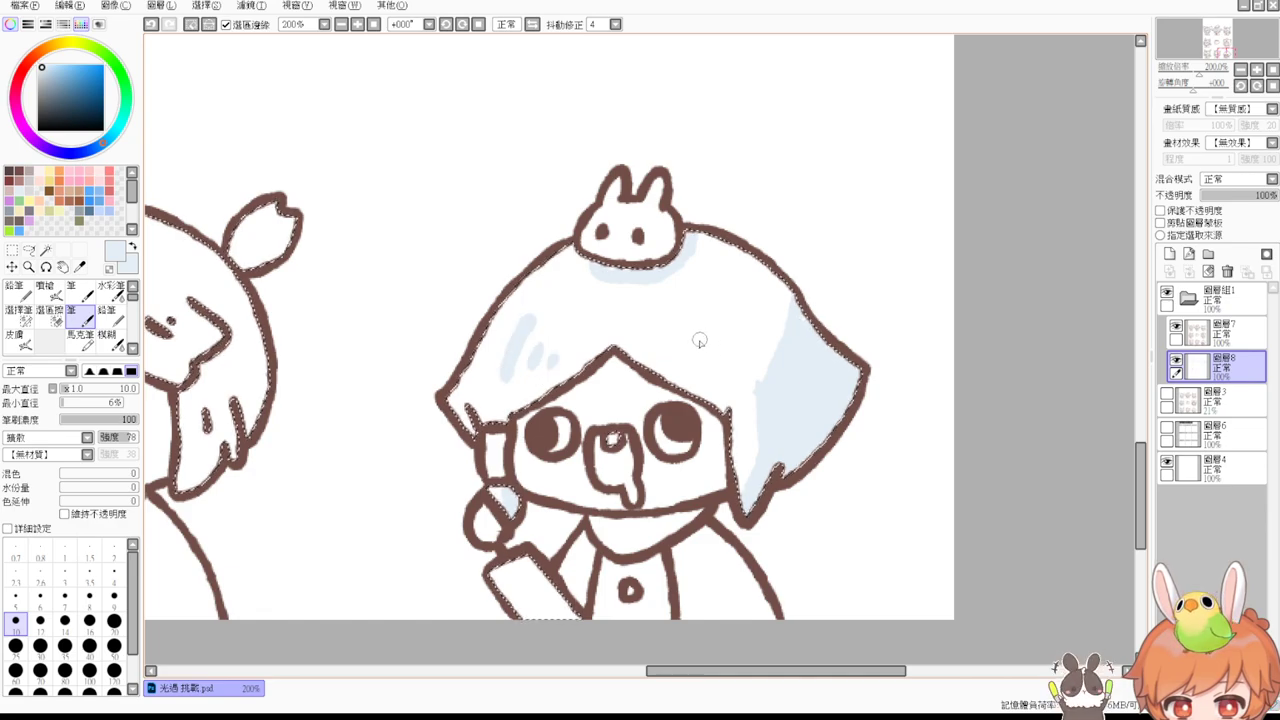
{"action": "scroll", "coordinate": [700, 355], "scroll_direction": "down", "scroll_amount": 3}
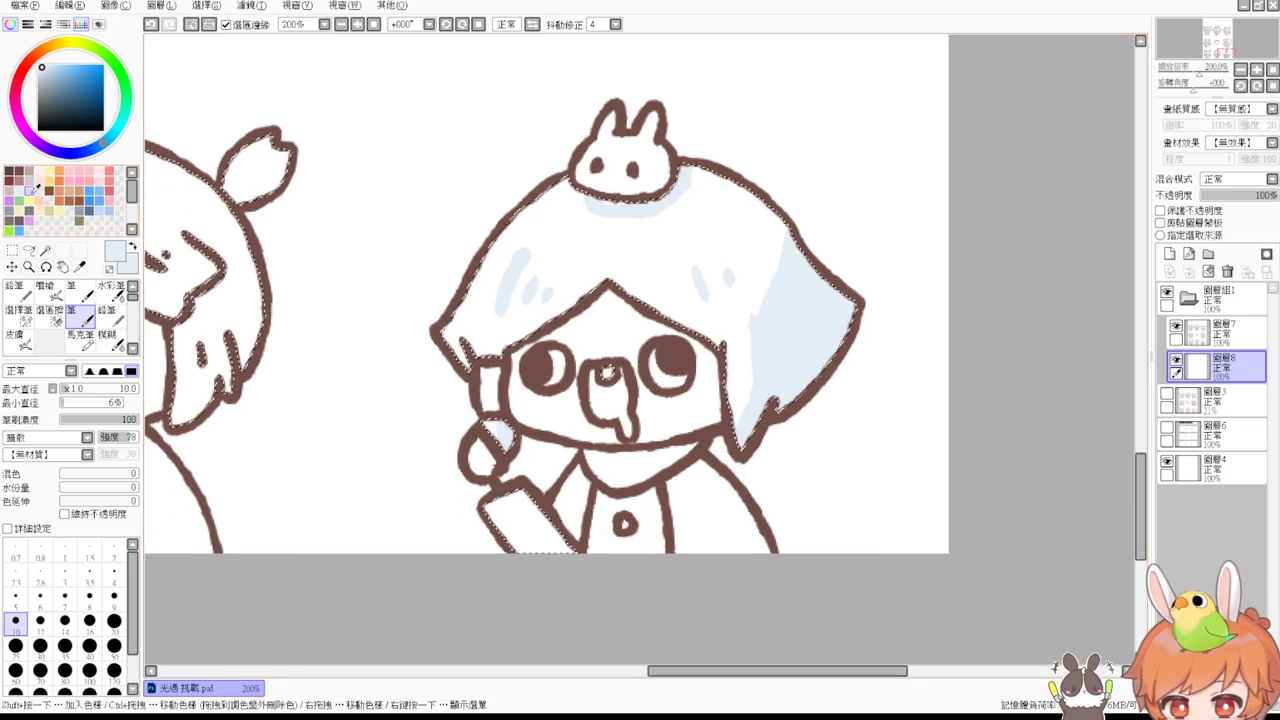
Step: Paint a light grey shadow along the edge of the bottom-right character's raised forearm, then clear the selection
{"action": "left_click", "coordinate": [30, 189]}
{"action": "left_click_drag", "start_coordinate": [543, 514], "coordinate": [573, 556]}
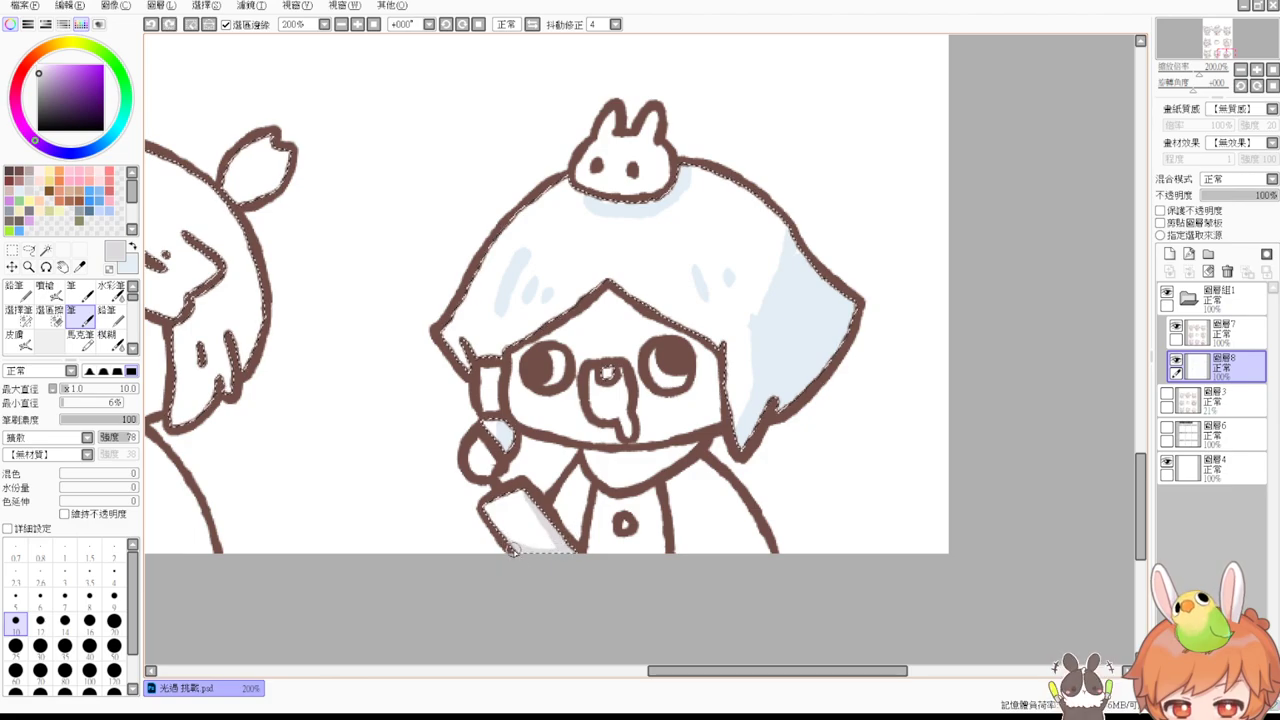
{"action": "key", "text": "ctrl+d"}
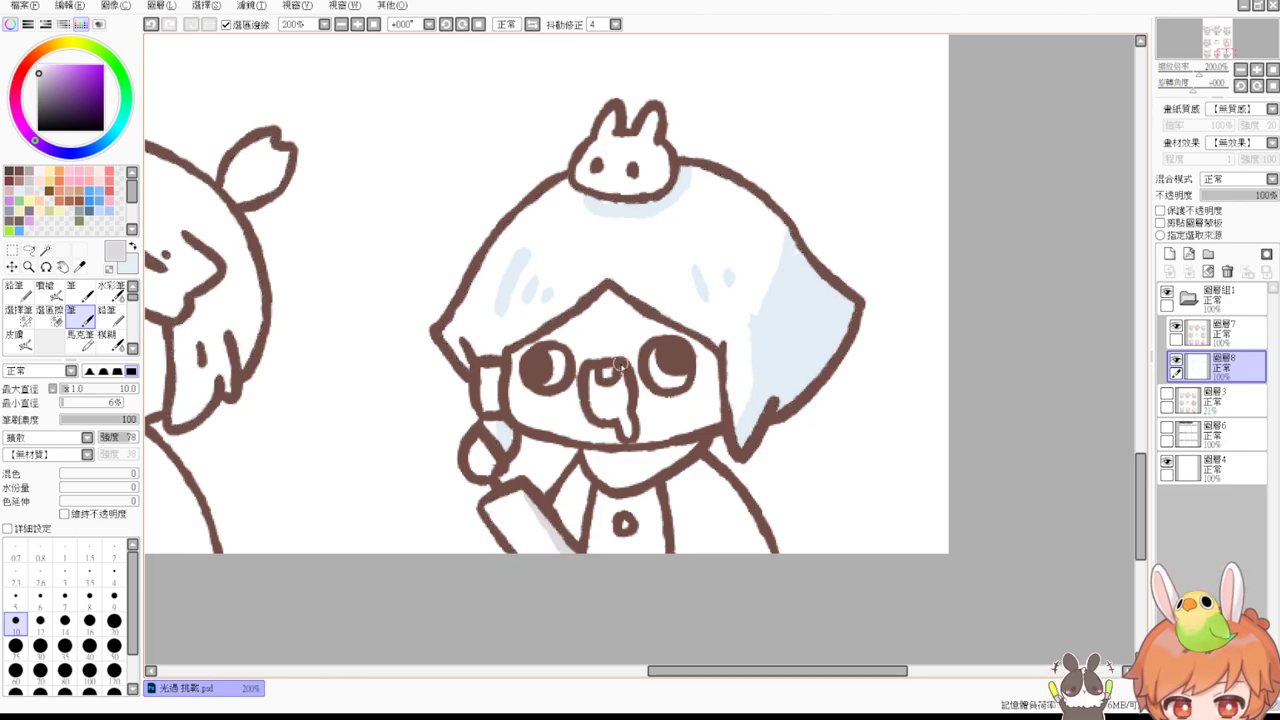
{"action": "left_click", "coordinate": [46, 249]}
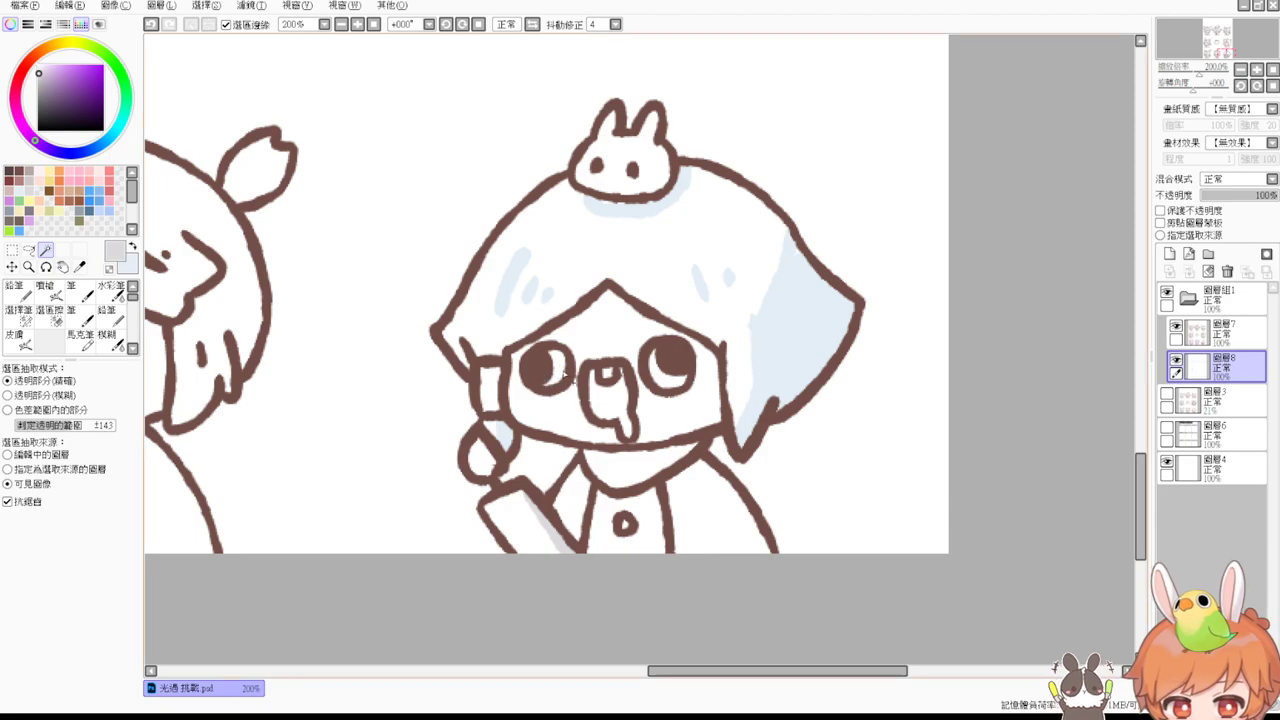
{"action": "left_click", "coordinate": [565, 376]}
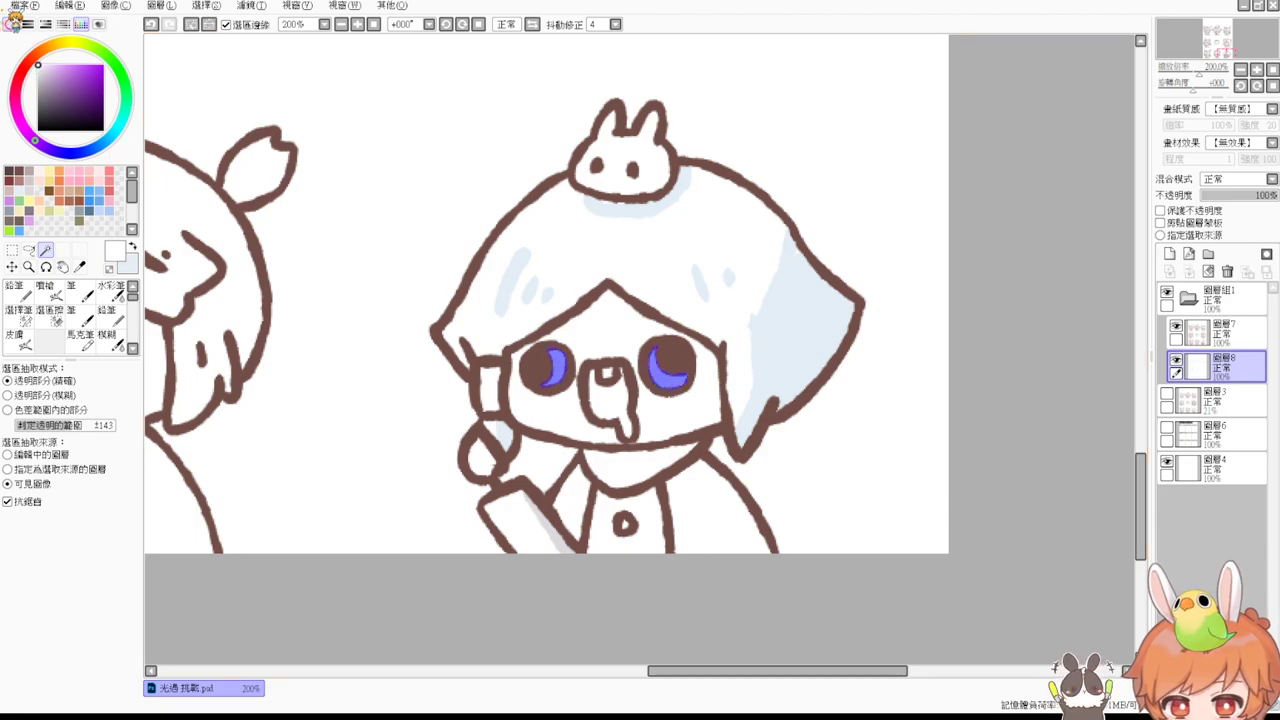
{"action": "key", "text": "ctrl+d"}
{"action": "left_click_drag", "start_coordinate": [439, 186], "coordinate": [750, 310]}
{"action": "left_click", "coordinate": [370, 560]}
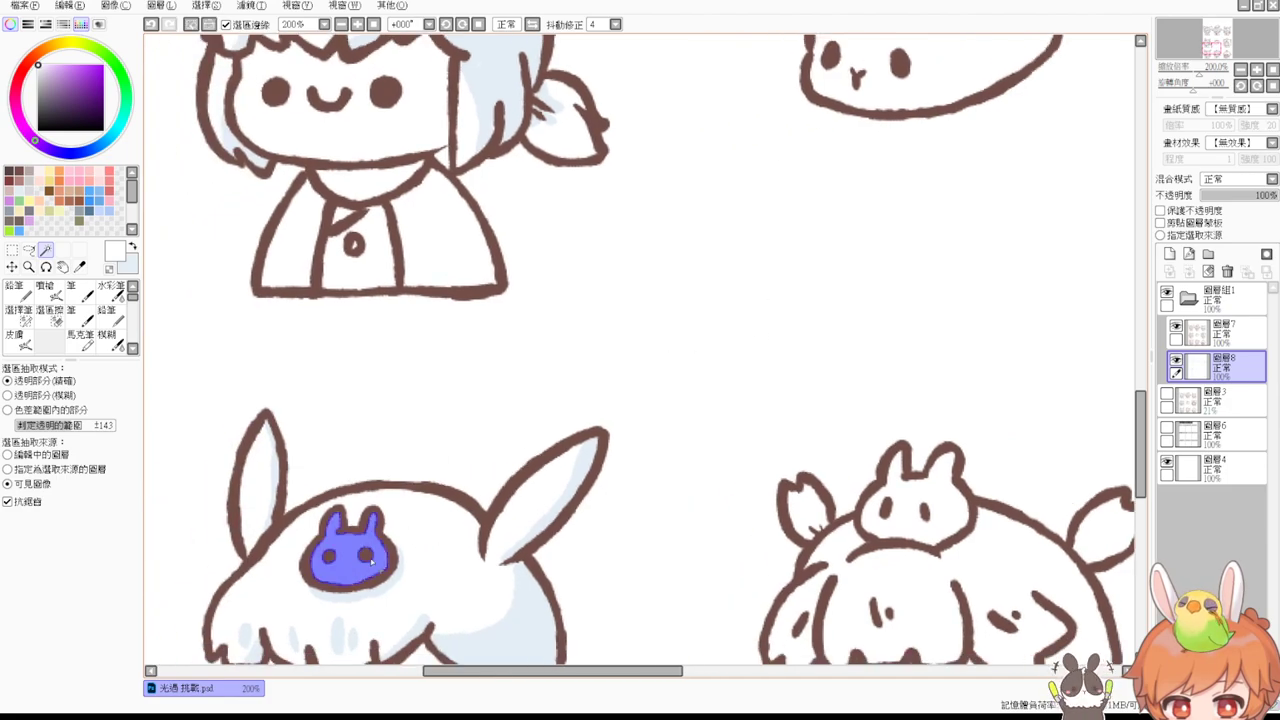
{"action": "left_click", "coordinate": [895, 516]}
{"action": "left_click_drag", "start_coordinate": [398, 92], "coordinate": [411, 187]}
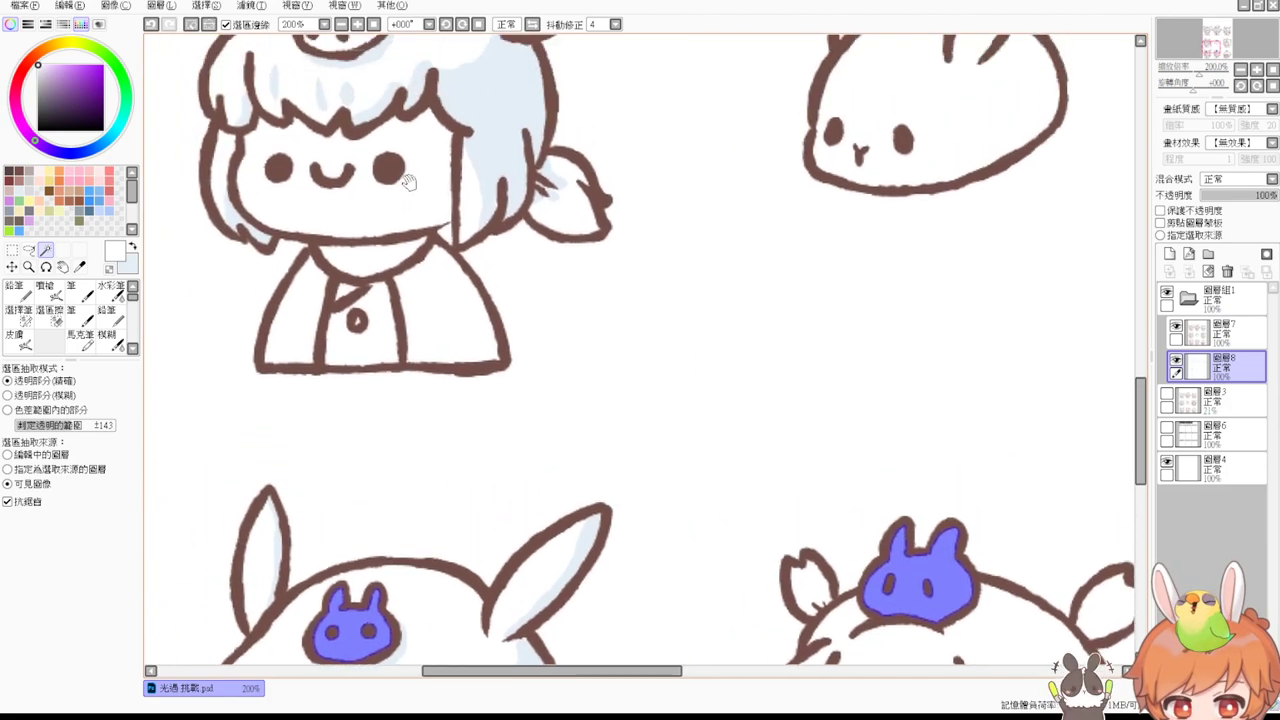
{"action": "key", "text": "ctrl+z"}
{"action": "key", "text": "ctrl+z"}
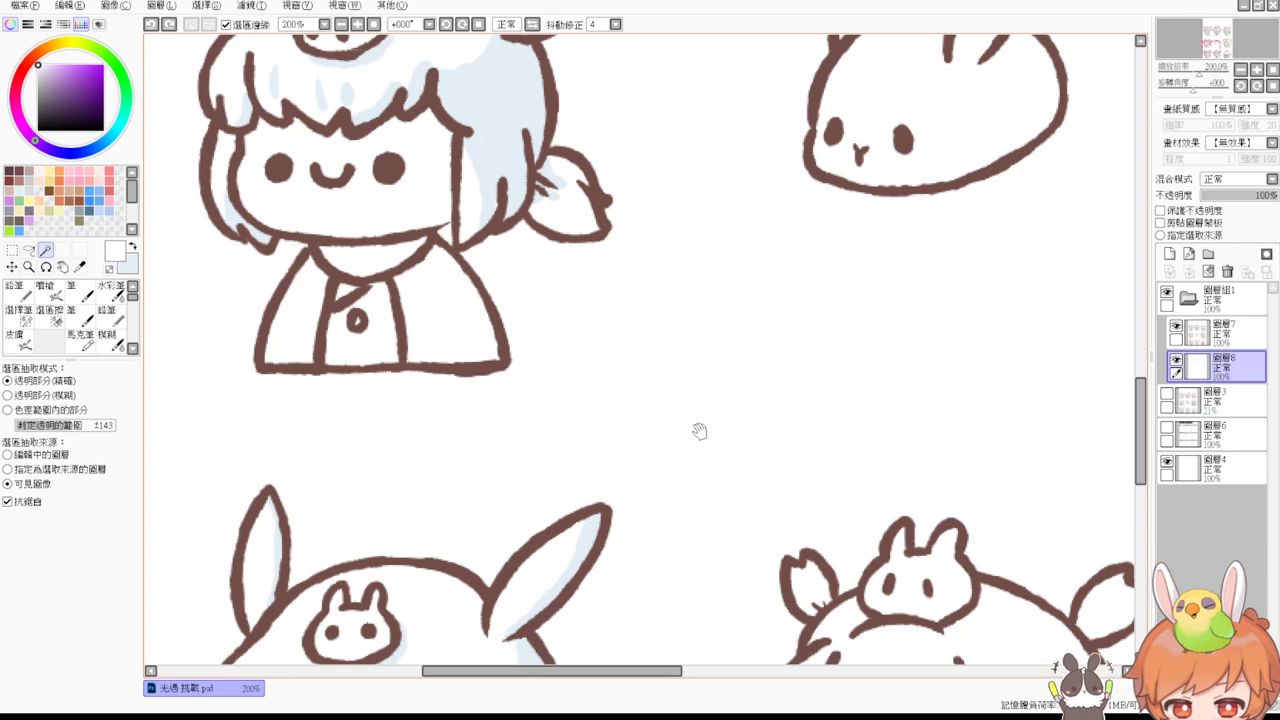
Step: Select the bottom-middle character's hair, both pigtails and side lock with the Magic Wand while shading layer 圖層8 is temporarily hidden
{"action": "left_click_drag", "start_coordinate": [699, 431], "coordinate": [539, 226]}
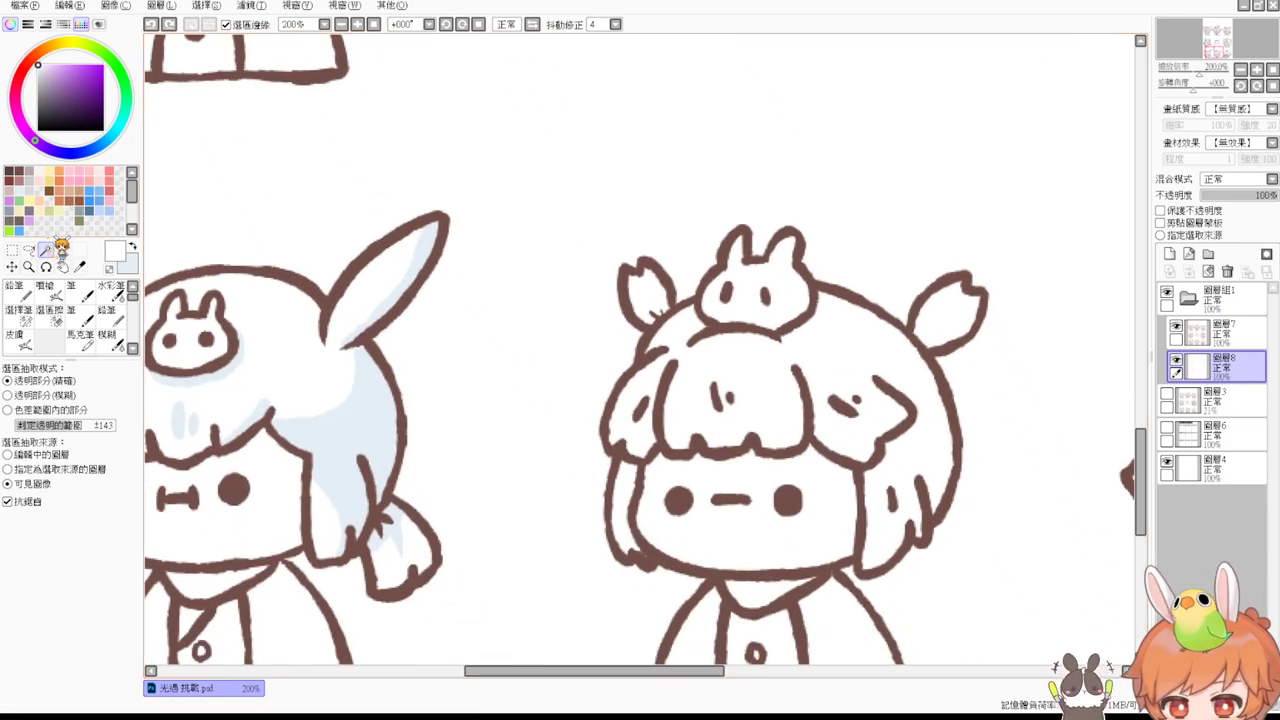
{"action": "left_click", "coordinate": [658, 334]}
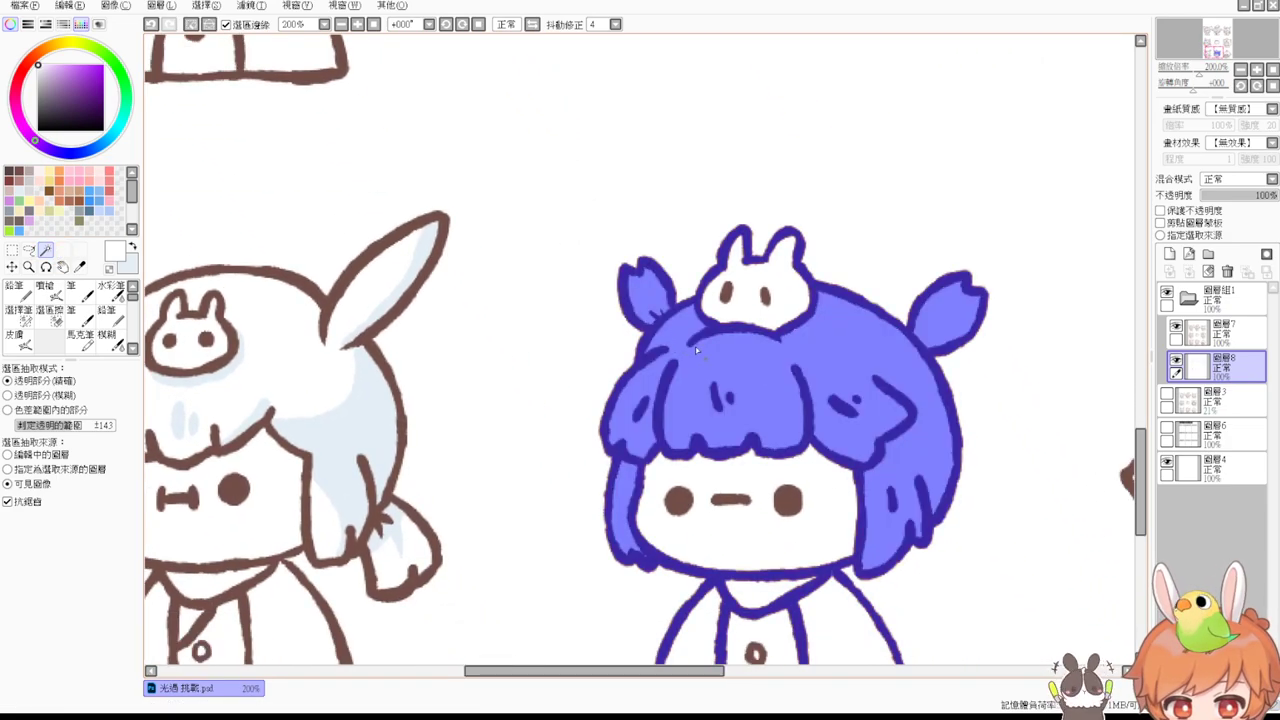
{"action": "key", "text": "ctrl+d"}
{"action": "left_click", "coordinate": [1176, 359]}
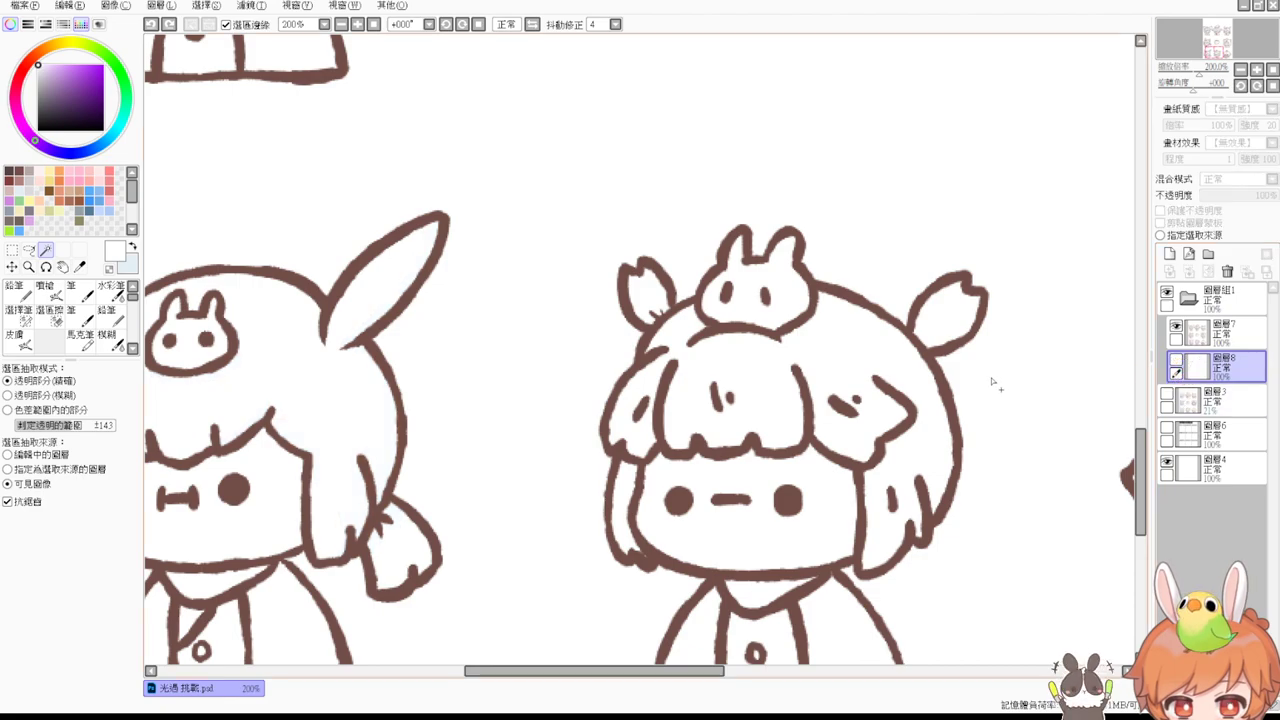
{"action": "left_click", "coordinate": [927, 407]}
{"action": "left_click", "coordinate": [951, 319], "text": "shift"}
{"action": "left_click", "coordinate": [647, 312], "text": "shift"}
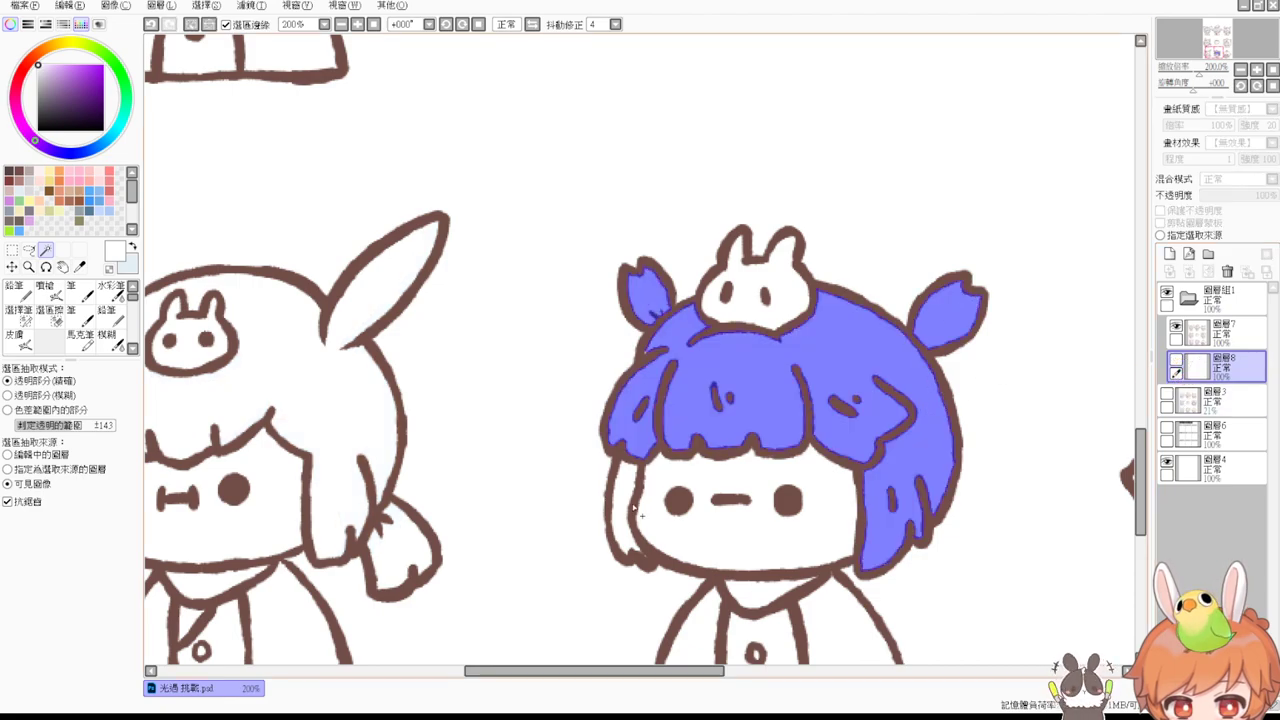
{"action": "left_click", "coordinate": [622, 505], "text": "shift"}
{"action": "left_click", "coordinate": [1176, 362]}
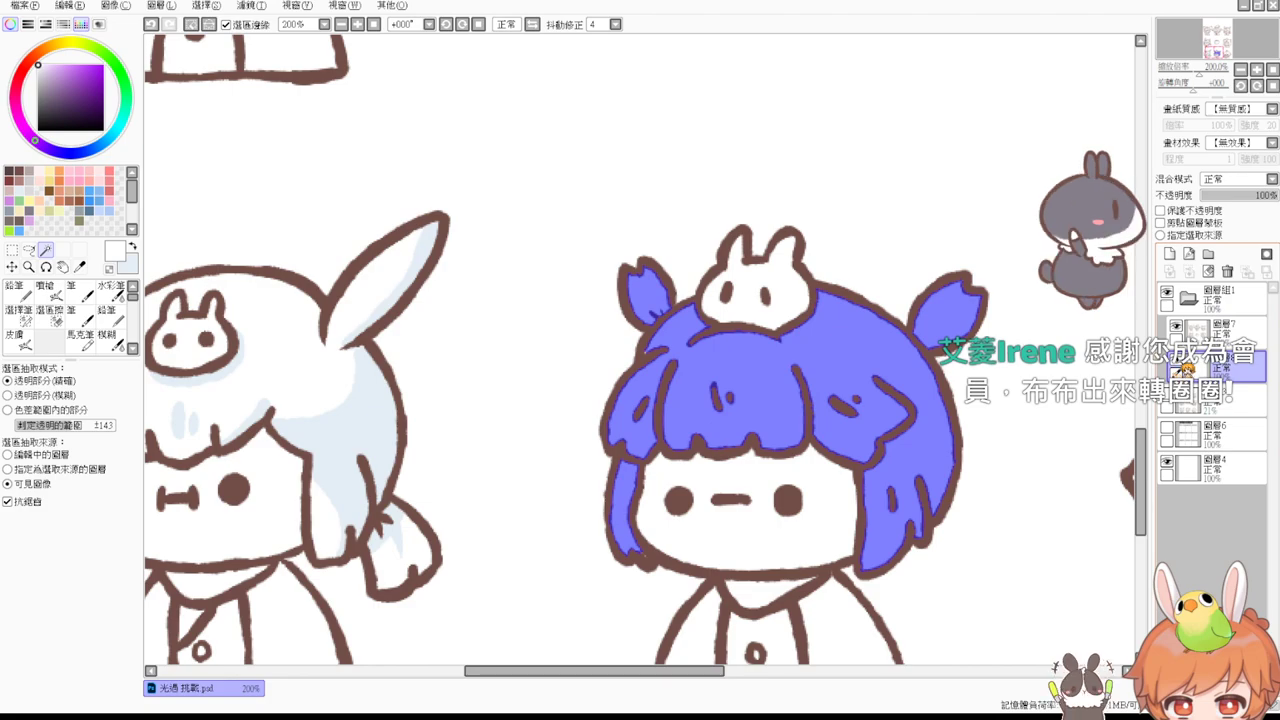
Step: Paint pale blue shadows beneath the bottom-middle character's rabbit ornament and inside the smaller pigtail with the size 10 brush
{"action": "left_click", "coordinate": [37, 187]}
{"action": "left_click", "coordinate": [92, 315]}
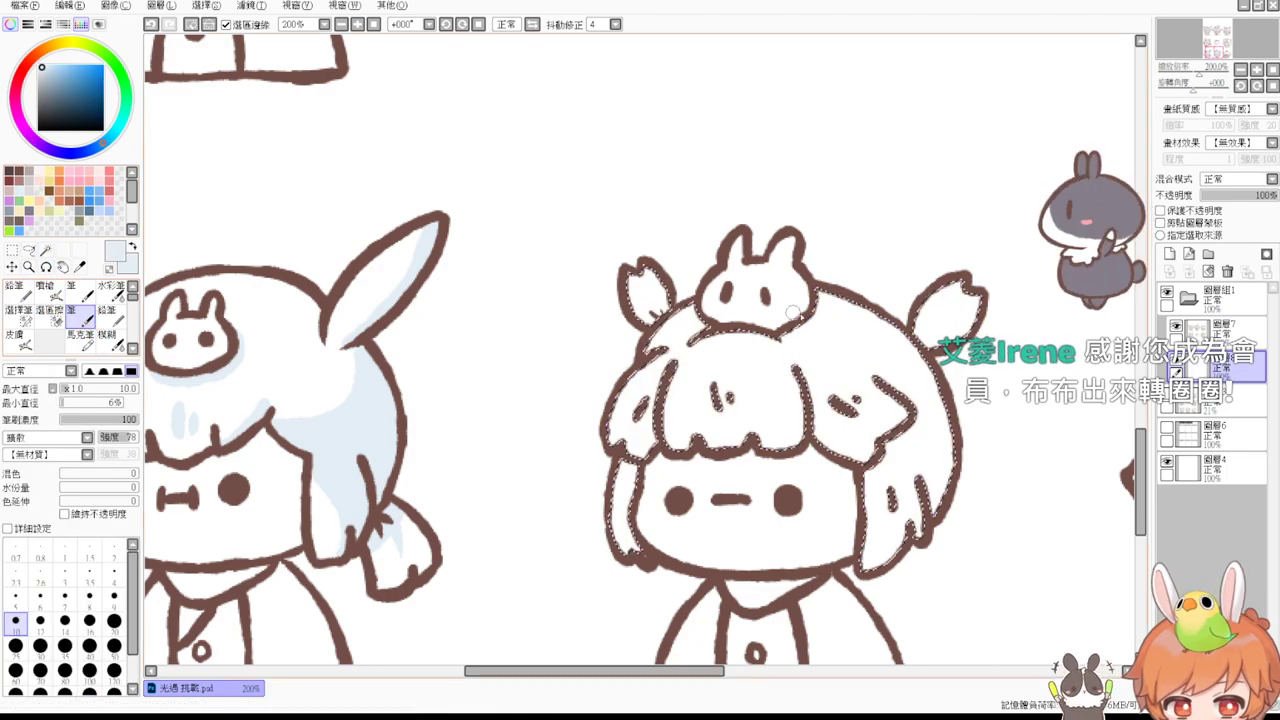
{"action": "left_click_drag", "start_coordinate": [822, 298], "coordinate": [780, 338]}
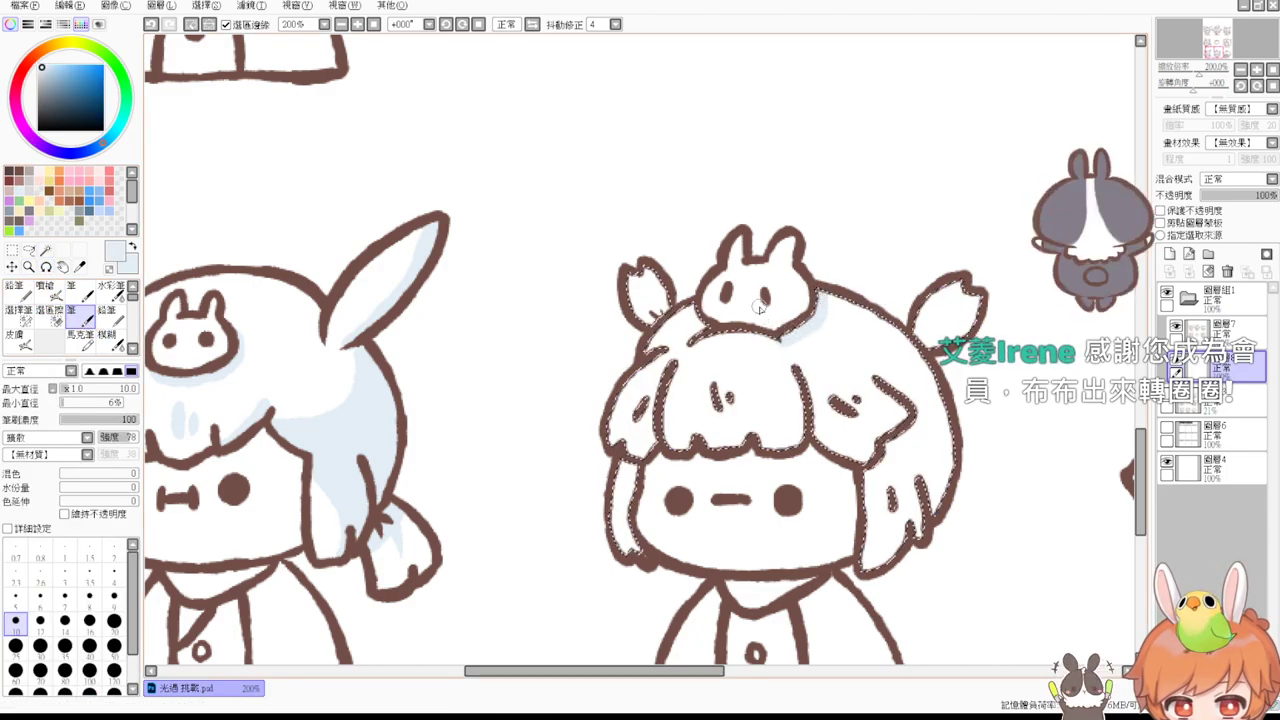
{"action": "left_click_drag", "start_coordinate": [655, 279], "coordinate": [668, 314]}
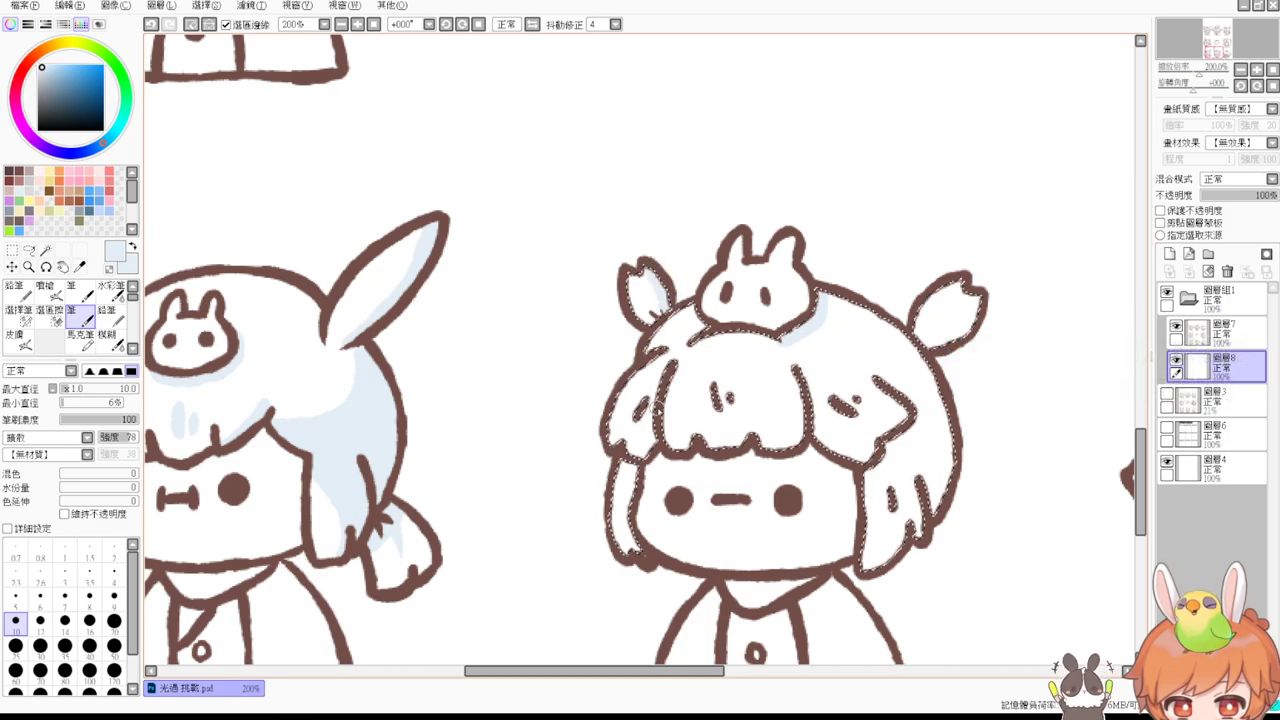
Step: Paint pale blue shading on the bangs, side locks and ear tufts of the bottom-middle character, and clear the selection
{"action": "left_click_drag", "start_coordinate": [781, 355], "coordinate": [785, 456]}
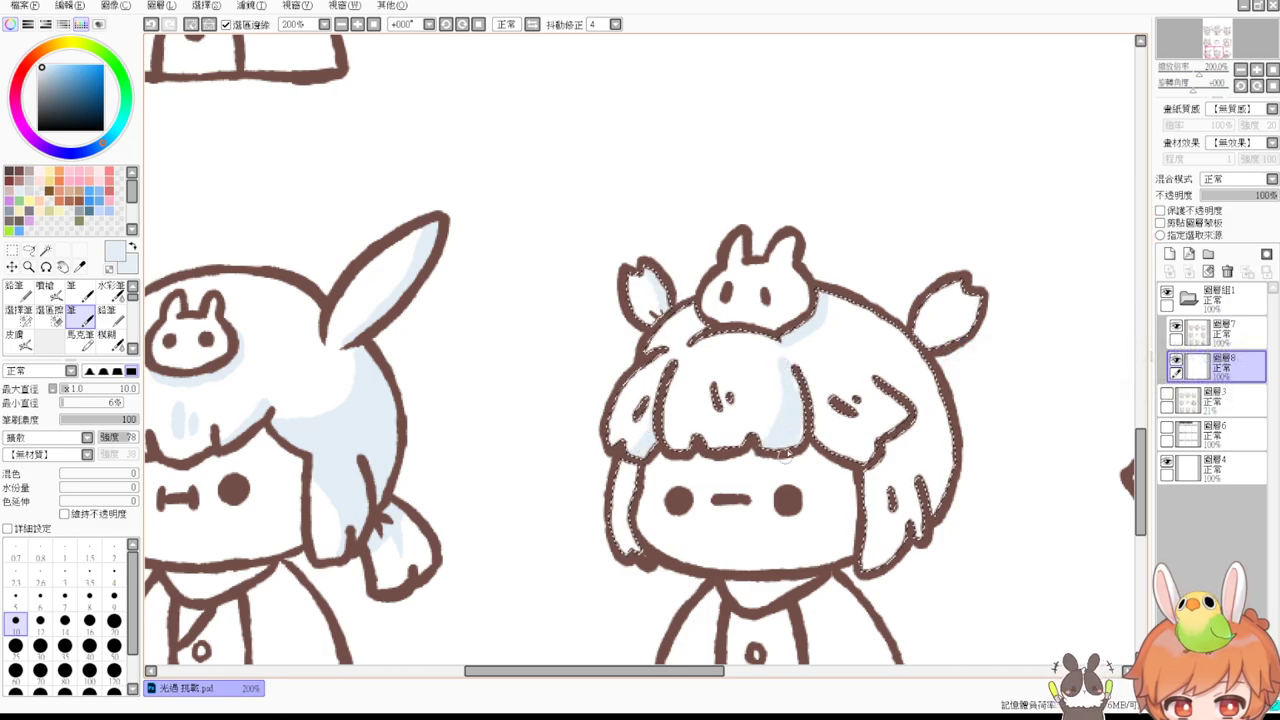
{"action": "left_click_drag", "start_coordinate": [971, 297], "coordinate": [935, 340]}
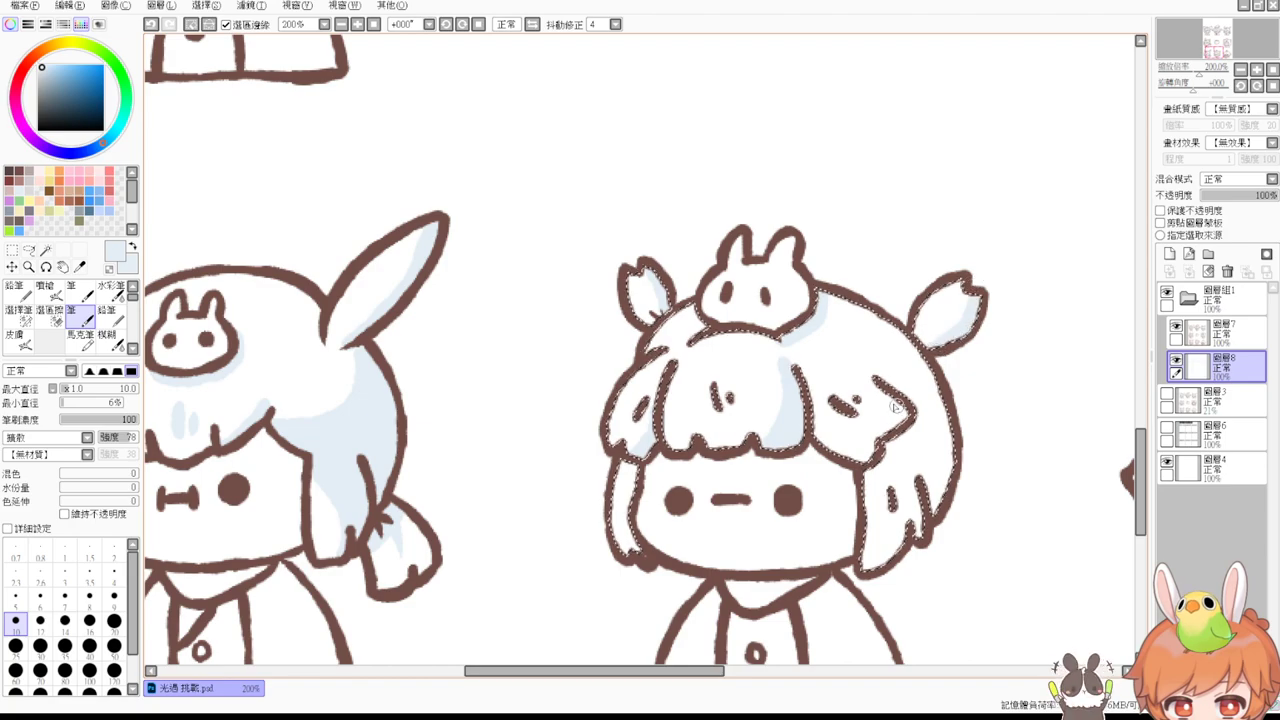
{"action": "mouse_move", "coordinate": [801, 380]}
{"action": "left_mouse_down"}
{"action": "mouse_move", "coordinate": [811, 445]}
{"action": "mouse_move", "coordinate": [811, 414]}
{"action": "mouse_move", "coordinate": [838, 444]}
{"action": "mouse_move", "coordinate": [895, 464]}
{"action": "left_mouse_up"}
{"action": "mouse_move", "coordinate": [920, 545]}
{"action": "left_mouse_down"}
{"action": "mouse_move", "coordinate": [930, 415]}
{"action": "mouse_move", "coordinate": [946, 436]}
{"action": "left_mouse_up"}
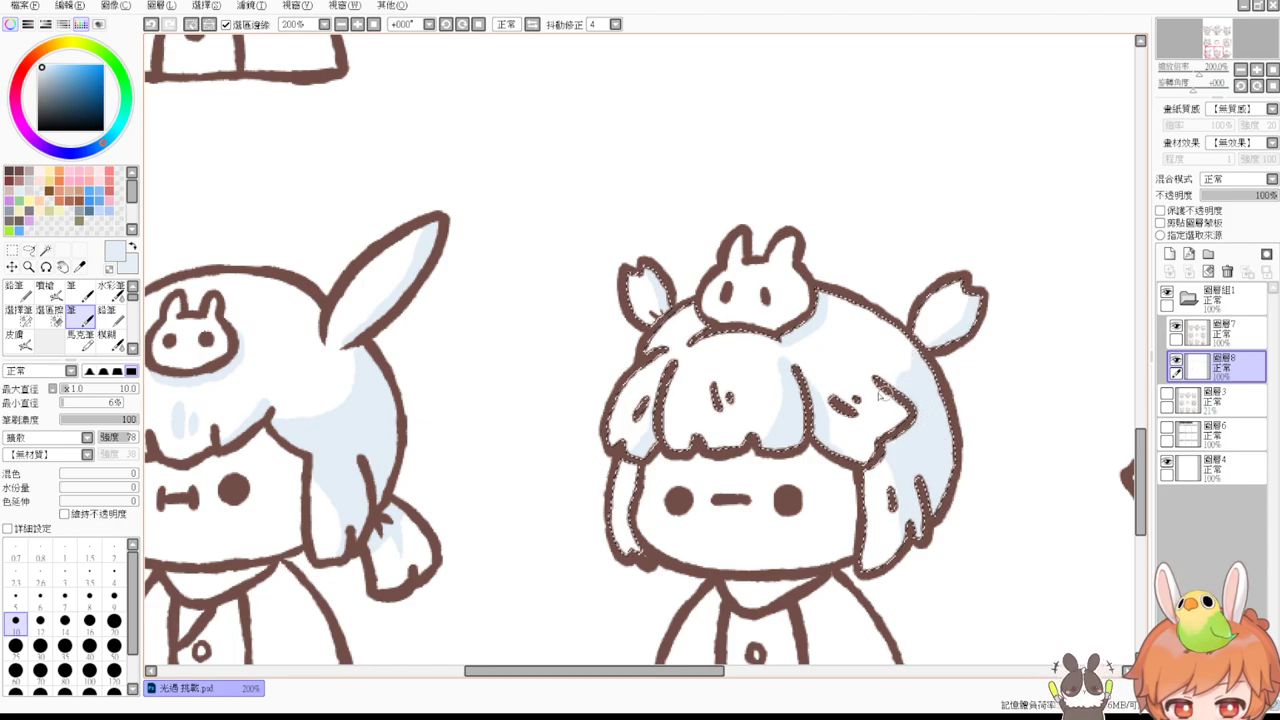
{"action": "mouse_move", "coordinate": [711, 384]}
{"action": "left_mouse_down"}
{"action": "mouse_move", "coordinate": [711, 412]}
{"action": "mouse_move", "coordinate": [696, 413]}
{"action": "left_mouse_up"}
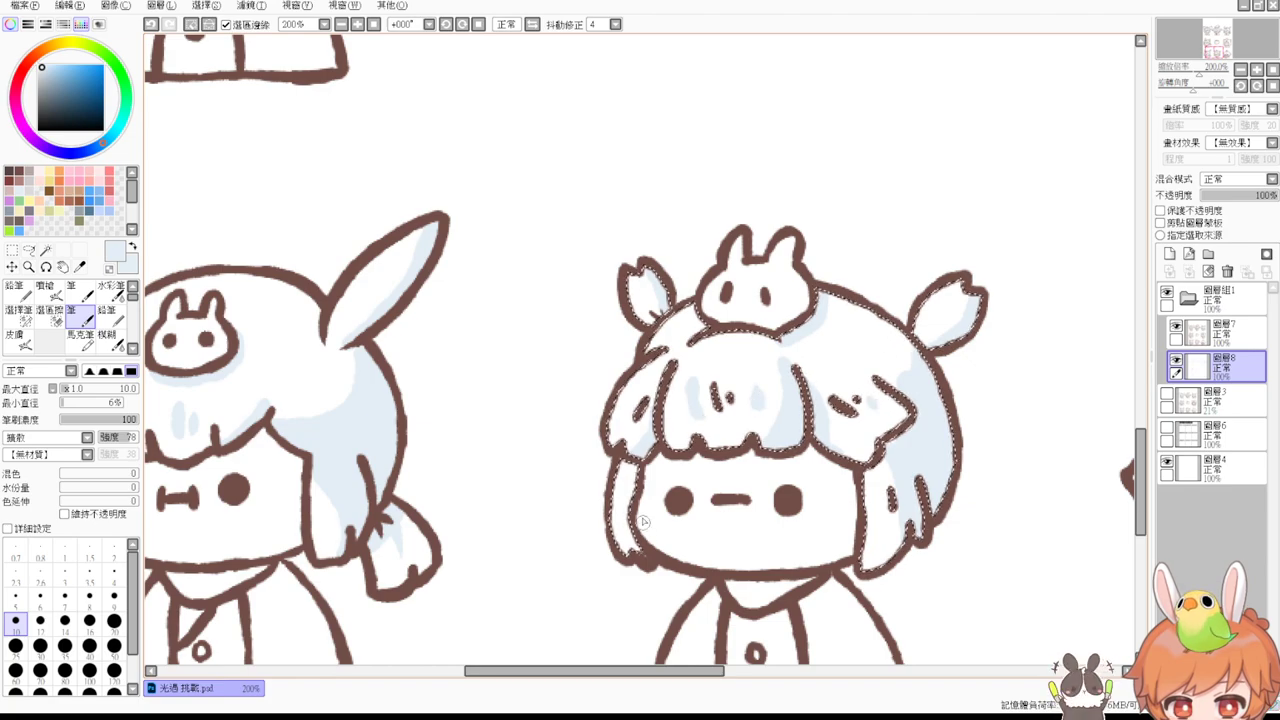
{"action": "left_click_drag", "start_coordinate": [619, 461], "coordinate": [636, 468]}
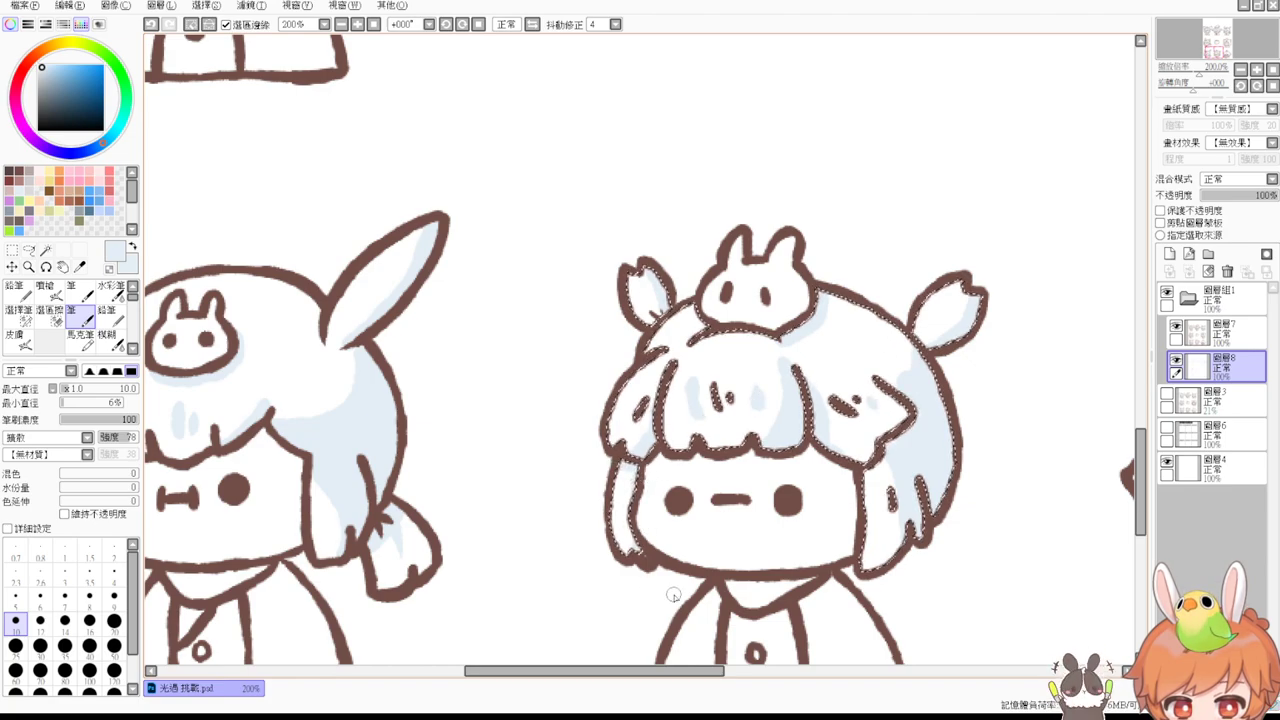
{"action": "key", "text": "ctrl+d"}
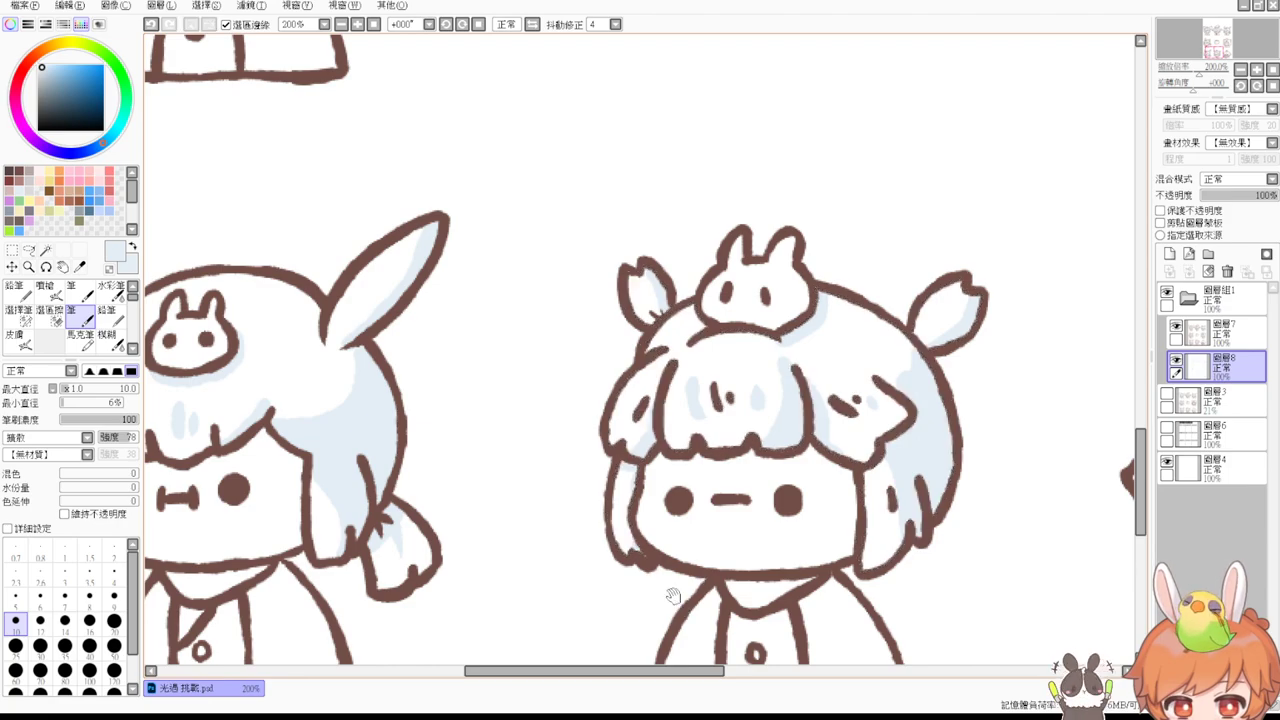
Step: Select the small rabbits on the heads of the three bottom-row characters with the Magic Wand
{"action": "left_click_drag", "start_coordinate": [718, 192], "coordinate": [790, 242]}
{"action": "left_click", "coordinate": [45, 250]}
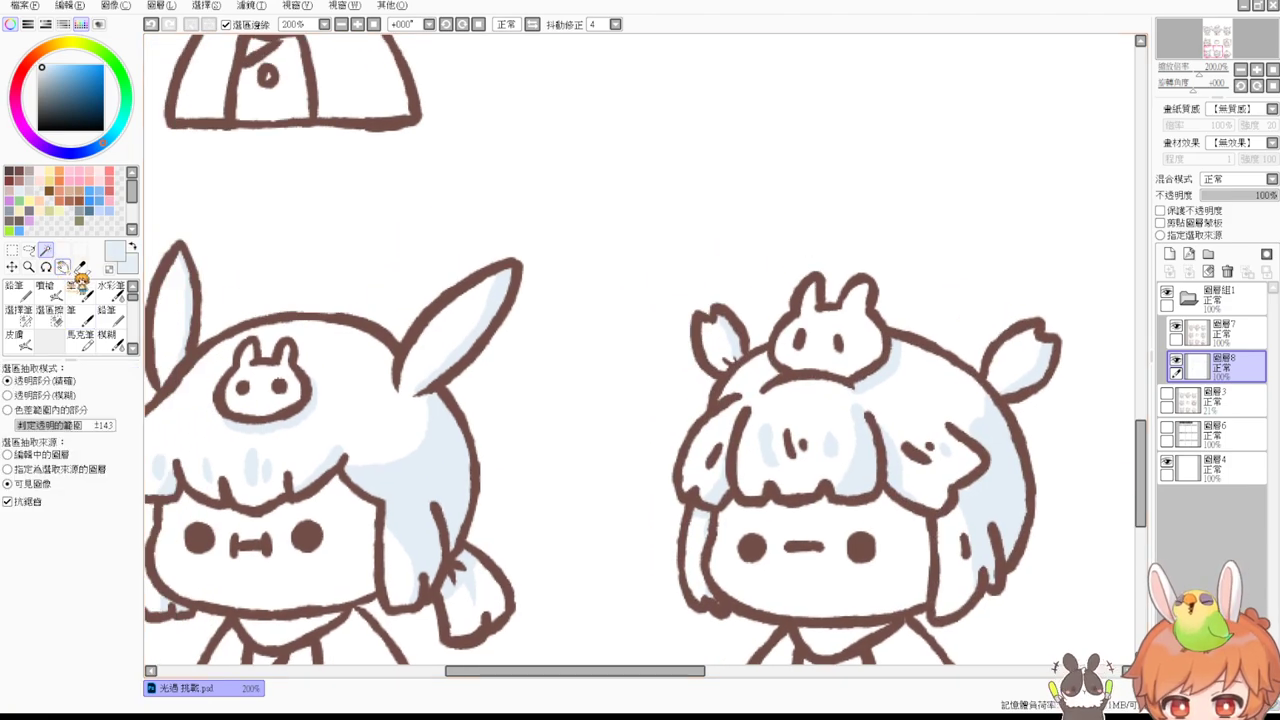
{"action": "left_click", "coordinate": [259, 398]}
{"action": "left_click", "coordinate": [820, 346]}
{"action": "left_click_drag", "start_coordinate": [955, 387], "coordinate": [343, 262]}
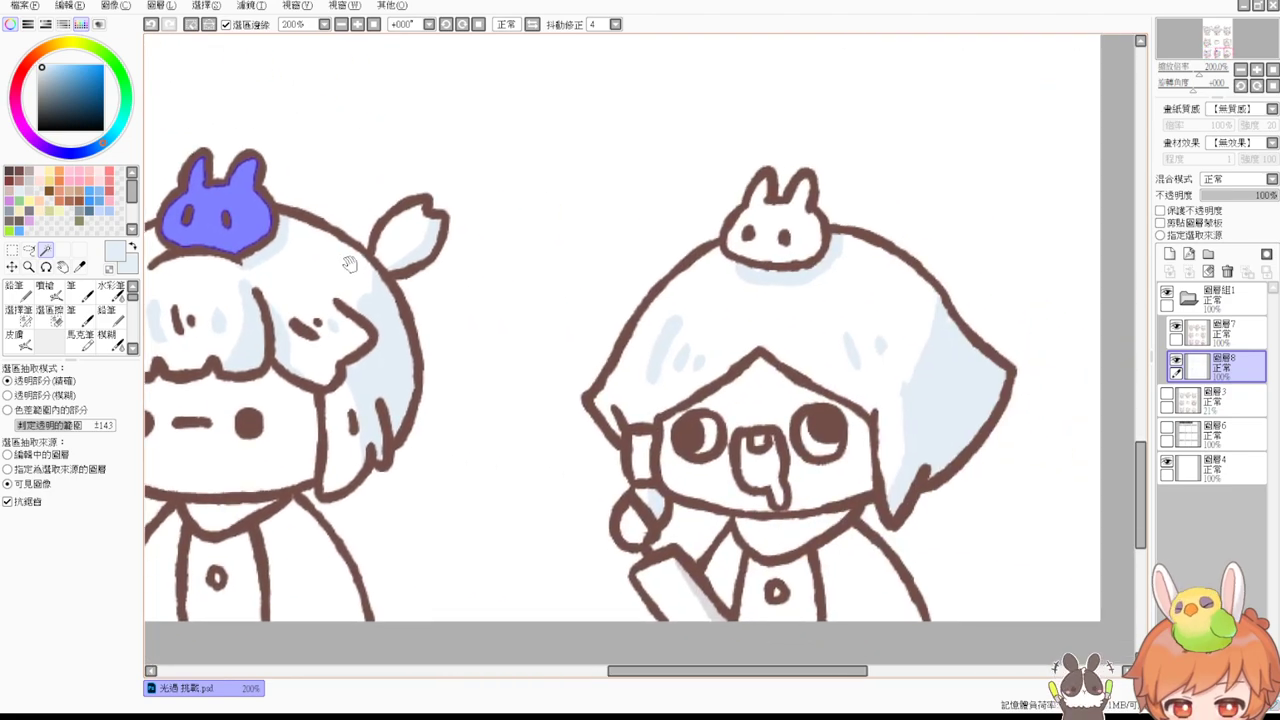
{"action": "left_click", "coordinate": [793, 240]}
Step: Add the three middle-row rabbits to the selection, including the large standalone rabbit in the centre
{"action": "scroll", "coordinate": [757, 357], "scroll_direction": "up", "scroll_amount": 5}
{"action": "scroll", "coordinate": [774, 443], "scroll_direction": "left", "scroll_amount": 2}
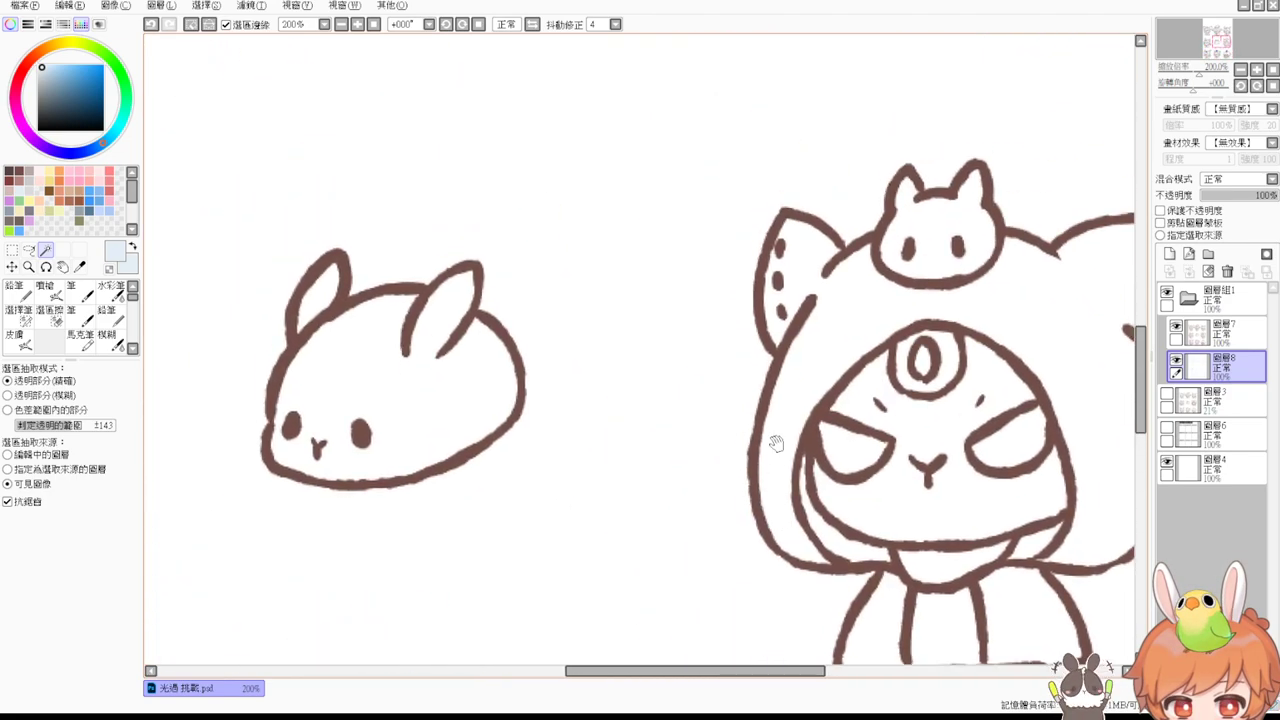
{"action": "left_click", "coordinate": [930, 224]}
{"action": "left_click", "coordinate": [410, 415]}
{"action": "left_click_drag", "start_coordinate": [372, 379], "coordinate": [814, 503]}
{"action": "left_click", "coordinate": [759, 425]}
{"action": "left_click_drag", "start_coordinate": [334, 422], "coordinate": [519, 470]}
{"action": "left_click", "coordinate": [460, 488]}
Step: Add the rabbits on the three top-row characters, including the one on the witch hat, to the selection
{"action": "scroll", "coordinate": [570, 480], "scroll_direction": "up", "scroll_amount": 3}
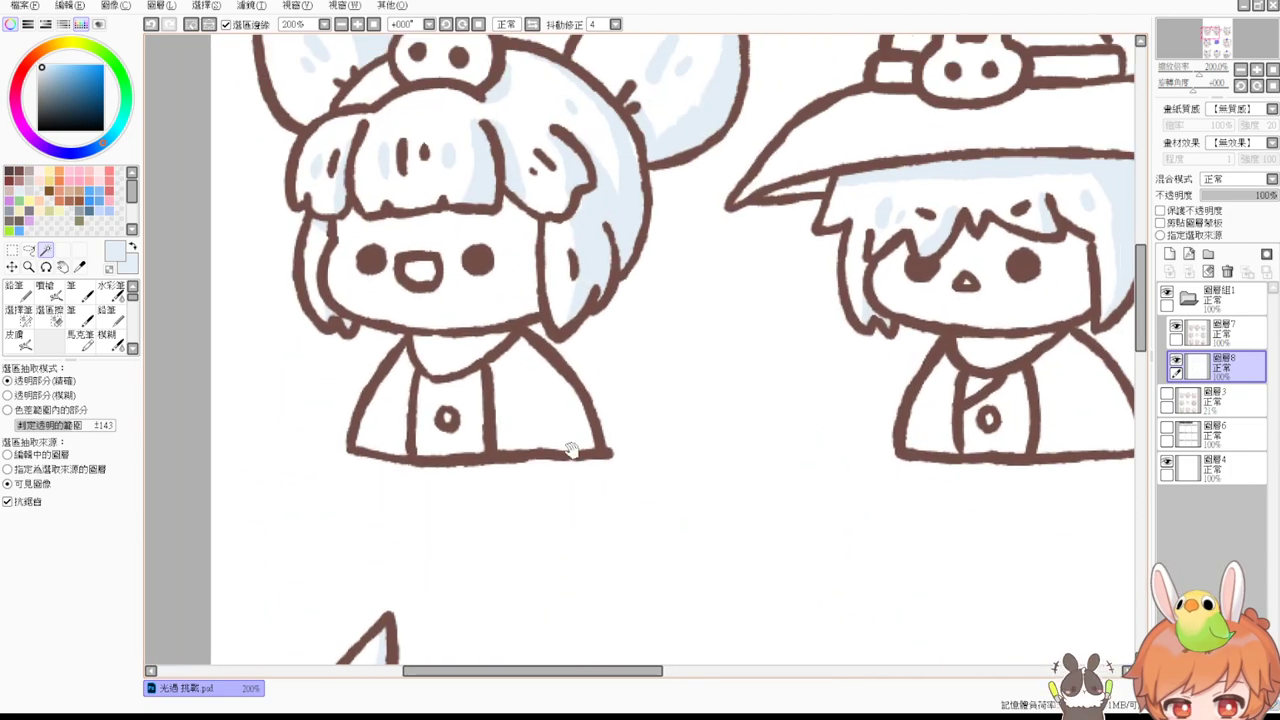
{"action": "left_click", "coordinate": [476, 82]}
{"action": "scroll", "coordinate": [520, 250], "scroll_direction": "up", "scroll_amount": 3}
{"action": "scroll", "coordinate": [553, 345], "scroll_direction": "right", "scroll_amount": 1}
{"action": "left_click", "coordinate": [878, 284]}
{"action": "scroll", "coordinate": [465, 388], "scroll_direction": "right", "scroll_amount": 5}
{"action": "scroll", "coordinate": [465, 388], "scroll_direction": "up", "scroll_amount": 1}
{"action": "left_click", "coordinate": [890, 405]}
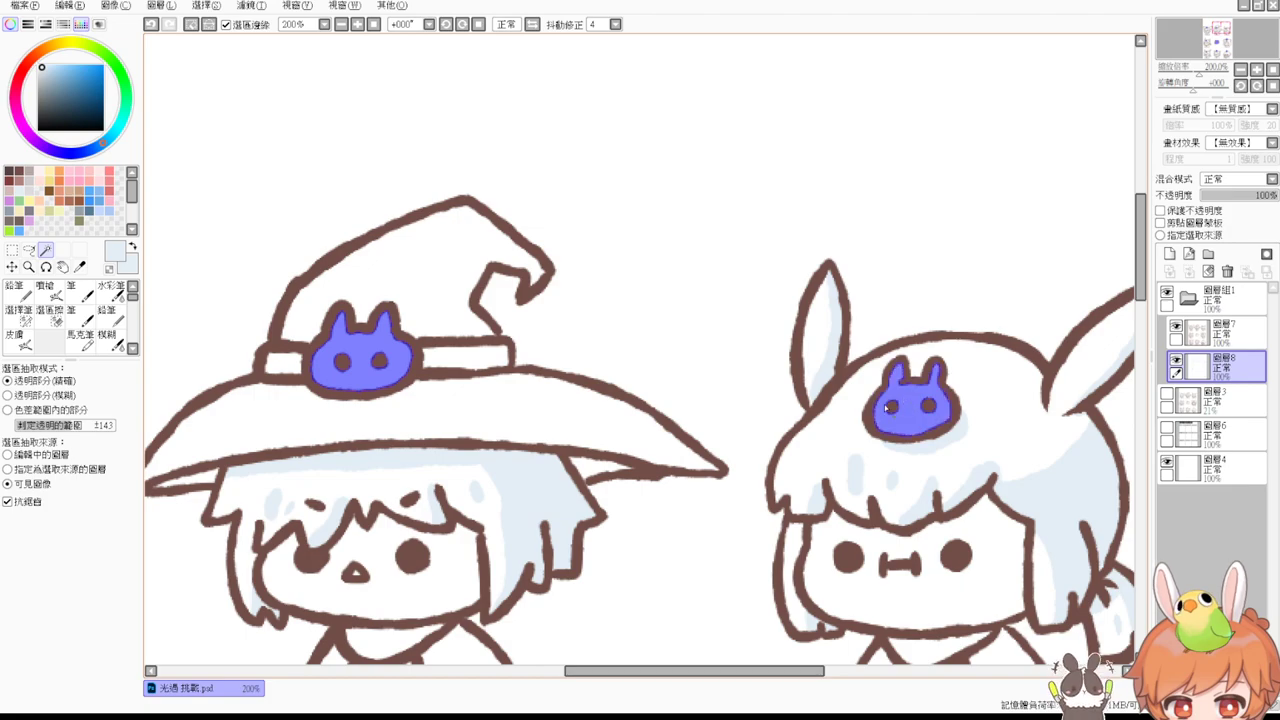
Step: Fill all selected rabbits with pale pink and pick a deeper pink as the drawing colour
{"action": "left_click", "coordinate": [375, 26]}
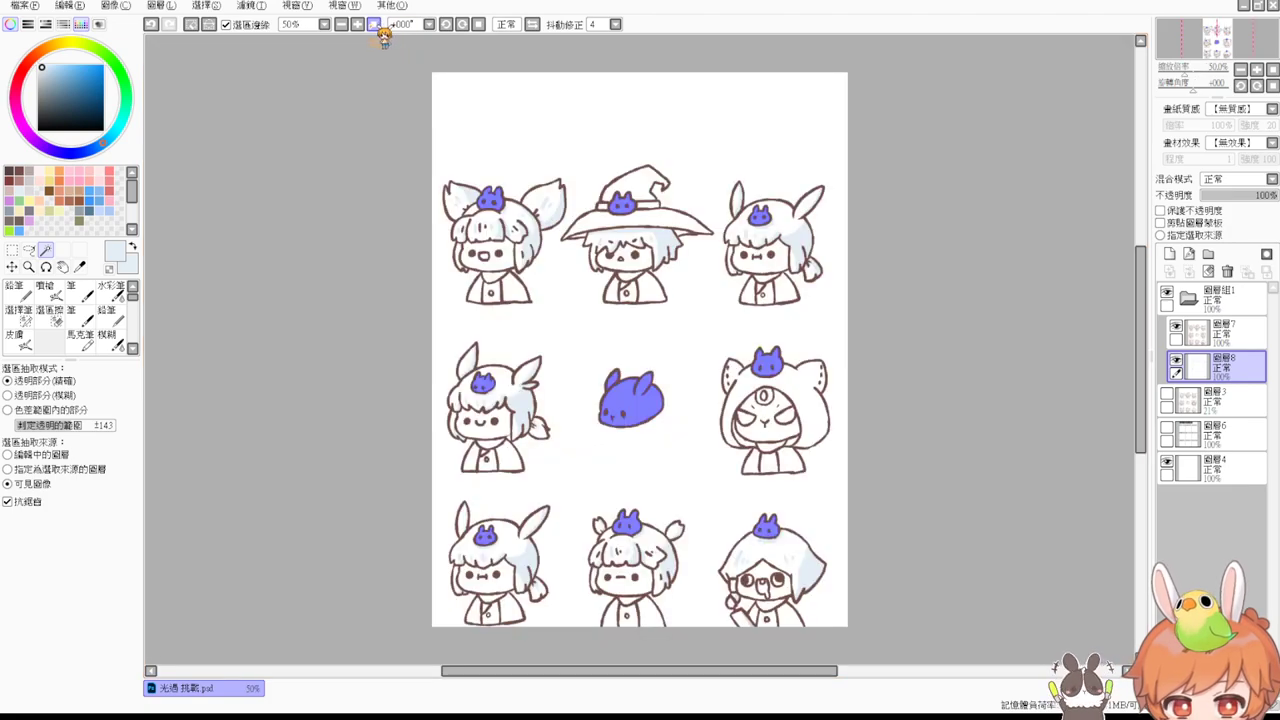
{"action": "left_click", "coordinate": [358, 25]}
{"action": "left_click", "coordinate": [358, 25]}
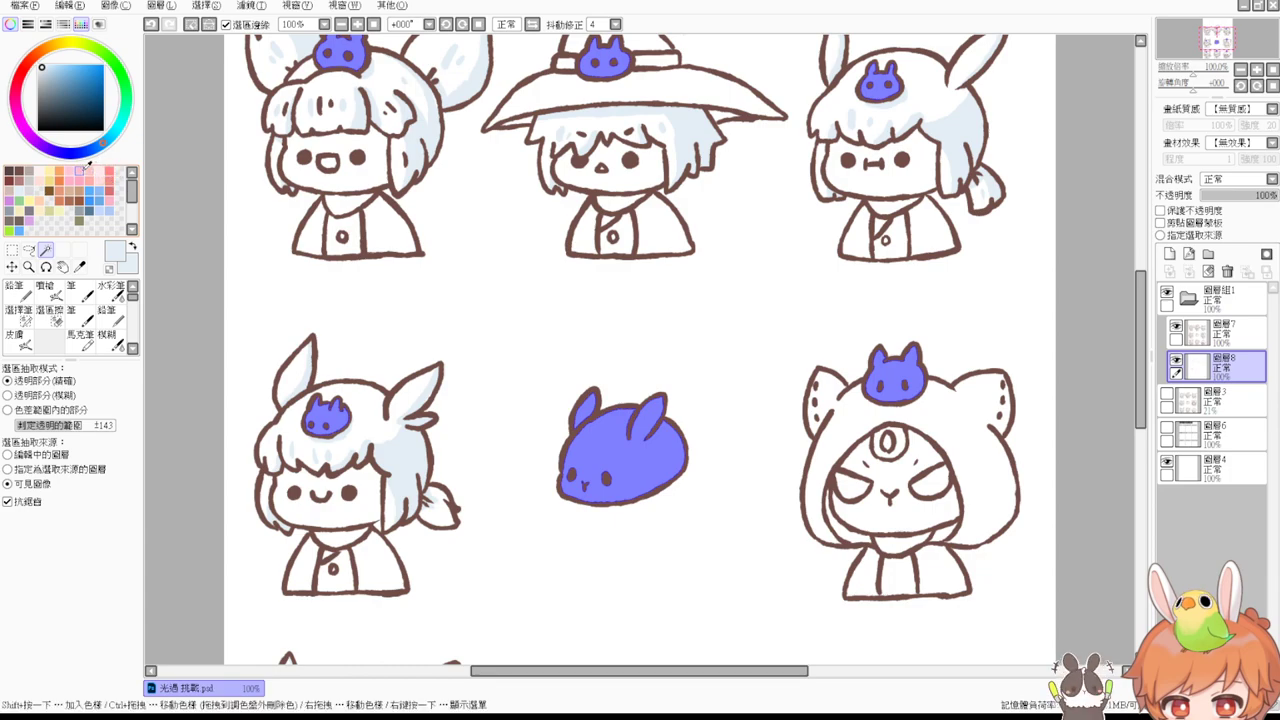
{"action": "left_click", "coordinate": [111, 200]}
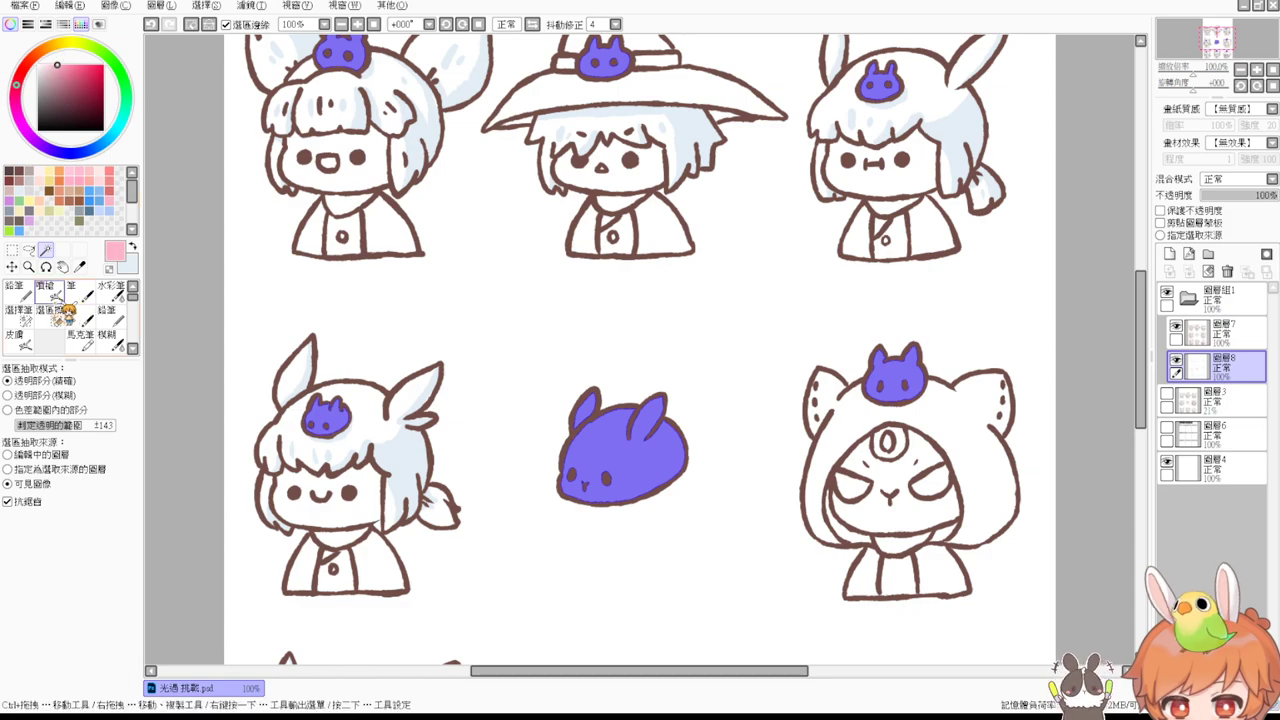
Step: Paint deeper pink ear tips with the Pen brush on the rabbit of the middle-row left character
{"action": "left_click", "coordinate": [80, 315]}
{"action": "key", "text": "ctrl+plus"}
{"action": "key", "text": "ctrl+plus"}
{"action": "left_click_drag", "start_coordinate": [660, 558], "coordinate": [1083, 446]}
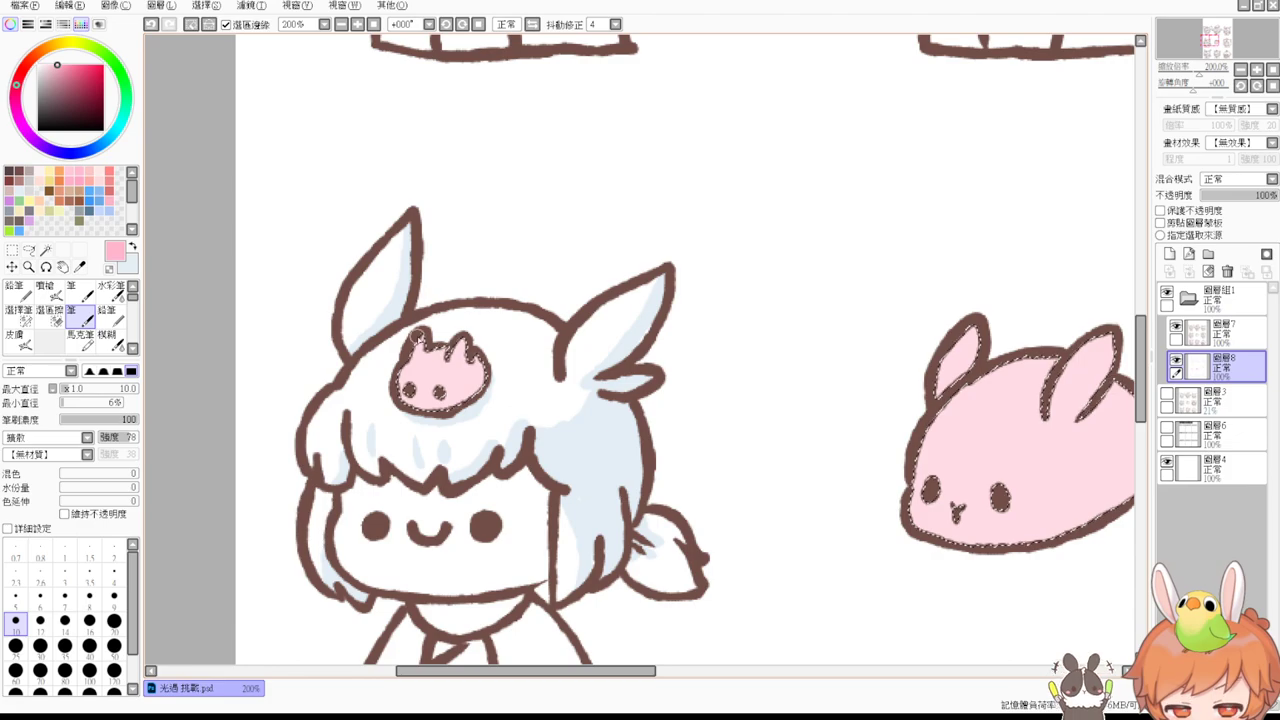
{"action": "left_click_drag", "start_coordinate": [460, 340], "coordinate": [462, 347]}
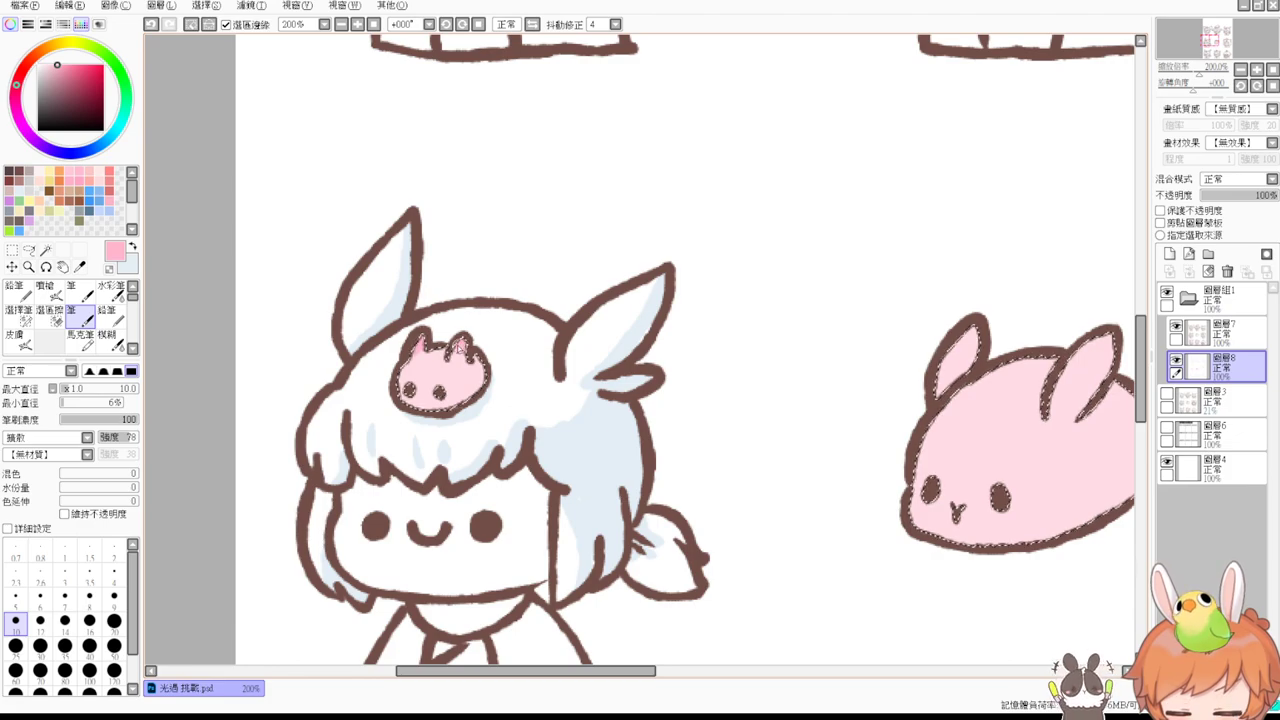
Step: Paint deeper pink ear tips on the rabbits of the top-row left character and the witch hat
{"action": "scroll", "coordinate": [495, 290], "scroll_direction": "up", "scroll_amount": 10}
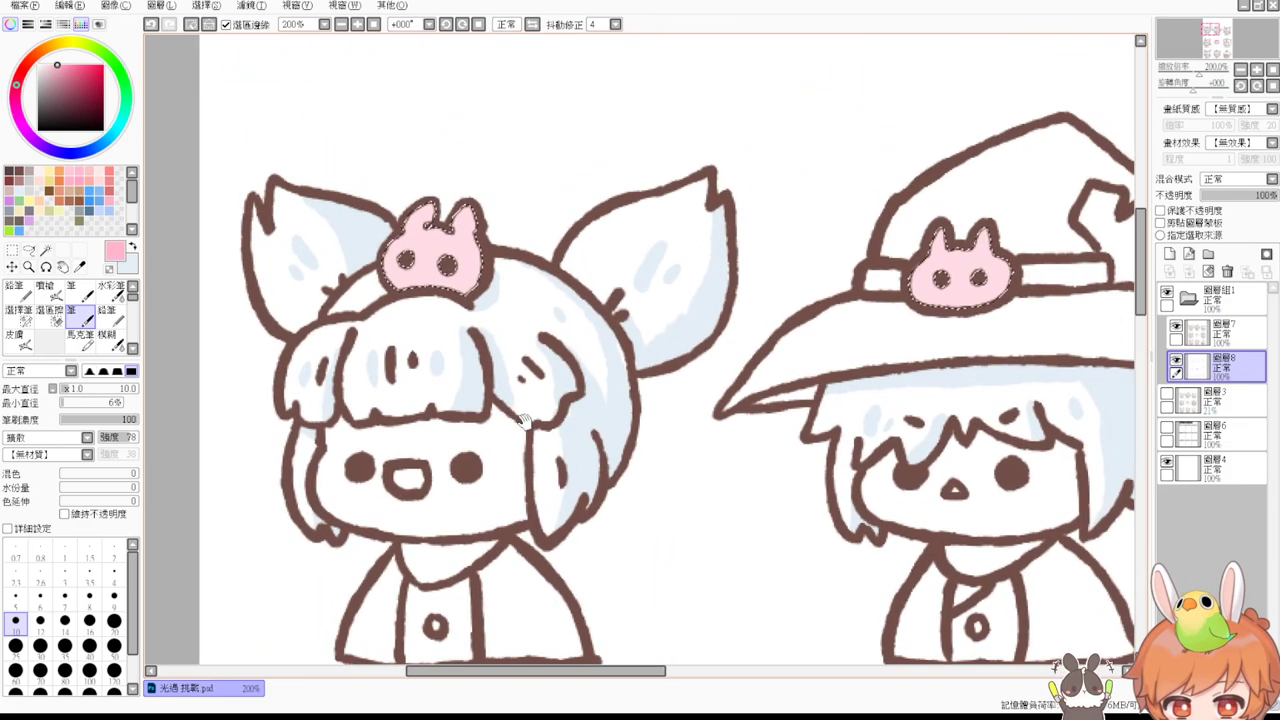
{"action": "mouse_move", "coordinate": [436, 206]}
{"action": "left_mouse_down"}
{"action": "mouse_move", "coordinate": [426, 212]}
{"action": "mouse_move", "coordinate": [463, 214]}
{"action": "left_mouse_up"}
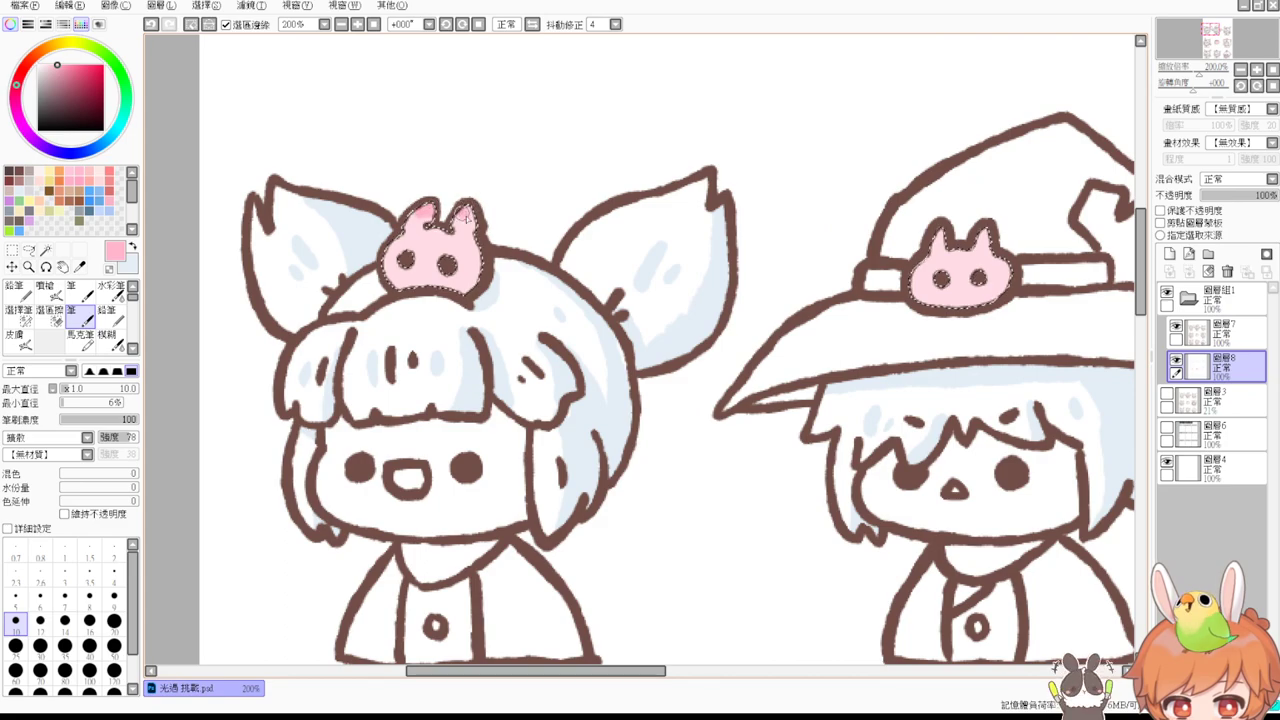
{"action": "left_click_drag", "start_coordinate": [814, 194], "coordinate": [581, 282]}
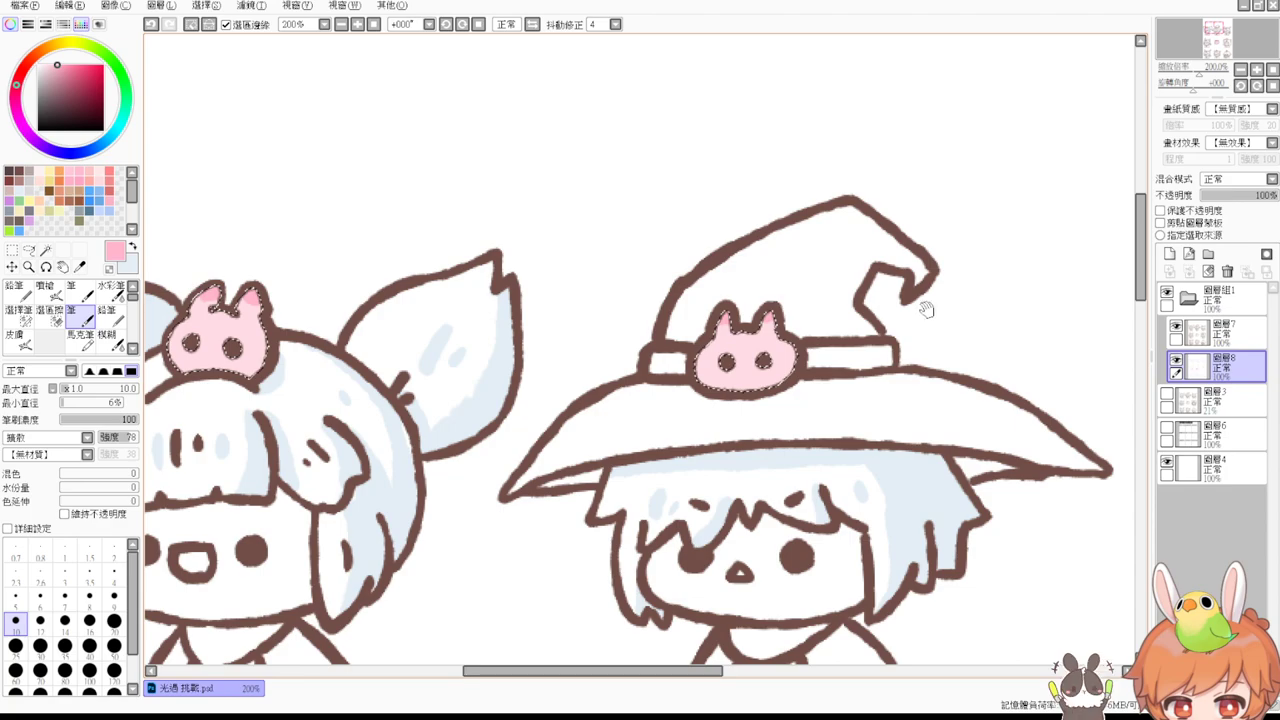
{"action": "left_click_drag", "start_coordinate": [917, 302], "coordinate": [497, 330]}
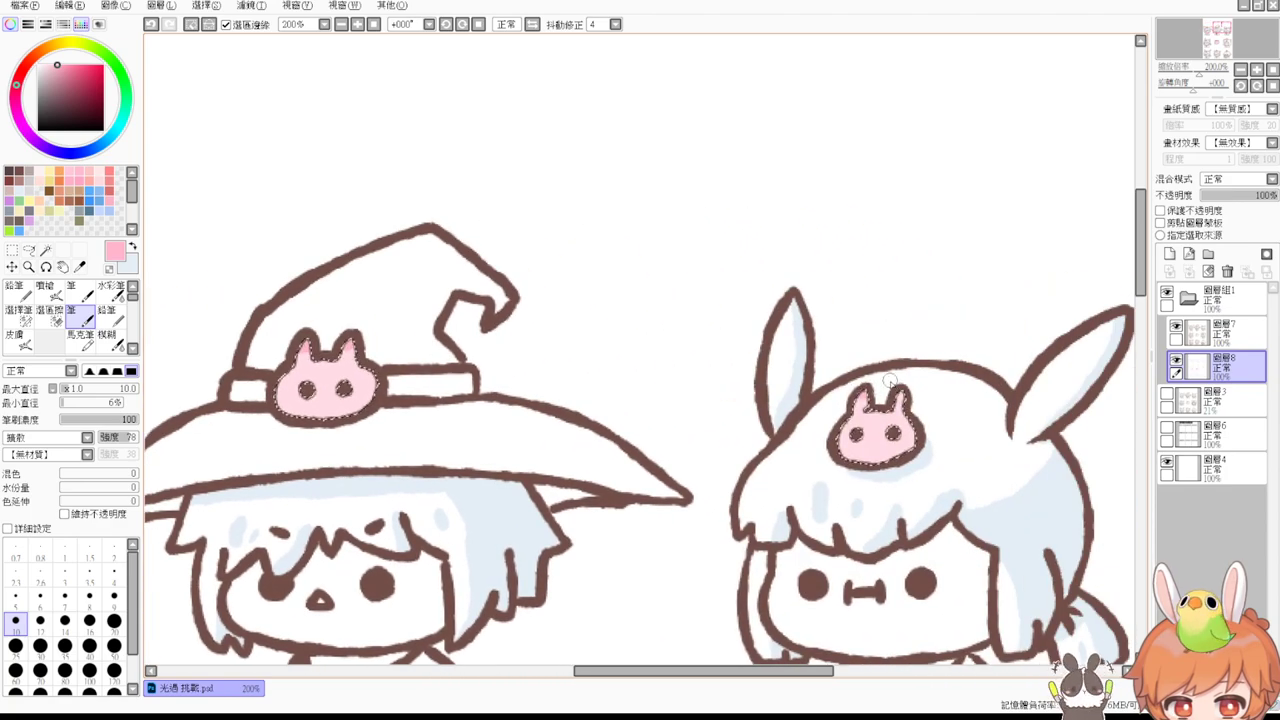
Step: Paint deeper pink ear tips on the hooded character's rabbit and the large centre rabbit
{"action": "scroll", "coordinate": [893, 386], "scroll_direction": "down", "scroll_amount": 10}
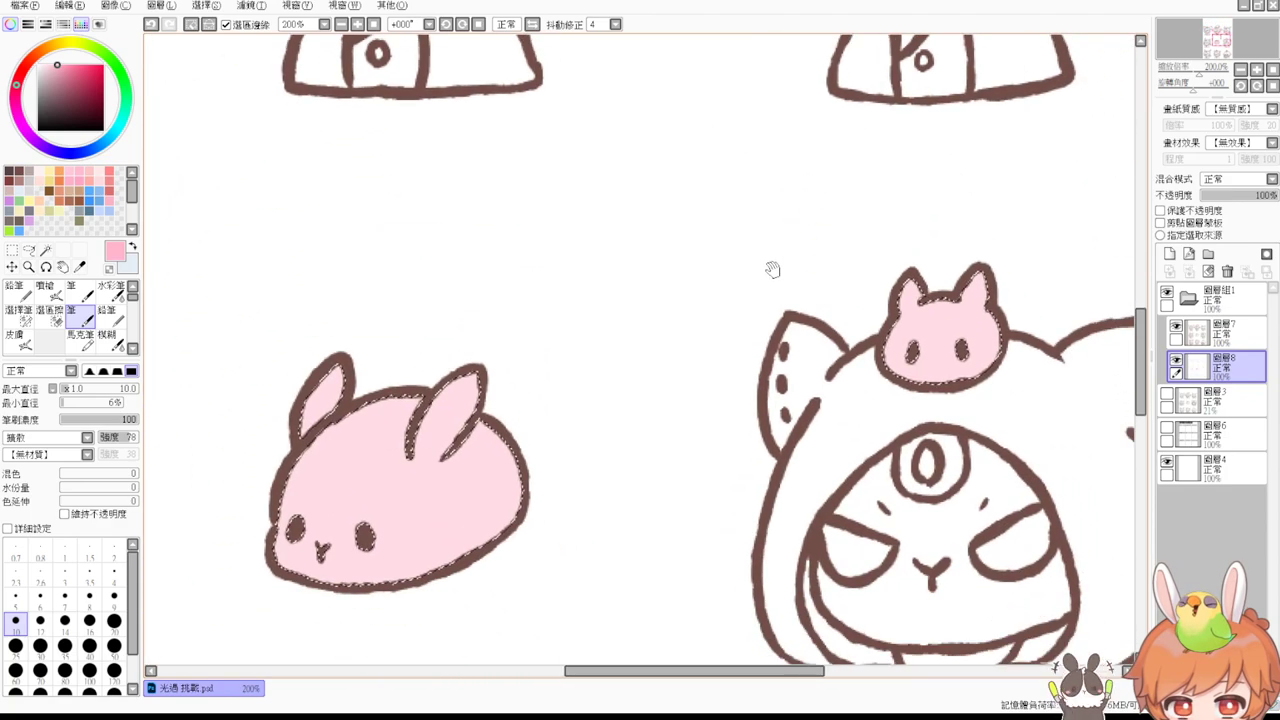
{"action": "left_click_drag", "start_coordinate": [962, 274], "coordinate": [970, 292]}
{"action": "left_click_drag", "start_coordinate": [455, 375], "coordinate": [473, 400]}
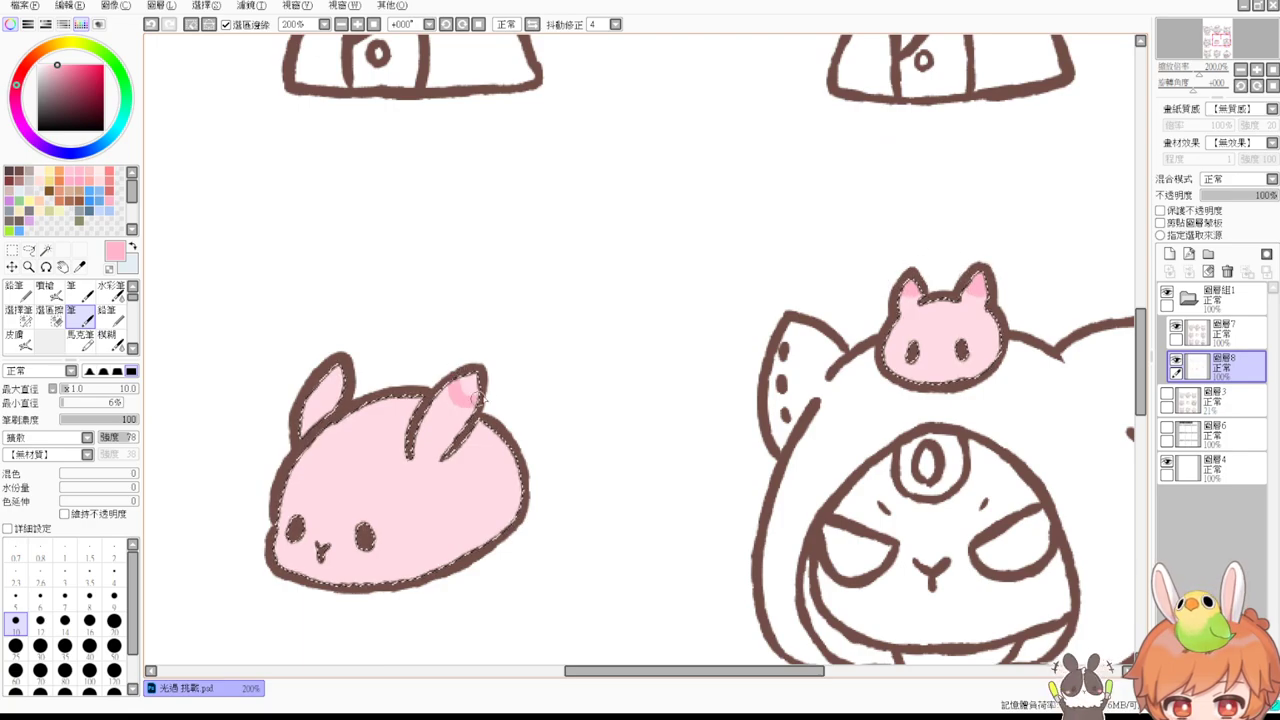
{"action": "left_click_drag", "start_coordinate": [324, 390], "coordinate": [350, 378]}
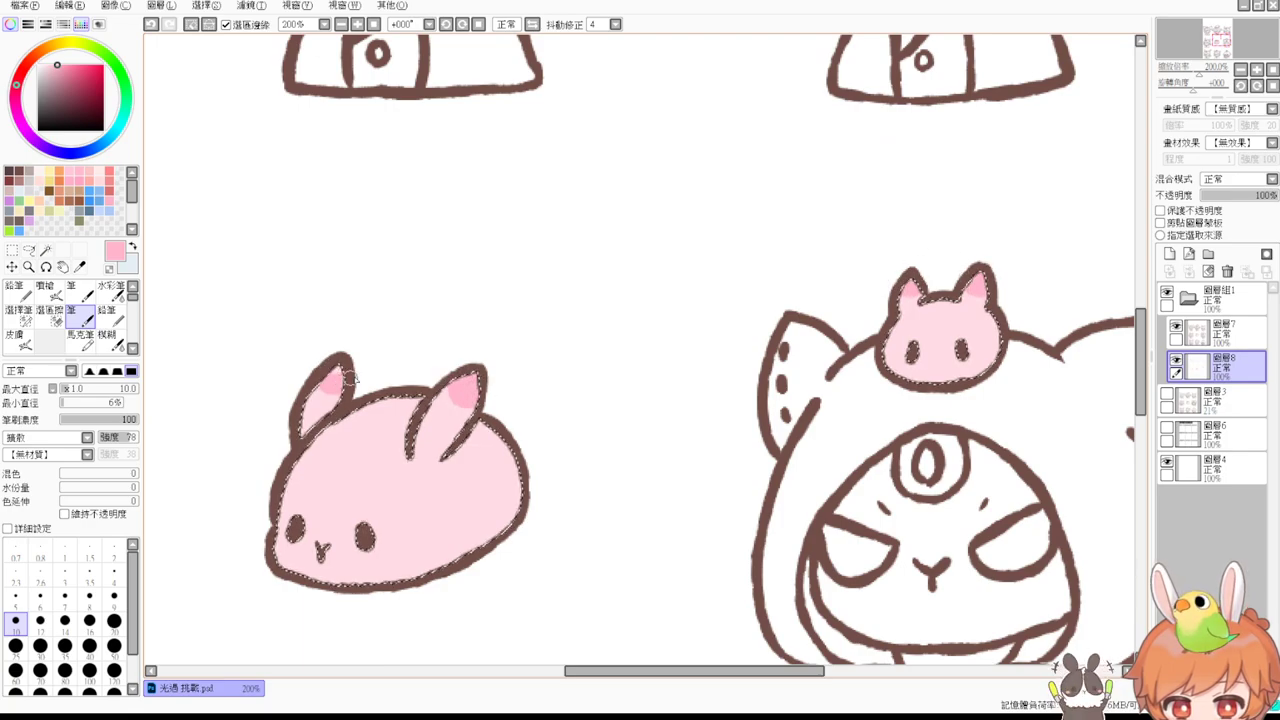
Step: Paint deeper pink ear tips on the rabbits of the three bottom-row characters
{"action": "mouse_move", "coordinate": [576, 566]}
{"action": "left_mouse_down"}
{"action": "mouse_move", "coordinate": [523, 271]}
{"action": "mouse_move", "coordinate": [505, 239]}
{"action": "left_mouse_up"}
{"action": "mouse_move", "coordinate": [630, 562]}
{"action": "left_mouse_down"}
{"action": "mouse_move", "coordinate": [571, 354]}
{"action": "mouse_move", "coordinate": [541, 301]}
{"action": "left_mouse_up"}
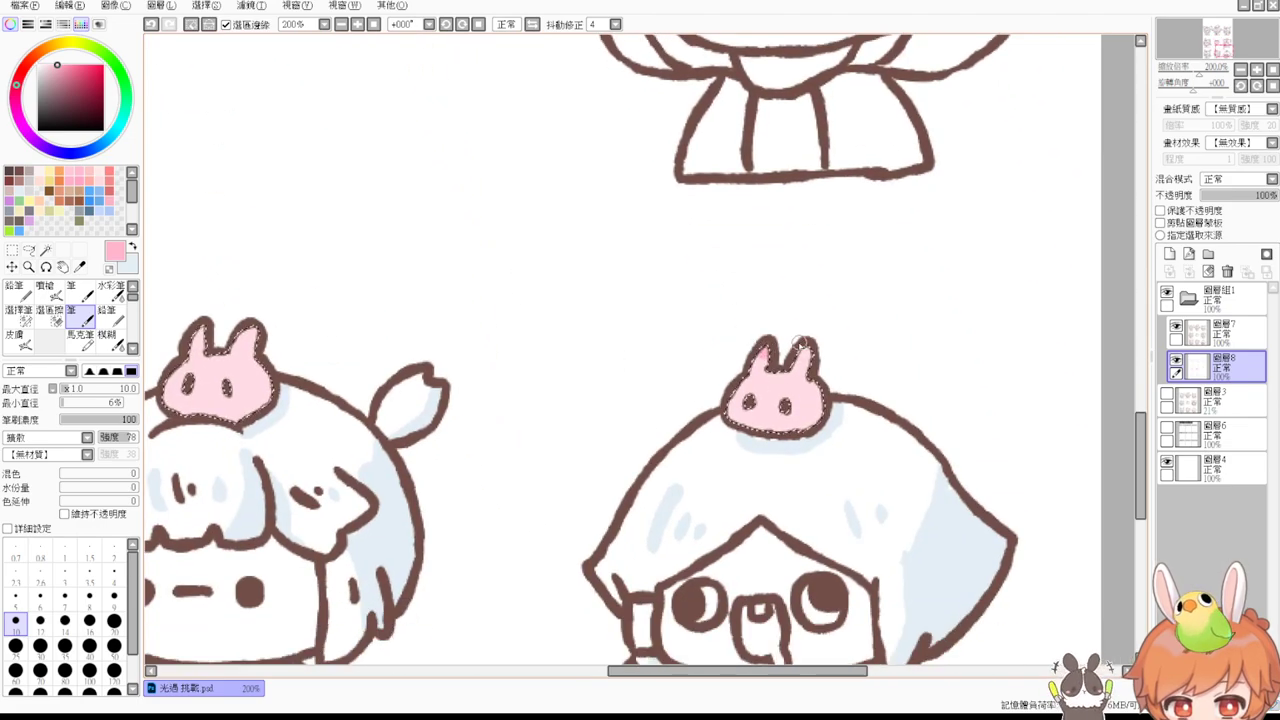
{"action": "left_click_drag", "start_coordinate": [658, 355], "coordinate": [851, 380]}
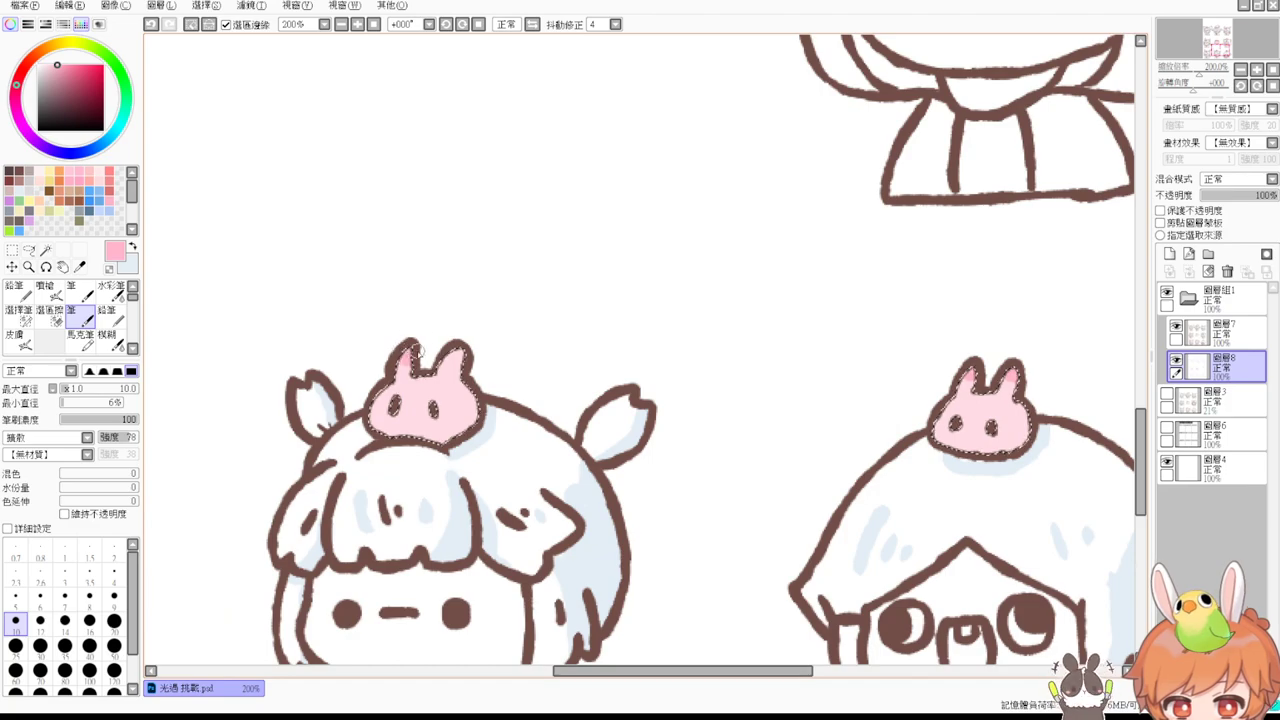
{"action": "left_click_drag", "start_coordinate": [400, 328], "coordinate": [558, 300]}
{"action": "left_click_drag", "start_coordinate": [263, 390], "coordinate": [552, 334]}
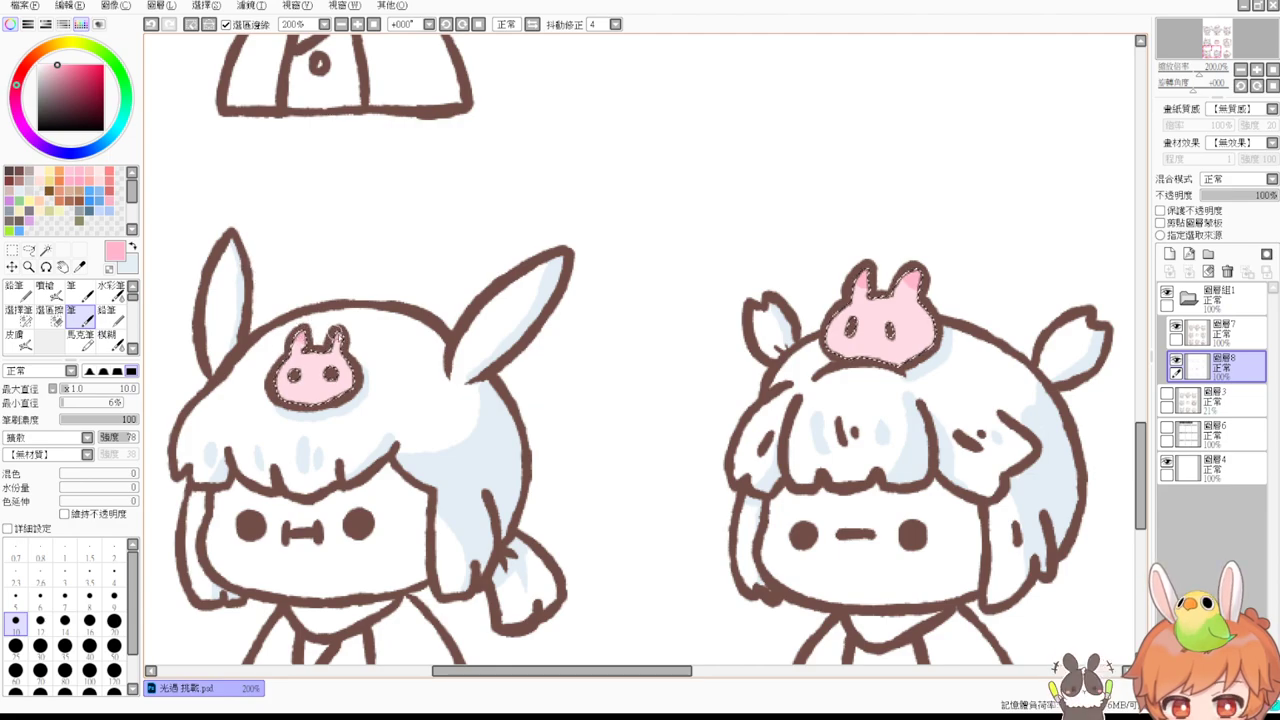
Step: Paint coral-red blush cheeks on the rabbits of the bottom-left, bottom-middle and middle-row left characters
{"action": "left_click", "coordinate": [110, 170]}
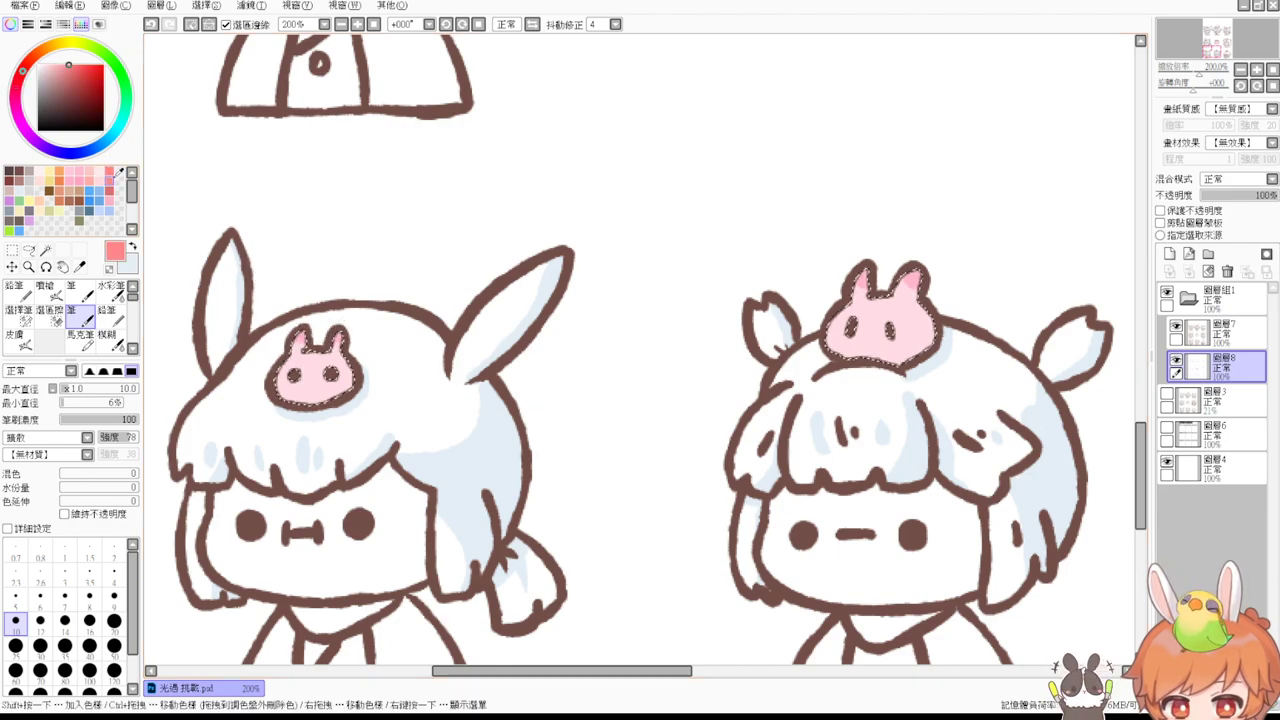
{"action": "left_click_drag", "start_coordinate": [283, 378], "coordinate": [344, 378]}
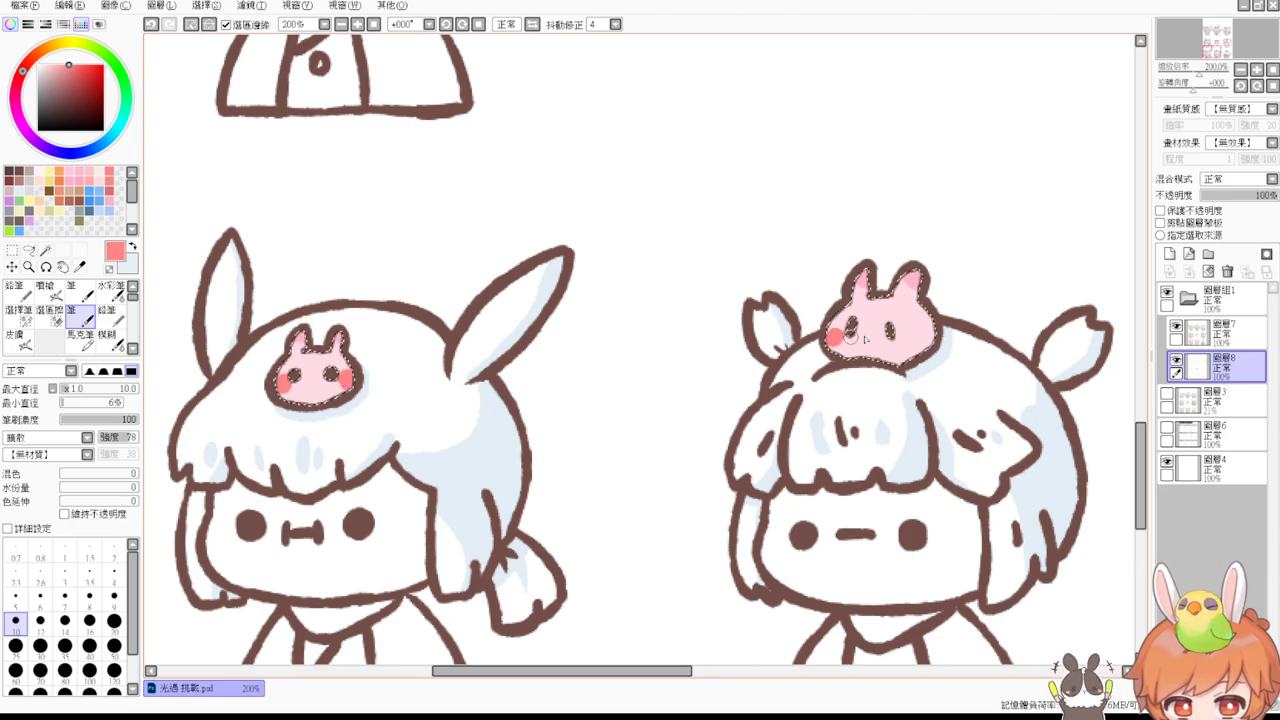
{"action": "left_click_drag", "start_coordinate": [690, 171], "coordinate": [780, 300]}
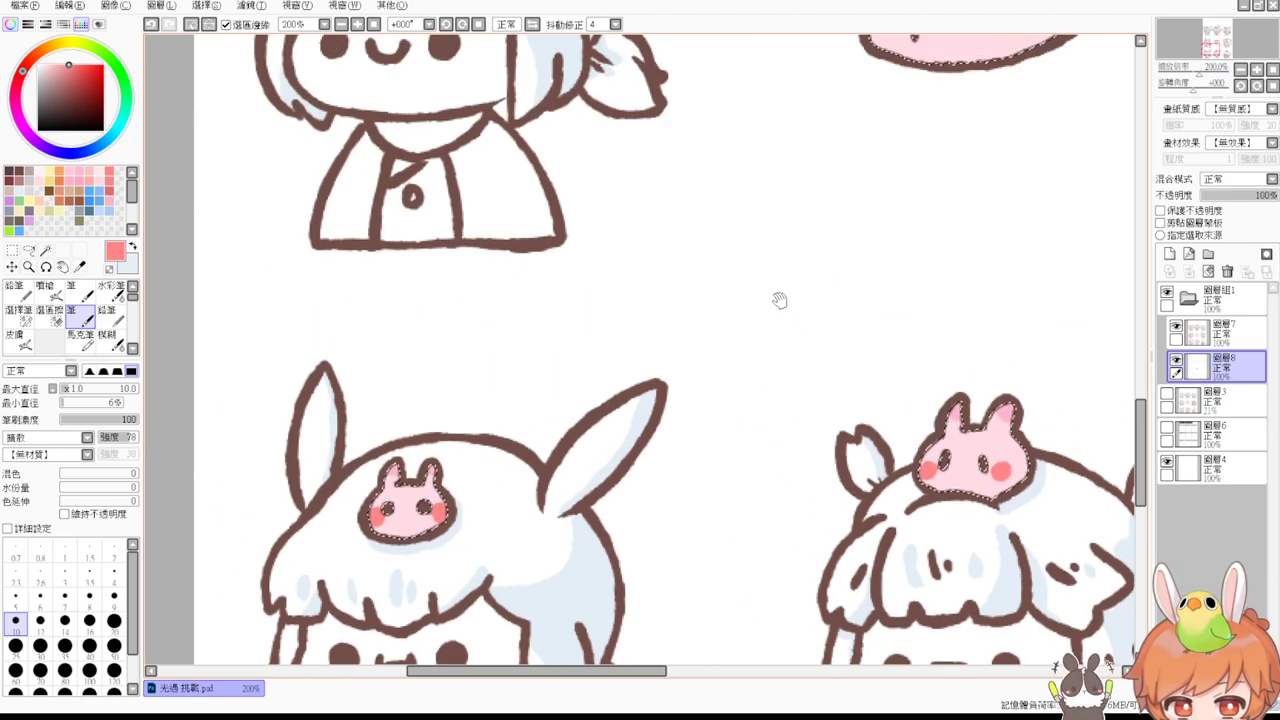
{"action": "left_click_drag", "start_coordinate": [714, 206], "coordinate": [877, 463]}
{"action": "left_click_drag", "start_coordinate": [659, 202], "coordinate": [675, 264]}
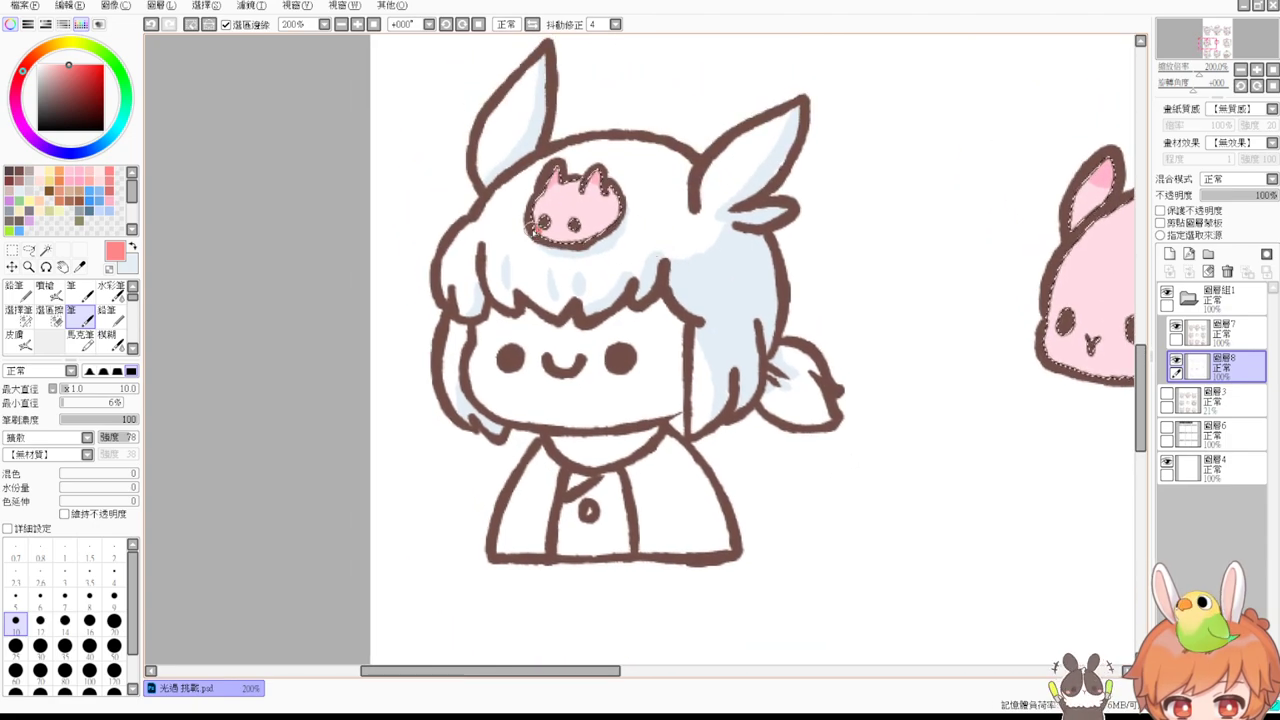
{"action": "left_click", "coordinate": [588, 230]}
Step: Paint coral-red blush cheeks on the rabbits of the three top-row characters
{"action": "scroll", "coordinate": [603, 306], "scroll_direction": "up", "scroll_amount": 10}
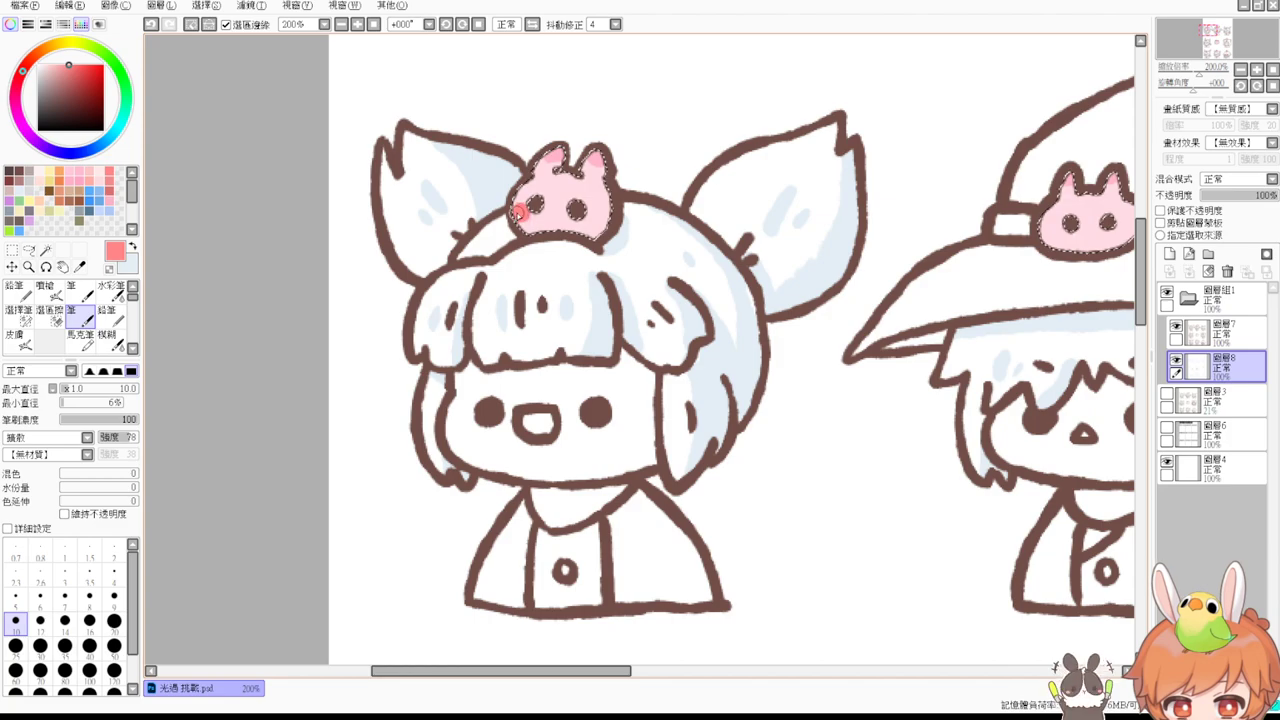
{"action": "left_click_drag", "start_coordinate": [588, 228], "coordinate": [598, 226]}
{"action": "mouse_move", "coordinate": [1040, 269]}
{"action": "left_mouse_down"}
{"action": "mouse_move", "coordinate": [805, 321]}
{"action": "mouse_move", "coordinate": [700, 370]}
{"action": "left_mouse_up"}
{"action": "left_click", "coordinate": [713, 331]}
{"action": "left_click_drag", "start_coordinate": [783, 323], "coordinate": [789, 329]}
{"action": "left_click_drag", "start_coordinate": [922, 378], "coordinate": [474, 416]}
{"action": "left_click", "coordinate": [816, 413]}
{"action": "left_click", "coordinate": [880, 406]}
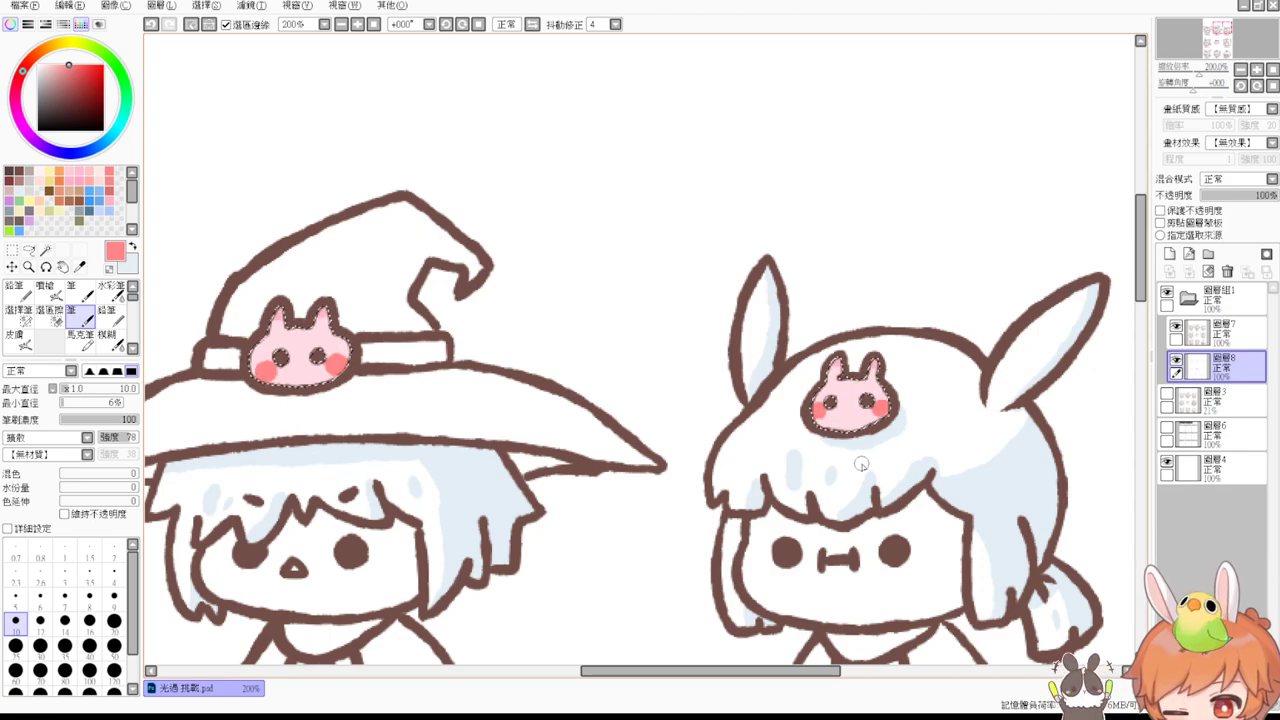
Step: Paint coral-red blush cheeks on the hooded character's rabbit and the large centre rabbit
{"action": "left_click_drag", "start_coordinate": [824, 464], "coordinate": [794, 321]}
{"action": "left_click_drag", "start_coordinate": [789, 655], "coordinate": [803, 354]}
{"action": "left_click_drag", "start_coordinate": [790, 502], "coordinate": [807, 404]}
{"action": "scroll", "coordinate": [806, 404], "scroll_direction": "down", "scroll_amount": 4}
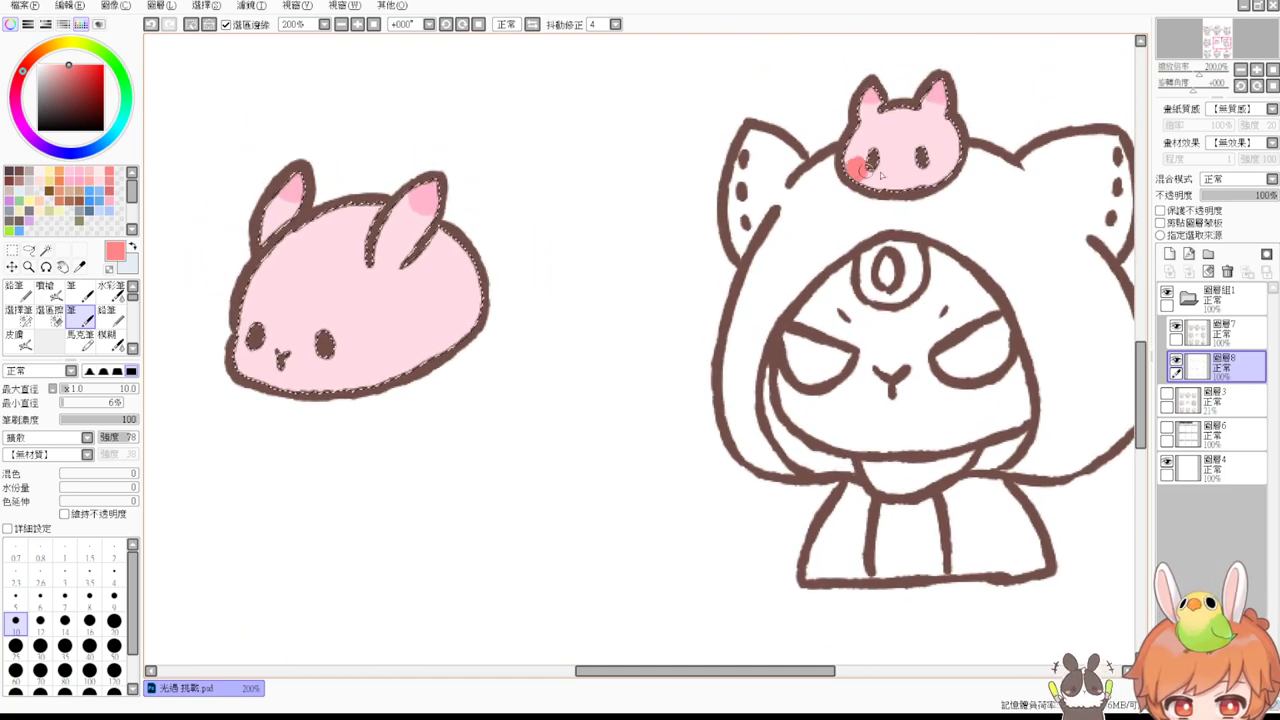
{"action": "left_click_drag", "start_coordinate": [801, 255], "coordinate": [954, 217]}
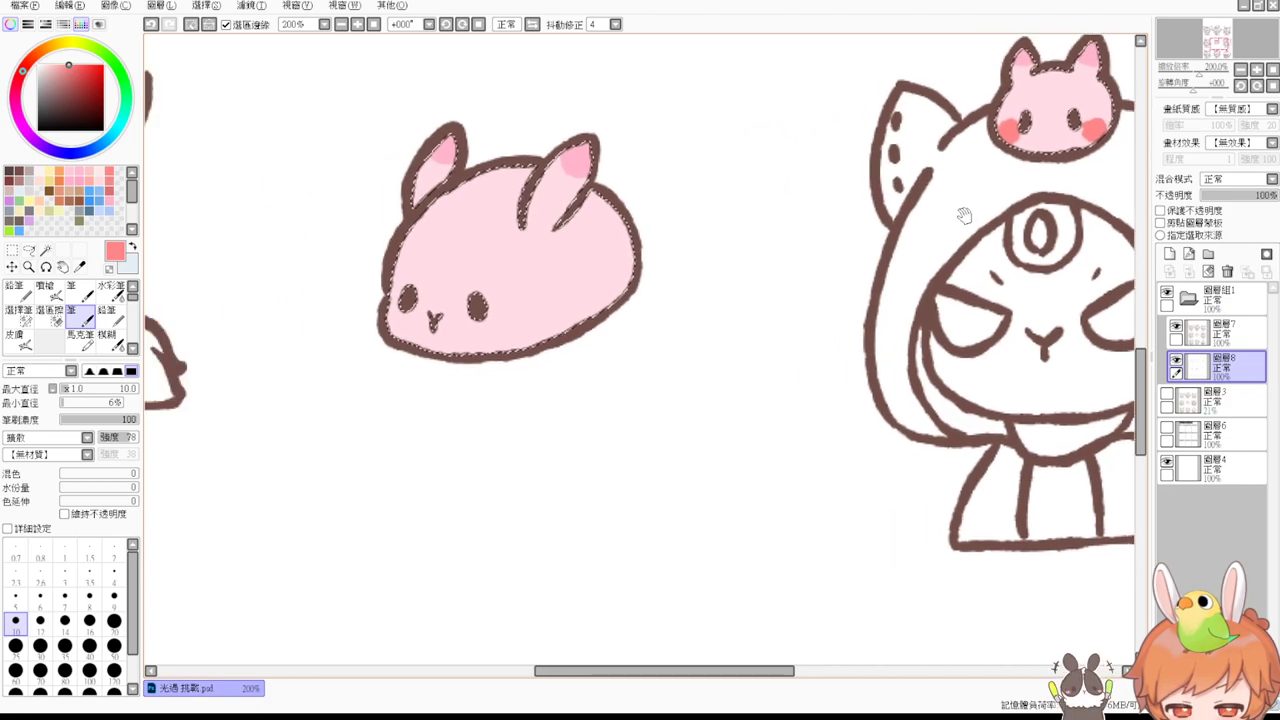
{"action": "left_click_drag", "start_coordinate": [390, 317], "coordinate": [401, 322]}
{"action": "scroll", "coordinate": [418, 408], "scroll_direction": "down", "scroll_amount": 5}
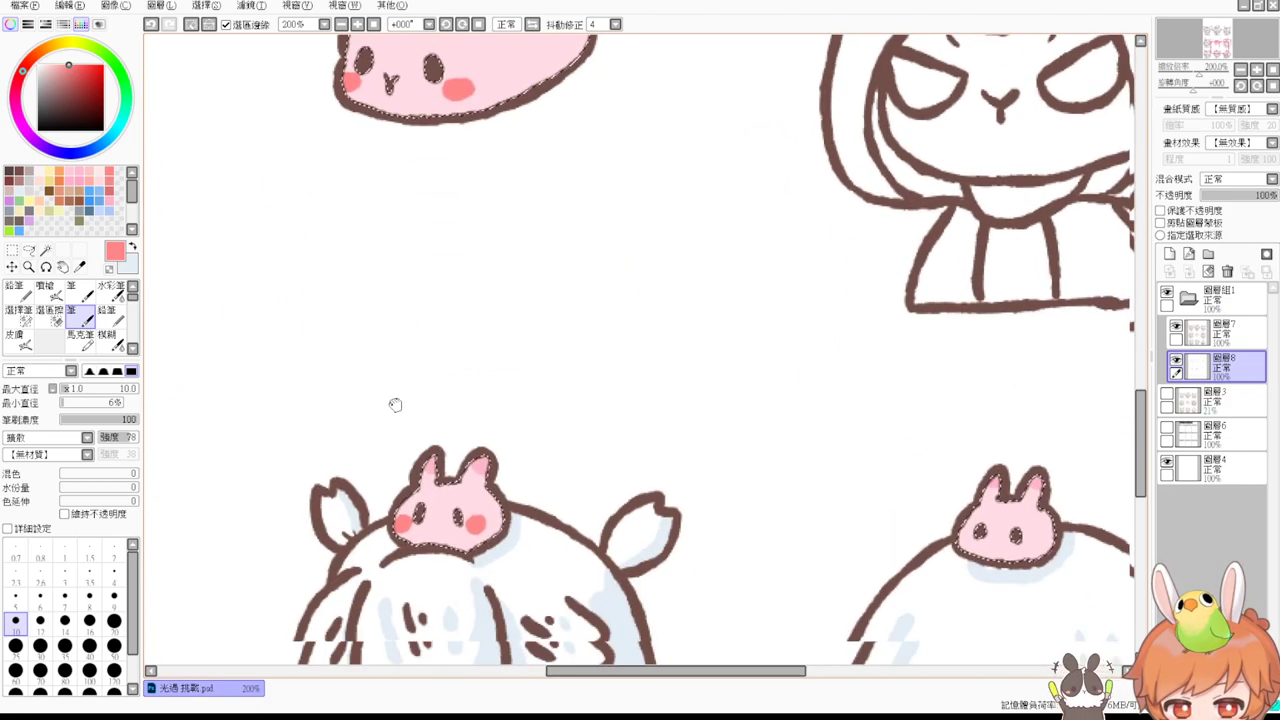
Step: Paint coral-red blush cheeks on the bottom-right character's rabbit and clear the selection
{"action": "left_click", "coordinate": [973, 412]}
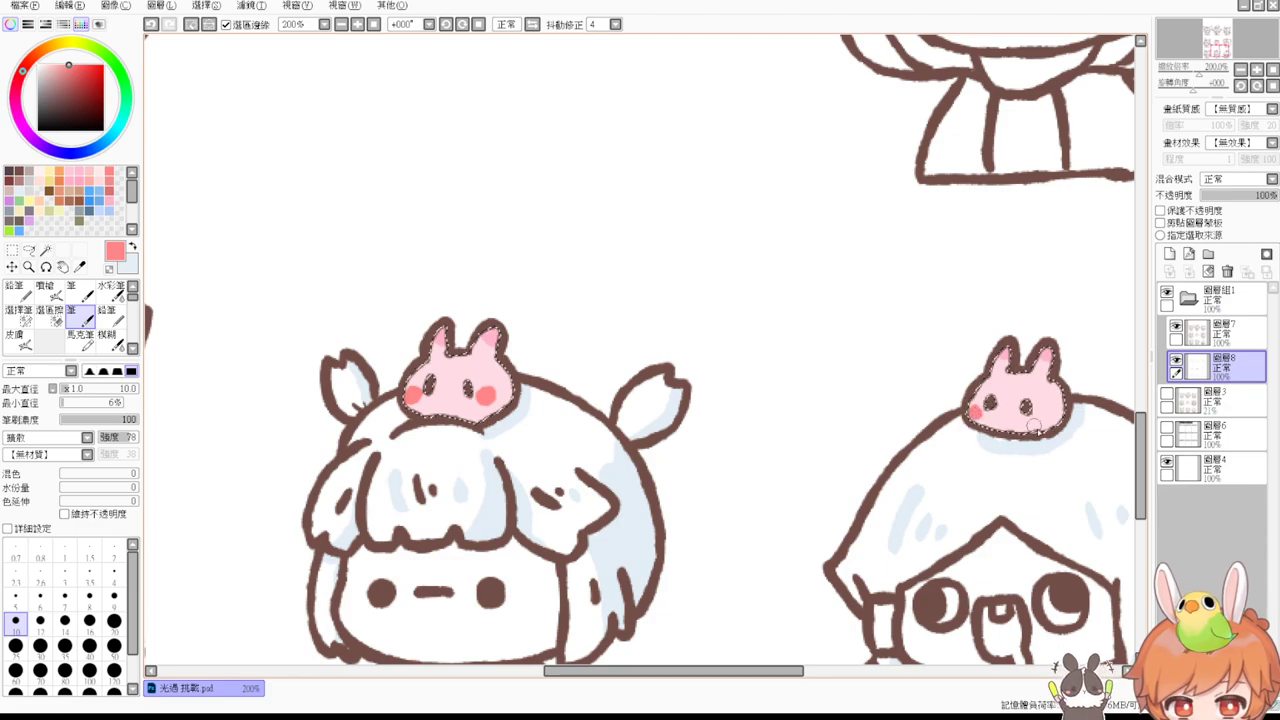
{"action": "key", "text": "ctrl+d"}
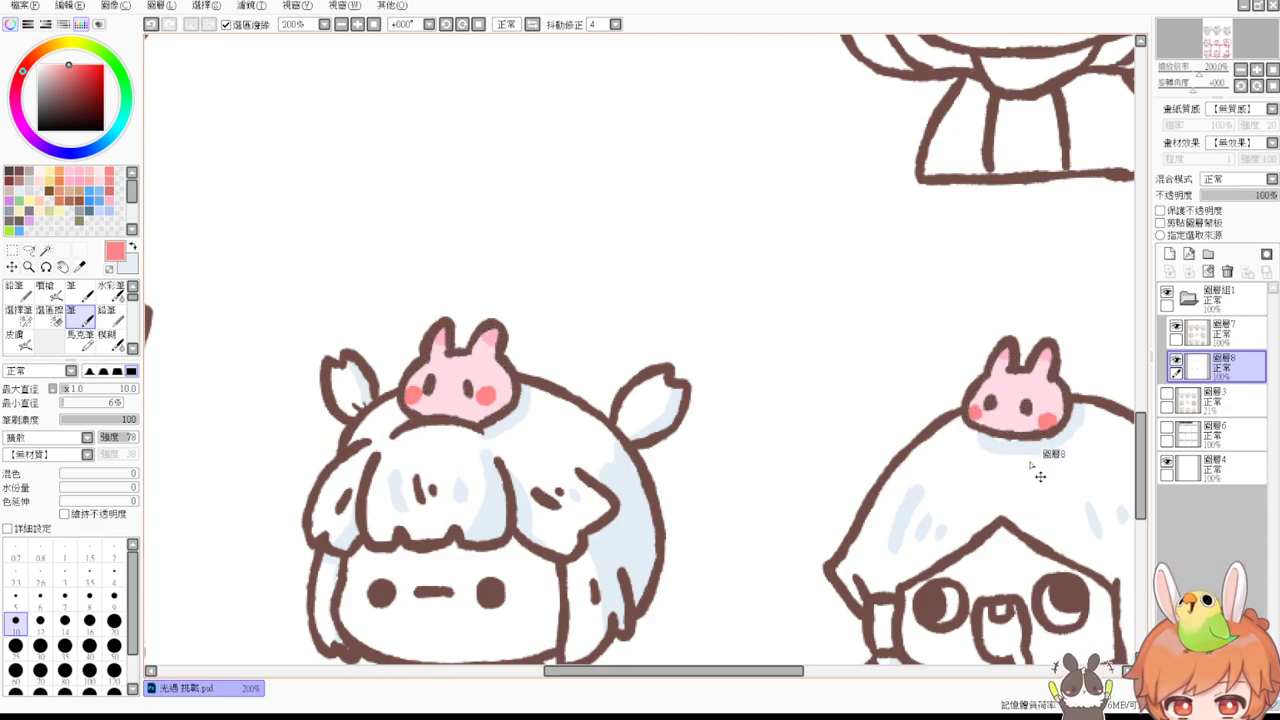
{"action": "left_click_drag", "start_coordinate": [658, 134], "coordinate": [711, 311]}
{"action": "left_click_drag", "start_coordinate": [683, 157], "coordinate": [739, 469]}
{"action": "left_click_drag", "start_coordinate": [598, 297], "coordinate": [751, 317]}
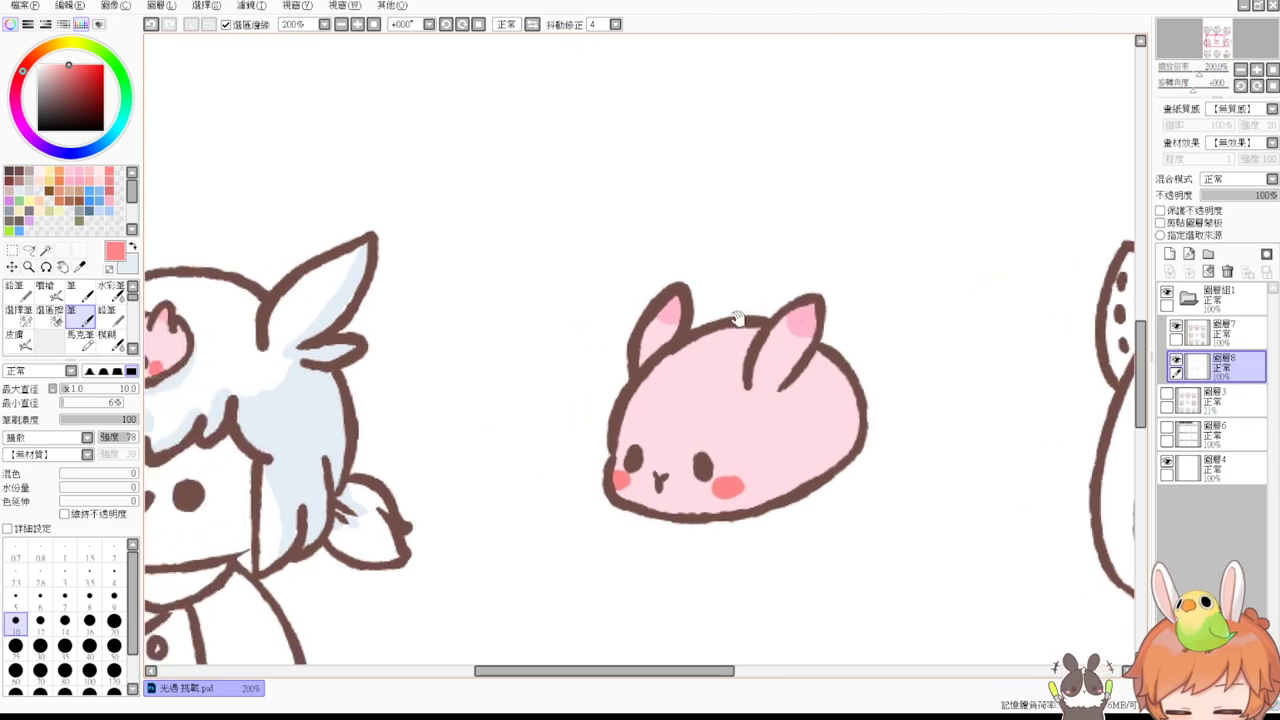
{"action": "left_click_drag", "start_coordinate": [627, 351], "coordinate": [921, 296]}
{"action": "left_click", "coordinate": [45, 250]}
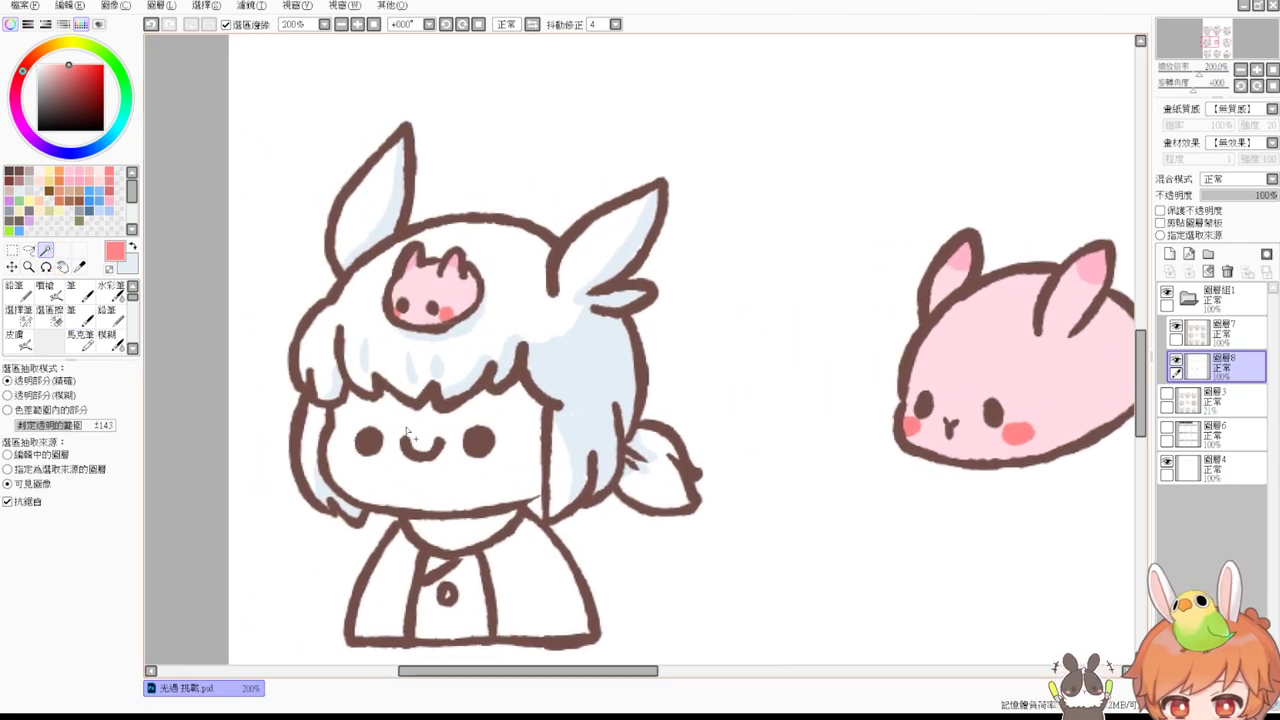
{"action": "left_click", "coordinate": [404, 424]}
{"action": "left_click_drag", "start_coordinate": [519, 222], "coordinate": [514, 91]}
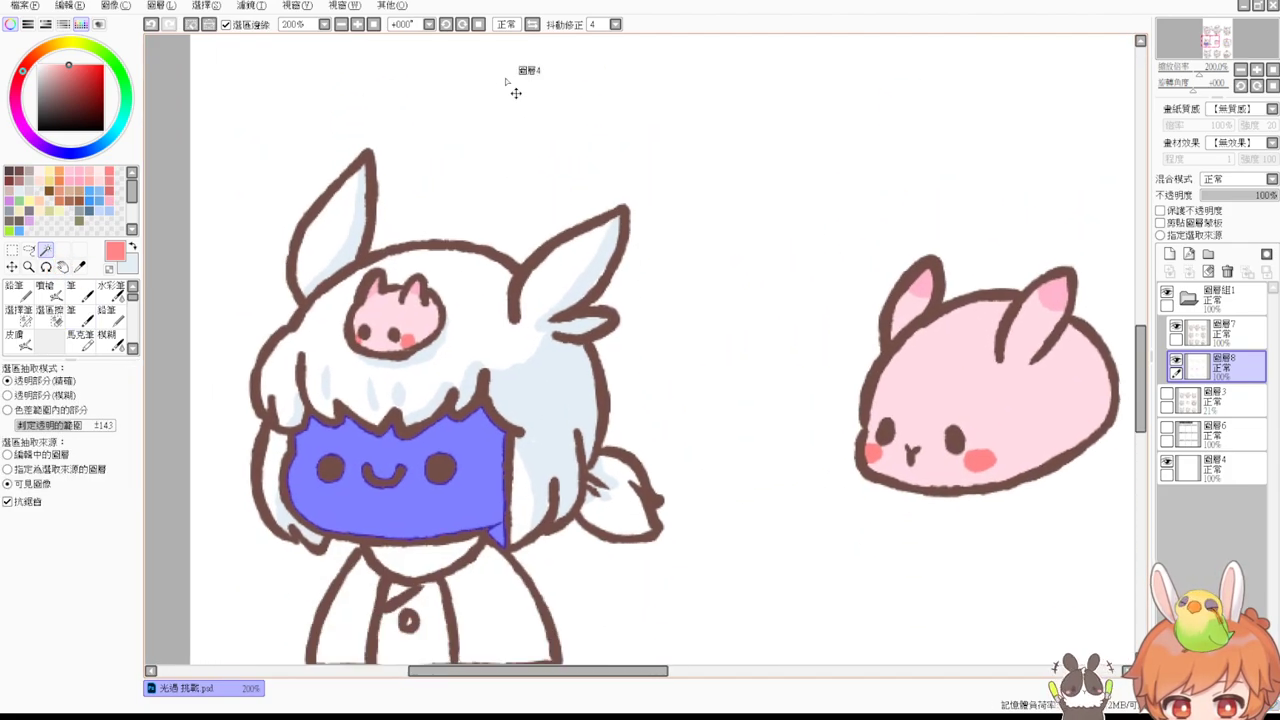
{"action": "key", "text": "ctrl+d"}
Step: Close the gap at the jaw corner of the middle-row left character with the selection pen and select that face
{"action": "left_click", "coordinate": [19, 313]}
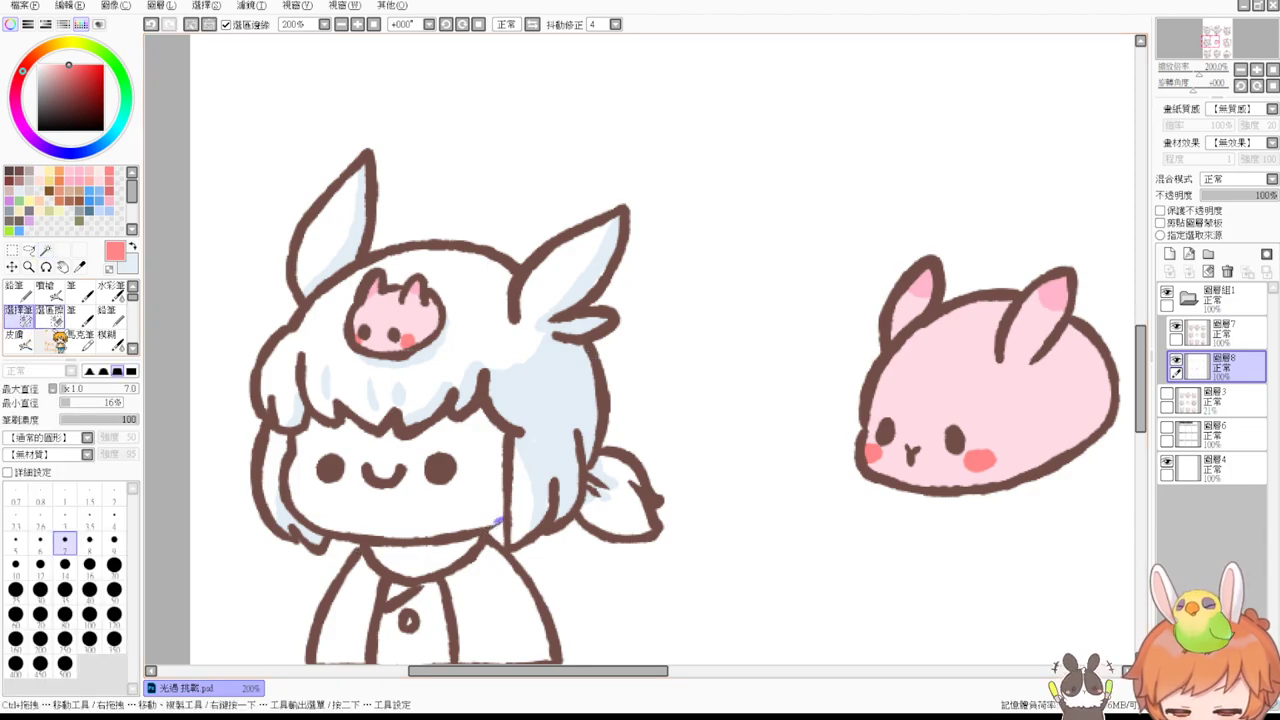
{"action": "left_click", "coordinate": [45, 249]}
{"action": "left_click", "coordinate": [451, 522]}
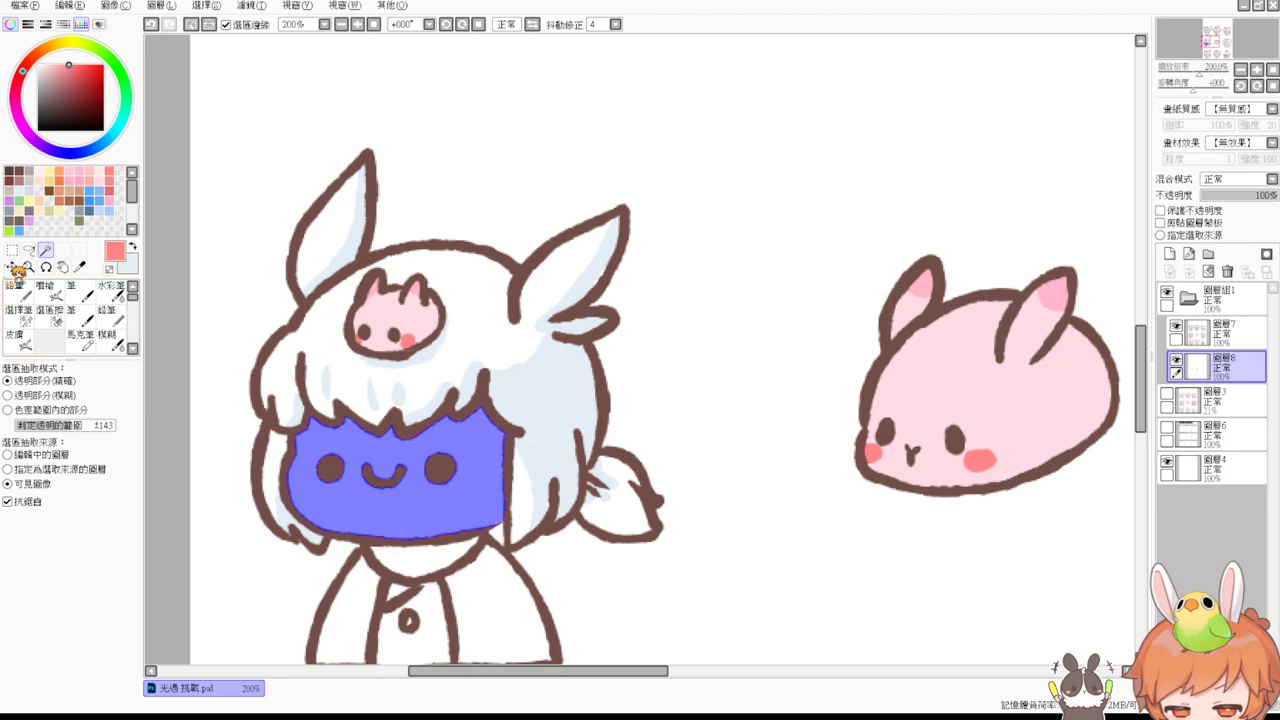
{"action": "left_click", "coordinate": [25, 318]}
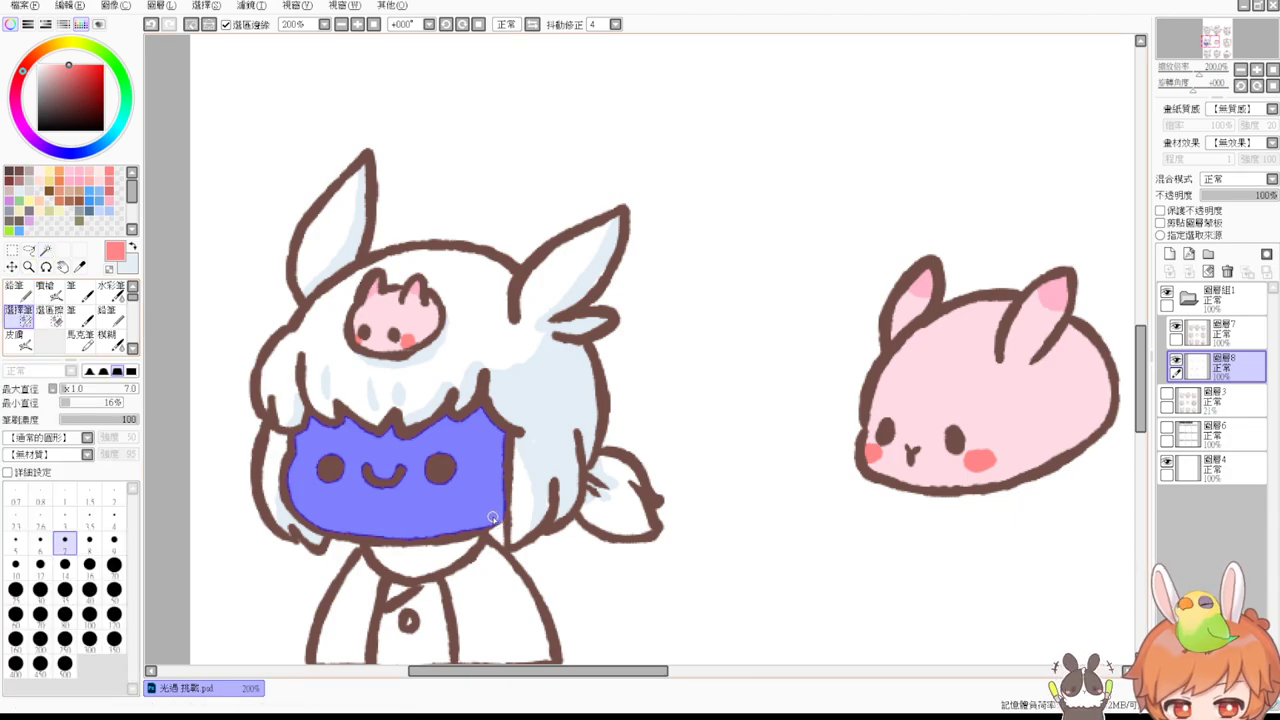
{"action": "left_click_drag", "start_coordinate": [532, 387], "coordinate": [499, 541]}
Step: Add the faces of the three top-row characters to the selection with the Magic Wand
{"action": "left_click_drag", "start_coordinate": [488, 296], "coordinate": [482, 602]}
{"action": "left_click", "coordinate": [45, 249]}
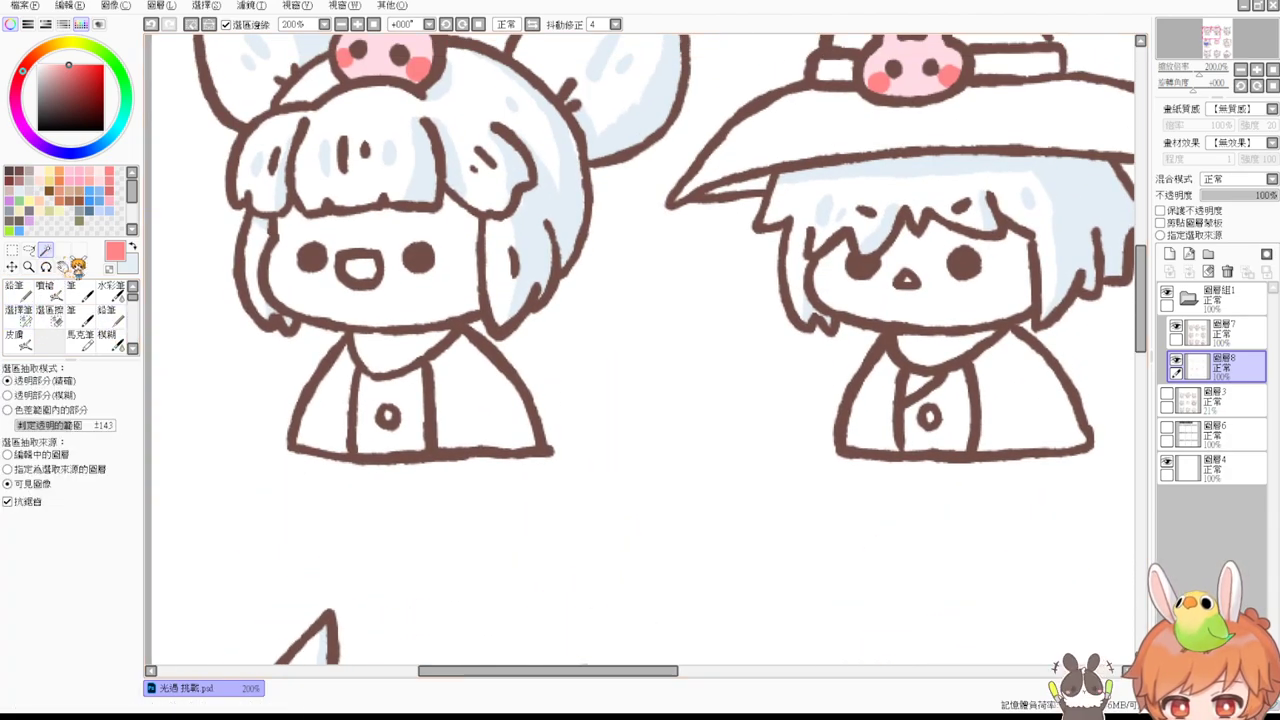
{"action": "left_click", "coordinate": [405, 292]}
{"action": "left_click", "coordinate": [930, 258]}
{"action": "left_click_drag", "start_coordinate": [930, 260], "coordinate": [668, 343]}
{"action": "left_click", "coordinate": [940, 415]}
Step: Add the faces of the three bottom-row characters to the selection and fill all selected faces with a pale skin tone
{"action": "left_click_drag", "start_coordinate": [1008, 443], "coordinate": [716, 138]}
{"action": "left_click_drag", "start_coordinate": [663, 533], "coordinate": [694, 190]}
{"action": "left_click_drag", "start_coordinate": [585, 605], "coordinate": [757, 191]}
{"action": "left_click_drag", "start_coordinate": [628, 472], "coordinate": [695, 199]}
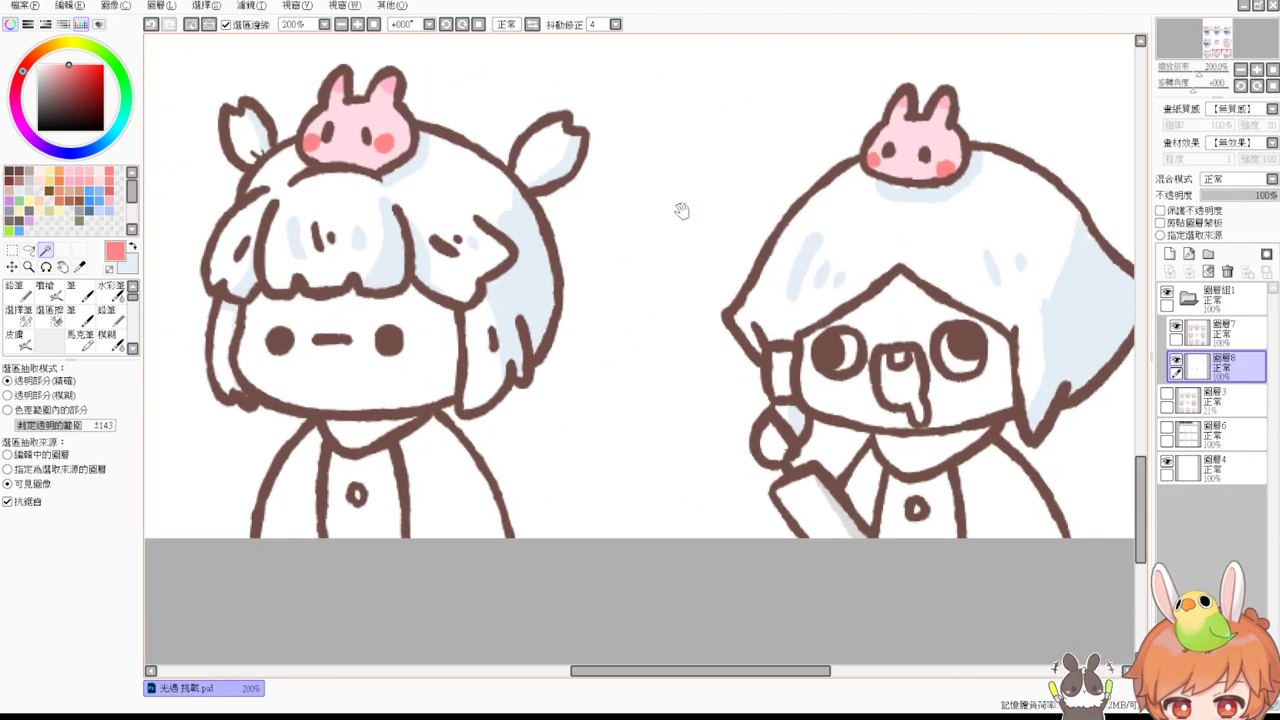
{"action": "left_click", "coordinate": [398, 371]}
{"action": "left_click", "coordinate": [861, 403]}
{"action": "left_click", "coordinate": [913, 341]}
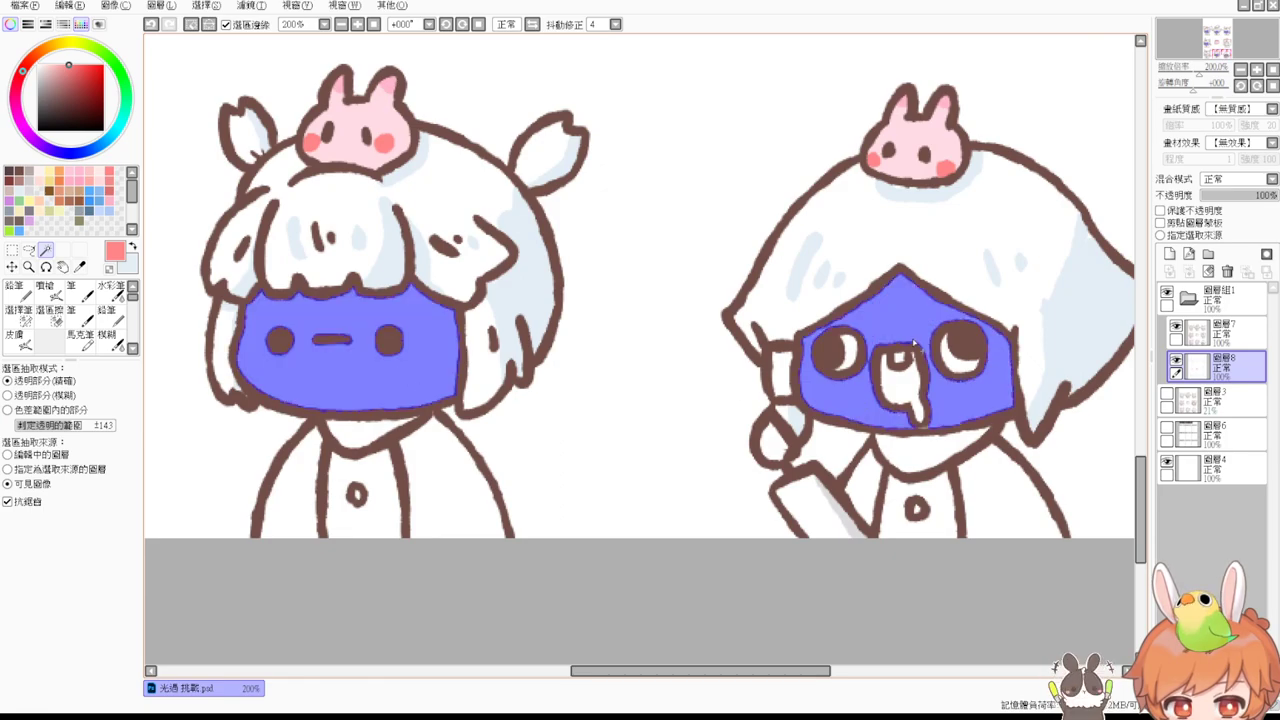
{"action": "scroll", "coordinate": [730, 415], "scroll_direction": "left", "scroll_amount": 5}
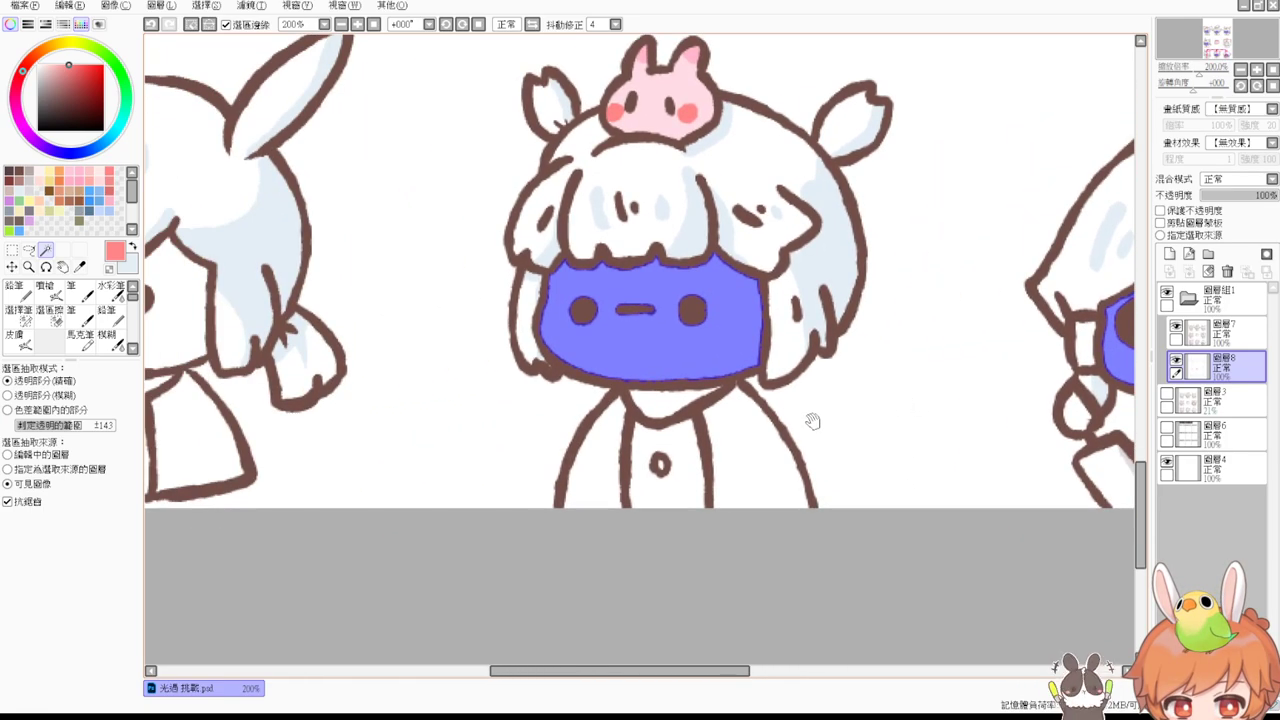
{"action": "left_click", "coordinate": [341, 345]}
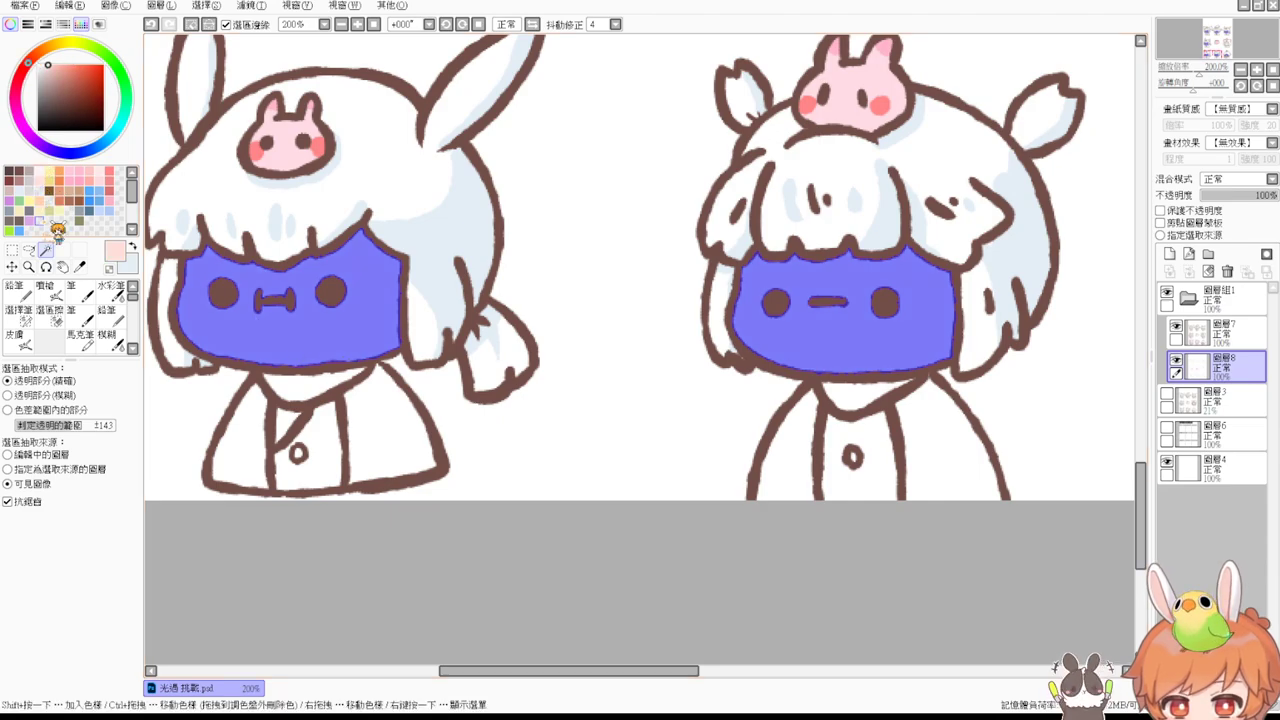
Step: Paint light peach shading under the fringe and along the face edge of the bottom-left and bottom-middle characters
{"action": "left_click", "coordinate": [81, 315]}
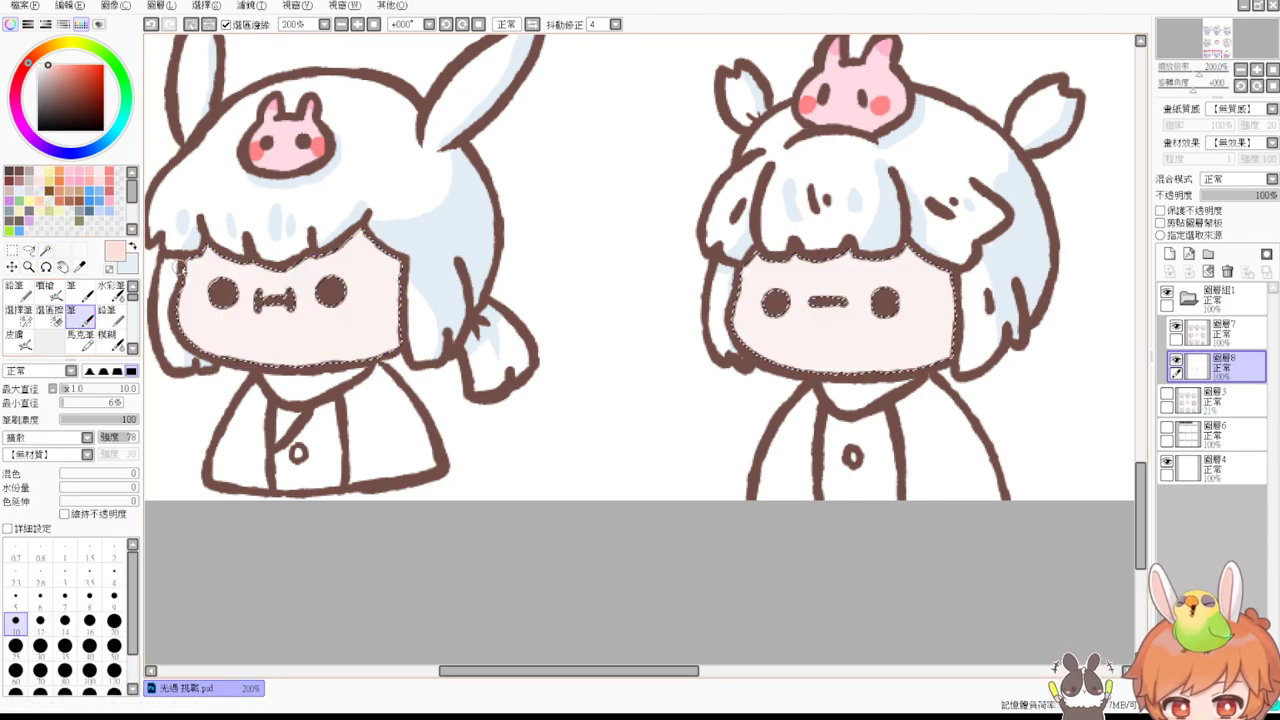
{"action": "mouse_move", "coordinate": [207, 242]}
{"action": "left_mouse_down"}
{"action": "mouse_move", "coordinate": [245, 268]}
{"action": "mouse_move", "coordinate": [331, 264]}
{"action": "left_mouse_up"}
{"action": "key", "text": "ctrl+z"}
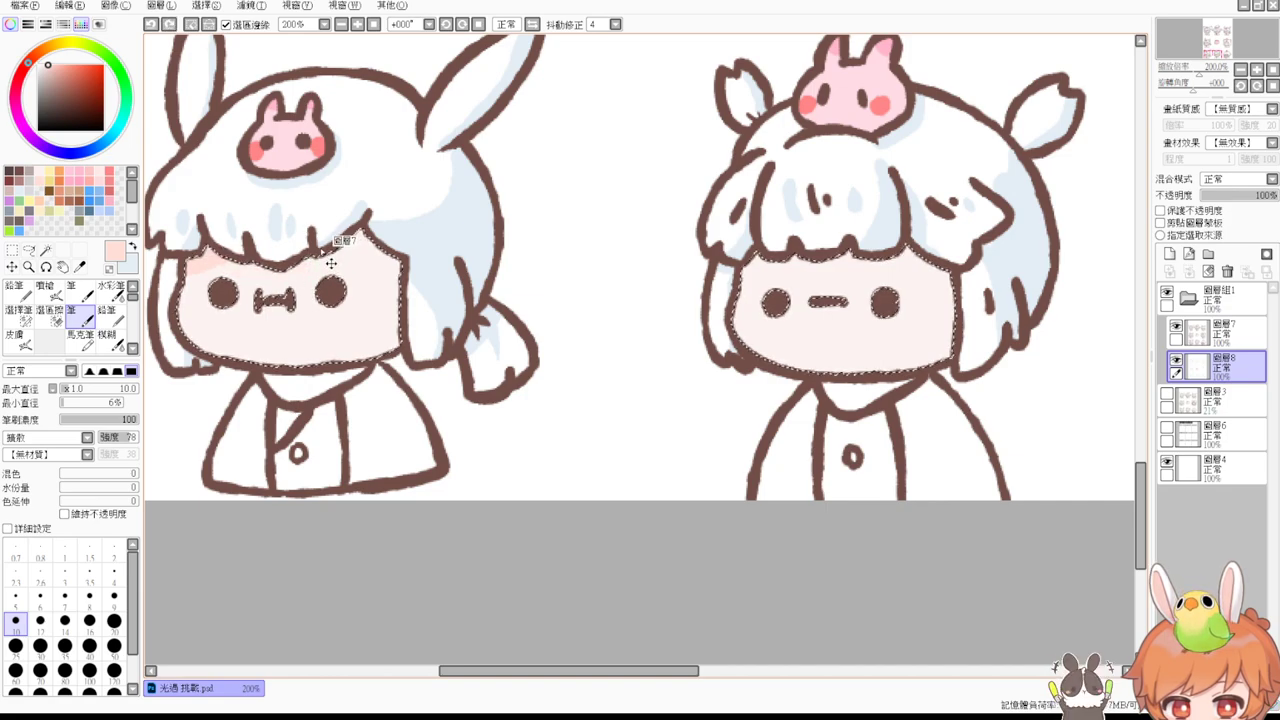
{"action": "mouse_move", "coordinate": [364, 256]}
{"action": "left_mouse_down"}
{"action": "mouse_move", "coordinate": [410, 283]}
{"action": "mouse_move", "coordinate": [374, 243]}
{"action": "mouse_move", "coordinate": [383, 328]}
{"action": "left_mouse_up"}
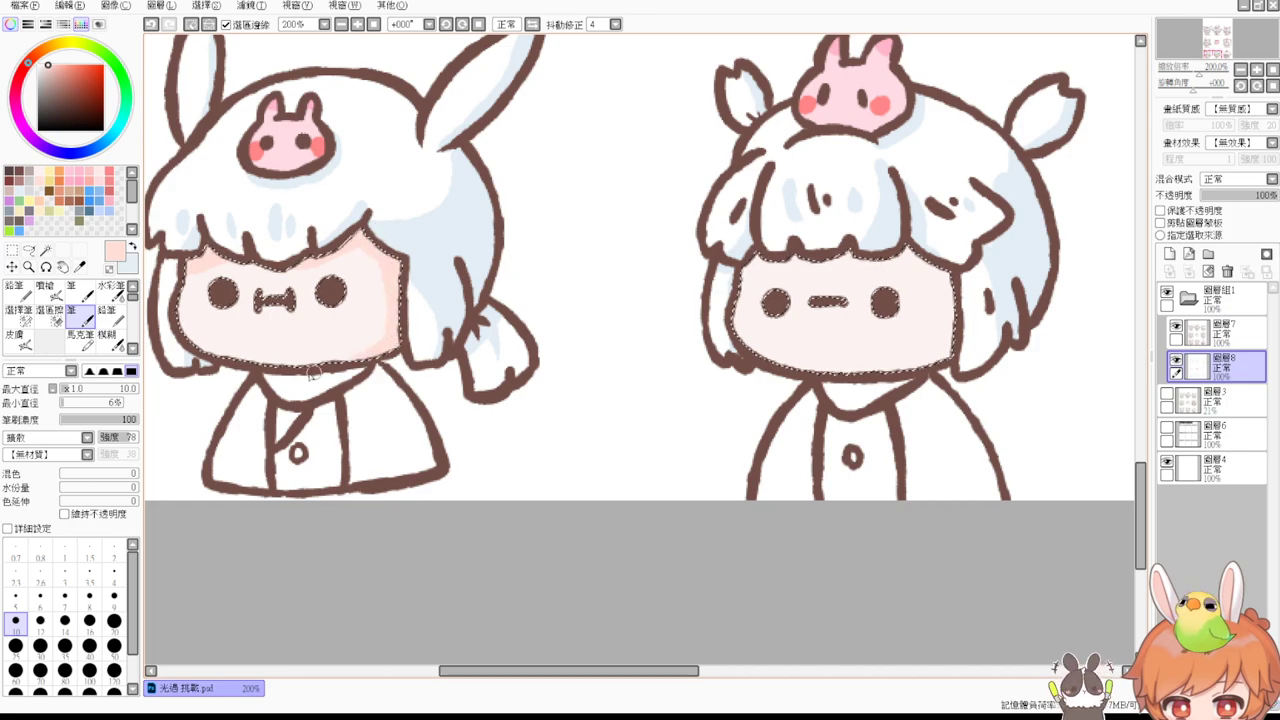
{"action": "mouse_move", "coordinate": [776, 258]}
{"action": "left_mouse_down"}
{"action": "mouse_move", "coordinate": [879, 252]}
{"action": "mouse_move", "coordinate": [869, 236]}
{"action": "mouse_move", "coordinate": [861, 262]}
{"action": "mouse_move", "coordinate": [921, 248]}
{"action": "mouse_move", "coordinate": [906, 256]}
{"action": "mouse_move", "coordinate": [971, 285]}
{"action": "mouse_move", "coordinate": [945, 309]}
{"action": "mouse_move", "coordinate": [939, 272]}
{"action": "mouse_move", "coordinate": [914, 360]}
{"action": "left_mouse_up"}
Step: Paint light peach shading under the fringe and along the face edge of the middle-row left and top-left characters
{"action": "scroll", "coordinate": [913, 360], "scroll_direction": "up", "scroll_amount": 10}
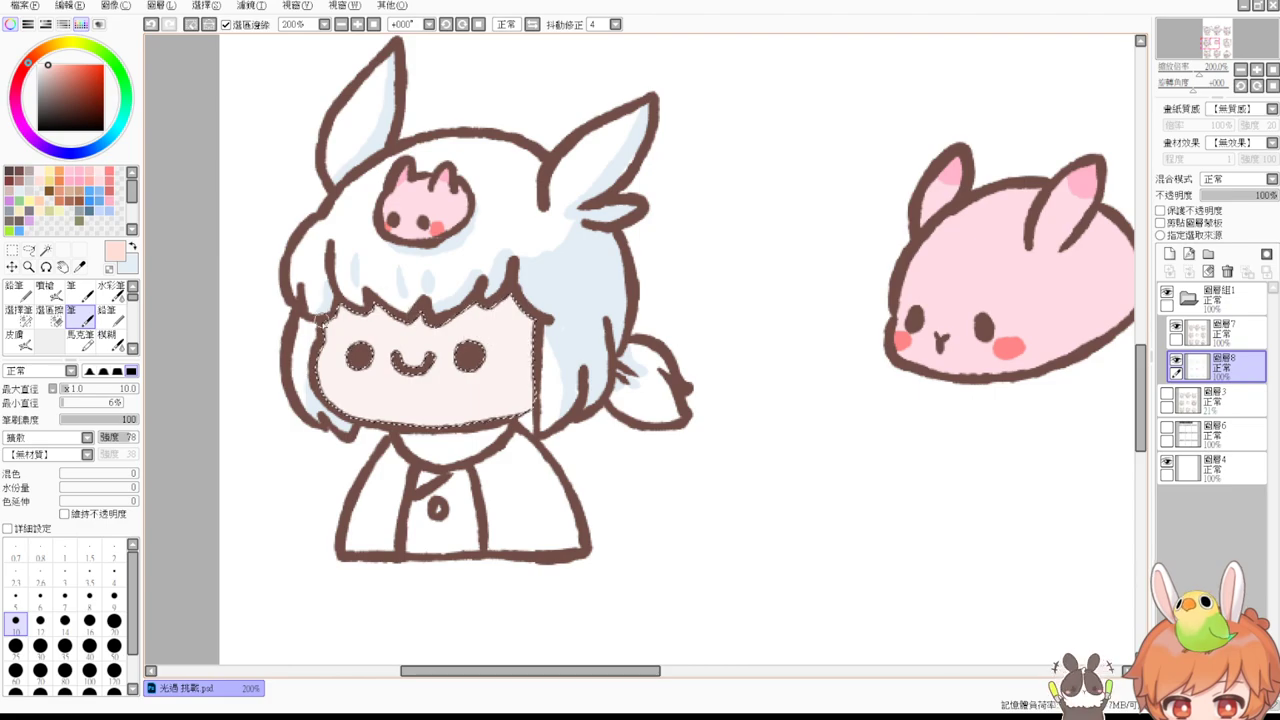
{"action": "mouse_move", "coordinate": [410, 318]}
{"action": "left_mouse_down"}
{"action": "mouse_move", "coordinate": [453, 314]}
{"action": "mouse_move", "coordinate": [450, 332]}
{"action": "mouse_move", "coordinate": [435, 324]}
{"action": "mouse_move", "coordinate": [523, 284]}
{"action": "mouse_move", "coordinate": [514, 327]}
{"action": "mouse_move", "coordinate": [505, 296]}
{"action": "mouse_move", "coordinate": [495, 421]}
{"action": "mouse_move", "coordinate": [520, 360]}
{"action": "left_mouse_up"}
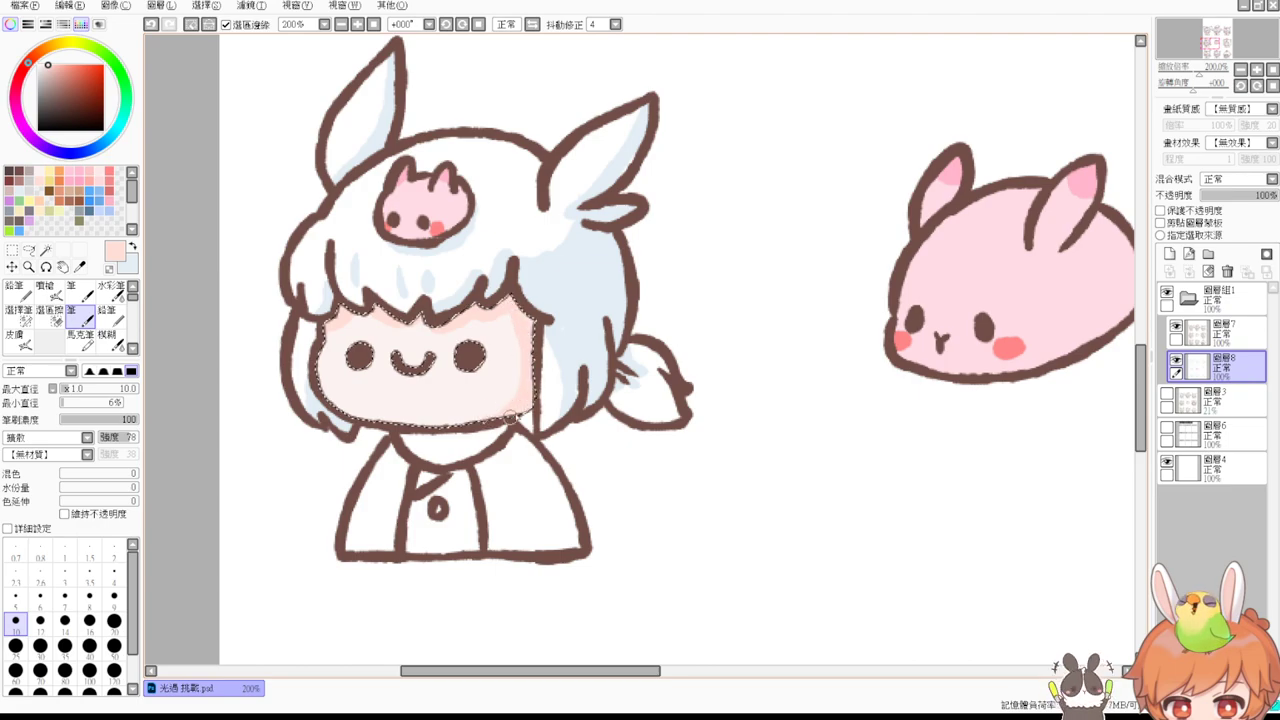
{"action": "scroll", "coordinate": [559, 281], "scroll_direction": "up", "scroll_amount": 10}
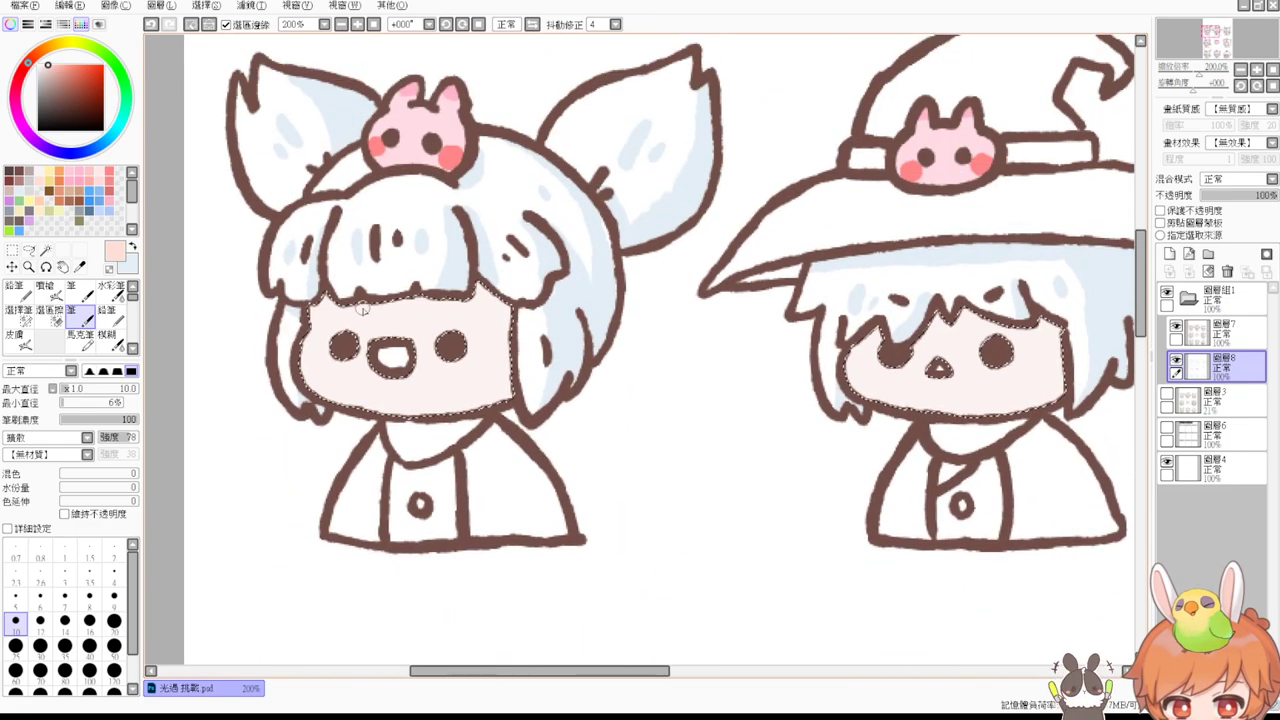
{"action": "mouse_move", "coordinate": [335, 300]}
{"action": "left_mouse_down"}
{"action": "mouse_move", "coordinate": [462, 297]}
{"action": "mouse_move", "coordinate": [451, 301]}
{"action": "mouse_move", "coordinate": [479, 271]}
{"action": "mouse_move", "coordinate": [491, 303]}
{"action": "mouse_move", "coordinate": [482, 288]}
{"action": "mouse_move", "coordinate": [522, 301]}
{"action": "mouse_move", "coordinate": [498, 301]}
{"action": "mouse_move", "coordinate": [508, 376]}
{"action": "mouse_move", "coordinate": [492, 399]}
{"action": "mouse_move", "coordinate": [509, 380]}
{"action": "mouse_move", "coordinate": [488, 408]}
{"action": "left_mouse_up"}
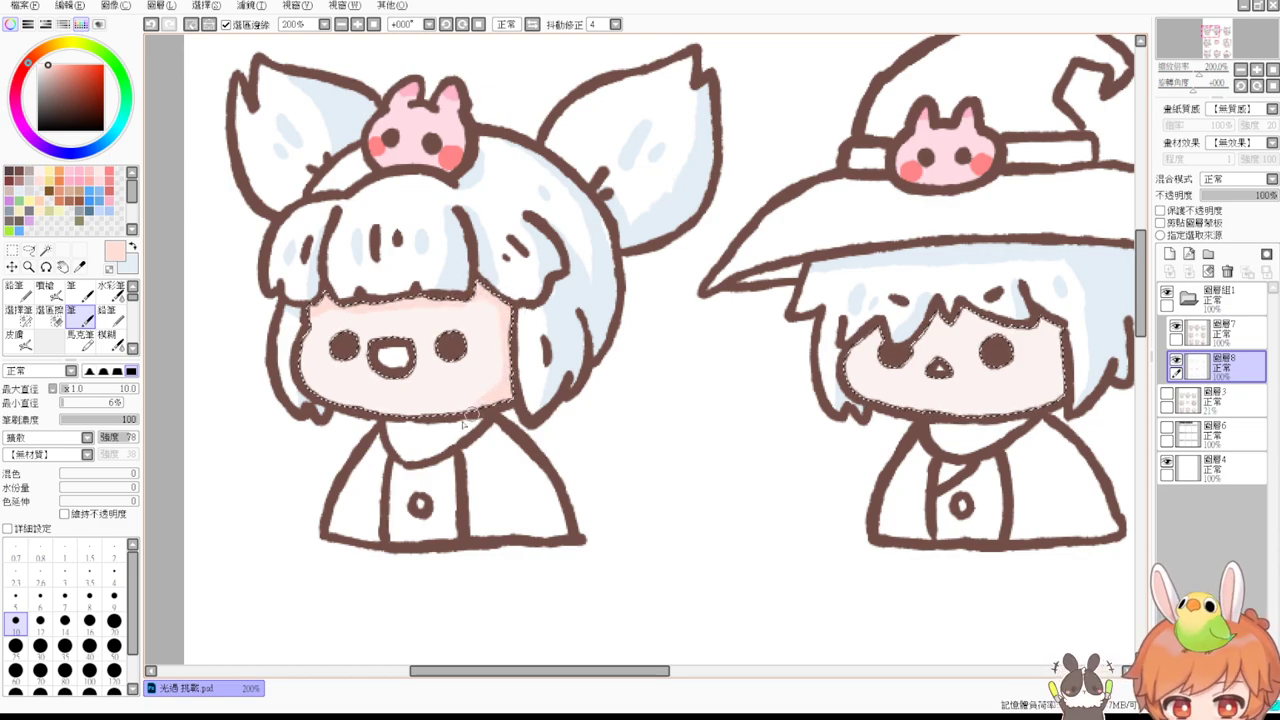
Step: Paint light peach shading under the hair and along the face edge of the witch-hat and top-right characters
{"action": "left_click_drag", "start_coordinate": [900, 322], "coordinate": [727, 377]}
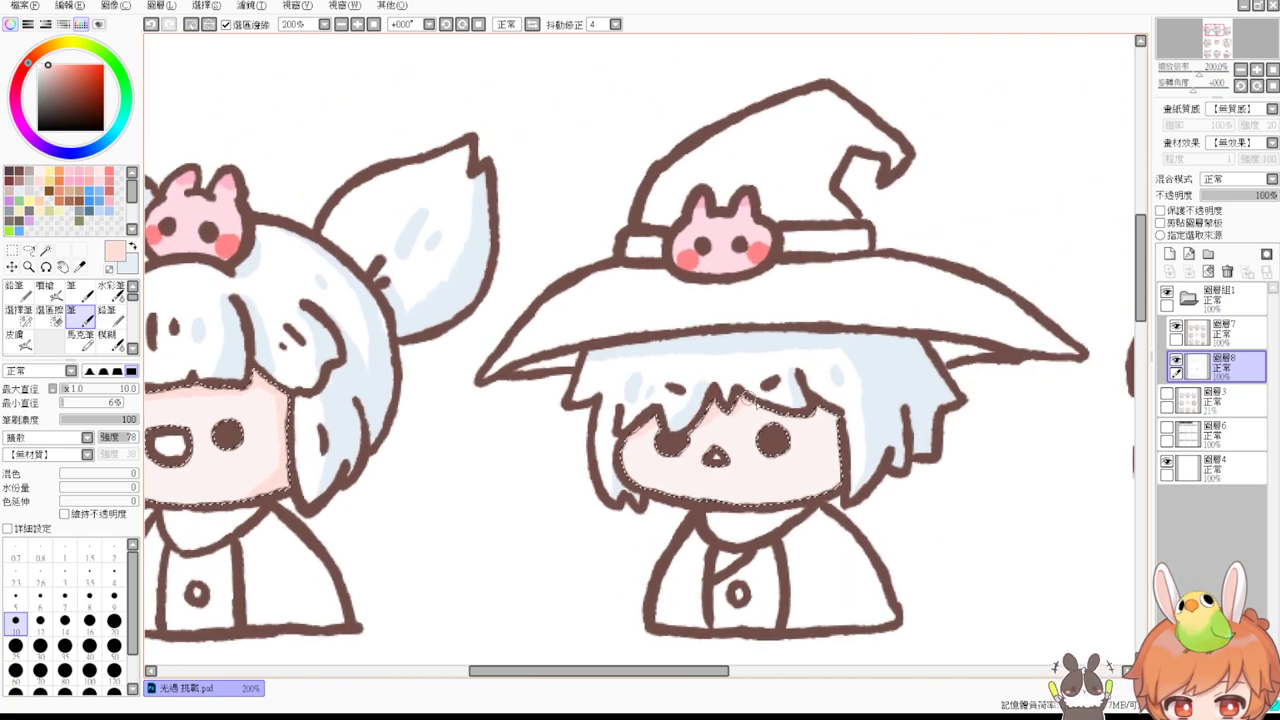
{"action": "mouse_move", "coordinate": [804, 398]}
{"action": "left_mouse_down"}
{"action": "mouse_move", "coordinate": [843, 407]}
{"action": "mouse_move", "coordinate": [822, 406]}
{"action": "mouse_move", "coordinate": [829, 484]}
{"action": "mouse_move", "coordinate": [837, 456]}
{"action": "mouse_move", "coordinate": [806, 498]}
{"action": "left_mouse_up"}
{"action": "left_click_drag", "start_coordinate": [851, 459], "coordinate": [745, 343]}
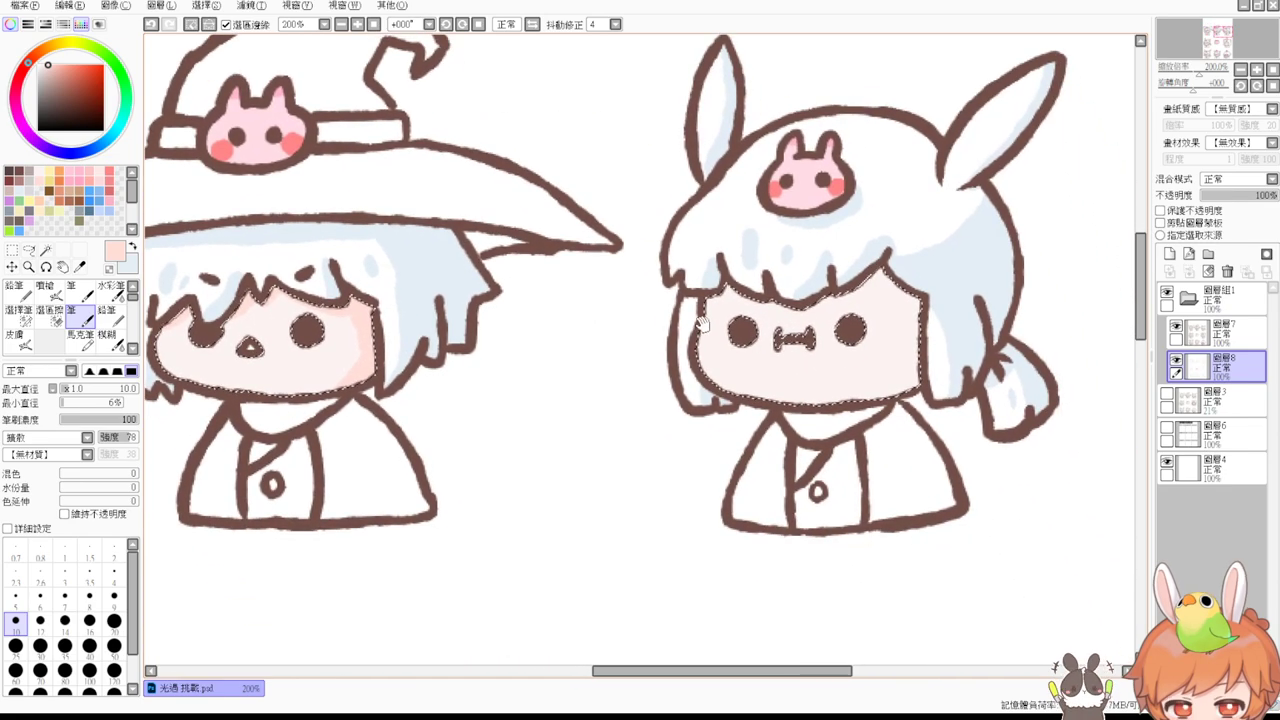
{"action": "mouse_move", "coordinate": [724, 286]}
{"action": "left_mouse_down"}
{"action": "mouse_move", "coordinate": [802, 286]}
{"action": "mouse_move", "coordinate": [797, 304]}
{"action": "mouse_move", "coordinate": [773, 294]}
{"action": "mouse_move", "coordinate": [805, 311]}
{"action": "mouse_move", "coordinate": [859, 271]}
{"action": "mouse_move", "coordinate": [827, 292]}
{"action": "mouse_move", "coordinate": [897, 268]}
{"action": "mouse_move", "coordinate": [872, 278]}
{"action": "mouse_move", "coordinate": [882, 265]}
{"action": "mouse_move", "coordinate": [910, 355]}
{"action": "mouse_move", "coordinate": [900, 371]}
{"action": "mouse_move", "coordinate": [905, 287]}
{"action": "mouse_move", "coordinate": [921, 338]}
{"action": "left_mouse_up"}
Step: Paint light peach shading under the hair and along the face edge of the bottom-right character
{"action": "mouse_move", "coordinate": [826, 446]}
{"action": "left_mouse_down"}
{"action": "mouse_move", "coordinate": [808, 374]}
{"action": "mouse_move", "coordinate": [798, 160]}
{"action": "left_mouse_up"}
{"action": "mouse_move", "coordinate": [836, 446]}
{"action": "left_mouse_down"}
{"action": "mouse_move", "coordinate": [824, 342]}
{"action": "mouse_move", "coordinate": [834, 155]}
{"action": "left_mouse_up"}
{"action": "left_click_drag", "start_coordinate": [810, 434], "coordinate": [824, 160]}
{"action": "left_click_drag", "start_coordinate": [812, 440], "coordinate": [832, 160]}
{"action": "left_click_drag", "start_coordinate": [808, 417], "coordinate": [820, 220]}
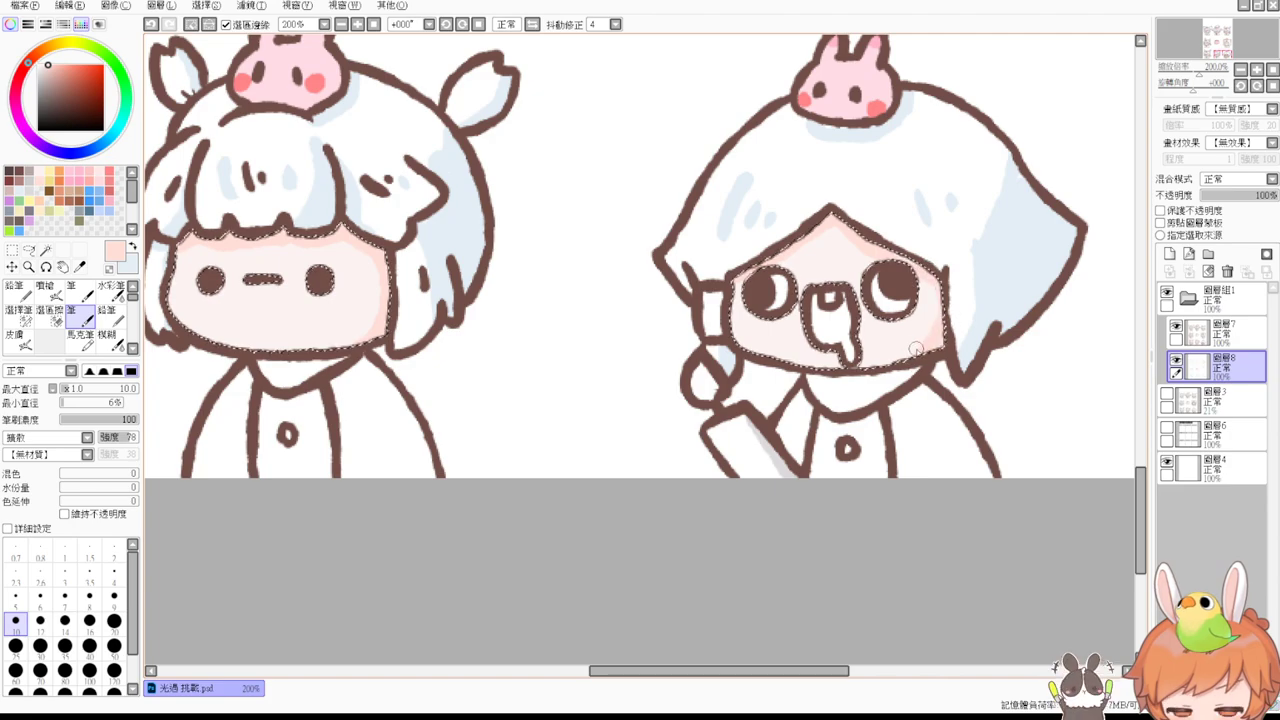
Step: Paint pink blush cheeks on the faces of the bottom-left and bottom-middle characters with a size 9 brush
{"action": "left_click_drag", "start_coordinate": [273, 291], "coordinate": [665, 316]}
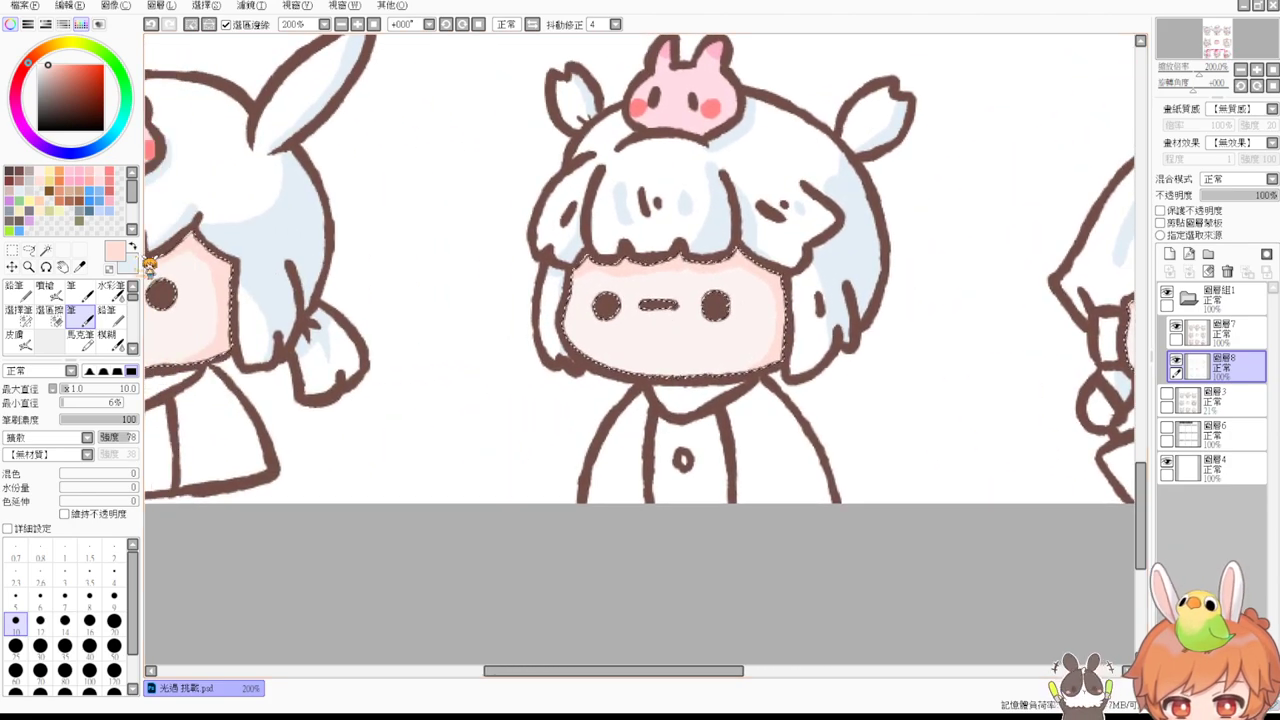
{"action": "left_click", "coordinate": [109, 198]}
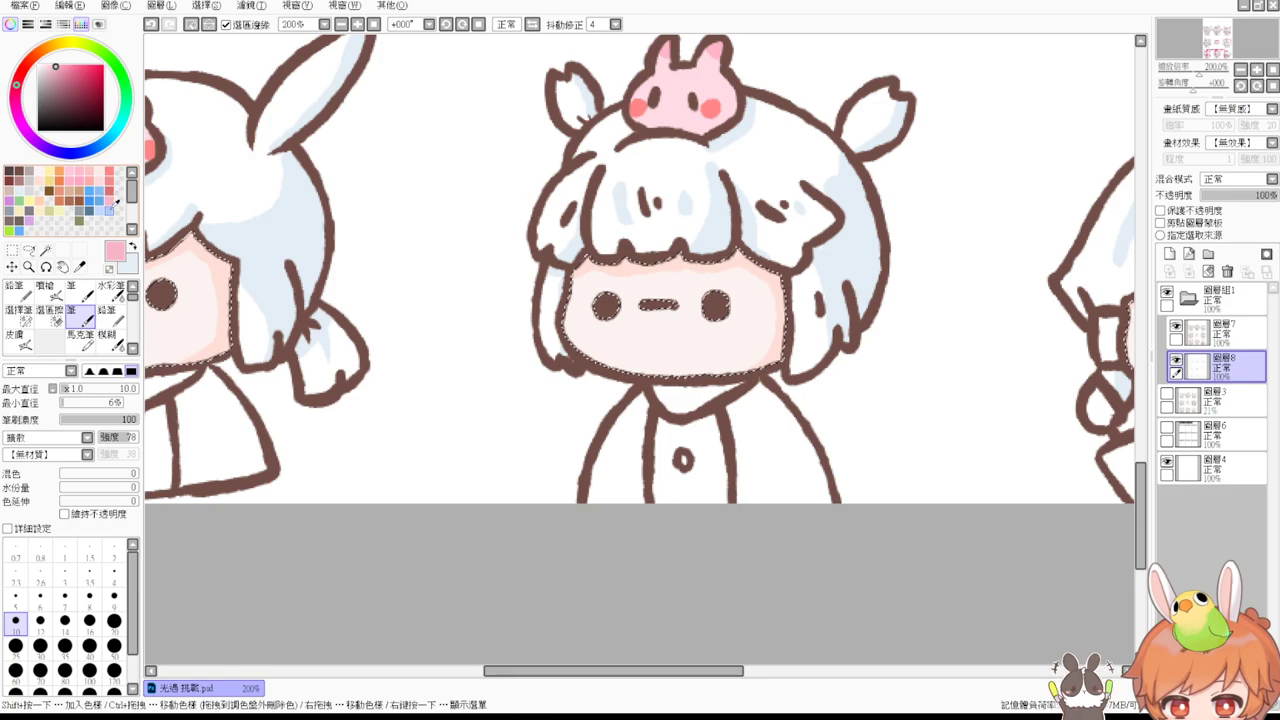
{"action": "left_click_drag", "start_coordinate": [277, 270], "coordinate": [451, 314]}
{"action": "mouse_move", "coordinate": [213, 363]}
{"action": "left_mouse_down"}
{"action": "mouse_move", "coordinate": [183, 367]}
{"action": "mouse_move", "coordinate": [206, 370]}
{"action": "left_mouse_up"}
{"action": "left_click_drag", "start_coordinate": [362, 368], "coordinate": [379, 369]}
{"action": "key", "text": "ctrl+z"}
{"action": "key", "text": "ctrl+z"}
{"action": "left_click_drag", "start_coordinate": [362, 369], "coordinate": [385, 373]}
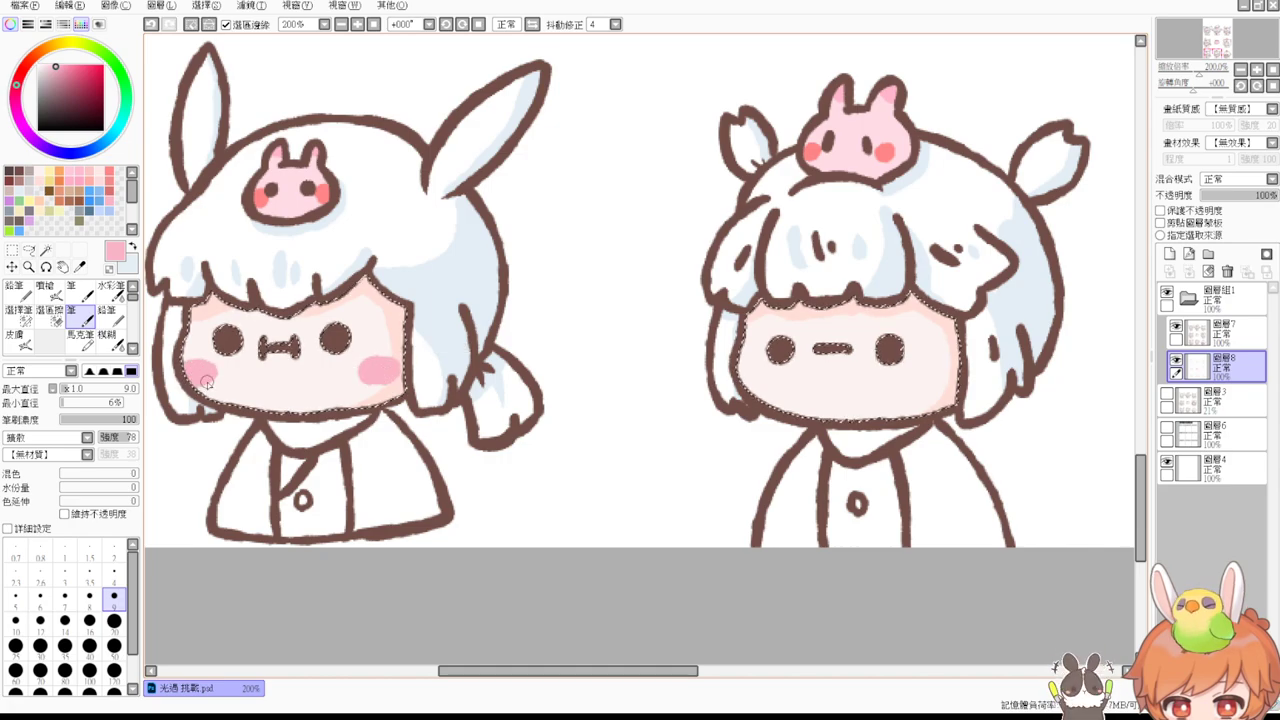
{"action": "left_click_drag", "start_coordinate": [744, 374], "coordinate": [756, 377]}
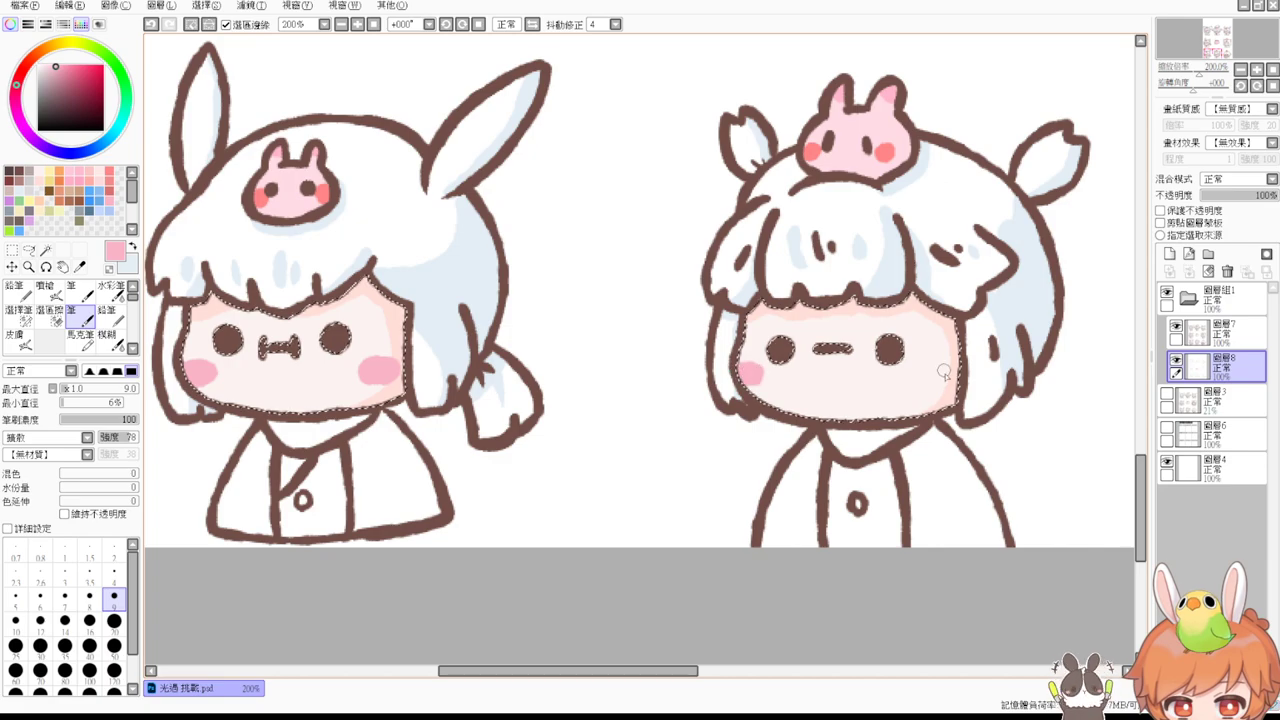
{"action": "left_click_drag", "start_coordinate": [923, 373], "coordinate": [933, 378]}
Step: Paint pink blush cheeks on the faces of the middle-row left and top-left characters
{"action": "left_click_drag", "start_coordinate": [658, 47], "coordinate": [936, 490]}
{"action": "left_click_drag", "start_coordinate": [452, 196], "coordinate": [469, 201]}
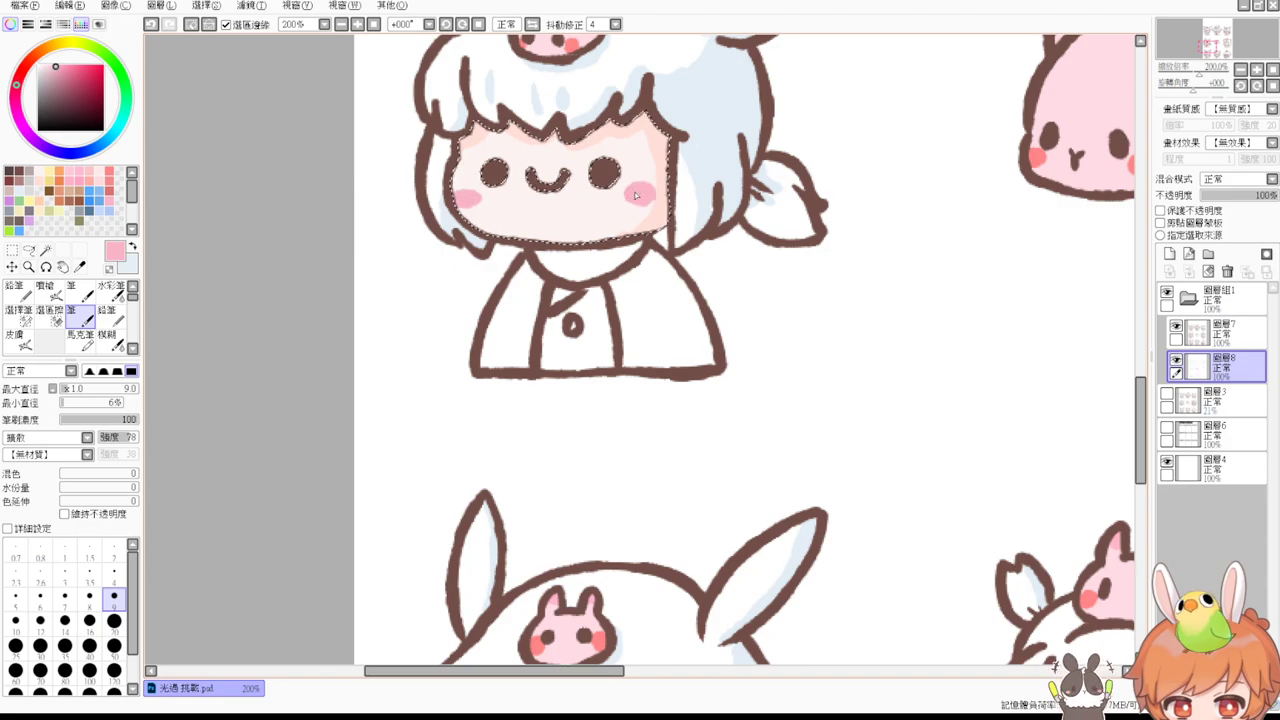
{"action": "scroll", "coordinate": [635, 193], "scroll_direction": "up", "scroll_amount": 6}
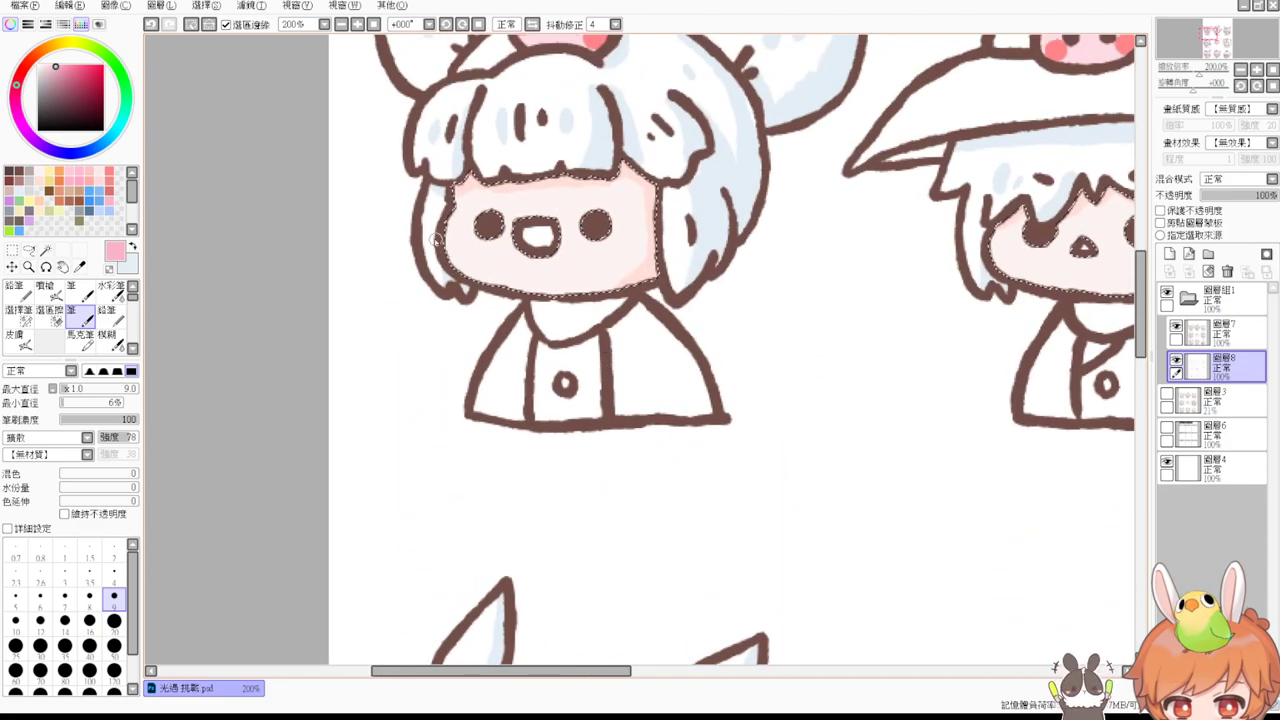
{"action": "left_click_drag", "start_coordinate": [614, 248], "coordinate": [640, 248]}
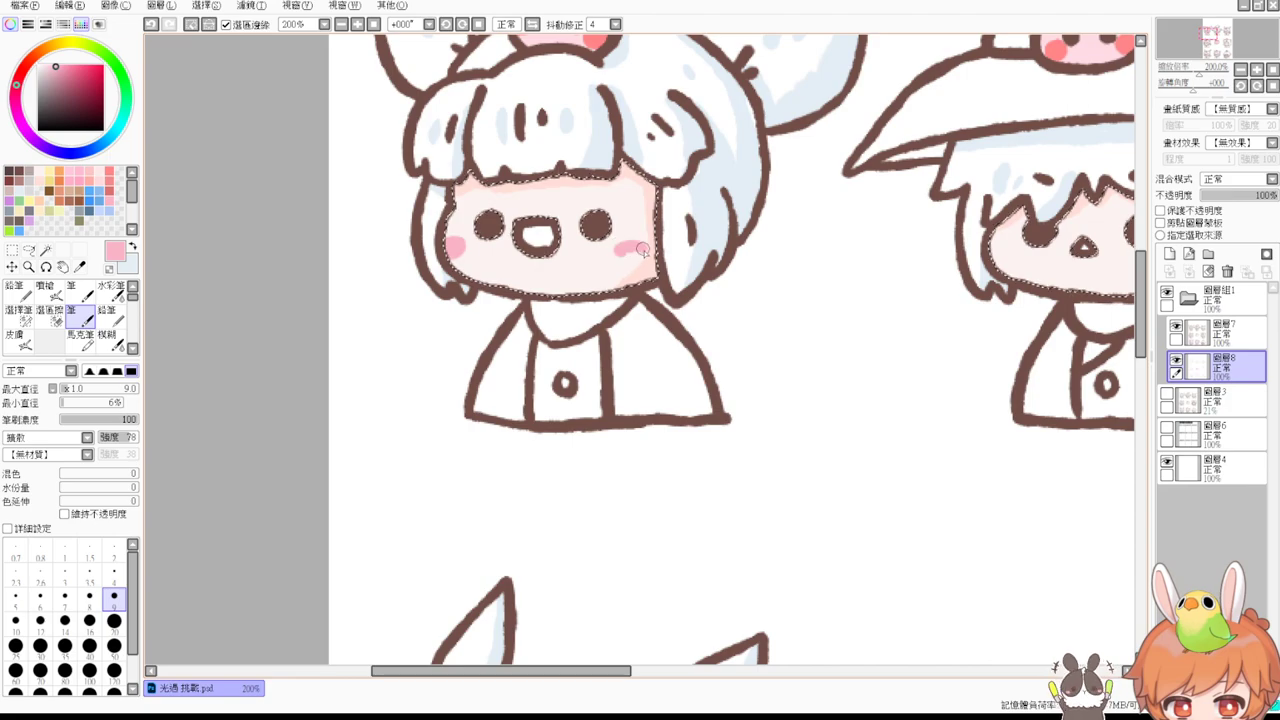
Step: Paint pink blush cheeks on the faces of the witch-hat and top-right characters
{"action": "left_click_drag", "start_coordinate": [958, 287], "coordinate": [616, 338]}
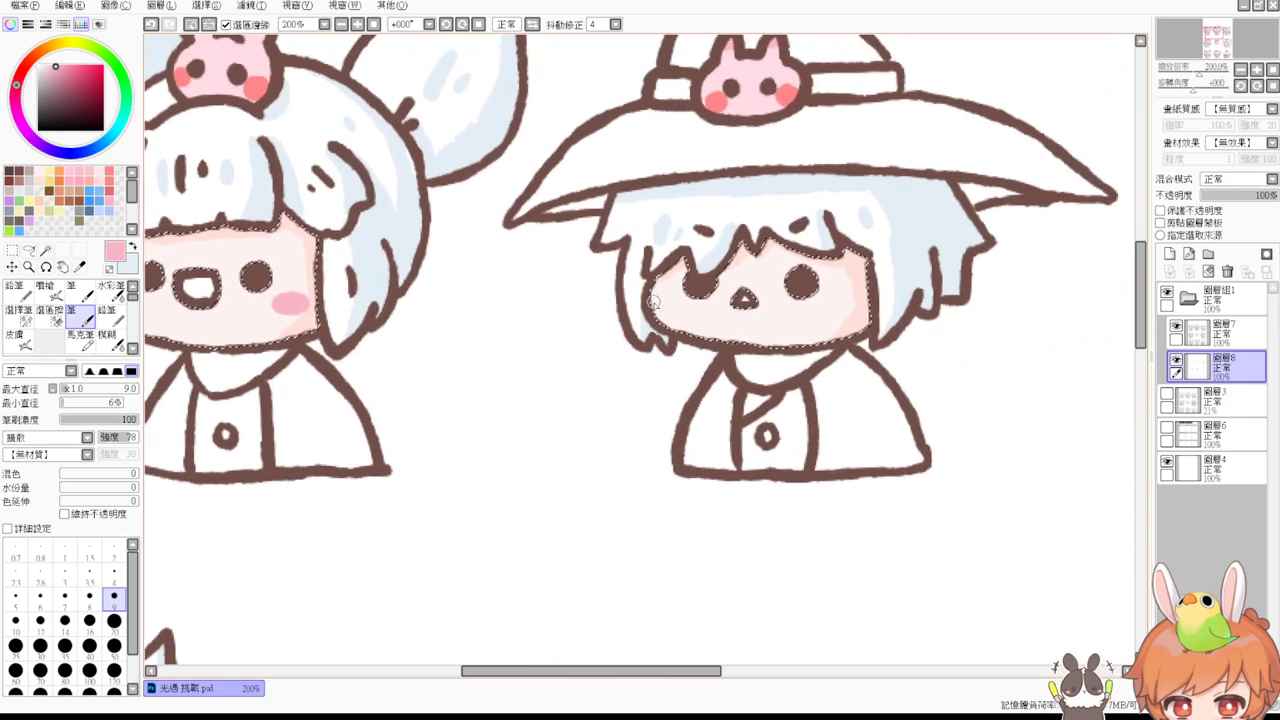
{"action": "left_click_drag", "start_coordinate": [660, 302], "coordinate": [672, 300]}
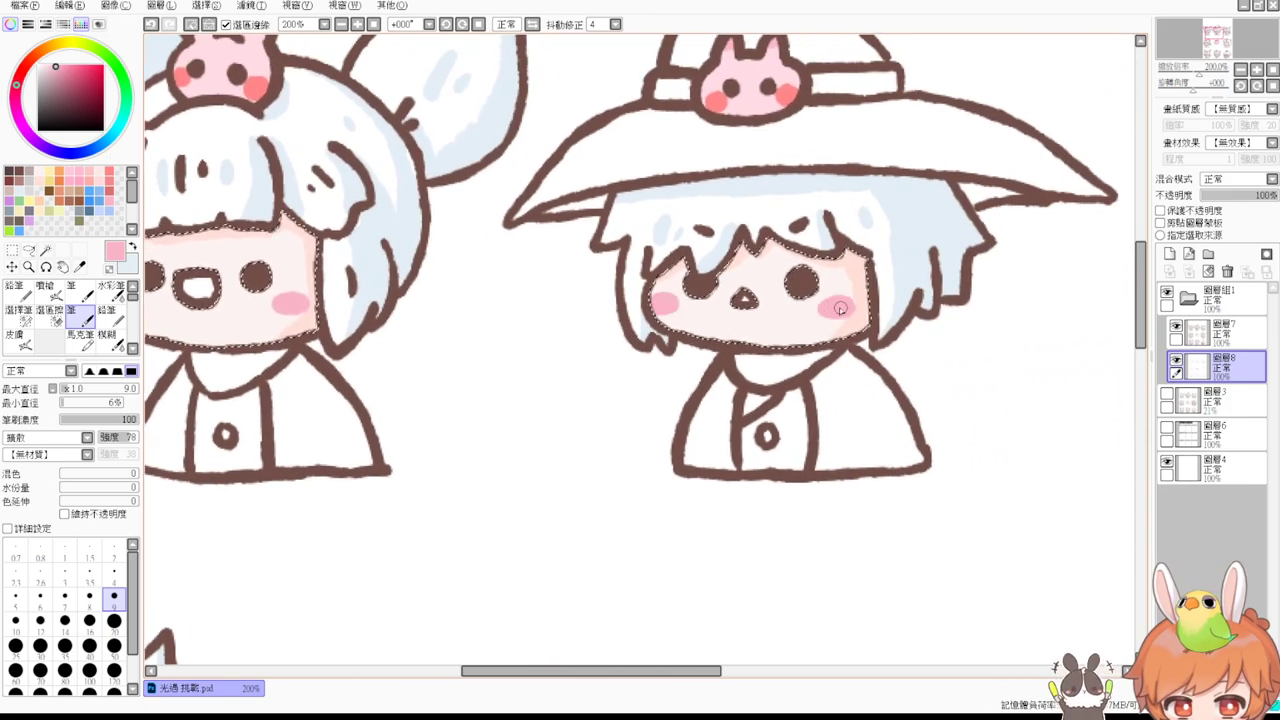
{"action": "scroll", "coordinate": [841, 309], "scroll_direction": "right", "scroll_amount": 8}
{"action": "left_click_drag", "start_coordinate": [679, 372], "coordinate": [681, 377]}
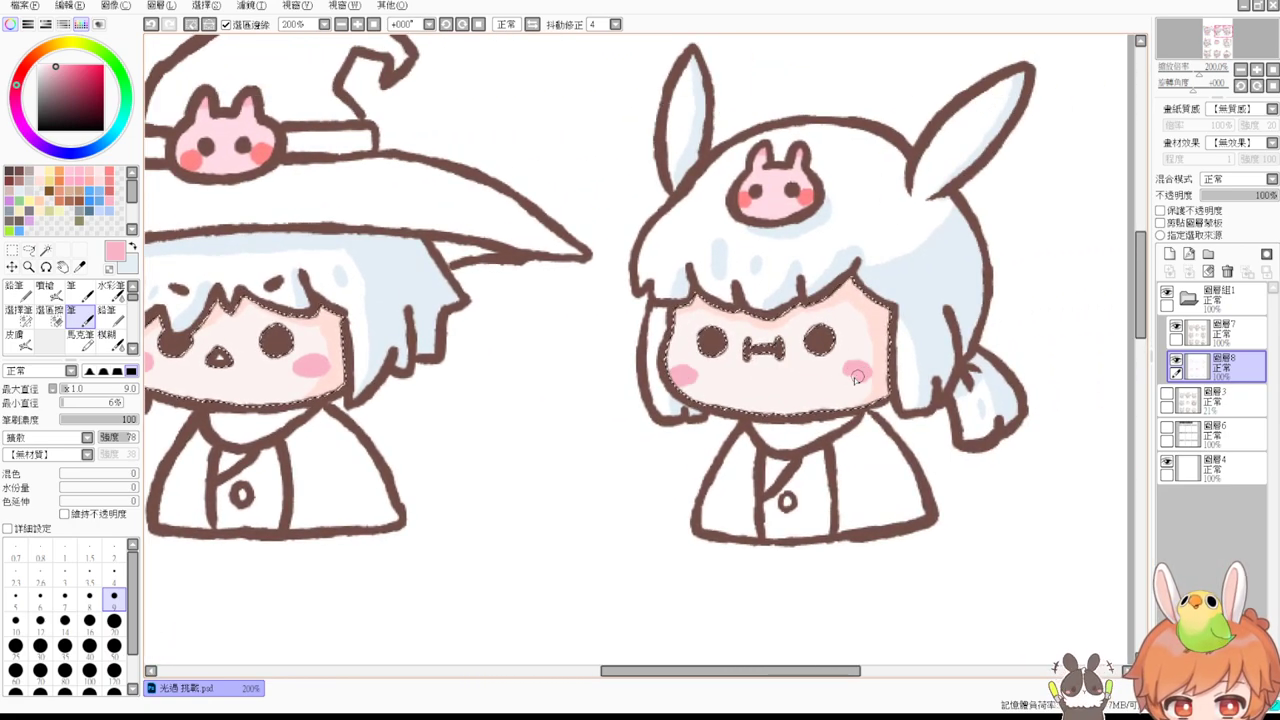
Step: Paint solid coral-red cheeks on the bottom-right character's face with the size 9 brush
{"action": "scroll", "coordinate": [820, 366], "scroll_direction": "right", "scroll_amount": 5}
{"action": "scroll", "coordinate": [814, 457], "scroll_direction": "down", "scroll_amount": 9}
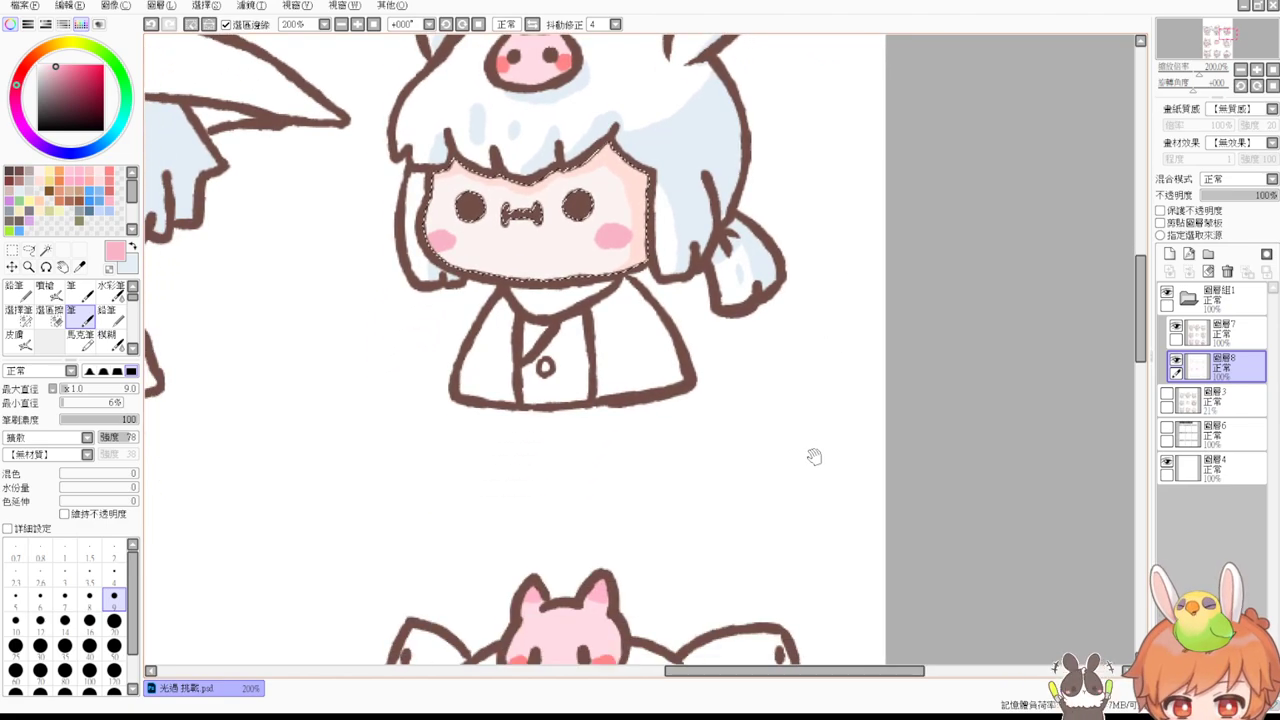
{"action": "scroll", "coordinate": [797, 260], "scroll_direction": "down", "scroll_amount": 10}
{"action": "scroll", "coordinate": [800, 363], "scroll_direction": "left", "scroll_amount": 2}
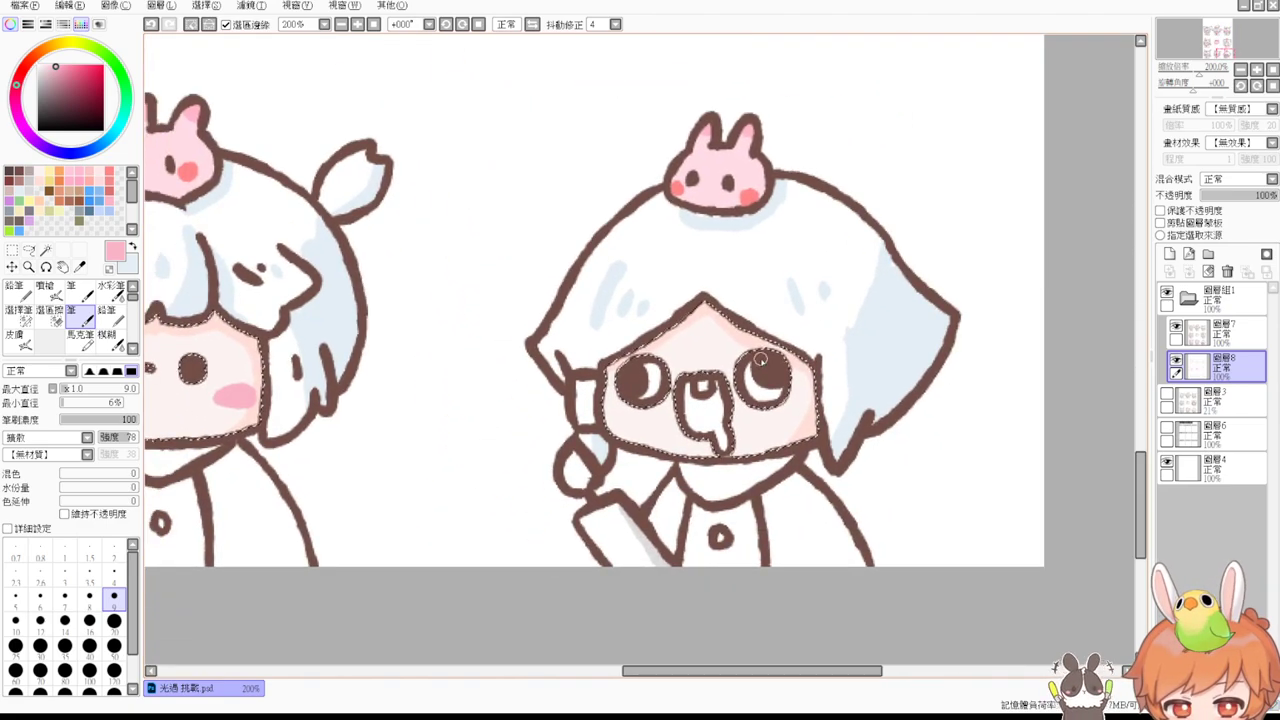
{"action": "left_click", "coordinate": [111, 172]}
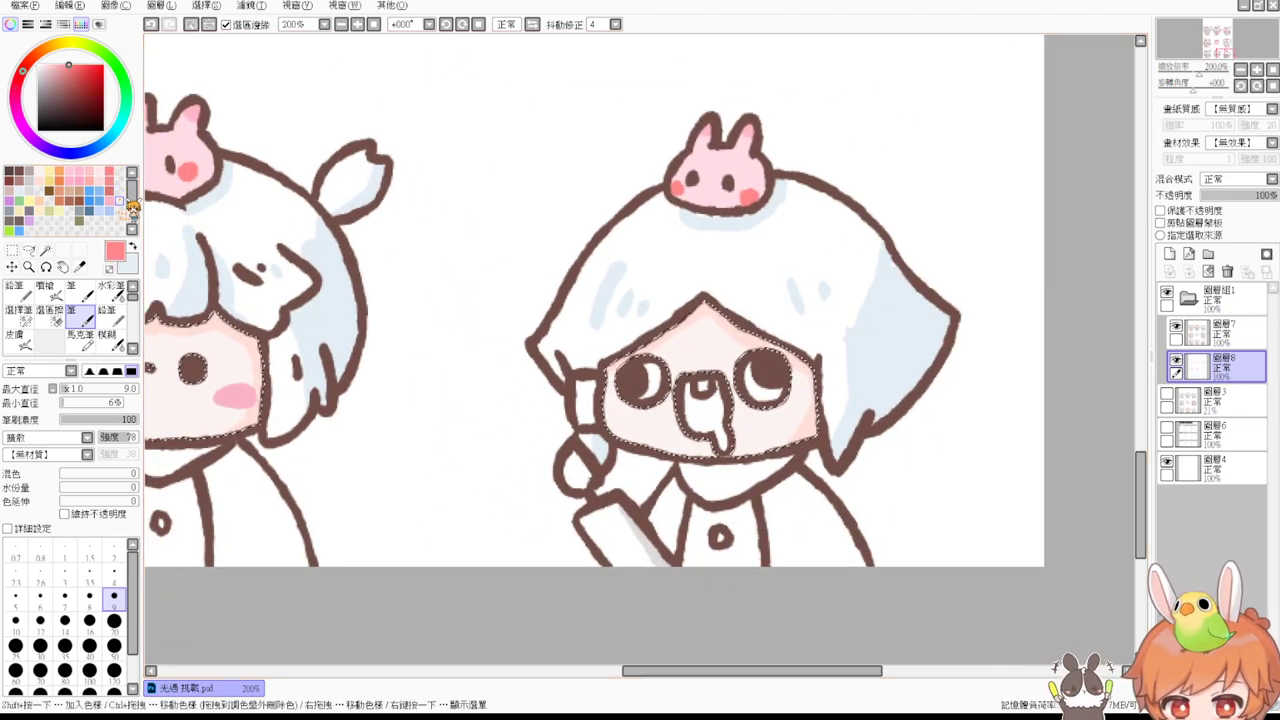
{"action": "mouse_move", "coordinate": [229, 391]}
{"action": "left_mouse_down"}
{"action": "mouse_move", "coordinate": [224, 402]}
{"action": "mouse_move", "coordinate": [242, 405]}
{"action": "left_mouse_up"}
{"action": "key", "text": "ctrl+z"}
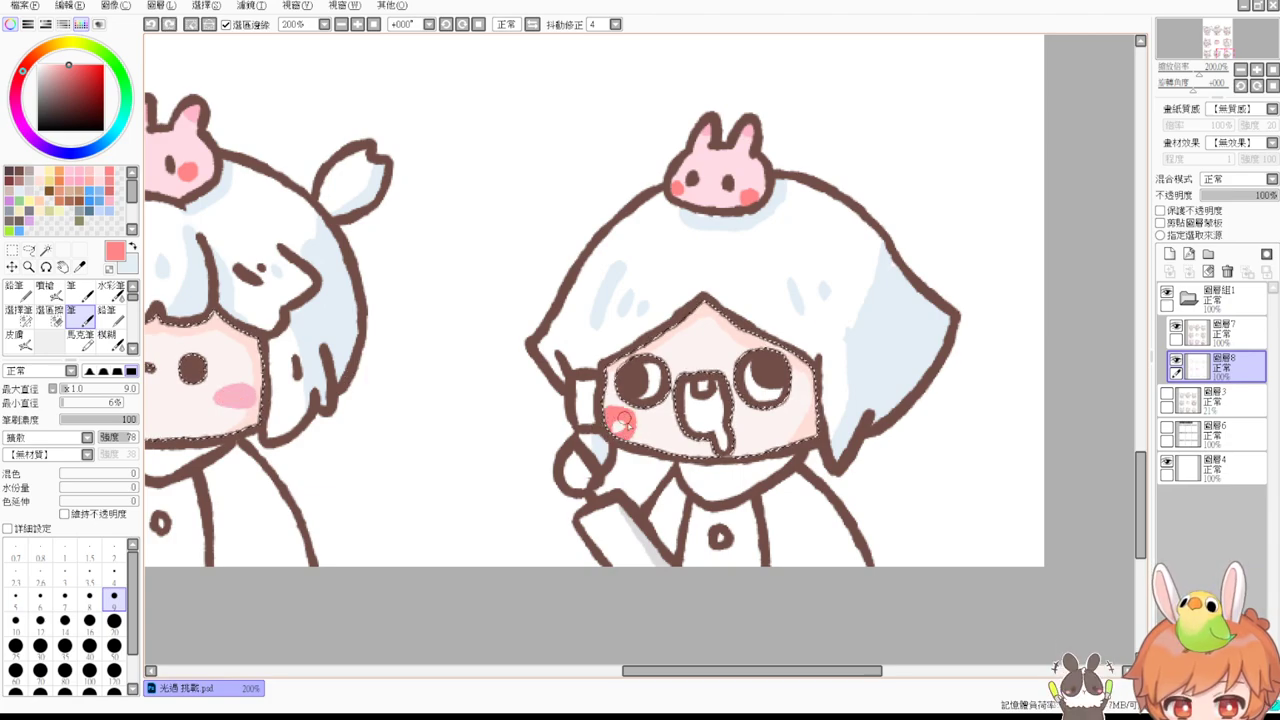
{"action": "left_click_drag", "start_coordinate": [622, 427], "coordinate": [614, 423]}
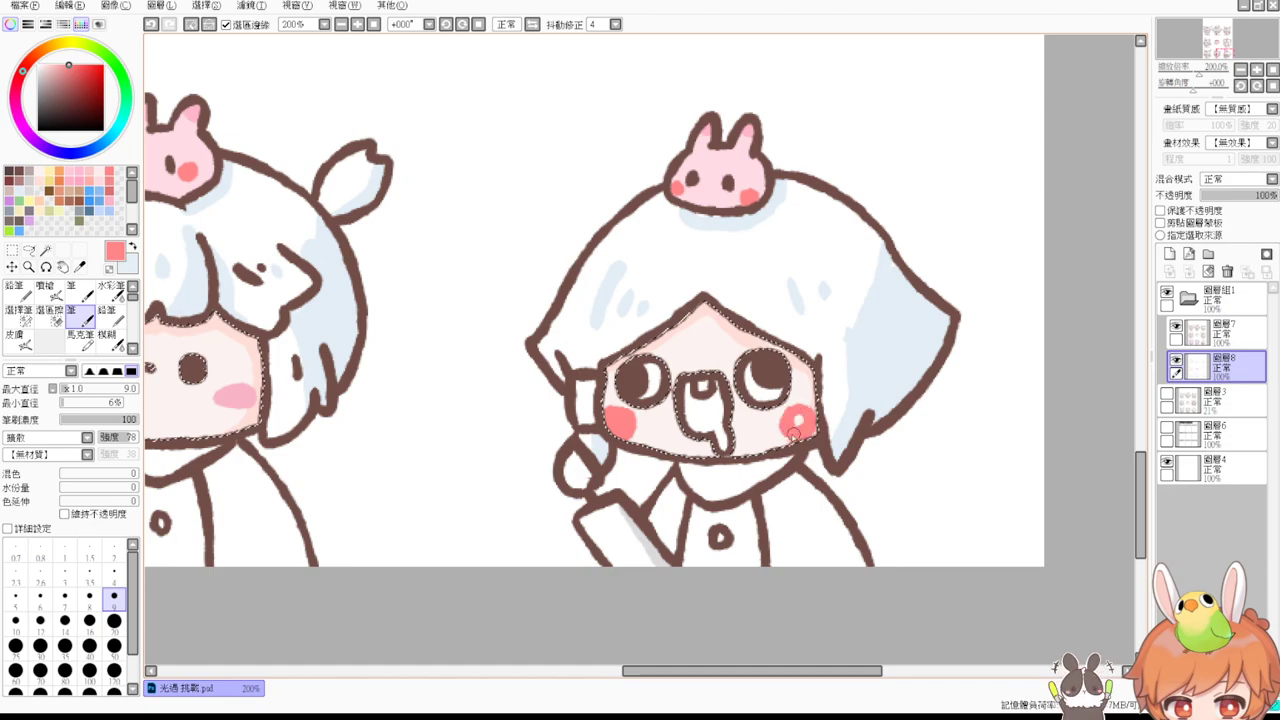
Step: Add short coral blush strokes over both pink cheeks of the bottom-middle character with a size 5 brush
{"action": "left_click_drag", "start_coordinate": [728, 432], "coordinate": [861, 411]}
{"action": "left_click_drag", "start_coordinate": [645, 446], "coordinate": [849, 417]}
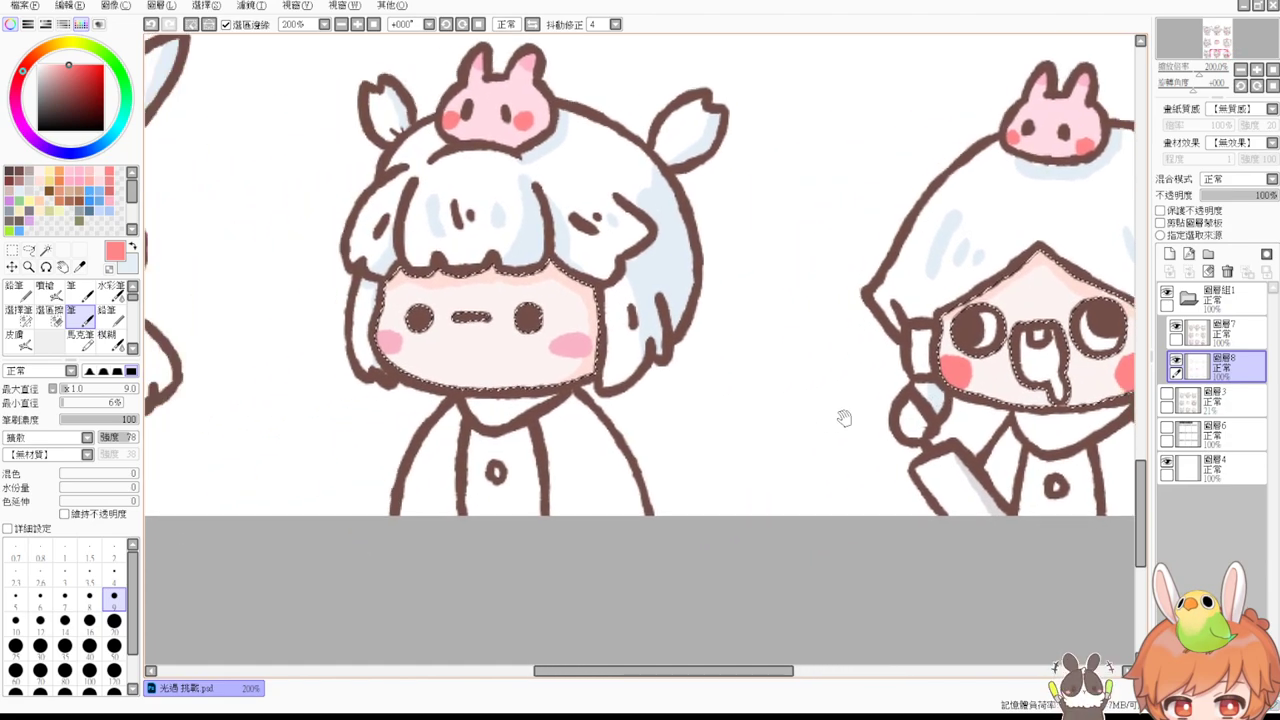
{"action": "left_click_drag", "start_coordinate": [370, 374], "coordinate": [390, 350]}
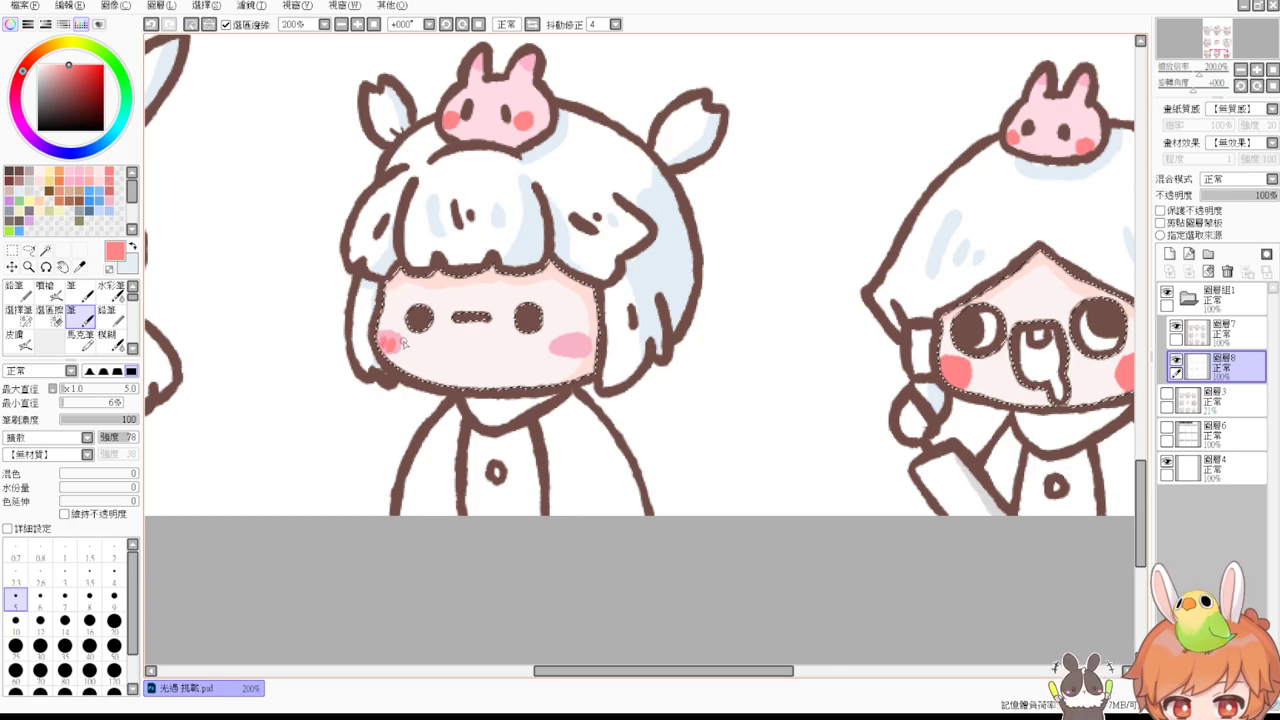
{"action": "left_click_drag", "start_coordinate": [555, 344], "coordinate": [587, 354]}
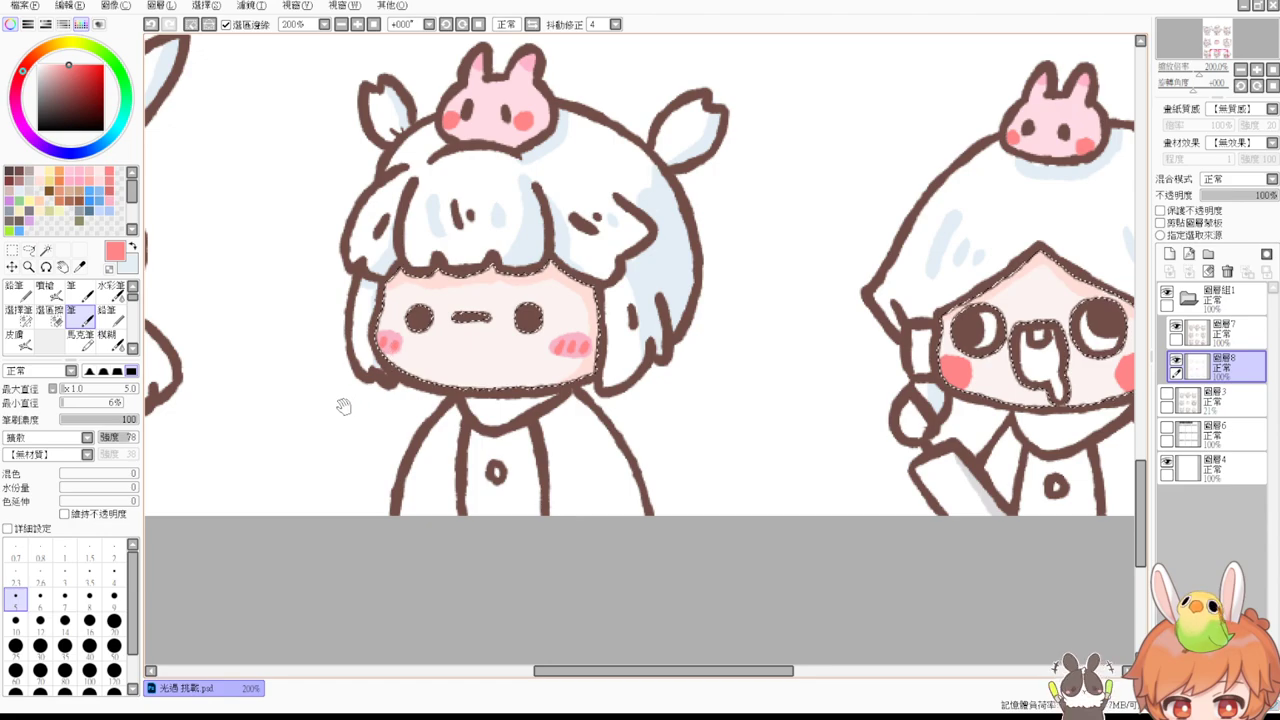
Step: Add short coral blush strokes over both pink cheeks of the bottom-left character, undoing the misplaced strokes
{"action": "left_click_drag", "start_coordinate": [345, 406], "coordinate": [495, 371]}
{"action": "left_click_drag", "start_coordinate": [240, 428], "coordinate": [495, 375]}
{"action": "left_click_drag", "start_coordinate": [400, 382], "coordinate": [506, 371]}
{"action": "left_click_drag", "start_coordinate": [348, 237], "coordinate": [344, 242]}
{"action": "key", "text": "ctrl+z"}
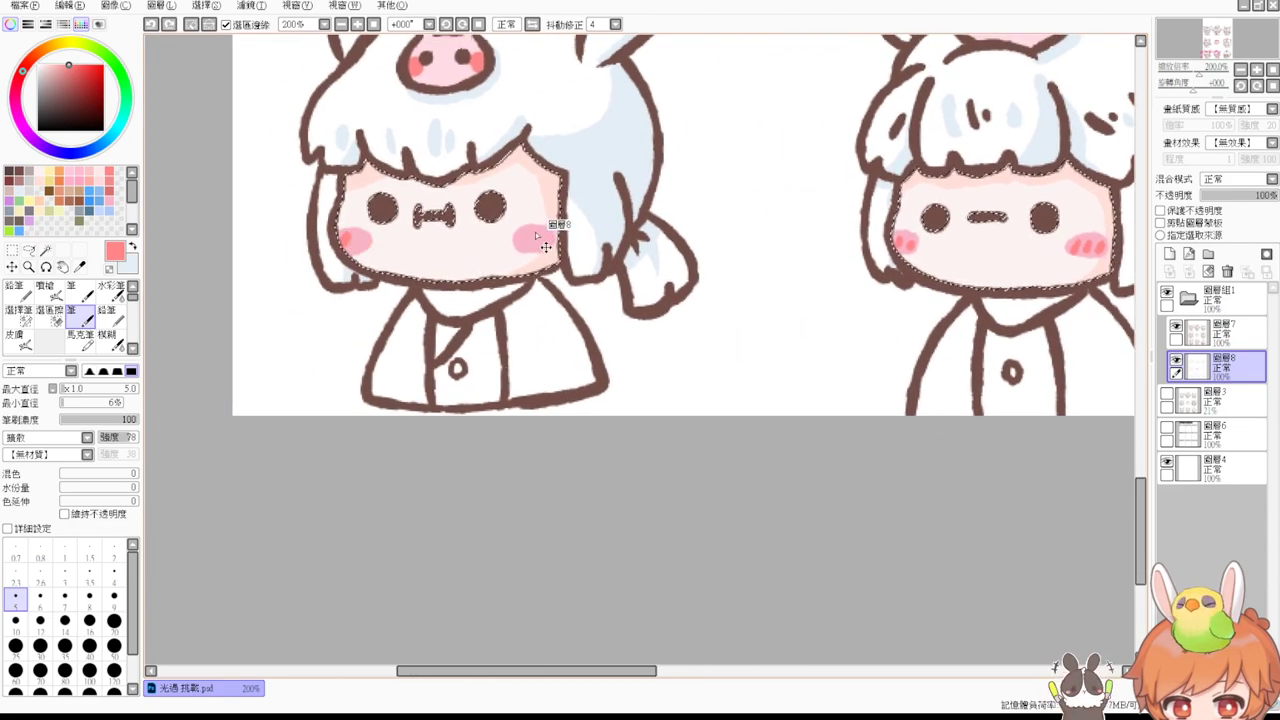
{"action": "left_click_drag", "start_coordinate": [525, 231], "coordinate": [521, 242]}
{"action": "mouse_move", "coordinate": [538, 229]}
{"action": "left_mouse_down"}
{"action": "mouse_move", "coordinate": [532, 247]}
{"action": "mouse_move", "coordinate": [544, 247]}
{"action": "mouse_move", "coordinate": [536, 233]}
{"action": "mouse_move", "coordinate": [545, 243]}
{"action": "left_mouse_up"}
{"action": "key", "text": "ctrl+z"}
{"action": "key", "text": "ctrl+z"}
{"action": "key", "text": "ctrl+z"}
Step: Add short coral blush strokes over the pink cheeks of the middle-row left and top-left characters
{"action": "left_click_drag", "start_coordinate": [493, 157], "coordinate": [440, 445]}
{"action": "left_click_drag", "start_coordinate": [483, 211], "coordinate": [464, 442]}
{"action": "left_click_drag", "start_coordinate": [481, 158], "coordinate": [481, 256]}
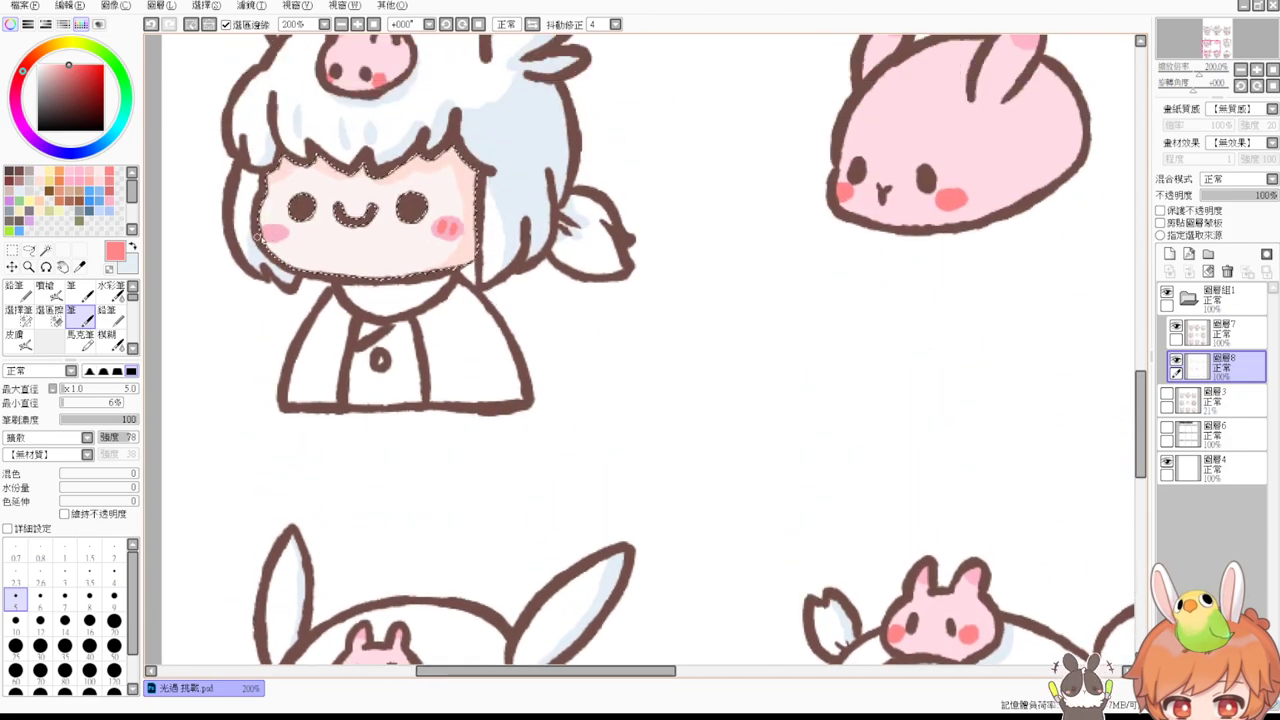
{"action": "scroll", "coordinate": [690, 170], "scroll_direction": "up", "scroll_amount": 10}
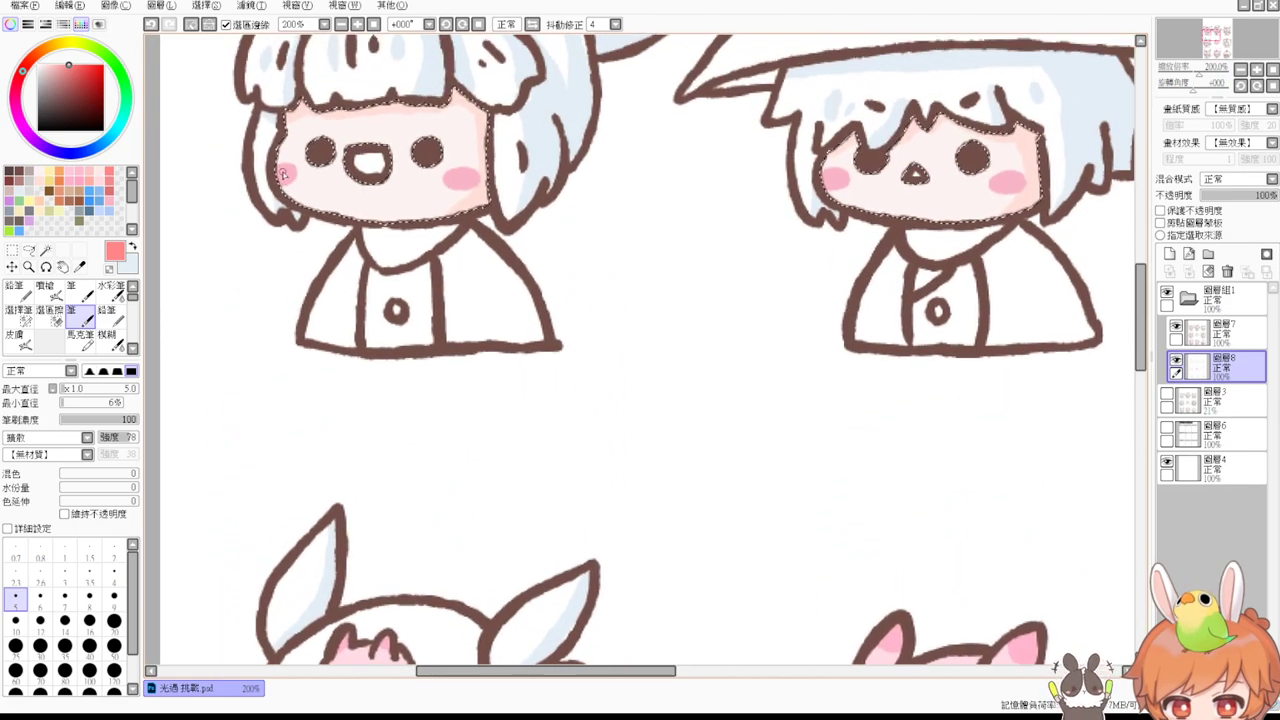
{"action": "left_click_drag", "start_coordinate": [470, 172], "coordinate": [465, 187]}
Step: Add short coral blush strokes over the pink cheeks of the witch-hat and top-right characters
{"action": "mouse_move", "coordinate": [823, 168]}
{"action": "left_mouse_down"}
{"action": "mouse_move", "coordinate": [705, 274]}
{"action": "mouse_move", "coordinate": [730, 287]}
{"action": "left_mouse_up"}
{"action": "left_click_drag", "start_coordinate": [882, 286], "coordinate": [891, 291]}
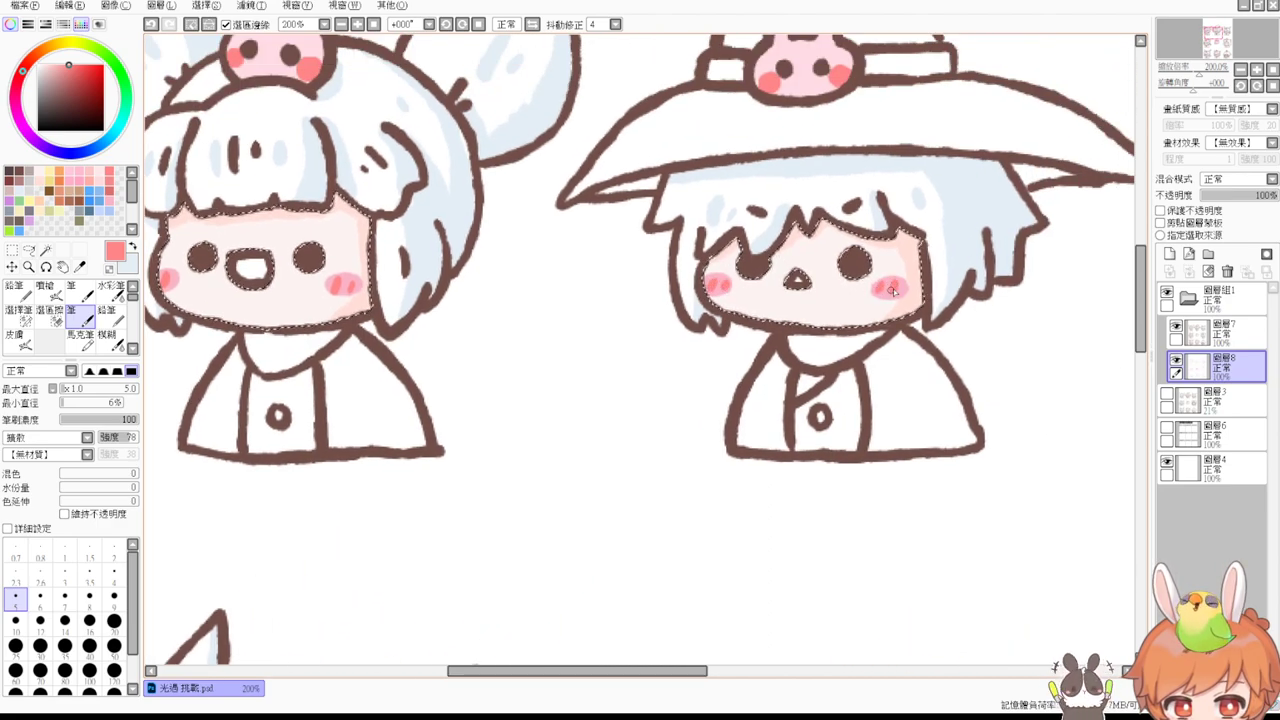
{"action": "left_click_drag", "start_coordinate": [1094, 307], "coordinate": [757, 300]}
{"action": "left_click_drag", "start_coordinate": [991, 300], "coordinate": [812, 293]}
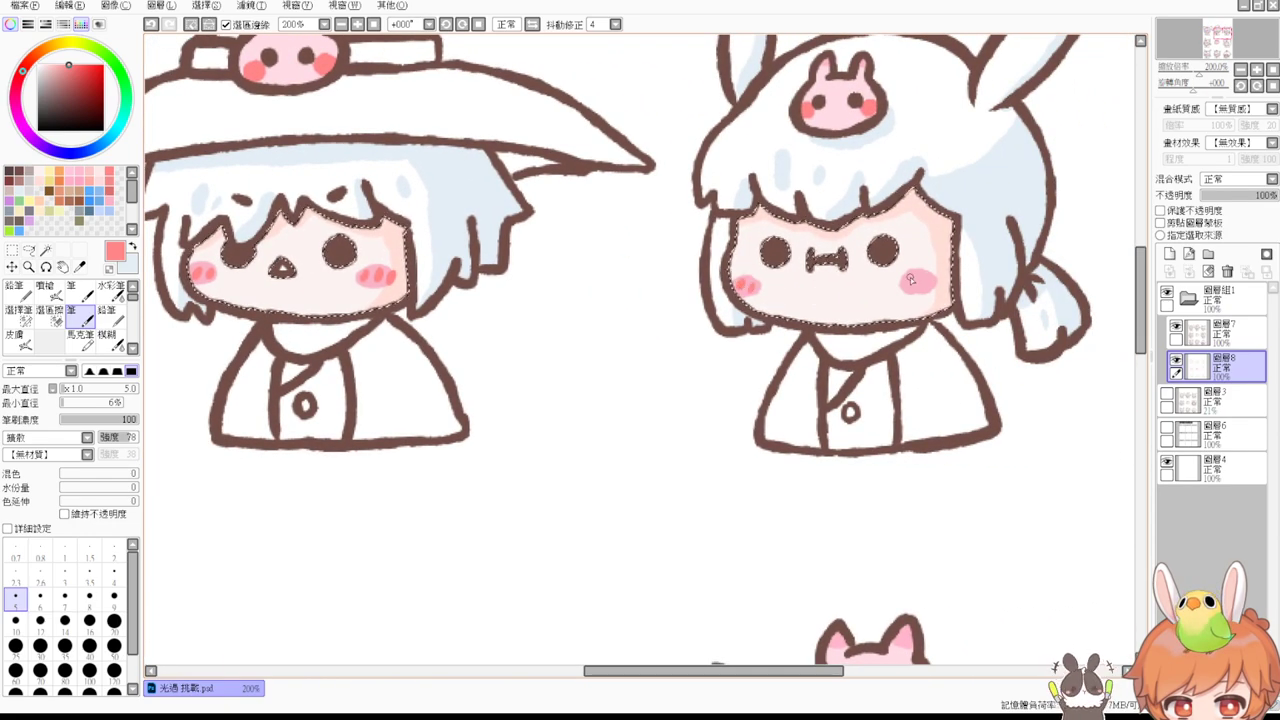
{"action": "left_click_drag", "start_coordinate": [923, 278], "coordinate": [929, 287]}
Step: Try darker red strokes on the bottom-right character's coral cheek
{"action": "left_click_drag", "start_coordinate": [875, 387], "coordinate": [876, 234]}
{"action": "left_click_drag", "start_coordinate": [851, 545], "coordinate": [863, 235]}
{"action": "left_click_drag", "start_coordinate": [823, 365], "coordinate": [861, 185]}
{"action": "scroll", "coordinate": [858, 182], "scroll_direction": "down", "scroll_amount": 10}
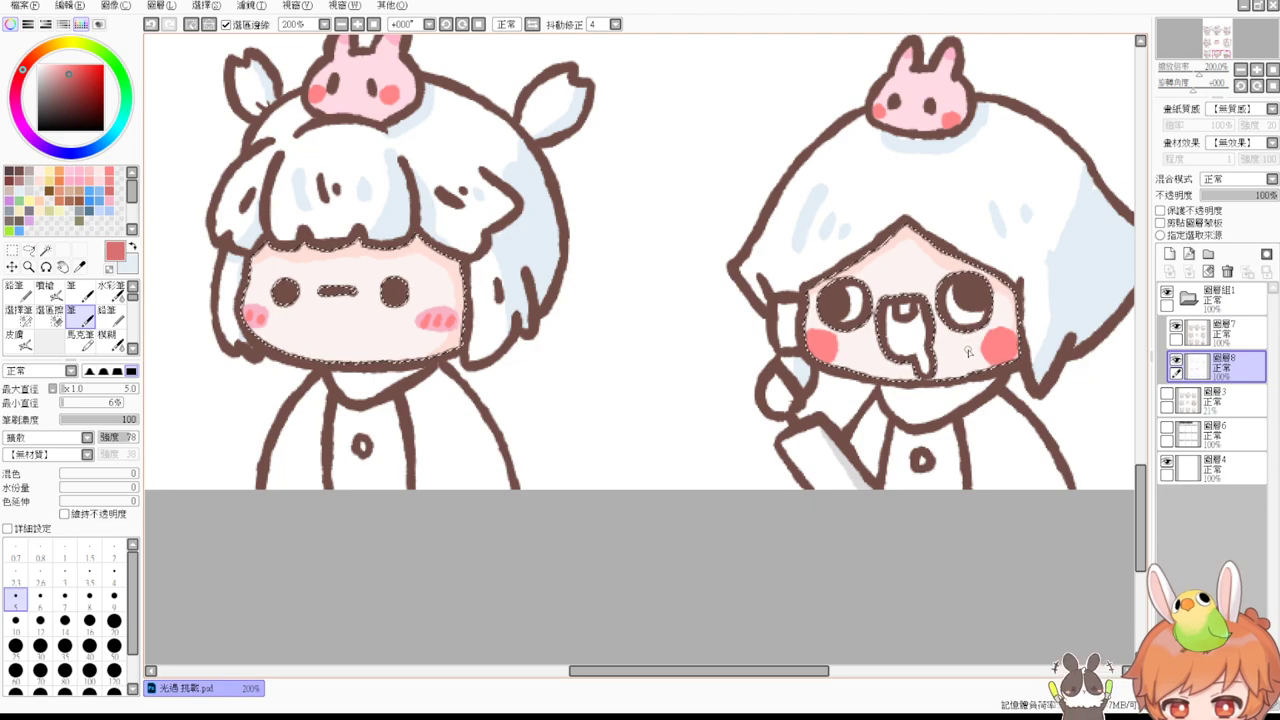
{"action": "left_click_drag", "start_coordinate": [994, 339], "coordinate": [998, 356]}
{"action": "key", "text": "ctrl+z"}
{"action": "key", "text": "ctrl+z"}
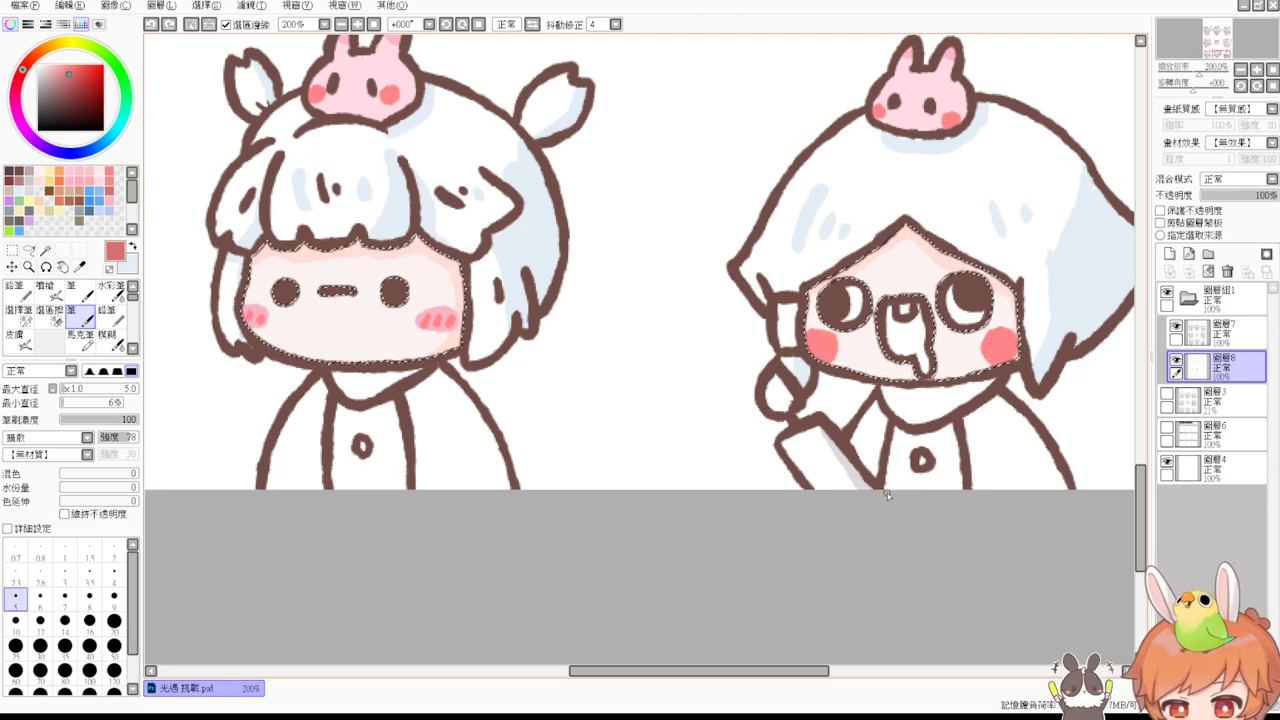
Step: Clear the face selection and select the scarf areas of the three bottom-row characters with the Magic Wand
{"action": "key", "text": "ctrl+d"}
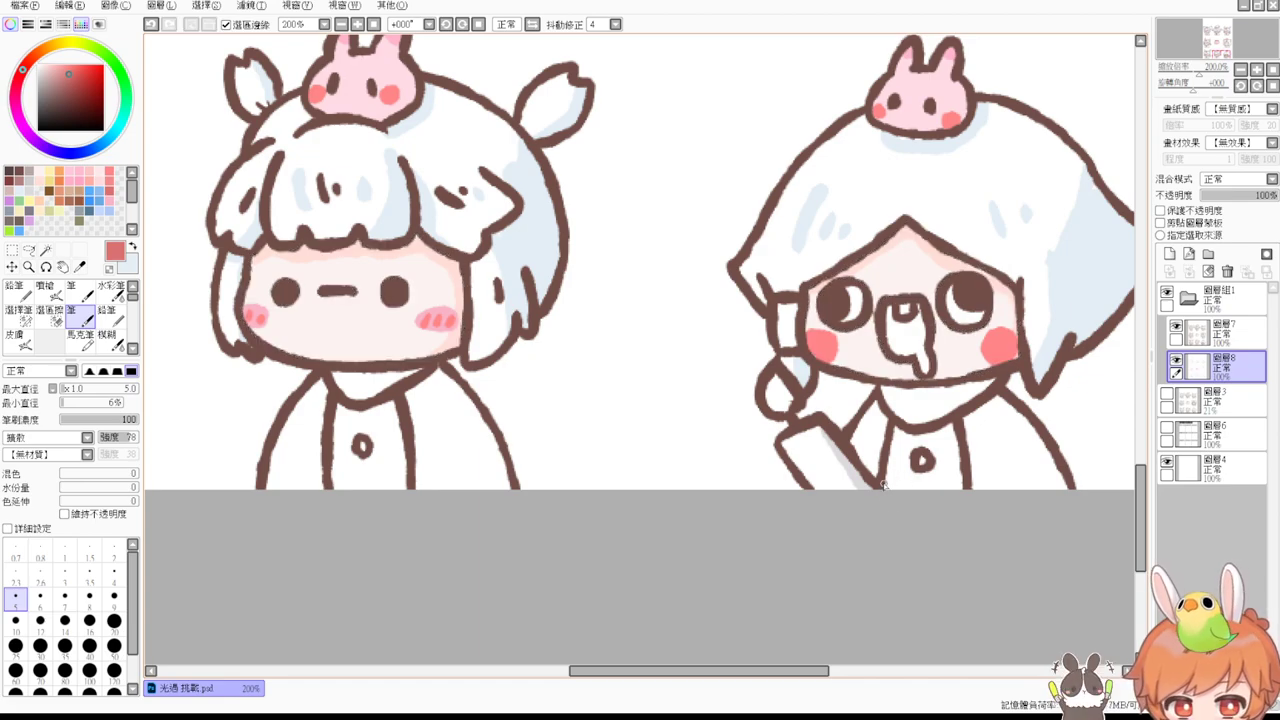
{"action": "left_click", "coordinate": [46, 250]}
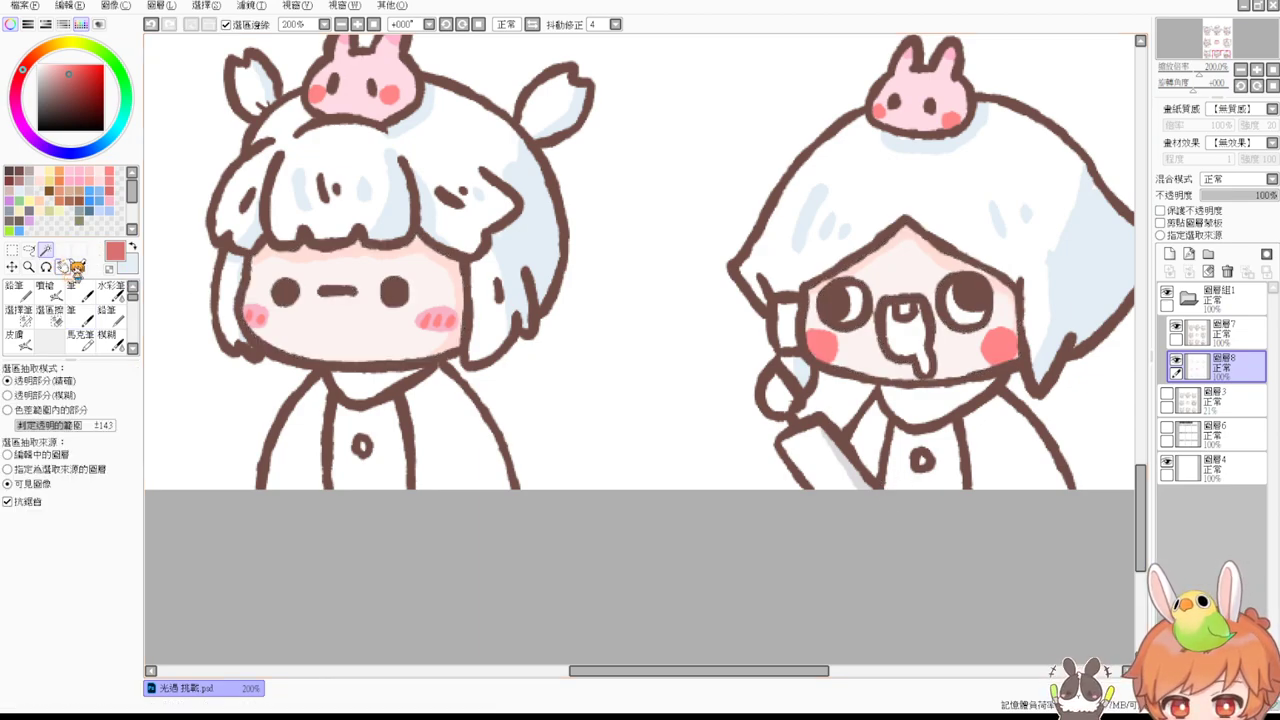
{"action": "left_click", "coordinate": [371, 398]}
{"action": "left_click", "coordinate": [935, 408]}
{"action": "left_click_drag", "start_coordinate": [586, 410], "coordinate": [1064, 394]}
{"action": "left_click", "coordinate": [302, 356]}
Step: Add the scarf areas of the middle-row left, top-left, witch-hat and top-right characters to the selection
{"action": "left_click_drag", "start_coordinate": [538, 194], "coordinate": [546, 491]}
{"action": "scroll", "coordinate": [546, 490], "scroll_direction": "up", "scroll_amount": 3}
{"action": "left_click", "coordinate": [302, 279], "text": "shift"}
{"action": "scroll", "coordinate": [505, 378], "scroll_direction": "up", "scroll_amount": 8}
{"action": "left_click", "coordinate": [287, 211], "text": "shift"}
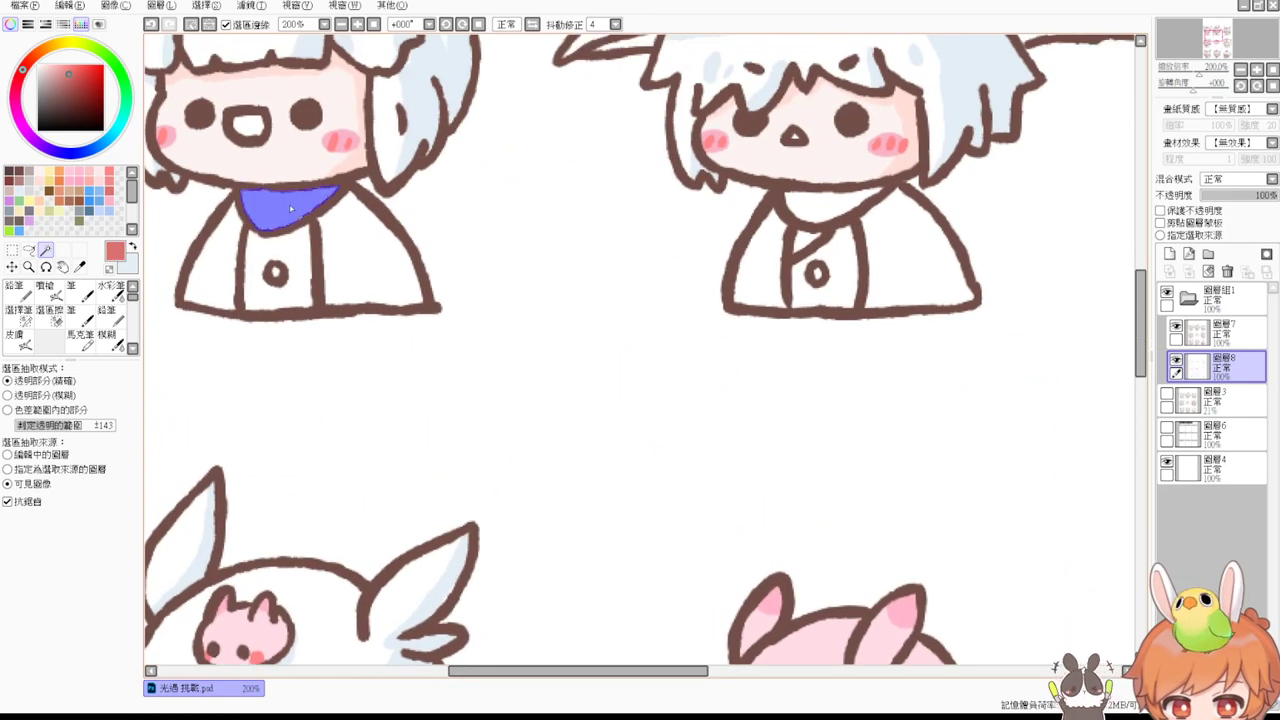
{"action": "left_click", "coordinate": [825, 212], "text": "shift"}
{"action": "scroll", "coordinate": [800, 280], "scroll_direction": "up", "scroll_amount": 6}
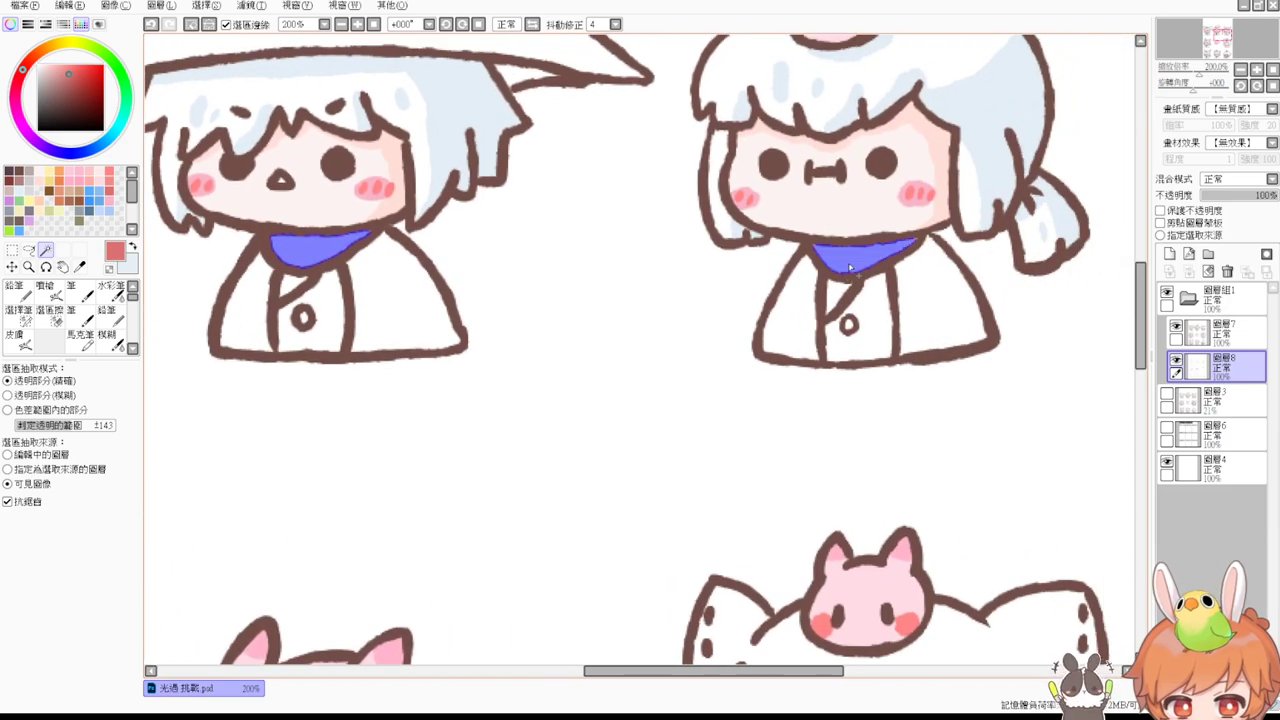
{"action": "scroll", "coordinate": [700, 300], "scroll_direction": "right", "scroll_amount": 3}
{"action": "scroll", "coordinate": [679, 328], "scroll_direction": "down", "scroll_amount": 7}
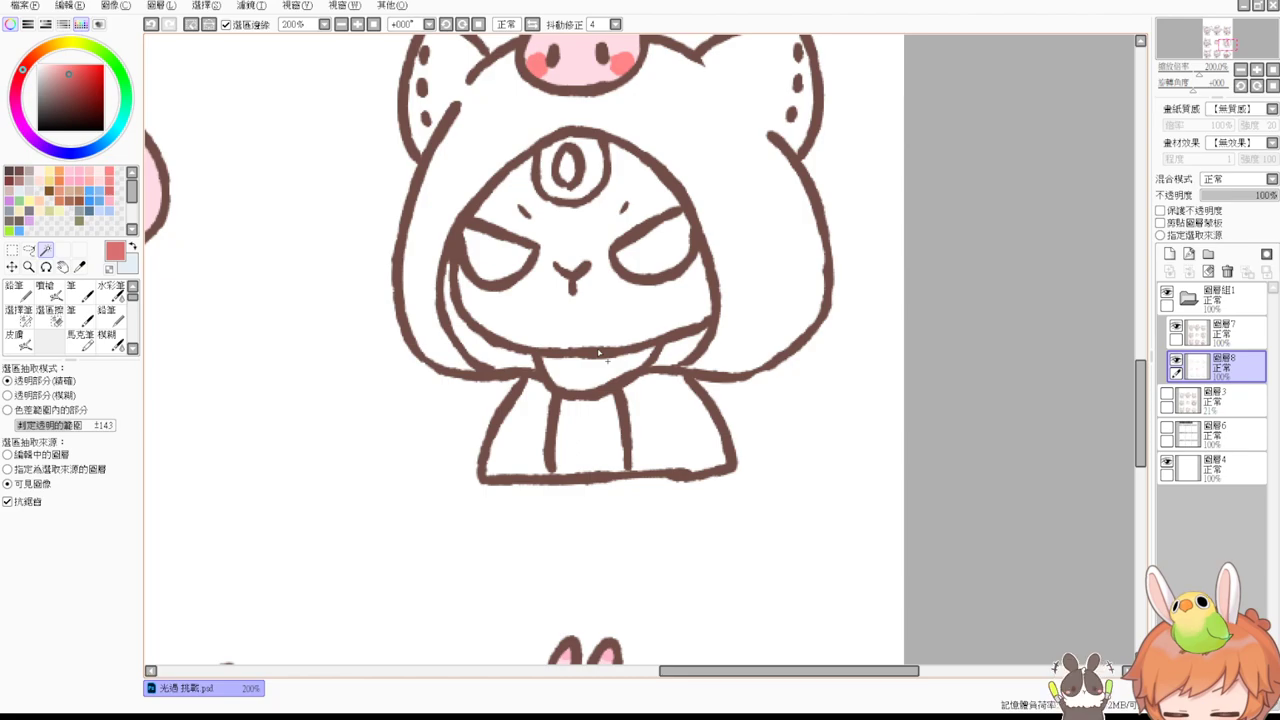
Step: Fill all the selected scarves with pale yellow and make the brush active
{"action": "mouse_move", "coordinate": [666, 526]}
{"action": "left_mouse_down"}
{"action": "mouse_move", "coordinate": [745, 304]}
{"action": "mouse_move", "coordinate": [830, 150]}
{"action": "mouse_move", "coordinate": [850, 145]}
{"action": "left_mouse_up"}
{"action": "left_click", "coordinate": [52, 171]}
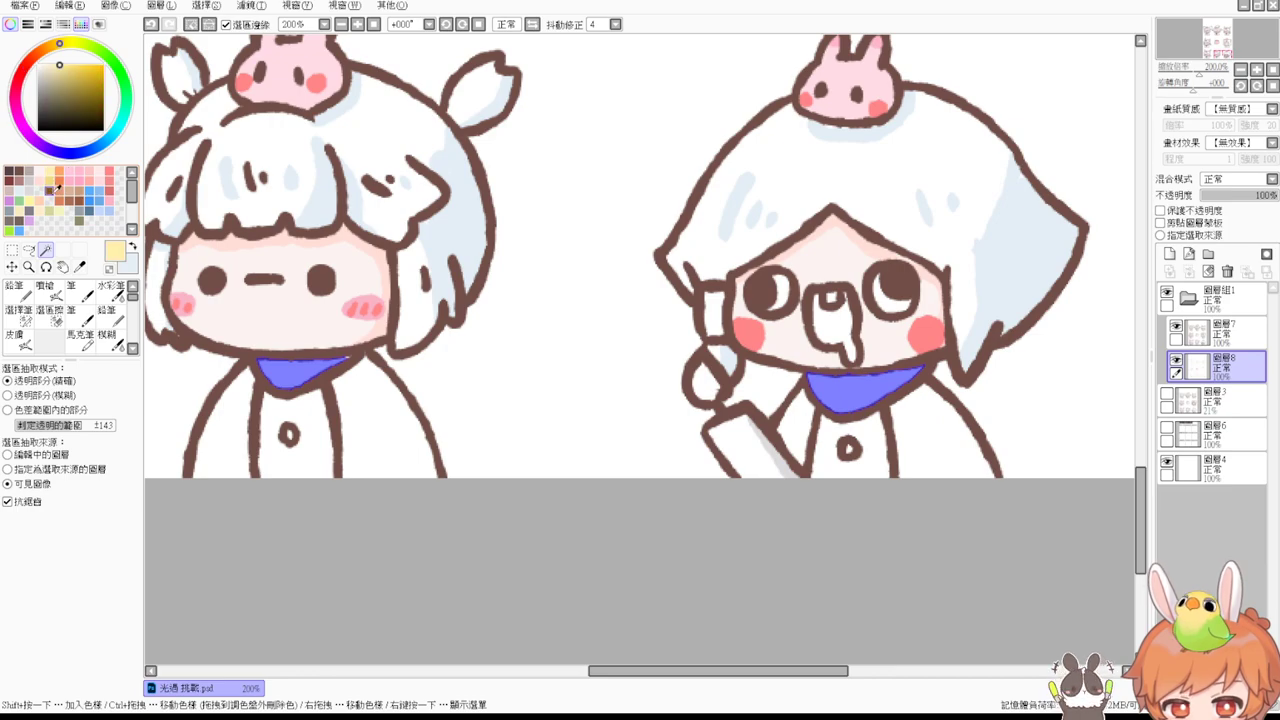
{"action": "left_click", "coordinate": [19, 314]}
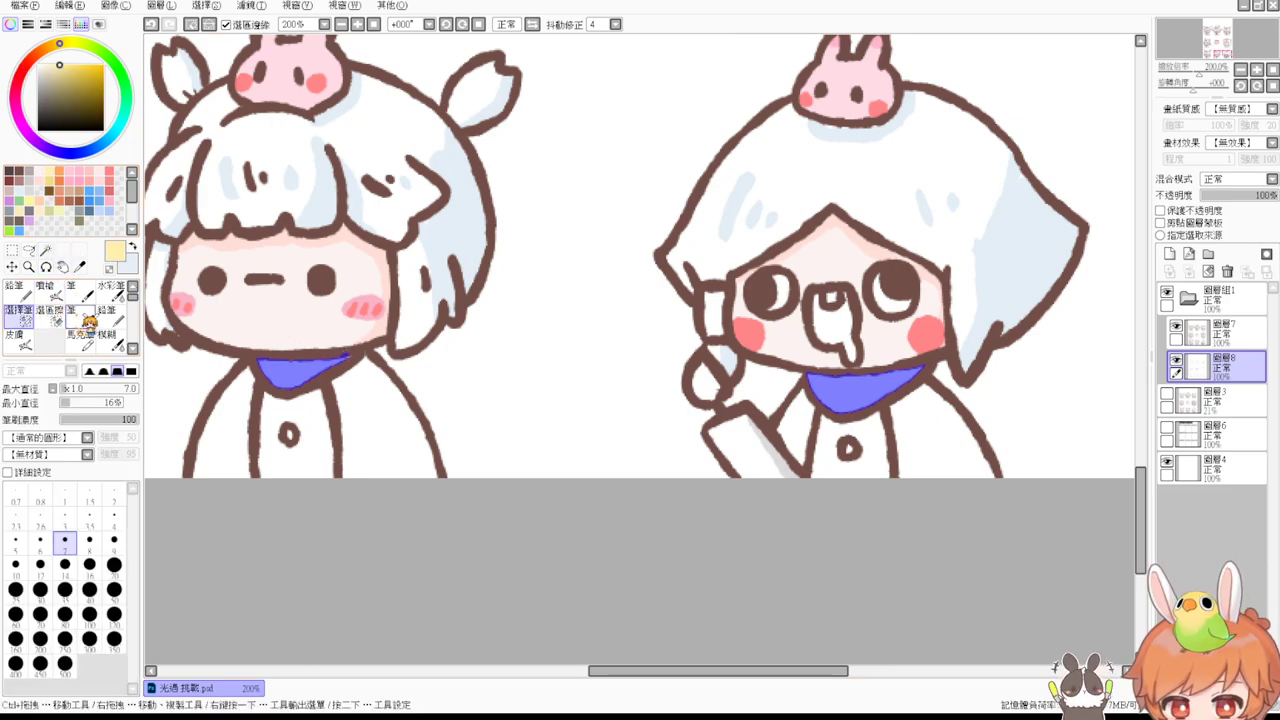
{"action": "left_click", "coordinate": [82, 317]}
{"action": "key", "text": "ctrl+f"}
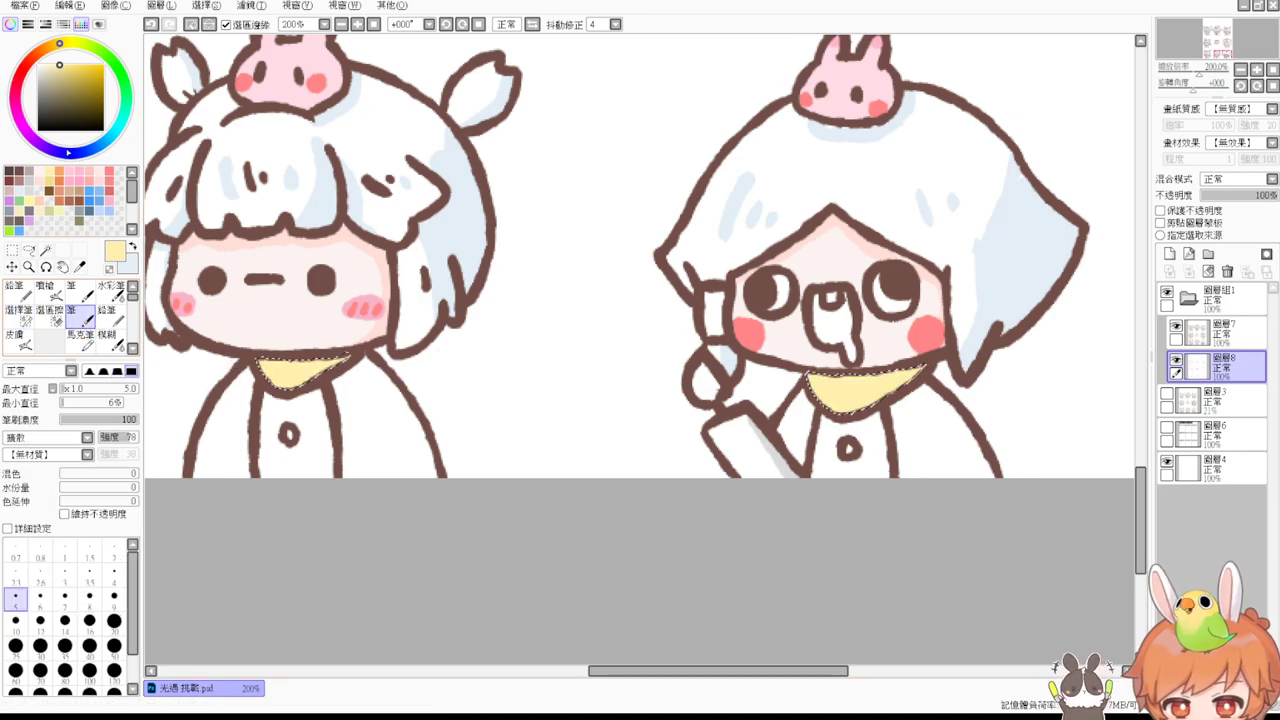
Step: Shade the scarves of the three bottom-row characters with darker yellow, using a size 8 brush
{"action": "left_click", "coordinate": [57, 177]}
{"action": "mouse_move", "coordinate": [327, 360]}
{"action": "left_mouse_down"}
{"action": "mouse_move", "coordinate": [320, 377]}
{"action": "mouse_move", "coordinate": [336, 367]}
{"action": "left_mouse_up"}
{"action": "left_click", "coordinate": [203, 332], "text": "ctrl+alt"}
{"action": "left_click_drag", "start_coordinate": [203, 331], "coordinate": [216, 331]}
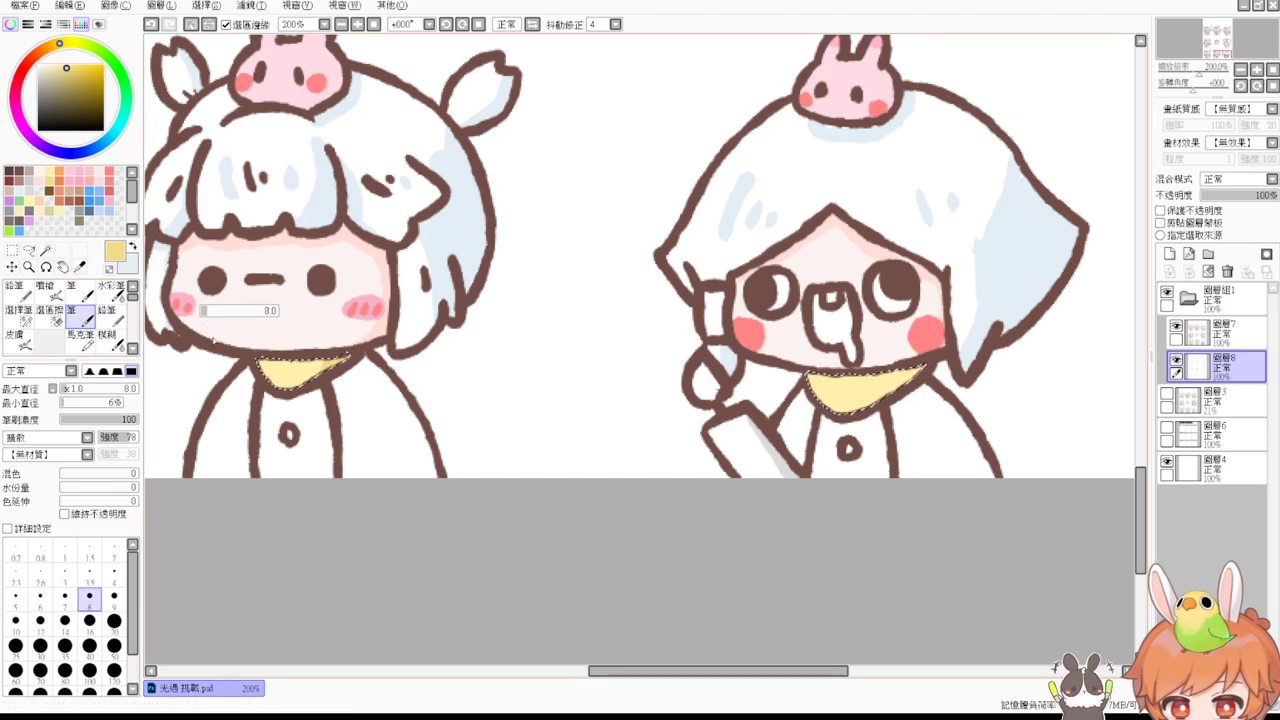
{"action": "mouse_move", "coordinate": [892, 367]}
{"action": "left_mouse_down"}
{"action": "mouse_move", "coordinate": [870, 413]}
{"action": "mouse_move", "coordinate": [893, 394]}
{"action": "left_mouse_up"}
{"action": "left_click_drag", "start_coordinate": [682, 383], "coordinate": [847, 370]}
{"action": "left_click_drag", "start_coordinate": [354, 414], "coordinate": [880, 357]}
{"action": "mouse_move", "coordinate": [468, 281]}
{"action": "left_mouse_down"}
{"action": "mouse_move", "coordinate": [444, 302]}
{"action": "mouse_move", "coordinate": [489, 278]}
{"action": "left_mouse_up"}
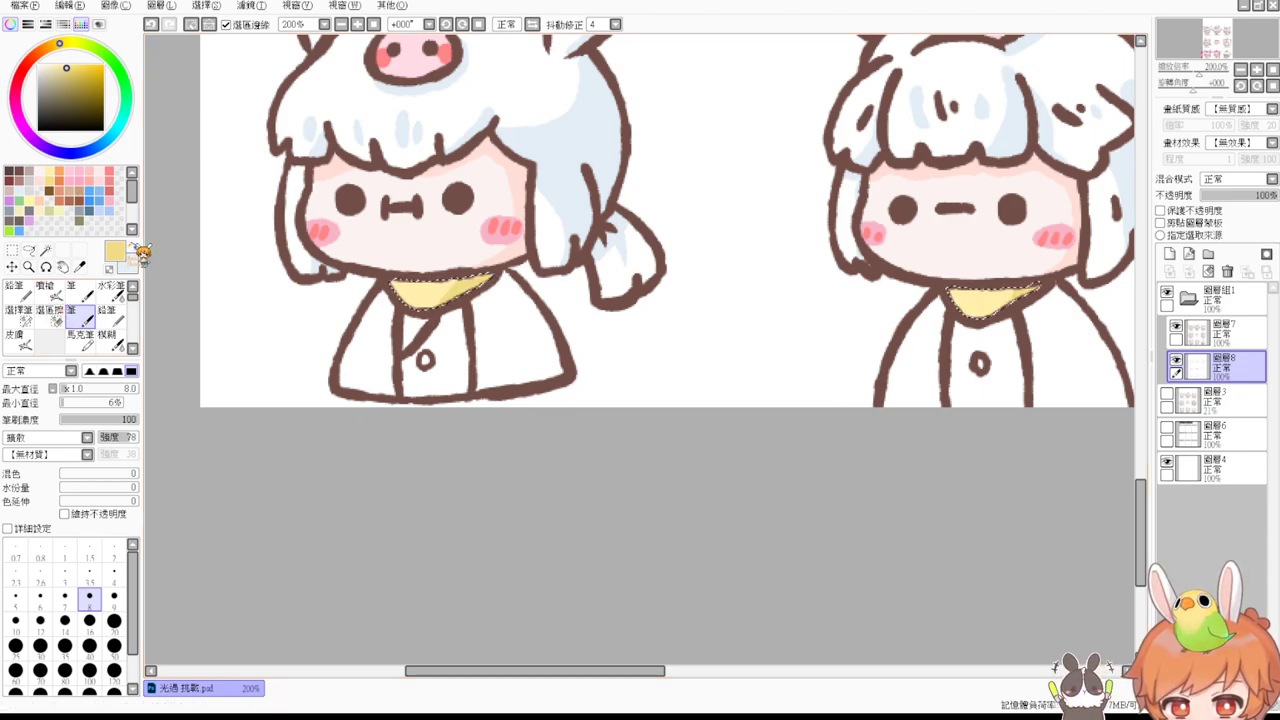
Step: Repaint the scarves of the bottom-left and middle-row left characters light blue with a size 24 brush
{"action": "left_click", "coordinate": [97, 208]}
{"action": "mouse_move", "coordinate": [389, 266]}
{"action": "left_mouse_down"}
{"action": "mouse_move", "coordinate": [492, 276]}
{"action": "mouse_move", "coordinate": [505, 477]}
{"action": "left_mouse_up"}
{"action": "mouse_move", "coordinate": [630, 64]}
{"action": "left_mouse_down"}
{"action": "mouse_move", "coordinate": [608, 422]}
{"action": "mouse_move", "coordinate": [620, 422]}
{"action": "left_mouse_up"}
{"action": "left_click_drag", "start_coordinate": [334, 351], "coordinate": [435, 363]}
Step: Repaint the scarves of the witch-hat and top-right characters light blue
{"action": "left_click_drag", "start_coordinate": [588, 219], "coordinate": [564, 622]}
{"action": "left_click_drag", "start_coordinate": [574, 257], "coordinate": [582, 466]}
{"action": "left_click_drag", "start_coordinate": [871, 332], "coordinate": [712, 409]}
{"action": "mouse_move", "coordinate": [752, 370]}
{"action": "left_mouse_down"}
{"action": "mouse_move", "coordinate": [760, 357]}
{"action": "mouse_move", "coordinate": [819, 380]}
{"action": "left_mouse_up"}
{"action": "left_click_drag", "start_coordinate": [950, 379], "coordinate": [617, 397]}
{"action": "left_click_drag", "start_coordinate": [867, 364], "coordinate": [752, 368]}
{"action": "scroll", "coordinate": [752, 368], "scroll_direction": "right", "scroll_amount": 3}
{"action": "left_click_drag", "start_coordinate": [737, 306], "coordinate": [766, 371]}
{"action": "scroll", "coordinate": [703, 240], "scroll_direction": "down", "scroll_amount": 3}
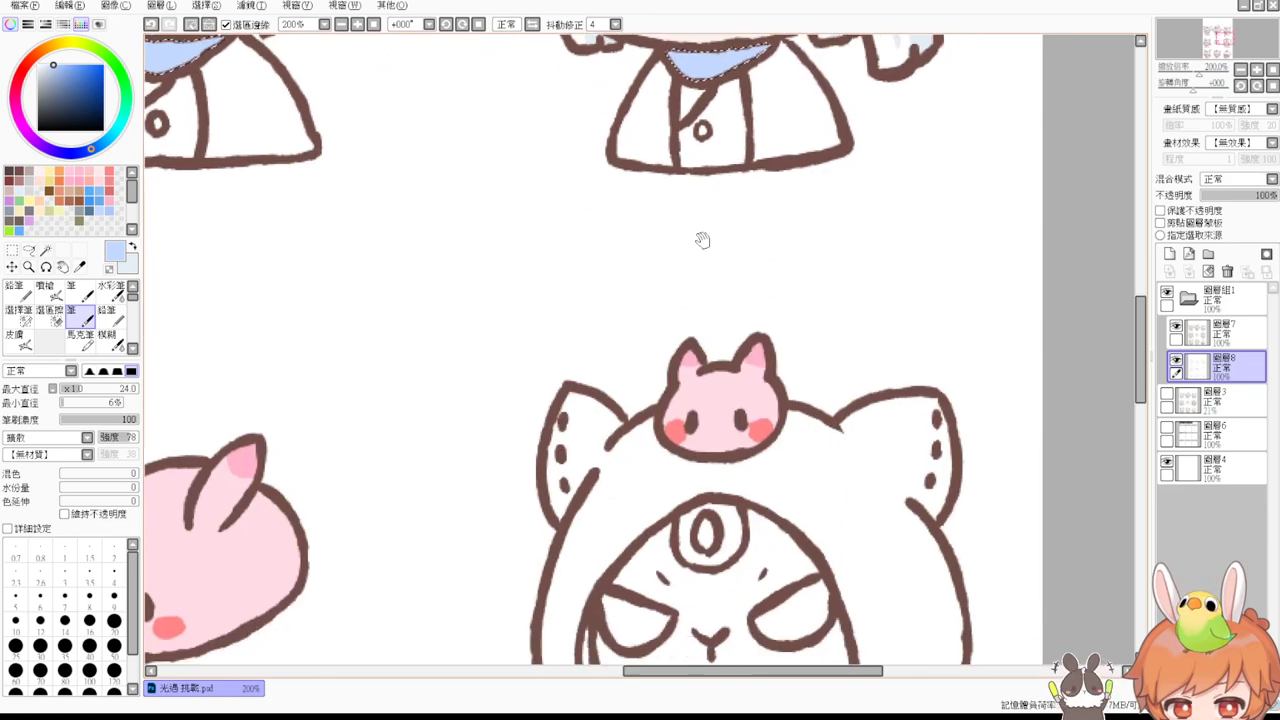
Step: Shade the blue scarves of the bottom-left and middle-row left characters with a deeper blue, using a size 15 brush
{"action": "scroll", "coordinate": [703, 240], "scroll_direction": "down", "scroll_amount": 10}
{"action": "scroll", "coordinate": [706, 355], "scroll_direction": "left", "scroll_amount": 2}
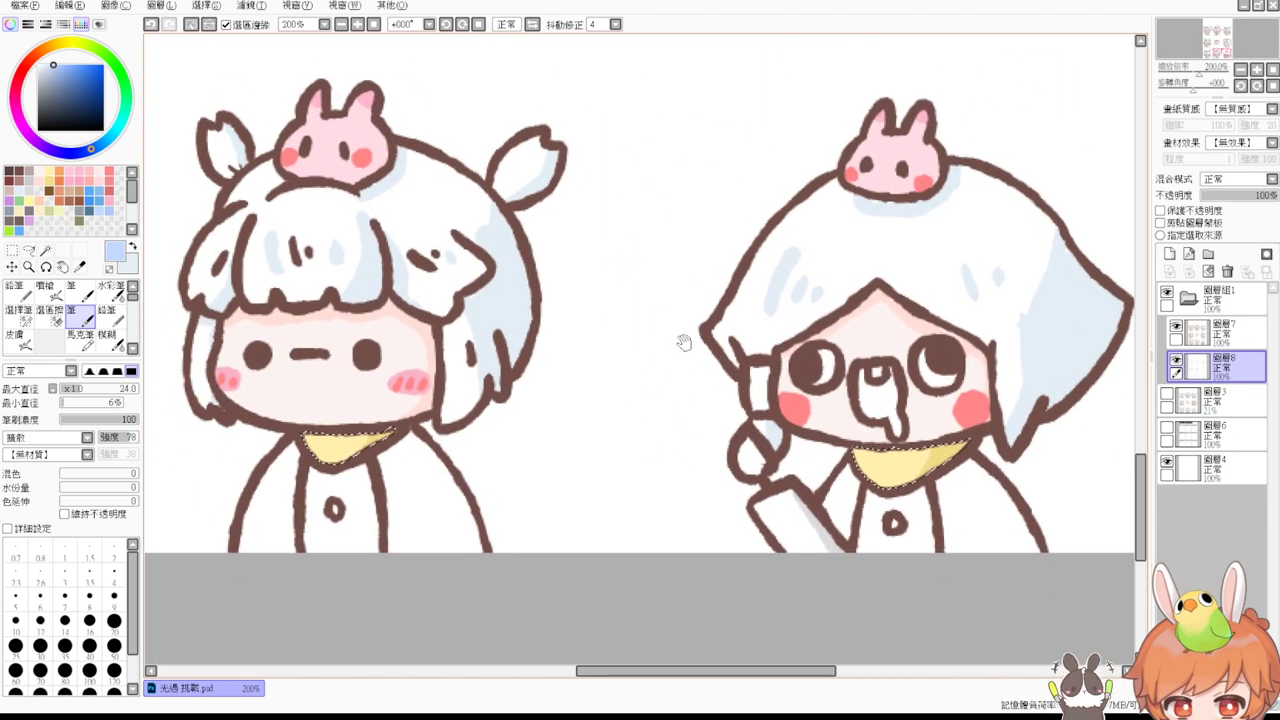
{"action": "scroll", "coordinate": [706, 355], "scroll_direction": "up", "scroll_amount": 2}
{"action": "scroll", "coordinate": [690, 360], "scroll_direction": "left", "scroll_amount": 8}
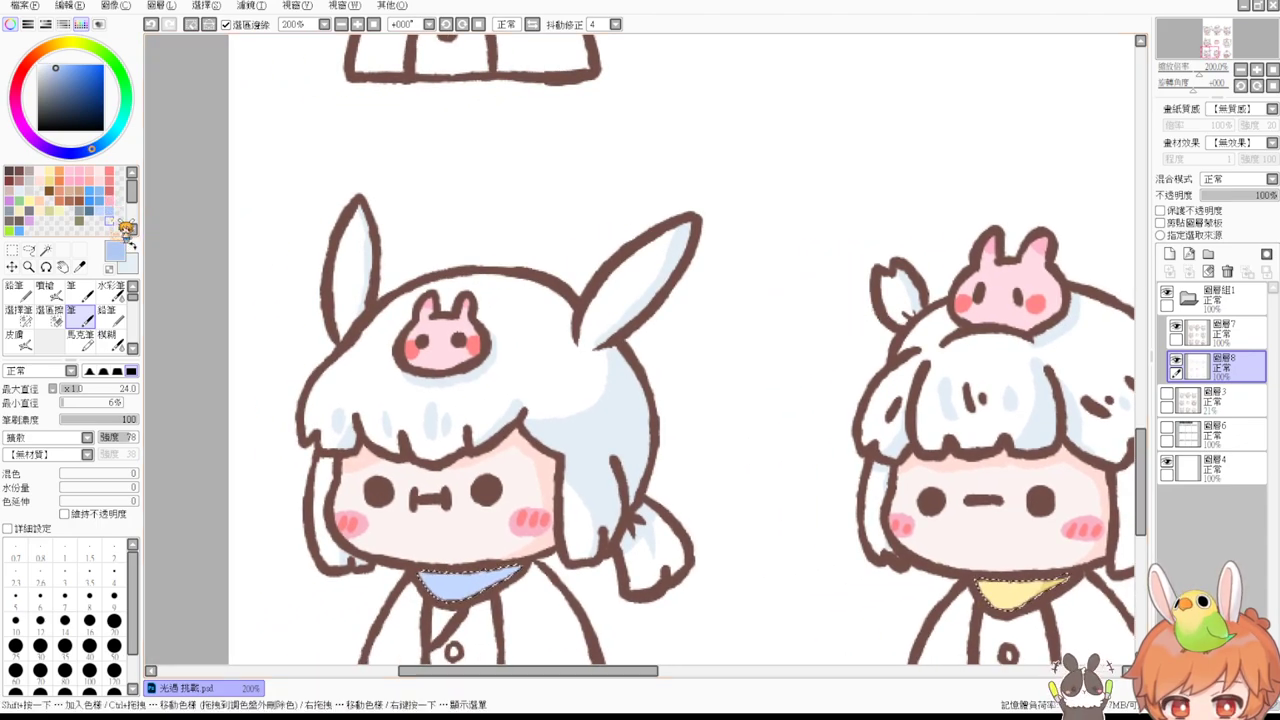
{"action": "key", "text": "bracketleft"}
{"action": "key", "text": "bracketleft"}
{"action": "key", "text": "bracketleft"}
{"action": "key", "text": "bracketleft"}
{"action": "key", "text": "bracketleft"}
{"action": "key", "text": "bracketleft"}
{"action": "key", "text": "bracketleft"}
{"action": "key", "text": "bracketleft"}
{"action": "key", "text": "bracketleft"}
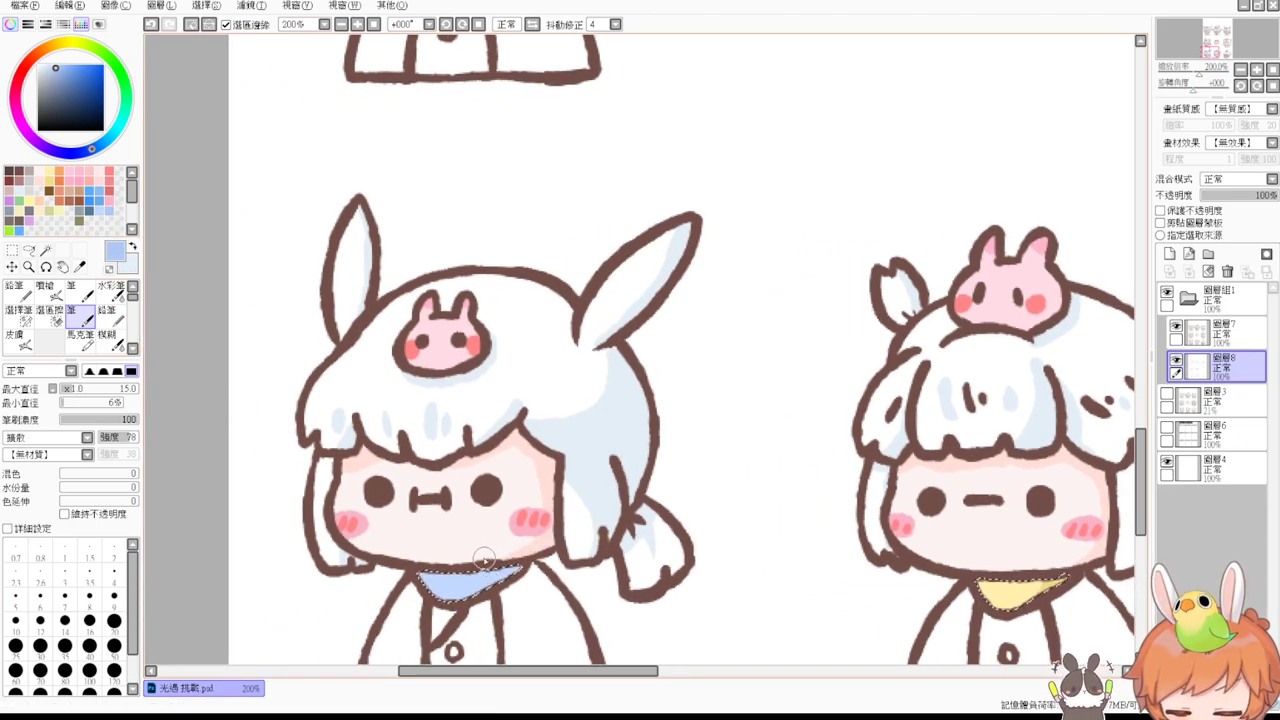
{"action": "scroll", "coordinate": [551, 362], "scroll_direction": "up", "scroll_amount": 4}
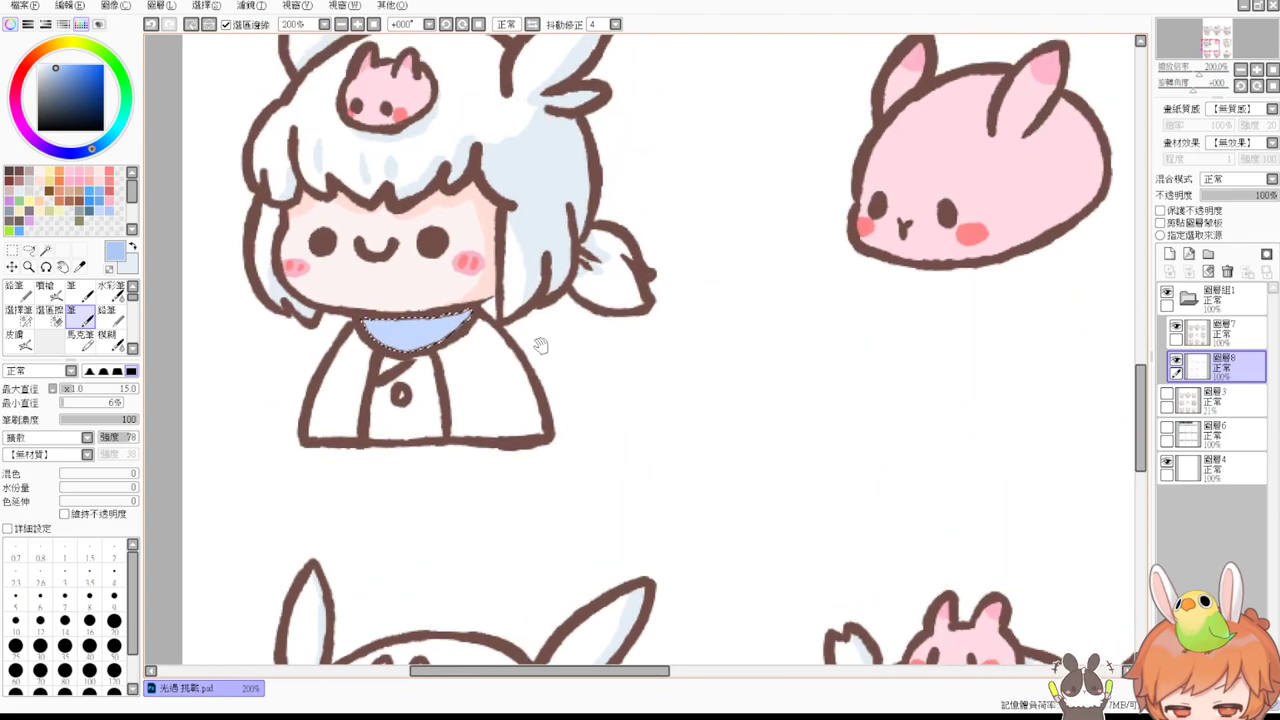
Step: Shade the blue scarves of the top-right and witch-hat characters with the deeper blue
{"action": "left_click_drag", "start_coordinate": [723, 346], "coordinate": [335, 432]}
{"action": "left_click_drag", "start_coordinate": [594, 357], "coordinate": [312, 408]}
{"action": "left_click_drag", "start_coordinate": [637, 377], "coordinate": [769, 603]}
{"action": "left_click_drag", "start_coordinate": [660, 300], "coordinate": [714, 511]}
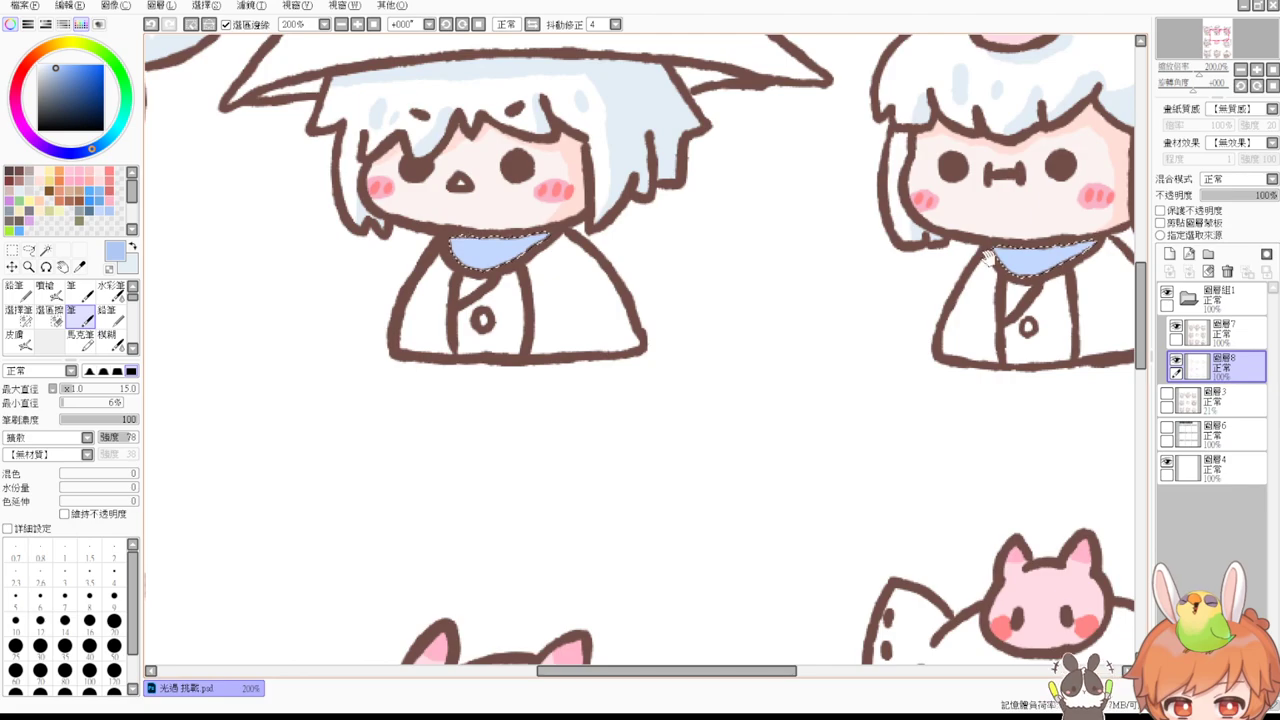
{"action": "mouse_move", "coordinate": [507, 236]}
{"action": "left_mouse_down"}
{"action": "mouse_move", "coordinate": [500, 266]}
{"action": "mouse_move", "coordinate": [535, 252]}
{"action": "left_mouse_up"}
Step: Shade the top-left character's yellow scarf with the darker yellow and clear the scarf selection
{"action": "left_click_drag", "start_coordinate": [400, 323], "coordinate": [812, 271]}
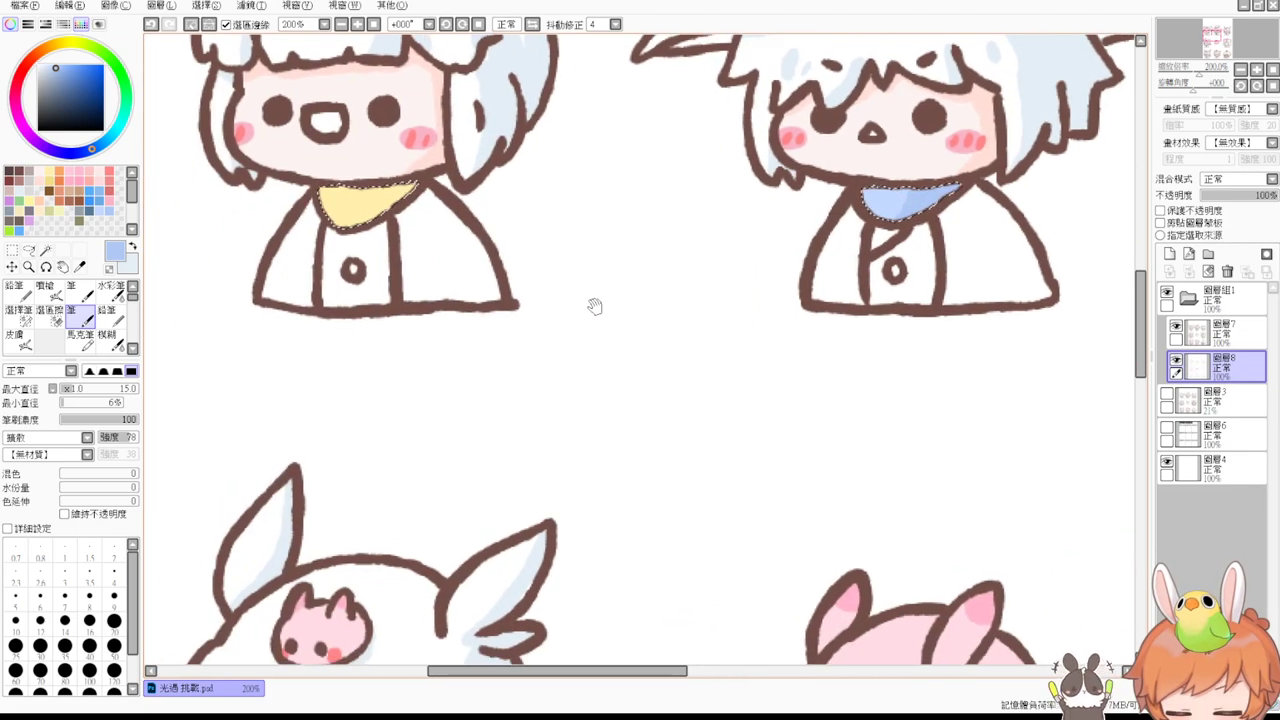
{"action": "left_click", "coordinate": [384, 197], "text": "alt"}
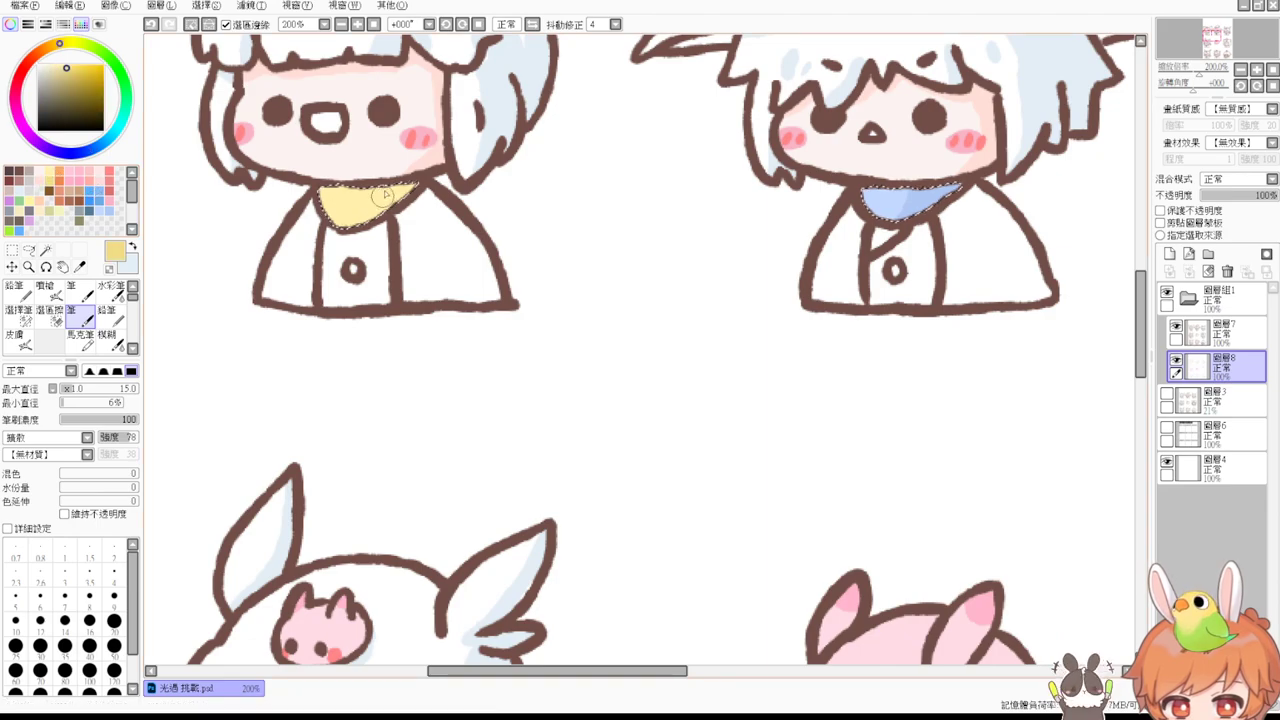
{"action": "key", "text": "ctrl+d"}
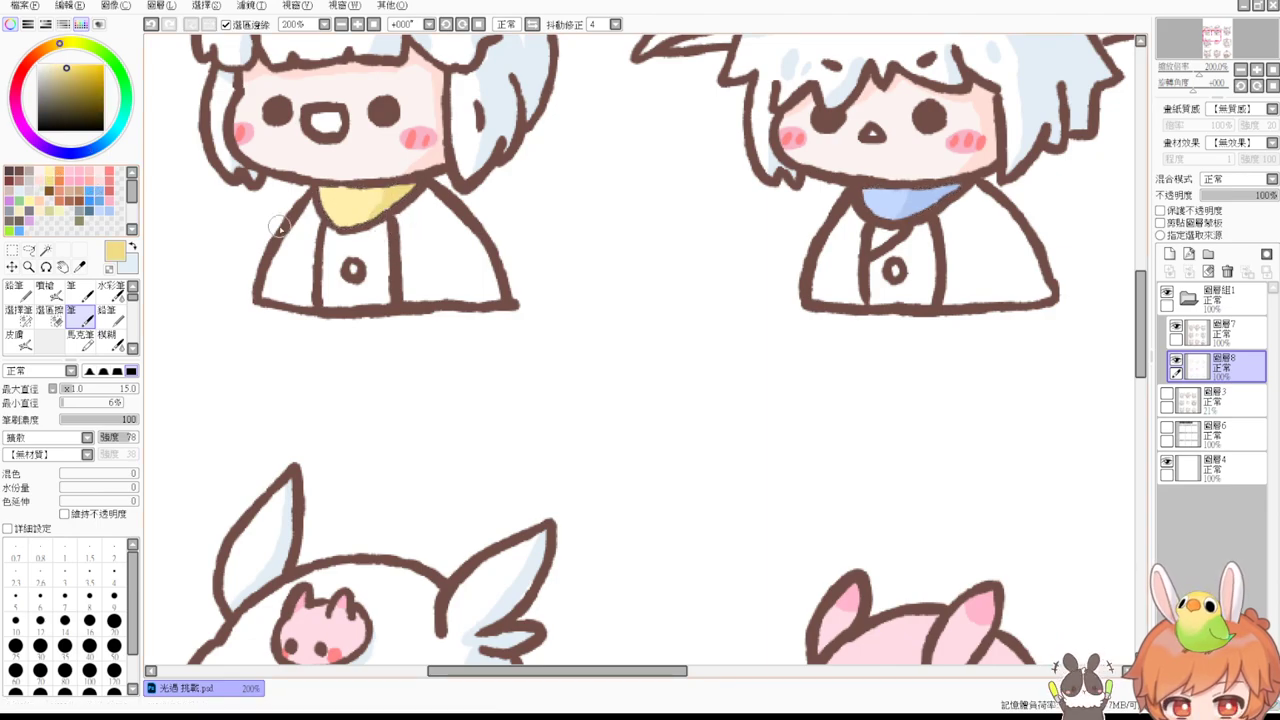
Step: Select the centre shirt panels of the top-left character and the two yellow-scarfed bottom-row characters with the Magic Wand
{"action": "left_click", "coordinate": [46, 249]}
{"action": "left_click", "coordinate": [362, 248]}
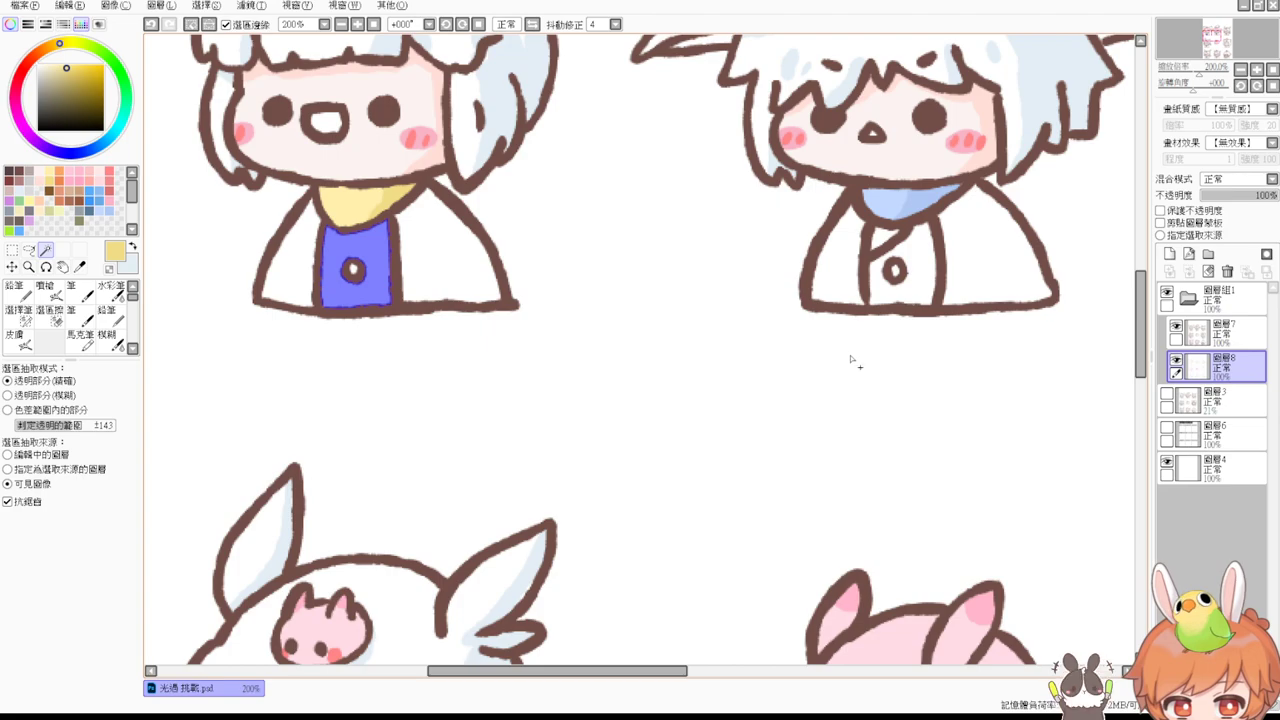
{"action": "left_click_drag", "start_coordinate": [822, 412], "coordinate": [543, 134]}
{"action": "mouse_move", "coordinate": [671, 460]}
{"action": "left_mouse_down"}
{"action": "mouse_move", "coordinate": [674, 166]}
{"action": "mouse_move", "coordinate": [674, 231]}
{"action": "left_mouse_up"}
{"action": "left_click_drag", "start_coordinate": [692, 556], "coordinate": [650, 294]}
{"action": "left_click", "coordinate": [619, 462]}
{"action": "left_click_drag", "start_coordinate": [830, 415], "coordinate": [501, 377]}
{"action": "left_click", "coordinate": [855, 441]}
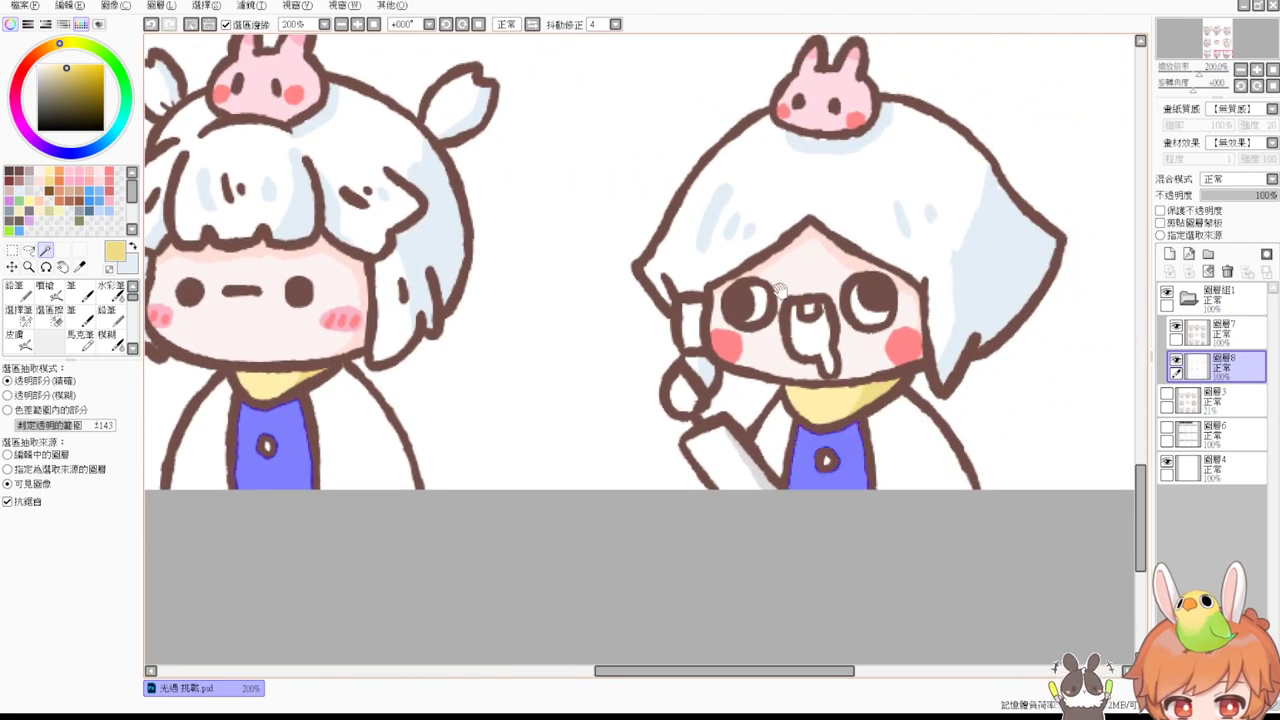
Step: Fill the selected shirt panels with the light yellow sampled from the scarf
{"action": "left_click_drag", "start_coordinate": [815, 370], "coordinate": [893, 535]}
{"action": "left_click", "coordinate": [46, 292]}
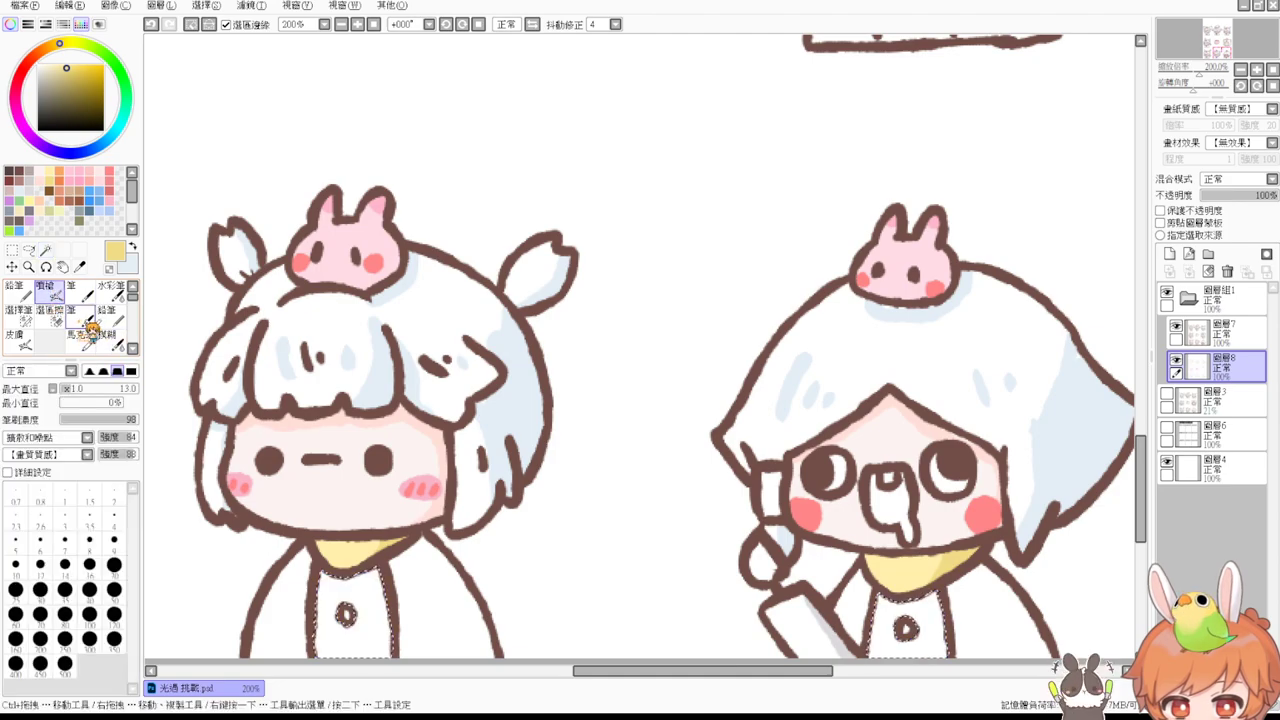
{"action": "left_click", "coordinate": [84, 320]}
{"action": "right_click", "coordinate": [354, 553]}
{"action": "key", "text": "ctrl+f"}
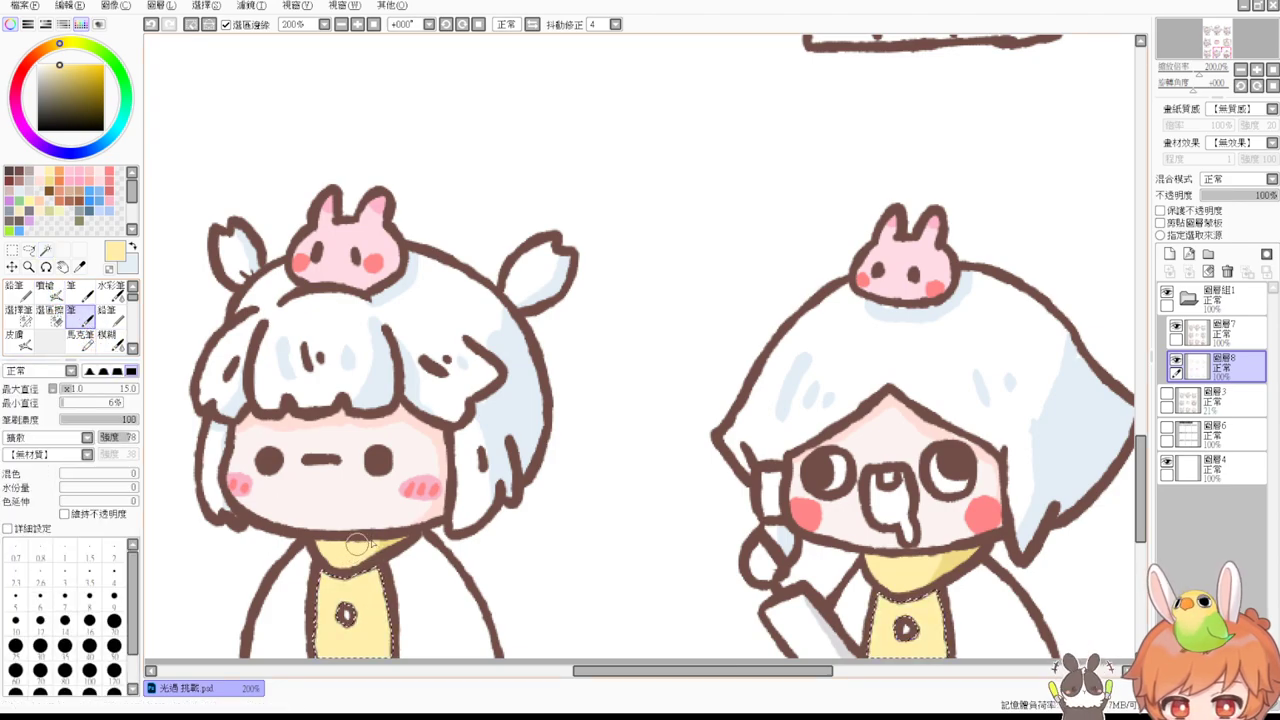
Step: Shade the shirt panels of the two bottom-row characters with the scarf's darker yellow
{"action": "right_click", "coordinate": [388, 546]}
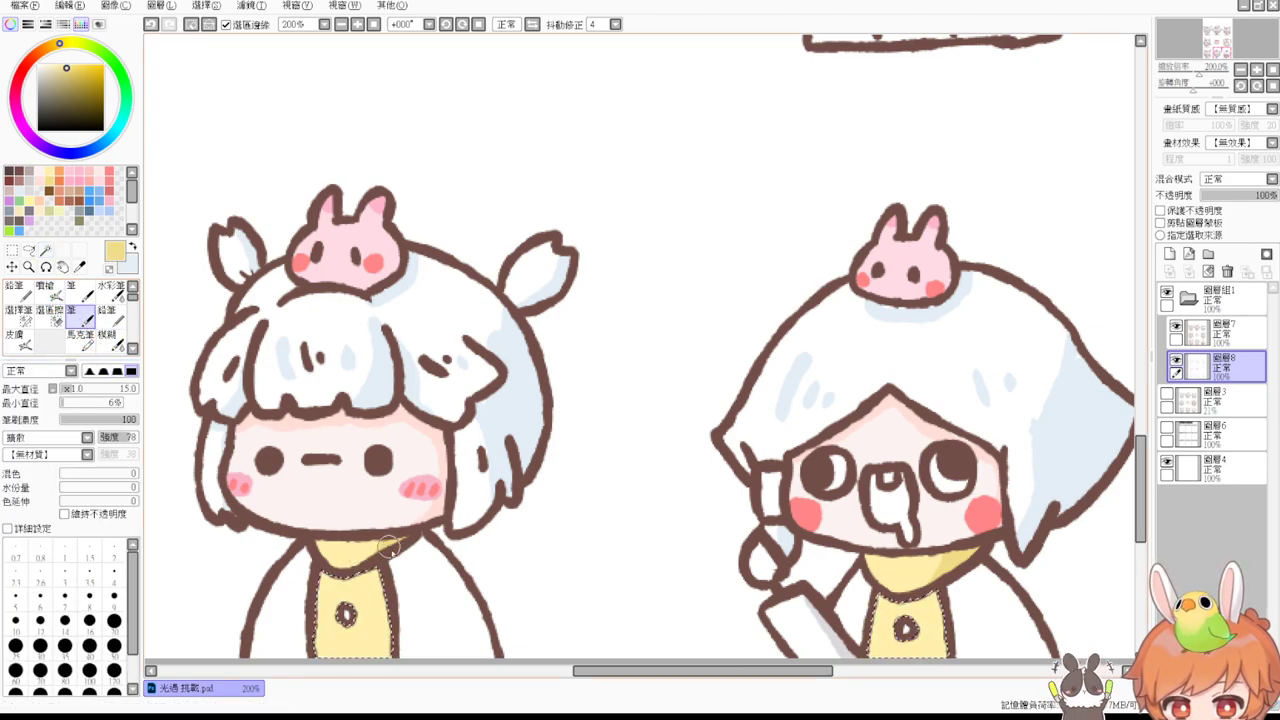
{"action": "scroll", "coordinate": [390, 545], "scroll_direction": "down", "scroll_amount": 3}
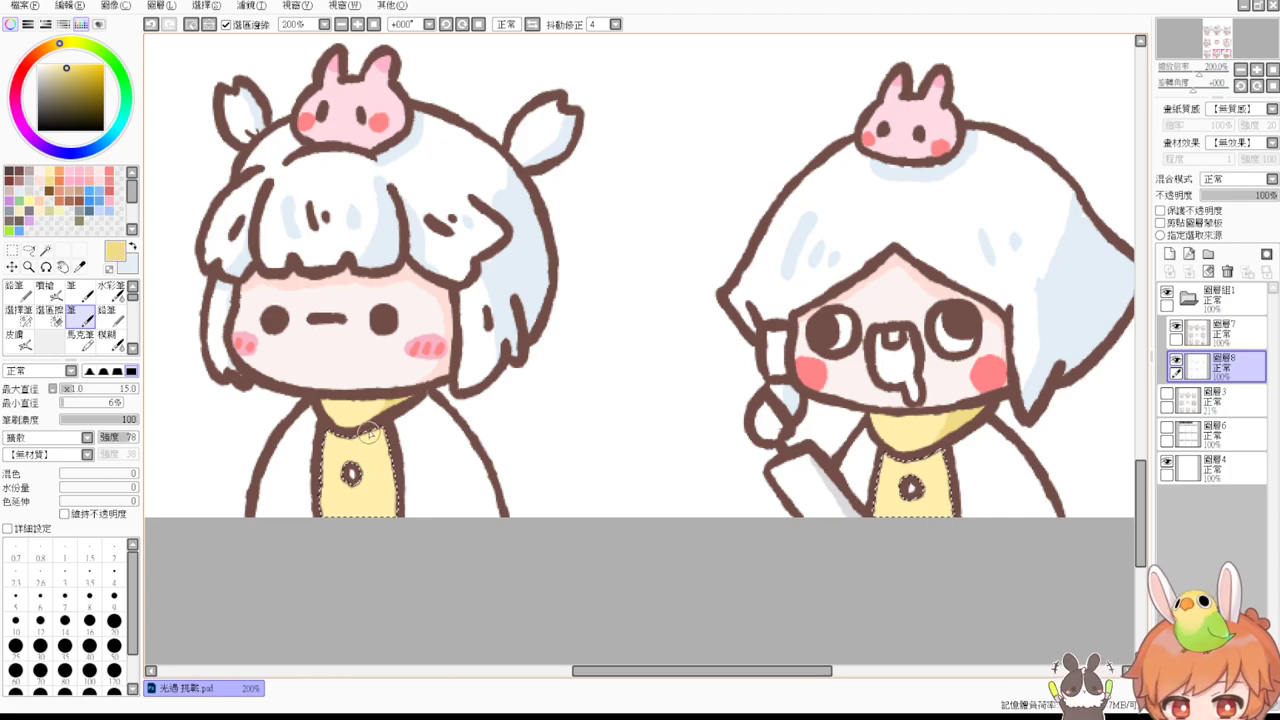
{"action": "mouse_move", "coordinate": [386, 432]}
{"action": "left_mouse_down"}
{"action": "mouse_move", "coordinate": [381, 462]}
{"action": "mouse_move", "coordinate": [376, 512]}
{"action": "left_mouse_up"}
{"action": "left_click_drag", "start_coordinate": [345, 433], "coordinate": [404, 411]}
Step: Shade the side of the top-left character's yellow shirt panel with the darker yellow
{"action": "left_click_drag", "start_coordinate": [952, 421], "coordinate": [789, 341]}
{"action": "mouse_move", "coordinate": [735, 383]}
{"action": "left_mouse_down"}
{"action": "mouse_move", "coordinate": [795, 362]}
{"action": "mouse_move", "coordinate": [757, 337]}
{"action": "mouse_move", "coordinate": [801, 541]}
{"action": "left_mouse_up"}
{"action": "left_click_drag", "start_coordinate": [722, 208], "coordinate": [783, 497]}
{"action": "left_click_drag", "start_coordinate": [738, 60], "coordinate": [771, 349]}
{"action": "left_click_drag", "start_coordinate": [724, 182], "coordinate": [860, 449]}
{"action": "left_click_drag", "start_coordinate": [558, 527], "coordinate": [866, 432]}
{"action": "left_click_drag", "start_coordinate": [540, 464], "coordinate": [817, 433]}
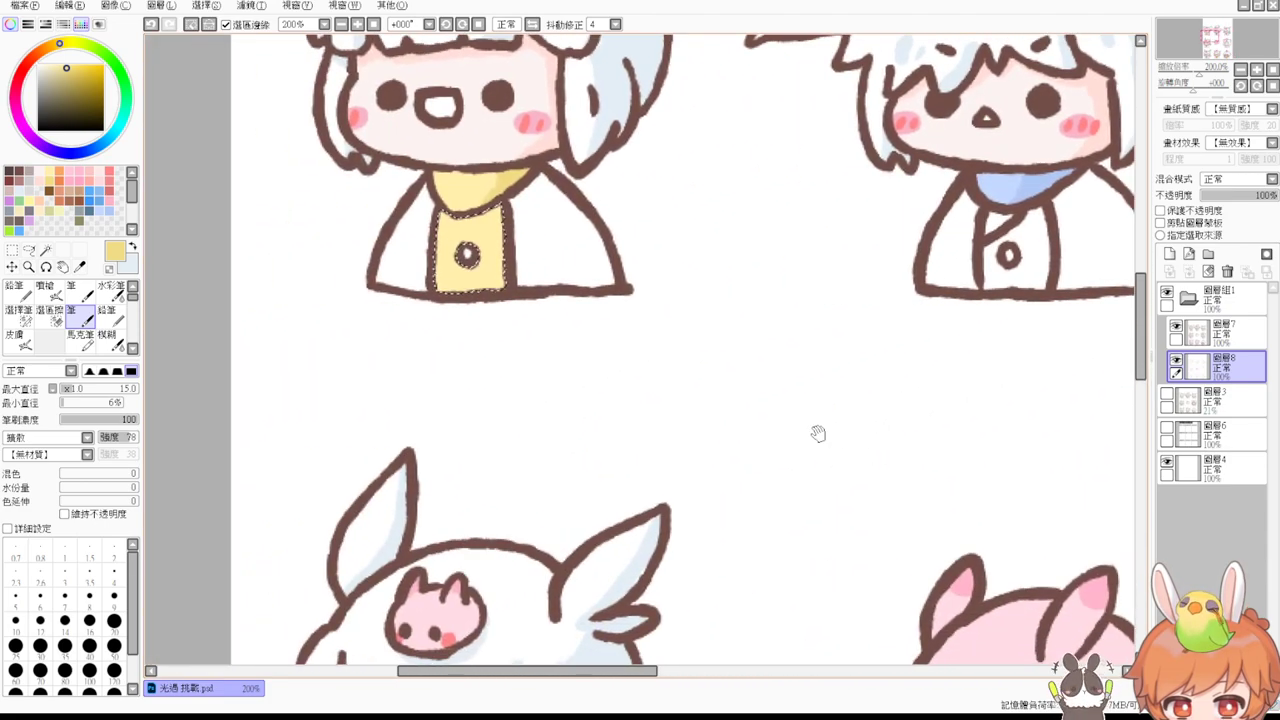
{"action": "left_click_drag", "start_coordinate": [497, 209], "coordinate": [502, 302]}
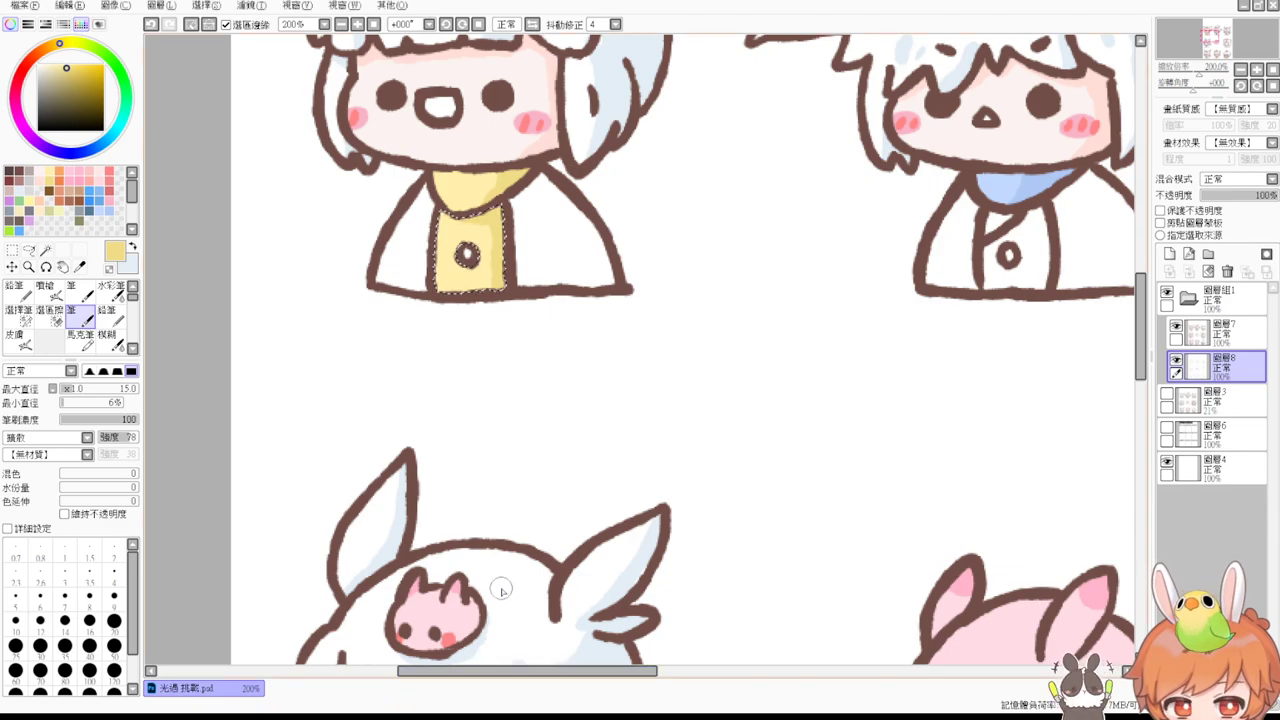
{"action": "left_click_drag", "start_coordinate": [987, 382], "coordinate": [620, 266]}
{"action": "mouse_move", "coordinate": [1042, 416]}
{"action": "left_mouse_down"}
{"action": "mouse_move", "coordinate": [909, 345]}
{"action": "mouse_move", "coordinate": [611, 227]}
{"action": "left_mouse_up"}
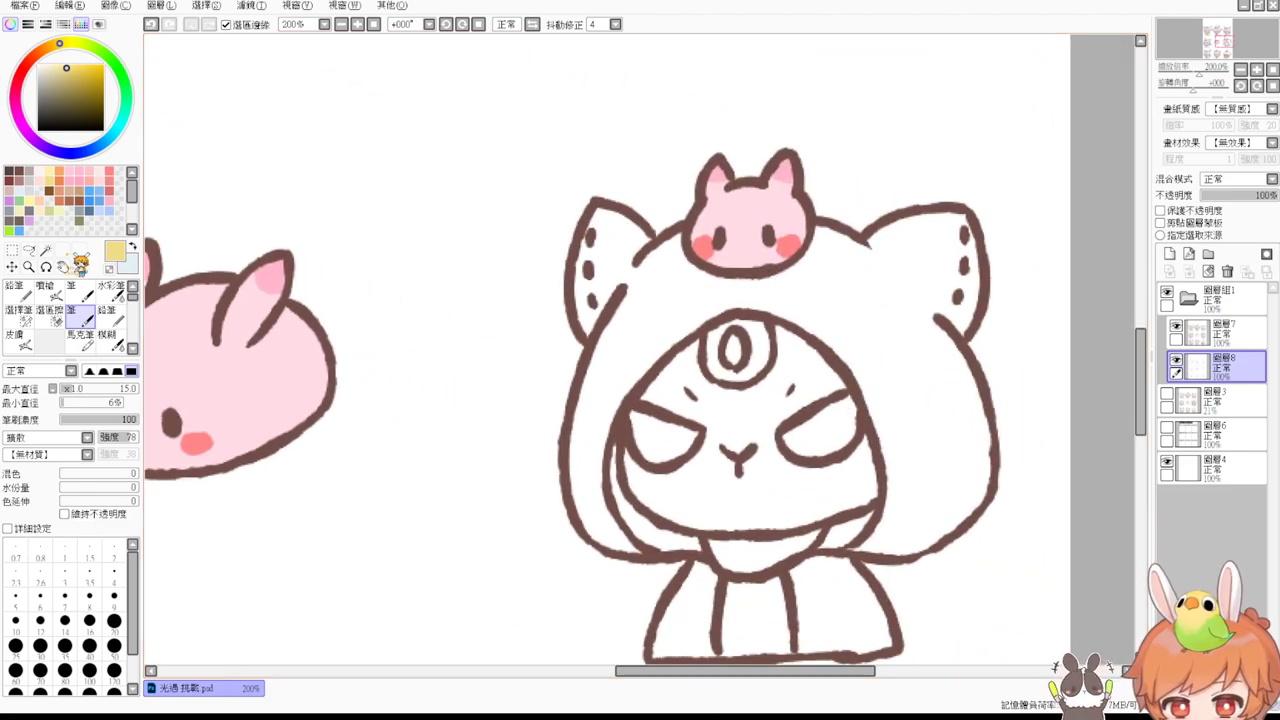
{"action": "left_click", "coordinate": [45, 249]}
{"action": "left_click", "coordinate": [600, 500]}
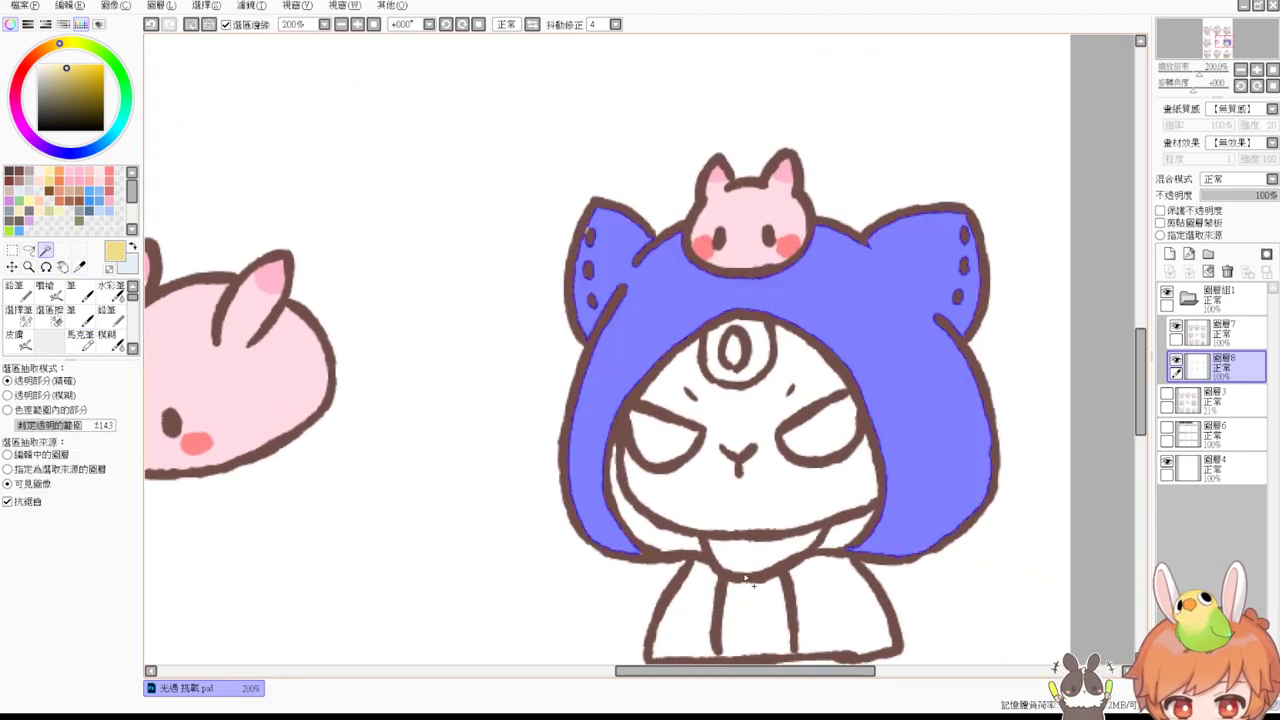
{"action": "left_click", "coordinate": [668, 541]}
{"action": "left_click", "coordinate": [843, 546]}
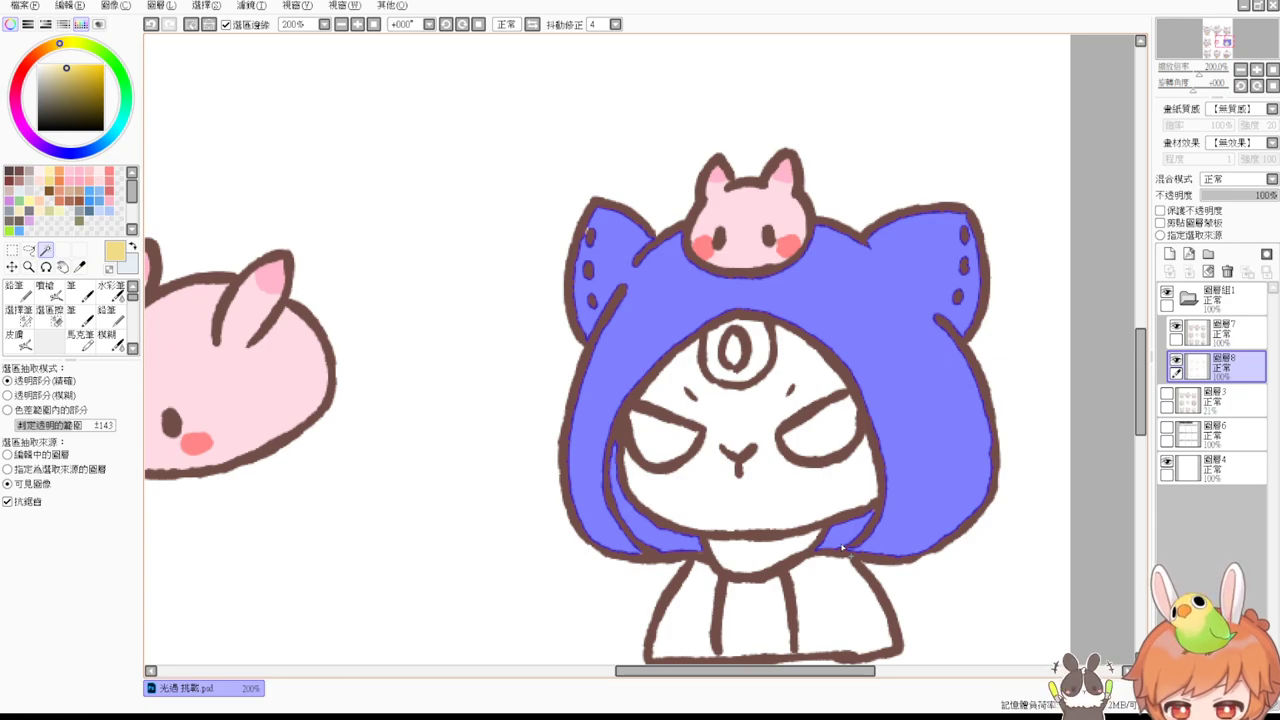
{"action": "left_click_drag", "start_coordinate": [906, 429], "coordinate": [906, 329]}
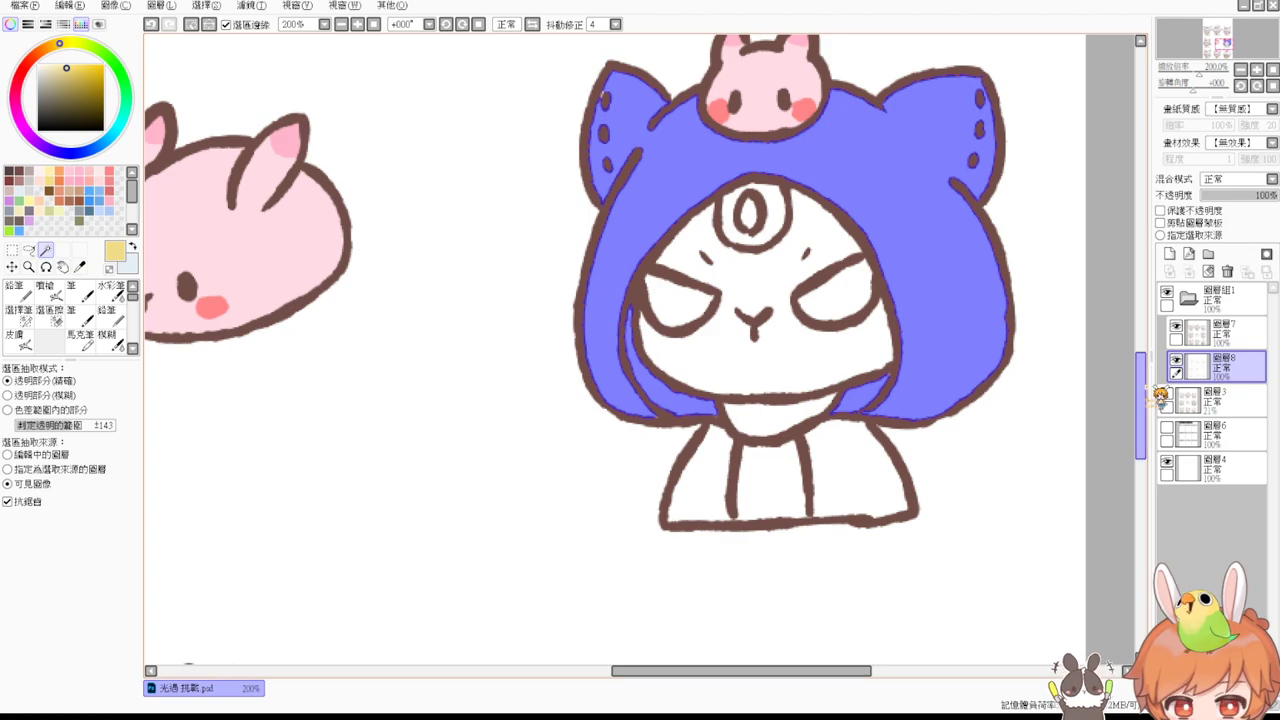
{"action": "key", "text": "ctrl+d"}
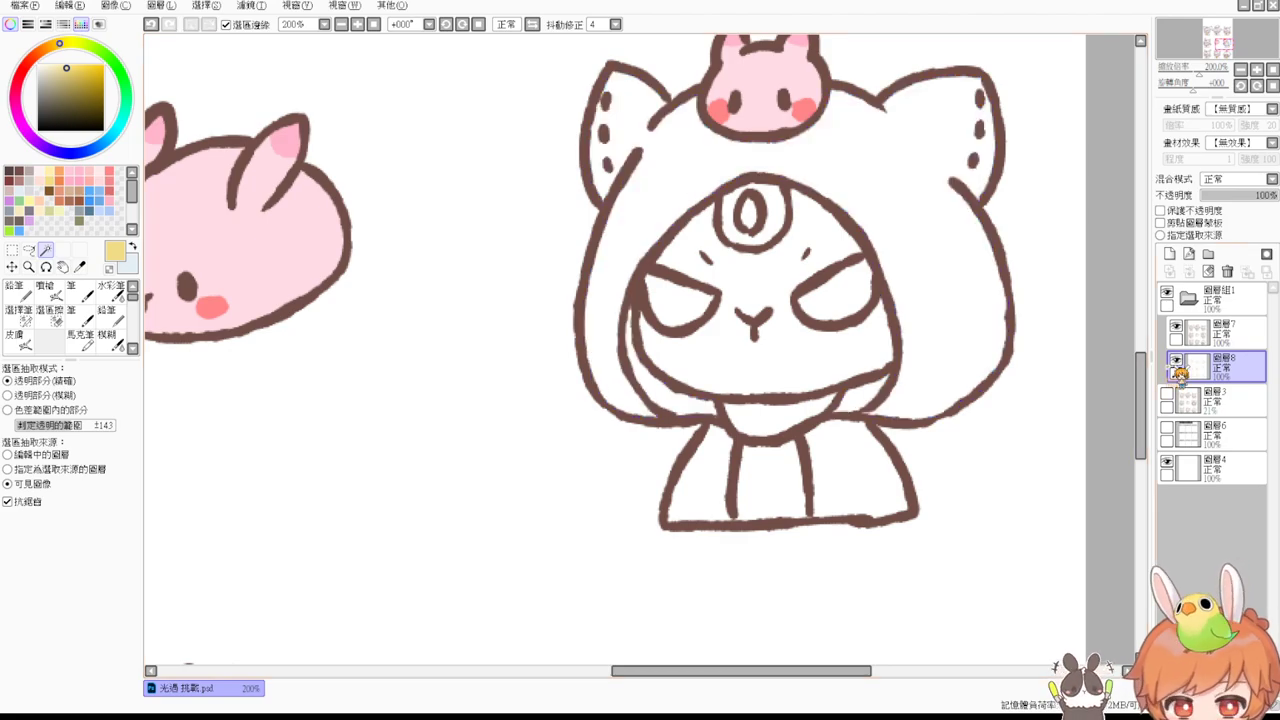
Step: Erase the lower collar outline of the hooded character on layer 圖層7 and set the brush to the brown line colour
{"action": "left_click", "coordinate": [1236, 341]}
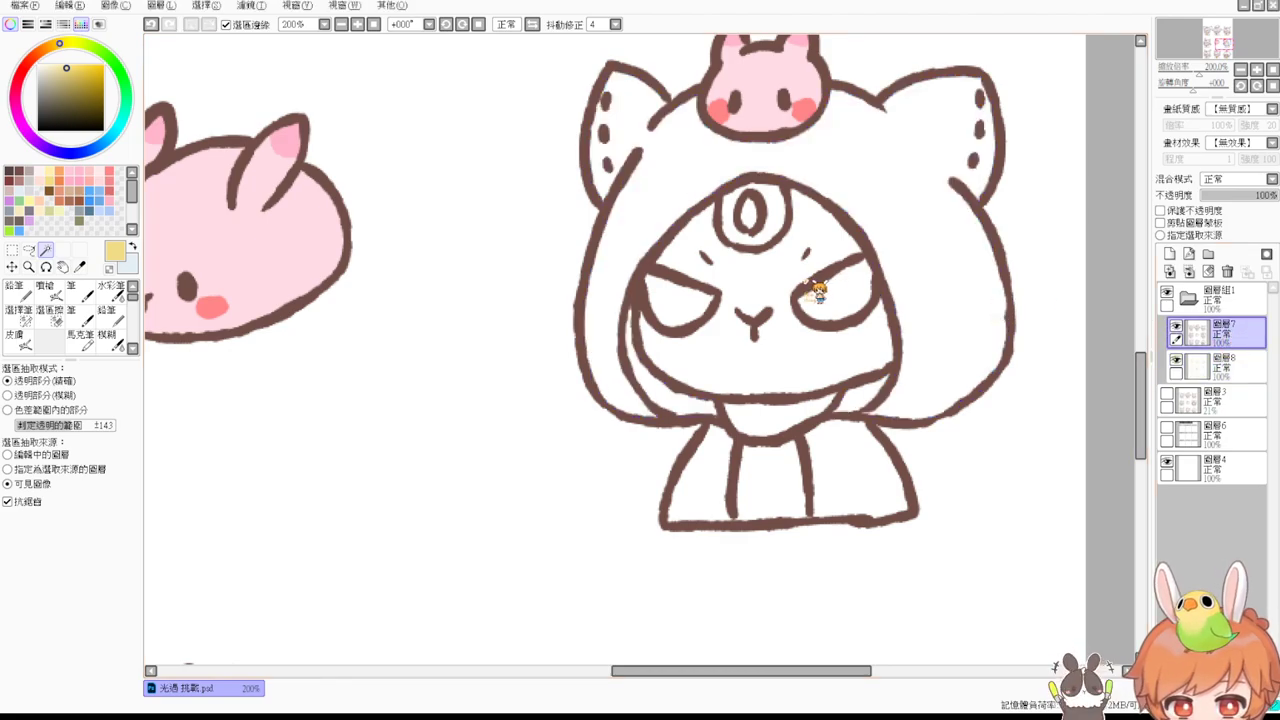
{"action": "key", "text": "e"}
{"action": "mouse_move", "coordinate": [760, 443]}
{"action": "left_mouse_down"}
{"action": "mouse_move", "coordinate": [751, 435]}
{"action": "mouse_move", "coordinate": [790, 438]}
{"action": "mouse_move", "coordinate": [772, 428]}
{"action": "mouse_move", "coordinate": [801, 440]}
{"action": "left_mouse_up"}
{"action": "key", "text": "w"}
{"action": "left_click", "coordinate": [22, 169]}
{"action": "left_click", "coordinate": [80, 315]}
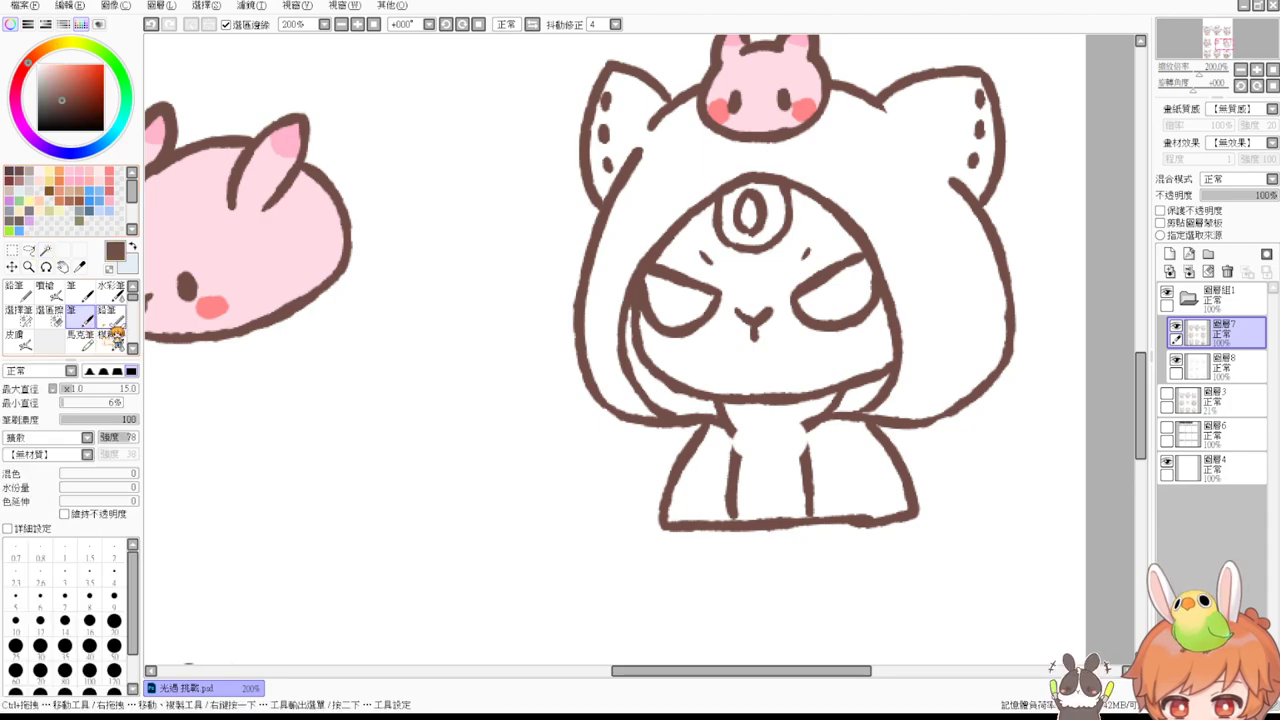
Step: Draw a round brooch outline at the hooded character's collar in brown with a size 7 brush, undoing stray strokes
{"action": "left_click", "coordinate": [753, 453], "text": "ctrl+alt"}
{"action": "mouse_move", "coordinate": [757, 459]}
{"action": "left_mouse_down"}
{"action": "mouse_move", "coordinate": [812, 444]}
{"action": "mouse_move", "coordinate": [774, 468]}
{"action": "mouse_move", "coordinate": [755, 420]}
{"action": "mouse_move", "coordinate": [746, 468]}
{"action": "mouse_move", "coordinate": [810, 440]}
{"action": "mouse_move", "coordinate": [755, 466]}
{"action": "mouse_move", "coordinate": [732, 430]}
{"action": "mouse_move", "coordinate": [752, 466]}
{"action": "left_mouse_up"}
{"action": "key", "text": "ctrl+z"}
{"action": "key", "text": "ctrl+z"}
{"action": "key", "text": "ctrl+z"}
{"action": "key", "text": "e"}
{"action": "key", "text": "b"}
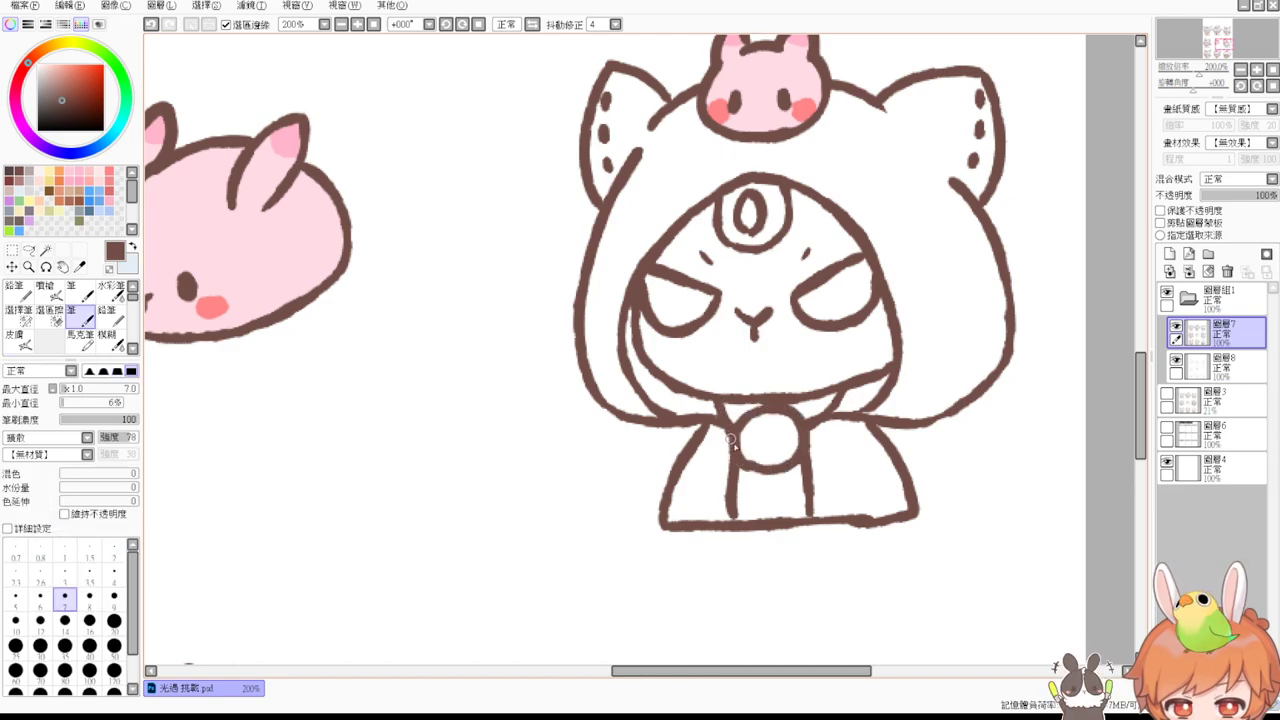
{"action": "left_click_drag", "start_coordinate": [752, 469], "coordinate": [766, 474]}
{"action": "key", "text": "ctrl+z"}
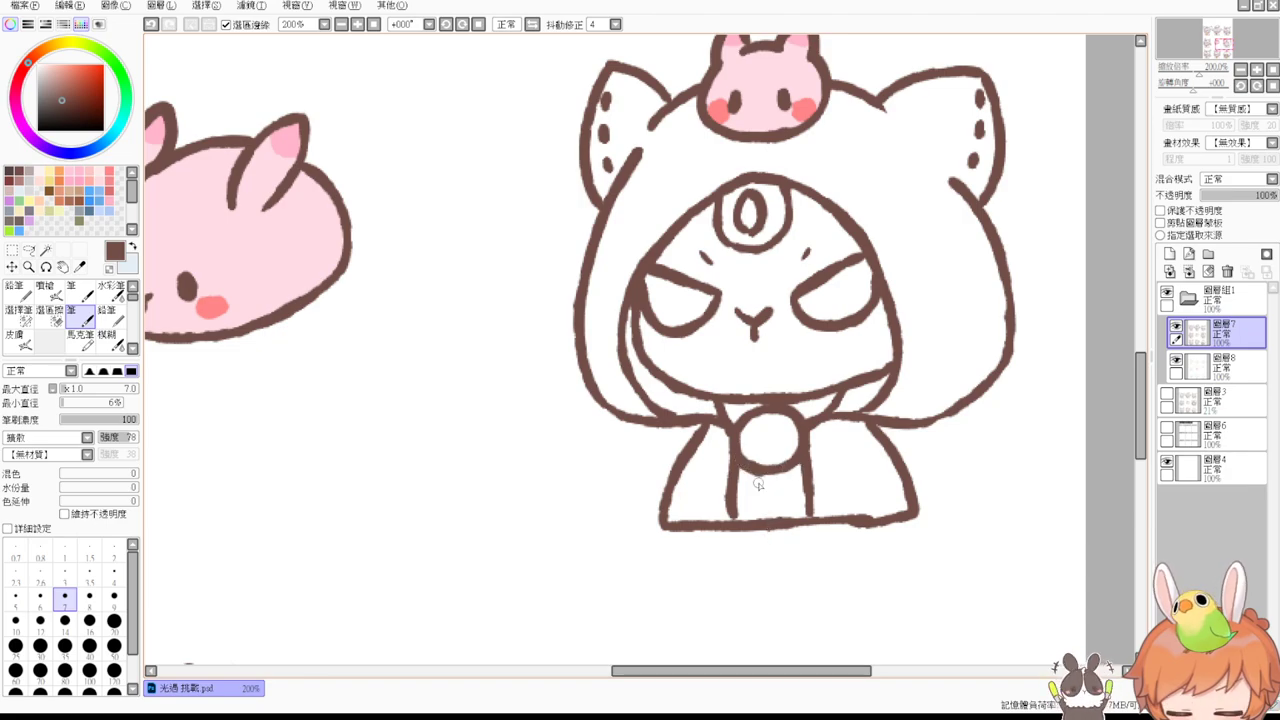
Step: Fill the inside of the round brooch with pale cyan on layer 圖層8
{"action": "left_click", "coordinate": [45, 249]}
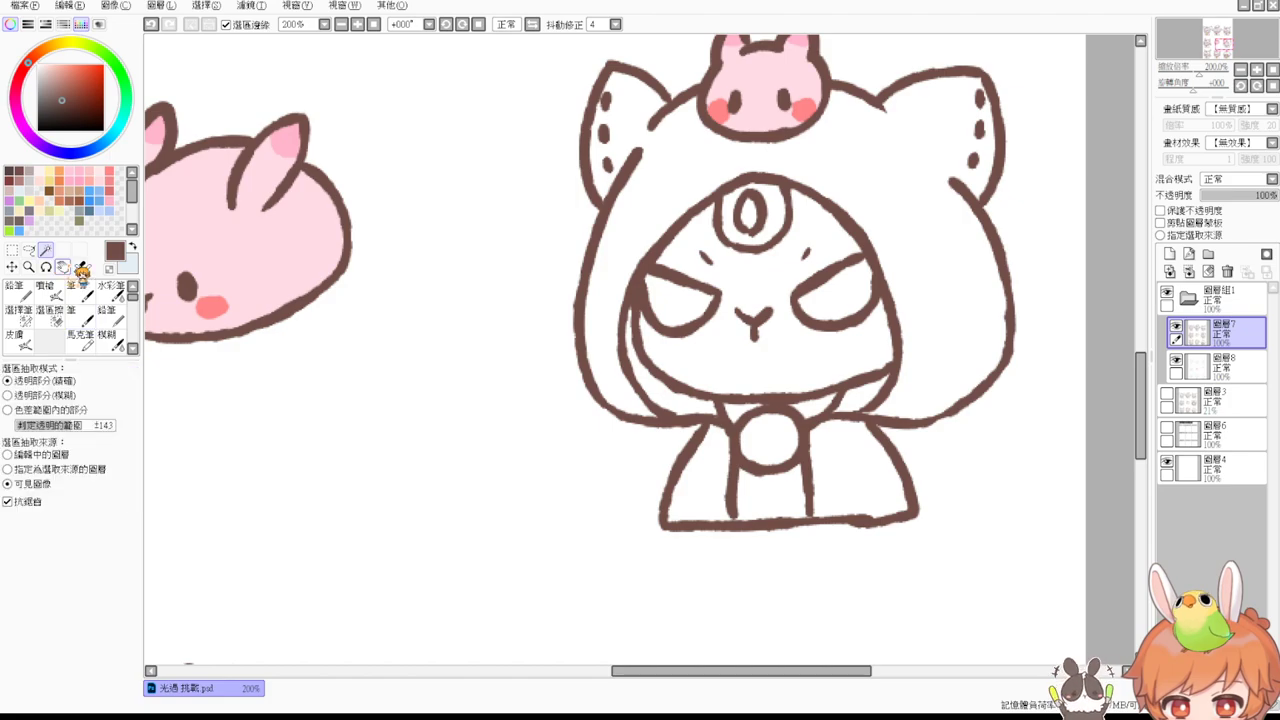
{"action": "left_click", "coordinate": [771, 433]}
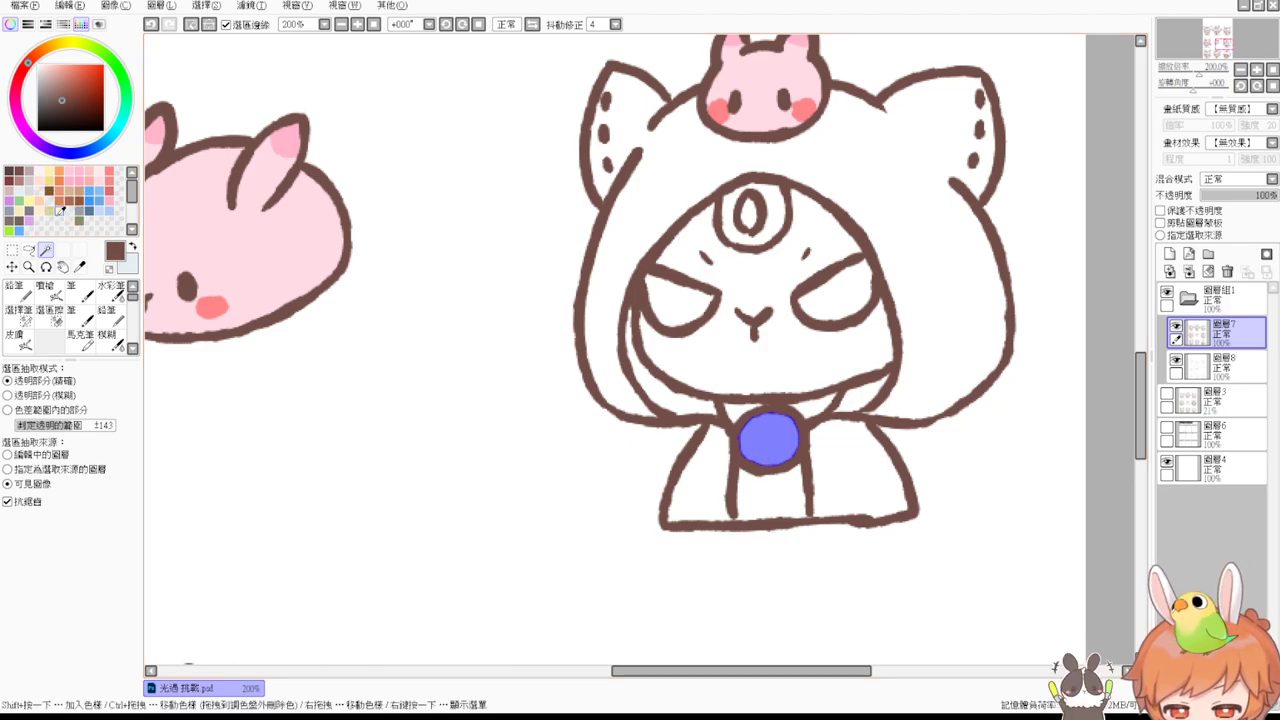
{"action": "left_click", "coordinate": [100, 211]}
{"action": "left_click", "coordinate": [115, 129]}
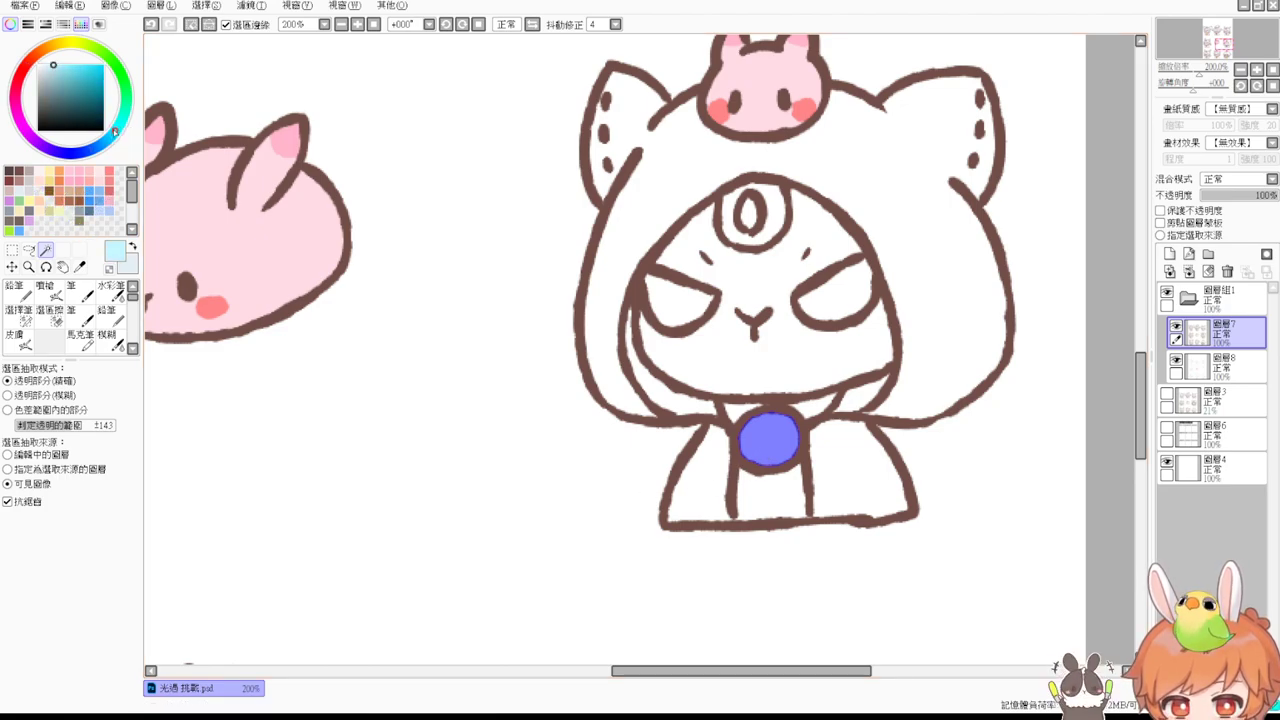
{"action": "key", "text": "ctrl+f"}
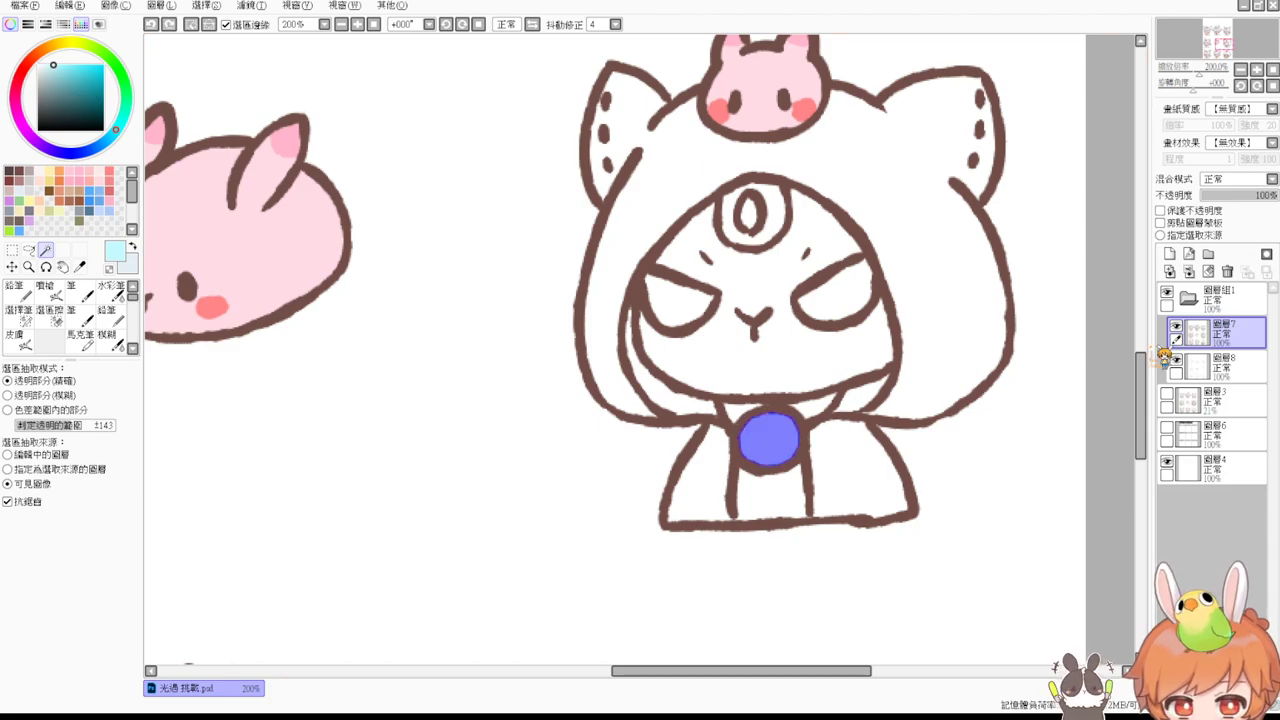
{"action": "left_click", "coordinate": [1216, 366]}
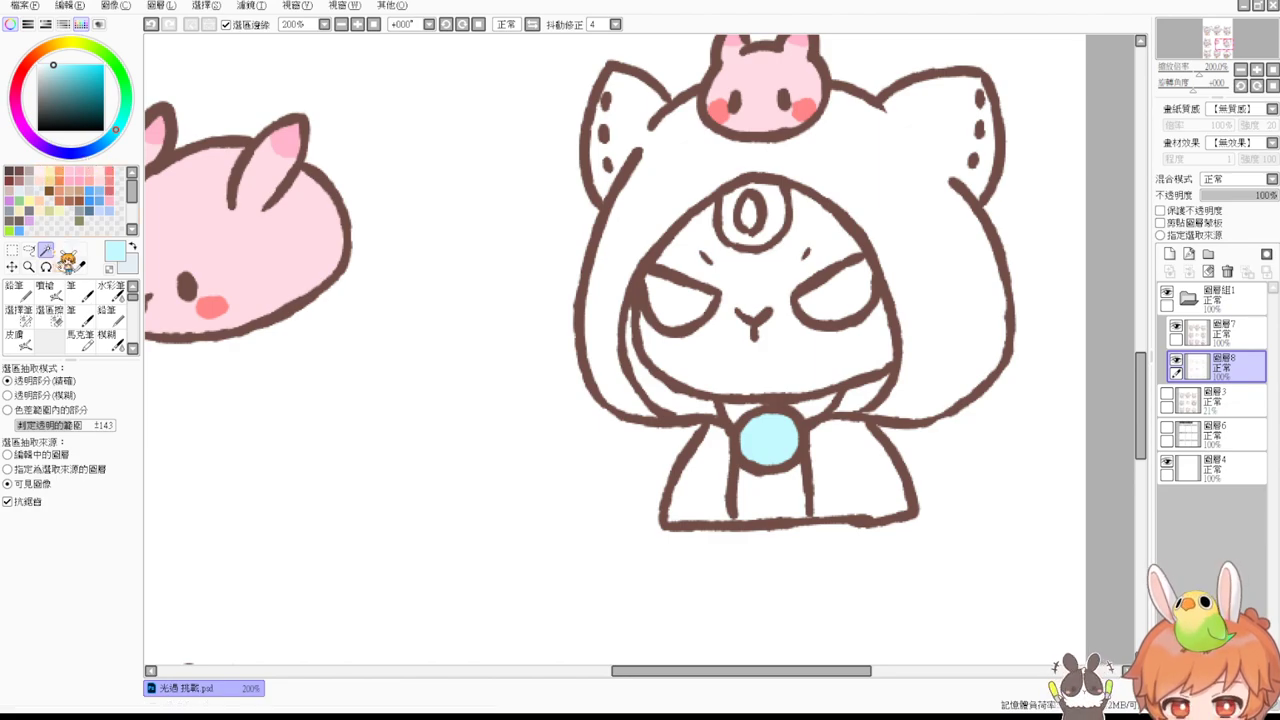
Step: Select the hooded character's hood, both cape halves and the two collar pieces with the Magic Wand
{"action": "left_click", "coordinate": [702, 193]}
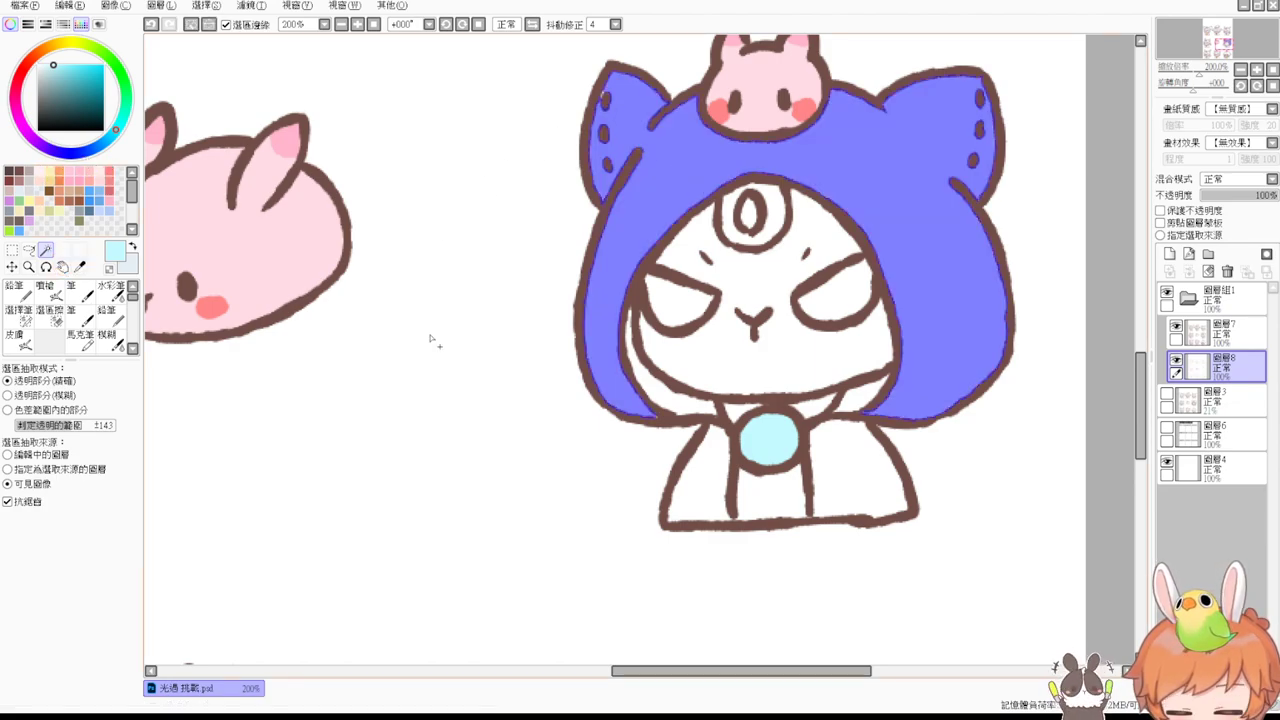
{"action": "left_click", "coordinate": [709, 471], "text": "shift"}
{"action": "left_click", "coordinate": [867, 460], "text": "shift"}
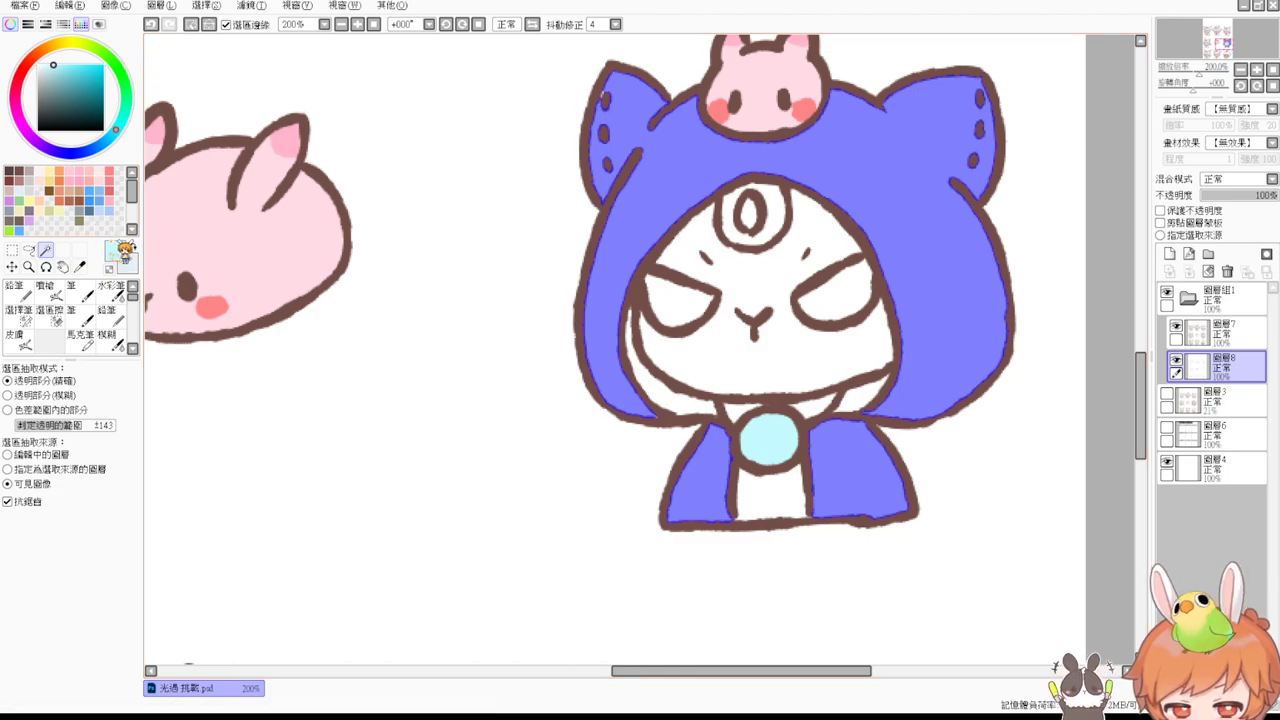
{"action": "left_click", "coordinate": [738, 411]}
{"action": "left_click", "coordinate": [817, 408]}
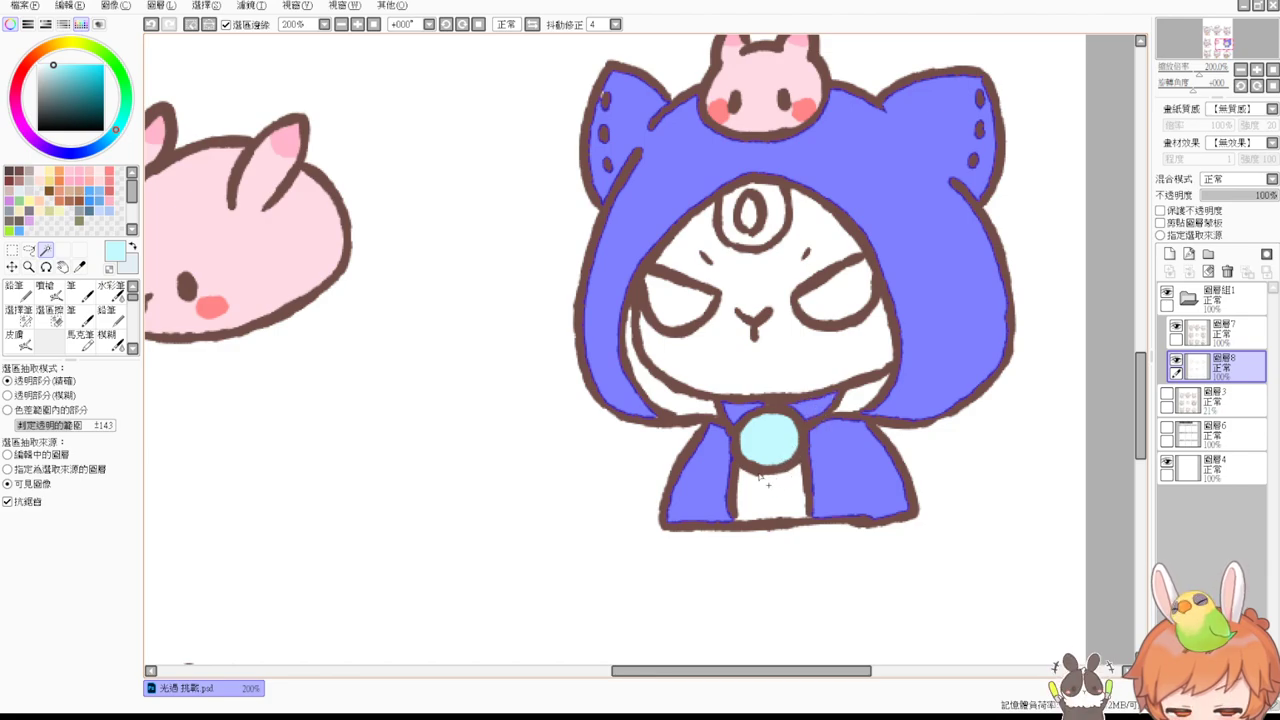
Step: Try several blue-grey fills on the selected hood, collar and cape
{"action": "left_click", "coordinate": [92, 189]}
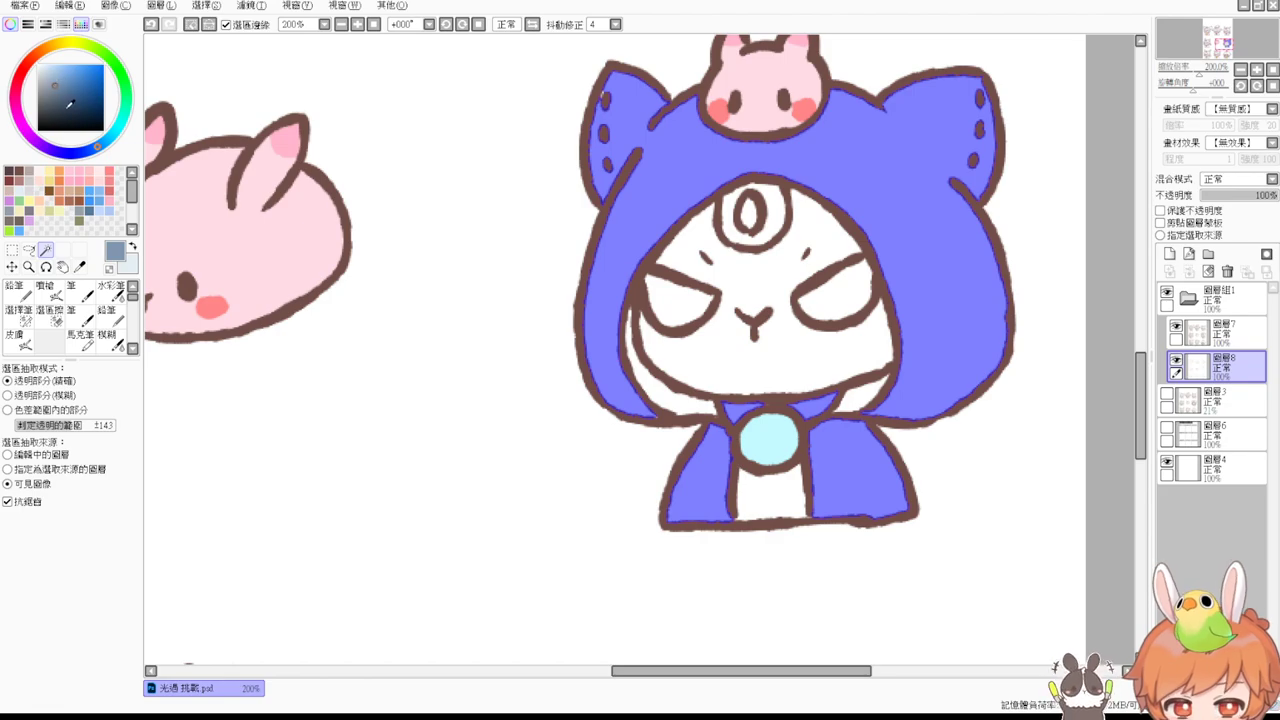
{"action": "key", "text": "ctrl+f"}
{"action": "left_click", "coordinate": [49, 292]}
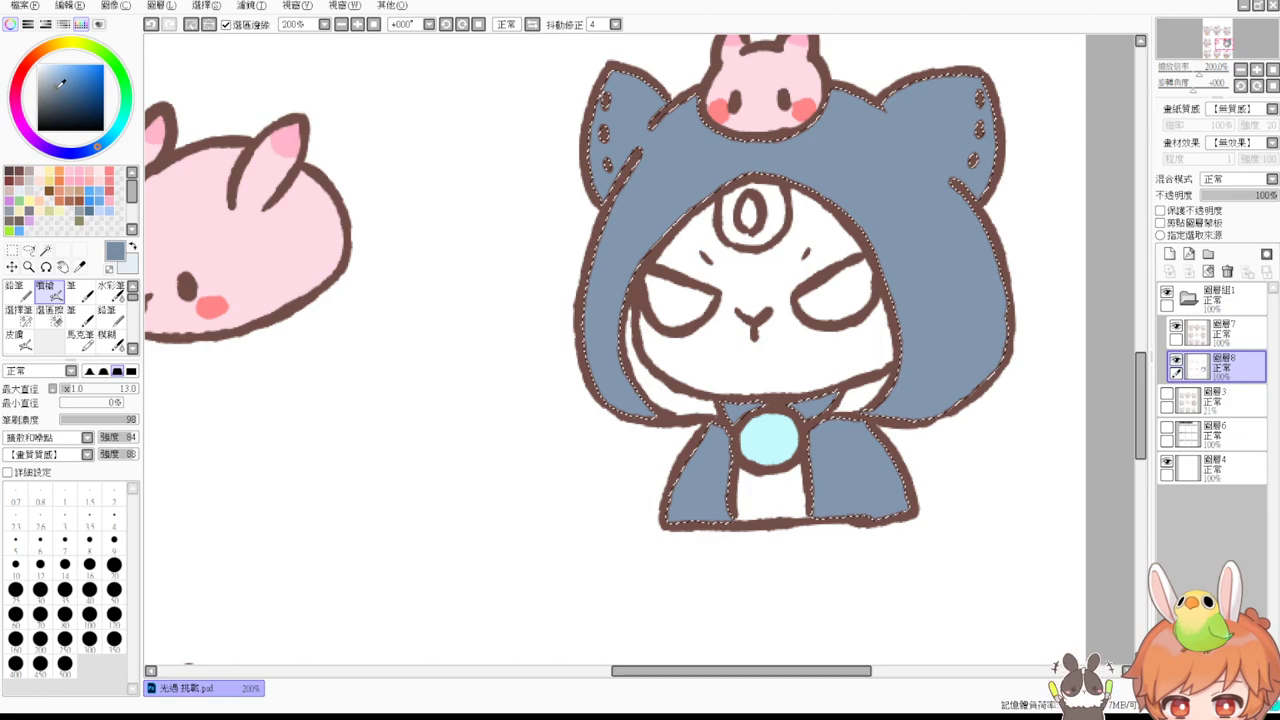
{"action": "key", "text": "ctrl+f"}
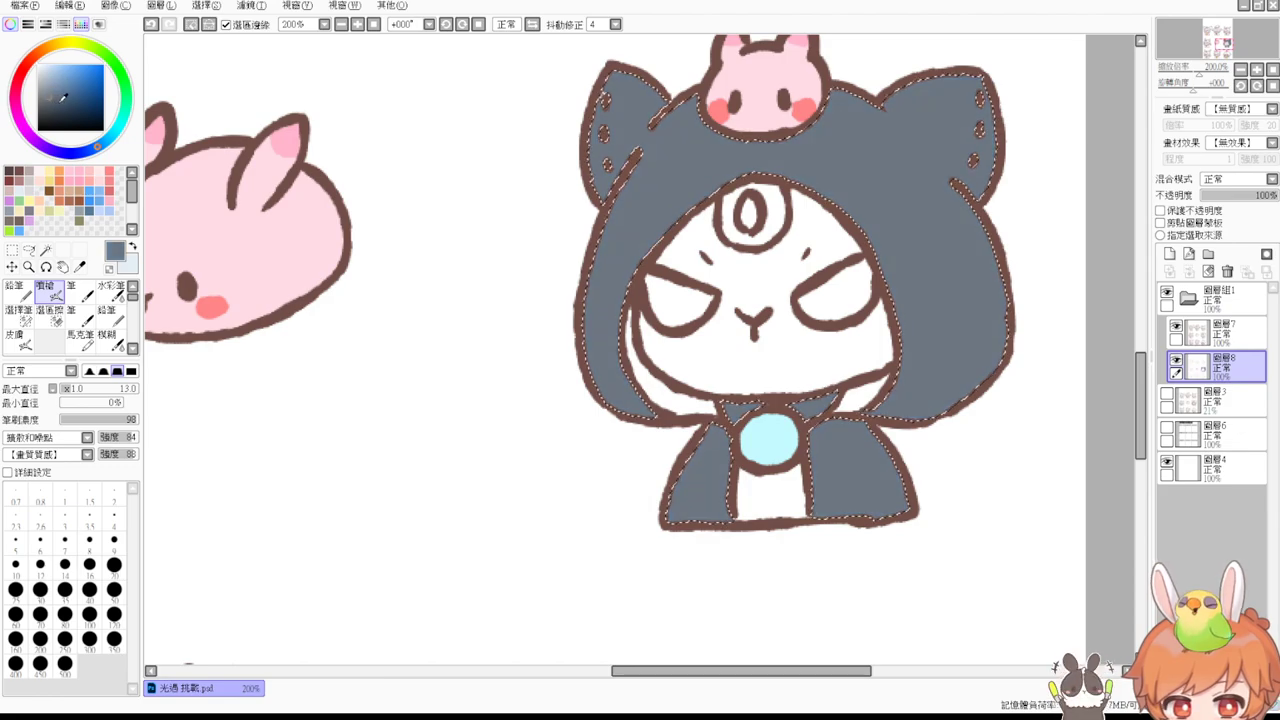
{"action": "left_click", "coordinate": [57, 91]}
{"action": "key", "text": "ctrl+f"}
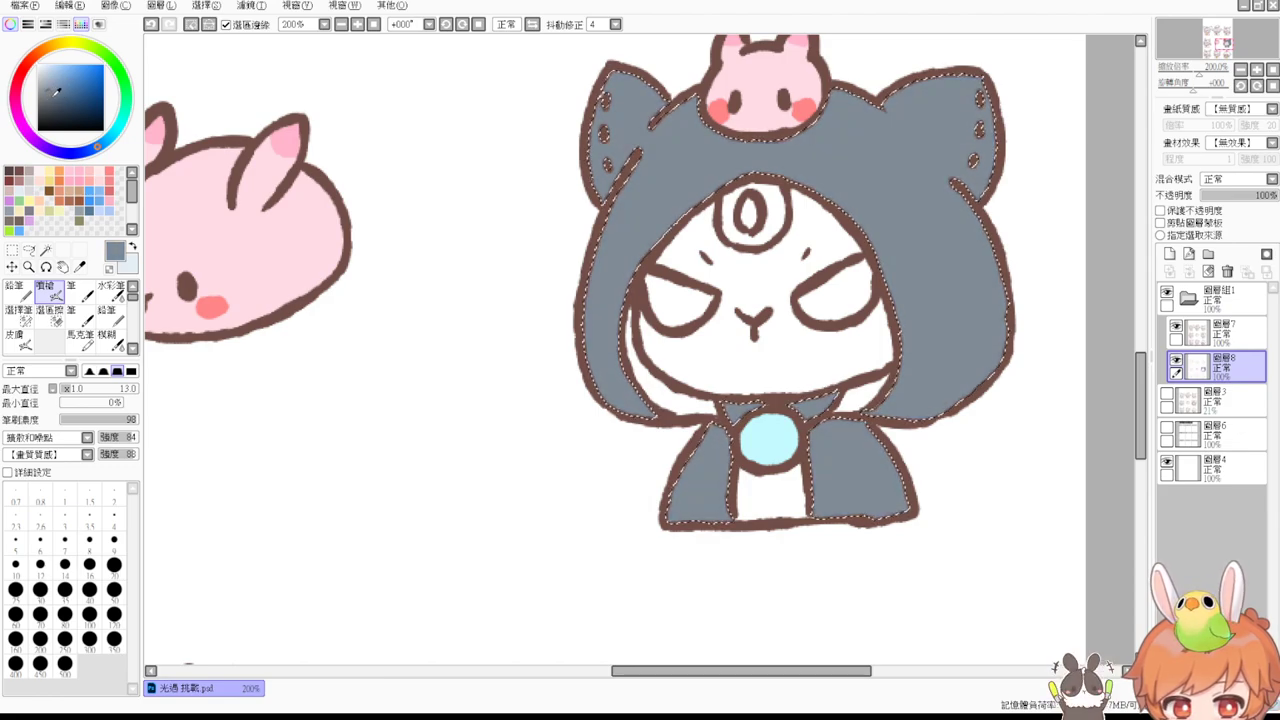
Step: Recolour the hood, collar and cape with a more violet, dark slate blue and clear the selection
{"action": "left_click", "coordinate": [92, 150]}
{"action": "key", "text": "ctrl+f"}
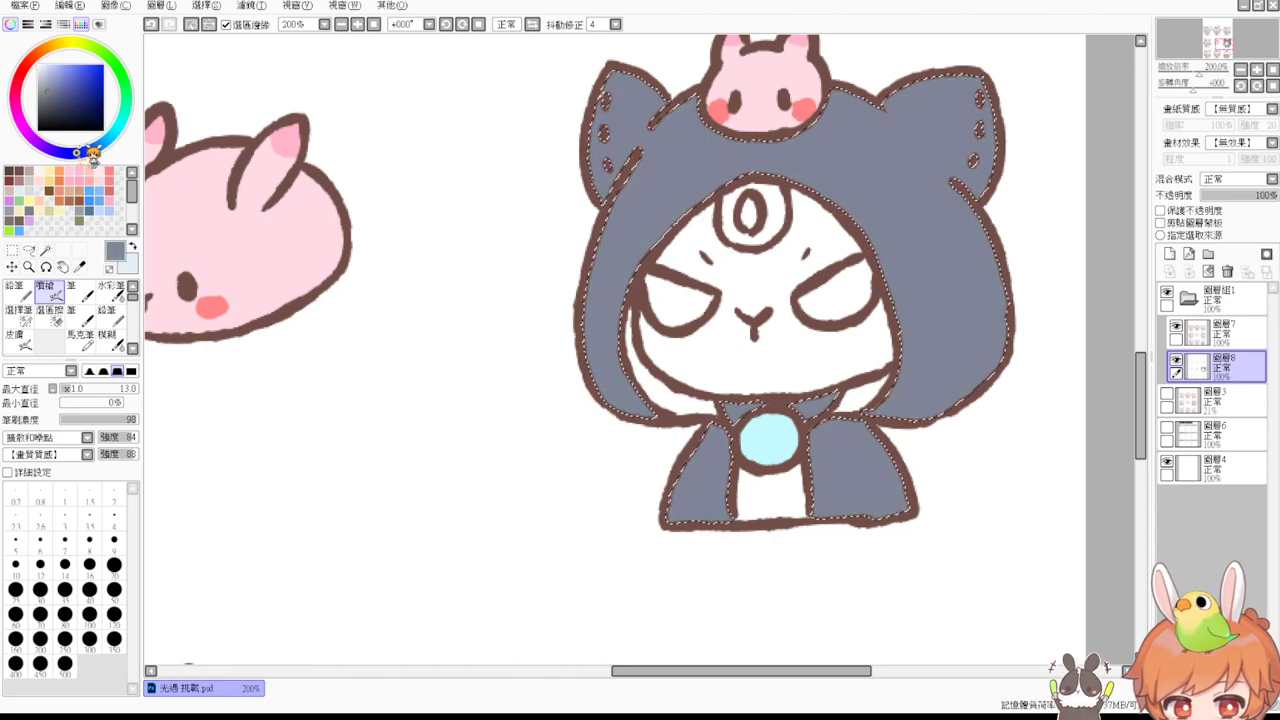
{"action": "left_click", "coordinate": [57, 91]}
{"action": "left_click", "coordinate": [56, 100]}
{"action": "key", "text": "ctrl+f"}
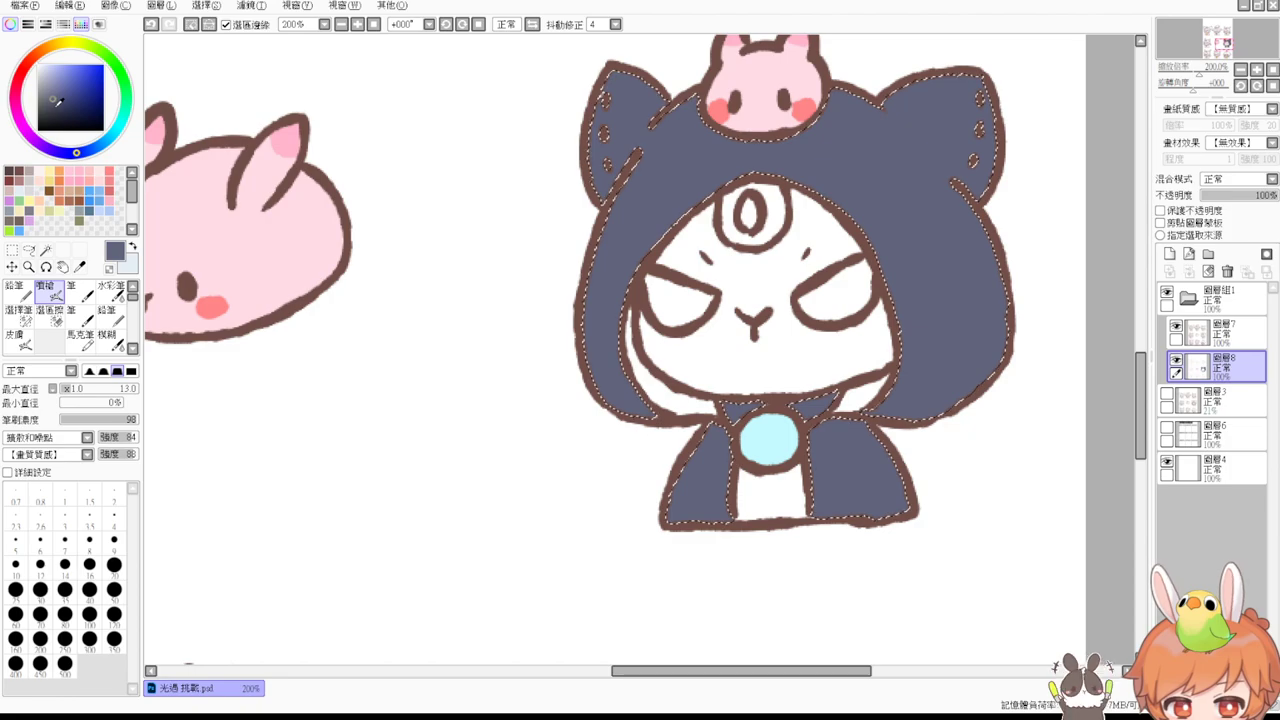
{"action": "left_click", "coordinate": [57, 91]}
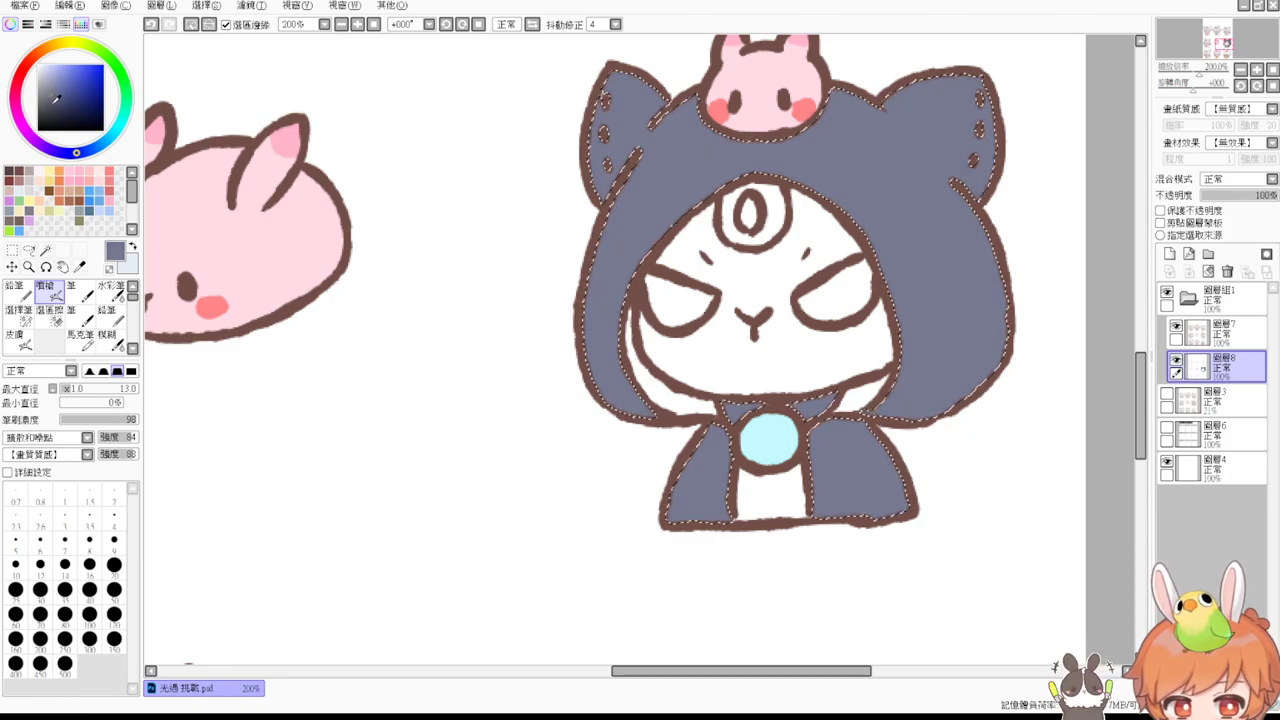
{"action": "key", "text": "ctrl+d"}
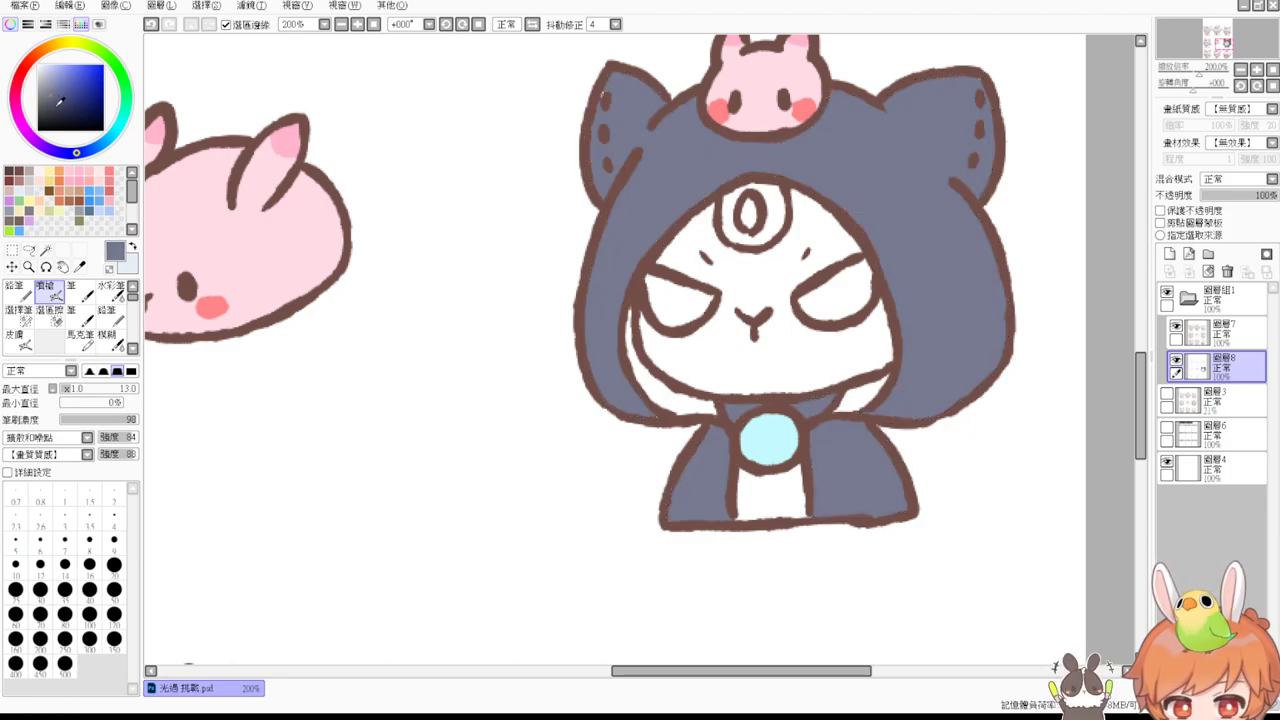
Step: Extend the hood and cape selection along the hood's left ear edge with the selection pen
{"action": "left_click", "coordinate": [38, 311]}
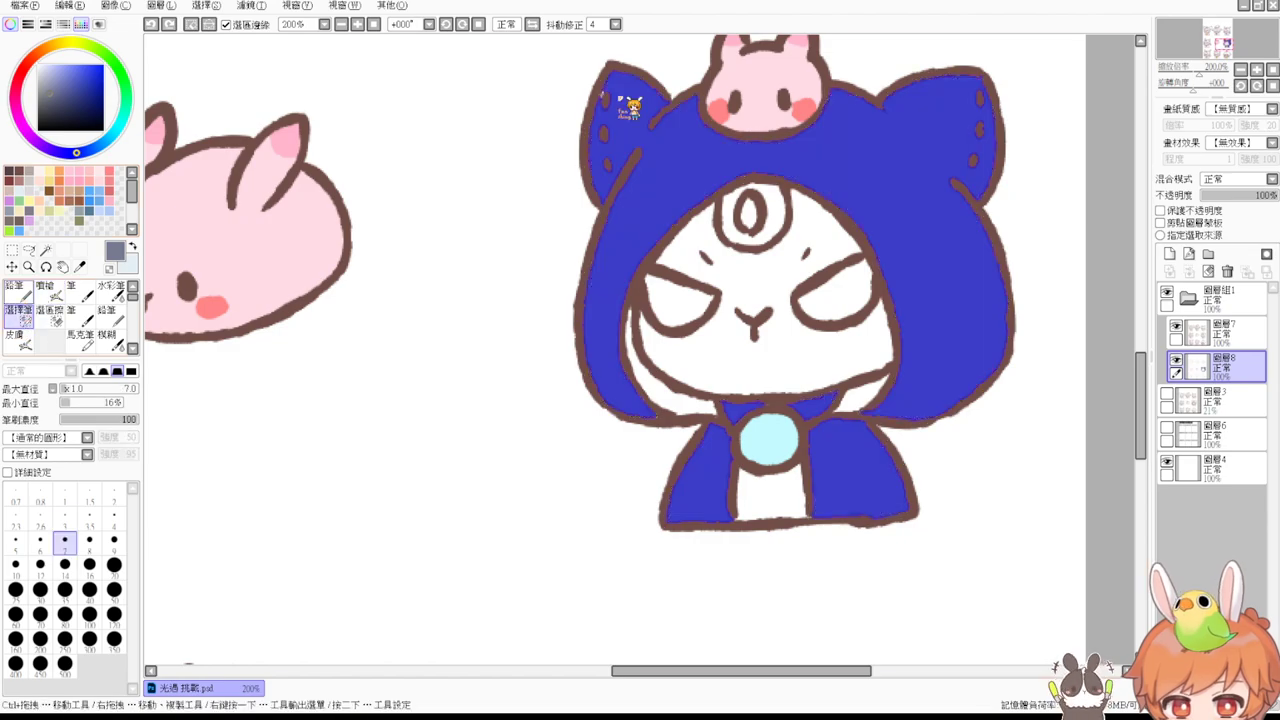
{"action": "left_click_drag", "start_coordinate": [600, 100], "coordinate": [592, 109]}
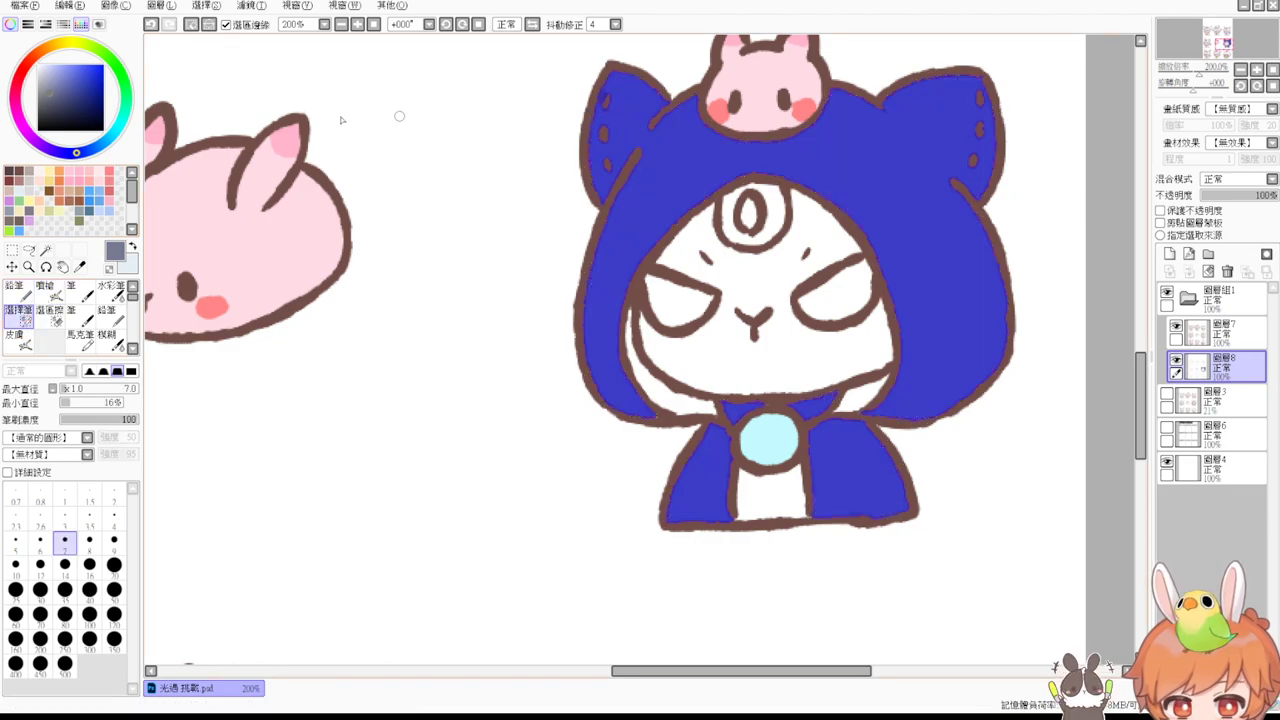
Step: Try a darker slate-blue shadow along the outer edge of the hood's right ear
{"action": "left_click", "coordinate": [54, 97]}
{"action": "left_click", "coordinate": [86, 311]}
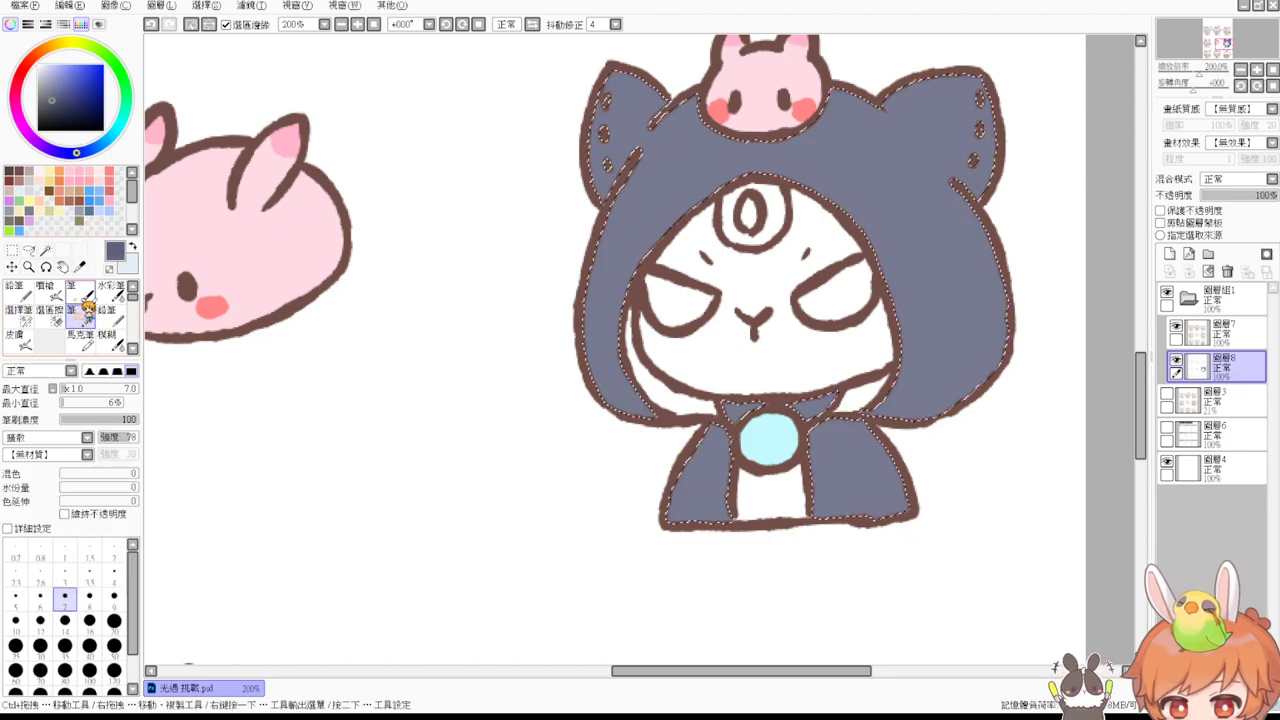
{"action": "left_click_drag", "start_coordinate": [987, 74], "coordinate": [992, 76]}
{"action": "left_click_drag", "start_coordinate": [980, 80], "coordinate": [976, 179]}
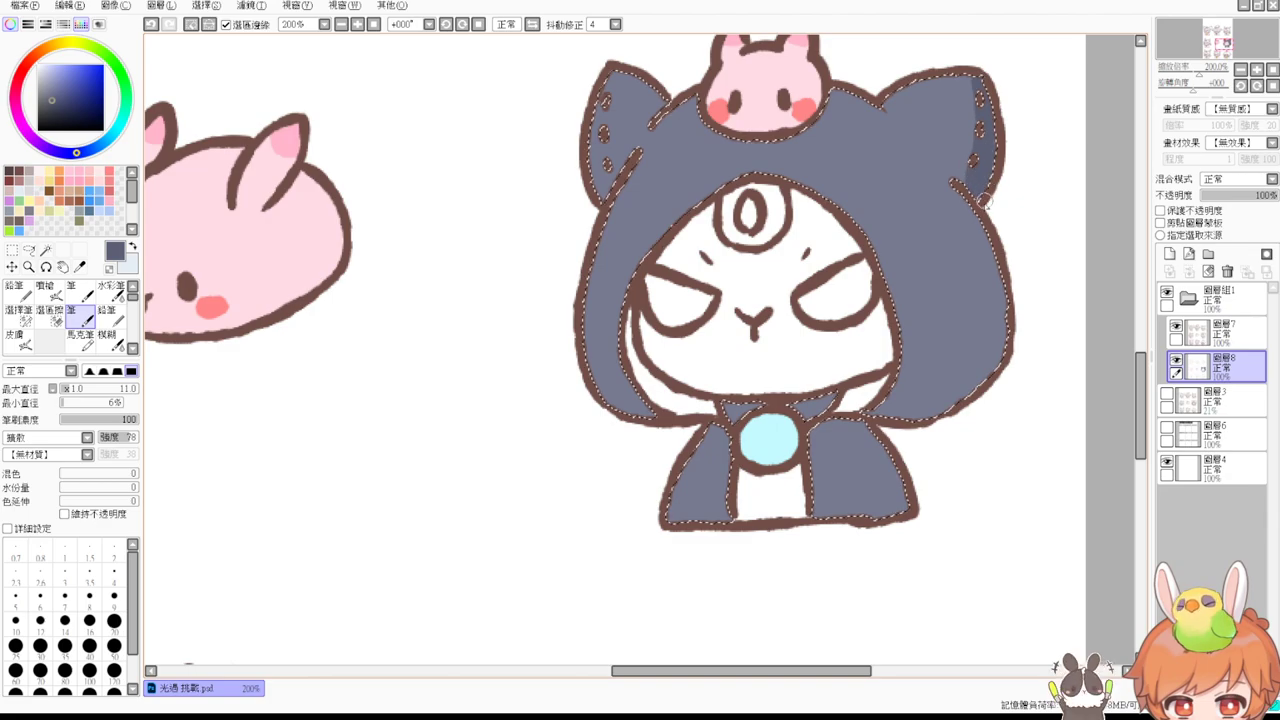
{"action": "right_click", "coordinate": [944, 140]}
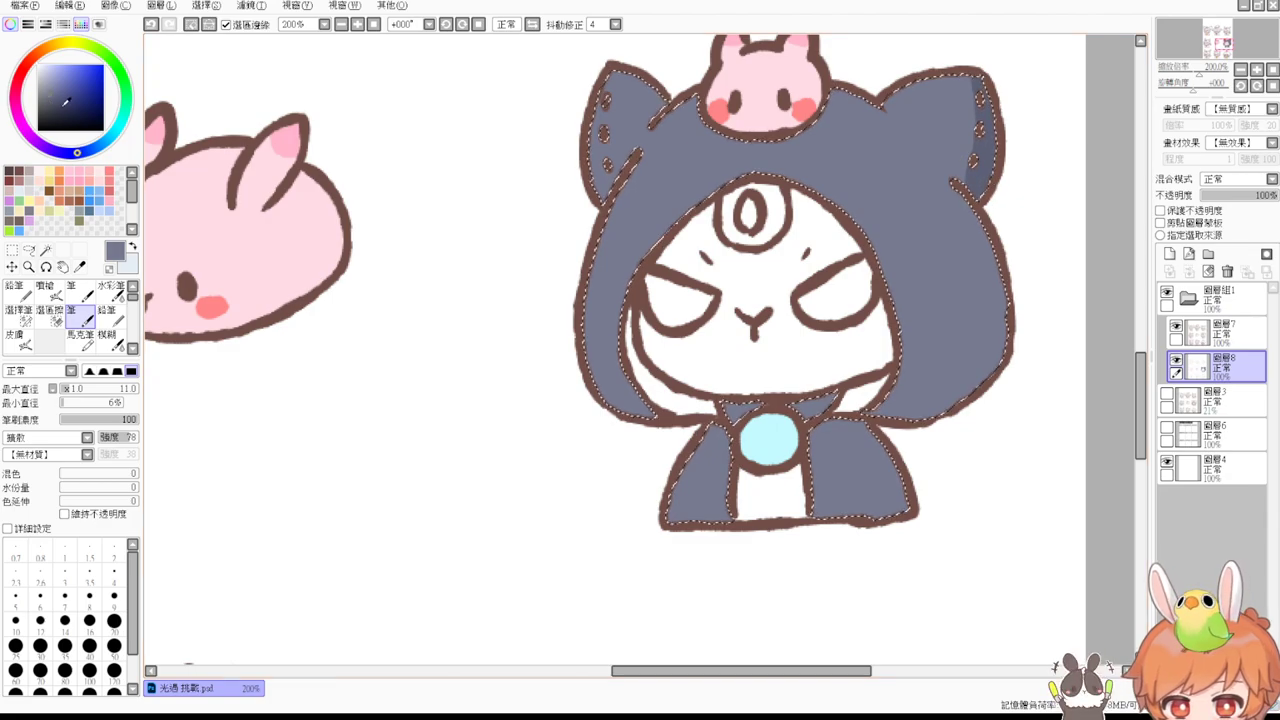
{"action": "key", "text": "ctrl+z"}
Step: Undo the right ear's dark shading and shade the hood's ears with a slightly lighter shadow tone of slate blue
{"action": "left_click", "coordinate": [51, 98]}
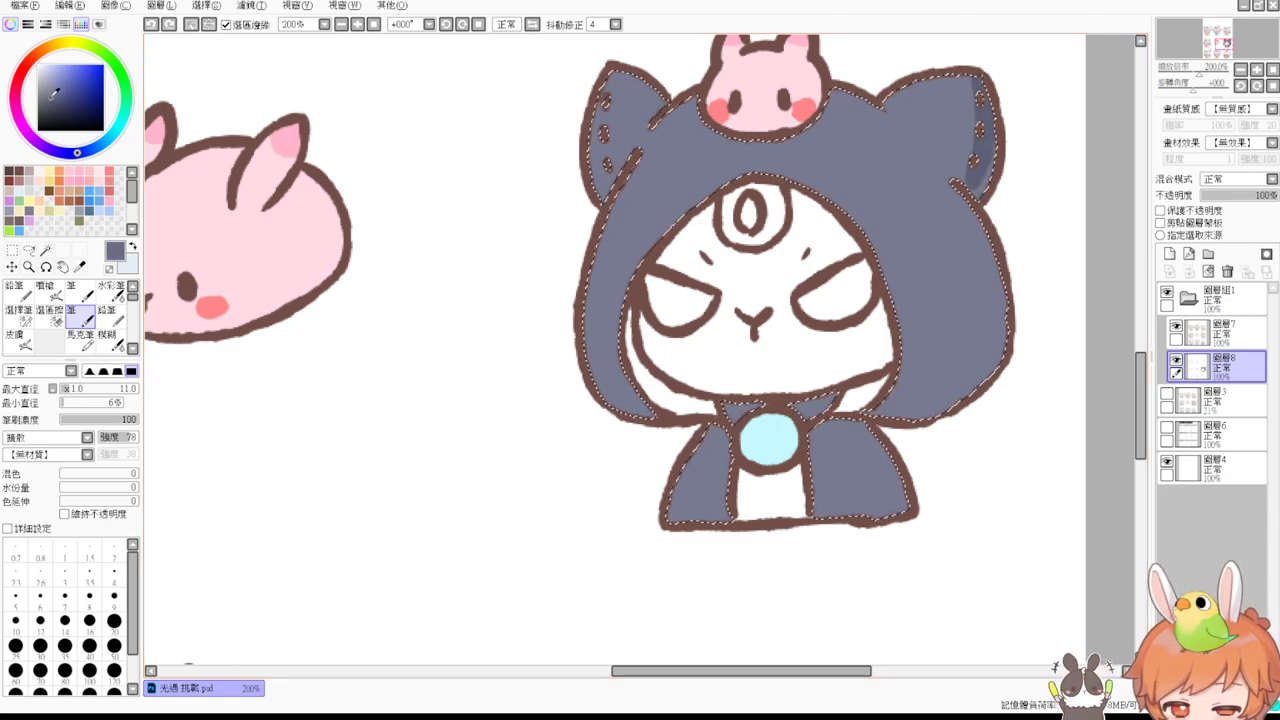
{"action": "key", "text": "ctrl+z"}
{"action": "key", "text": "ctrl+z"}
{"action": "key", "text": "ctrl+z"}
{"action": "left_click_drag", "start_coordinate": [985, 103], "coordinate": [977, 164]}
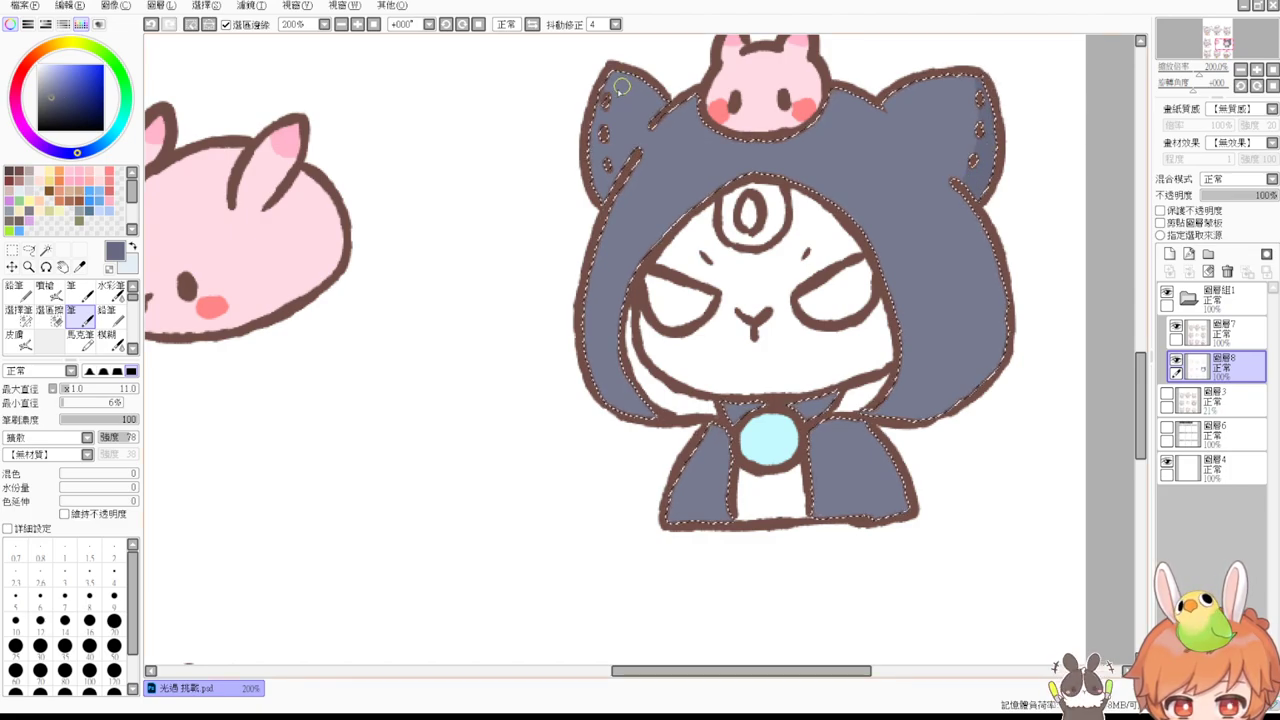
{"action": "mouse_move", "coordinate": [618, 76]}
{"action": "left_mouse_down"}
{"action": "mouse_move", "coordinate": [646, 120]}
{"action": "mouse_move", "coordinate": [658, 107]}
{"action": "left_mouse_up"}
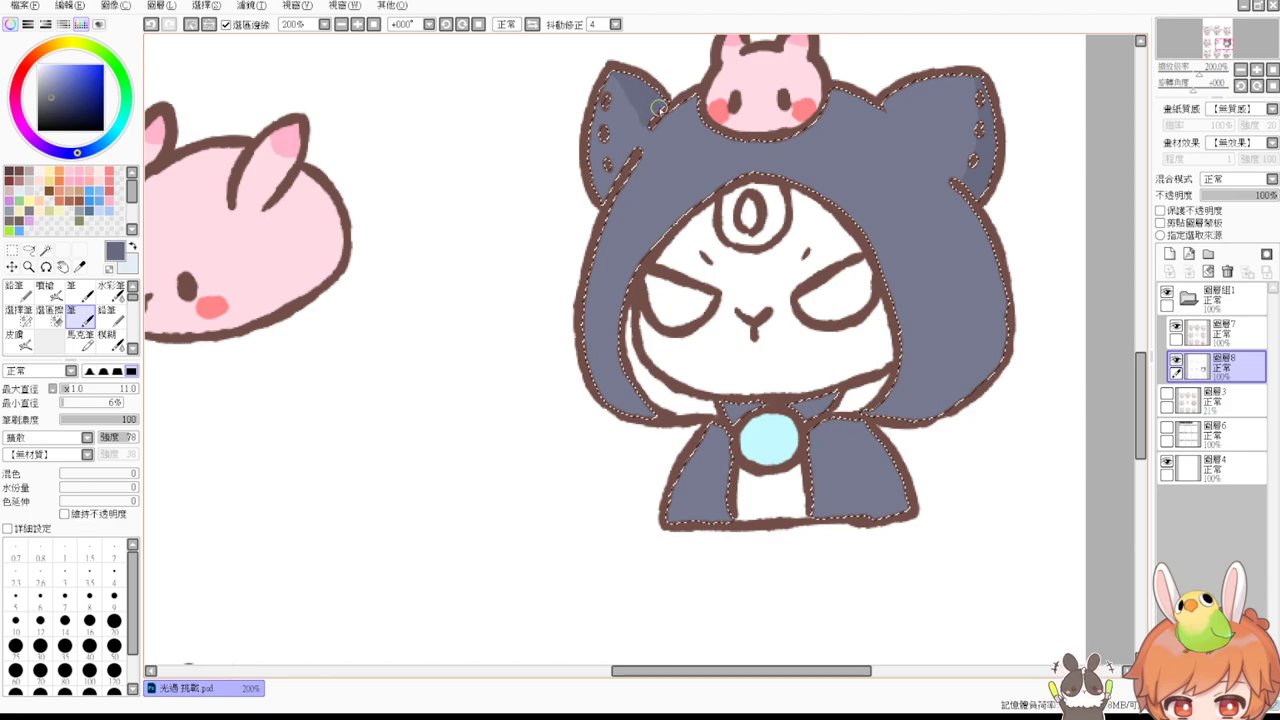
Step: Paint slate-blue shadows beneath the rabbit and on the hood's lower left and right side, plus small spots near the right ear
{"action": "mouse_move", "coordinate": [769, 140]}
{"action": "left_mouse_down"}
{"action": "mouse_move", "coordinate": [820, 128]}
{"action": "mouse_move", "coordinate": [837, 93]}
{"action": "mouse_move", "coordinate": [821, 84]}
{"action": "mouse_move", "coordinate": [791, 146]}
{"action": "left_mouse_up"}
{"action": "mouse_move", "coordinate": [596, 389]}
{"action": "left_mouse_down"}
{"action": "mouse_move", "coordinate": [645, 382]}
{"action": "mouse_move", "coordinate": [632, 419]}
{"action": "left_mouse_up"}
{"action": "mouse_move", "coordinate": [966, 204]}
{"action": "left_mouse_down"}
{"action": "mouse_move", "coordinate": [906, 359]}
{"action": "mouse_move", "coordinate": [906, 372]}
{"action": "mouse_move", "coordinate": [951, 341]}
{"action": "mouse_move", "coordinate": [929, 404]}
{"action": "mouse_move", "coordinate": [941, 418]}
{"action": "mouse_move", "coordinate": [963, 387]}
{"action": "mouse_move", "coordinate": [936, 350]}
{"action": "mouse_move", "coordinate": [971, 318]}
{"action": "mouse_move", "coordinate": [995, 264]}
{"action": "mouse_move", "coordinate": [992, 218]}
{"action": "mouse_move", "coordinate": [1006, 257]}
{"action": "mouse_move", "coordinate": [998, 370]}
{"action": "mouse_move", "coordinate": [942, 292]}
{"action": "left_mouse_up"}
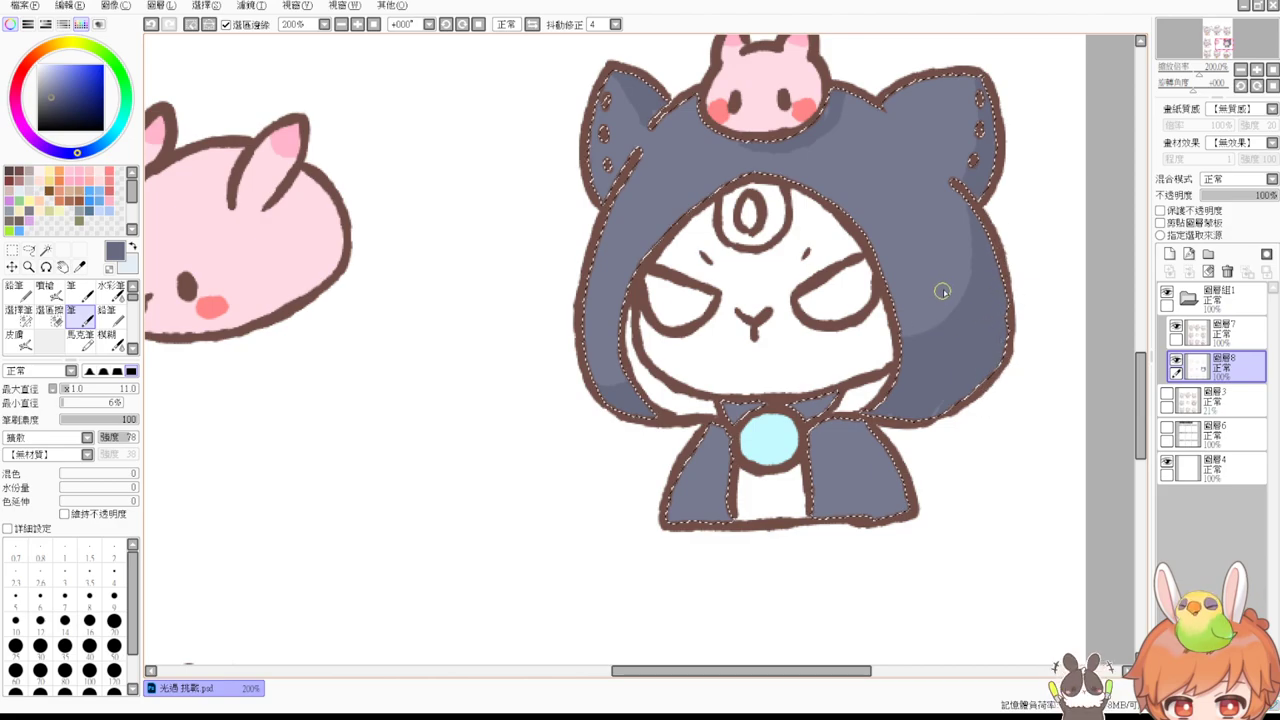
{"action": "left_click_drag", "start_coordinate": [903, 130], "coordinate": [912, 136]}
{"action": "left_click", "coordinate": [935, 162]}
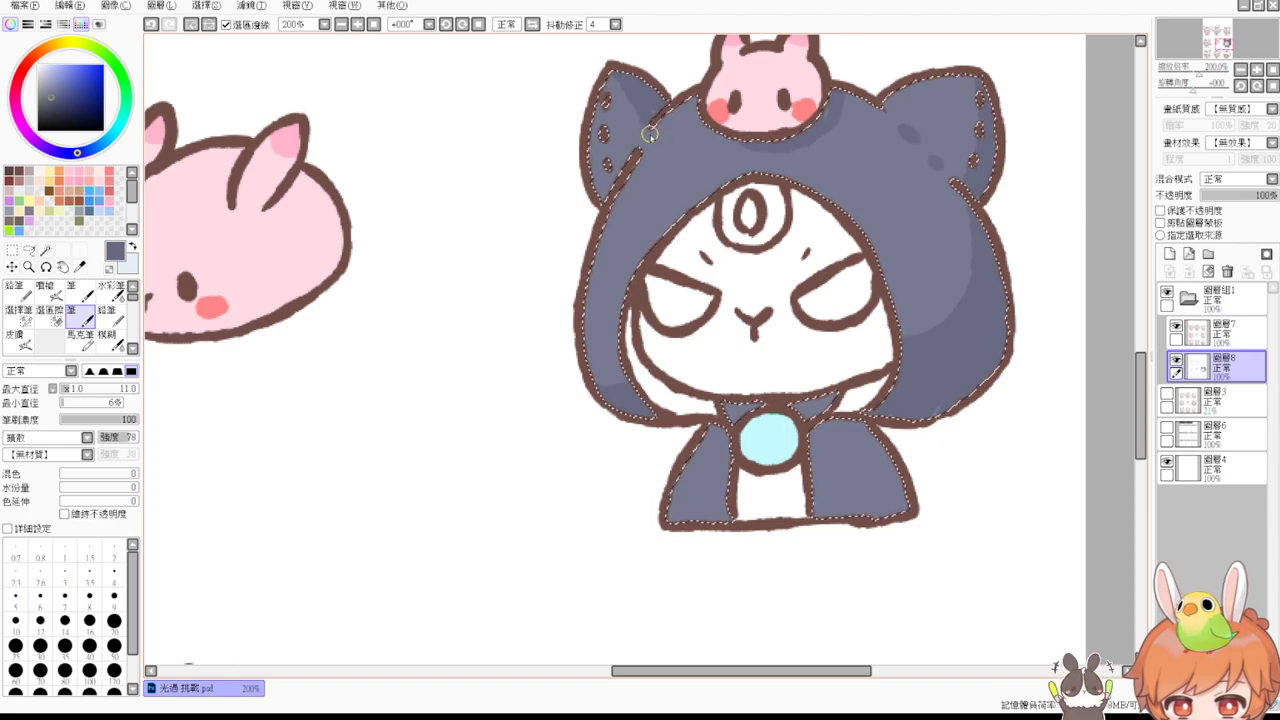
Step: Shade both cape halves and the collar in the darker slate blue and clear the selection
{"action": "mouse_move", "coordinate": [897, 520]}
{"action": "left_mouse_down"}
{"action": "mouse_move", "coordinate": [878, 436]}
{"action": "mouse_move", "coordinate": [856, 425]}
{"action": "mouse_move", "coordinate": [883, 505]}
{"action": "mouse_move", "coordinate": [897, 488]}
{"action": "mouse_move", "coordinate": [885, 445]}
{"action": "mouse_move", "coordinate": [898, 465]}
{"action": "mouse_move", "coordinate": [863, 484]}
{"action": "left_mouse_up"}
{"action": "left_click_drag", "start_coordinate": [718, 430], "coordinate": [729, 515]}
{"action": "left_click_drag", "start_coordinate": [724, 404], "coordinate": [744, 415]}
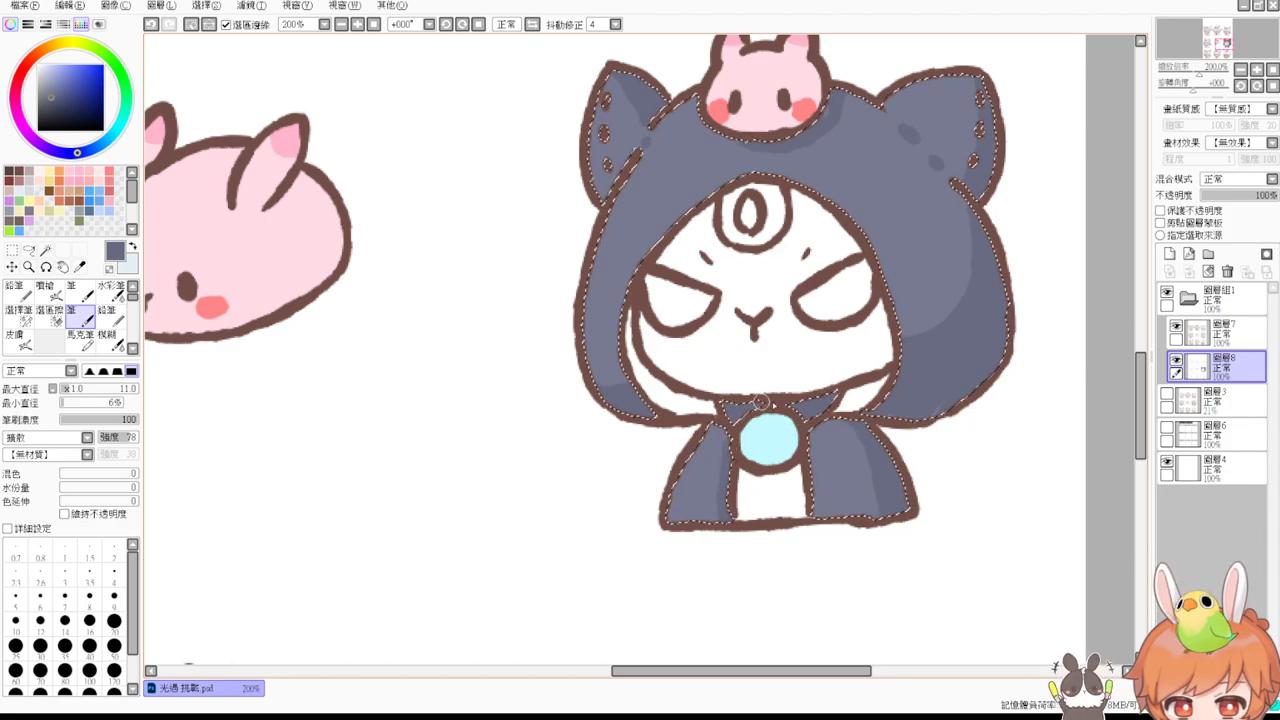
{"action": "key", "text": "ctrl+d"}
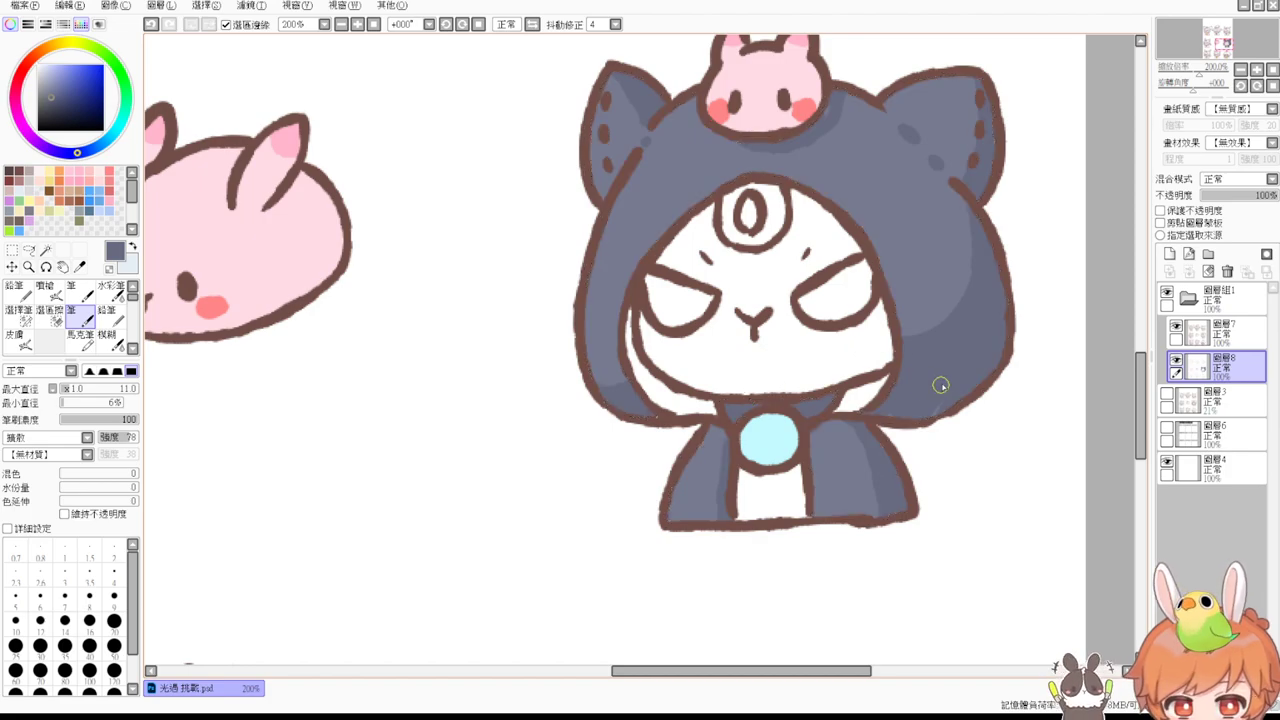
{"action": "key", "text": "ctrl+z"}
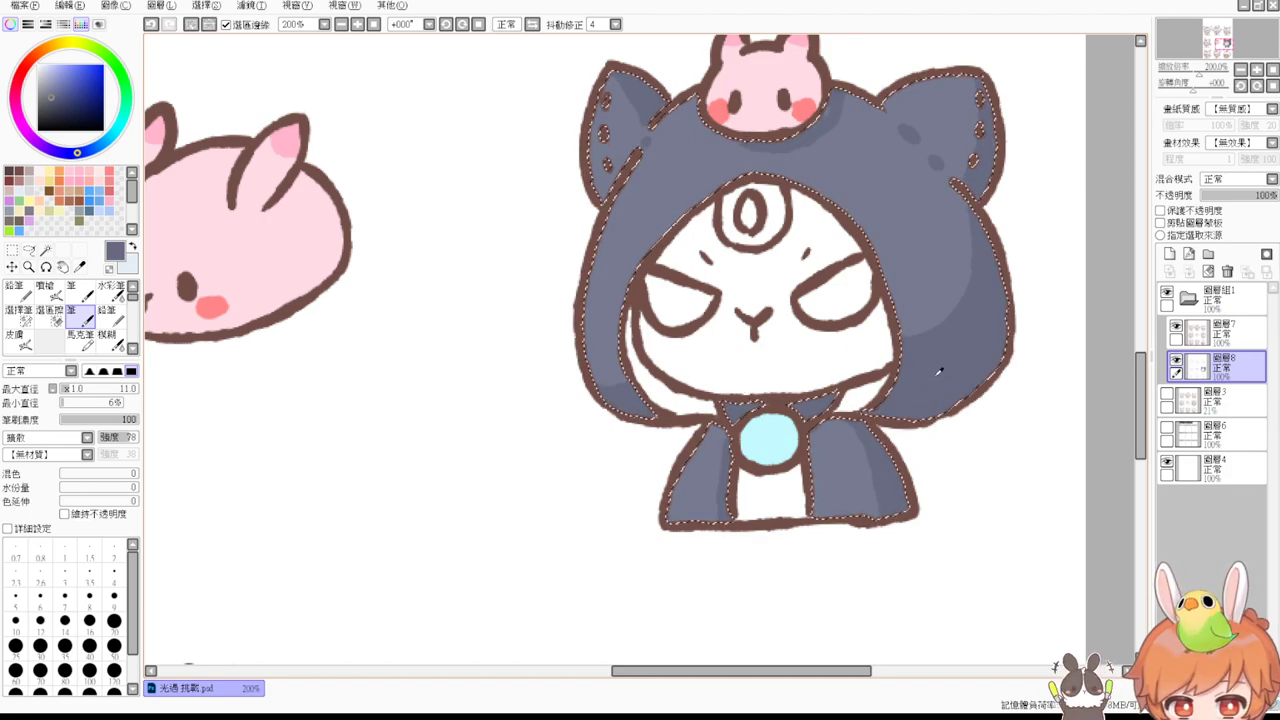
{"action": "key", "text": "ctrl+d"}
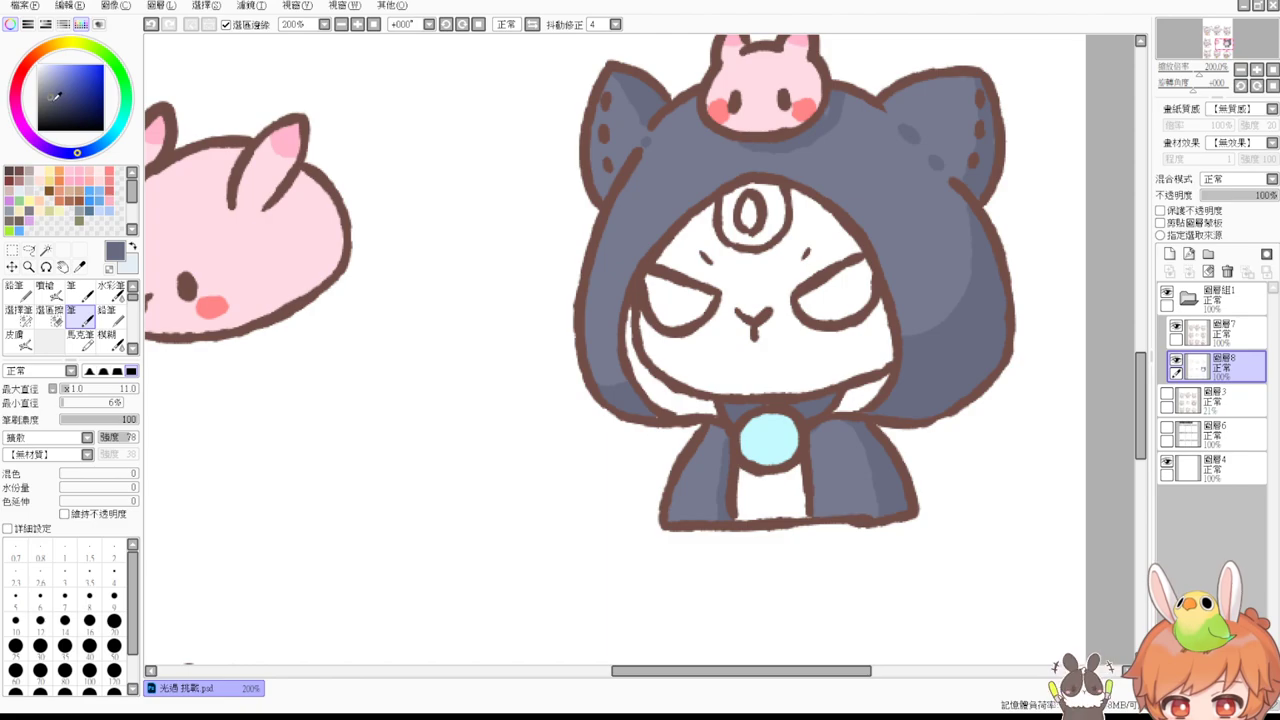
Step: Fill the two white gaps inside the hood below the face with dark slate blue and patch the collar's left corner
{"action": "left_click", "coordinate": [45, 249]}
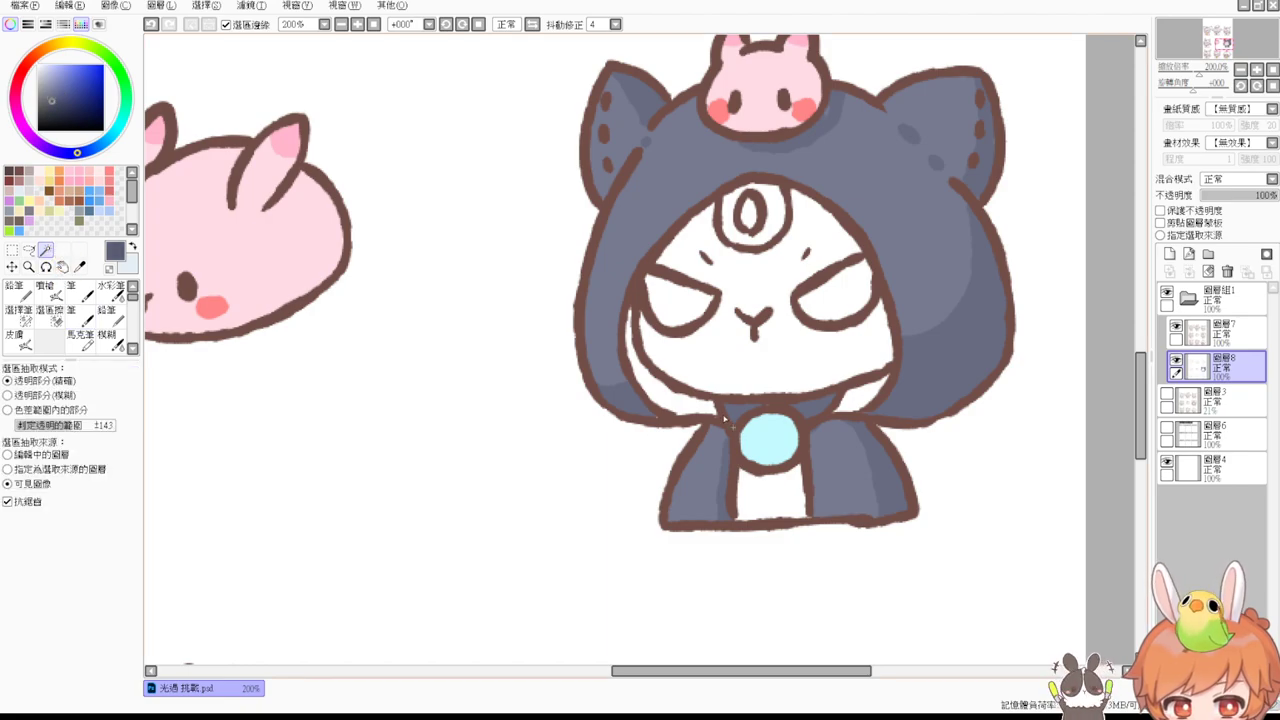
{"action": "left_click", "coordinate": [689, 397]}
{"action": "left_click", "coordinate": [858, 405], "text": "shift"}
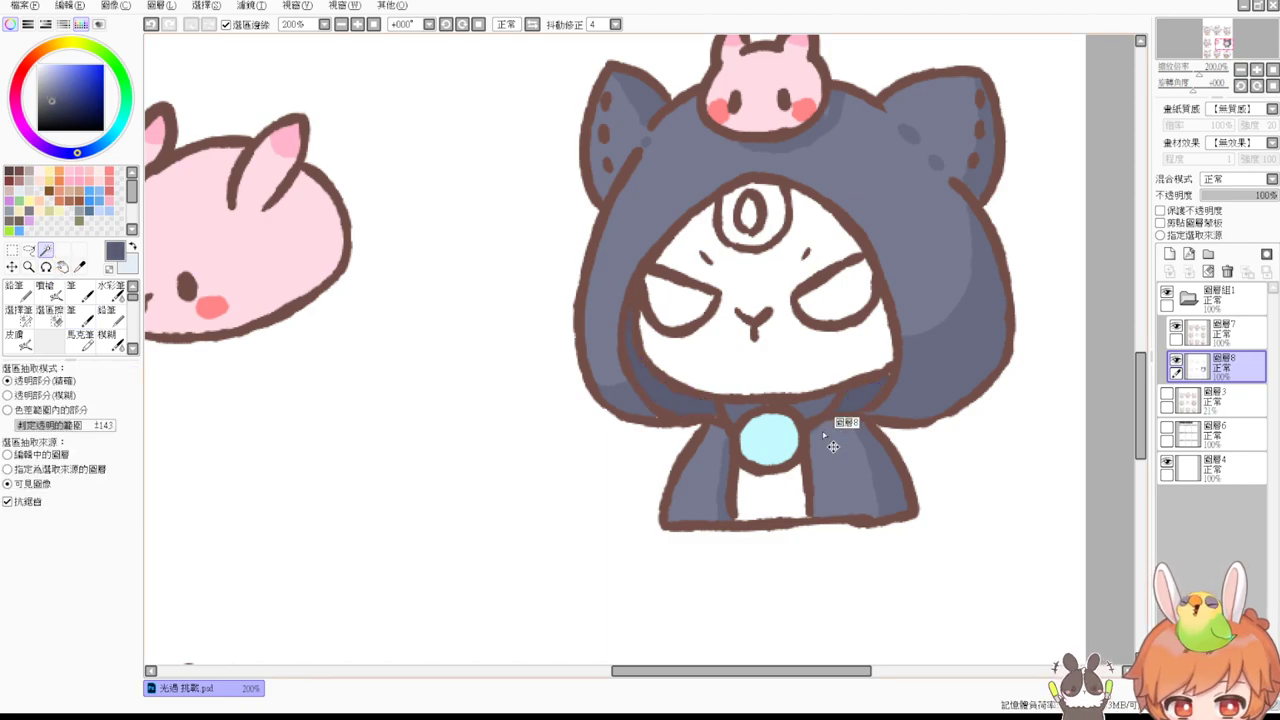
{"action": "left_click", "coordinate": [28, 306]}
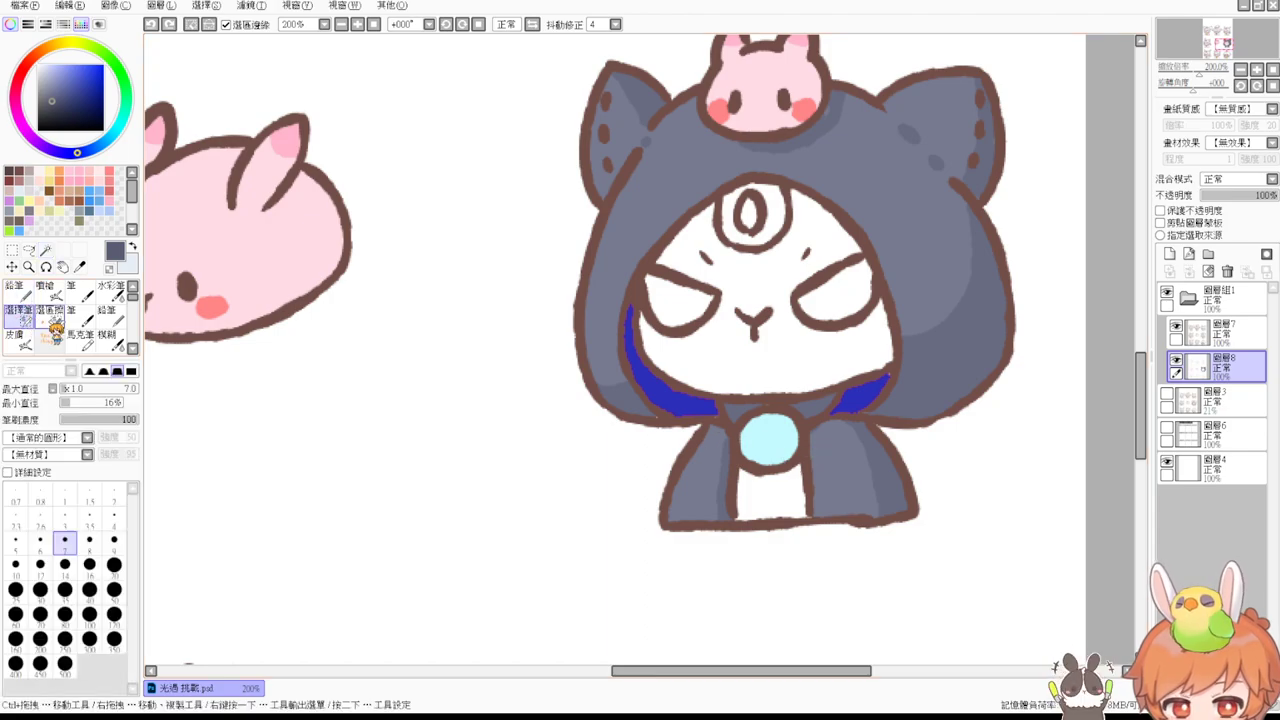
{"action": "left_click_drag", "start_coordinate": [885, 379], "coordinate": [888, 375]}
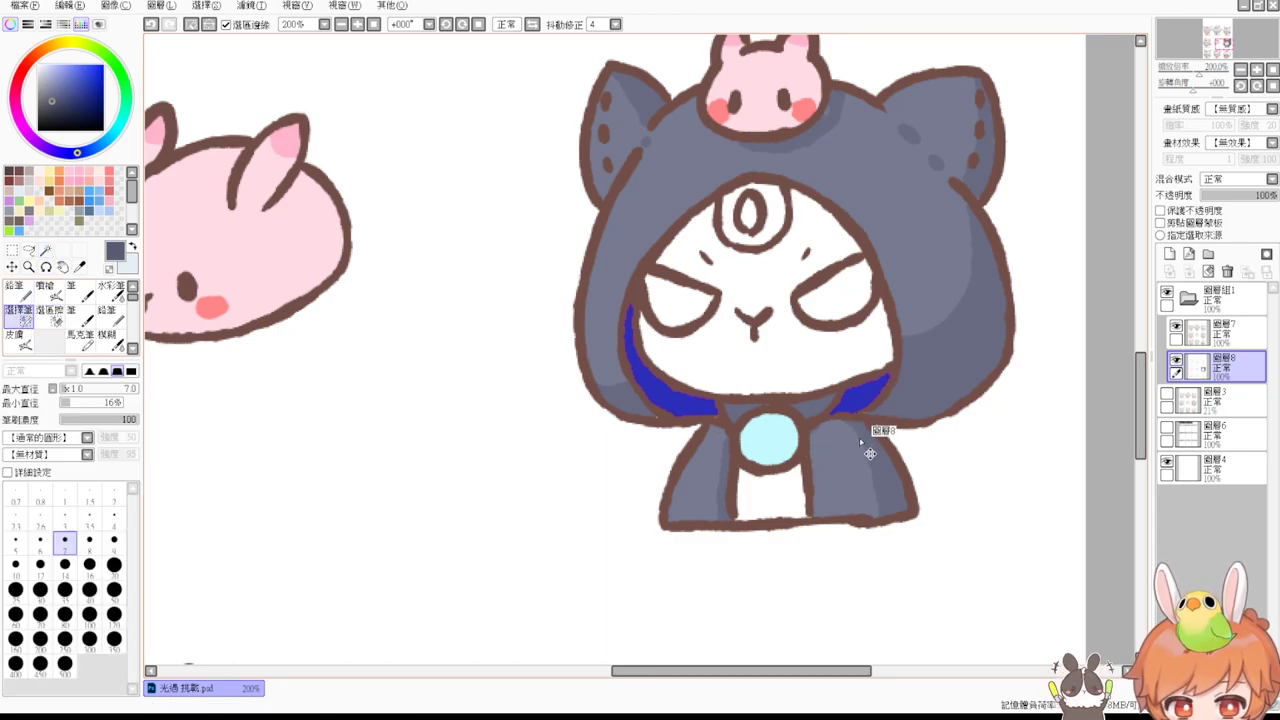
{"action": "key", "text": "ctrl+f"}
{"action": "key", "text": "ctrl+d"}
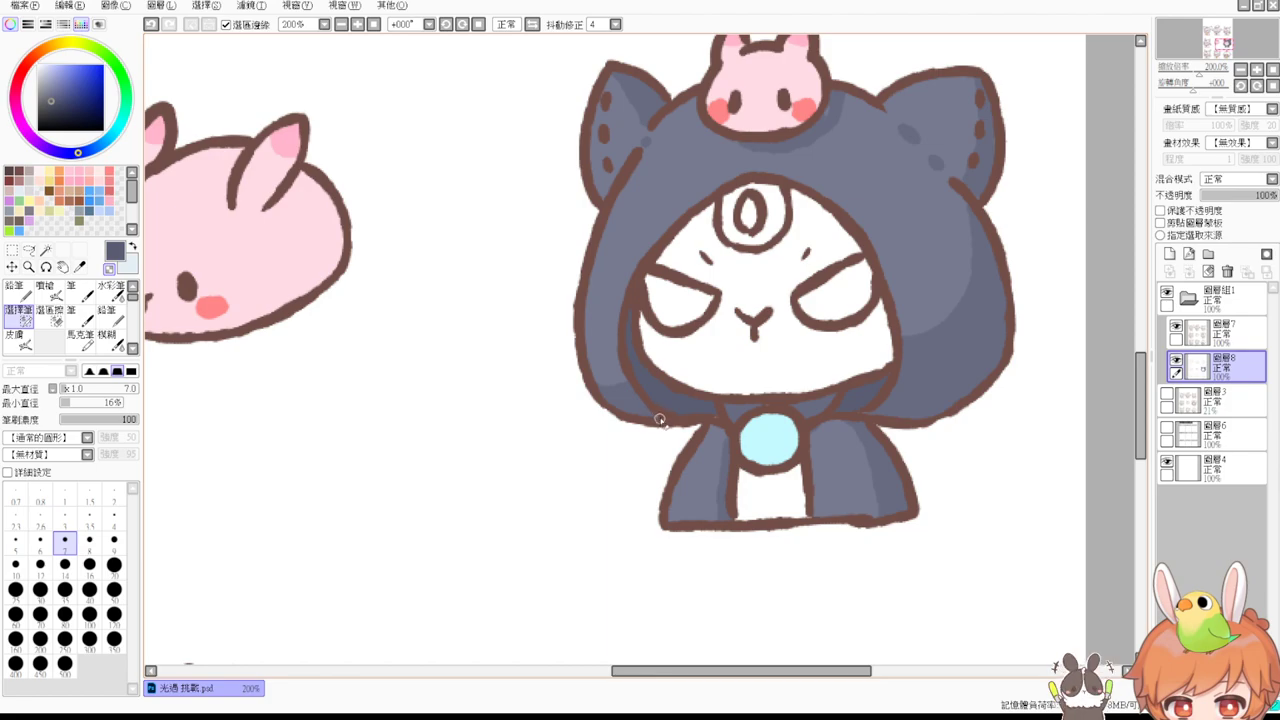
{"action": "left_click", "coordinate": [722, 414]}
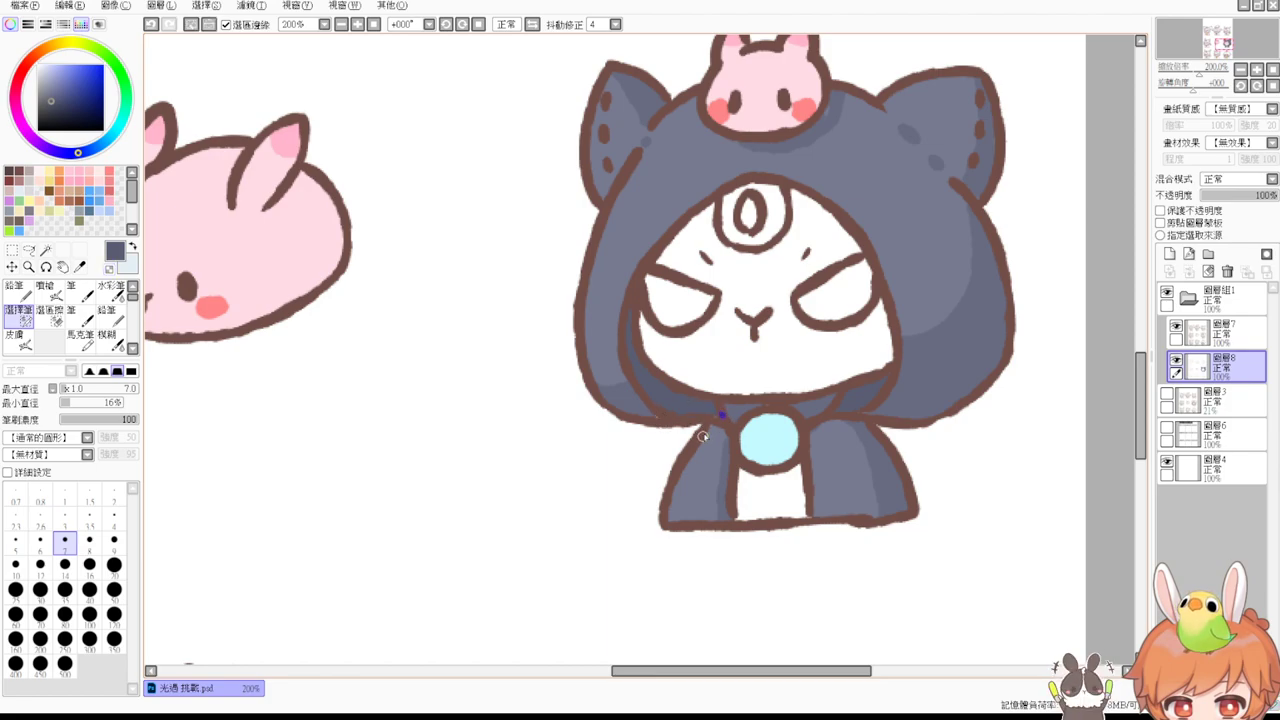
{"action": "left_click", "coordinate": [80, 314]}
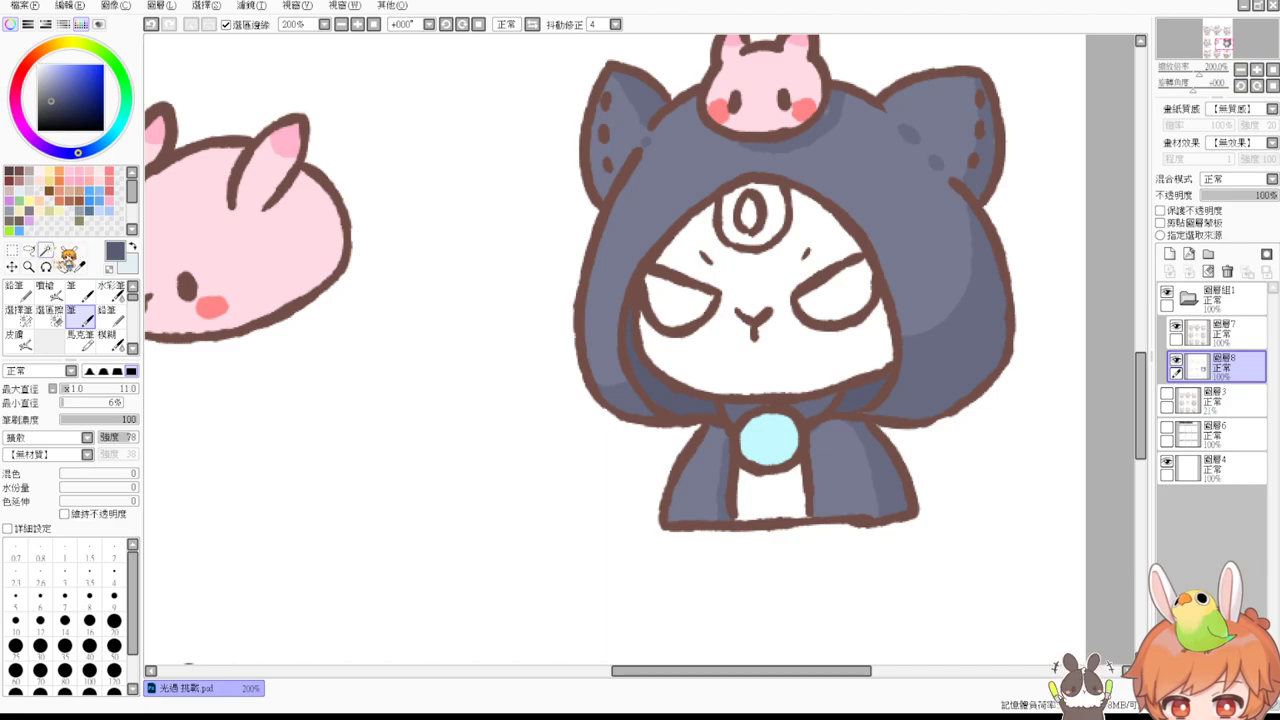
Step: Fill the hooded character's face with slate grey, leaving the eyes and forehead emblem white, and clear the selection
{"action": "left_click", "coordinate": [46, 249]}
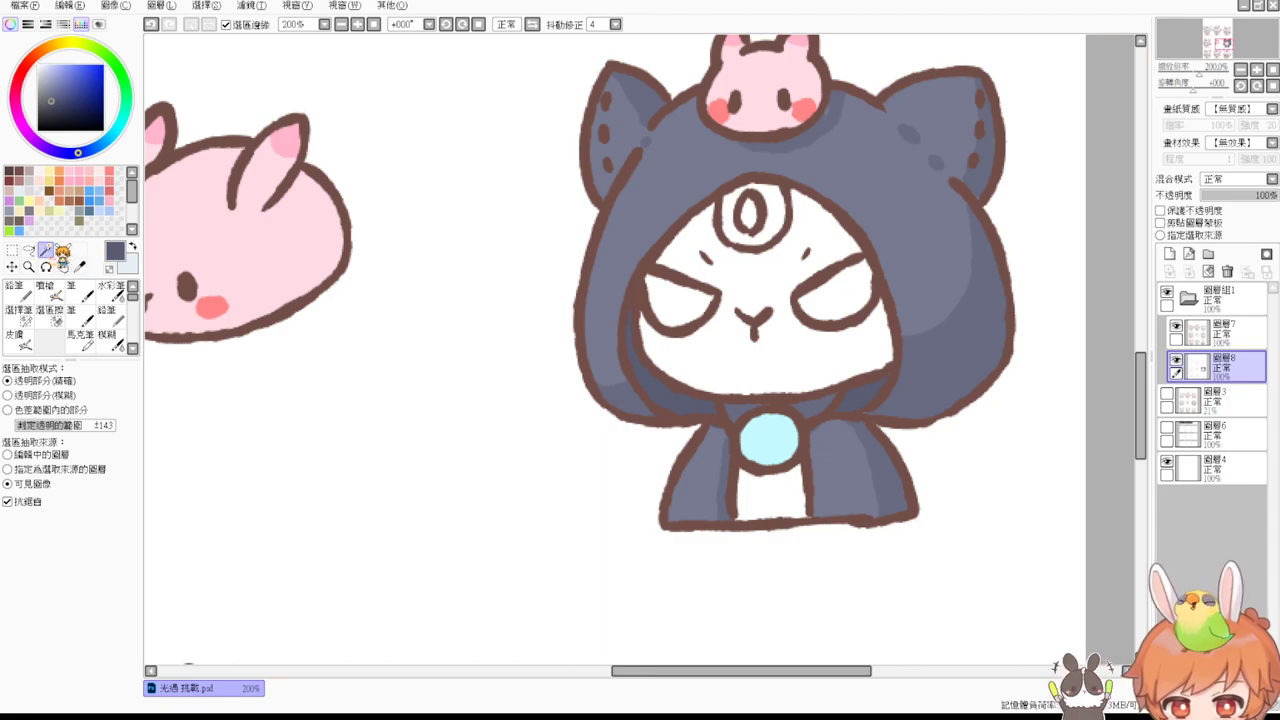
{"action": "left_click", "coordinate": [47, 290]}
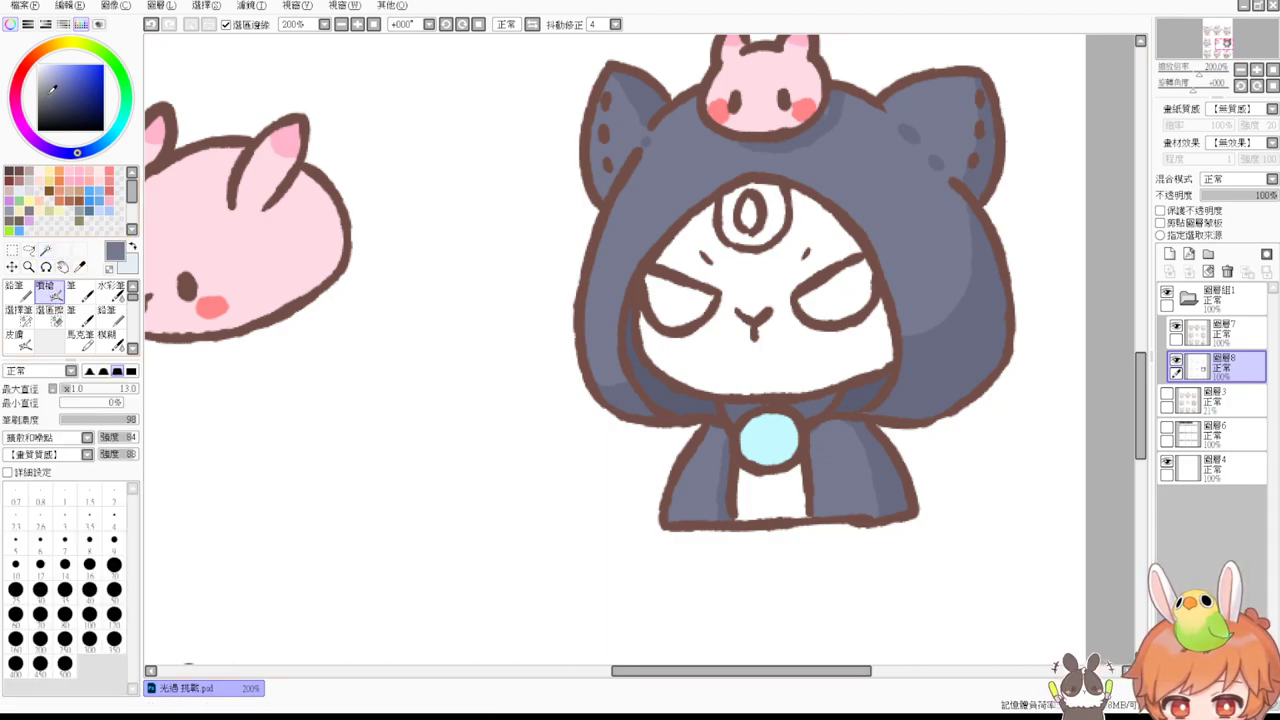
{"action": "left_click", "coordinate": [45, 250]}
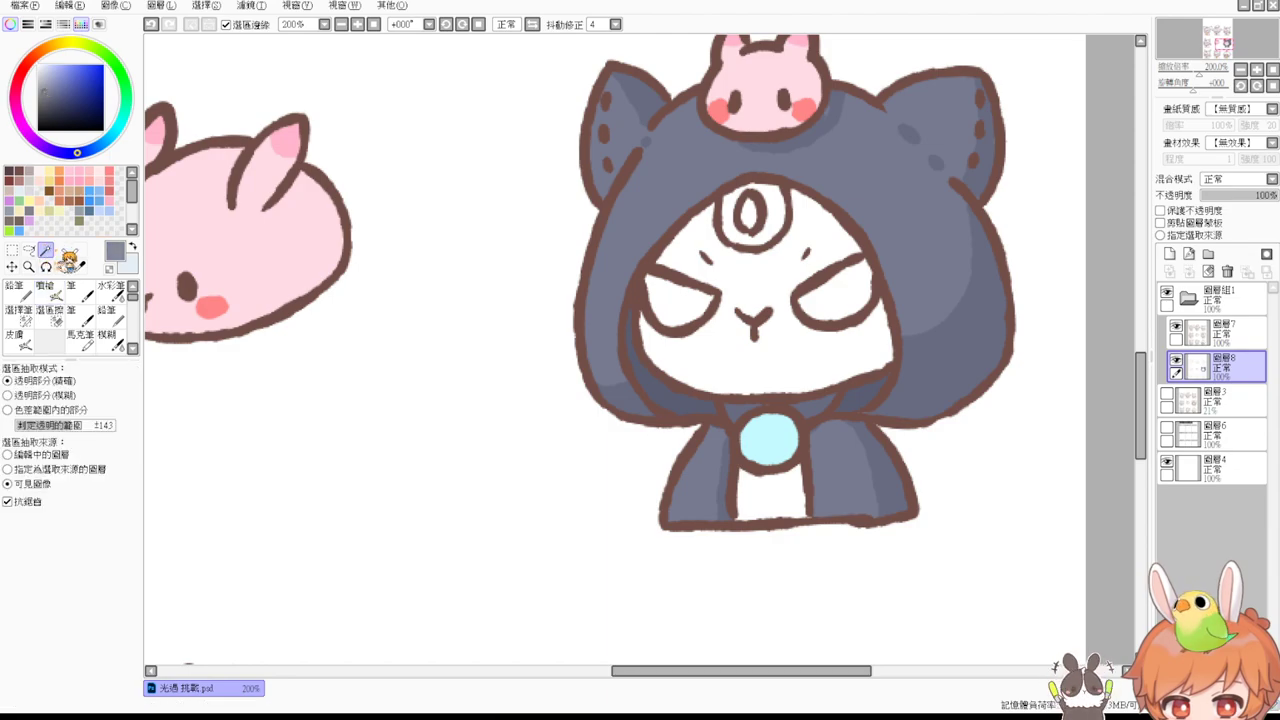
{"action": "left_click", "coordinate": [773, 285]}
{"action": "key", "text": "ctrl+f"}
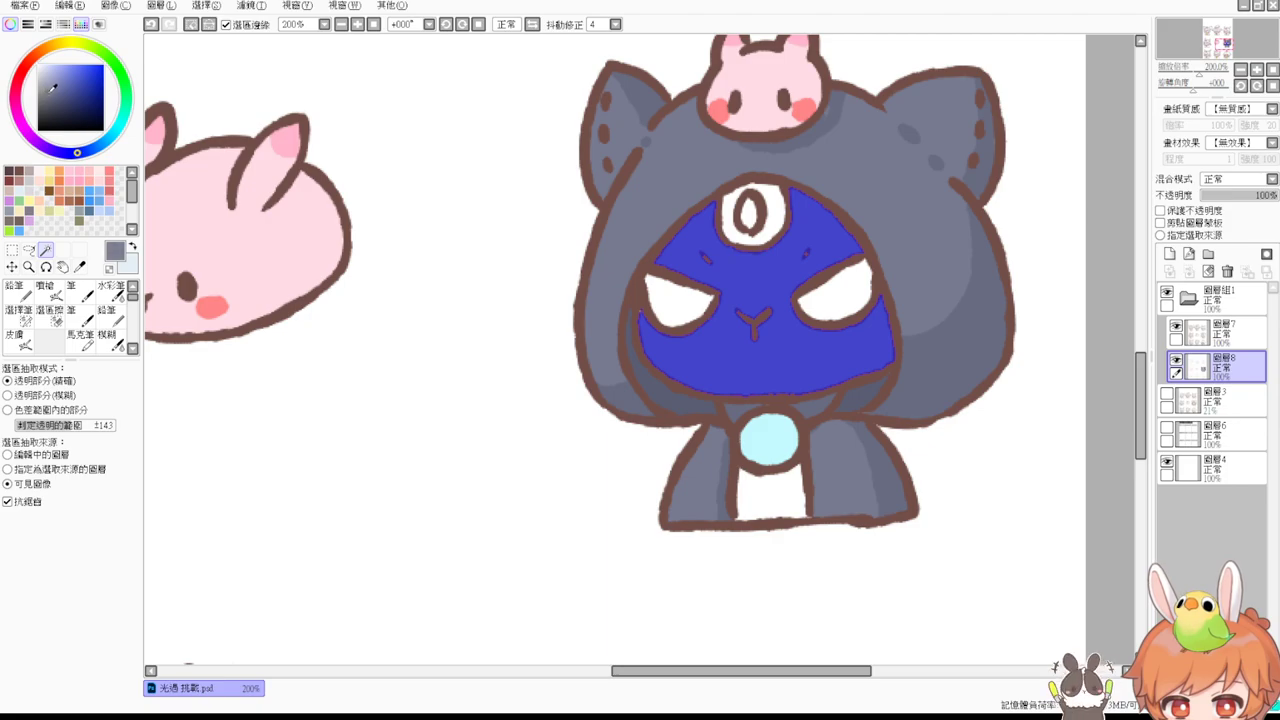
{"action": "left_click", "coordinate": [88, 314]}
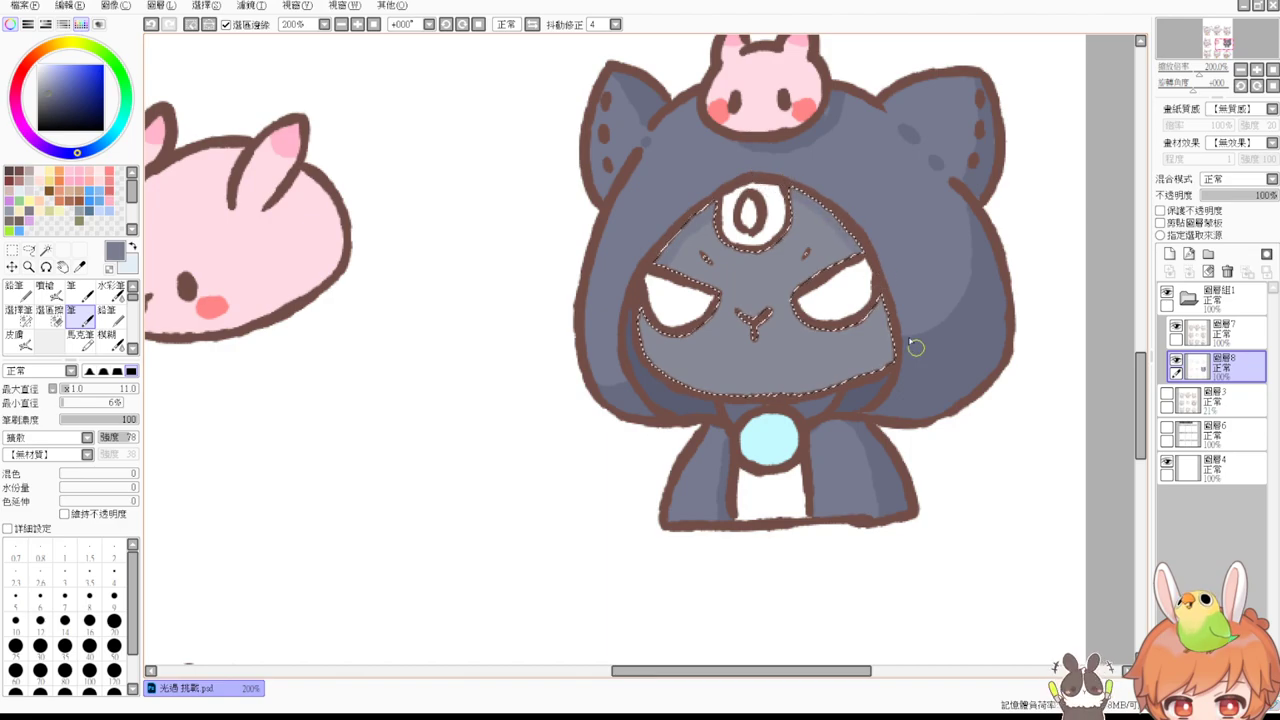
{"action": "key", "text": "ctrl+d"}
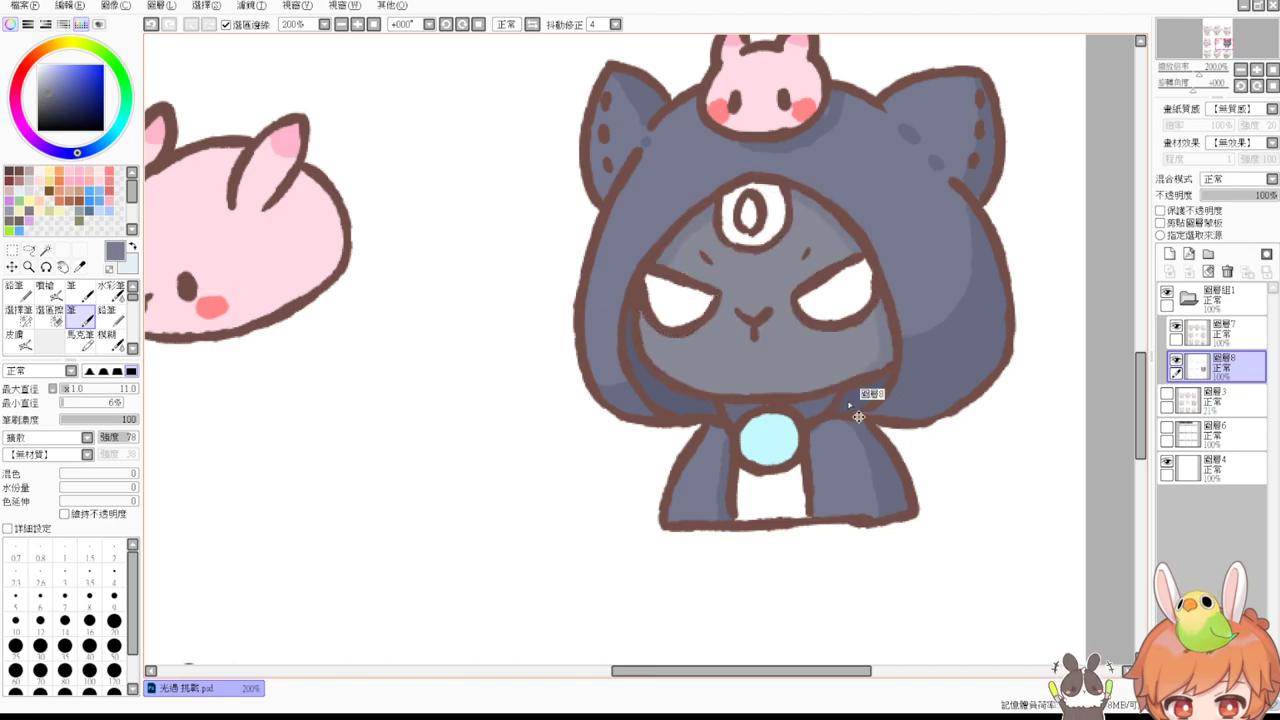
Step: Fill the ring of the forehead emblem with the same slate grey as the face
{"action": "left_click", "coordinate": [46, 250]}
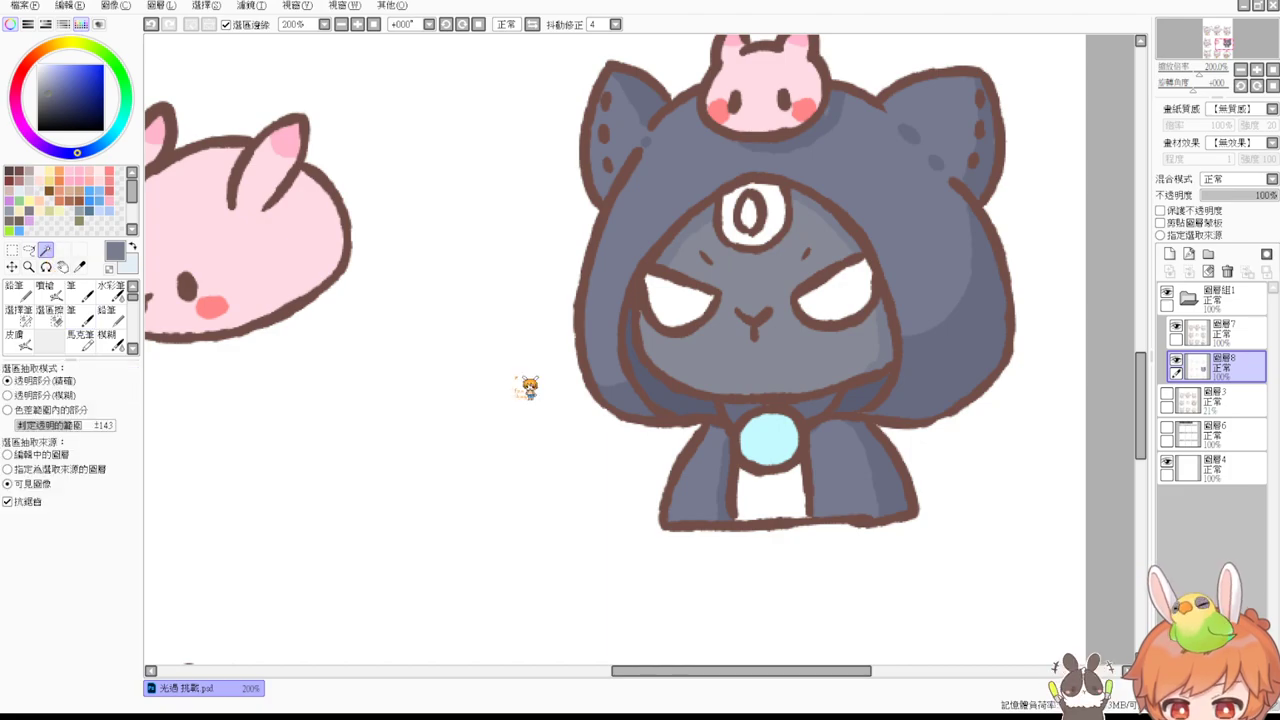
{"action": "left_click", "coordinate": [741, 239]}
{"action": "key", "text": "ctrl+f"}
{"action": "key", "text": "ctrl+d"}
Step: Fill the oval gem in the centre of the forehead emblem with bright red and clear the selection
{"action": "left_click", "coordinate": [746, 225]}
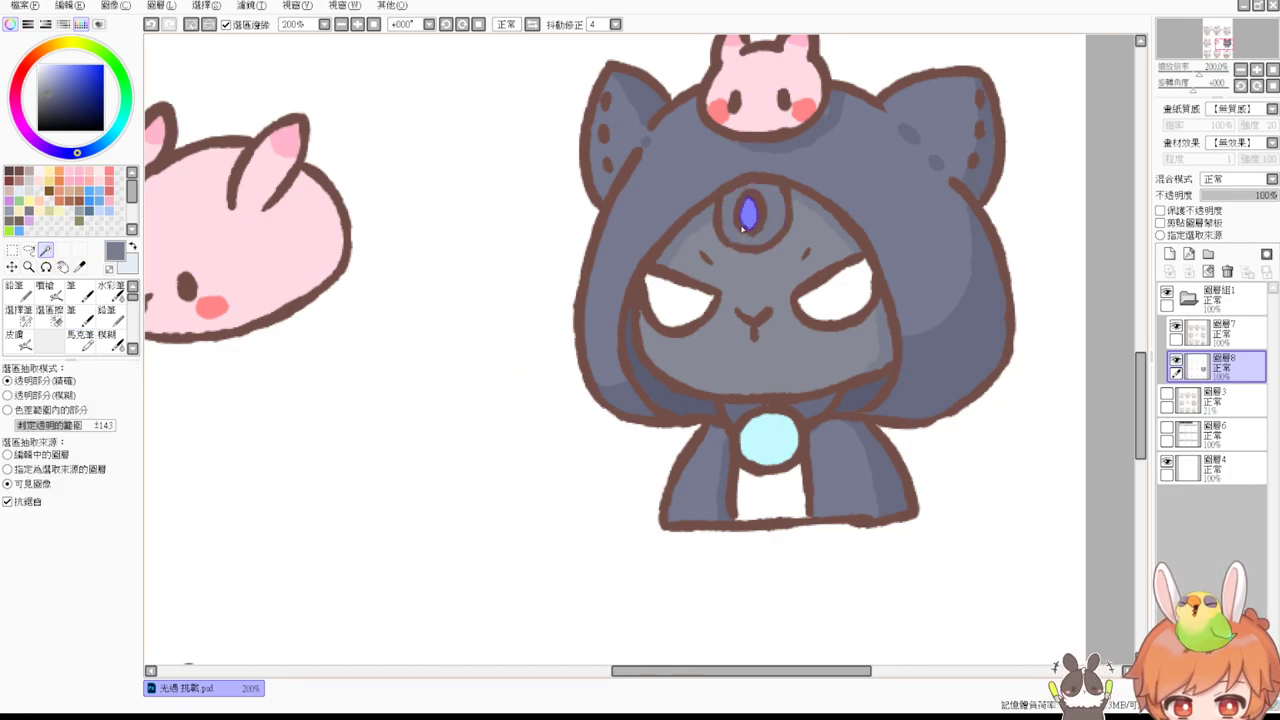
{"action": "left_click", "coordinate": [110, 172]}
{"action": "left_click", "coordinate": [78, 65]}
{"action": "key", "text": "ctrl+f"}
{"action": "key", "text": "ctrl+d"}
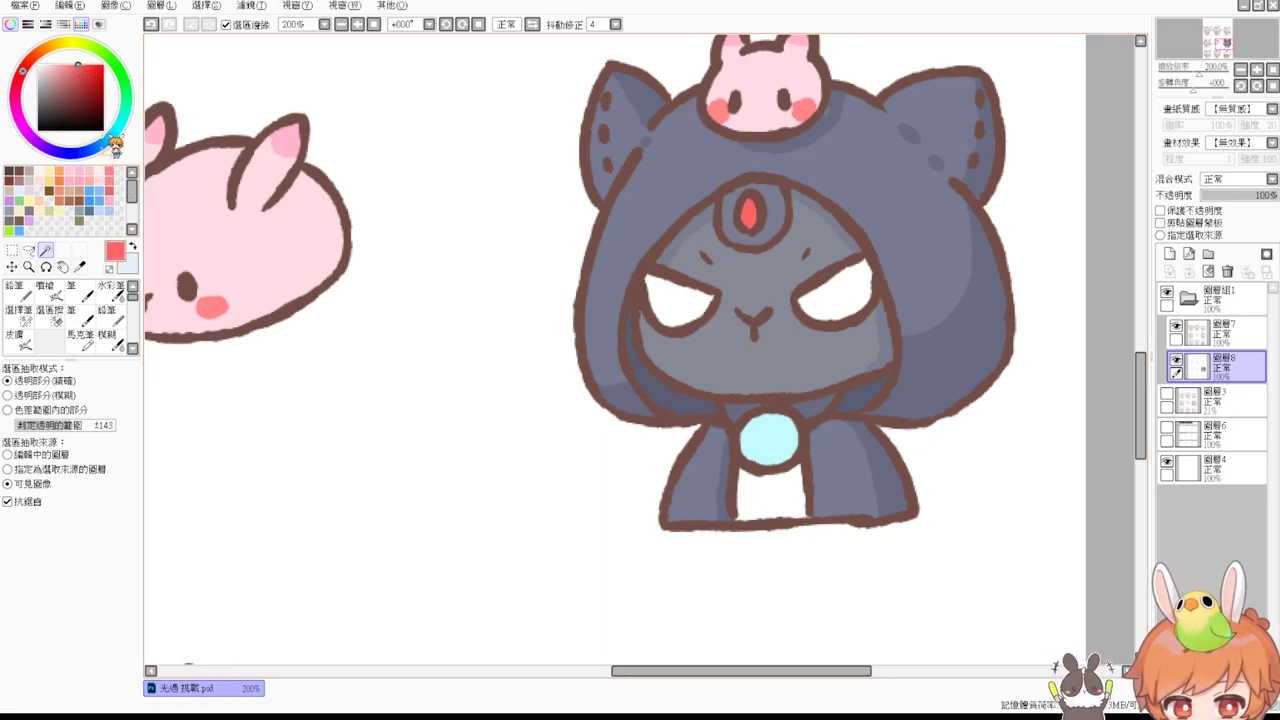
Step: Fill both of the hooded character's eyes with bright yellow and clear the selection
{"action": "left_click", "coordinate": [680, 300]}
{"action": "left_click", "coordinate": [838, 300], "text": "shift"}
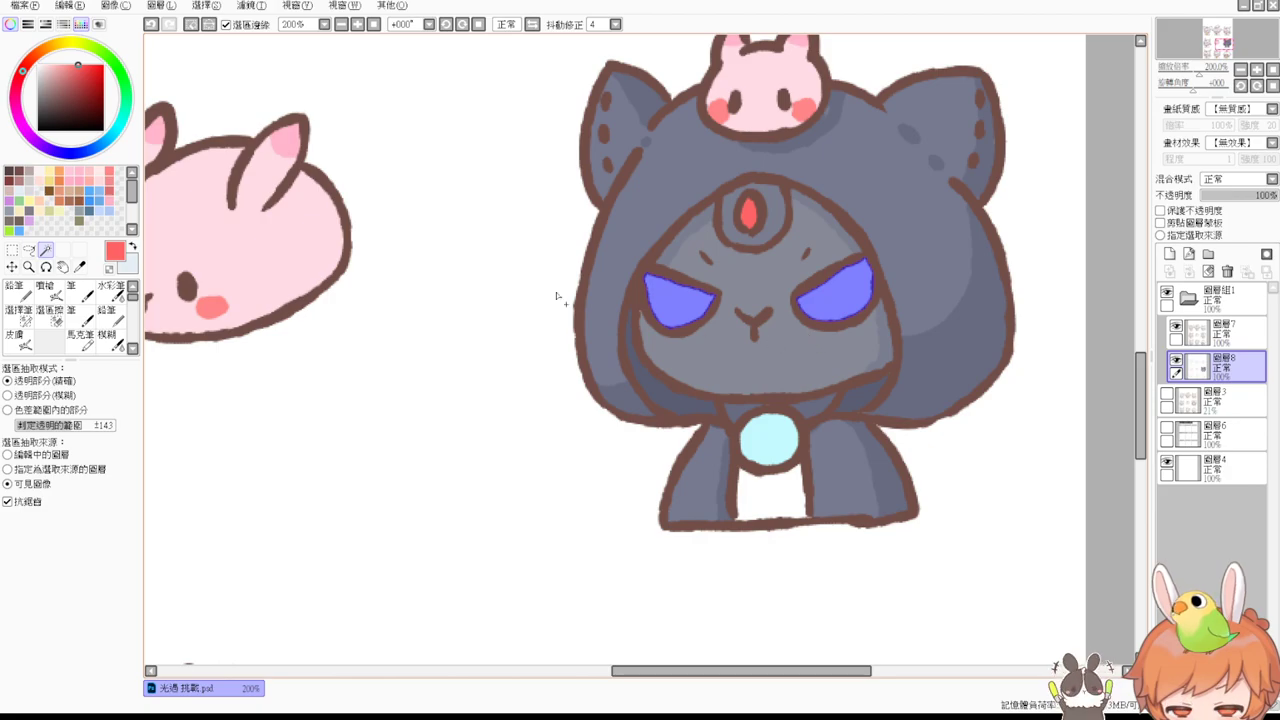
{"action": "left_click", "coordinate": [67, 44]}
{"action": "key", "text": "ctrl+f"}
{"action": "key", "text": "ctrl+d"}
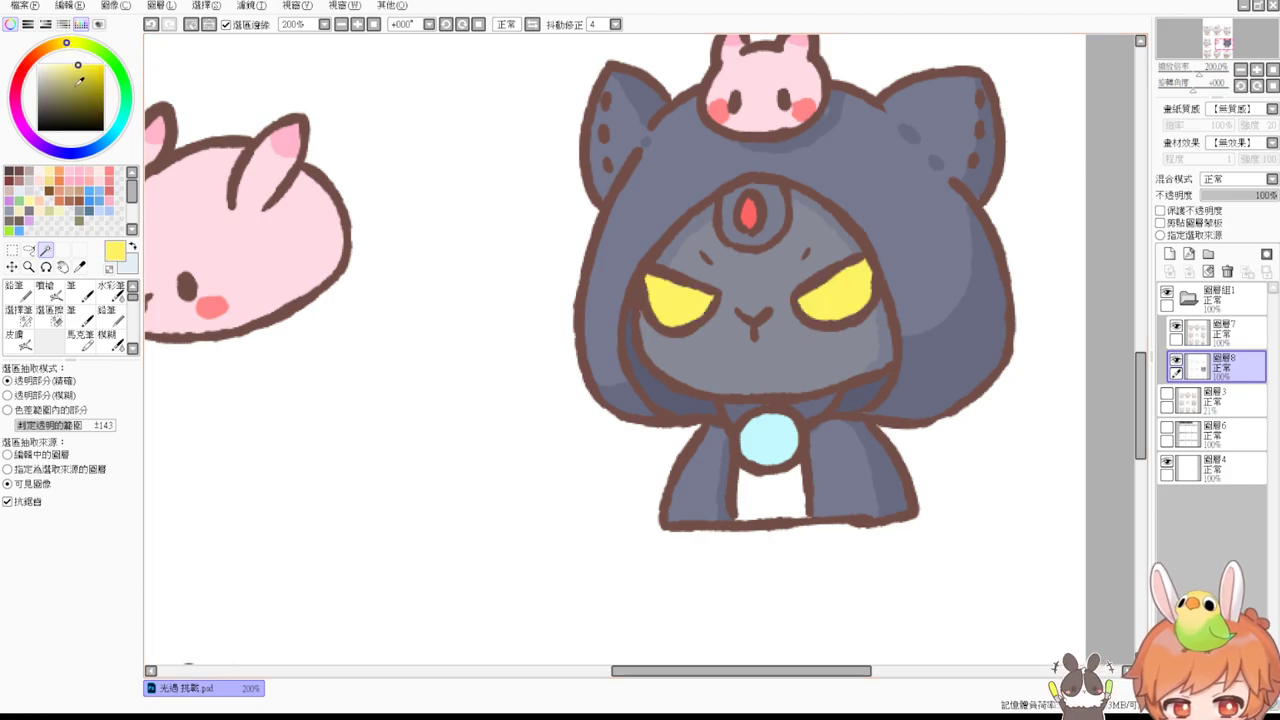
Step: Fill the shirt panel between the cape halves with grey-brown and touch up the cape's slate-blue edge beside it
{"action": "left_click", "coordinate": [755, 500]}
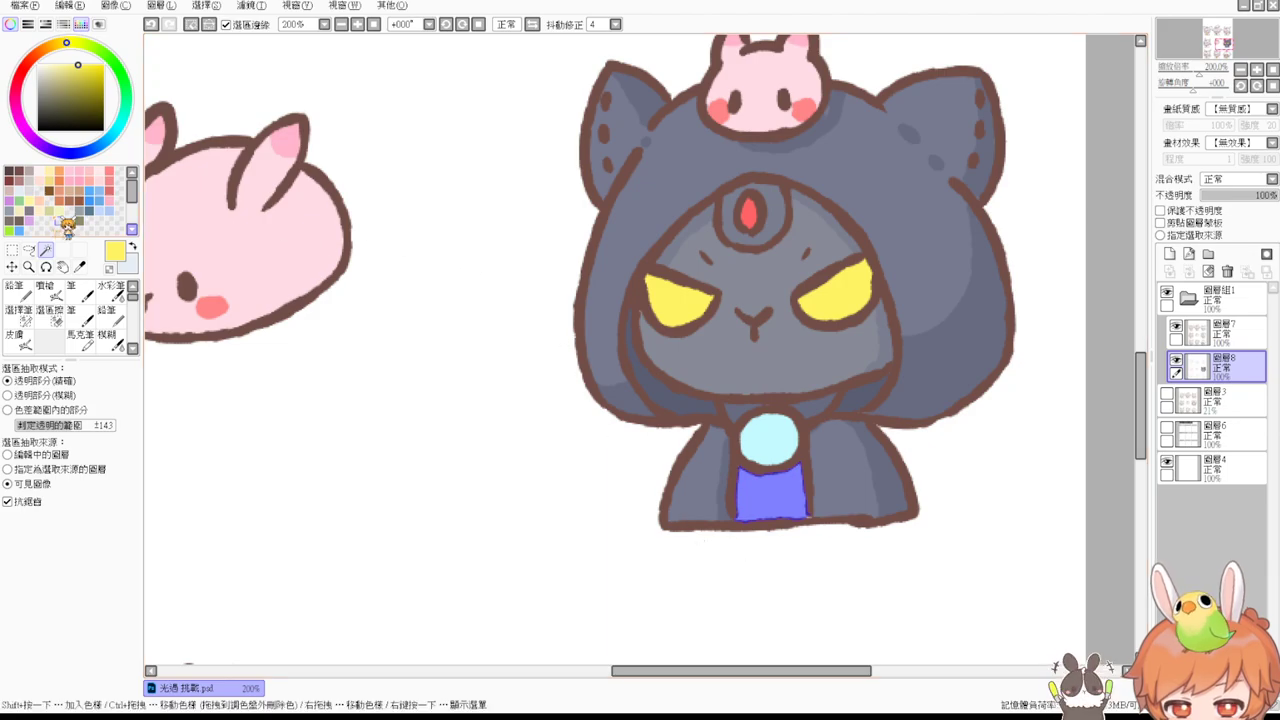
{"action": "left_click", "coordinate": [15, 212]}
{"action": "key", "text": "ctrl+f"}
{"action": "key", "text": "ctrl+d"}
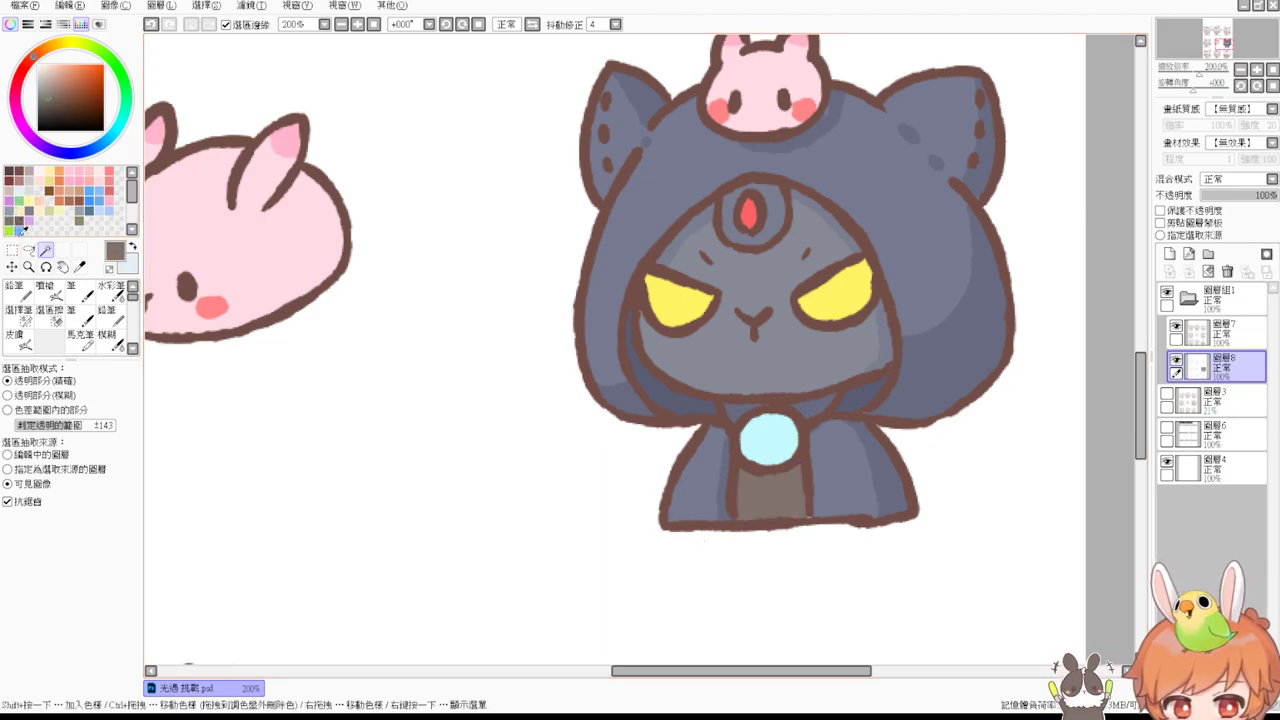
{"action": "key", "text": "v"}
{"action": "right_click", "coordinate": [816, 512]}
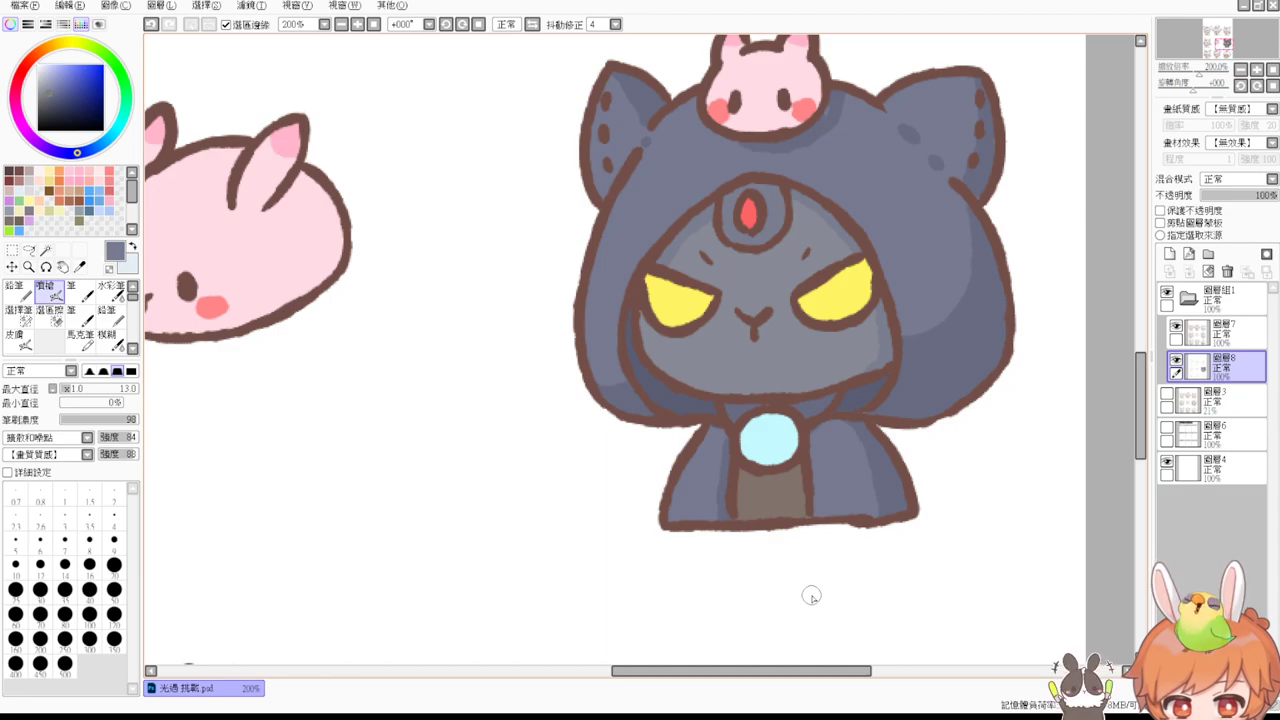
Step: Draw two dark brown lines across the hair tube of the sheet's lower-right character on the line-art layer with the pen
{"action": "left_click_drag", "start_coordinate": [659, 558], "coordinate": [621, 364]}
{"action": "mouse_move", "coordinate": [641, 541]}
{"action": "left_mouse_down"}
{"action": "mouse_move", "coordinate": [620, 431]}
{"action": "mouse_move", "coordinate": [632, 331]}
{"action": "mouse_move", "coordinate": [717, 318]}
{"action": "left_mouse_up"}
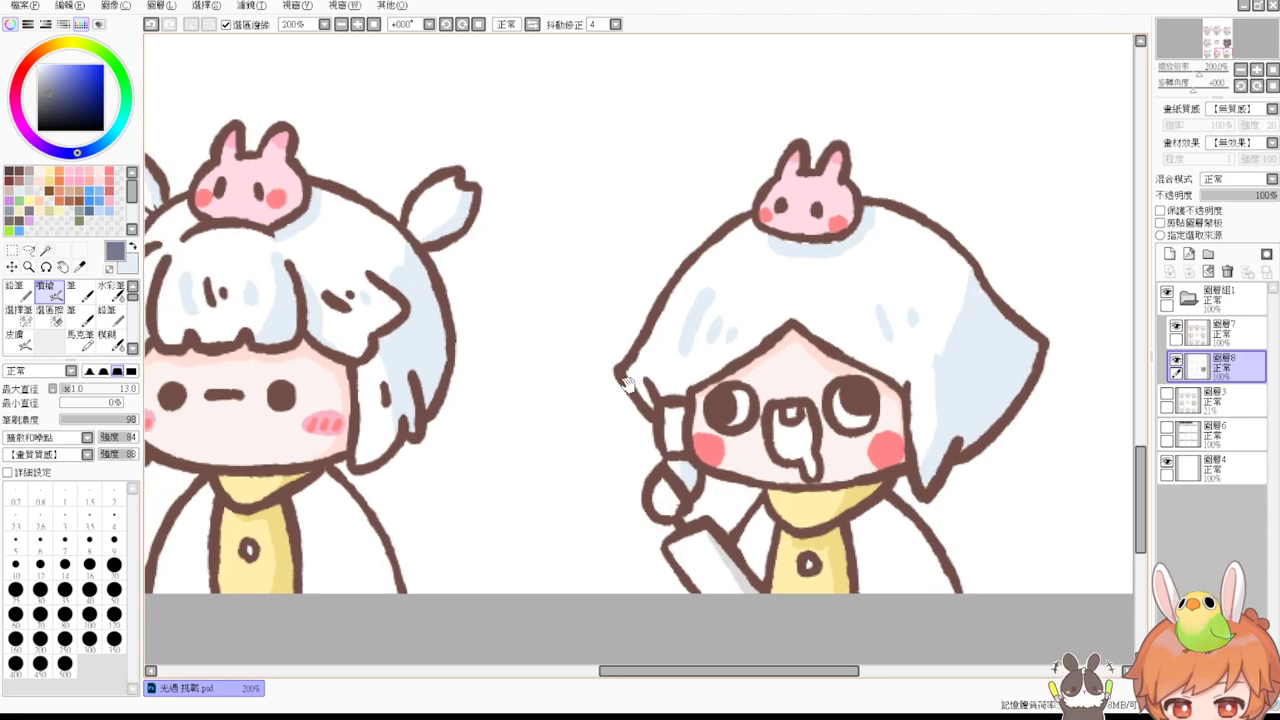
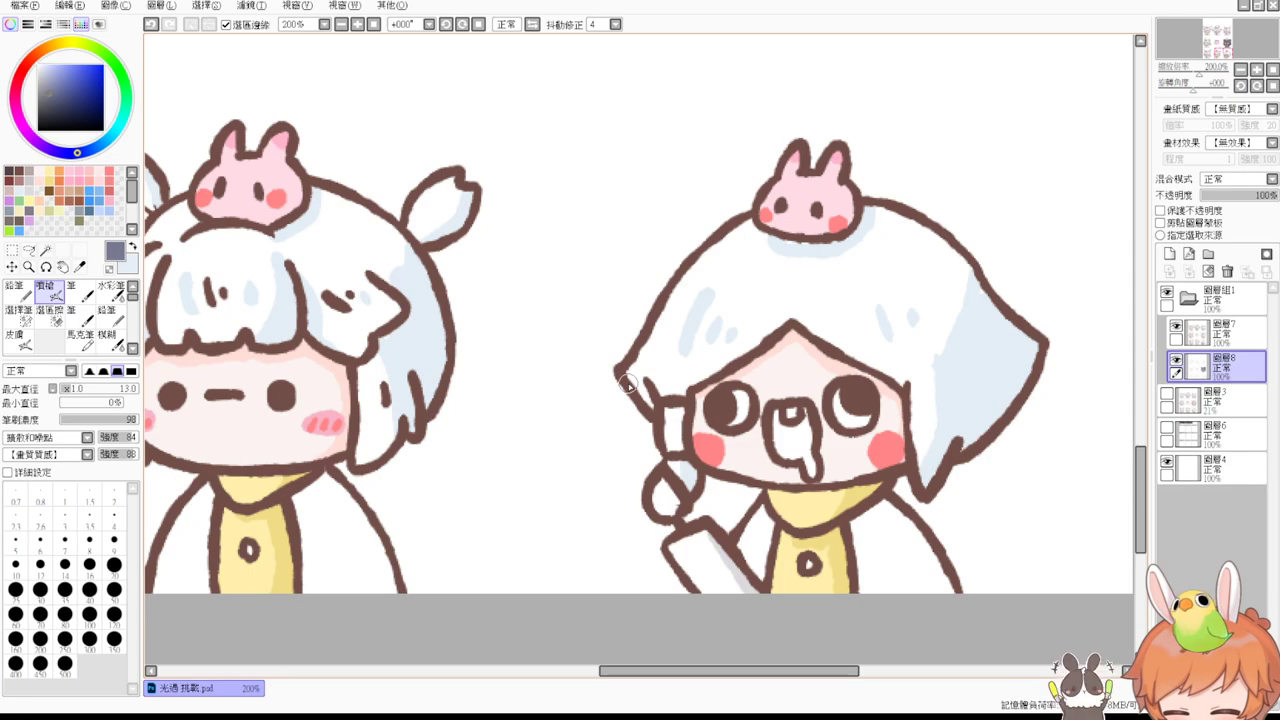
{"action": "left_click", "coordinate": [1236, 334]}
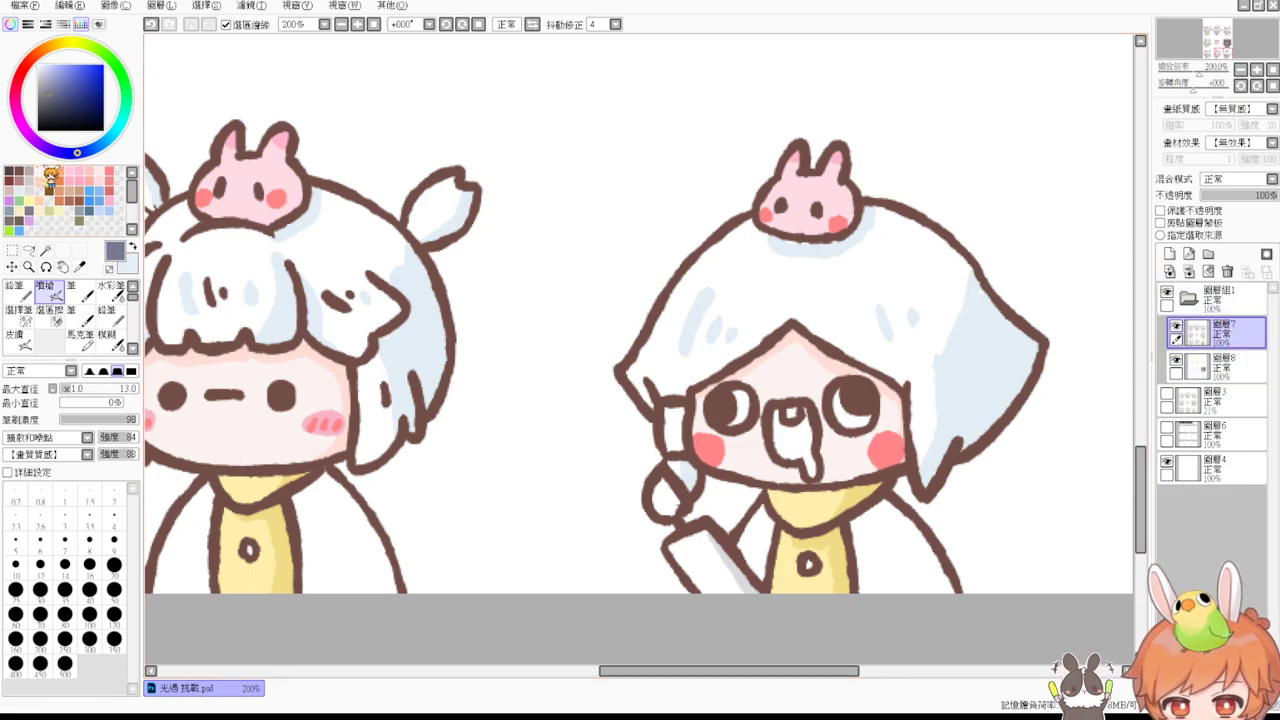
{"action": "left_click", "coordinate": [29, 170]}
{"action": "key", "text": "ctrl+plus"}
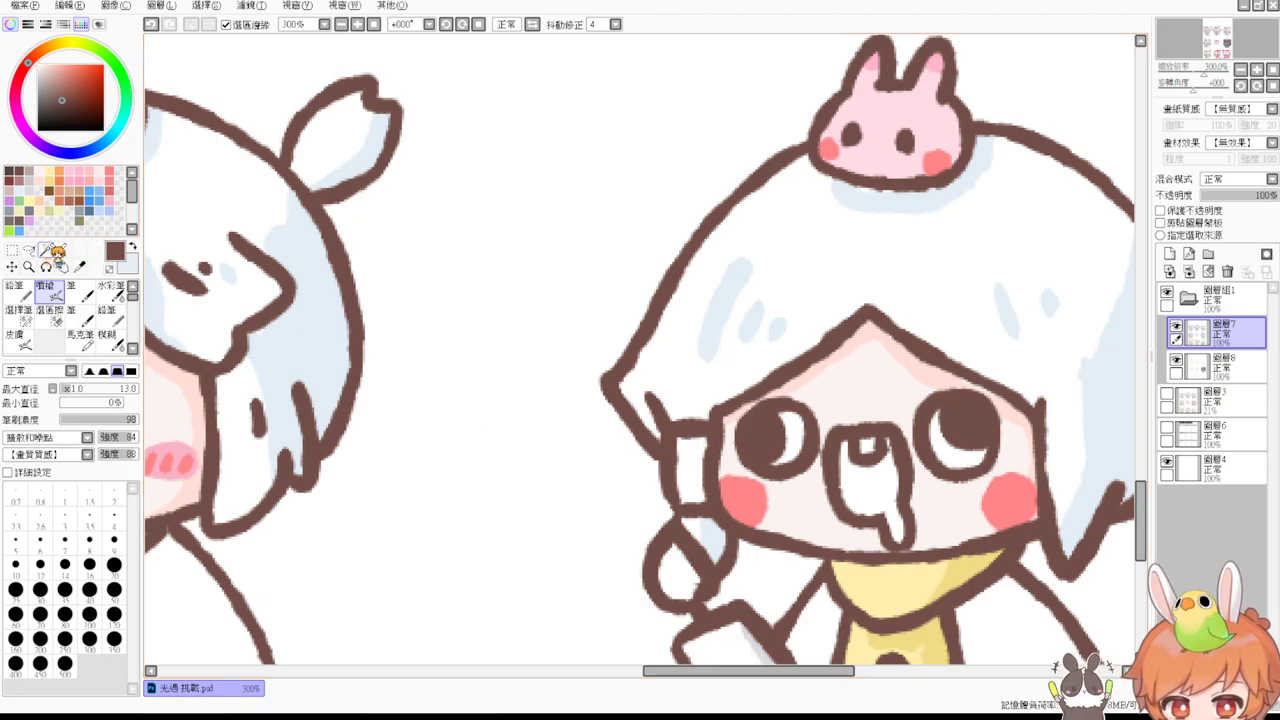
{"action": "left_click", "coordinate": [79, 315]}
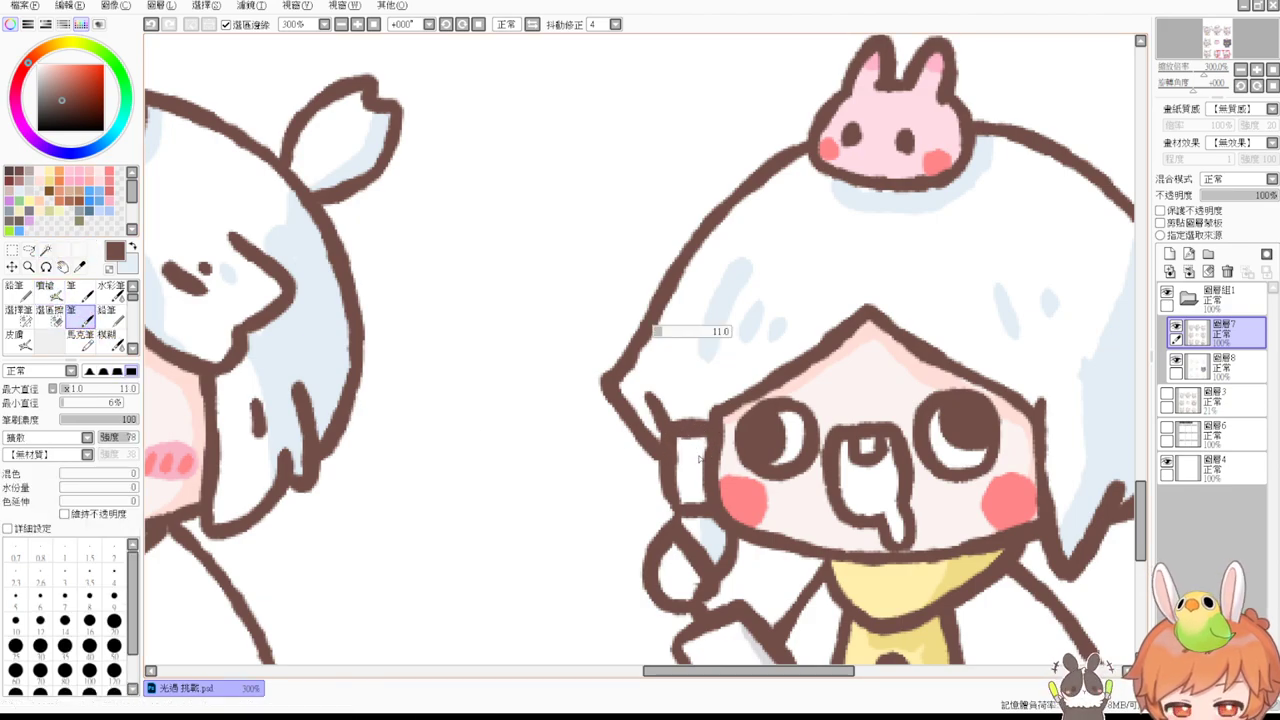
{"action": "left_click_drag", "start_coordinate": [677, 455], "coordinate": [705, 453]}
{"action": "left_click_drag", "start_coordinate": [678, 498], "coordinate": [707, 493]}
Step: Fill the middle section of the hair tube with light blue on the colour layer and clear the selection
{"action": "left_click", "coordinate": [45, 249]}
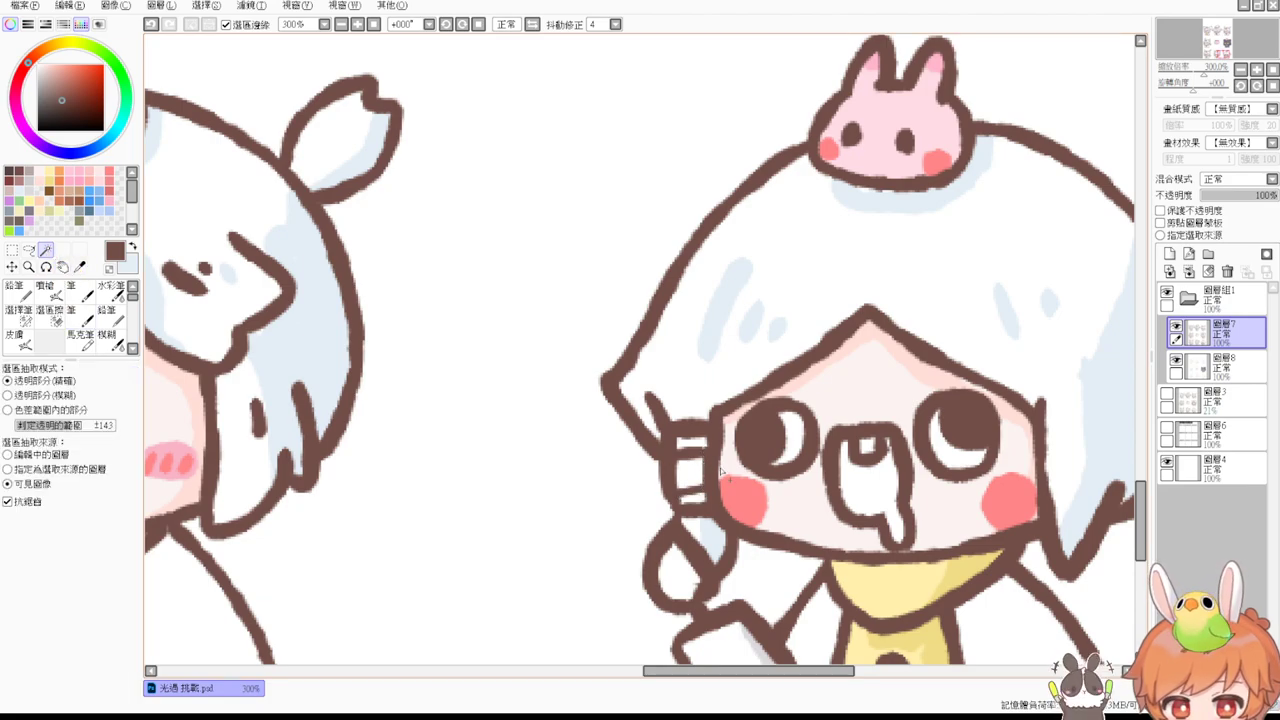
{"action": "left_click", "coordinate": [689, 474]}
{"action": "left_click", "coordinate": [106, 206]}
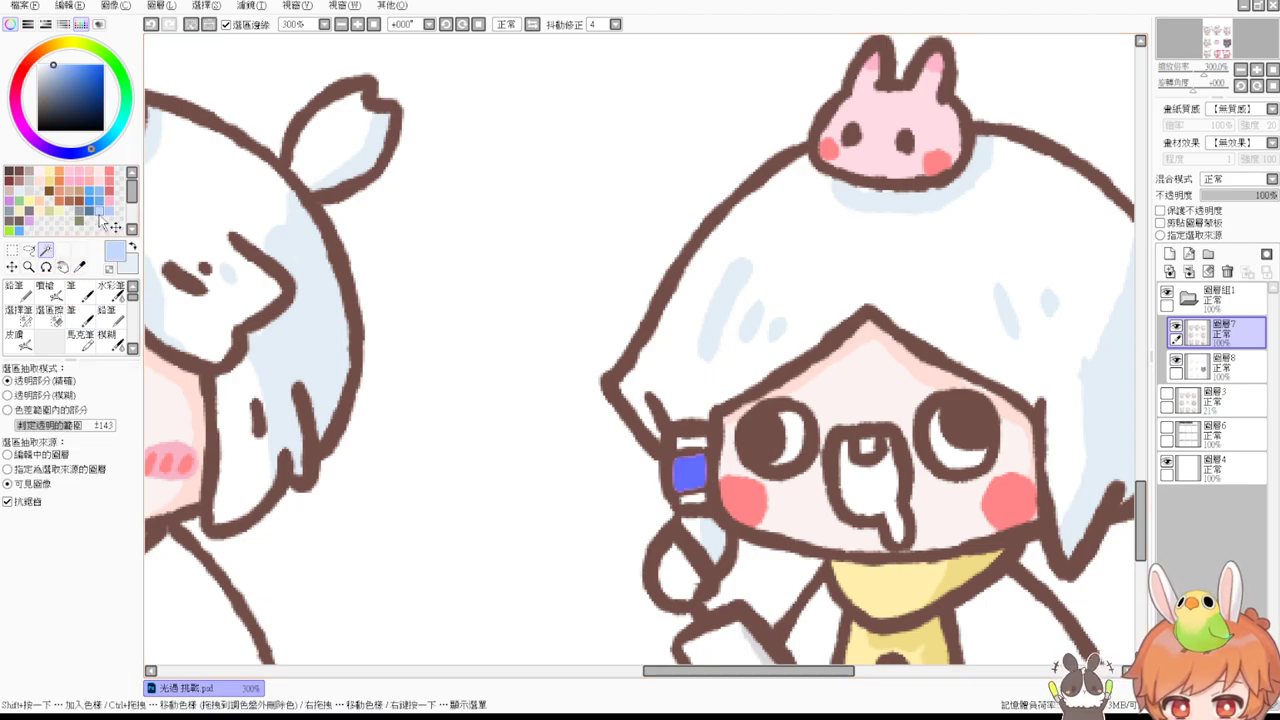
{"action": "left_click", "coordinate": [1222, 369]}
{"action": "key", "text": "ctrl+f"}
{"action": "key", "text": "ctrl+d"}
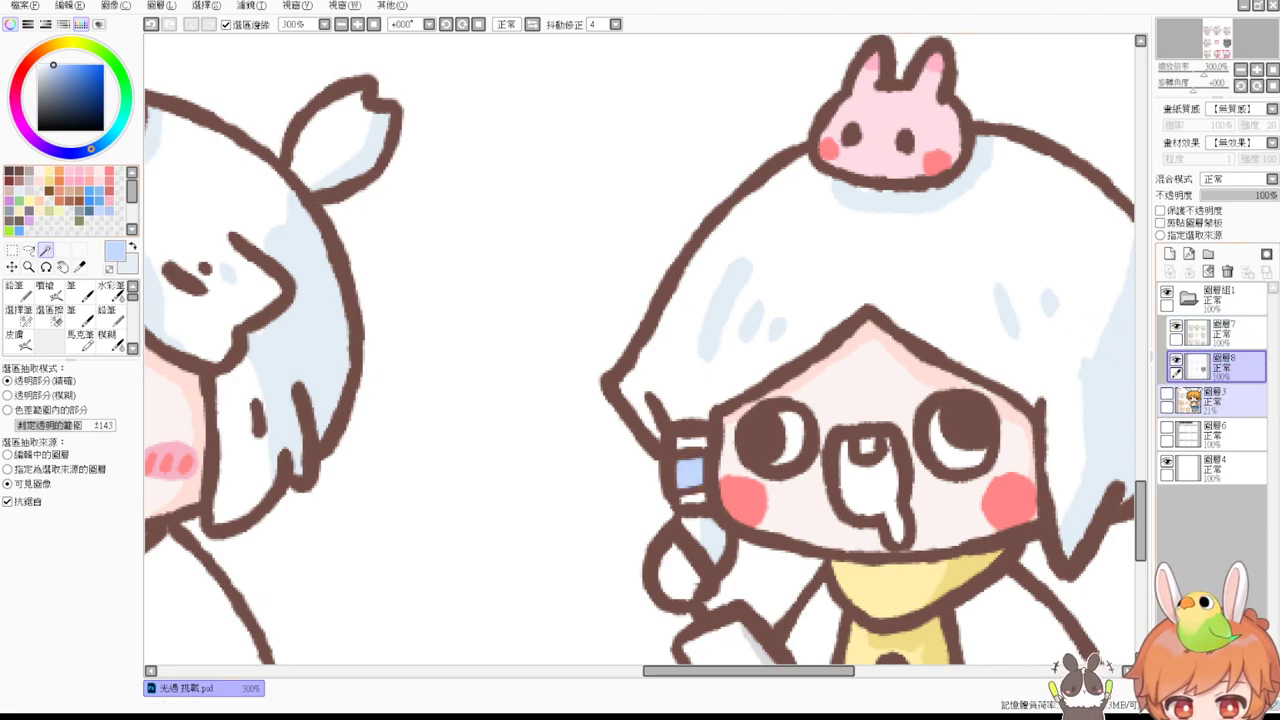
Step: Fill the two narrow bands above and below the hair tube's blue section with golden yellow and clear the selection
{"action": "left_click", "coordinate": [698, 447]}
{"action": "left_click", "coordinate": [697, 499], "text": "shift"}
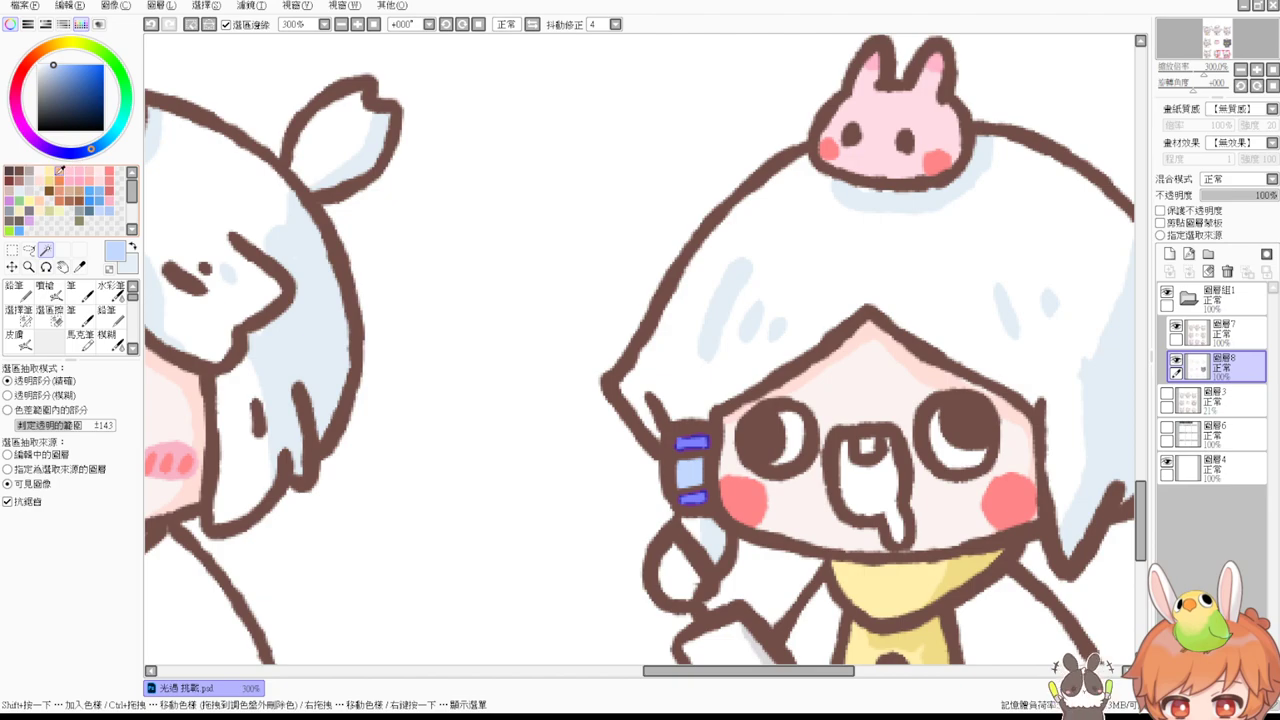
{"action": "left_click", "coordinate": [57, 177]}
{"action": "left_click", "coordinate": [53, 45]}
{"action": "left_click", "coordinate": [76, 66]}
{"action": "key", "text": "ctrl+f"}
{"action": "key", "text": "ctrl+f"}
{"action": "key", "text": "ctrl+d"}
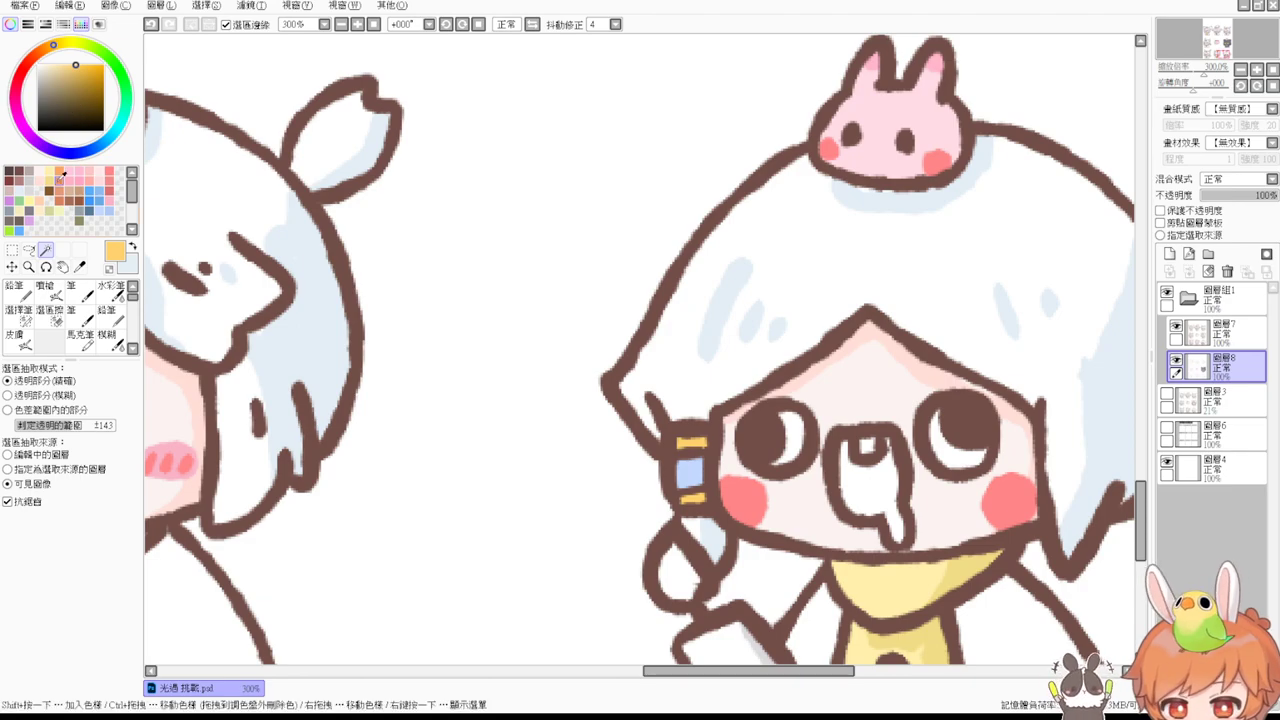
Step: Fill the lower-right character's open mouth and drool drip with coral red, leaving the tooth white, and clear the selection
{"action": "left_click_drag", "start_coordinate": [868, 371], "coordinate": [599, 305]}
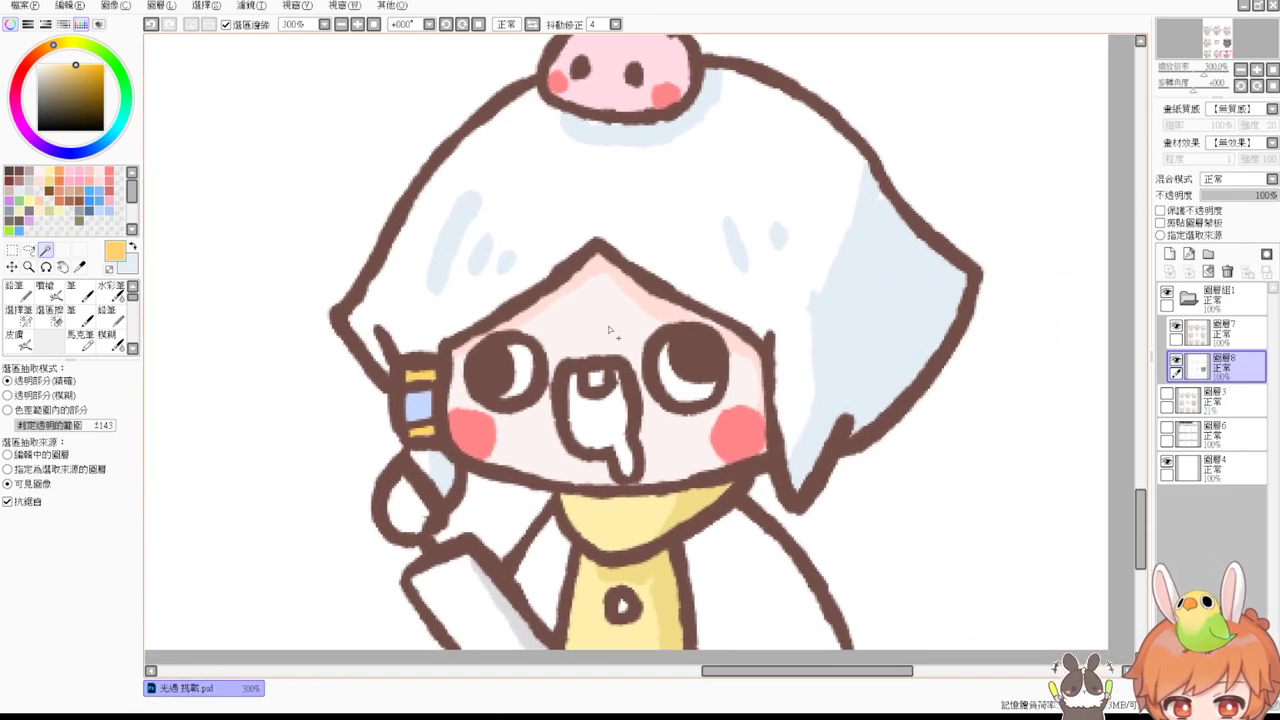
{"action": "left_click", "coordinate": [540, 373]}
{"action": "key", "text": "ctrl+d"}
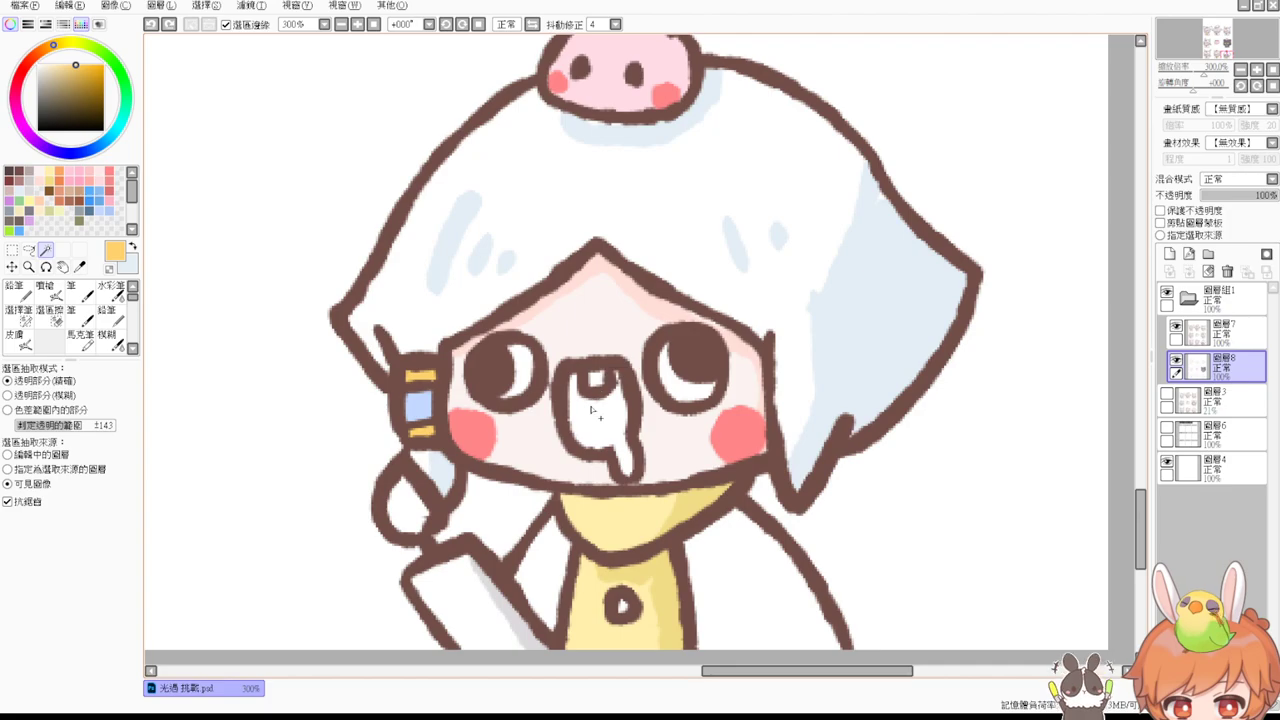
{"action": "left_click", "coordinate": [592, 419]}
{"action": "left_click", "coordinate": [18, 314]}
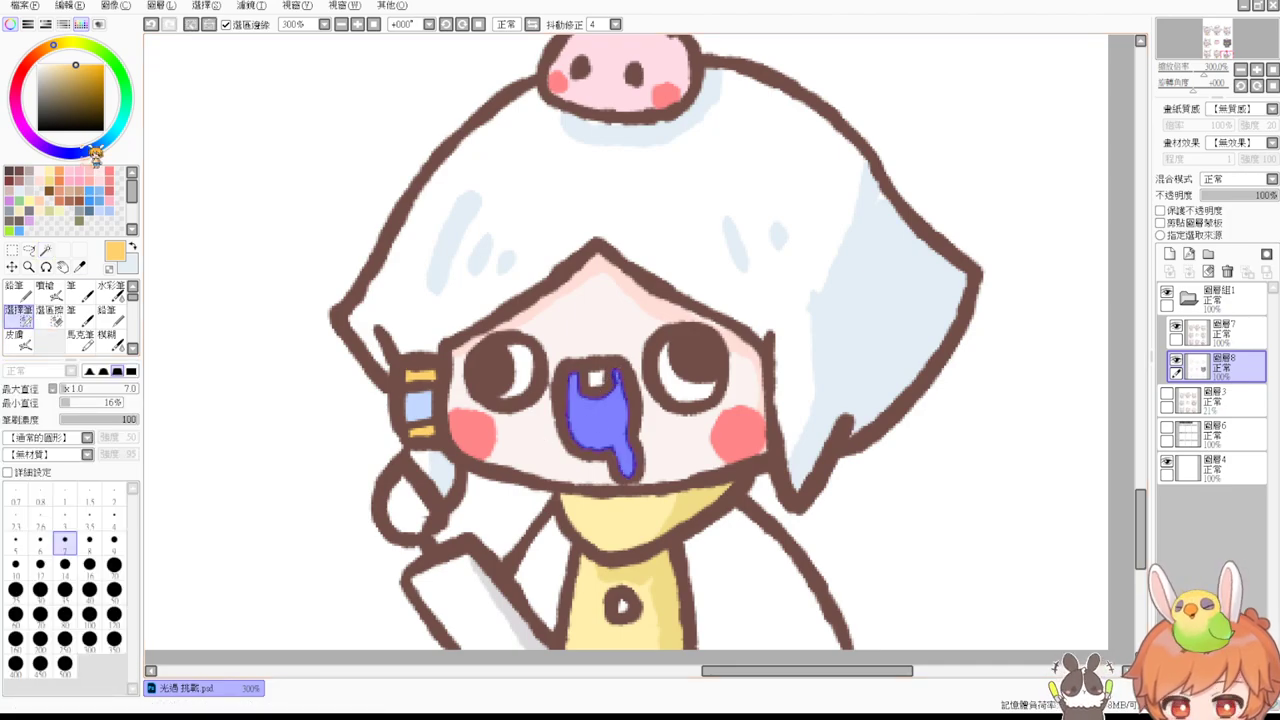
{"action": "left_click", "coordinate": [112, 174]}
{"action": "key", "text": "ctrl+f"}
{"action": "key", "text": "ctrl+d"}
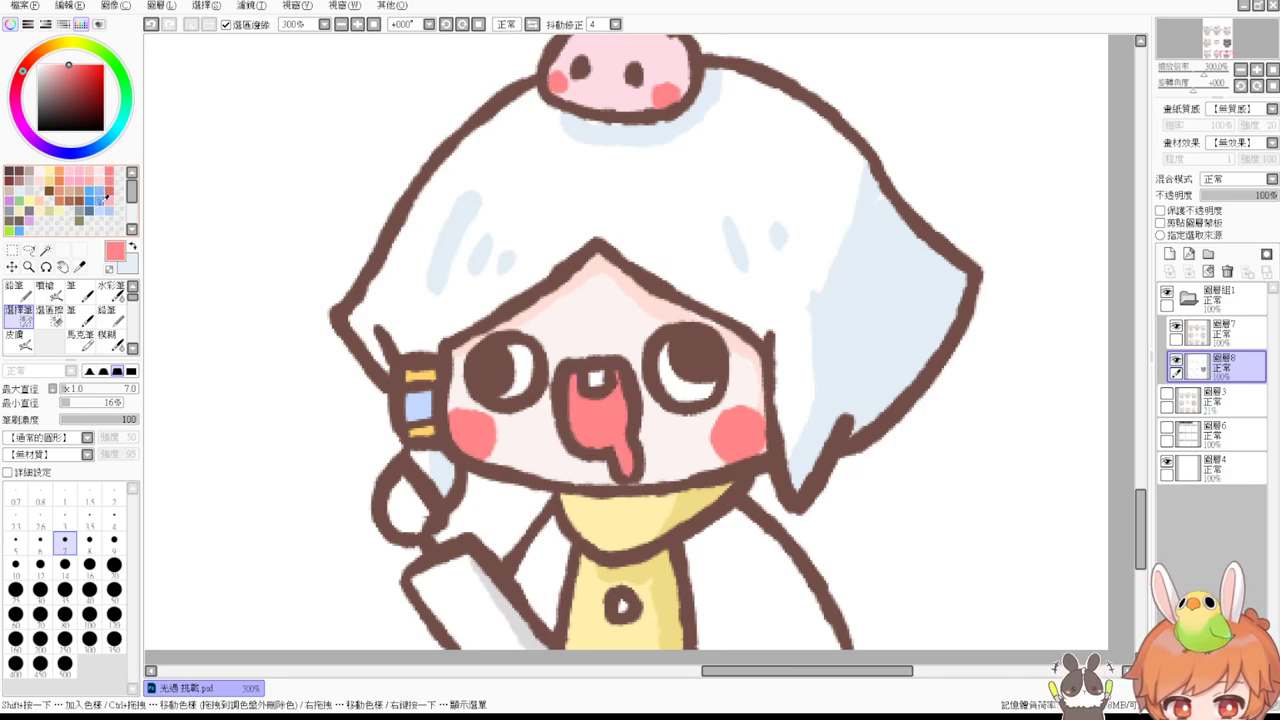
Step: Restore the mouth selection, paint the drool drip light blue with the pen, and clear the selection
{"action": "key", "text": "ctrl+z"}
{"action": "left_click", "coordinate": [100, 210]}
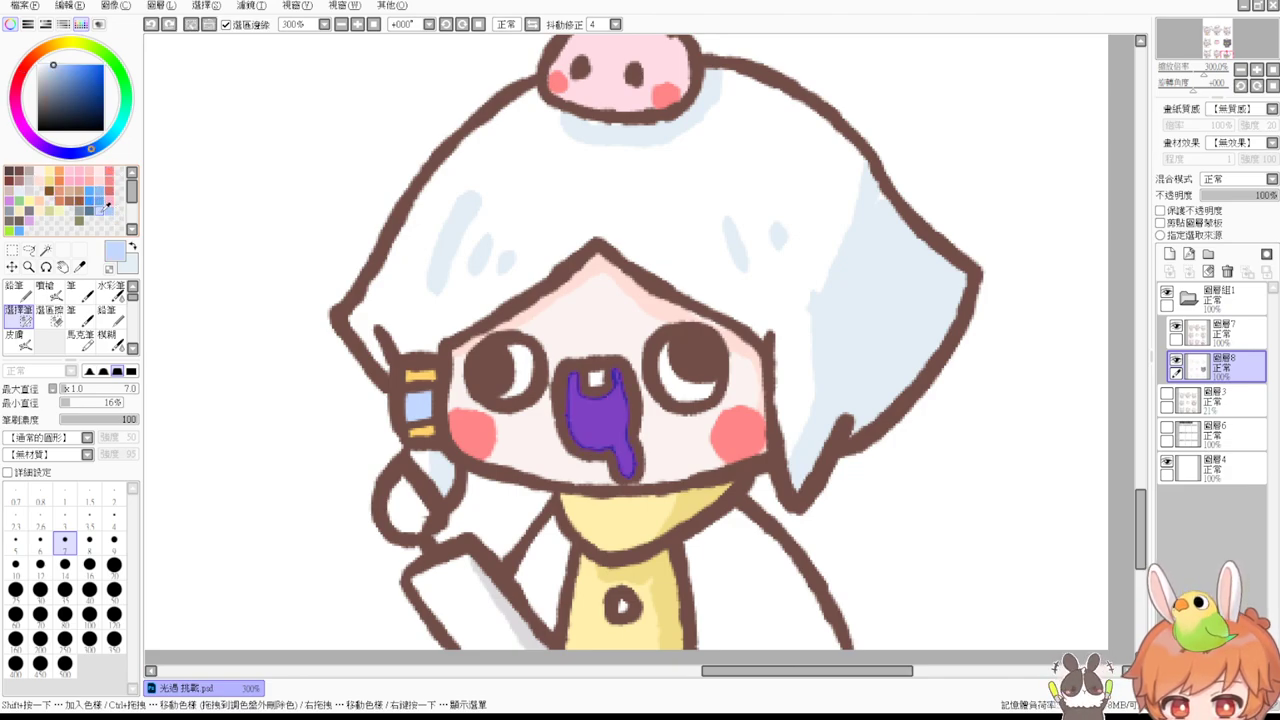
{"action": "key", "text": "]"}
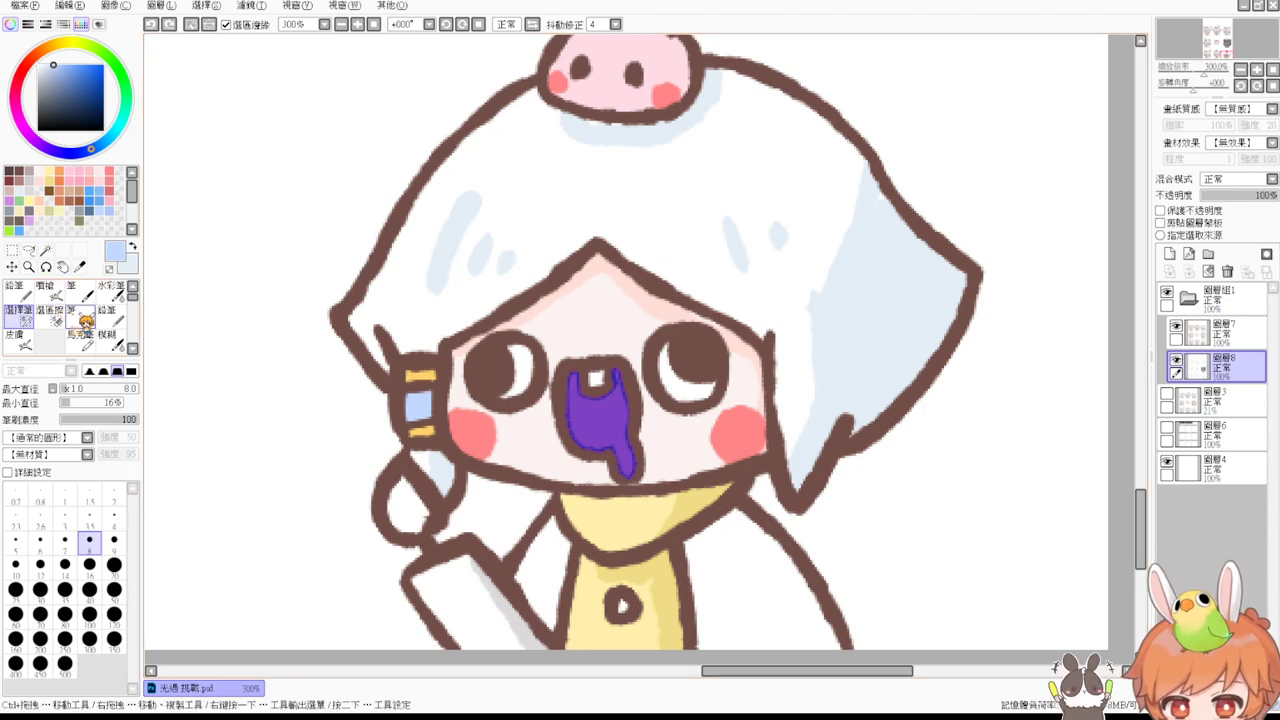
{"action": "left_click", "coordinate": [80, 316]}
{"action": "mouse_move", "coordinate": [624, 395]}
{"action": "left_mouse_down"}
{"action": "mouse_move", "coordinate": [620, 455]}
{"action": "mouse_move", "coordinate": [632, 468]}
{"action": "left_mouse_up"}
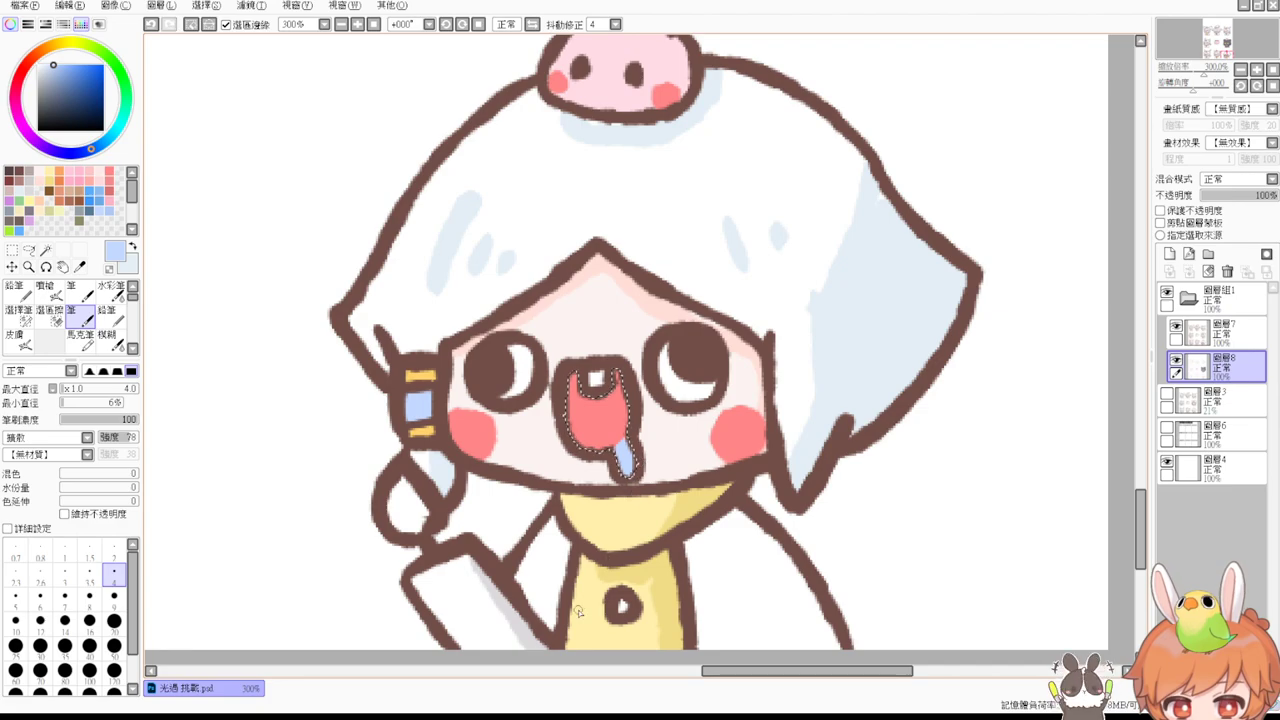
{"action": "key", "text": "ctrl+d"}
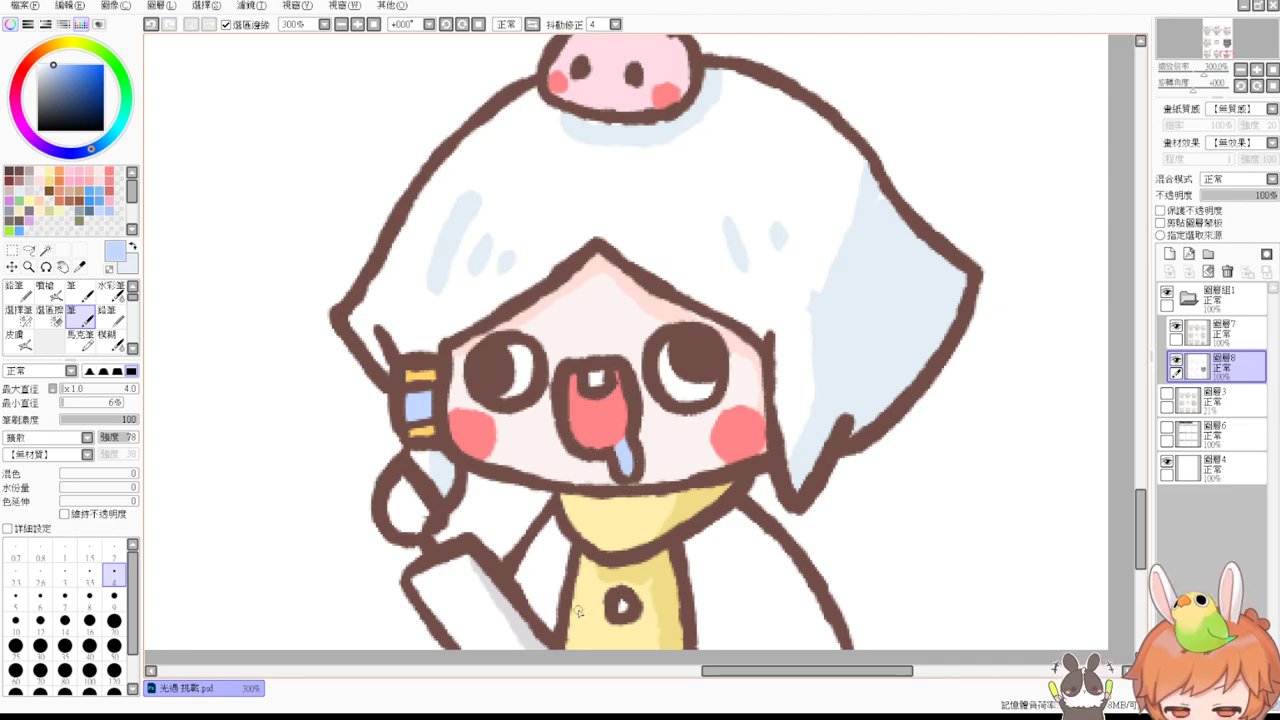
Step: Select the centres of the shirt buttons on all the characters with scarves, fill them with white and clear the selection
{"action": "left_click_drag", "start_coordinate": [702, 441], "coordinate": [808, 351]}
{"action": "left_click", "coordinate": [46, 251]}
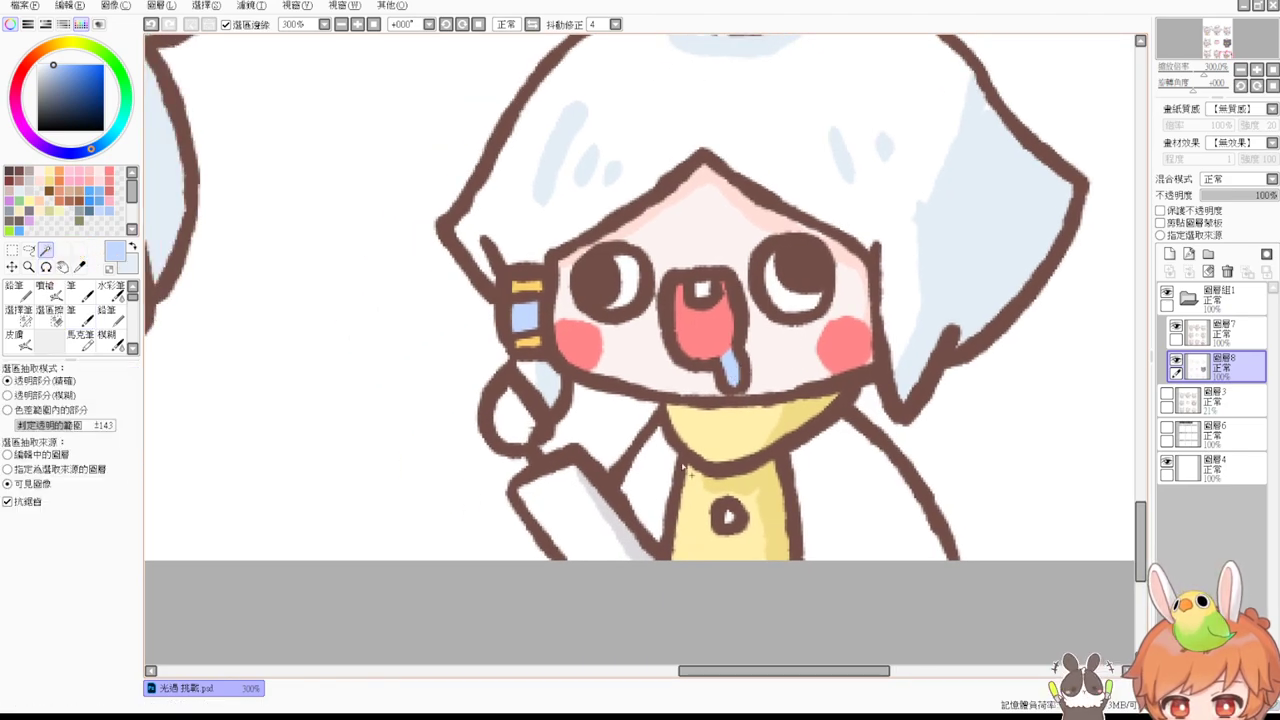
{"action": "left_click", "coordinate": [729, 515]}
{"action": "left_click_drag", "start_coordinate": [504, 435], "coordinate": [849, 429]}
{"action": "left_click_drag", "start_coordinate": [407, 411], "coordinate": [657, 386]}
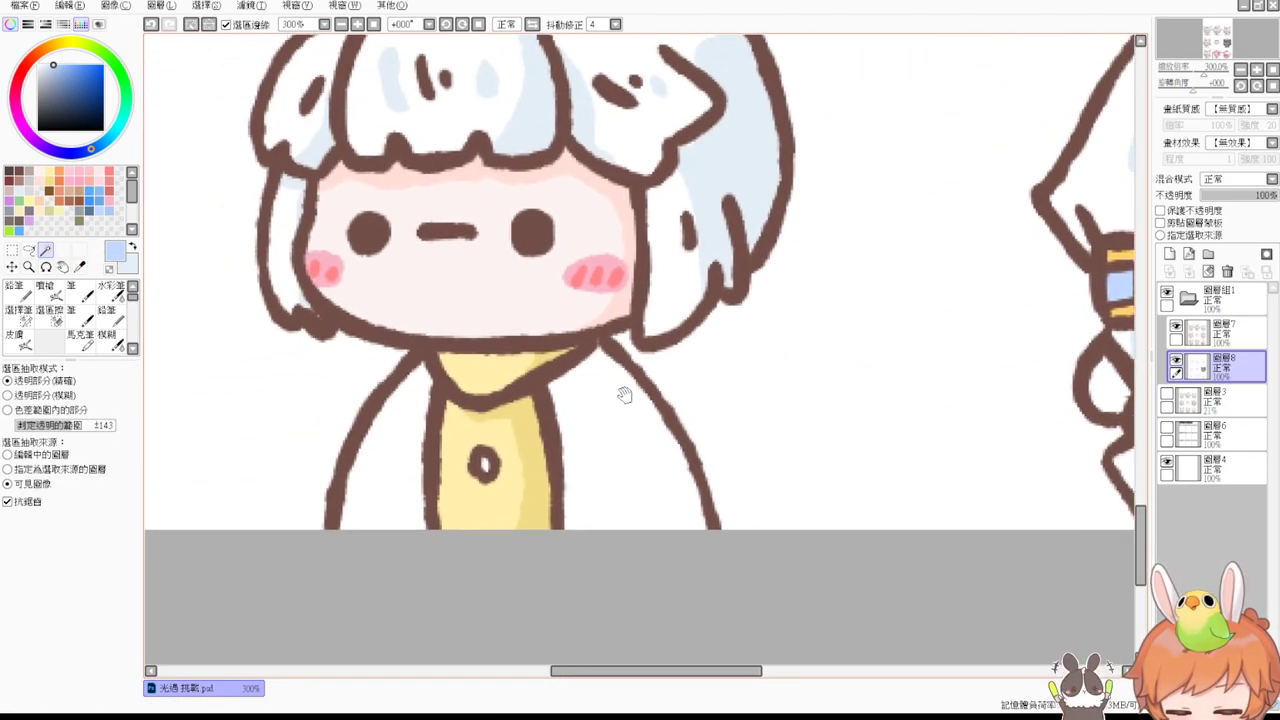
{"action": "left_click", "coordinate": [484, 470]}
{"action": "scroll", "coordinate": [484, 470], "scroll_direction": "left", "scroll_amount": 7}
{"action": "left_click", "coordinate": [176, 512], "text": "shift"}
{"action": "left_click_drag", "start_coordinate": [248, 362], "coordinate": [511, 460]}
{"action": "left_click_drag", "start_coordinate": [474, 214], "coordinate": [554, 343]}
{"action": "left_click_drag", "start_coordinate": [525, 195], "coordinate": [483, 343]}
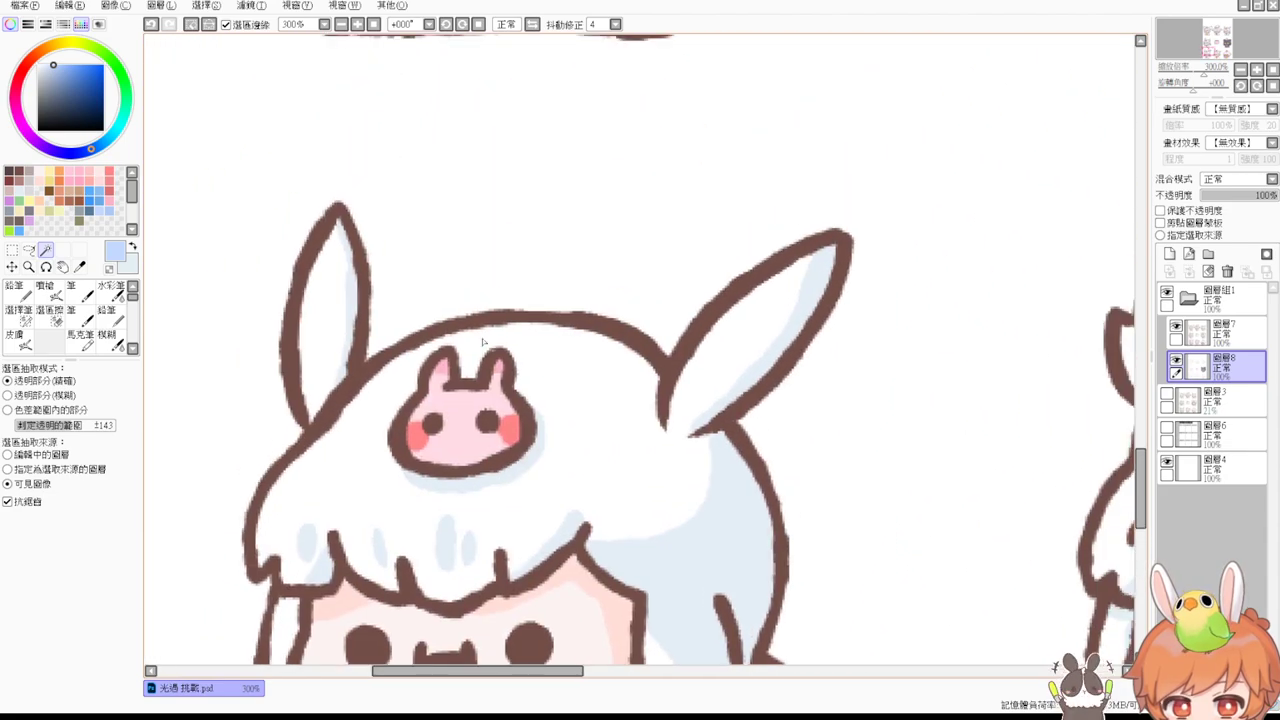
{"action": "left_click", "coordinate": [343, 26]}
{"action": "left_click_drag", "start_coordinate": [411, 115], "coordinate": [378, 295]}
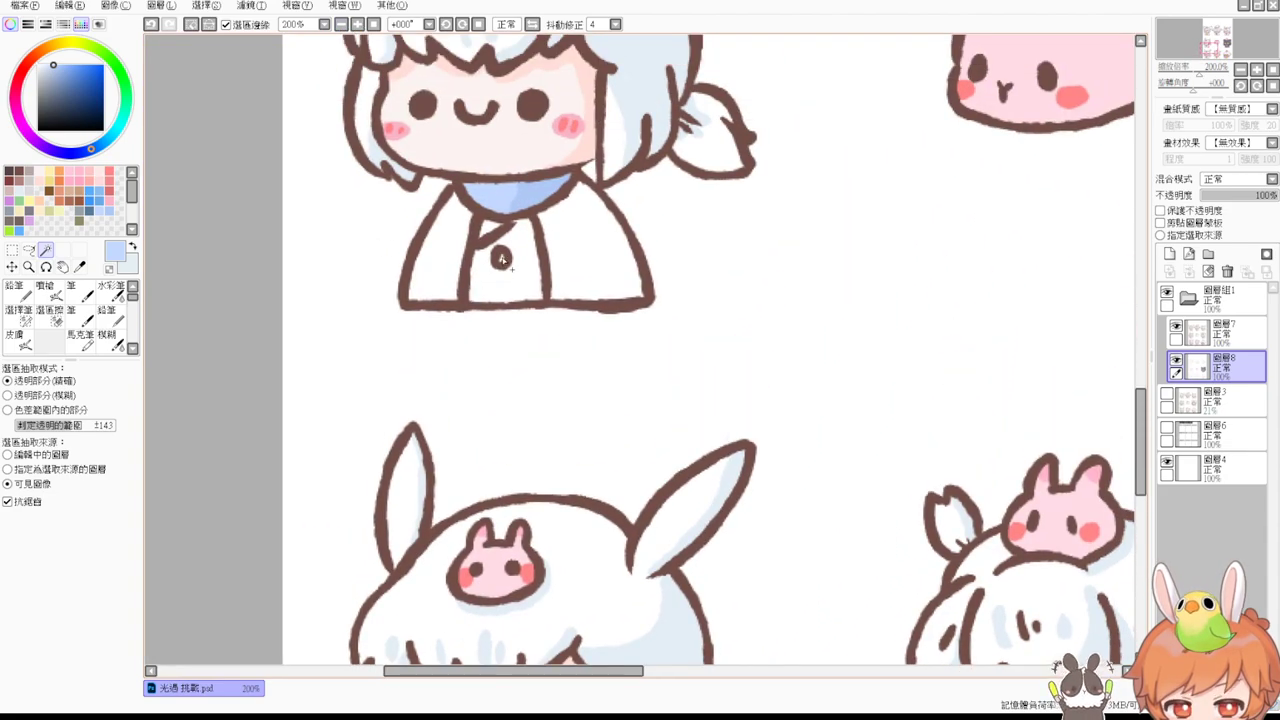
{"action": "scroll", "coordinate": [523, 334], "scroll_direction": "right", "scroll_amount": 8}
{"action": "scroll", "coordinate": [700, 330], "scroll_direction": "up", "scroll_amount": 3}
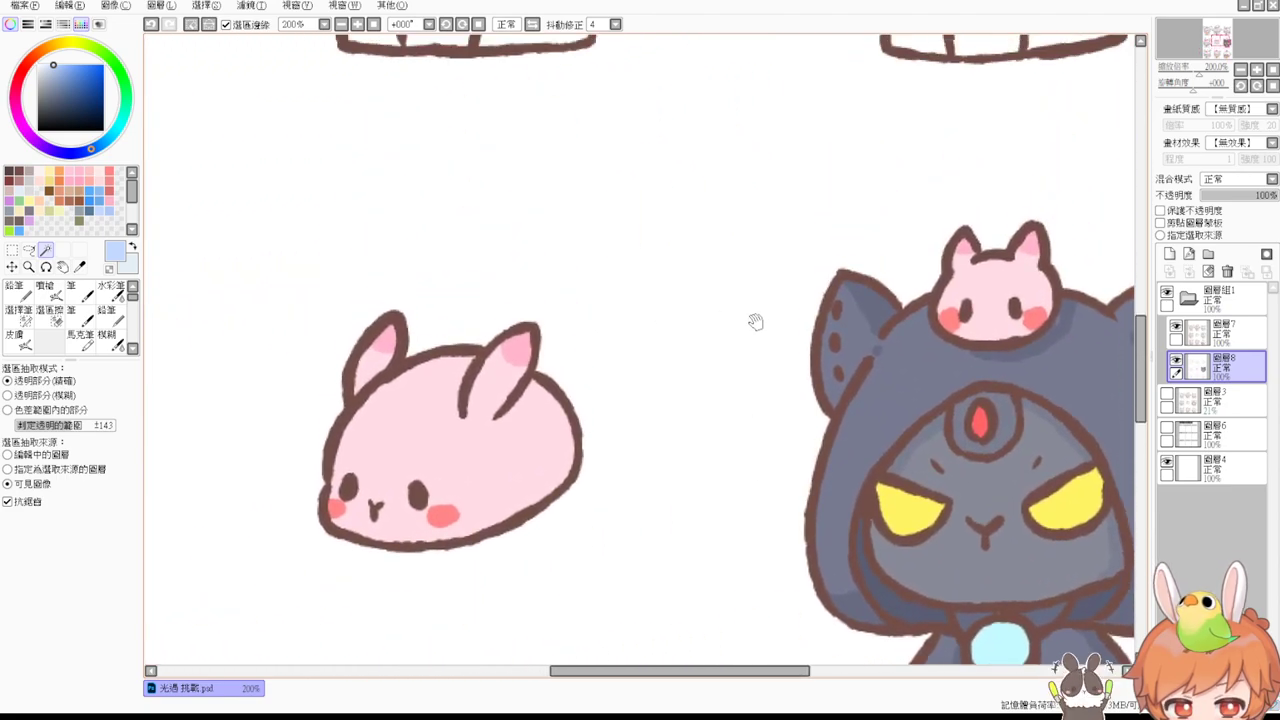
{"action": "scroll", "coordinate": [751, 337], "scroll_direction": "up", "scroll_amount": 5}
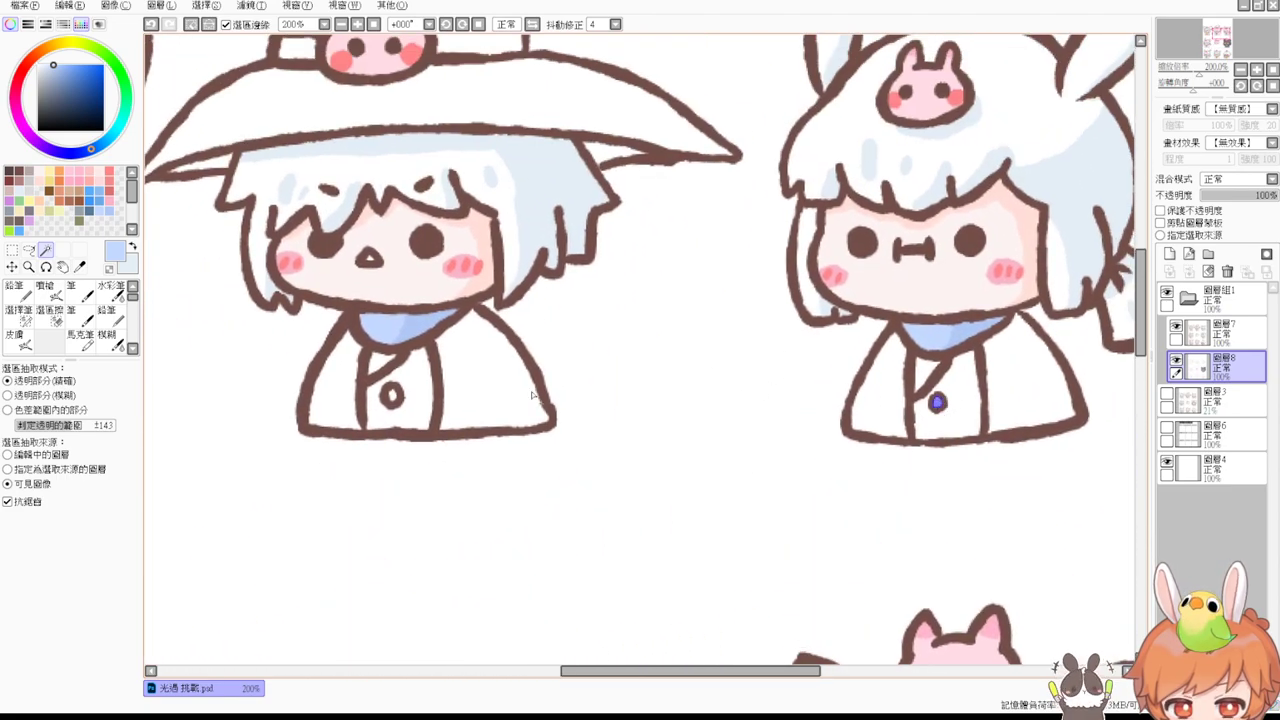
{"action": "scroll", "coordinate": [398, 392], "scroll_direction": "left", "scroll_amount": 5}
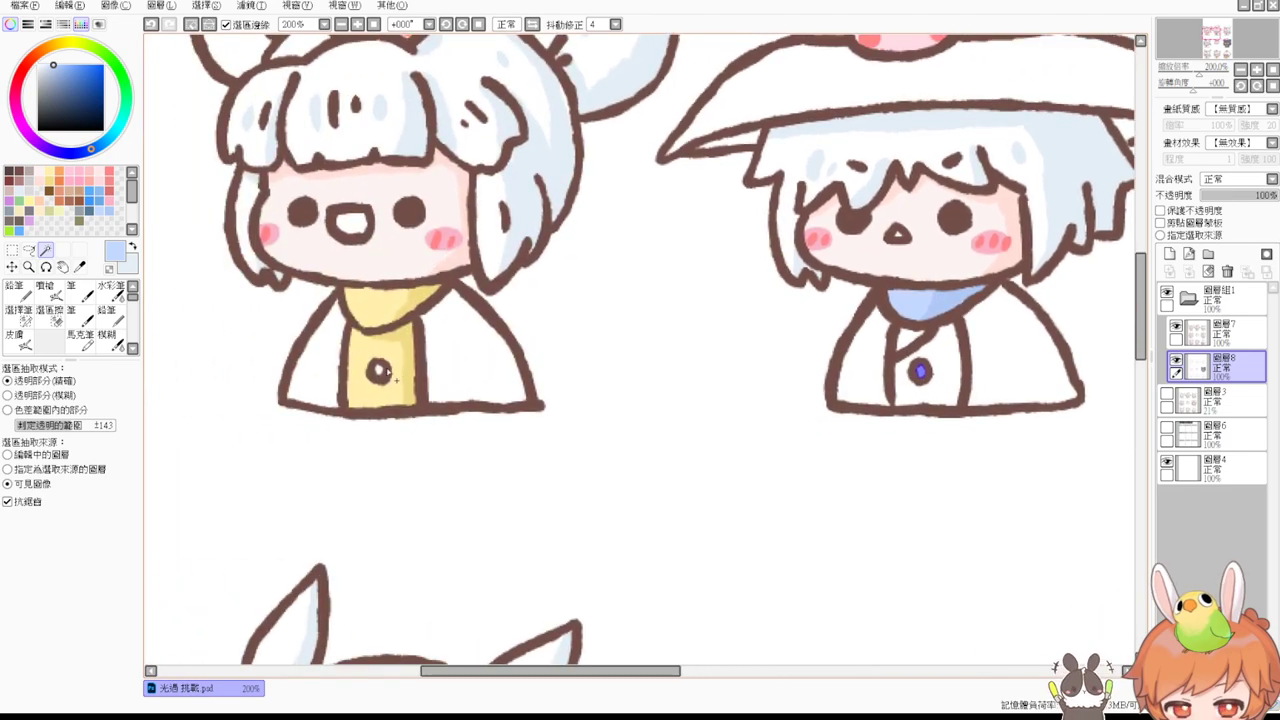
{"action": "left_click_drag", "start_coordinate": [56, 76], "coordinate": [33, 48]}
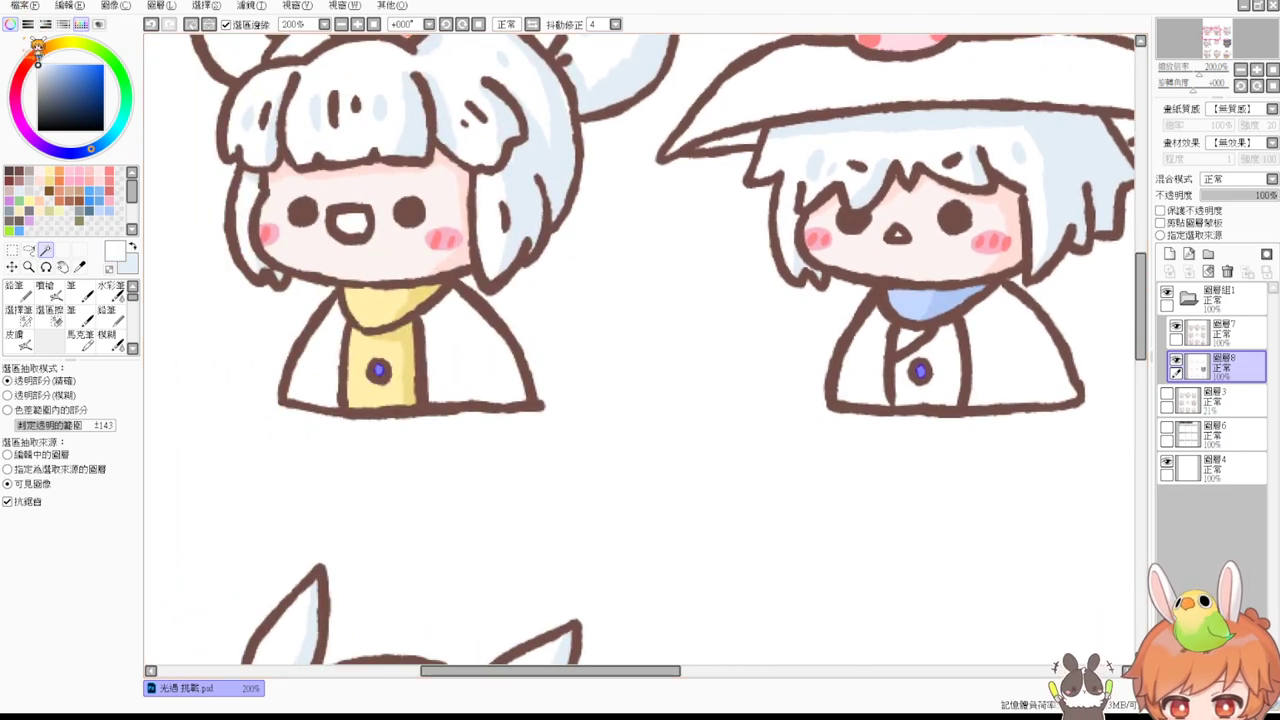
{"action": "key", "text": "ctrl+d"}
Step: Select the shirt panels of the four characters with blue scarves, including the collar corners, and fill them with light blue
{"action": "left_click_drag", "start_coordinate": [865, 428], "coordinate": [736, 350]}
{"action": "left_click_drag", "start_coordinate": [768, 485], "coordinate": [691, 476]}
{"action": "left_click", "coordinate": [680, 257]}
{"action": "scroll", "coordinate": [565, 389], "scroll_direction": "right", "scroll_amount": 3}
{"action": "left_click", "coordinate": [762, 307]}
{"action": "left_click_drag", "start_coordinate": [676, 411], "coordinate": [855, 225]}
{"action": "left_click_drag", "start_coordinate": [656, 445], "coordinate": [858, 228]}
{"action": "left_click_drag", "start_coordinate": [601, 477], "coordinate": [858, 228]}
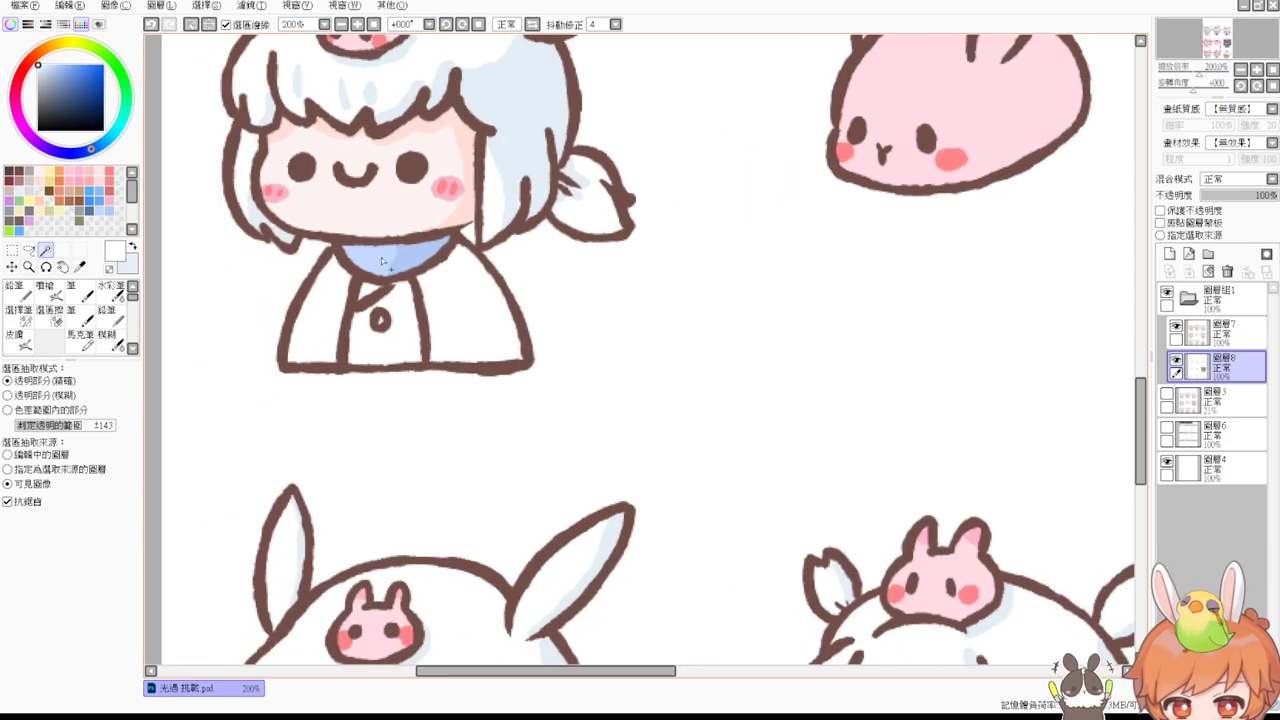
{"action": "scroll", "coordinate": [400, 250], "scroll_direction": "down", "scroll_amount": 5}
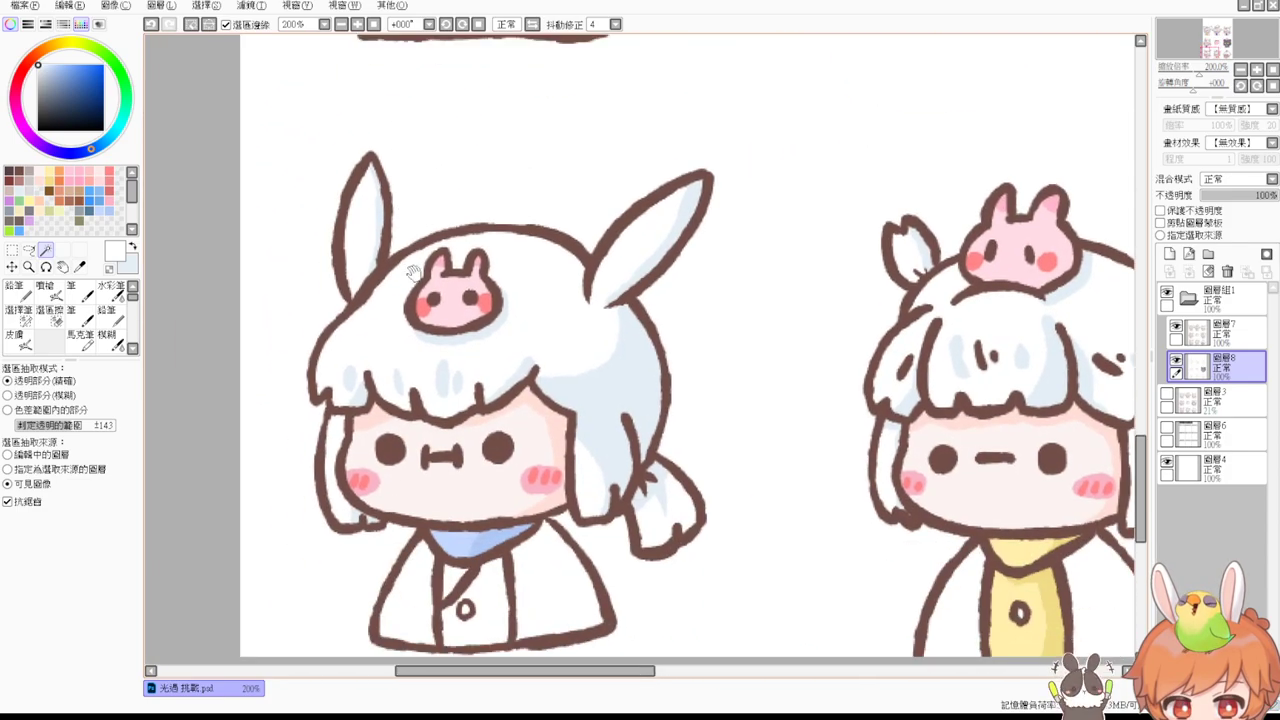
{"action": "left_click", "coordinate": [451, 573]}
{"action": "scroll", "coordinate": [480, 540], "scroll_direction": "down", "scroll_amount": 5}
{"action": "scroll", "coordinate": [496, 498], "scroll_direction": "up", "scroll_amount": 3}
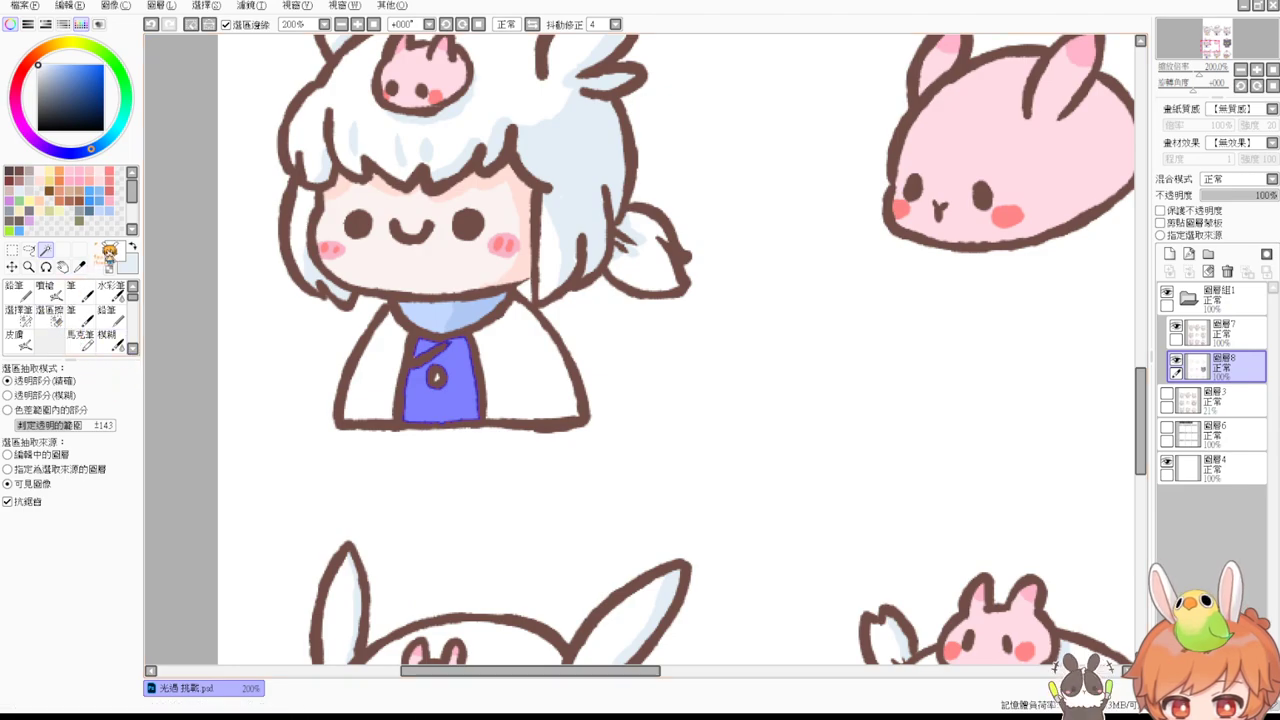
{"action": "key", "text": "ctrl+f"}
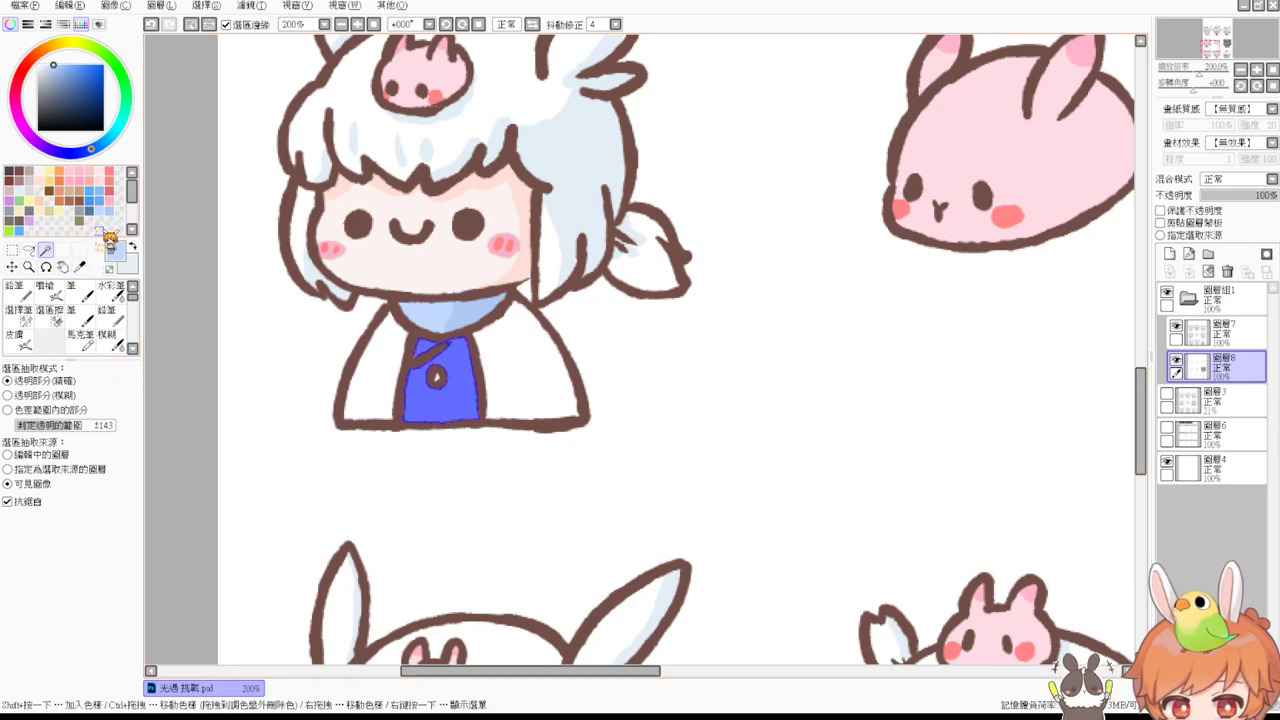
Step: Shade the edge of the lower-left character's shirt panel in slightly darker blue with the pen at size 9
{"action": "left_click", "coordinate": [82, 316]}
{"action": "scroll", "coordinate": [551, 380], "scroll_direction": "down", "scroll_amount": 5}
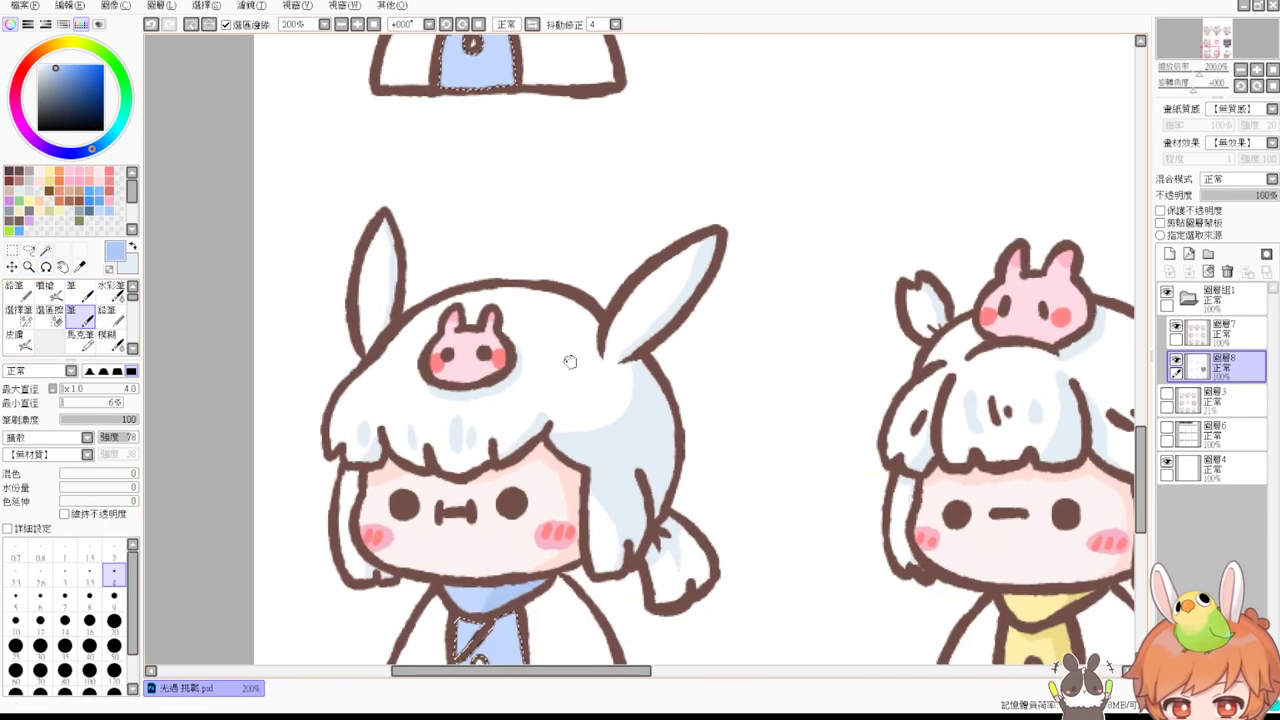
{"action": "key", "text": "]"}
{"action": "key", "text": "]"}
{"action": "key", "text": "]"}
{"action": "key", "text": "]"}
{"action": "key", "text": "]"}
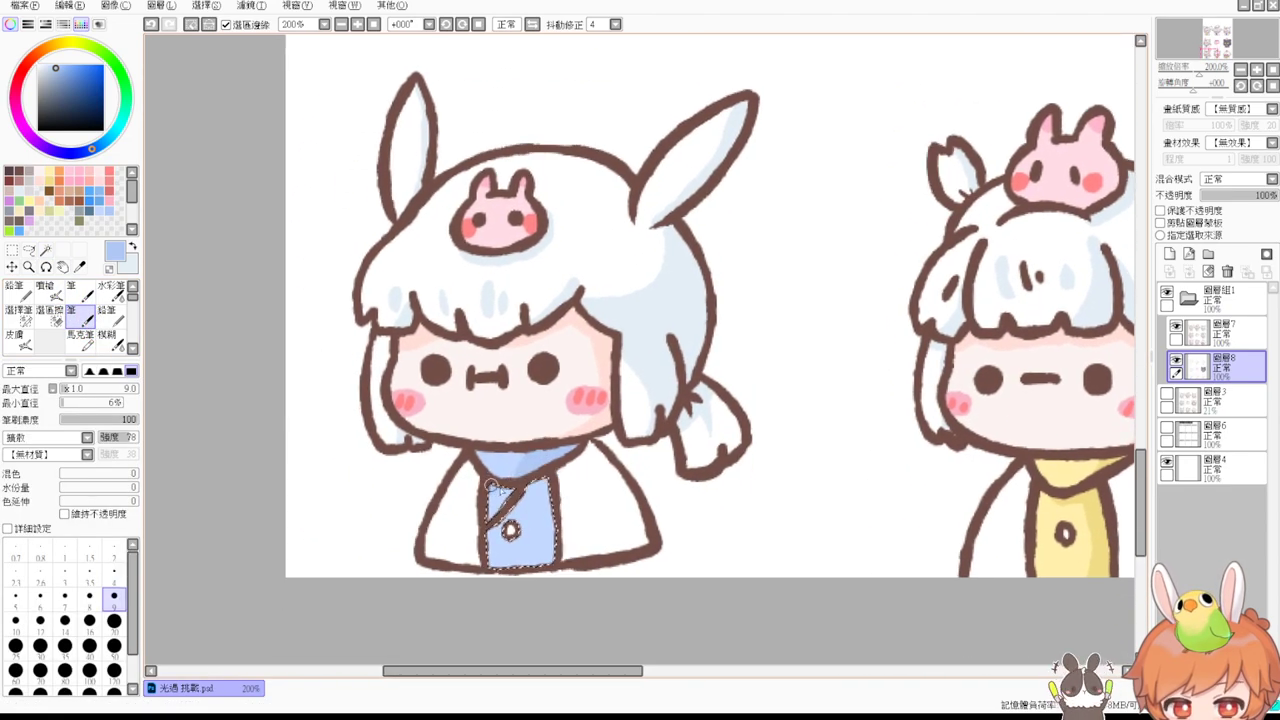
{"action": "mouse_move", "coordinate": [541, 486]}
{"action": "left_mouse_down"}
{"action": "mouse_move", "coordinate": [539, 555]}
{"action": "mouse_move", "coordinate": [546, 492]}
{"action": "left_mouse_up"}
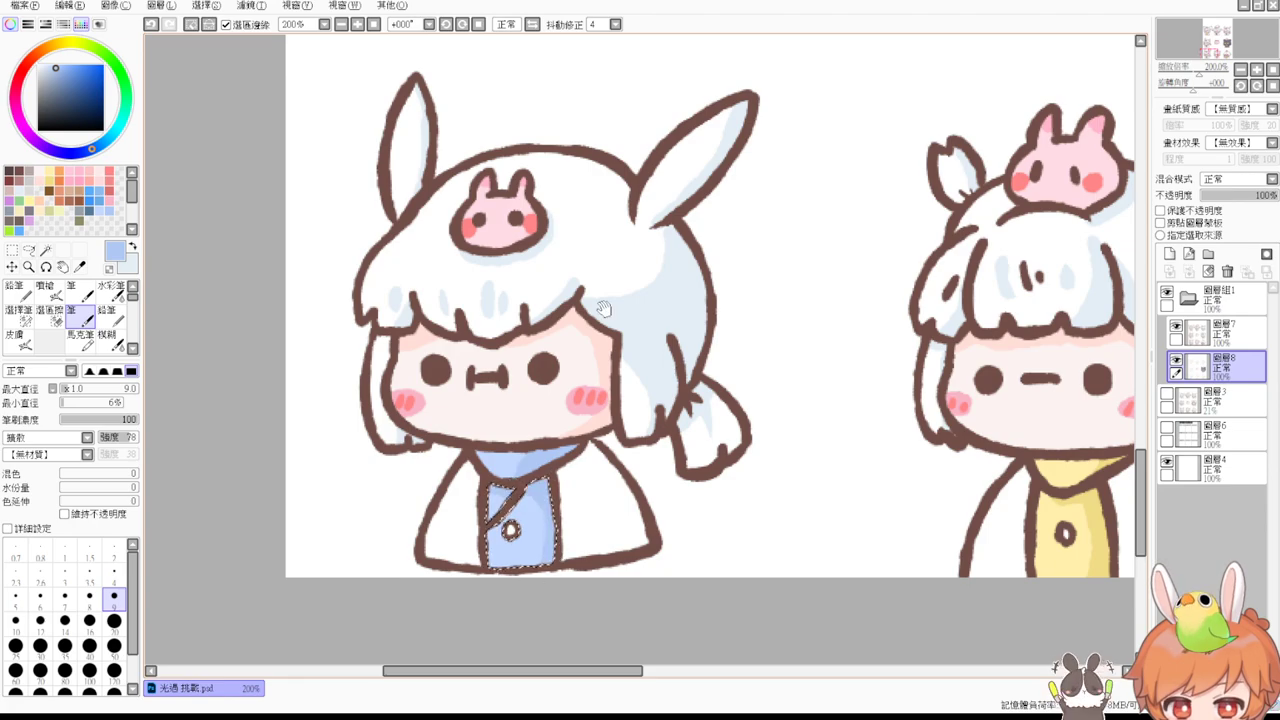
Step: Shade the shirt panels of the other three blue-scarved characters with the same darker blue inside the selection
{"action": "scroll", "coordinate": [557, 551], "scroll_direction": "up", "scroll_amount": 6}
{"action": "left_click_drag", "start_coordinate": [483, 322], "coordinate": [496, 318]}
{"action": "left_click_drag", "start_coordinate": [560, 235], "coordinate": [520, 427]}
{"action": "left_click_drag", "start_coordinate": [518, 175], "coordinate": [503, 428]}
{"action": "mouse_move", "coordinate": [976, 293]}
{"action": "left_mouse_down"}
{"action": "mouse_move", "coordinate": [735, 326]}
{"action": "mouse_move", "coordinate": [746, 387]}
{"action": "left_mouse_up"}
{"action": "scroll", "coordinate": [735, 325], "scroll_direction": "right", "scroll_amount": 1}
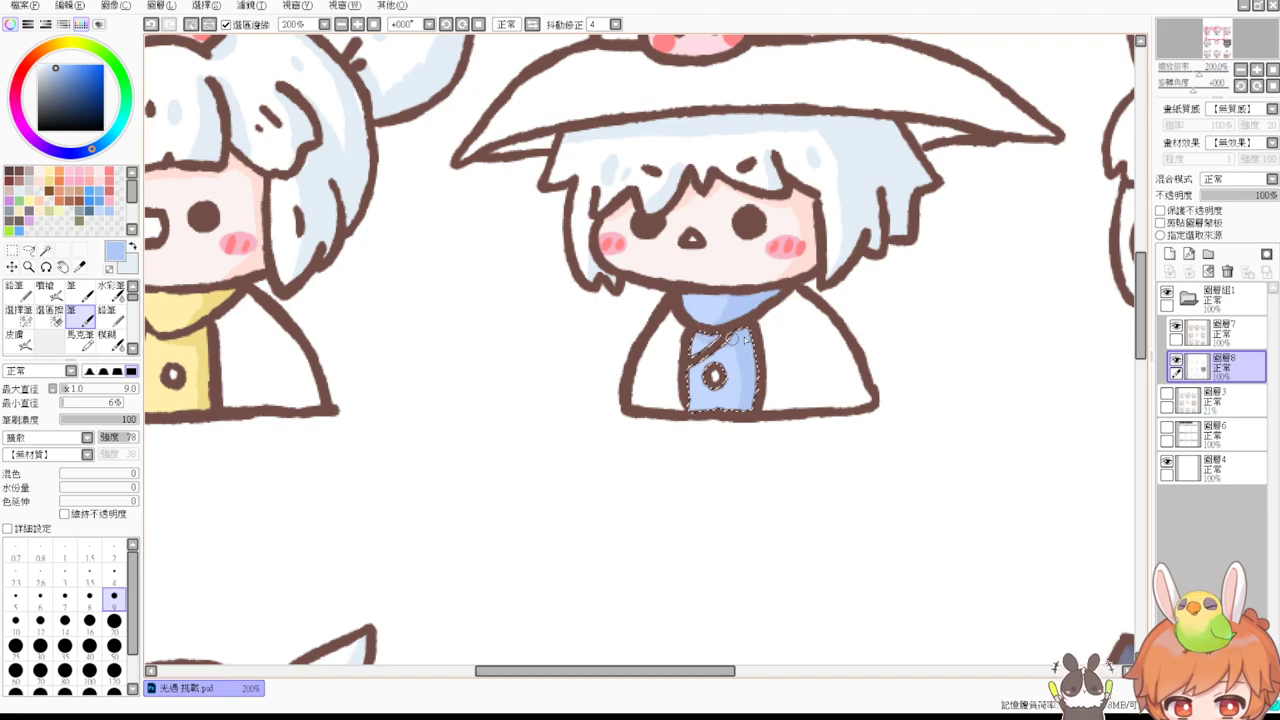
{"action": "left_click_drag", "start_coordinate": [892, 303], "coordinate": [477, 338]}
{"action": "left_click_drag", "start_coordinate": [872, 377], "coordinate": [880, 460]}
{"action": "scroll", "coordinate": [877, 470], "scroll_direction": "down", "scroll_amount": 10}
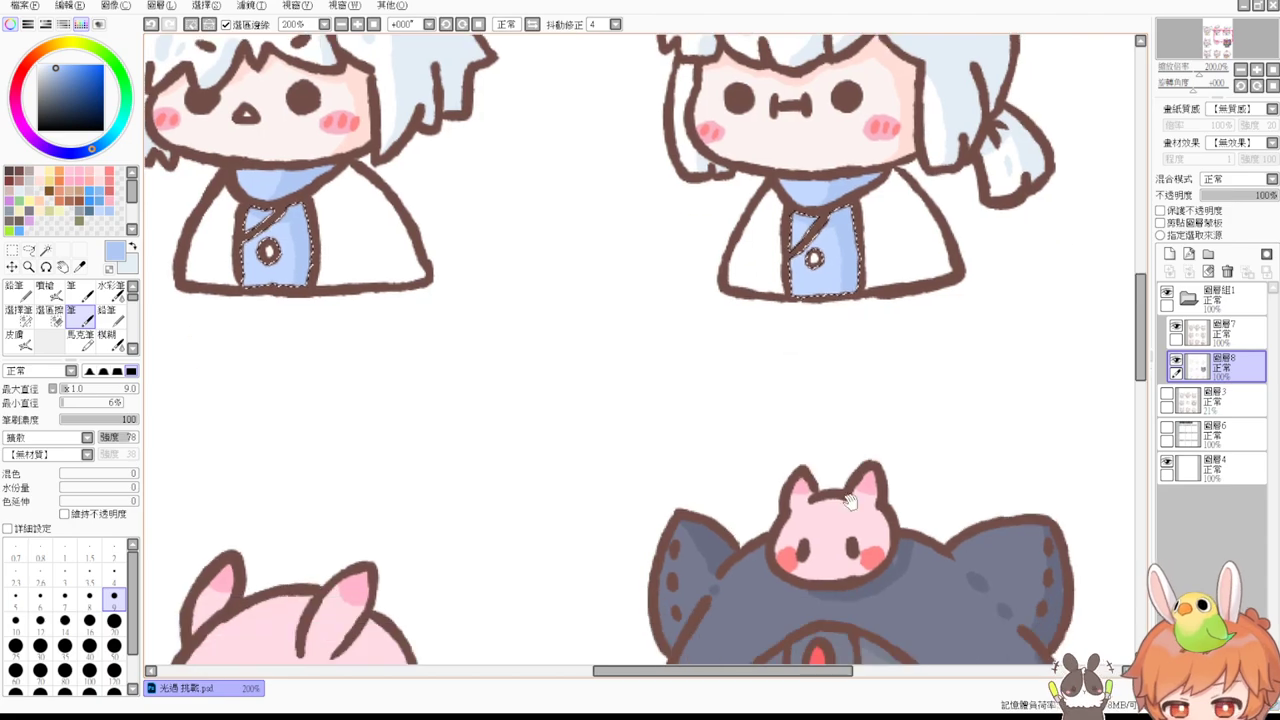
Step: Clear the selection and select the white cape panels of the lower-left and upper-right characters with blue scarves
{"action": "scroll", "coordinate": [867, 418], "scroll_direction": "down", "scroll_amount": 10}
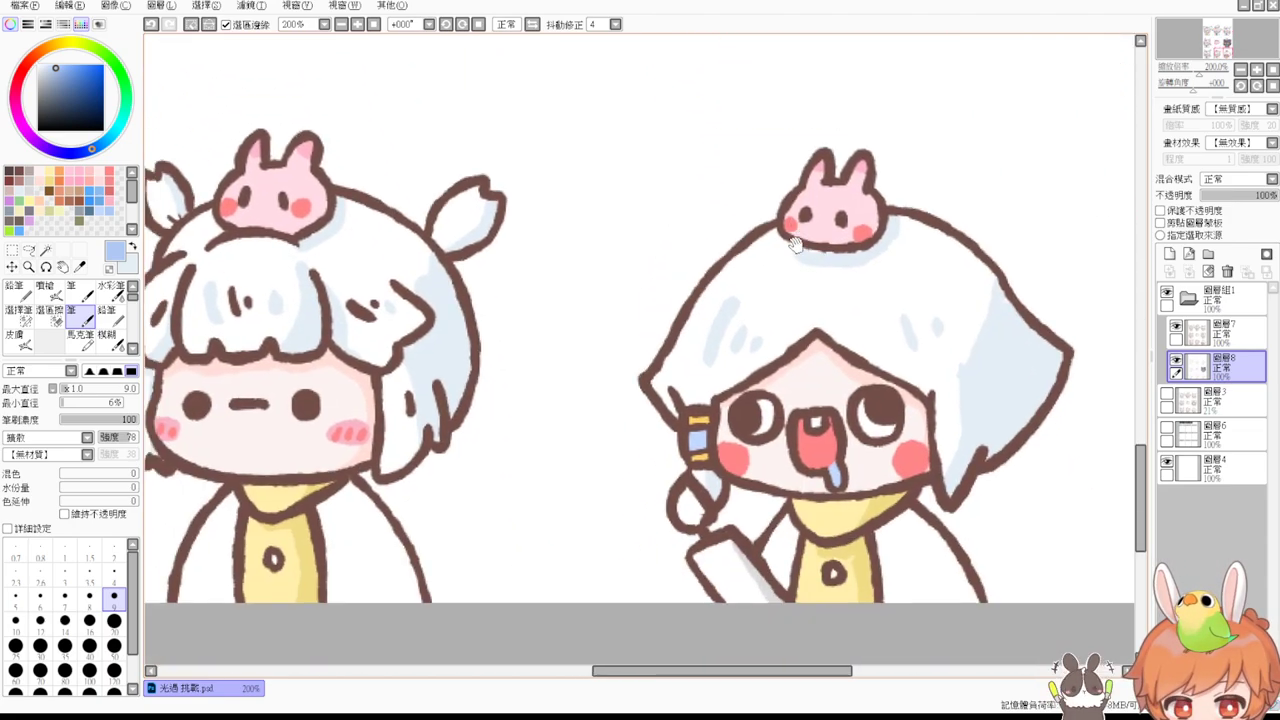
{"action": "scroll", "coordinate": [867, 418], "scroll_direction": "left", "scroll_amount": 5}
{"action": "left_click_drag", "start_coordinate": [733, 372], "coordinate": [868, 352]}
{"action": "key", "text": "ctrl+d"}
{"action": "left_click_drag", "start_coordinate": [492, 346], "coordinate": [590, 377]}
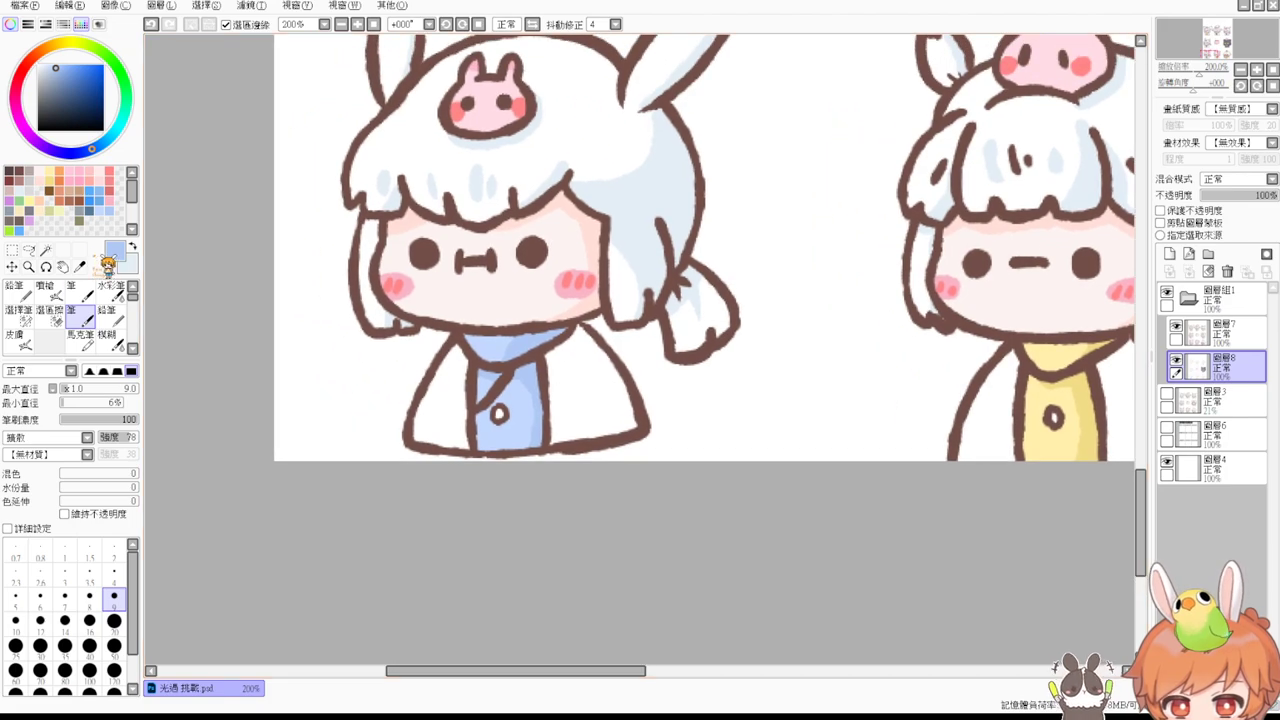
{"action": "left_click", "coordinate": [45, 249]}
{"action": "left_click", "coordinate": [440, 416]}
{"action": "left_click", "coordinate": [572, 399]}
{"action": "left_click_drag", "start_coordinate": [784, 252], "coordinate": [580, 478]}
{"action": "mouse_move", "coordinate": [766, 225]}
{"action": "left_mouse_down"}
{"action": "mouse_move", "coordinate": [657, 391]}
{"action": "mouse_move", "coordinate": [568, 490]}
{"action": "left_mouse_up"}
{"action": "mouse_move", "coordinate": [905, 185]}
{"action": "left_mouse_down"}
{"action": "mouse_move", "coordinate": [723, 349]}
{"action": "mouse_move", "coordinate": [530, 490]}
{"action": "left_mouse_up"}
{"action": "mouse_move", "coordinate": [886, 210]}
{"action": "left_mouse_down"}
{"action": "mouse_move", "coordinate": [643, 395]}
{"action": "mouse_move", "coordinate": [518, 567]}
{"action": "left_mouse_up"}
{"action": "left_click", "coordinate": [608, 267]}
{"action": "left_click", "coordinate": [457, 284]}
{"action": "left_click_drag", "start_coordinate": [367, 364], "coordinate": [706, 458]}
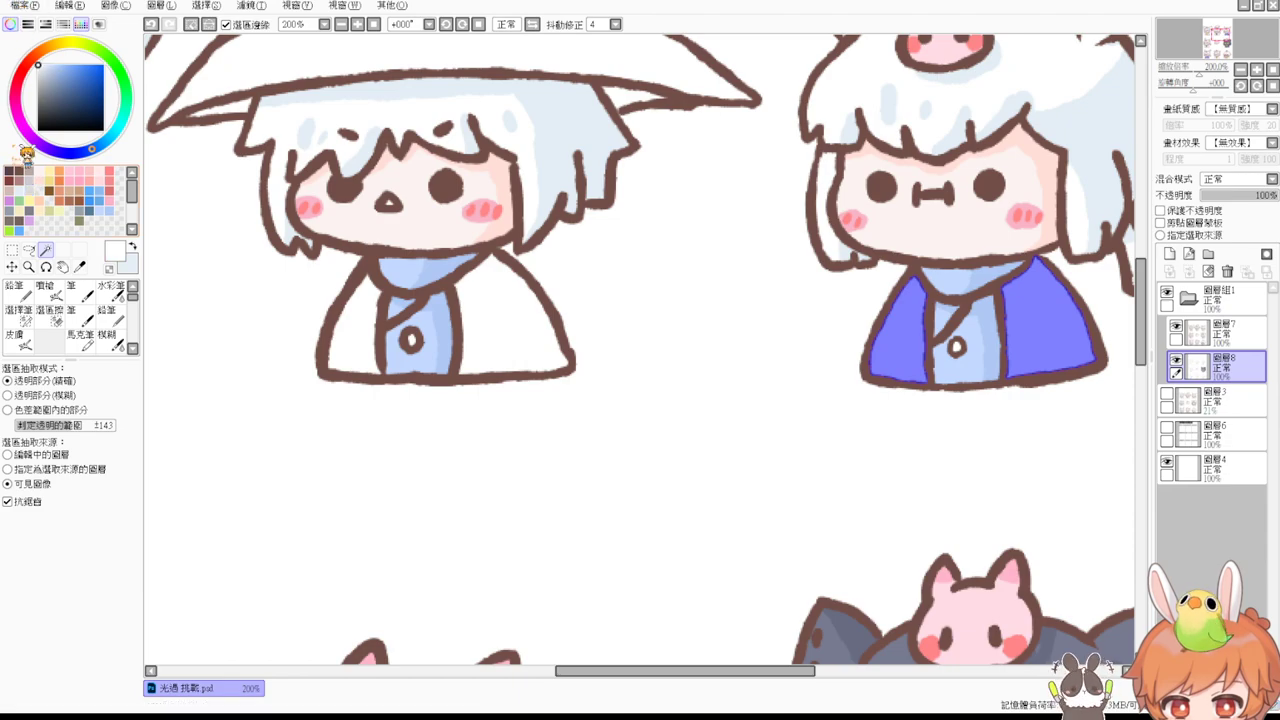
Step: Shade the edge of the upper-right character's cape in pale grey-blue with the pen at size 18, undoing the last stroke
{"action": "left_click", "coordinate": [30, 192]}
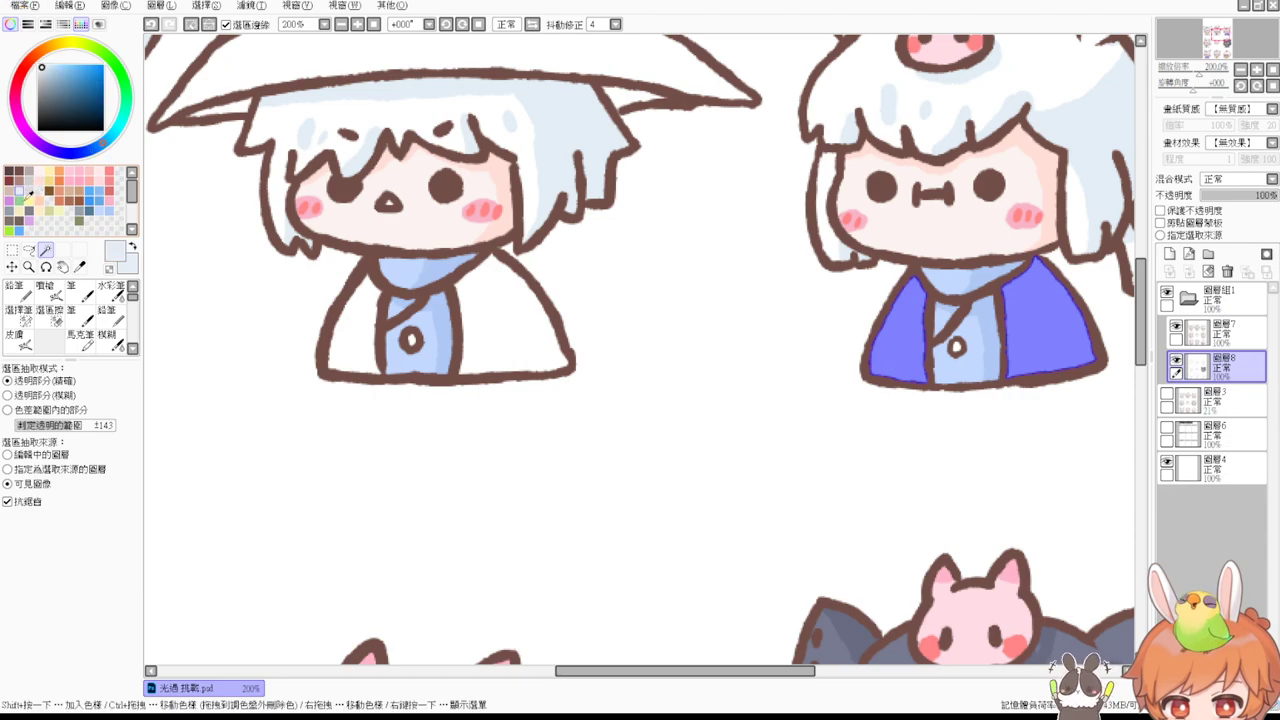
{"action": "left_click", "coordinate": [88, 320]}
{"action": "left_click_drag", "start_coordinate": [990, 385], "coordinate": [805, 350]}
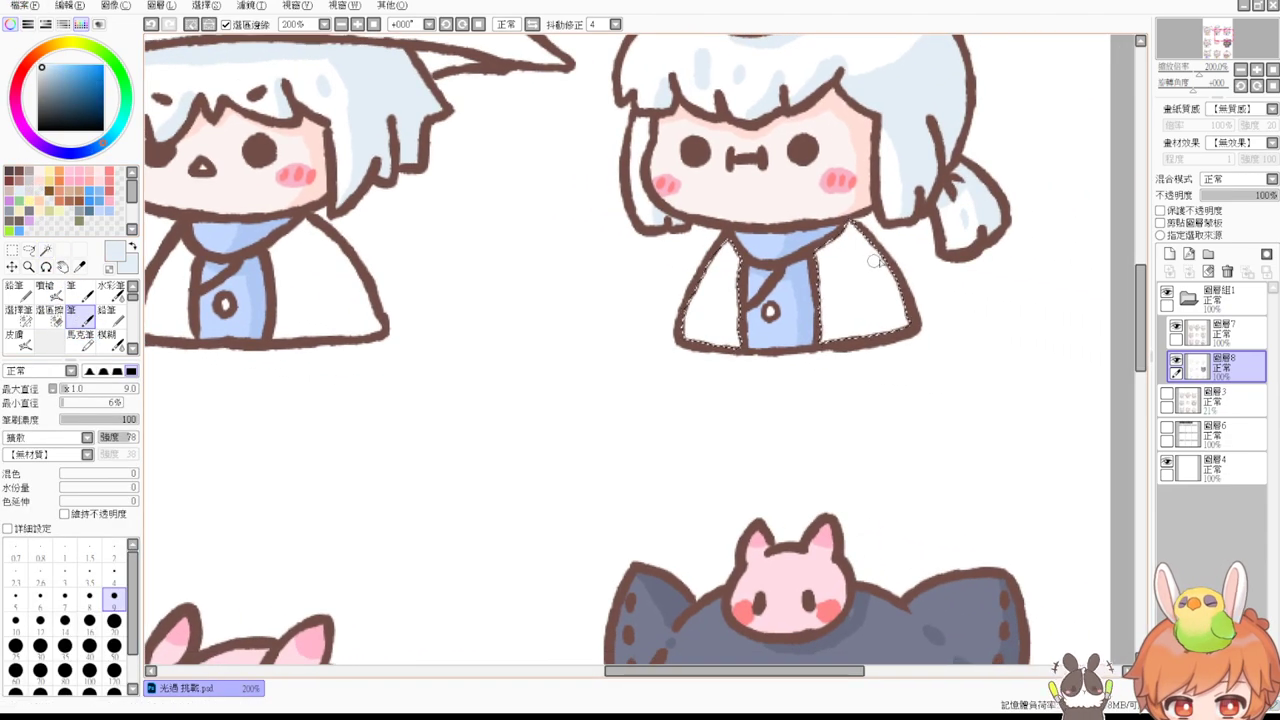
{"action": "key", "text": "]"}
{"action": "key", "text": "]"}
{"action": "key", "text": "]"}
{"action": "key", "text": "]"}
{"action": "key", "text": "]"}
{"action": "key", "text": "]"}
{"action": "key", "text": "]"}
{"action": "key", "text": "]"}
{"action": "key", "text": "]"}
{"action": "left_click_drag", "start_coordinate": [869, 235], "coordinate": [898, 338]}
{"action": "mouse_move", "coordinate": [874, 259]}
{"action": "left_mouse_down"}
{"action": "mouse_move", "coordinate": [898, 315]}
{"action": "mouse_move", "coordinate": [900, 278]}
{"action": "mouse_move", "coordinate": [893, 325]}
{"action": "left_mouse_up"}
{"action": "key", "text": "ctrl+z"}
{"action": "key", "text": "ctrl+d"}
Step: Shade the edges of the lower-left character's white cape in the same pale grey-blue and clear the selection
{"action": "left_click_drag", "start_coordinate": [721, 465], "coordinate": [832, 293]}
{"action": "left_click_drag", "start_coordinate": [414, 480], "coordinate": [603, 239]}
{"action": "left_click_drag", "start_coordinate": [340, 655], "coordinate": [554, 323]}
{"action": "left_click_drag", "start_coordinate": [372, 525], "coordinate": [668, 163]}
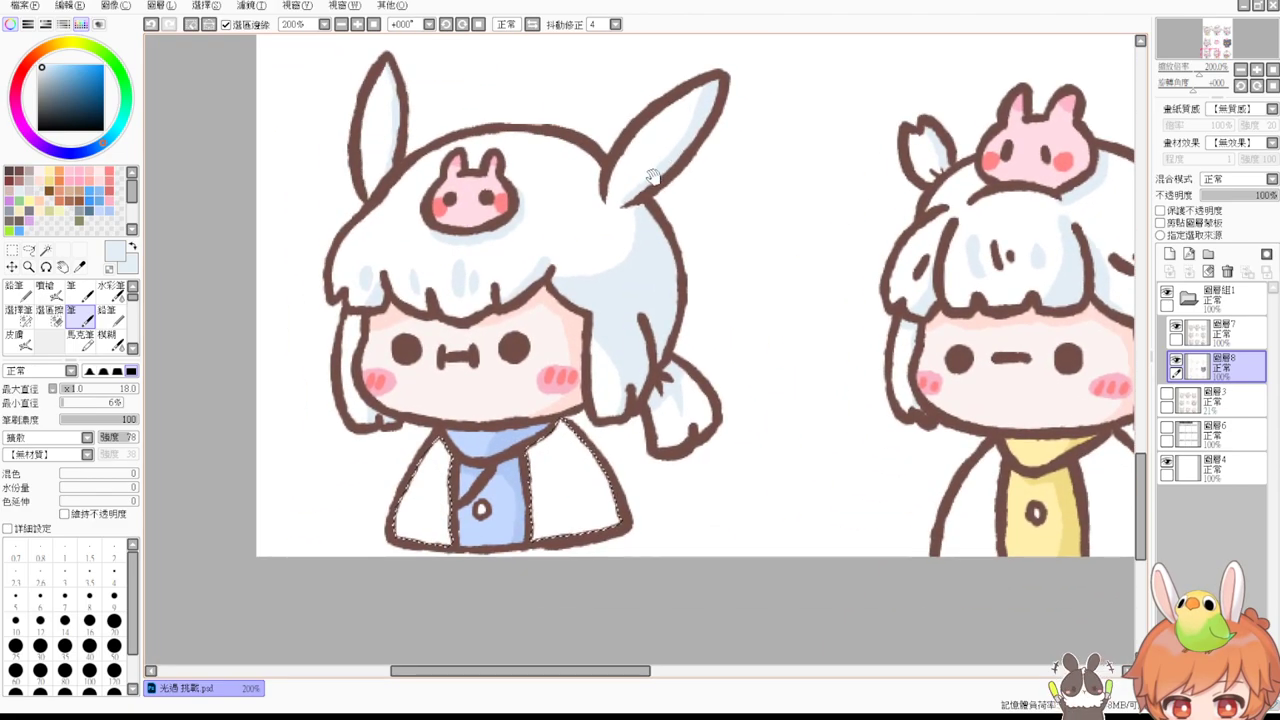
{"action": "left_click_drag", "start_coordinate": [602, 333], "coordinate": [598, 202]}
{"action": "left_click_drag", "start_coordinate": [598, 297], "coordinate": [595, 333]}
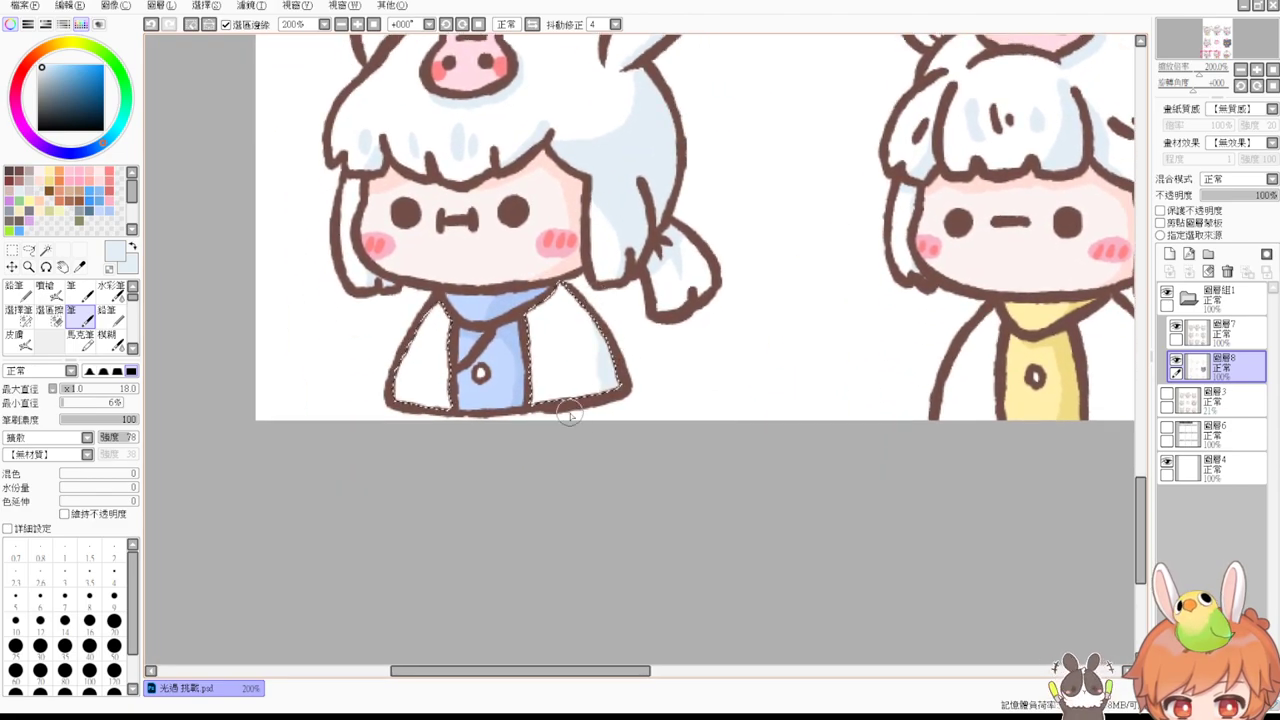
{"action": "left_click_drag", "start_coordinate": [457, 347], "coordinate": [423, 420]}
{"action": "key", "text": "ctrl+d"}
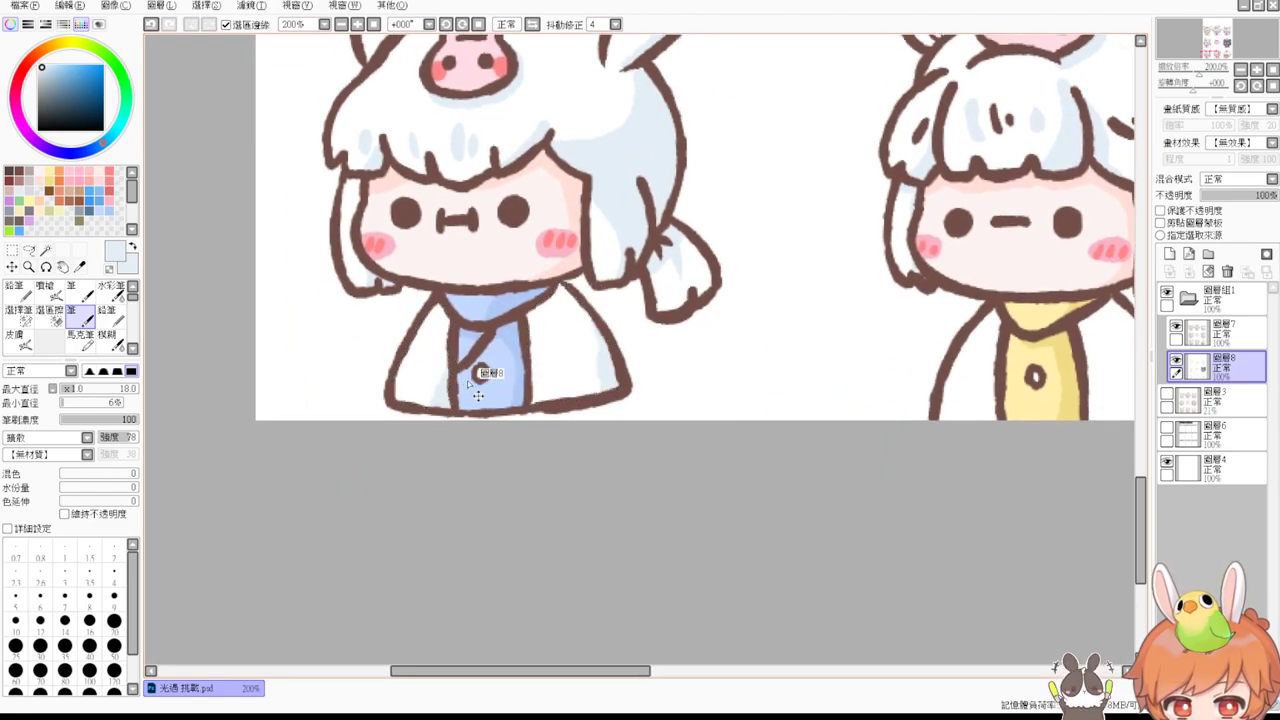
Step: Select the cape panels of the three characters with yellow scarves and fill them with light brown
{"action": "left_click_drag", "start_coordinate": [780, 316], "coordinate": [665, 368]}
{"action": "left_click", "coordinate": [45, 249]}
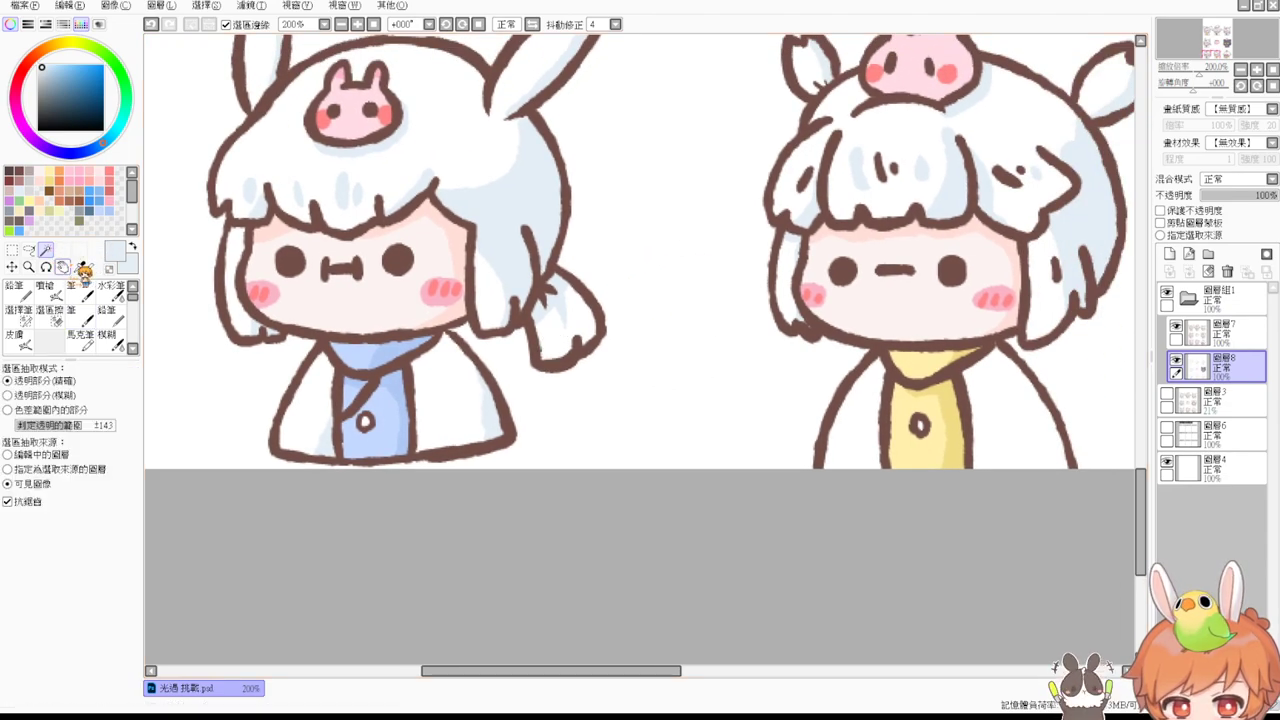
{"action": "left_click", "coordinate": [850, 415]}
{"action": "left_click", "coordinate": [998, 388]}
{"action": "left_click_drag", "start_coordinate": [1048, 423], "coordinate": [508, 473]}
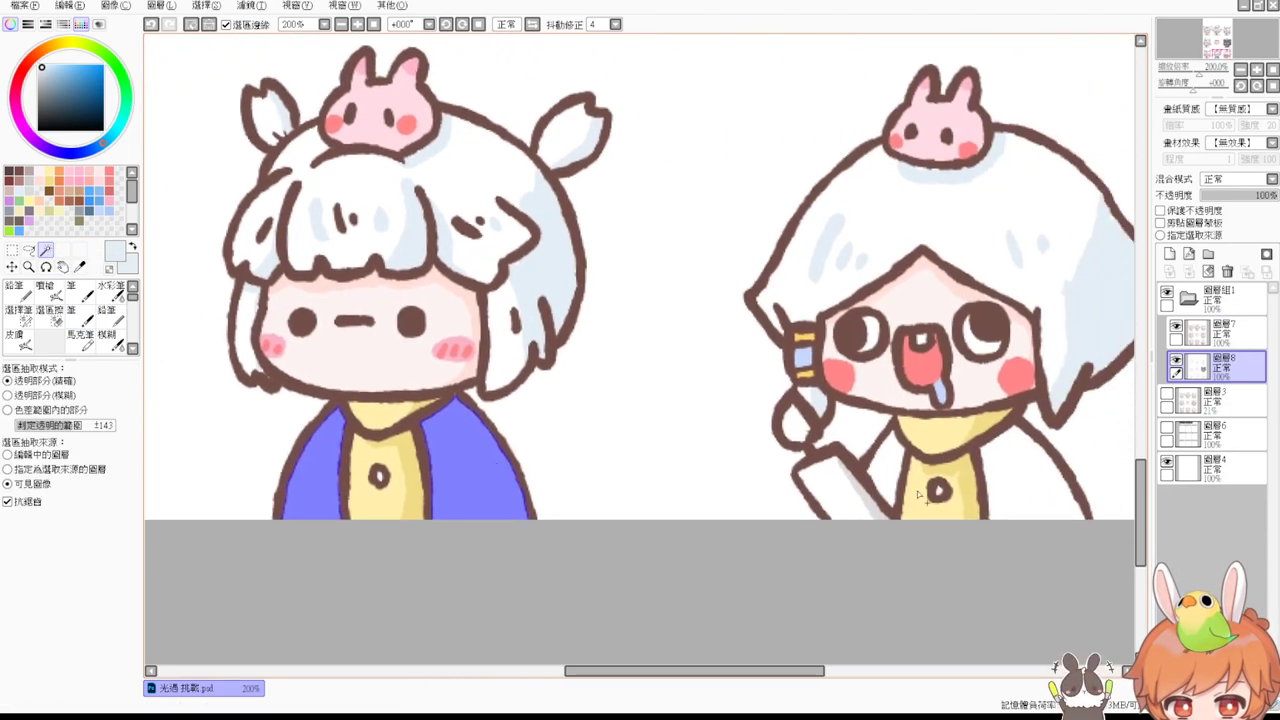
{"action": "left_click", "coordinate": [886, 470]}
{"action": "left_click", "coordinate": [1024, 482]}
{"action": "left_click_drag", "start_coordinate": [634, 140], "coordinate": [795, 490]}
{"action": "left_click_drag", "start_coordinate": [675, 392], "coordinate": [811, 517]}
{"action": "left_click_drag", "start_coordinate": [555, 322], "coordinate": [879, 503]}
{"action": "left_click_drag", "start_coordinate": [622, 135], "coordinate": [706, 369]}
{"action": "left_click_drag", "start_coordinate": [674, 157], "coordinate": [665, 500]}
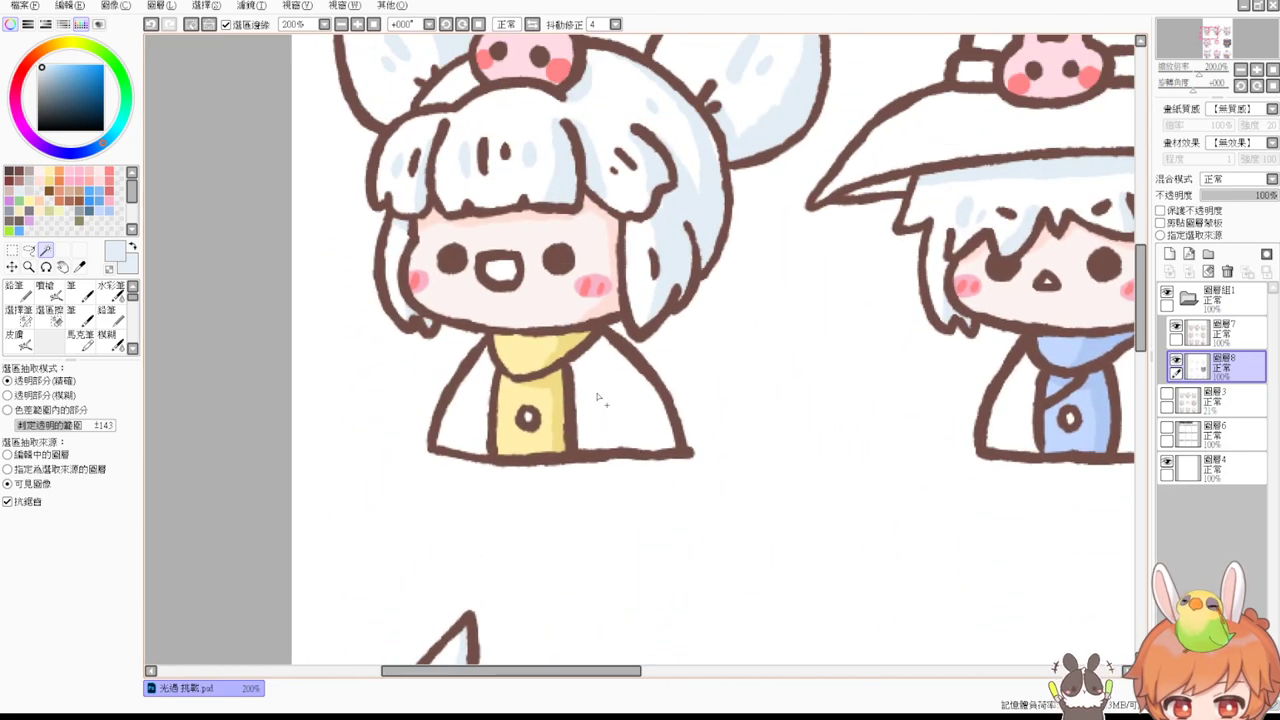
{"action": "left_click", "coordinate": [604, 406]}
{"action": "left_click", "coordinate": [491, 420]}
{"action": "key", "text": "ctrl+z"}
{"action": "left_click", "coordinate": [464, 418]}
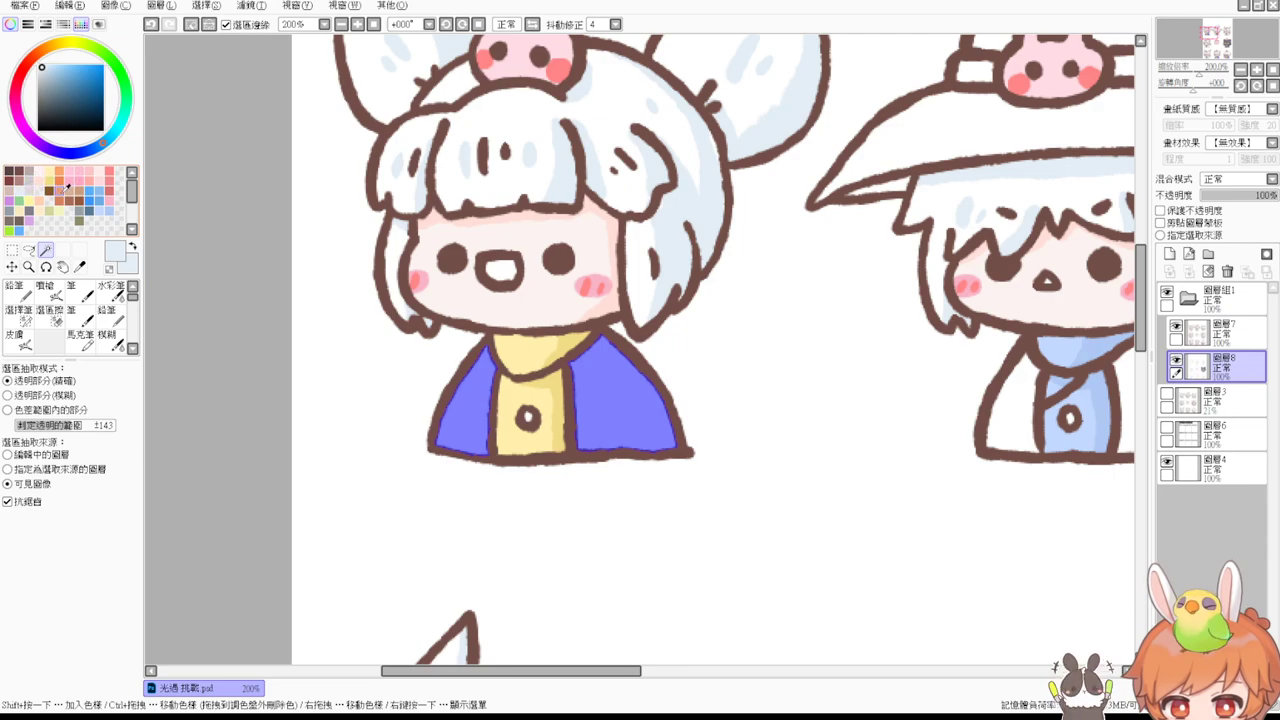
{"action": "left_click", "coordinate": [82, 201]}
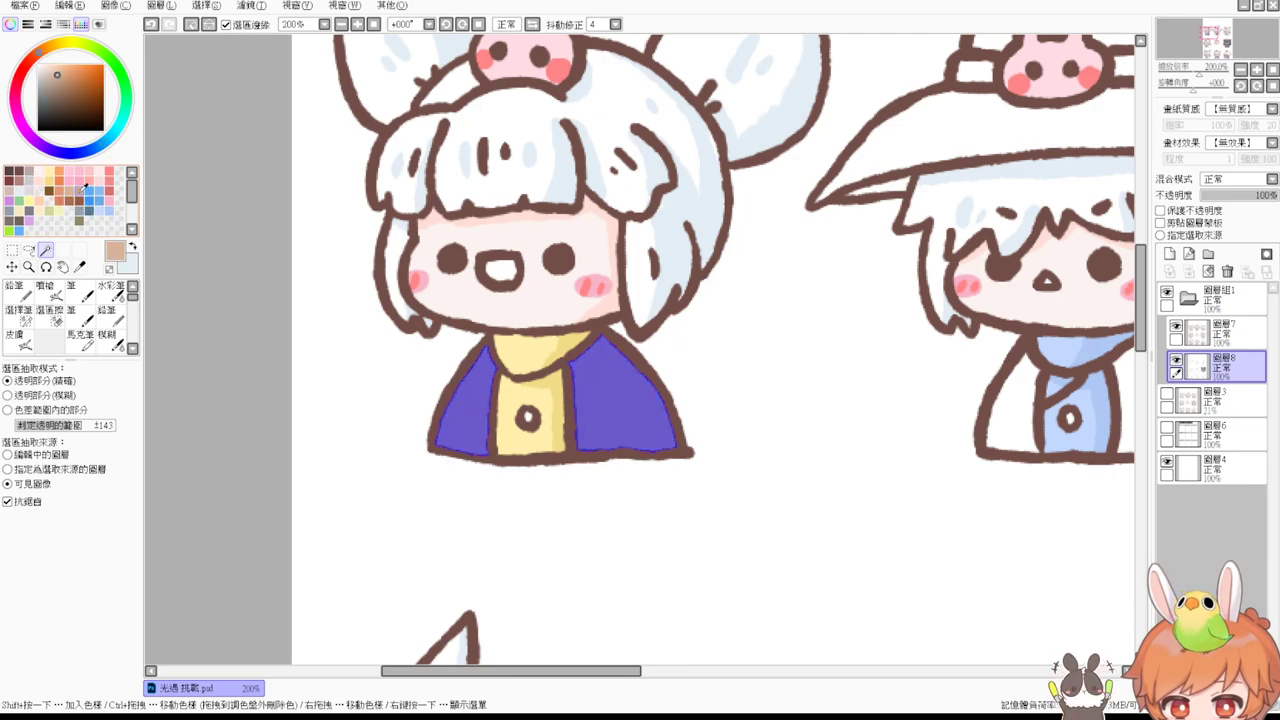
Step: Shade the edges of the upper-left character's brown cape in a darker brown with the pen at size 18
{"action": "left_click", "coordinate": [86, 318]}
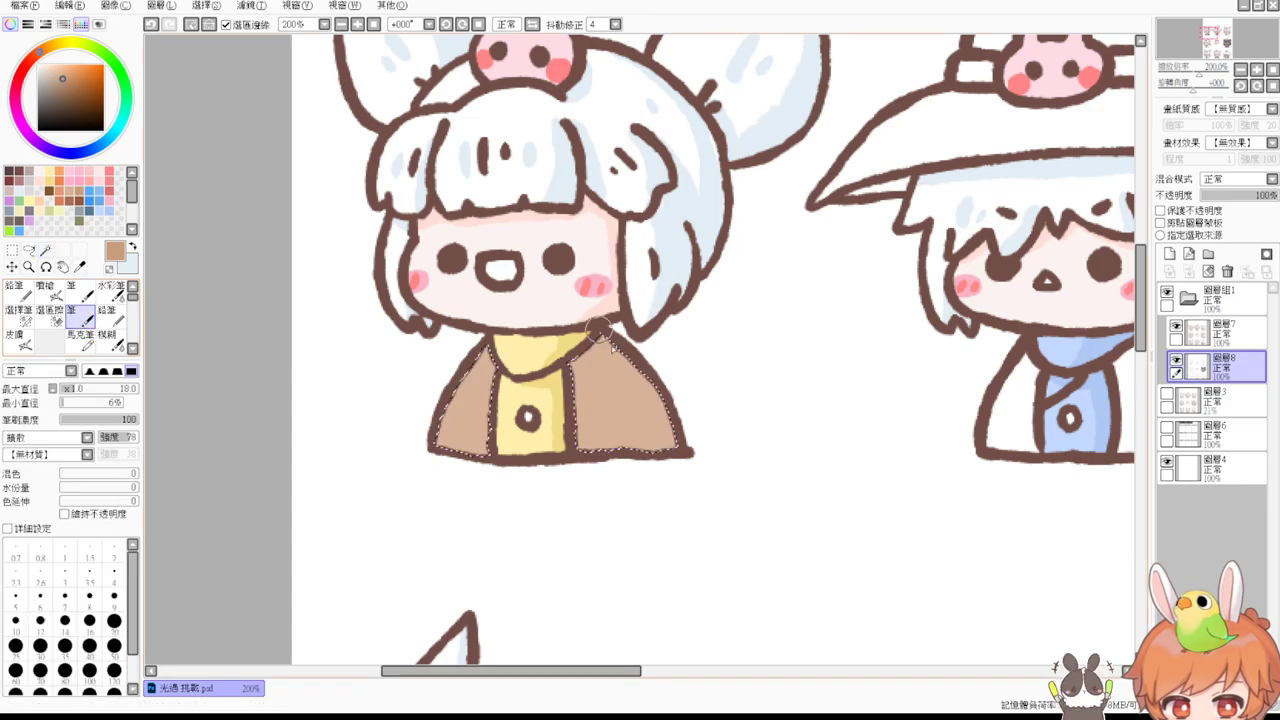
{"action": "mouse_move", "coordinate": [592, 330]}
{"action": "left_mouse_down"}
{"action": "mouse_move", "coordinate": [644, 387]}
{"action": "mouse_move", "coordinate": [667, 465]}
{"action": "left_mouse_up"}
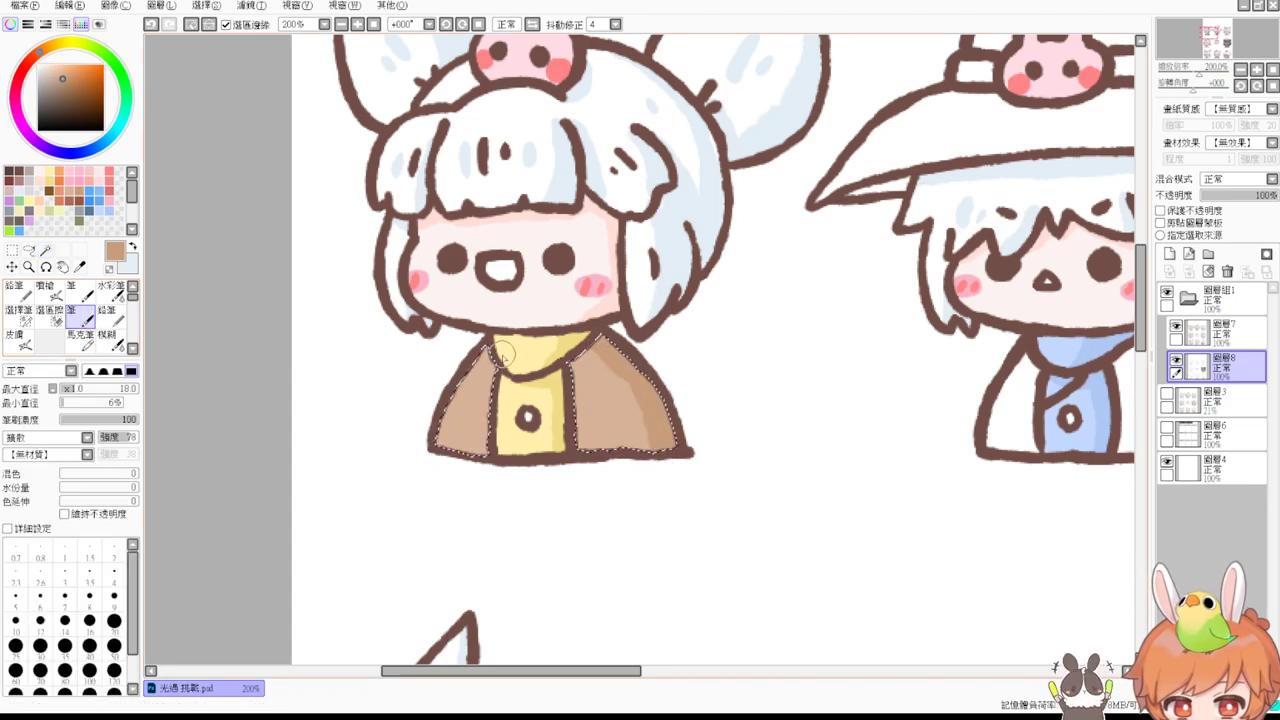
{"action": "mouse_move", "coordinate": [500, 425]}
{"action": "left_mouse_down"}
{"action": "mouse_move", "coordinate": [472, 482]}
{"action": "mouse_move", "coordinate": [373, 256]}
{"action": "left_mouse_up"}
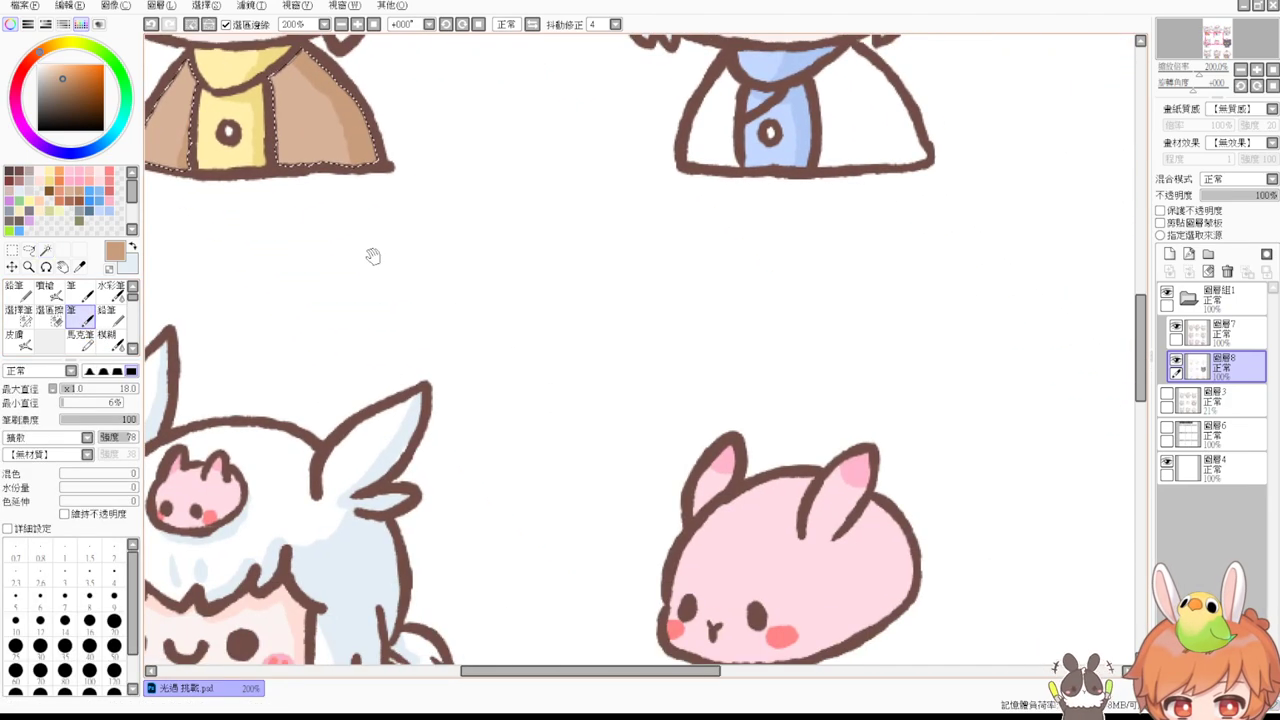
Step: Shade the brown capes of the lower-middle and lower-right characters with the same darker brown and clear the selection
{"action": "left_click_drag", "start_coordinate": [800, 495], "coordinate": [642, 194]}
{"action": "left_click_drag", "start_coordinate": [740, 440], "coordinate": [541, 206]}
{"action": "left_click_drag", "start_coordinate": [616, 525], "coordinate": [628, 246]}
{"action": "left_click_drag", "start_coordinate": [632, 442], "coordinate": [612, 301]}
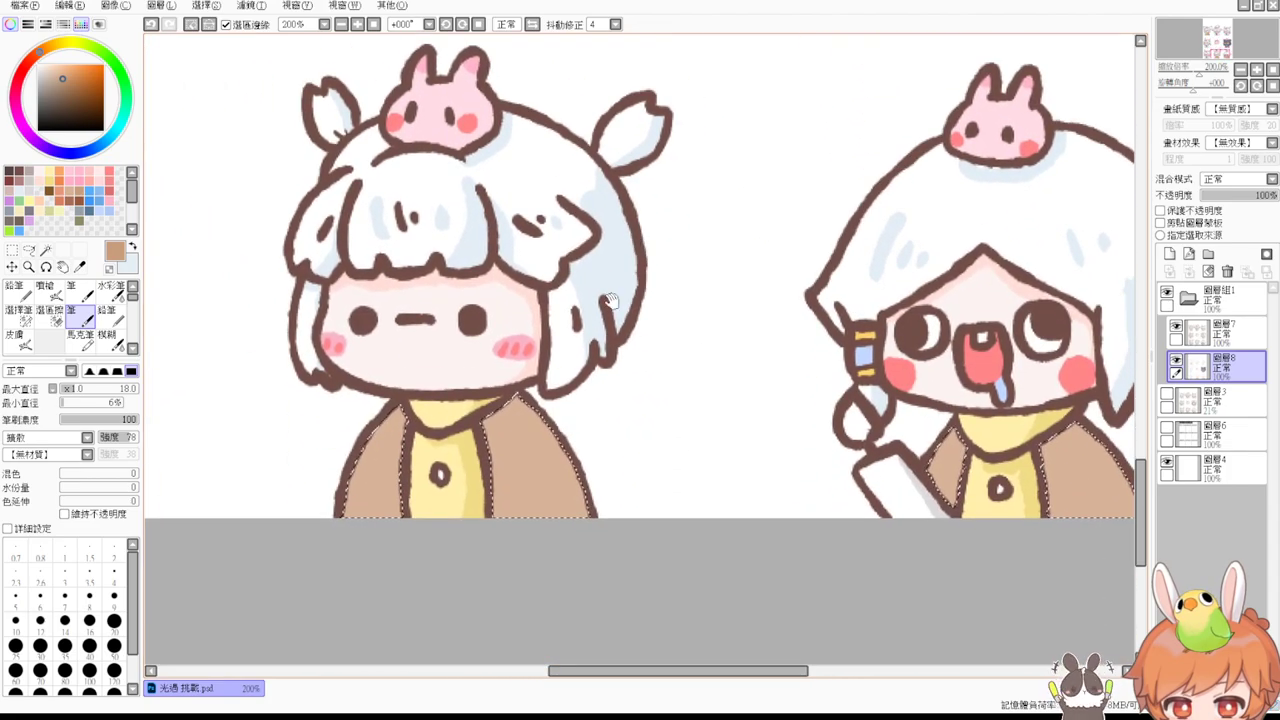
{"action": "mouse_move", "coordinate": [547, 412]}
{"action": "left_mouse_down"}
{"action": "mouse_move", "coordinate": [551, 535]}
{"action": "mouse_move", "coordinate": [586, 523]}
{"action": "left_mouse_up"}
{"action": "left_click_drag", "start_coordinate": [530, 391], "coordinate": [579, 580]}
{"action": "left_click_drag", "start_coordinate": [406, 460], "coordinate": [380, 525]}
{"action": "mouse_move", "coordinate": [695, 511]}
{"action": "left_mouse_down"}
{"action": "mouse_move", "coordinate": [649, 523]}
{"action": "mouse_move", "coordinate": [363, 484]}
{"action": "left_mouse_up"}
{"action": "left_click_drag", "start_coordinate": [730, 385], "coordinate": [766, 420]}
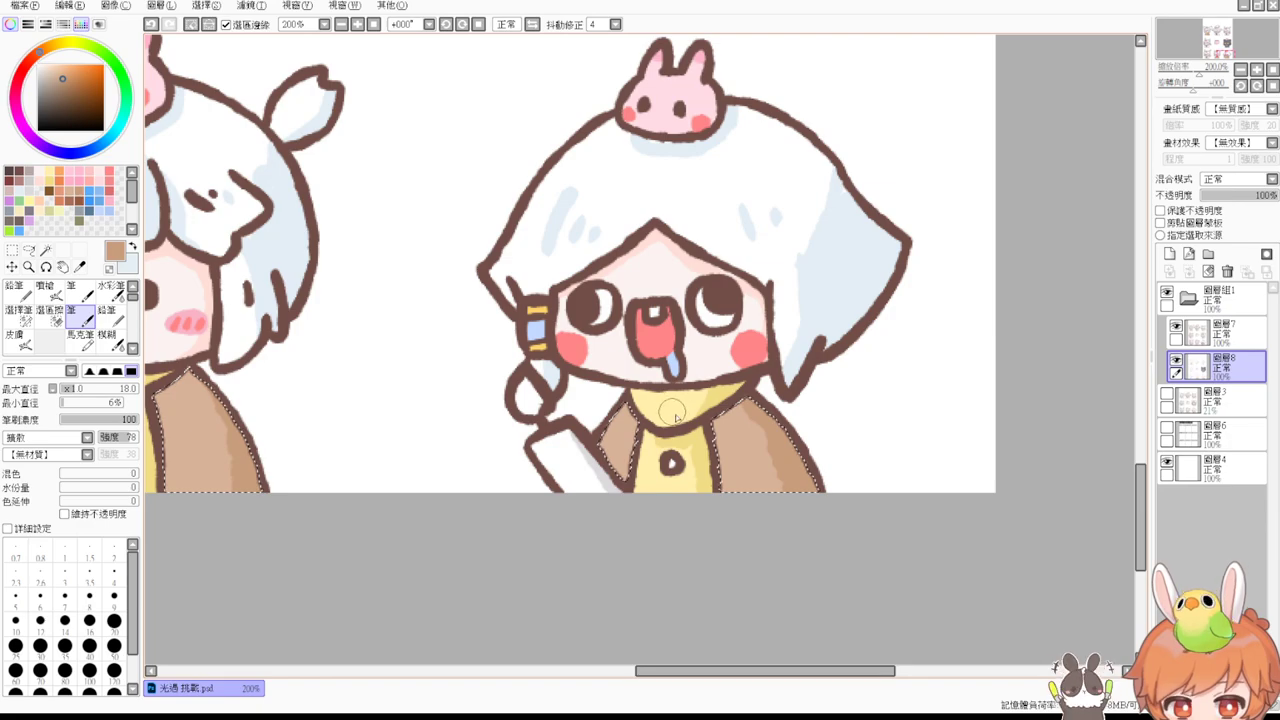
{"action": "key", "text": "ctrl+d"}
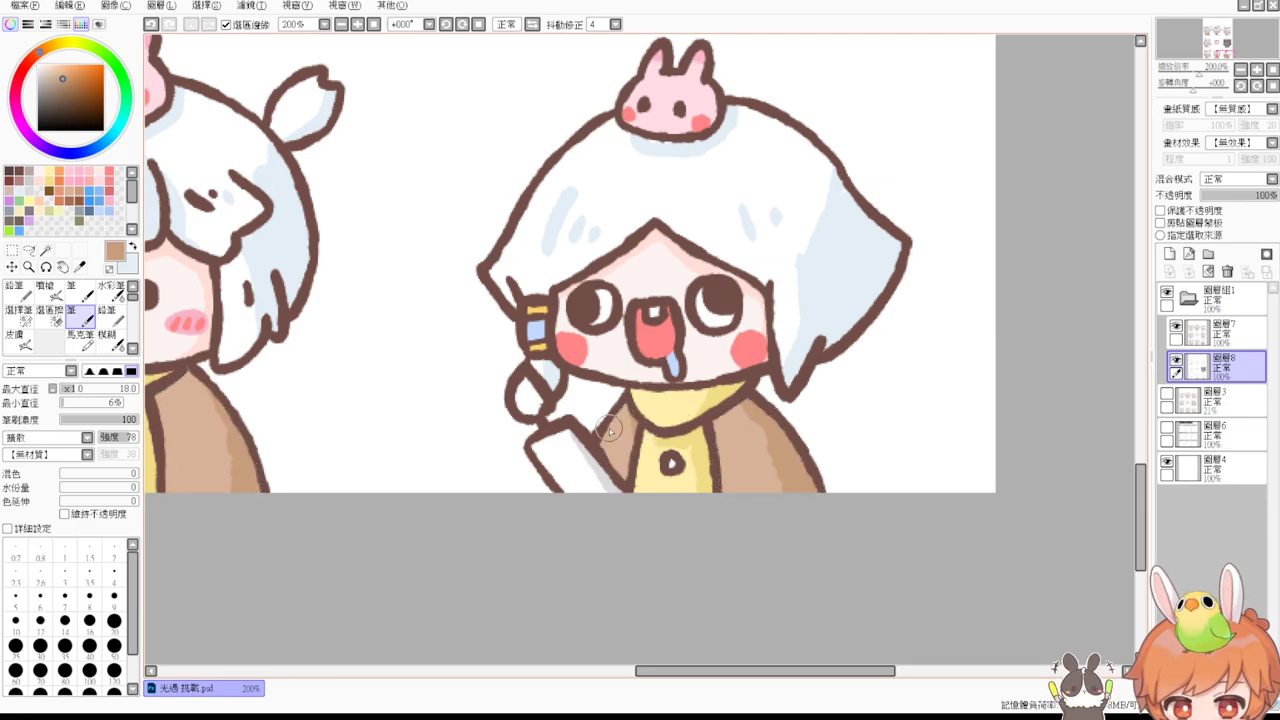
Step: Select the teardrop shape beside the lower-right character's hair ornament, fill it with light orange and clear the selection
{"action": "left_click", "coordinate": [45, 249]}
{"action": "left_click", "coordinate": [528, 394]}
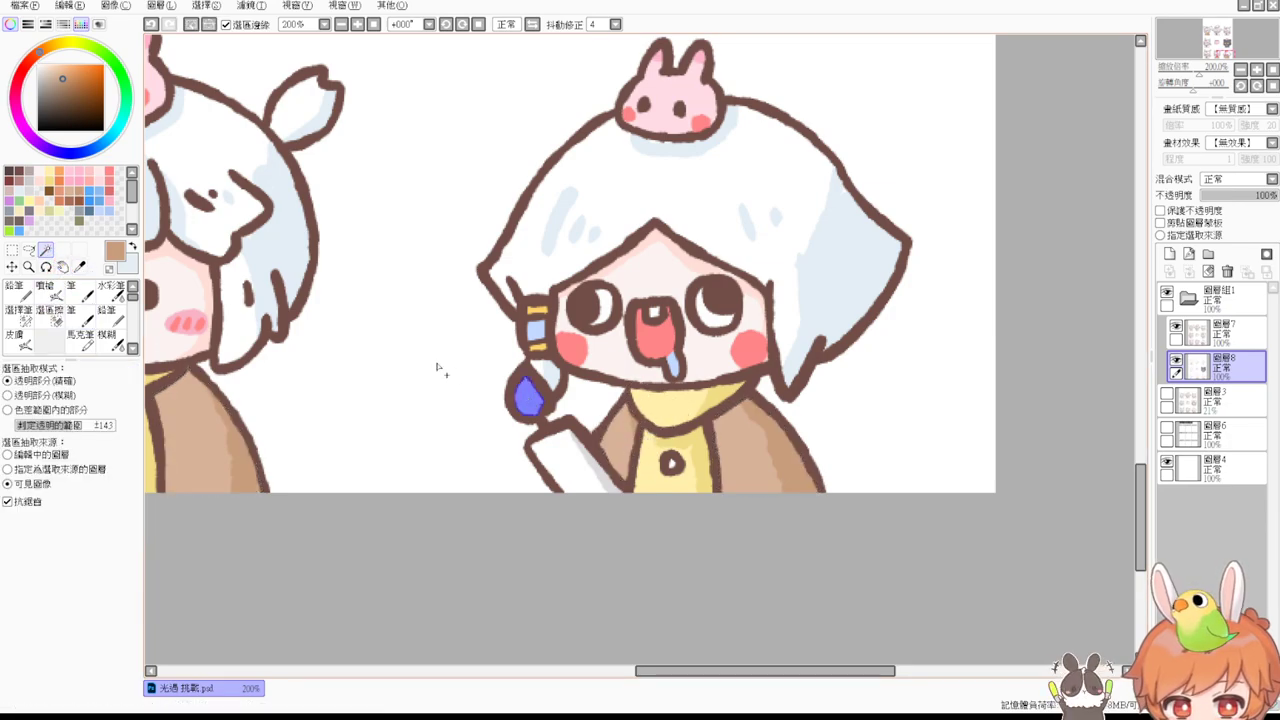
{"action": "key", "text": "ctrl+f"}
{"action": "key", "text": "ctrl+d"}
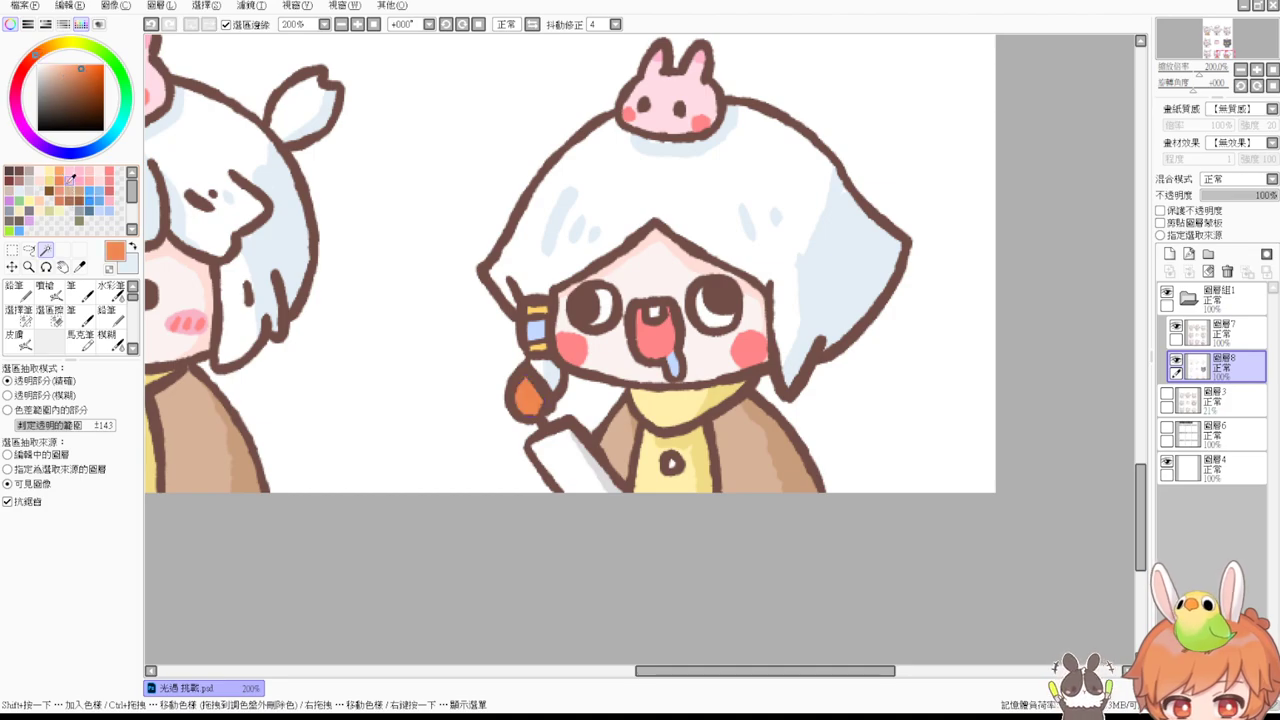
{"action": "key", "text": "ctrl+z"}
{"action": "left_click", "coordinate": [68, 180]}
{"action": "key", "text": "ctrl+f"}
{"action": "key", "text": "ctrl+d"}
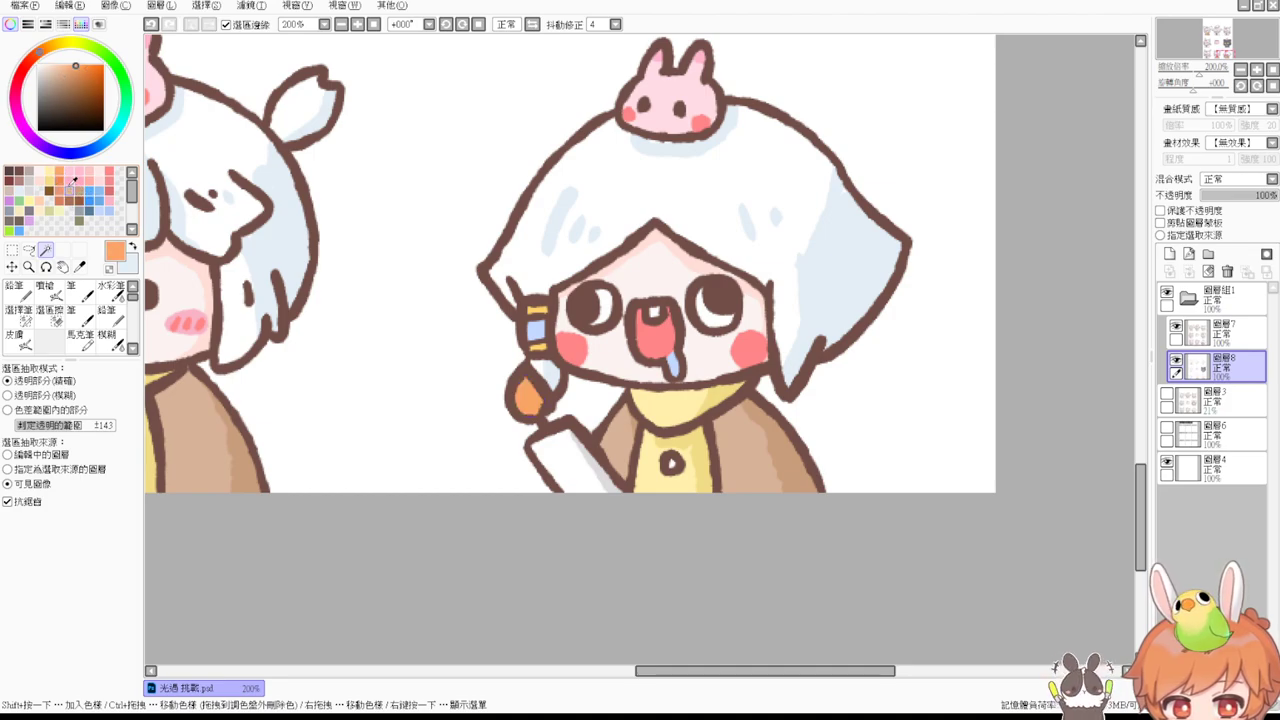
Step: Select the open mouths of the upper-left and witch-hat characters, fill them with salmon pink and clear the selection
{"action": "left_click_drag", "start_coordinate": [565, 206], "coordinate": [720, 579]}
{"action": "left_click_drag", "start_coordinate": [534, 351], "coordinate": [651, 645]}
{"action": "left_click_drag", "start_coordinate": [583, 529], "coordinate": [689, 609]}
{"action": "left_click_drag", "start_coordinate": [551, 477], "coordinate": [780, 569]}
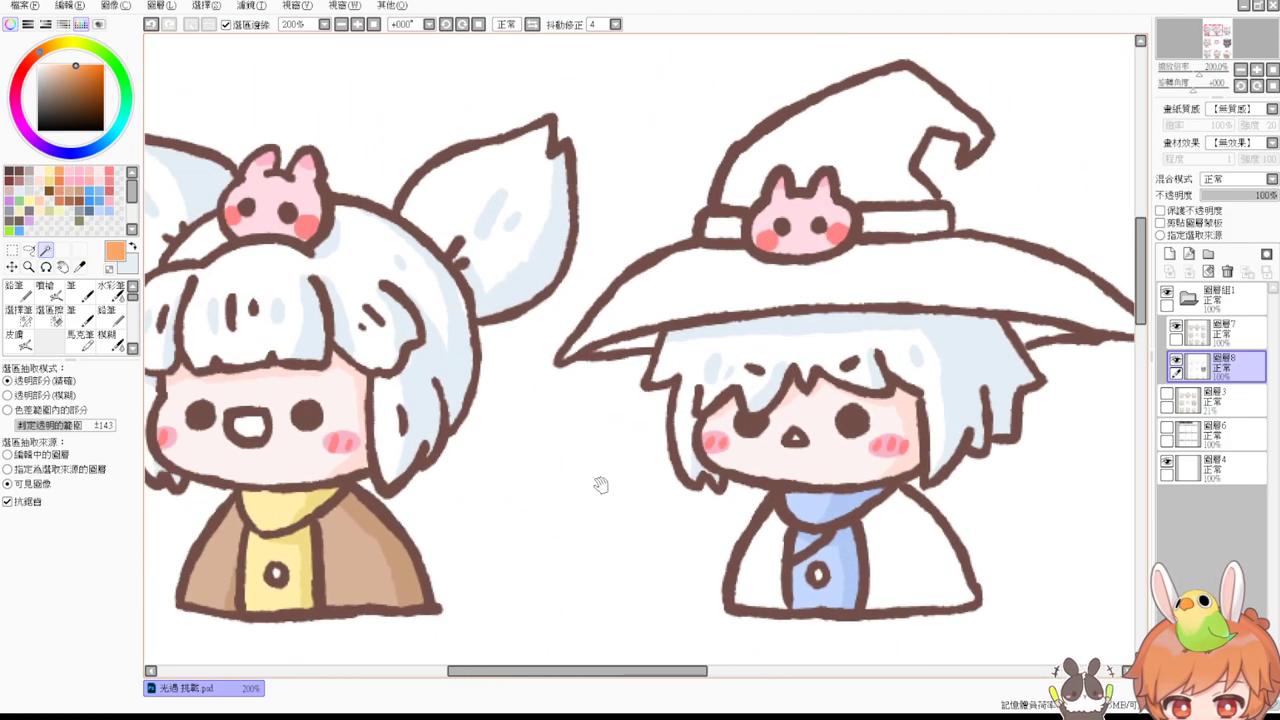
{"action": "left_click", "coordinate": [258, 428]}
{"action": "scroll", "coordinate": [795, 440], "scroll_direction": "down", "scroll_amount": 10}
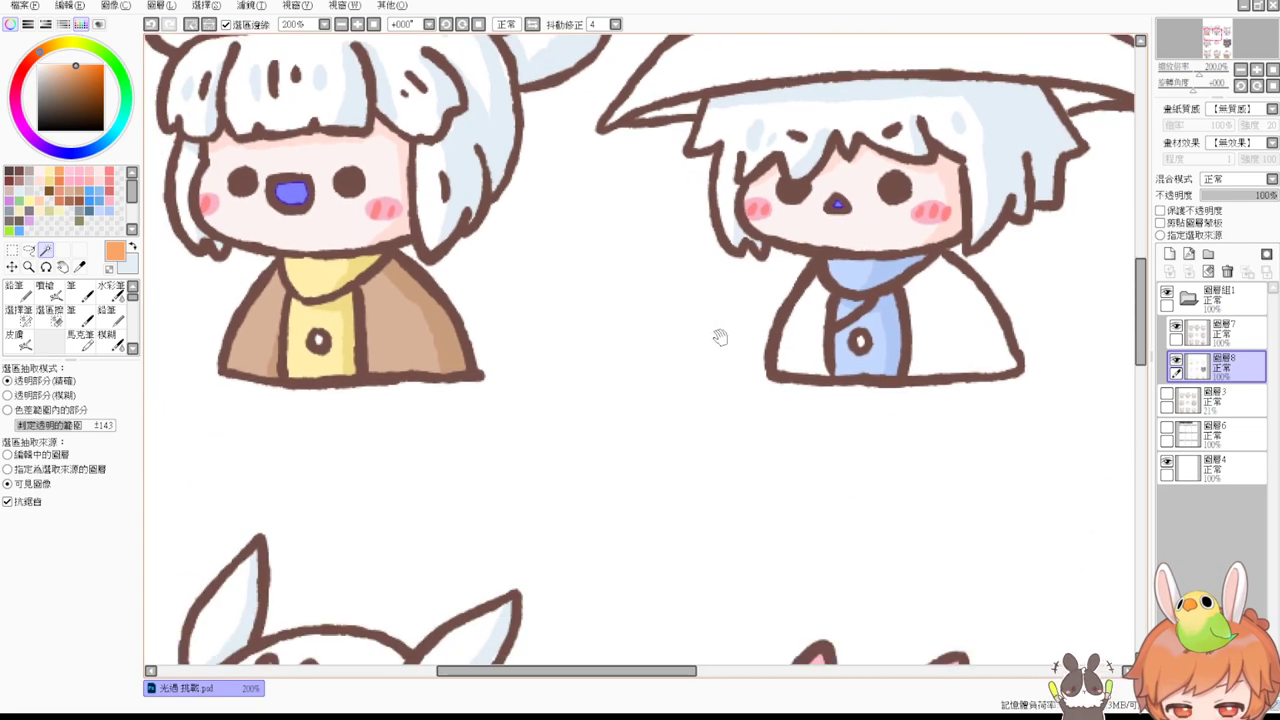
{"action": "left_click_drag", "start_coordinate": [702, 232], "coordinate": [532, 235]}
{"action": "left_click_drag", "start_coordinate": [831, 263], "coordinate": [614, 550]}
{"action": "left_click_drag", "start_coordinate": [773, 304], "coordinate": [852, 574]}
{"action": "left_click_drag", "start_coordinate": [700, 345], "coordinate": [905, 630]}
{"action": "scroll", "coordinate": [905, 630], "scroll_direction": "up", "scroll_amount": 5}
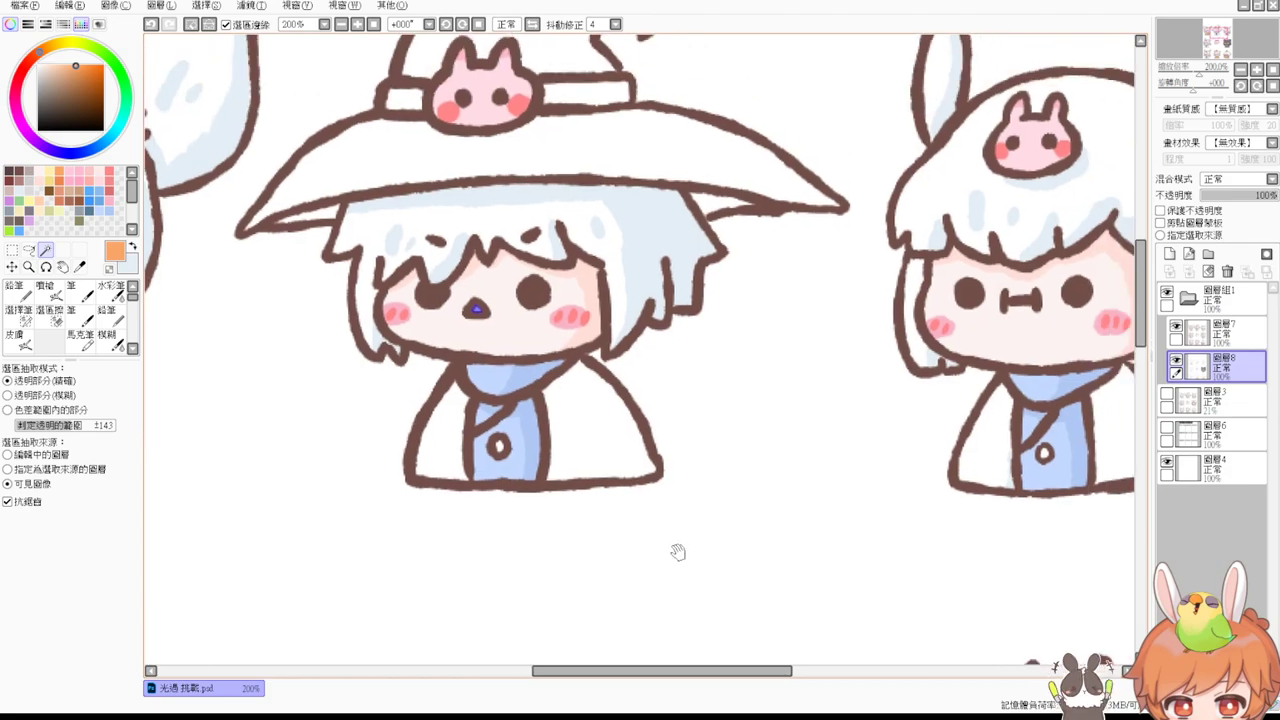
{"action": "scroll", "coordinate": [671, 566], "scroll_direction": "left", "scroll_amount": 4}
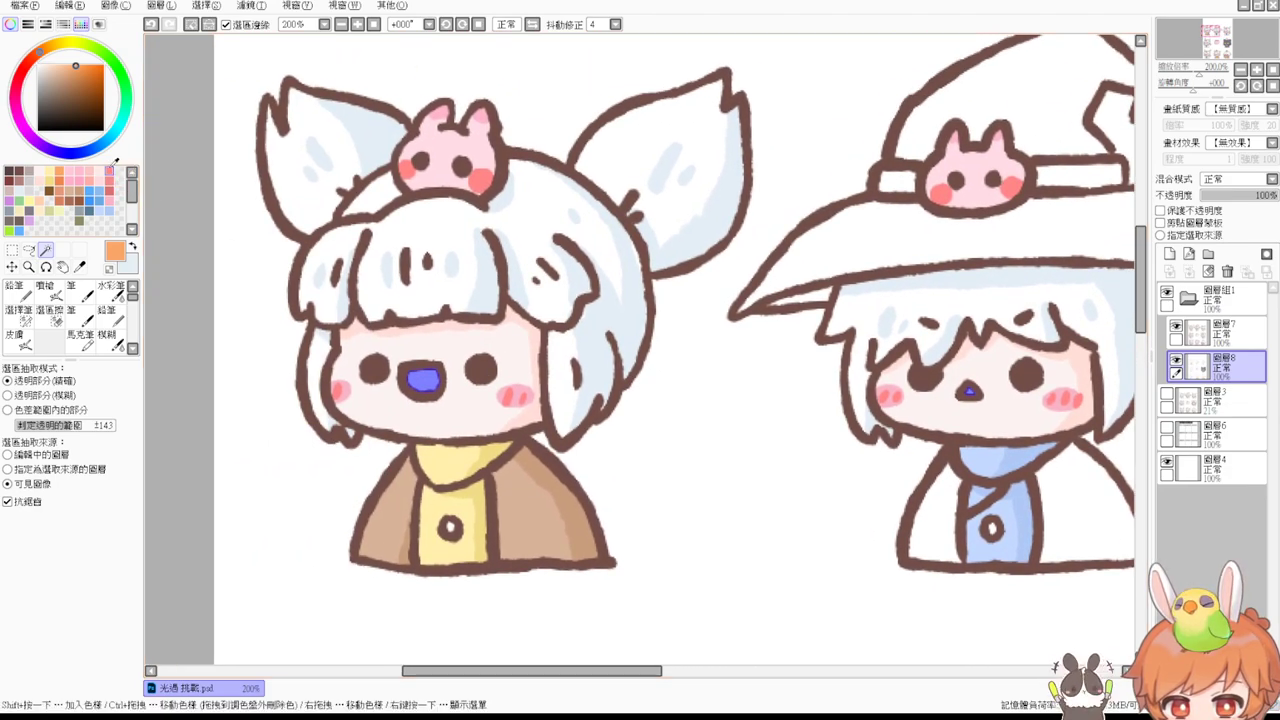
{"action": "left_click", "coordinate": [109, 173]}
{"action": "key", "text": "ctrl+f"}
{"action": "key", "text": "ctrl+d"}
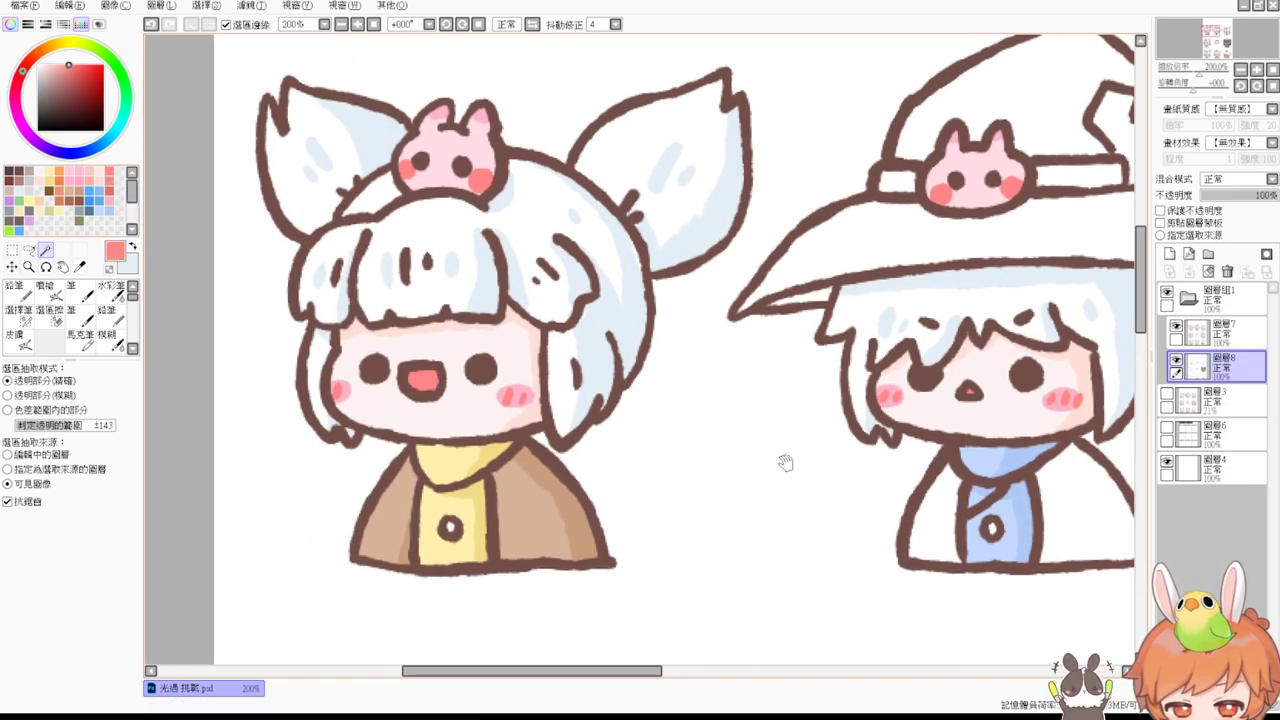
Step: Select both cape panels of the witch-hat character and fill them with dark grey-brown
{"action": "scroll", "coordinate": [786, 461], "scroll_direction": "down", "scroll_amount": 2}
{"action": "scroll", "coordinate": [754, 431], "scroll_direction": "right", "scroll_amount": 4}
{"action": "scroll", "coordinate": [626, 443], "scroll_direction": "down", "scroll_amount": 1}
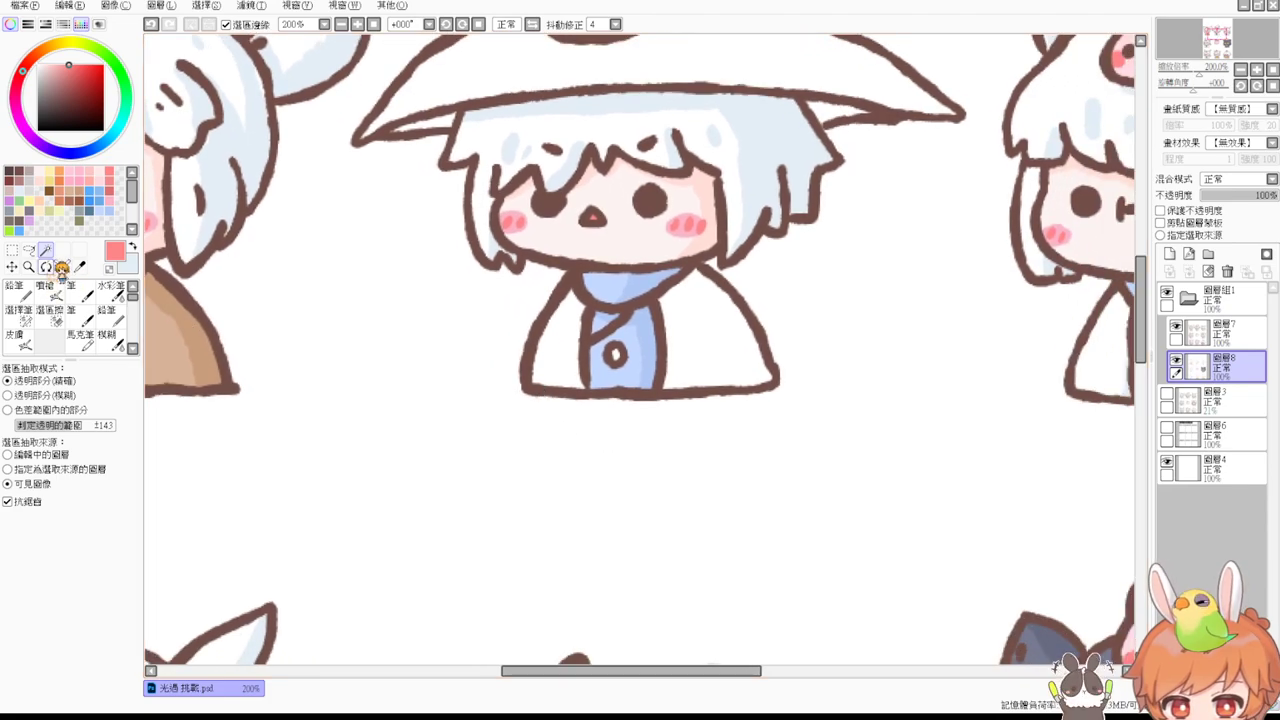
{"action": "left_click", "coordinate": [572, 378]}
{"action": "left_click", "coordinate": [690, 351]}
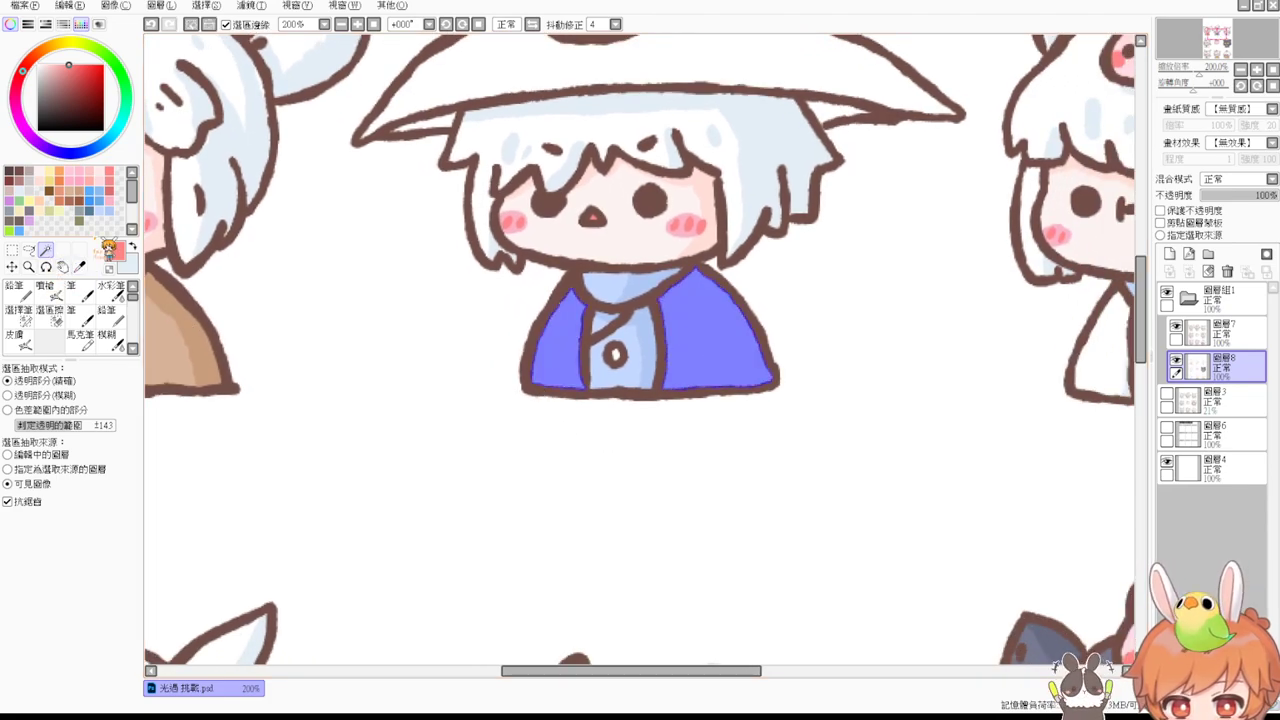
{"action": "left_click", "coordinate": [18, 221]}
{"action": "key", "text": "ctrl+f"}
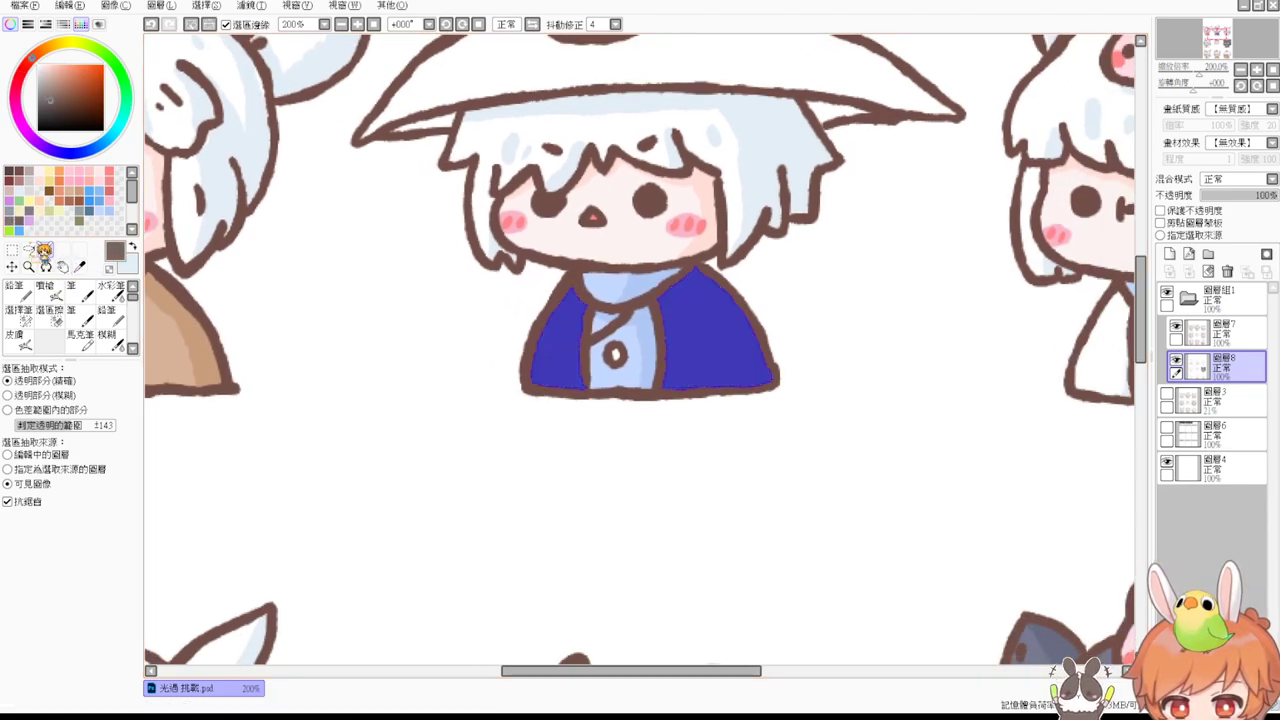
Step: Shade the edges of the witch-hat character's cape in a darker brown with the pen at size 15 and clear the selection
{"action": "left_click", "coordinate": [86, 317]}
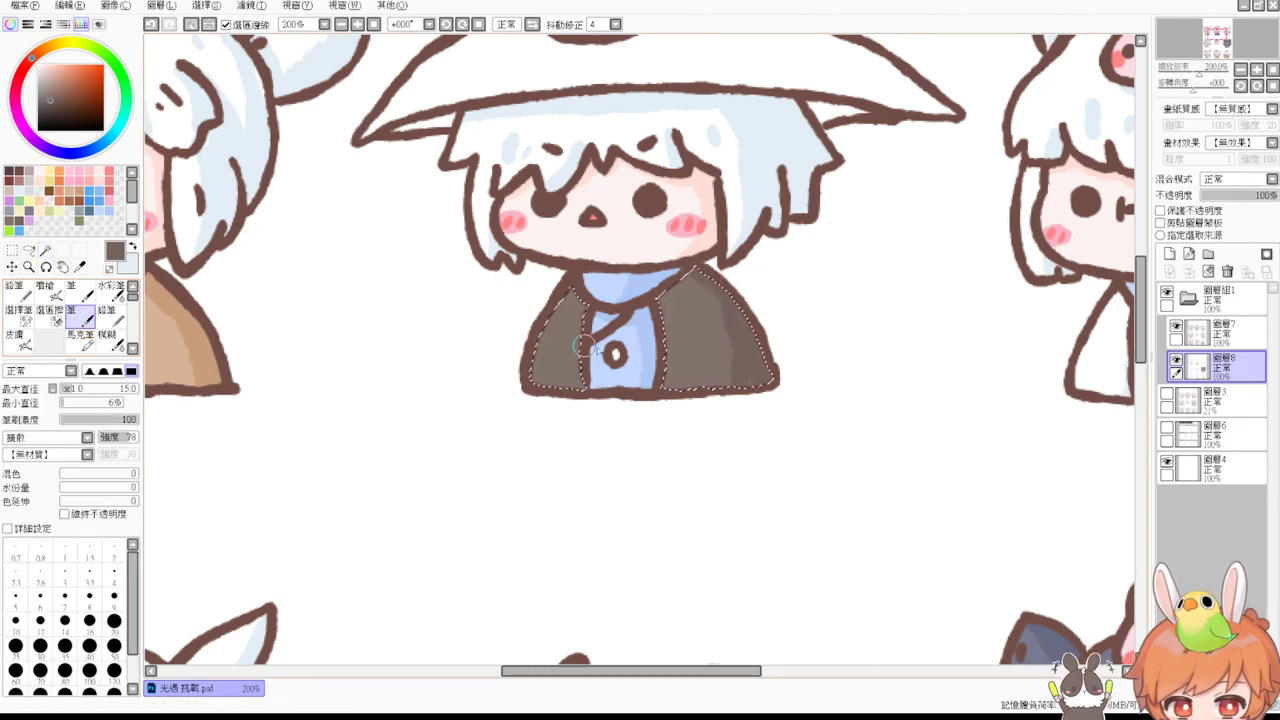
{"action": "left_click_drag", "start_coordinate": [586, 329], "coordinate": [572, 390]}
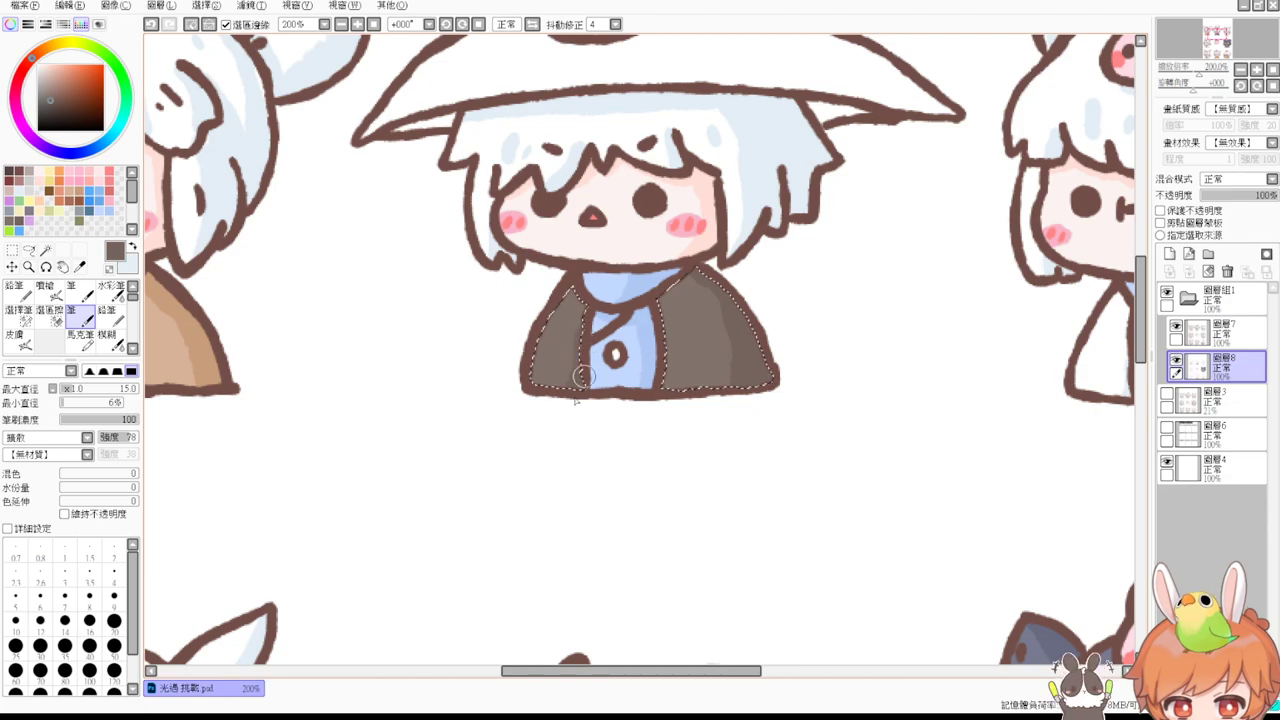
{"action": "key", "text": "ctrl+d"}
Step: Select the underside of the witch hat's brim, fill it with the darker brown and clear the selection
{"action": "left_click_drag", "start_coordinate": [557, 306], "coordinate": [545, 588]}
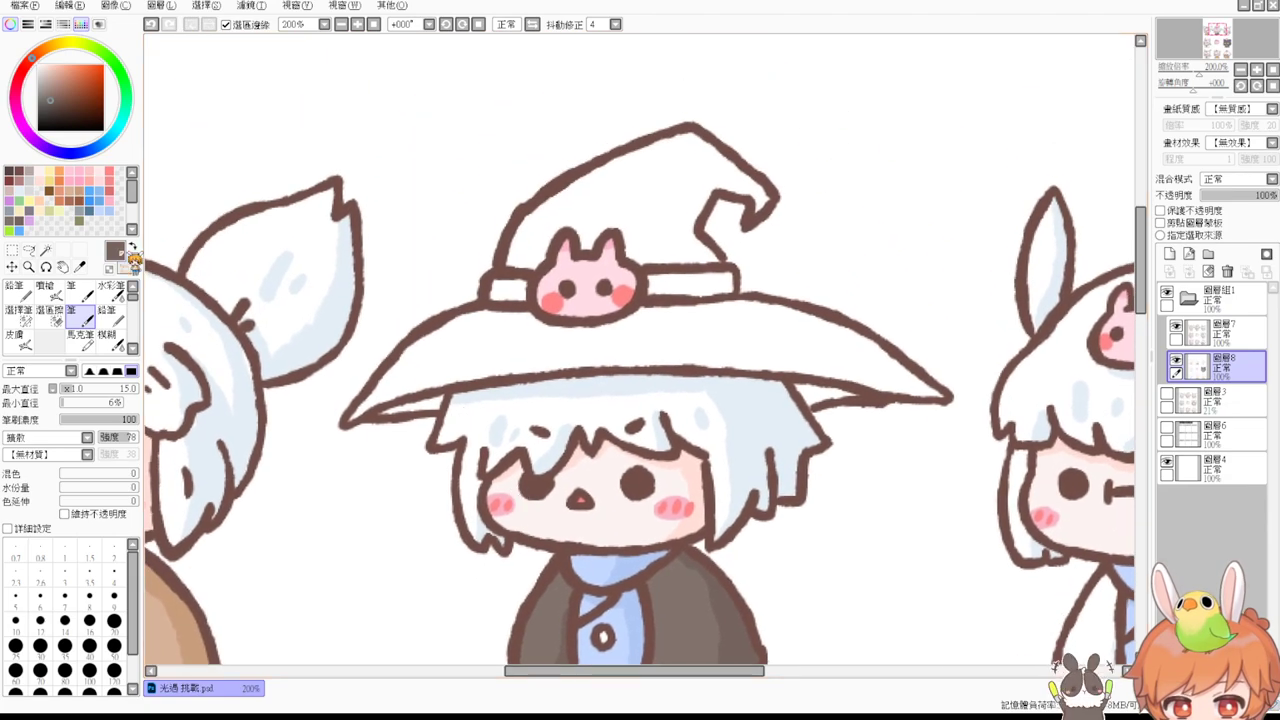
{"action": "left_click", "coordinate": [48, 252]}
{"action": "left_click", "coordinate": [461, 348]}
{"action": "key", "text": "ctrl+d"}
{"action": "left_click", "coordinate": [436, 405]}
{"action": "key", "text": "ctrl+f"}
{"action": "key", "text": "ctrl+d"}
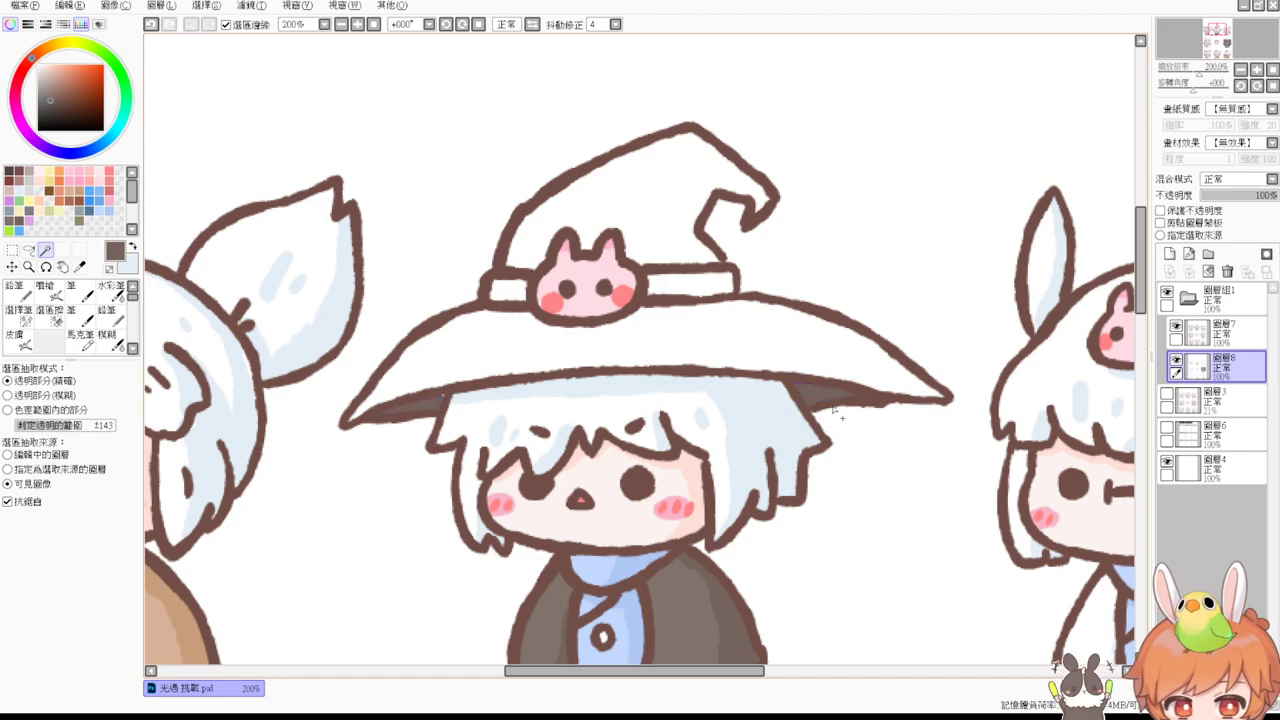
Step: Select the crown, brim and band of the witch hat and fill them with dark grey-brown
{"action": "left_click", "coordinate": [820, 353]}
{"action": "left_click", "coordinate": [666, 203]}
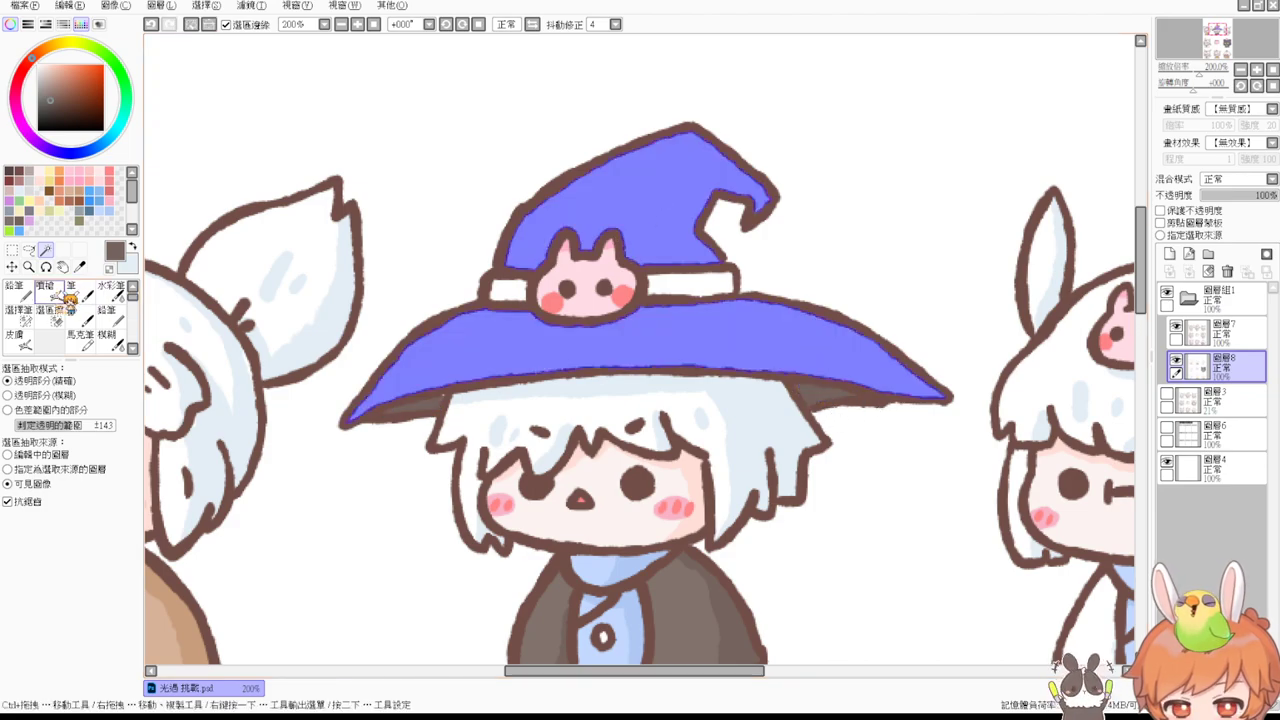
{"action": "left_click", "coordinate": [650, 296]}
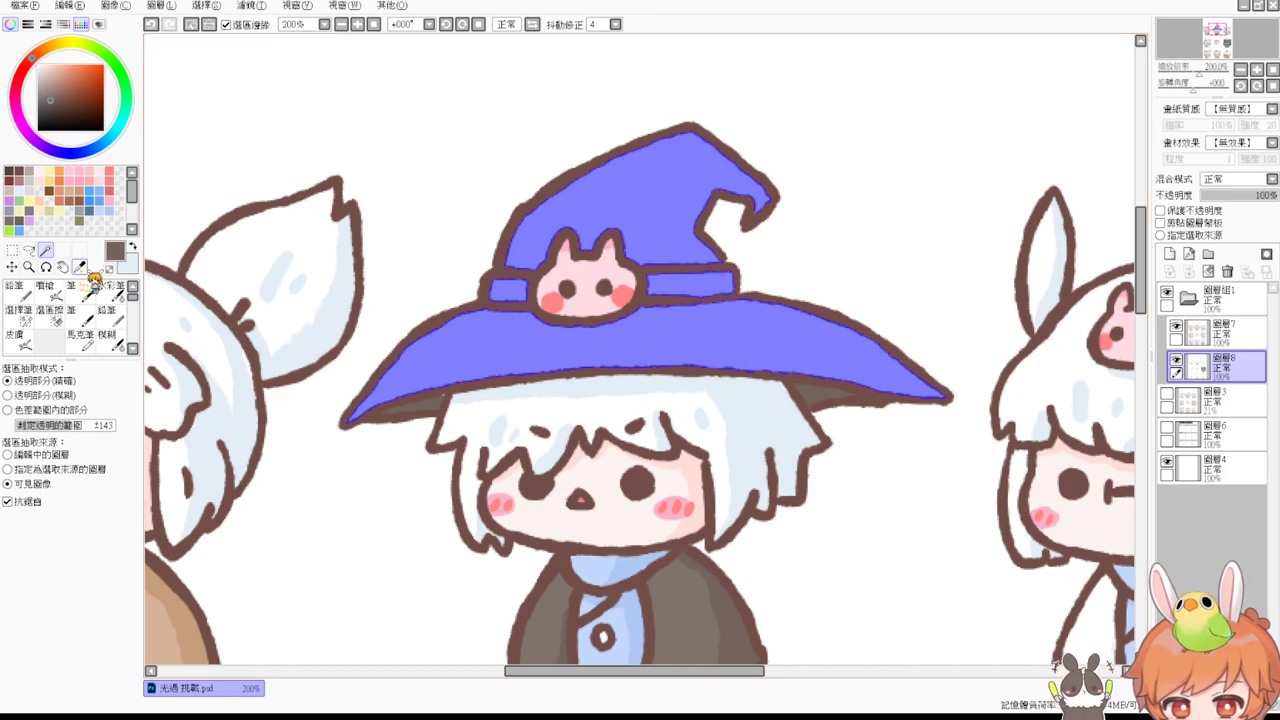
{"action": "left_click", "coordinate": [51, 320]}
{"action": "left_click", "coordinate": [20, 318]}
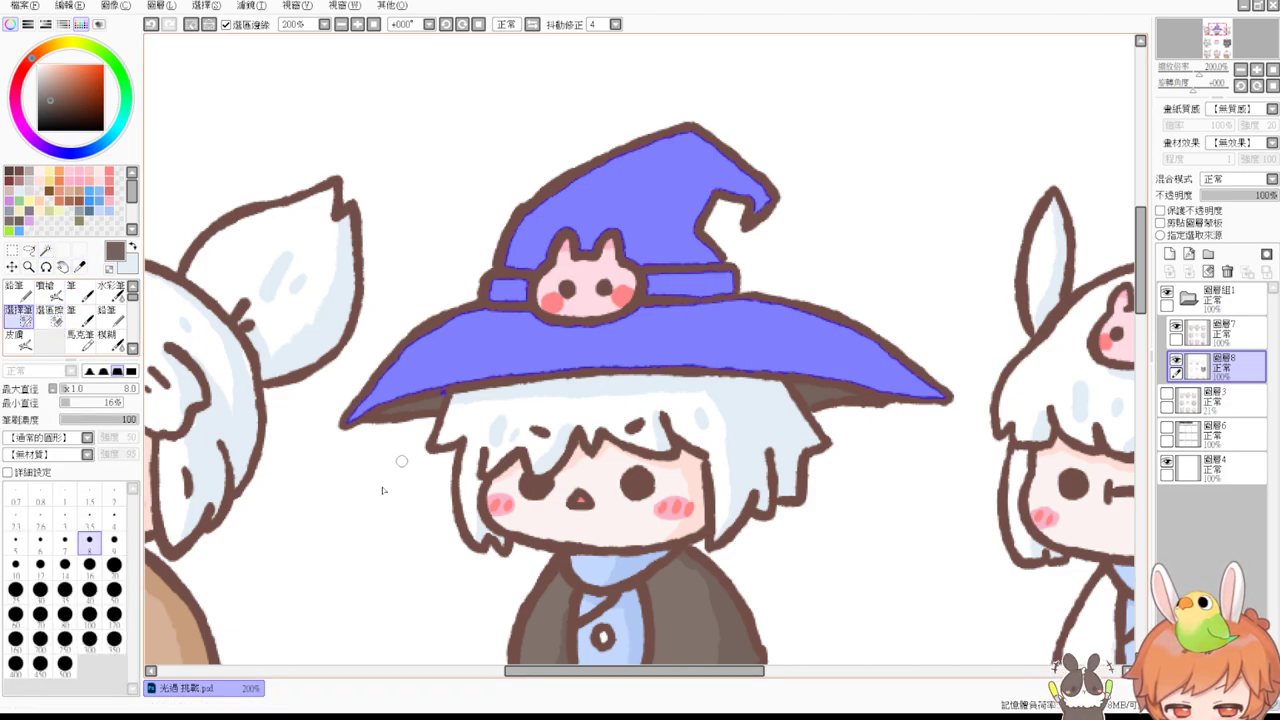
{"action": "left_click", "coordinate": [58, 291]}
{"action": "left_click", "coordinate": [80, 312]}
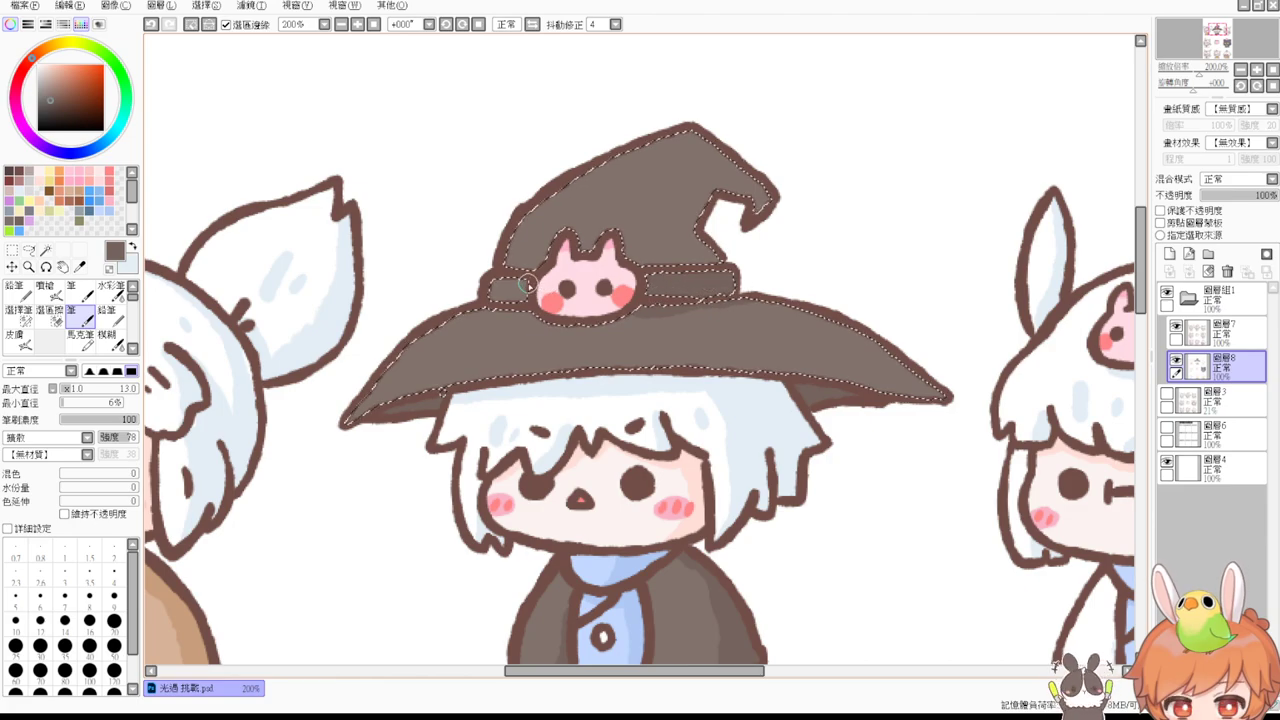
Step: Shade the witch hat's brim, crown folds and band in a darker brown with the pen at sizes 13 and 8, and clear the selection
{"action": "mouse_move", "coordinate": [508, 295]}
{"action": "left_mouse_down"}
{"action": "mouse_move", "coordinate": [566, 320]}
{"action": "mouse_move", "coordinate": [640, 308]}
{"action": "left_mouse_up"}
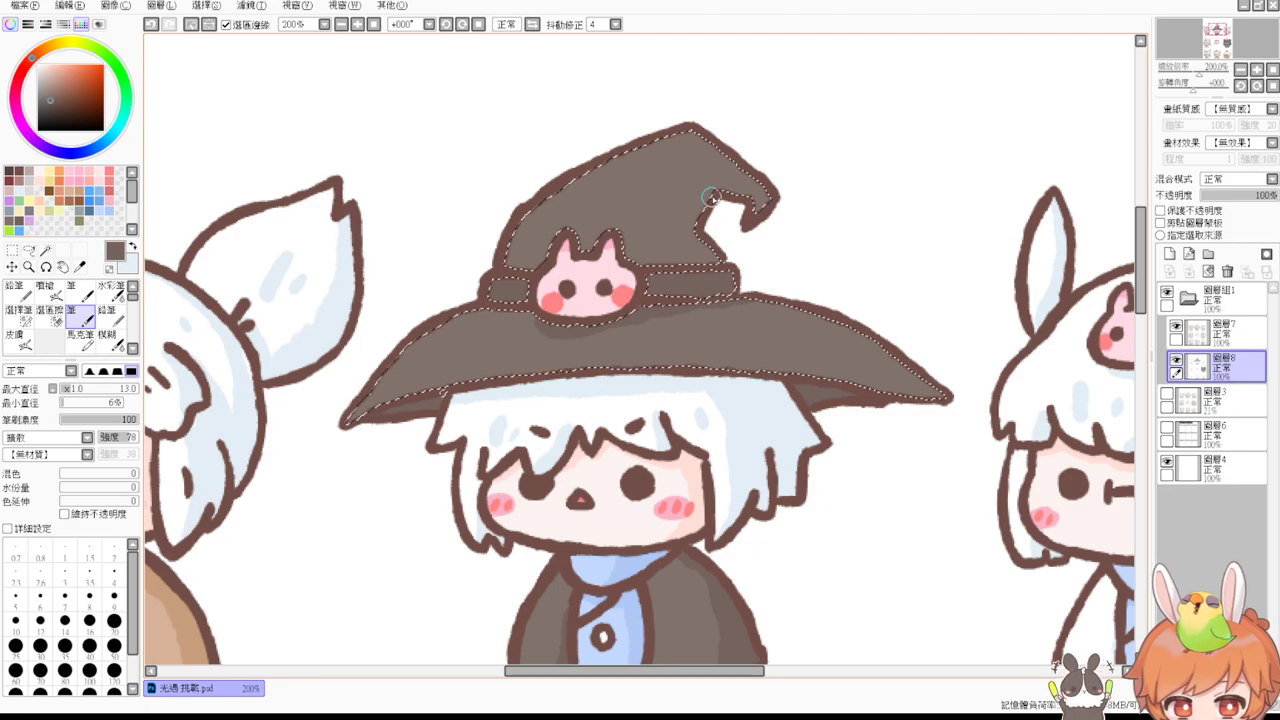
{"action": "mouse_move", "coordinate": [715, 140]}
{"action": "left_mouse_down"}
{"action": "mouse_move", "coordinate": [718, 186]}
{"action": "mouse_move", "coordinate": [660, 221]}
{"action": "mouse_move", "coordinate": [704, 236]}
{"action": "left_mouse_up"}
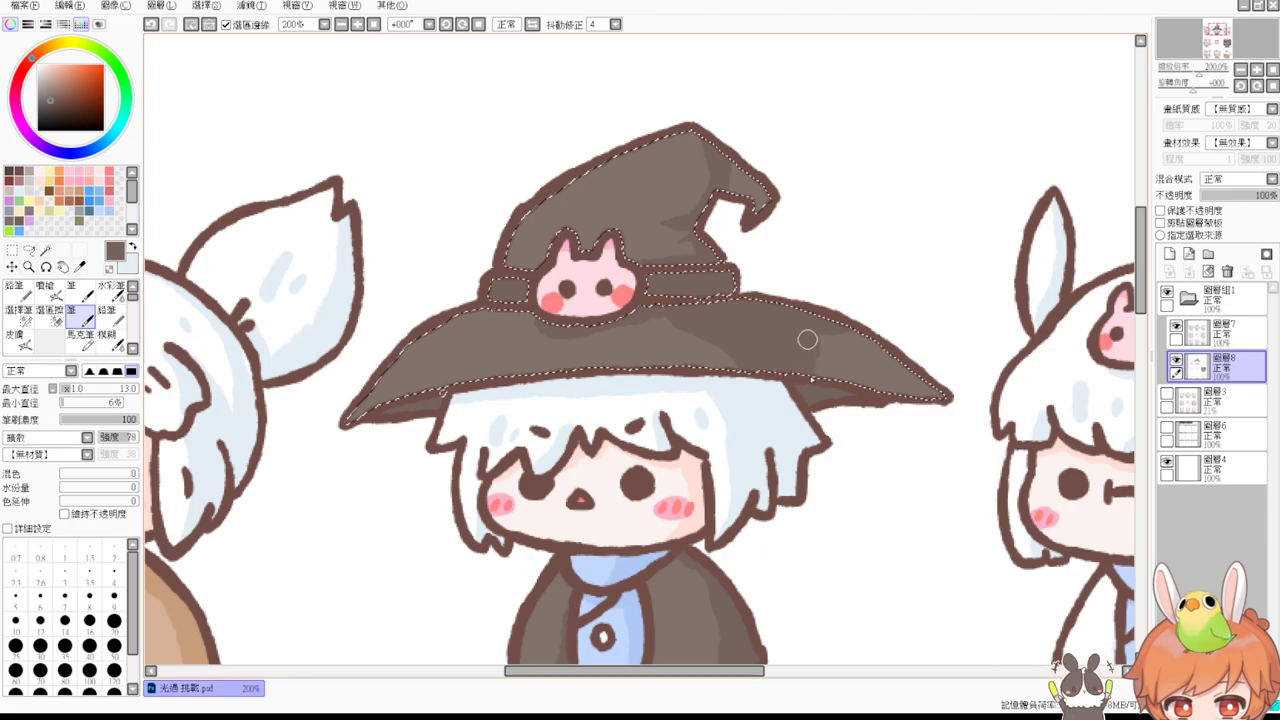
{"action": "left_click_drag", "start_coordinate": [838, 367], "coordinate": [882, 403]}
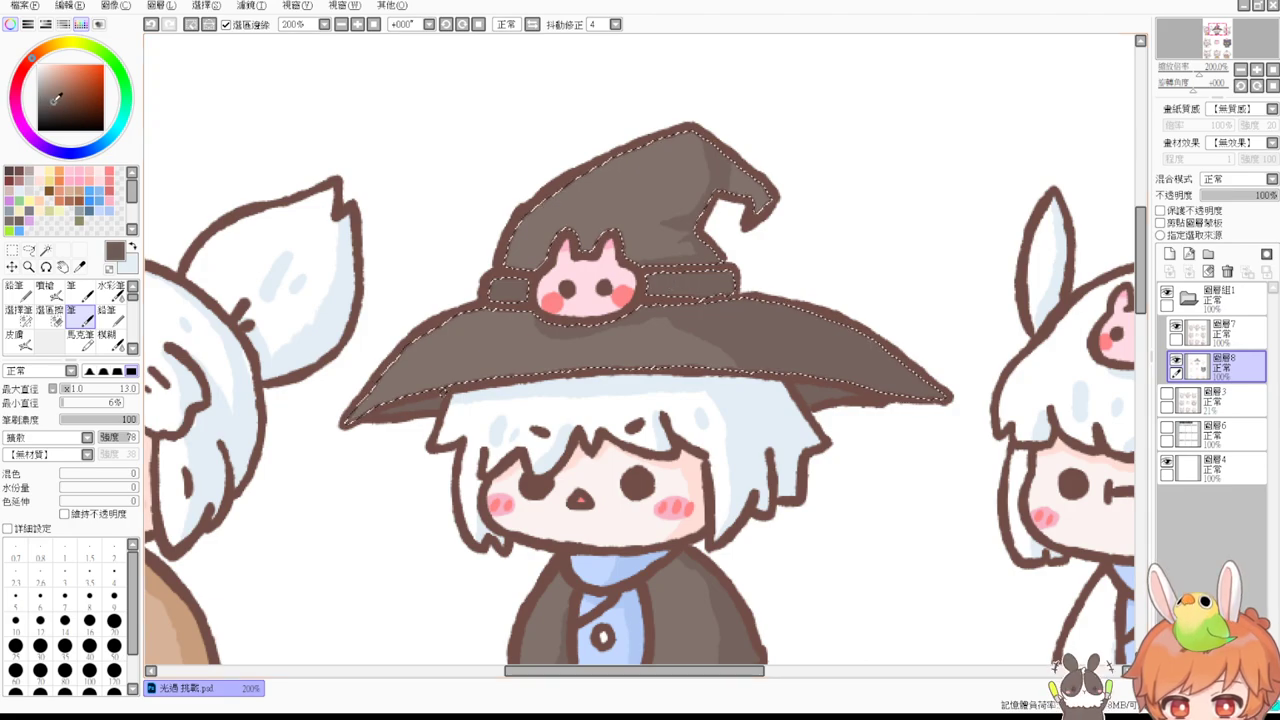
{"action": "left_click_drag", "start_coordinate": [690, 278], "coordinate": [672, 278]}
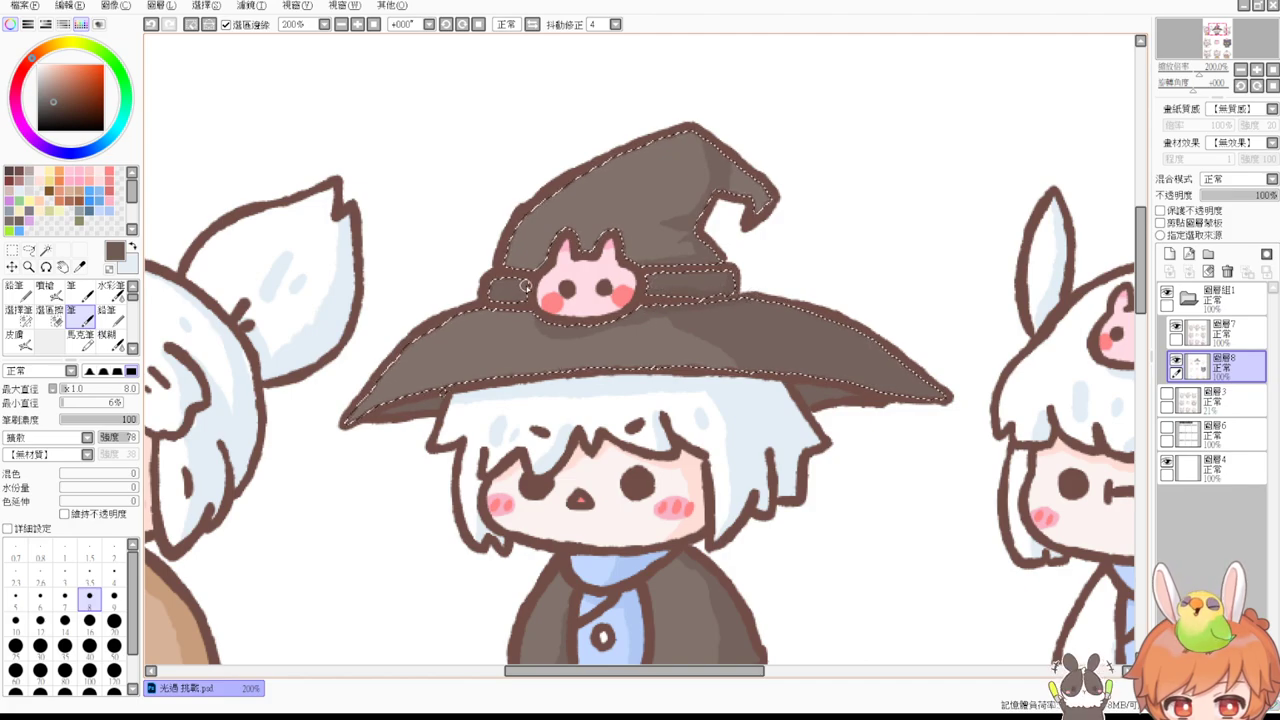
{"action": "key", "text": "ctrl+d"}
Step: Select both cape panels of the smiling character in the middle row
{"action": "scroll", "coordinate": [493, 428], "scroll_direction": "down", "scroll_amount": 10}
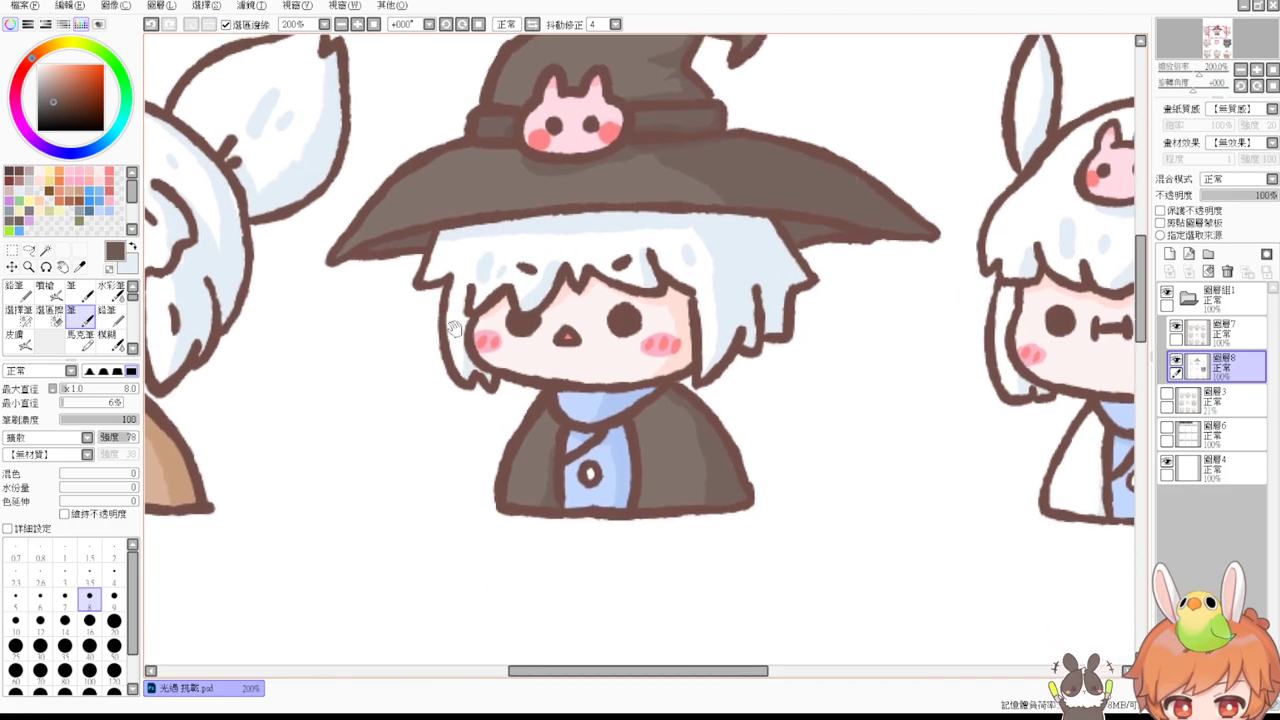
{"action": "left_click_drag", "start_coordinate": [442, 374], "coordinate": [535, 210]}
{"action": "left_click", "coordinate": [45, 249]}
{"action": "left_click", "coordinate": [331, 374]}
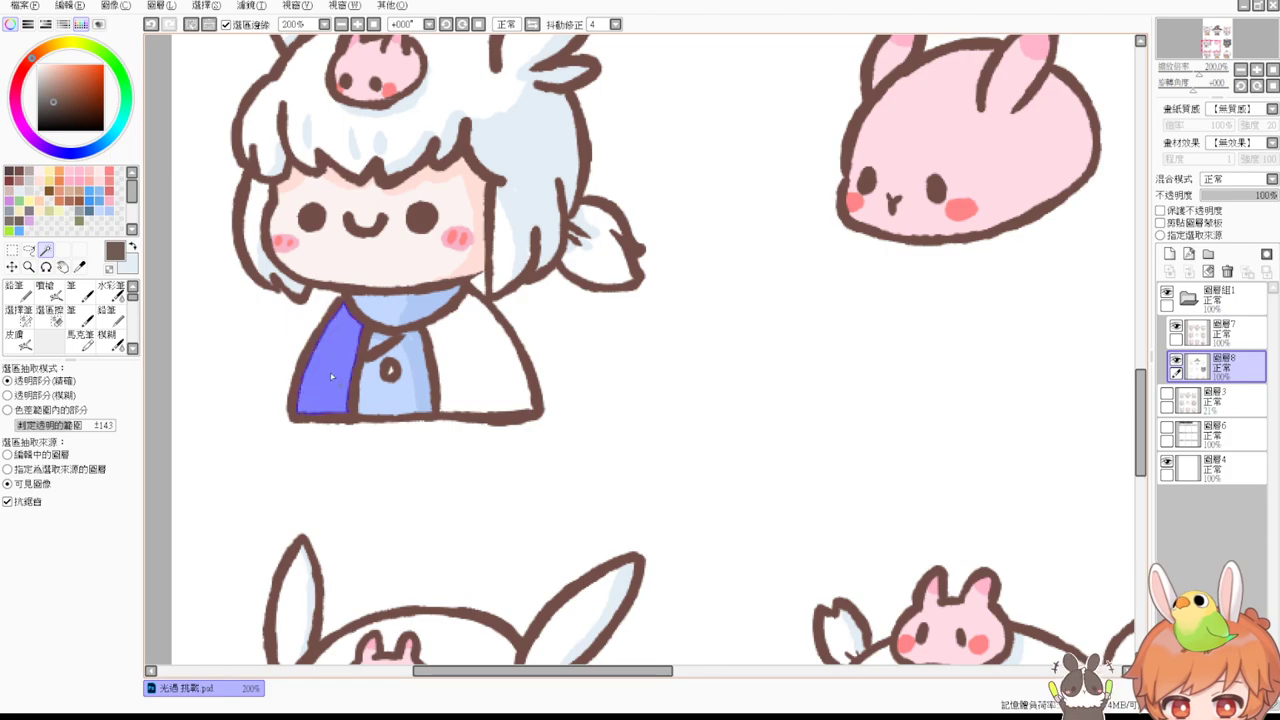
{"action": "left_click", "coordinate": [481, 380], "text": "shift"}
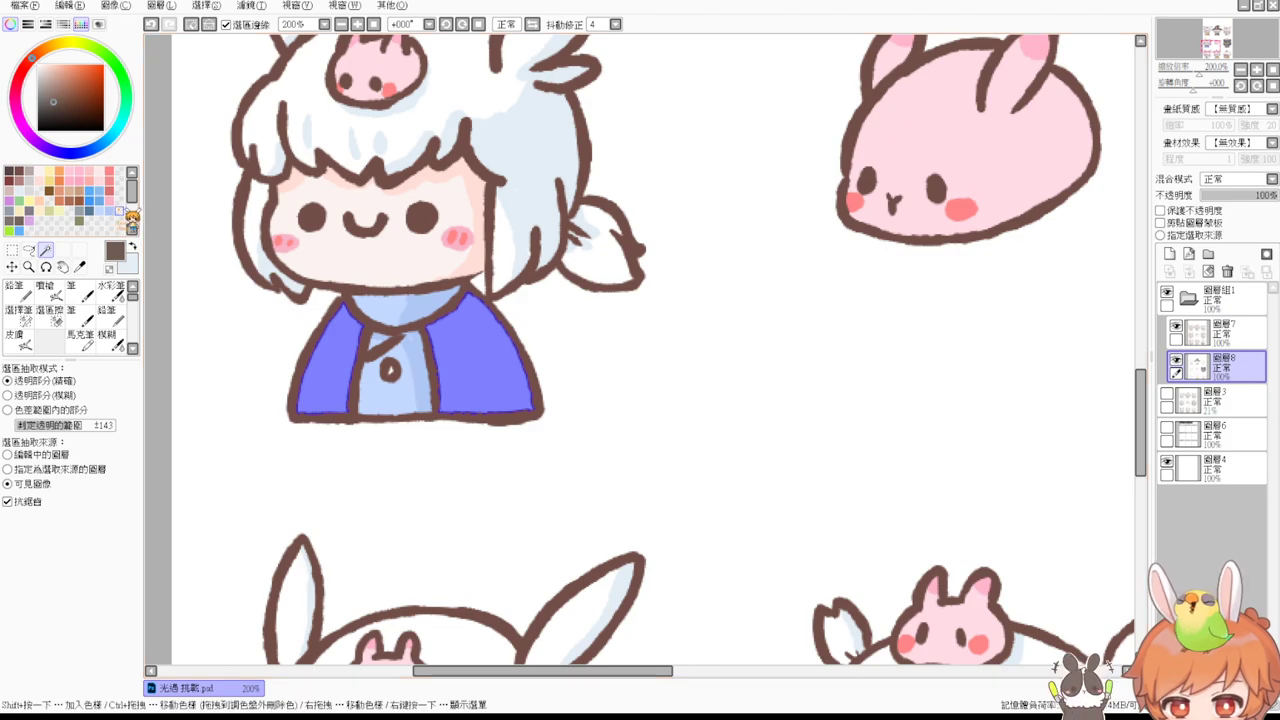
Step: Try filling the smiling character's cape panels with pink and with orange
{"action": "left_click", "coordinate": [118, 187]}
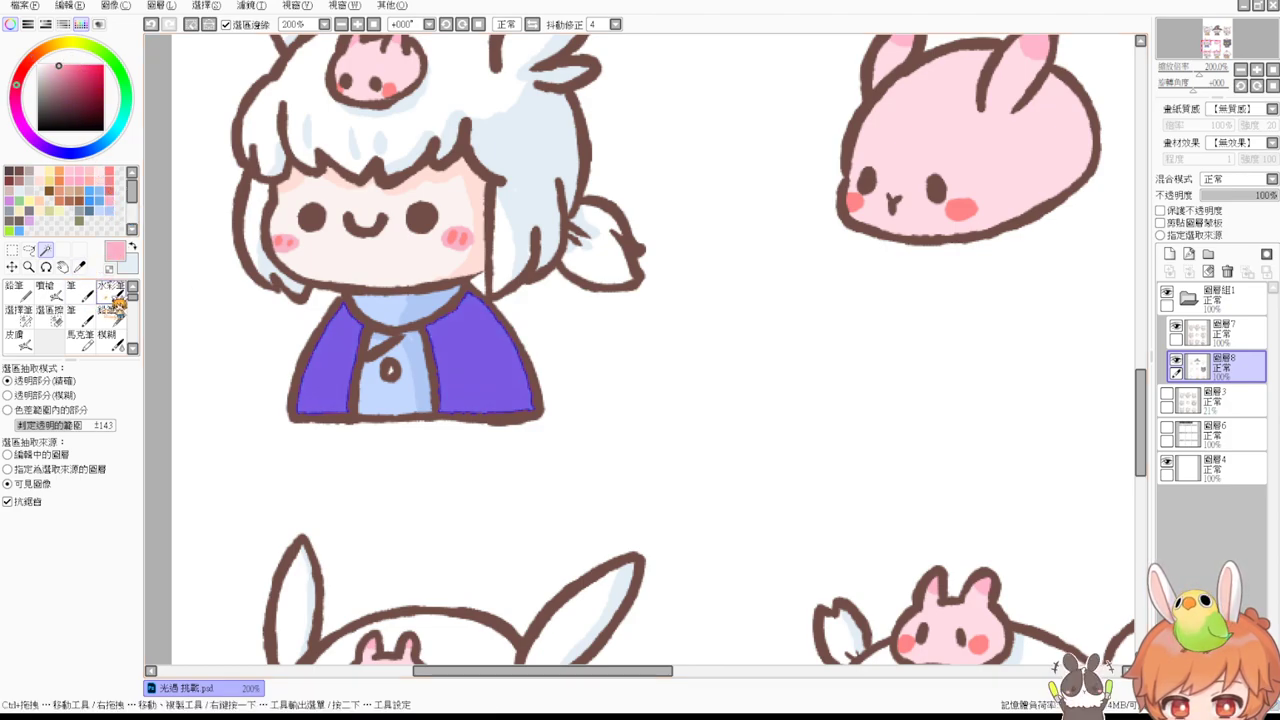
{"action": "left_click", "coordinate": [82, 314]}
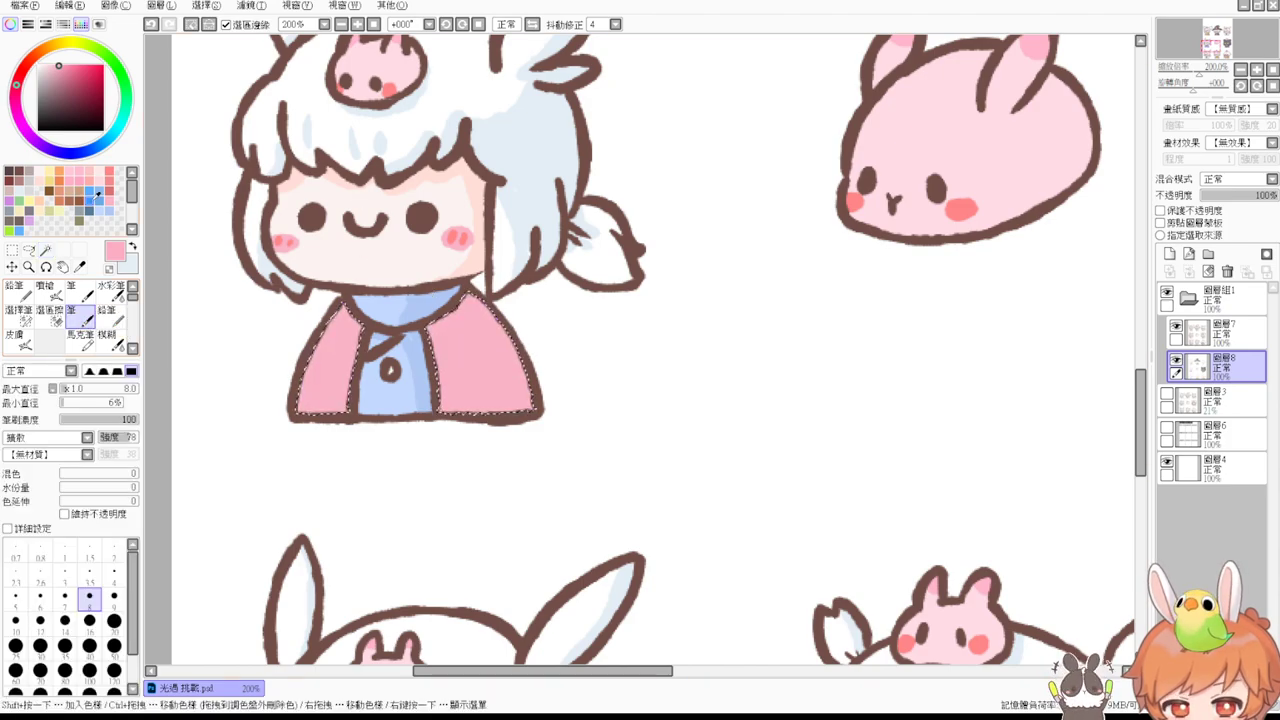
{"action": "left_click", "coordinate": [60, 174]}
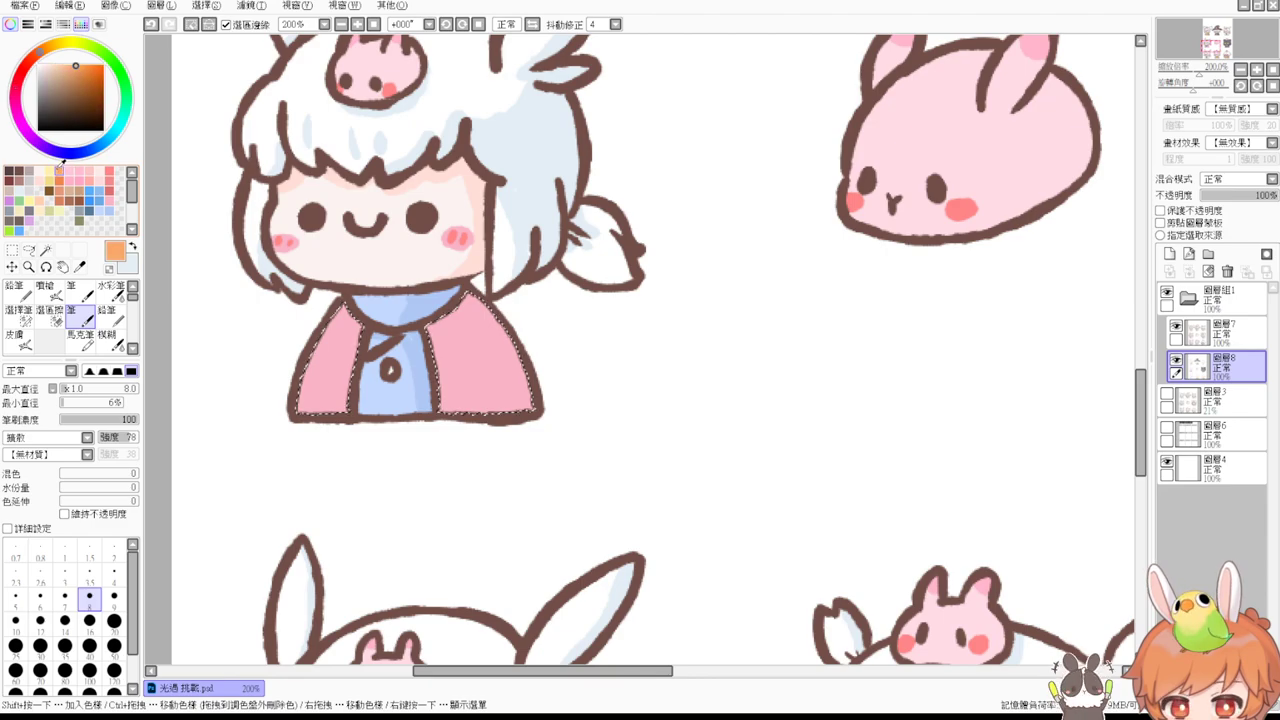
{"action": "key", "text": "ctrl+f"}
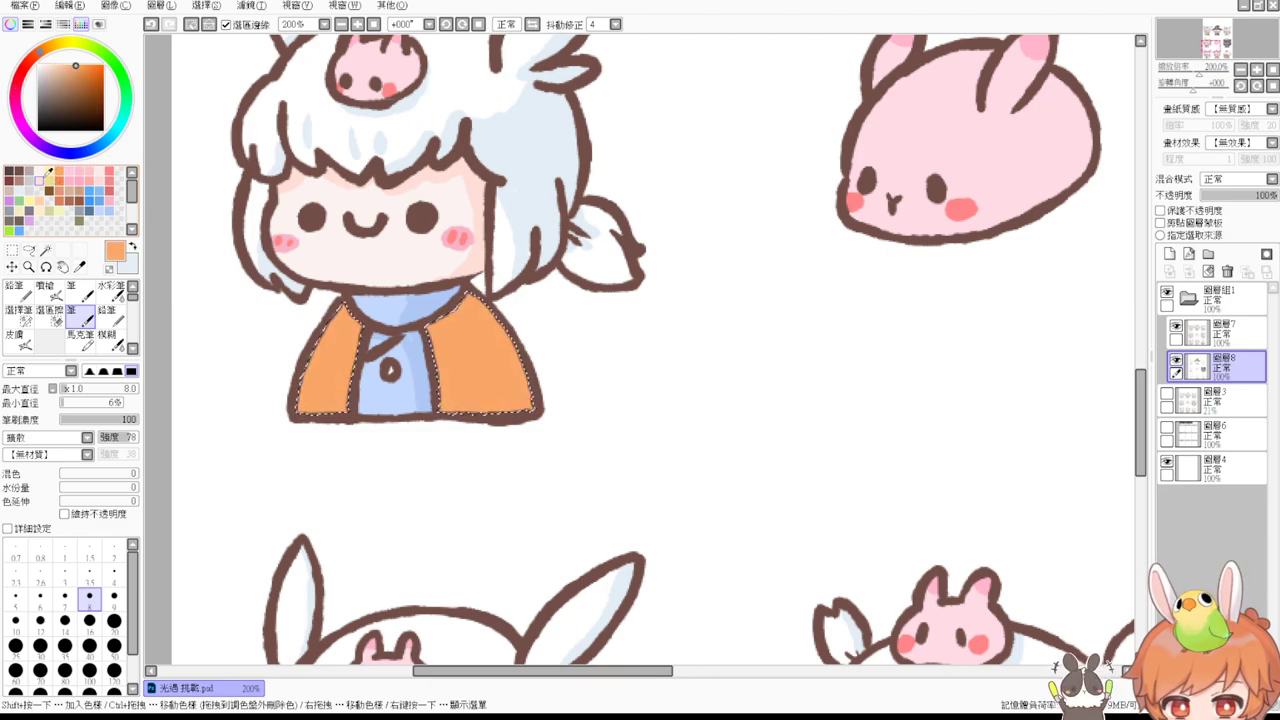
Step: Fill the smiling character's cape with dark grey-brown, shade its panels with the pen at size 8 and clear the selection
{"action": "left_click", "coordinate": [22, 212]}
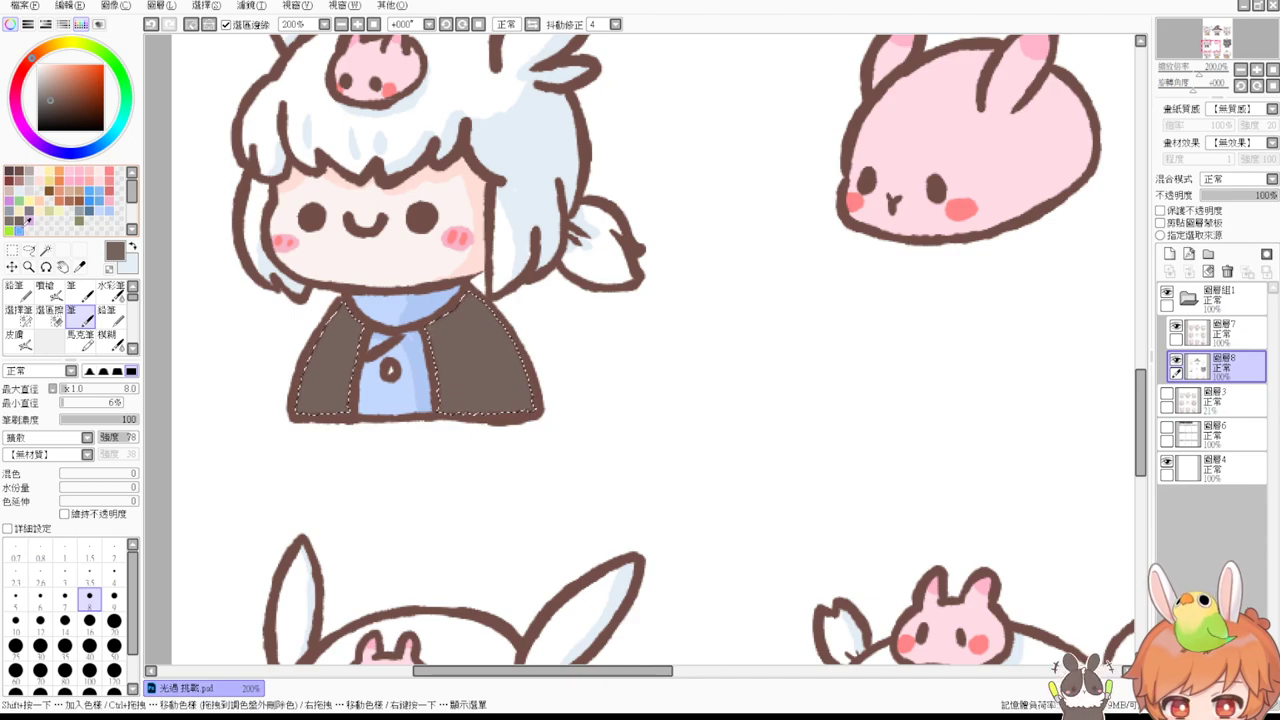
{"action": "left_click", "coordinate": [12, 221]}
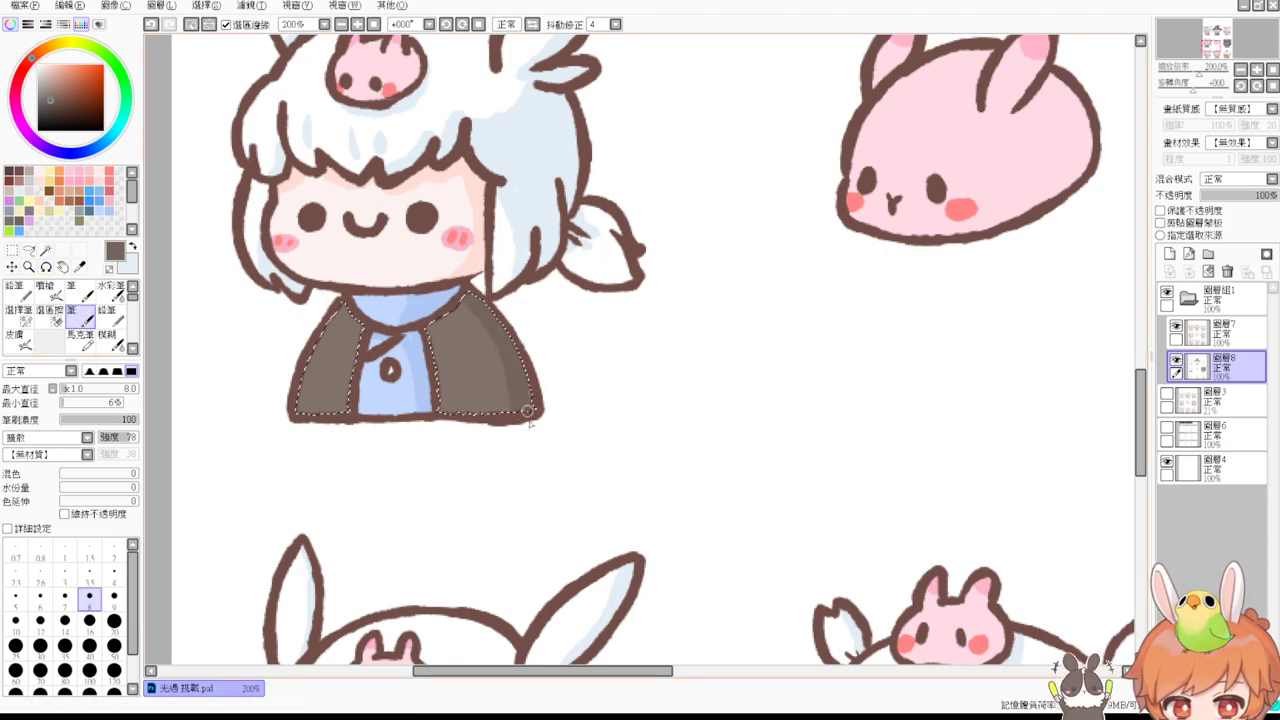
{"action": "left_click_drag", "start_coordinate": [358, 328], "coordinate": [337, 429]}
{"action": "left_click_drag", "start_coordinate": [348, 352], "coordinate": [322, 424]}
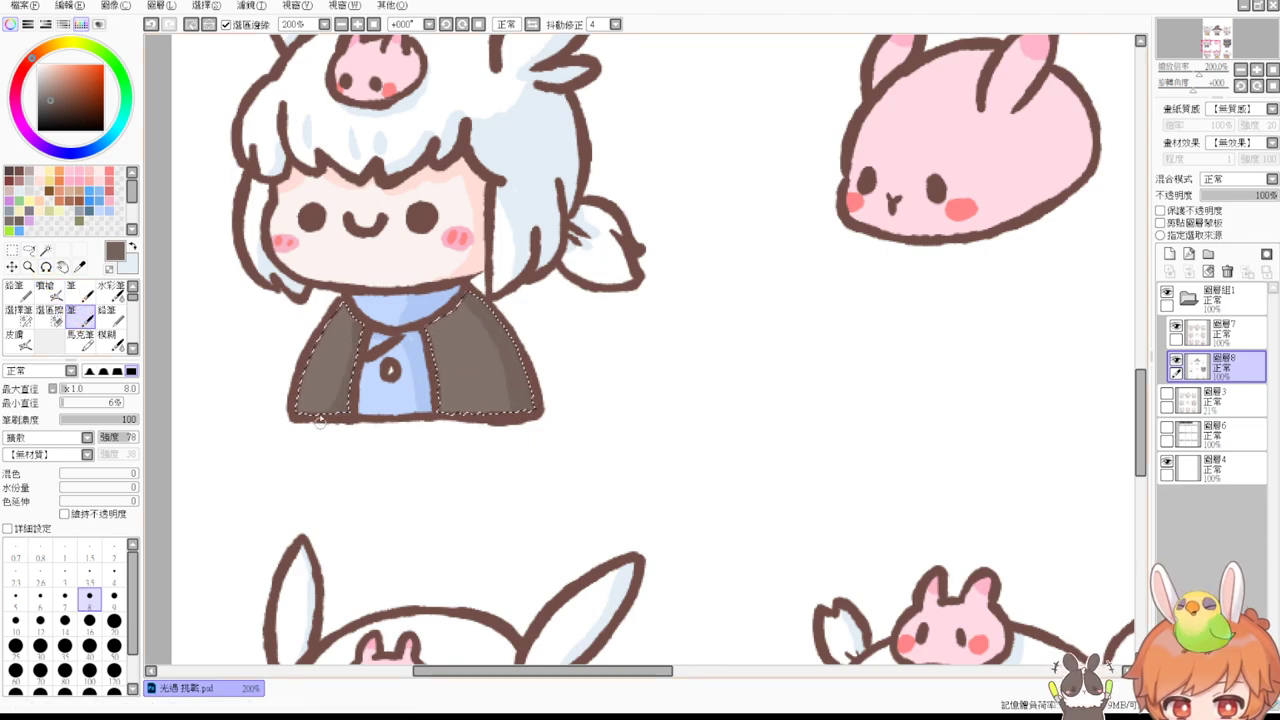
{"action": "key", "text": "ctrl+d"}
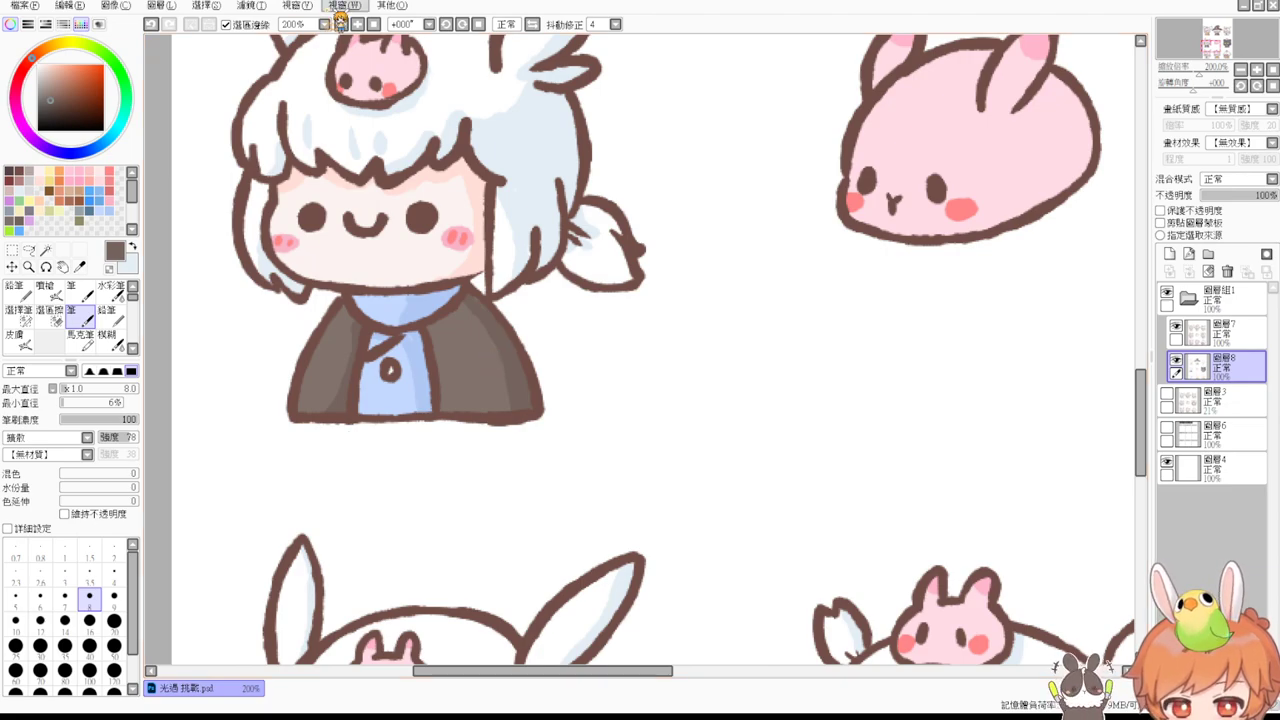
Step: Fill the bottom background layer 圖層4 with bright green to check the colouring of the characters against it
{"action": "left_click", "coordinate": [373, 24]}
{"action": "left_click", "coordinate": [357, 24]}
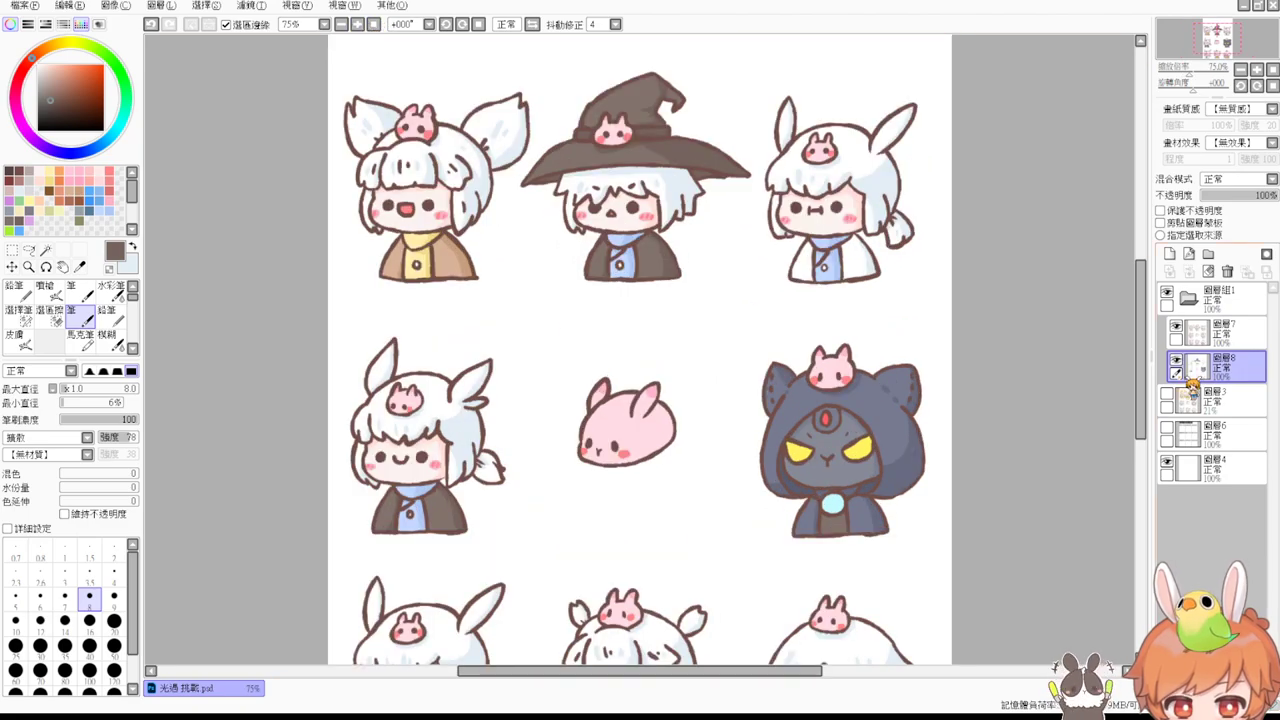
{"action": "left_click", "coordinate": [1212, 474]}
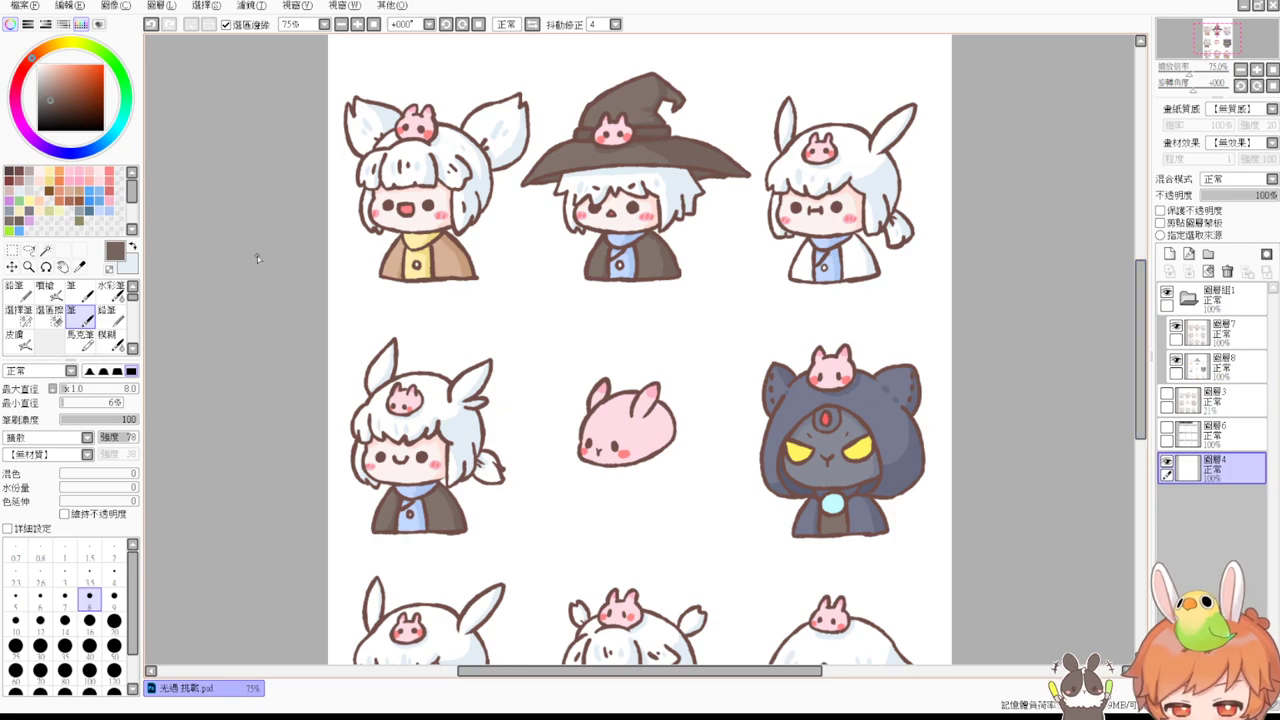
{"action": "left_click", "coordinate": [9, 231]}
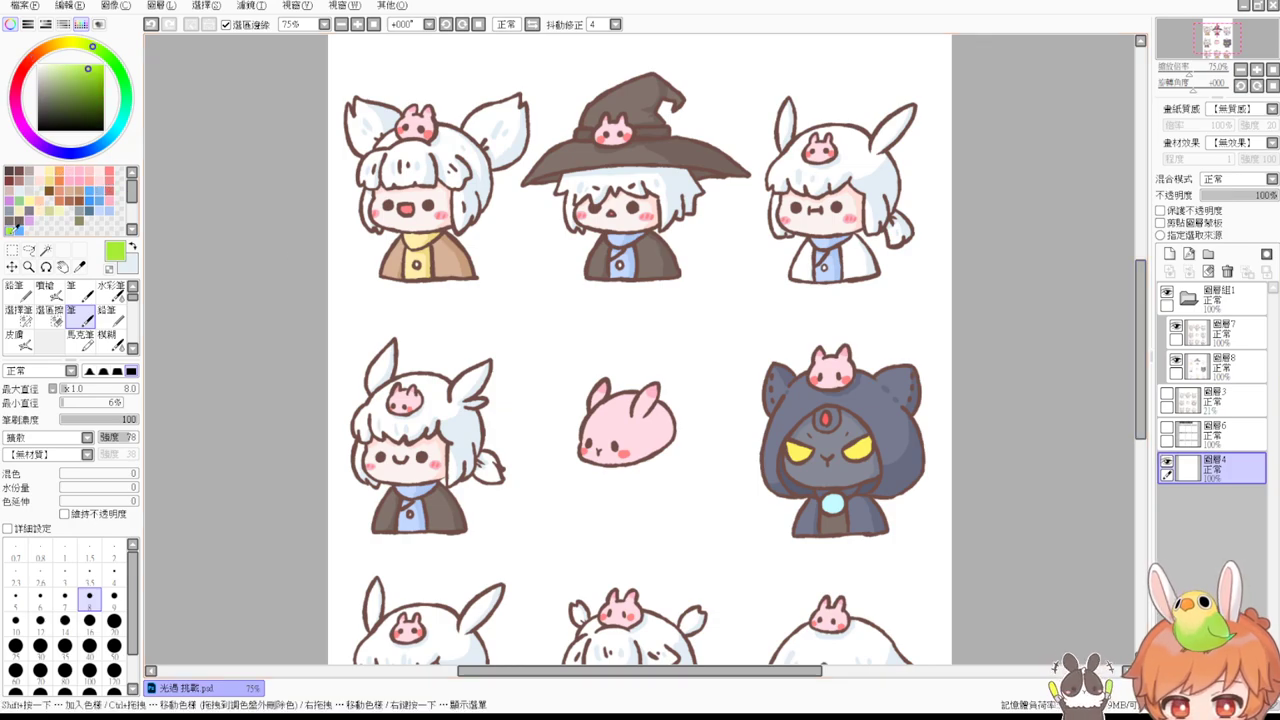
{"action": "key", "text": "ctrl+f"}
{"action": "mouse_move", "coordinate": [853, 484]}
{"action": "left_mouse_down"}
{"action": "mouse_move", "coordinate": [745, 315]}
{"action": "mouse_move", "coordinate": [837, 371]}
{"action": "mouse_move", "coordinate": [922, 388]}
{"action": "left_mouse_up"}
{"action": "scroll", "coordinate": [745, 315], "scroll_direction": "up", "scroll_amount": 1}
{"action": "left_click_drag", "start_coordinate": [838, 320], "coordinate": [819, 418]}
{"action": "left_click_drag", "start_coordinate": [832, 272], "coordinate": [822, 373]}
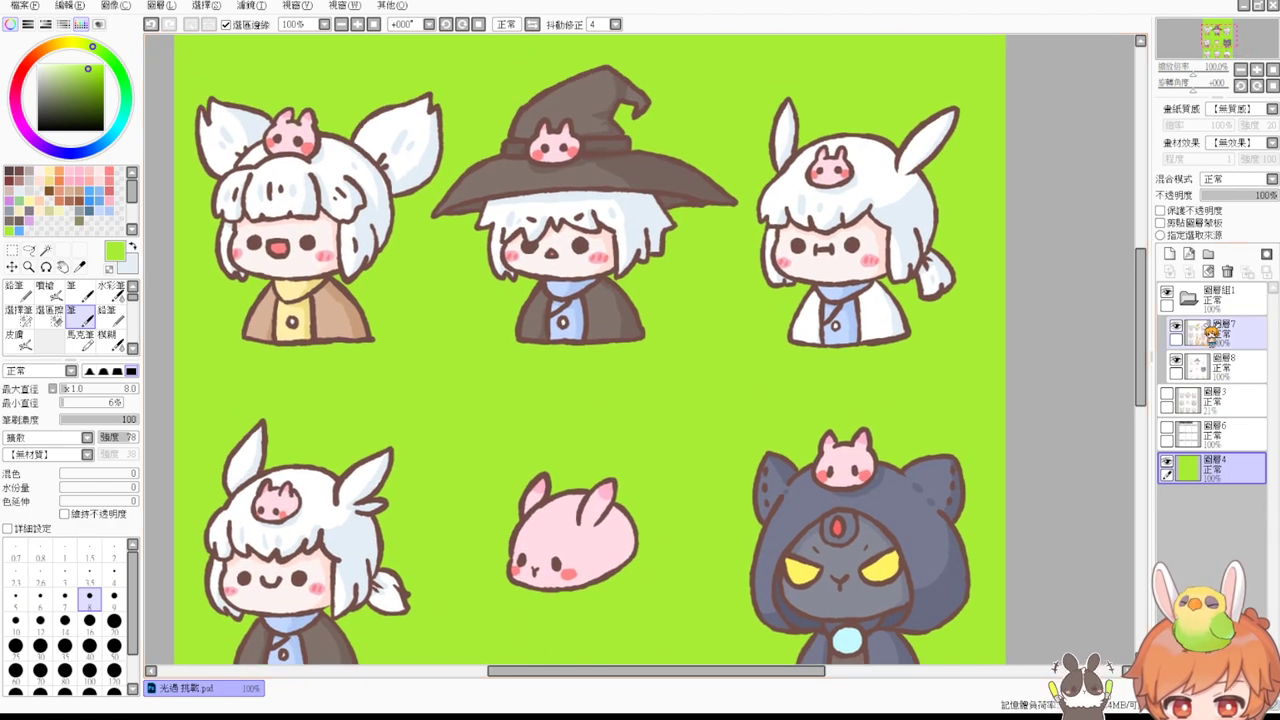
Step: Show the challenge template grid layer and add a new layer above the colour layer 圖層8
{"action": "left_click", "coordinate": [1166, 428]}
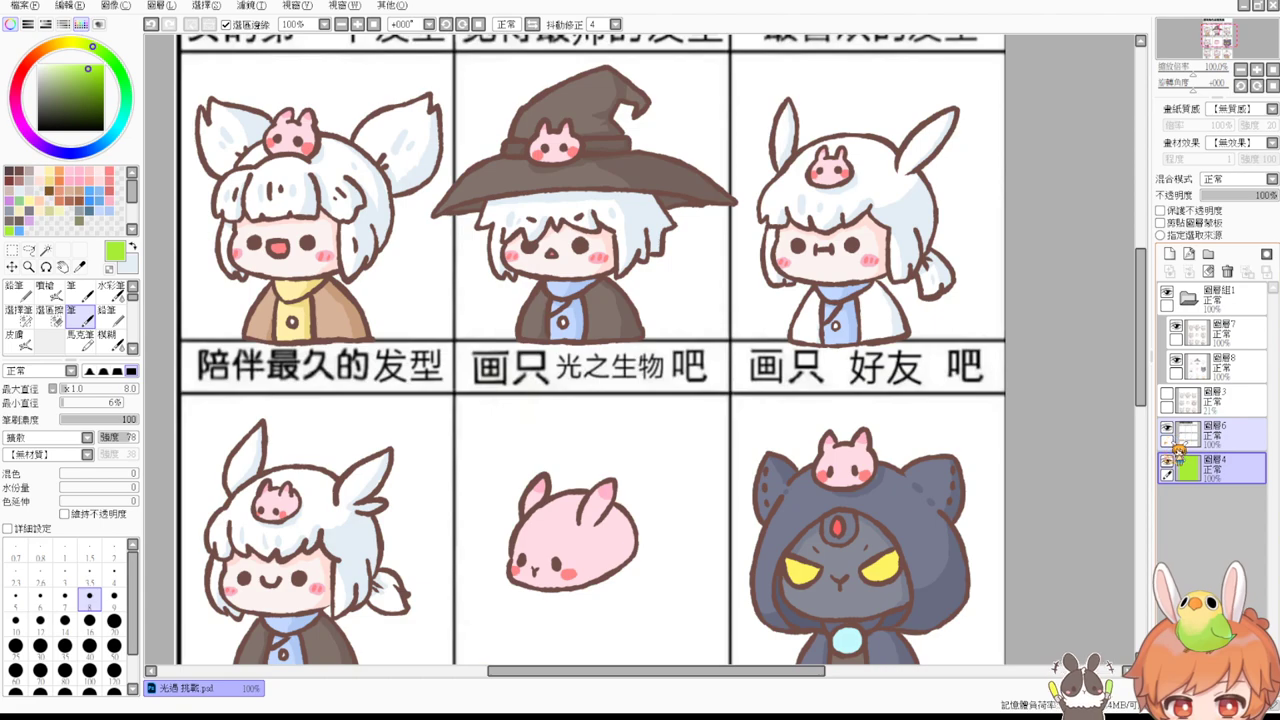
{"action": "left_click_drag", "start_coordinate": [1029, 348], "coordinate": [1069, 478]}
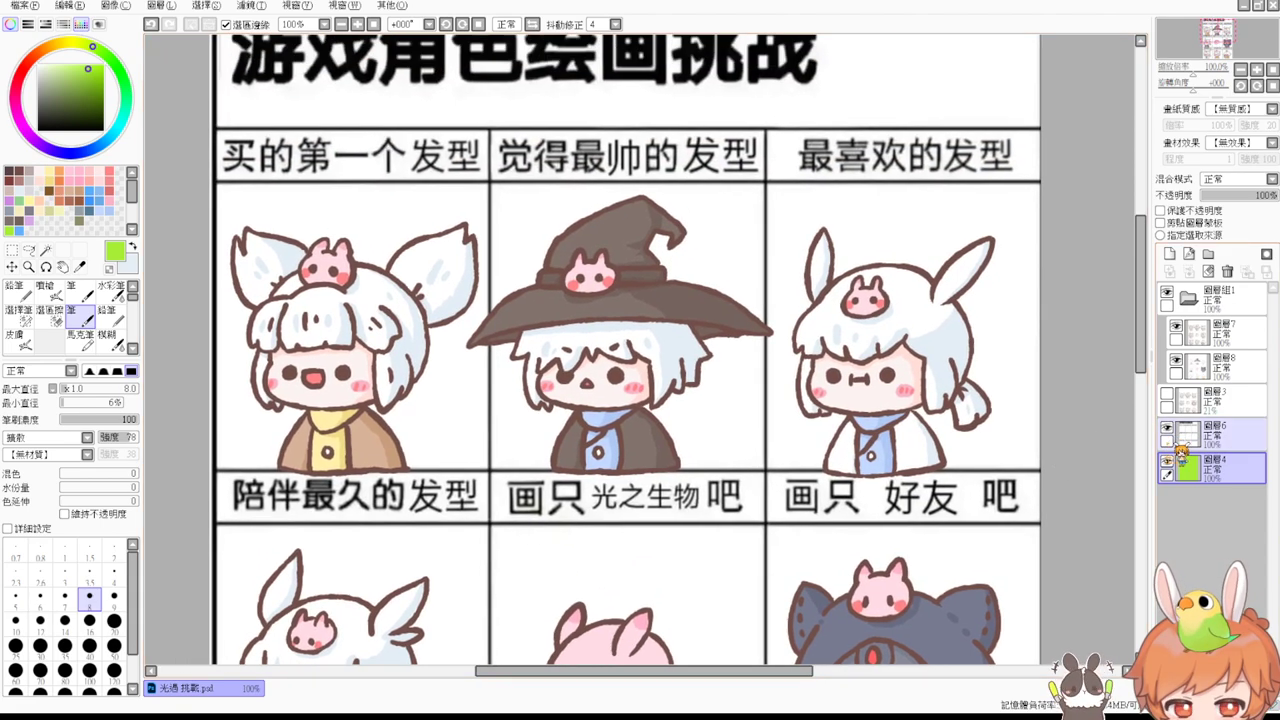
{"action": "left_click", "coordinate": [1238, 372]}
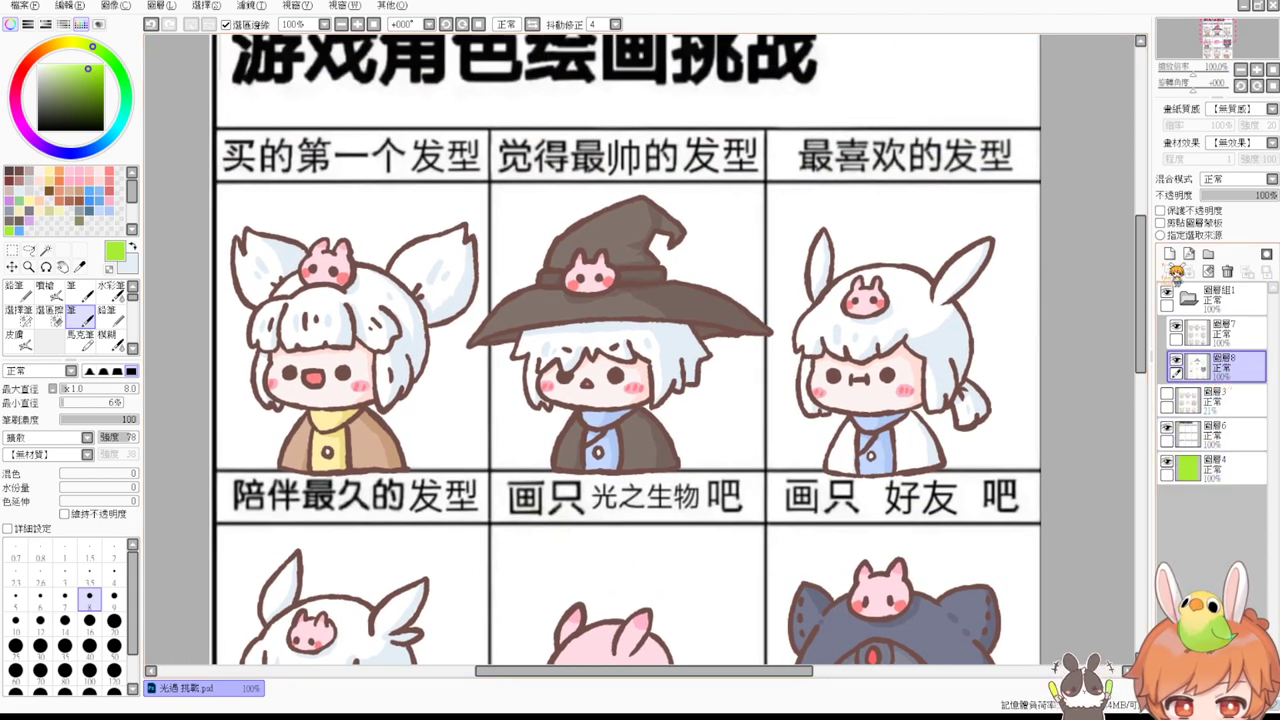
{"action": "left_click", "coordinate": [1169, 254]}
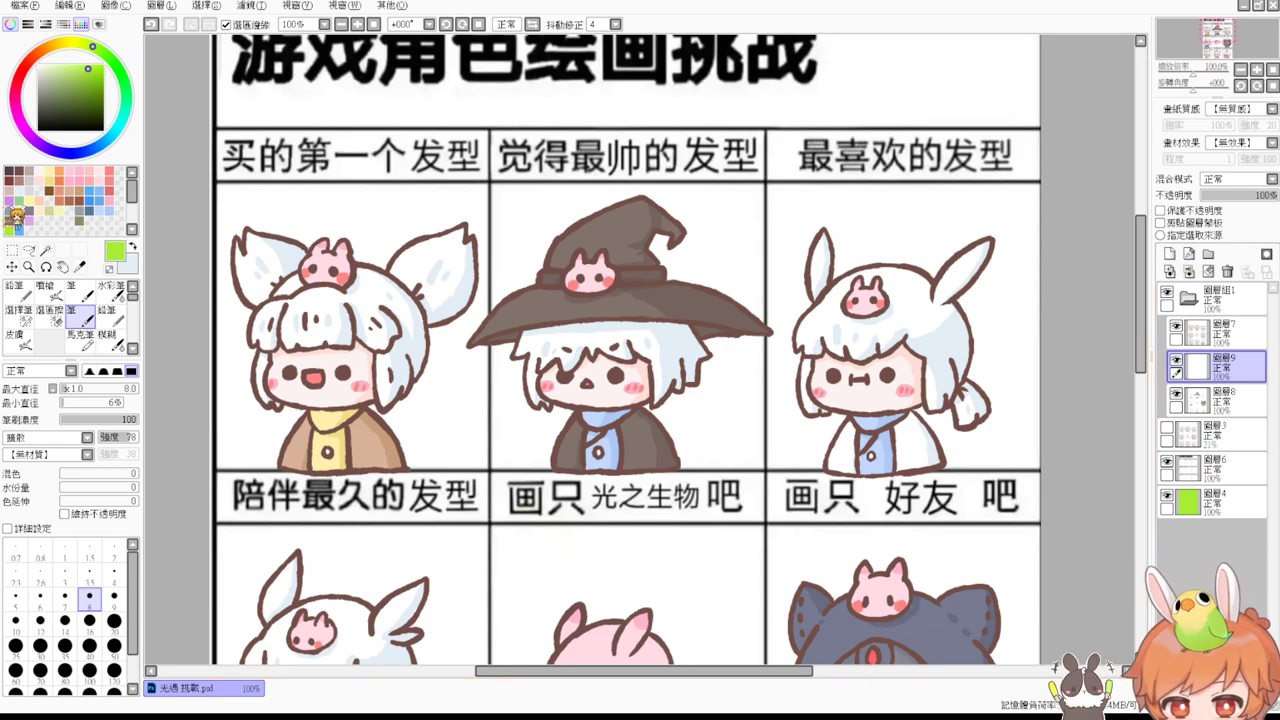
Step: Select the upper-left character's grid cell with a rectangle and fill it with pale yellow
{"action": "left_click", "coordinate": [12, 249]}
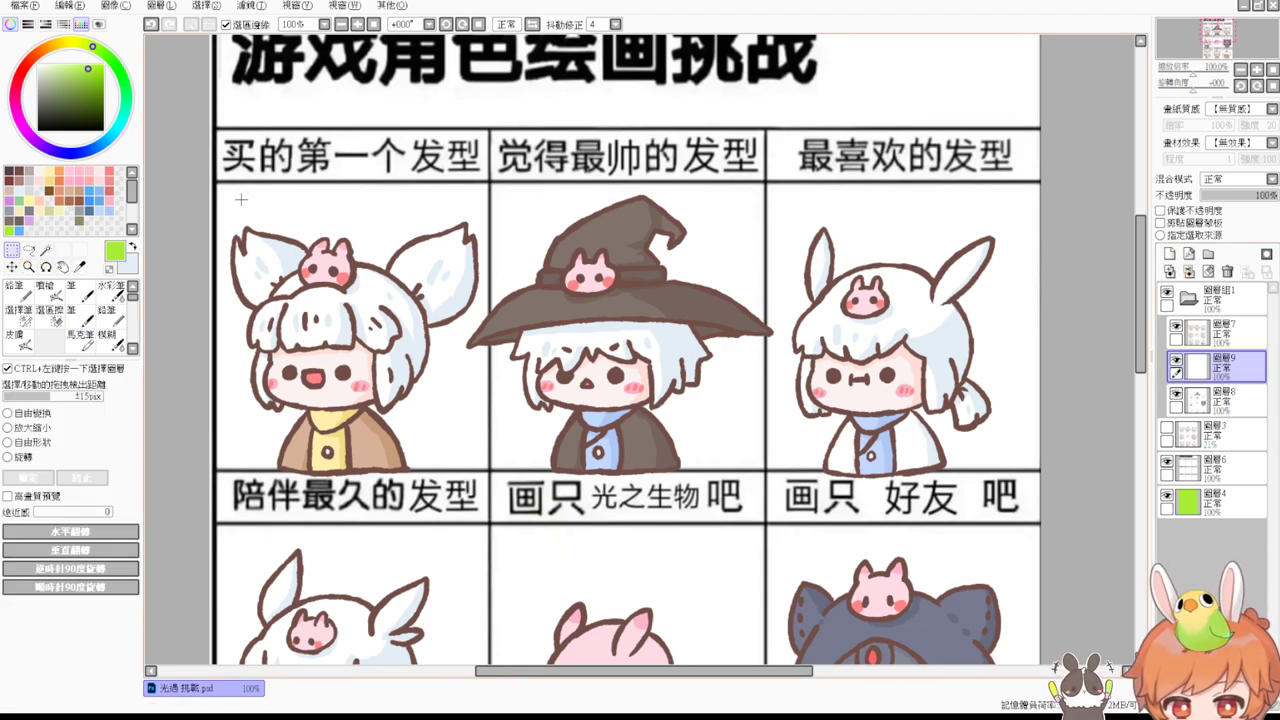
{"action": "left_click_drag", "start_coordinate": [214, 183], "coordinate": [489, 469]}
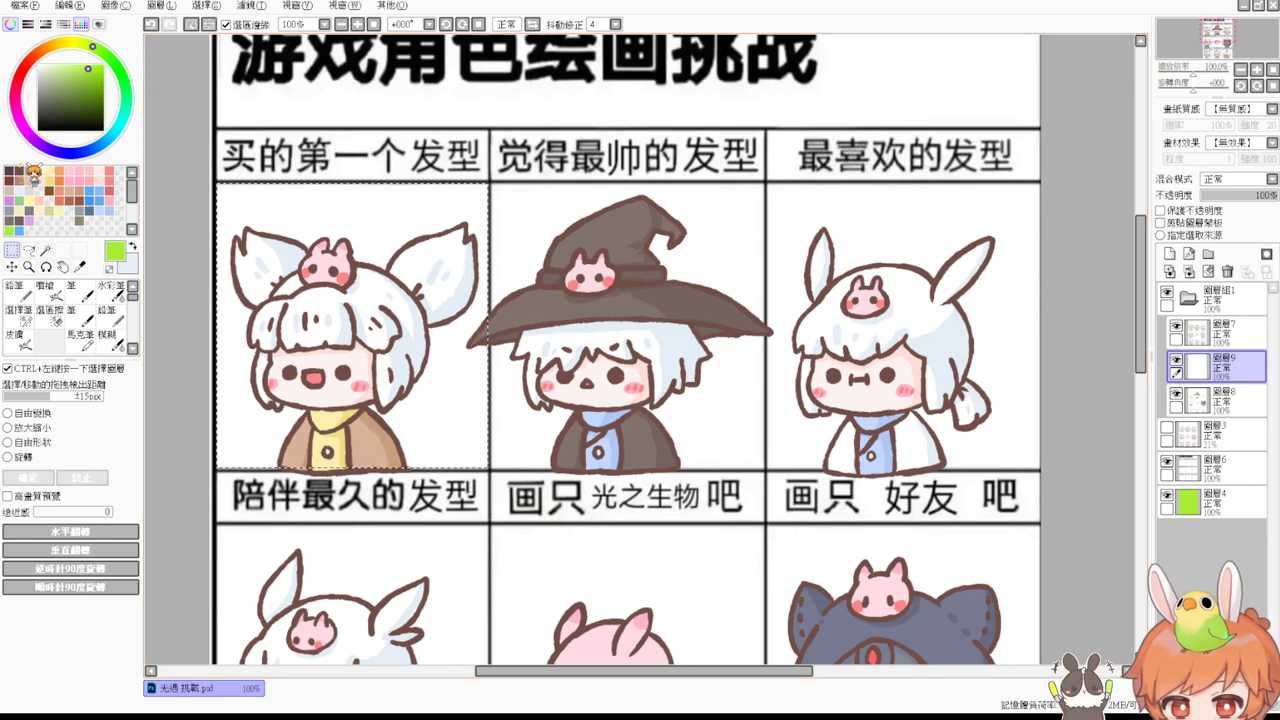
{"action": "left_click", "coordinate": [49, 181]}
{"action": "key", "text": "ctrl+f"}
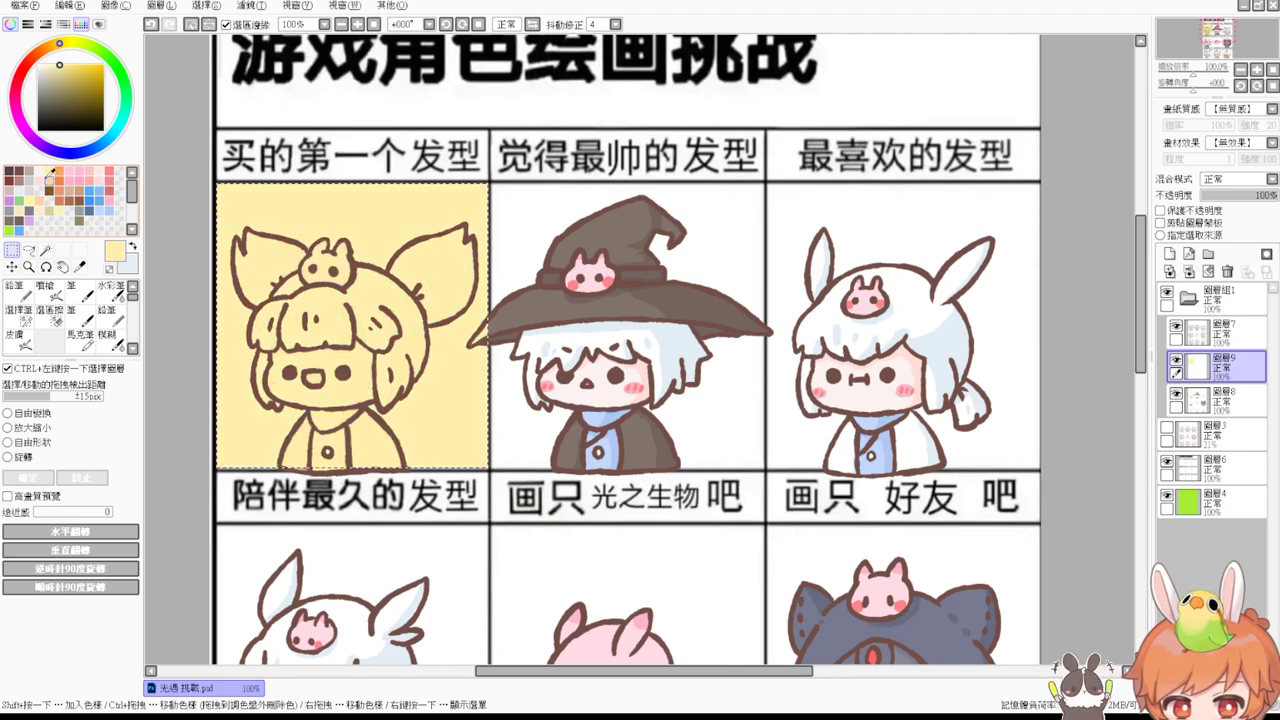
Step: Undo the cell fill, move the new layer below the colour layer and refill the cell with pale yellow
{"action": "key", "text": "ctrl+z"}
{"action": "left_click_drag", "start_coordinate": [1240, 373], "coordinate": [1241, 418]}
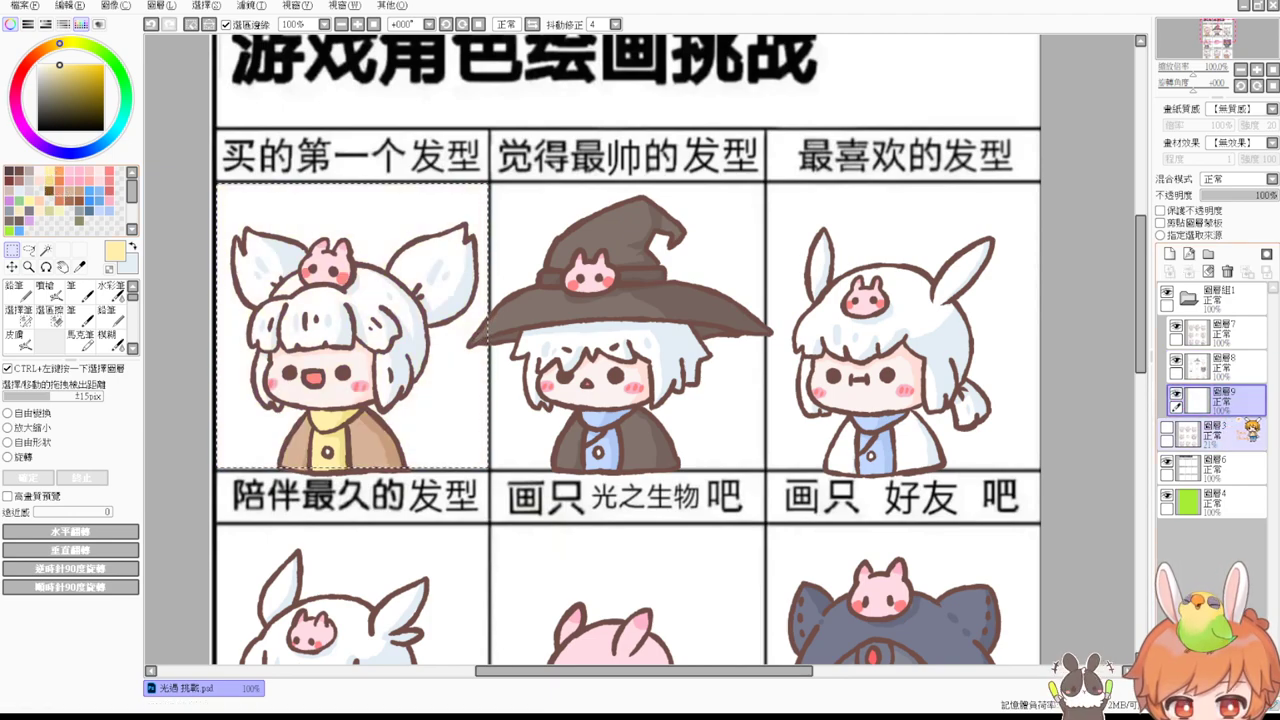
{"action": "key", "text": "ctrl+f"}
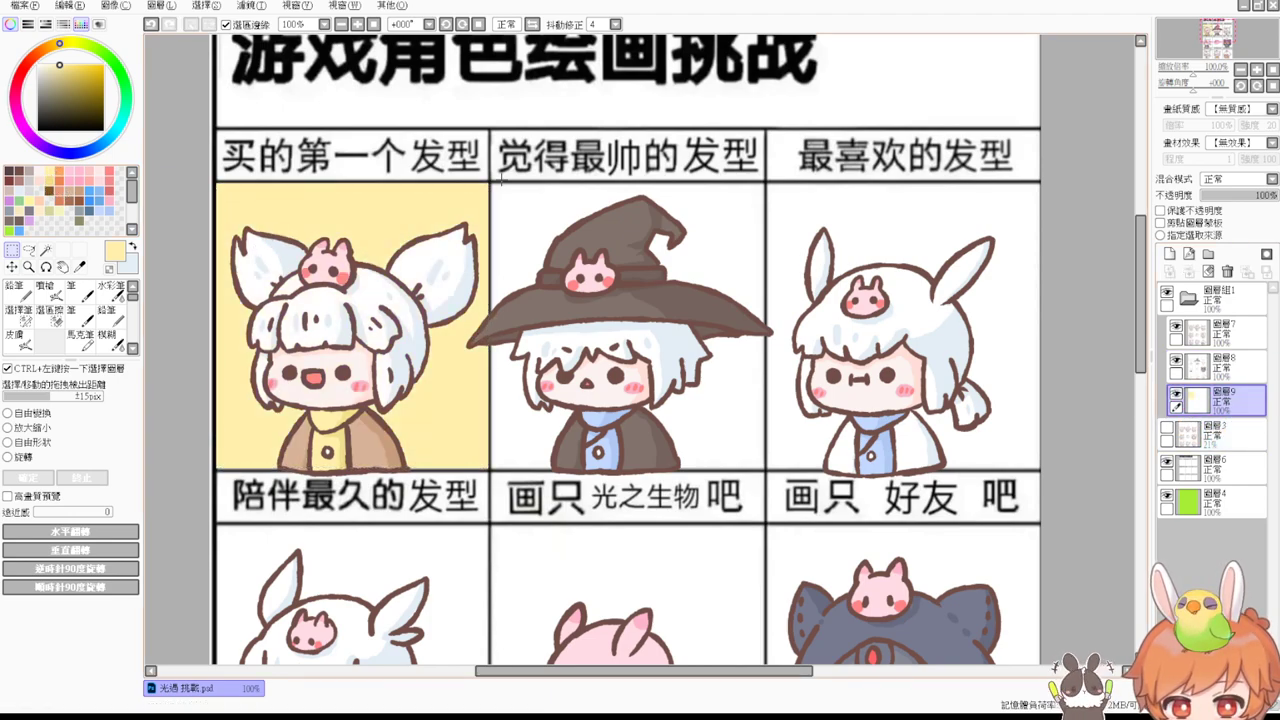
Step: Select the witch-hat character's grid cell with a rectangle and fill it with orange
{"action": "left_click_drag", "start_coordinate": [521, 210], "coordinate": [765, 470]}
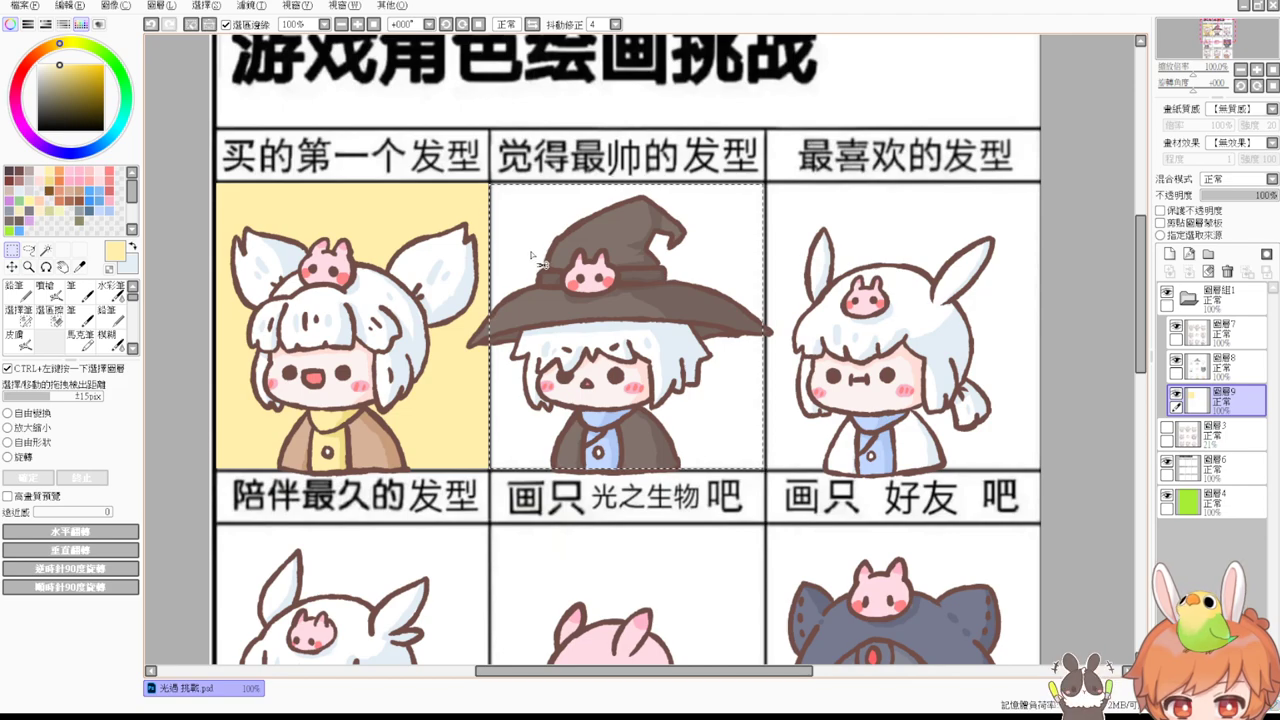
{"action": "key", "text": "ctrl+d"}
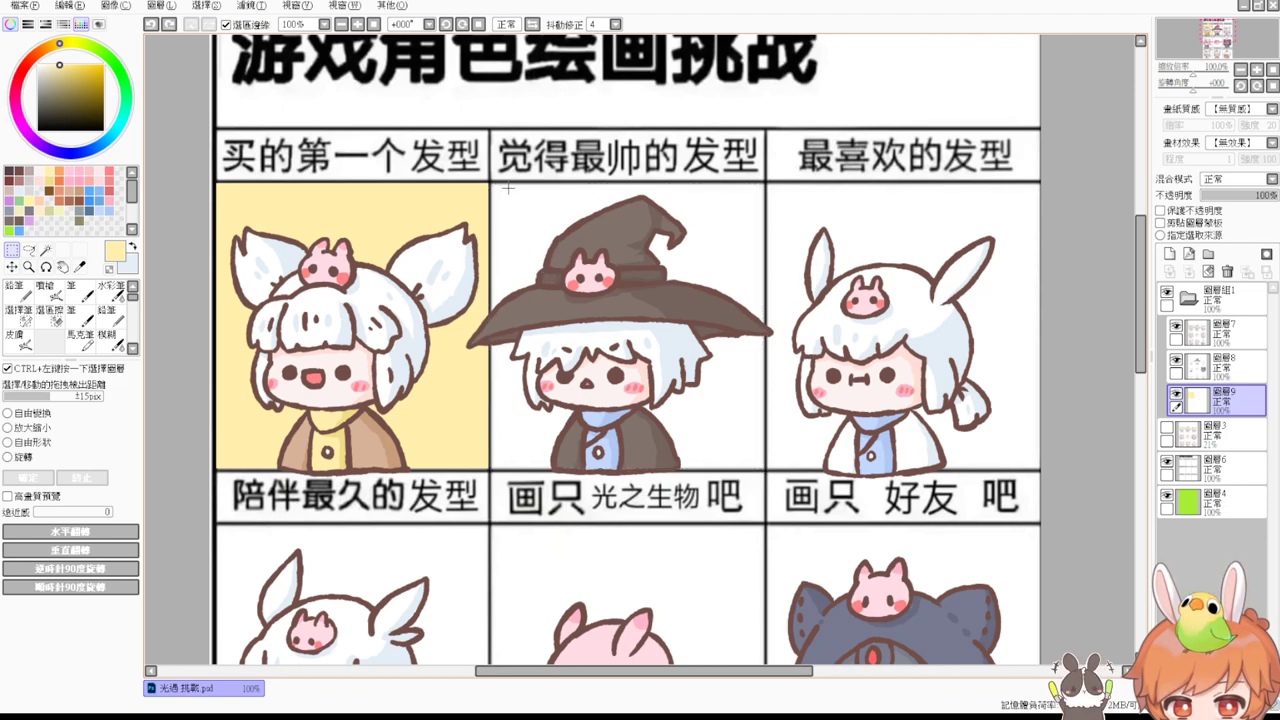
{"action": "left_click_drag", "start_coordinate": [490, 183], "coordinate": [766, 471]}
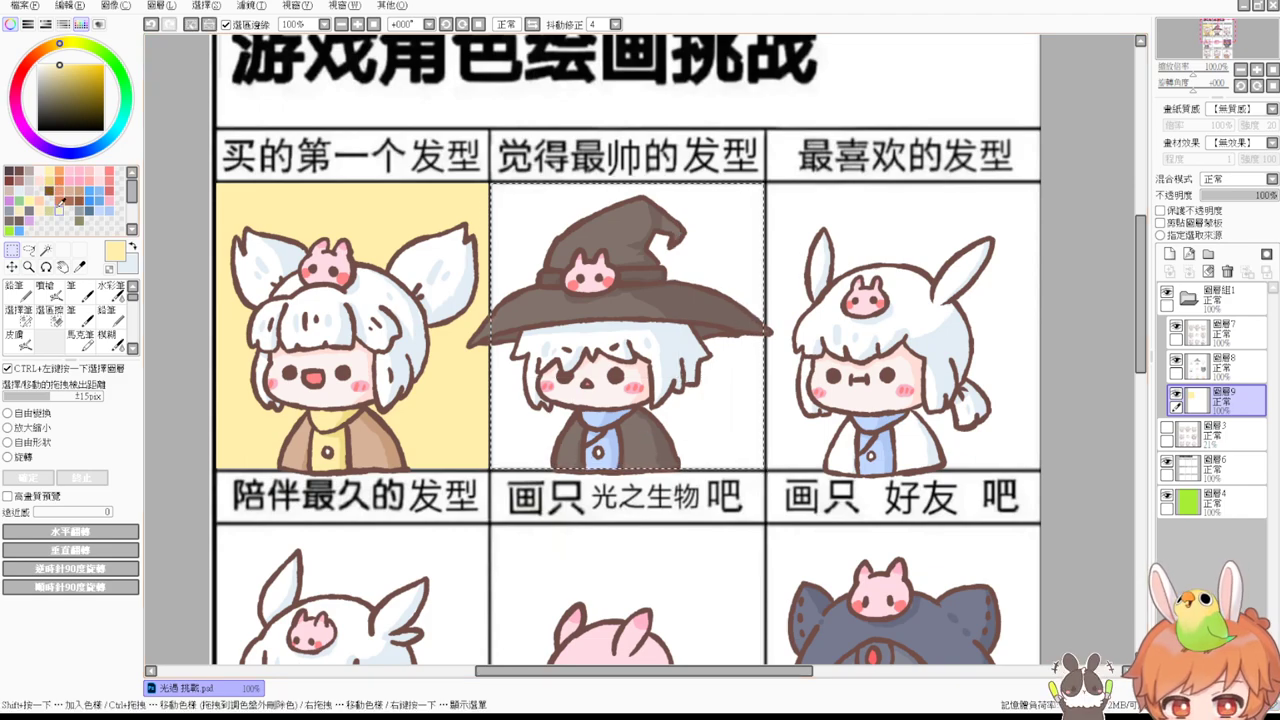
{"action": "left_click", "coordinate": [62, 172]}
{"action": "key", "text": "ctrl+f"}
{"action": "key", "text": "ctrl+d"}
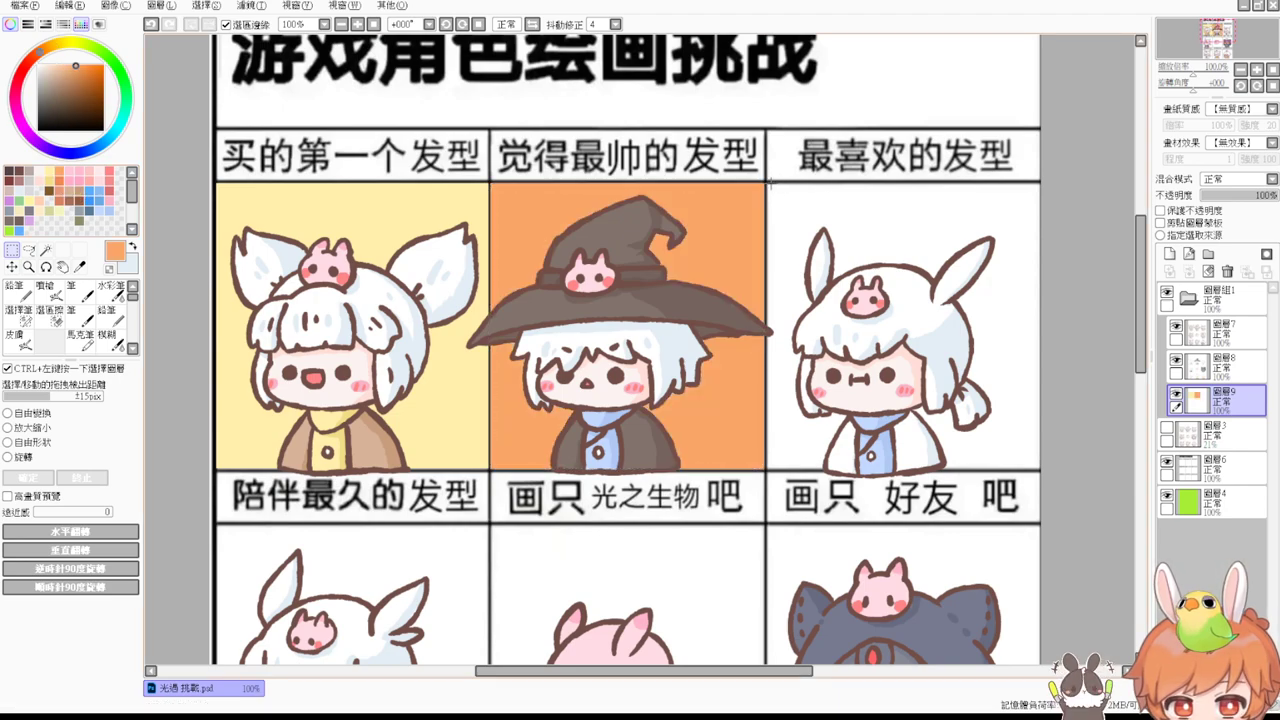
Step: Select the upper-right character's grid cell with a rectangle and fill it with light blue
{"action": "left_click_drag", "start_coordinate": [768, 184], "coordinate": [1040, 470]}
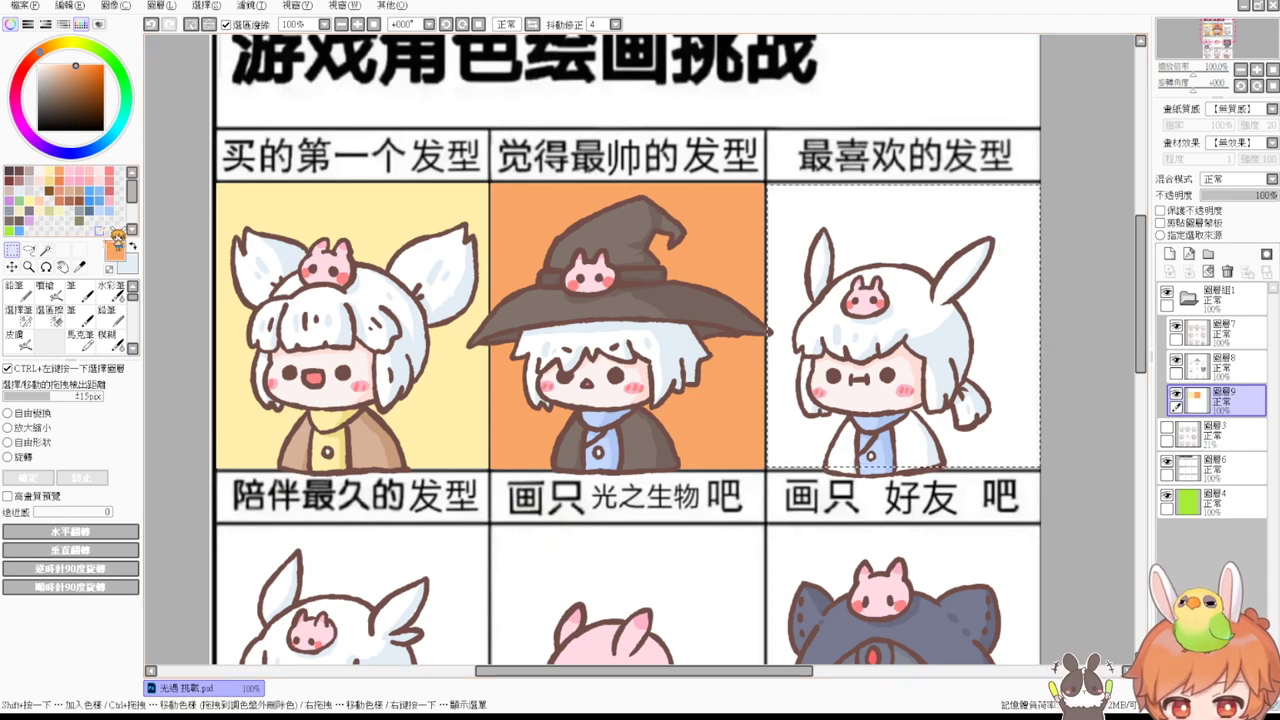
{"action": "left_click", "coordinate": [104, 201]}
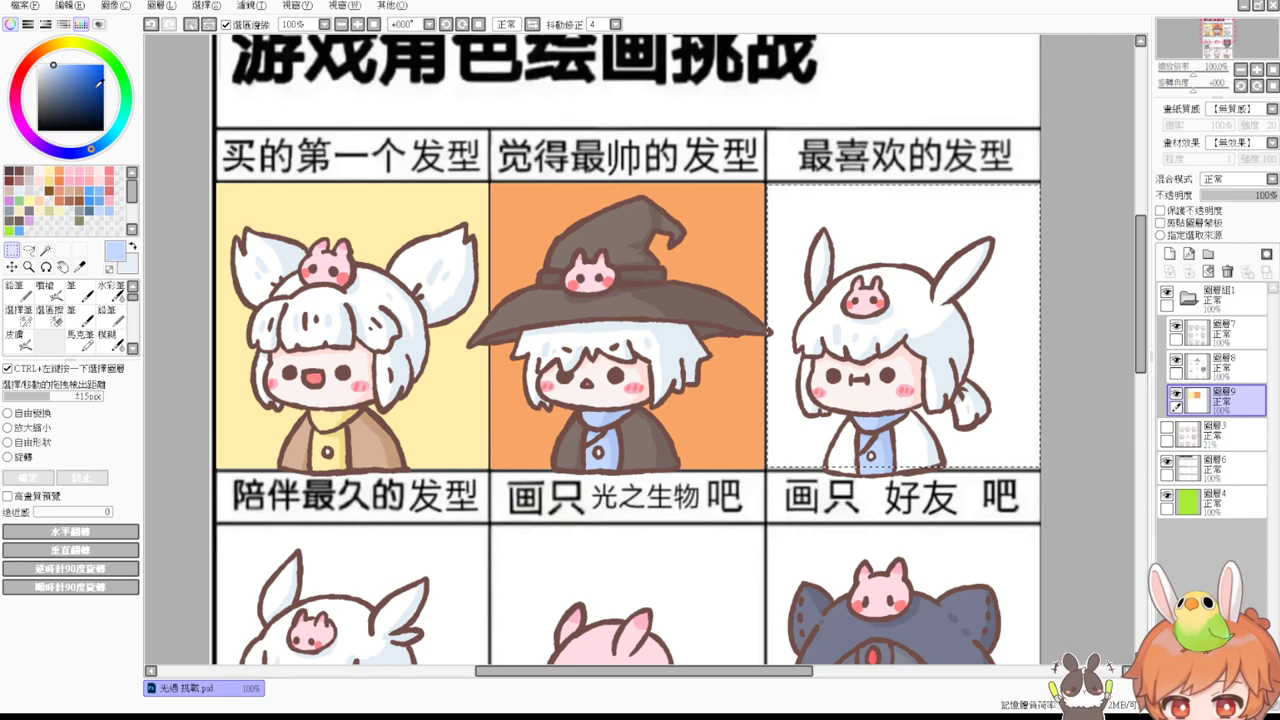
{"action": "left_click", "coordinate": [110, 143]}
{"action": "key", "text": "ctrl+f"}
{"action": "key", "text": "ctrl+d"}
Step: Fill the lower-left character's grid cell with the same light blue
{"action": "left_click_drag", "start_coordinate": [548, 476], "coordinate": [621, 300]}
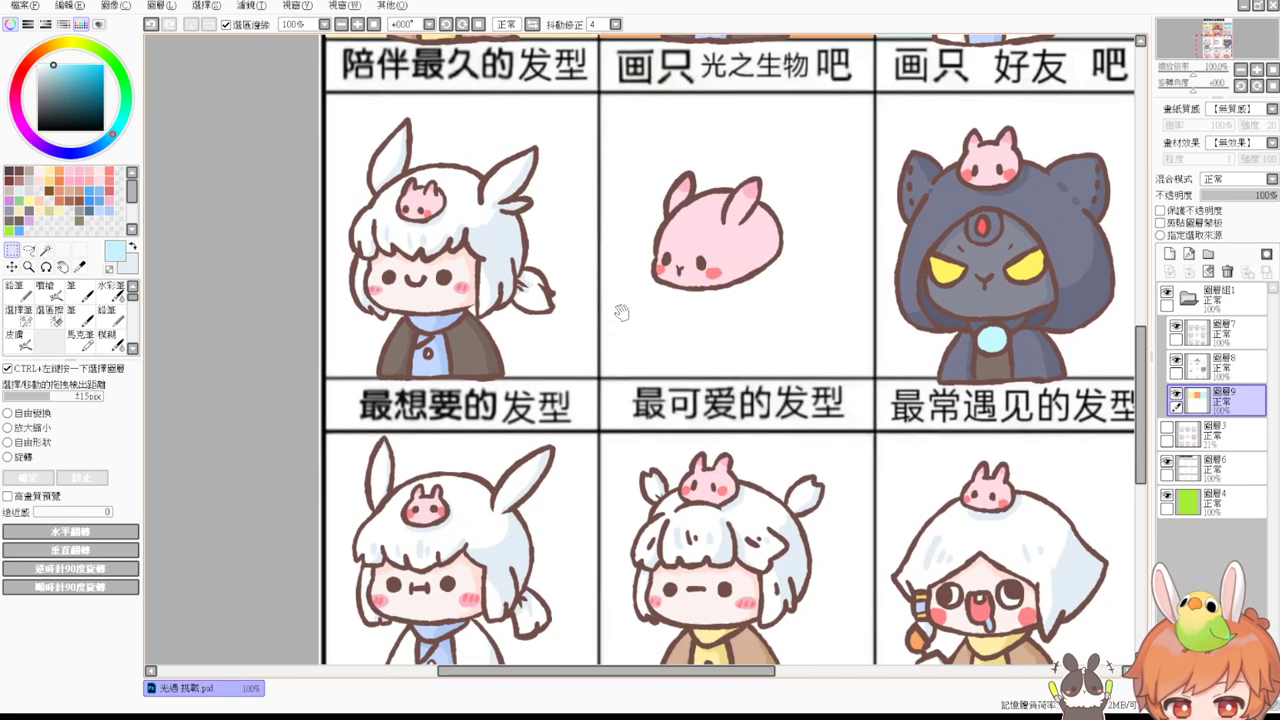
{"action": "left_click_drag", "start_coordinate": [357, 343], "coordinate": [628, 604]}
{"action": "key", "text": "ctrl+f"}
{"action": "key", "text": "ctrl+d"}
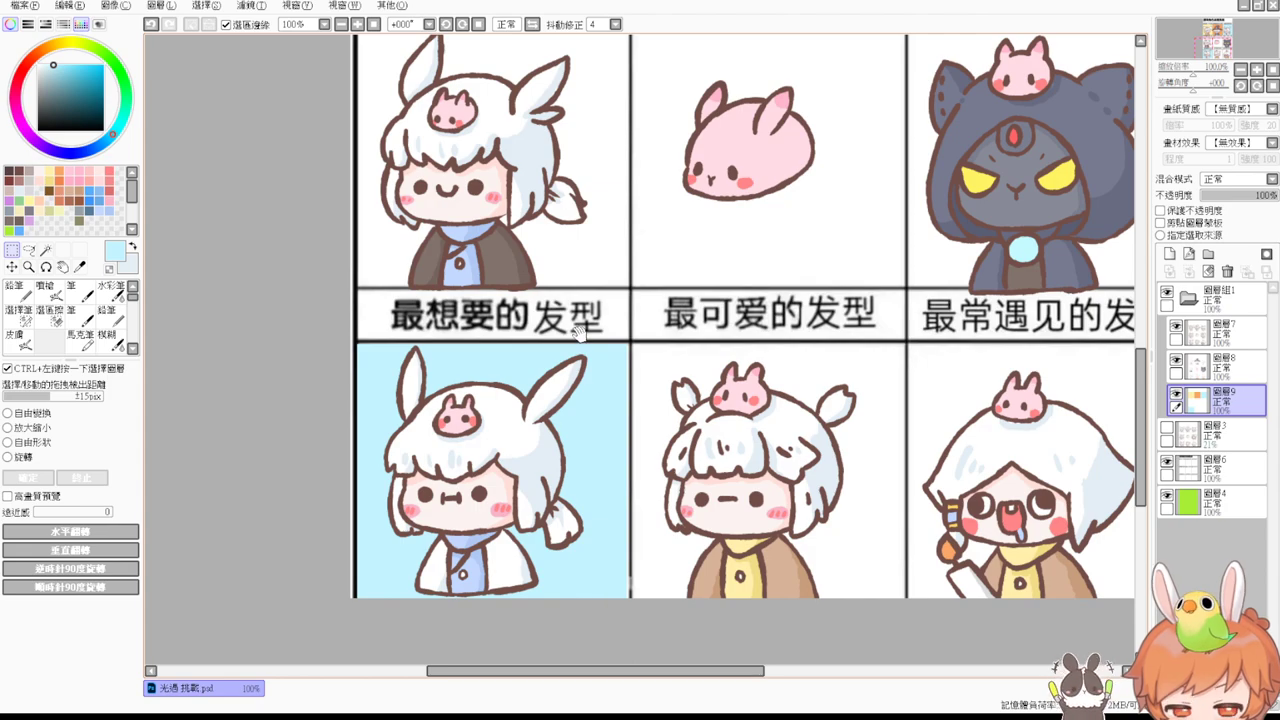
Step: Select the middle-left character's grid cell with a rectangle and fill it with pink
{"action": "scroll", "coordinate": [580, 340], "scroll_direction": "up", "scroll_amount": 4}
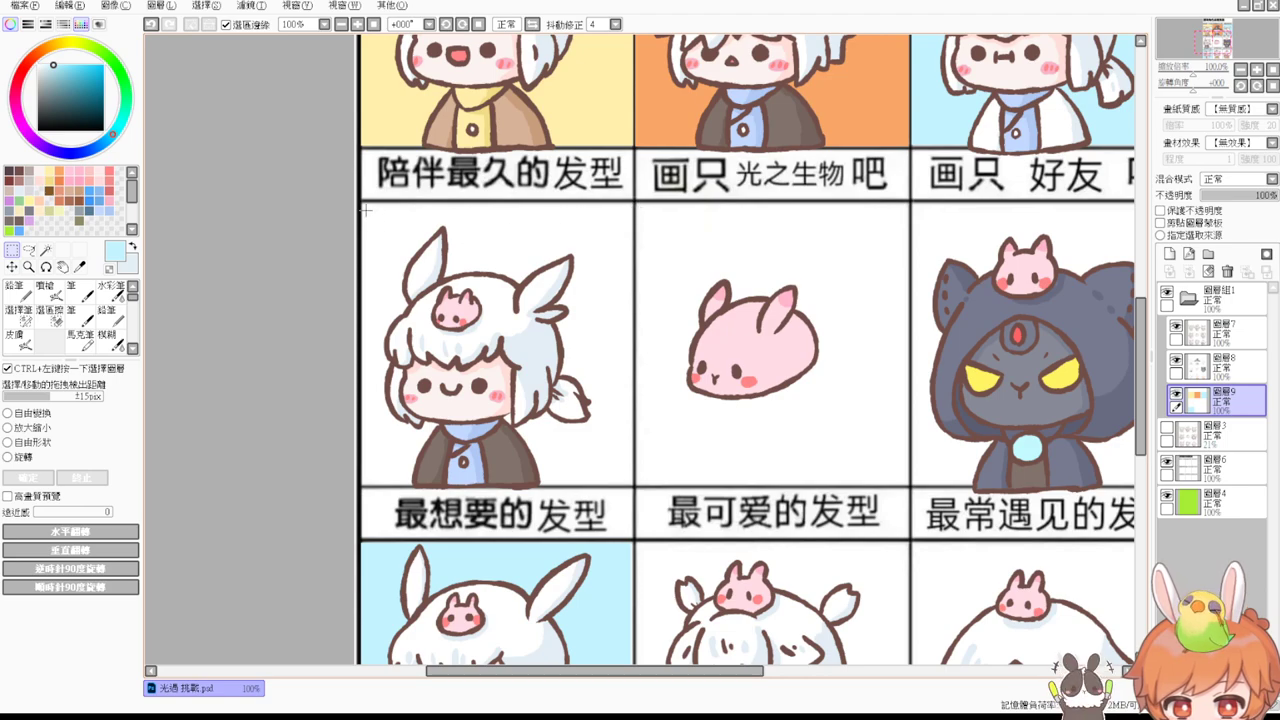
{"action": "left_click_drag", "start_coordinate": [362, 203], "coordinate": [632, 487]}
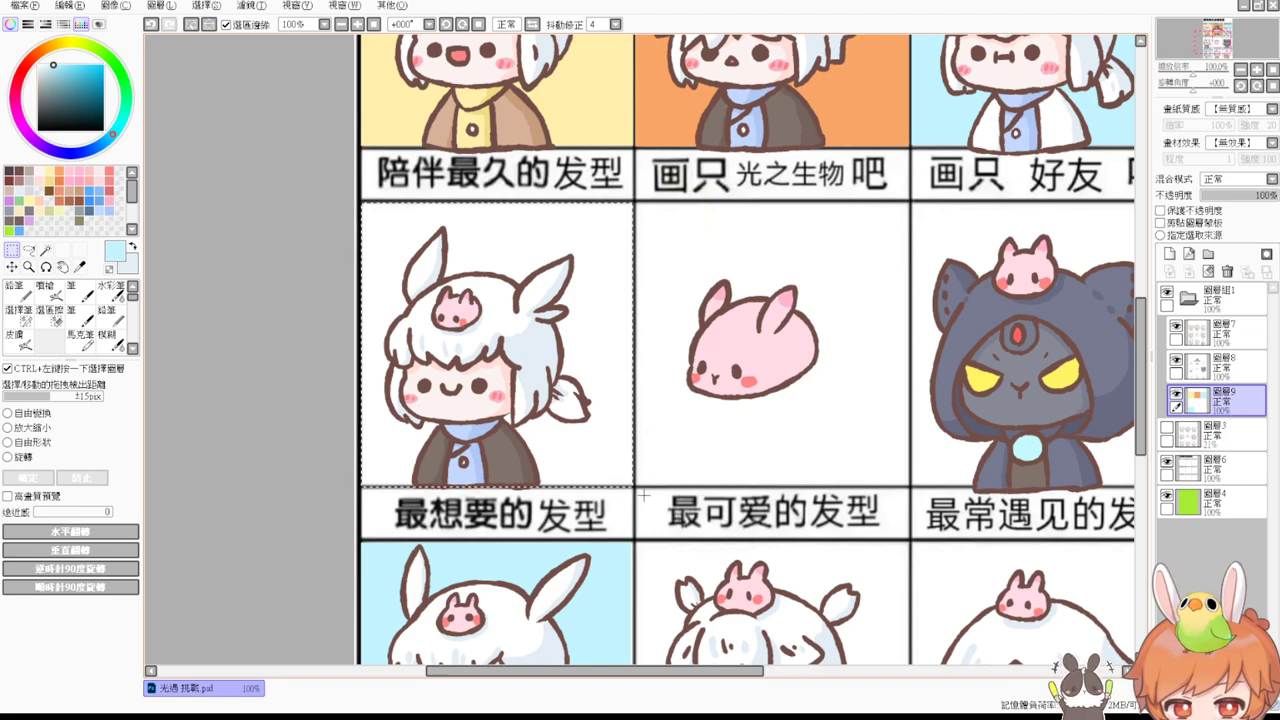
{"action": "left_click", "coordinate": [81, 169]}
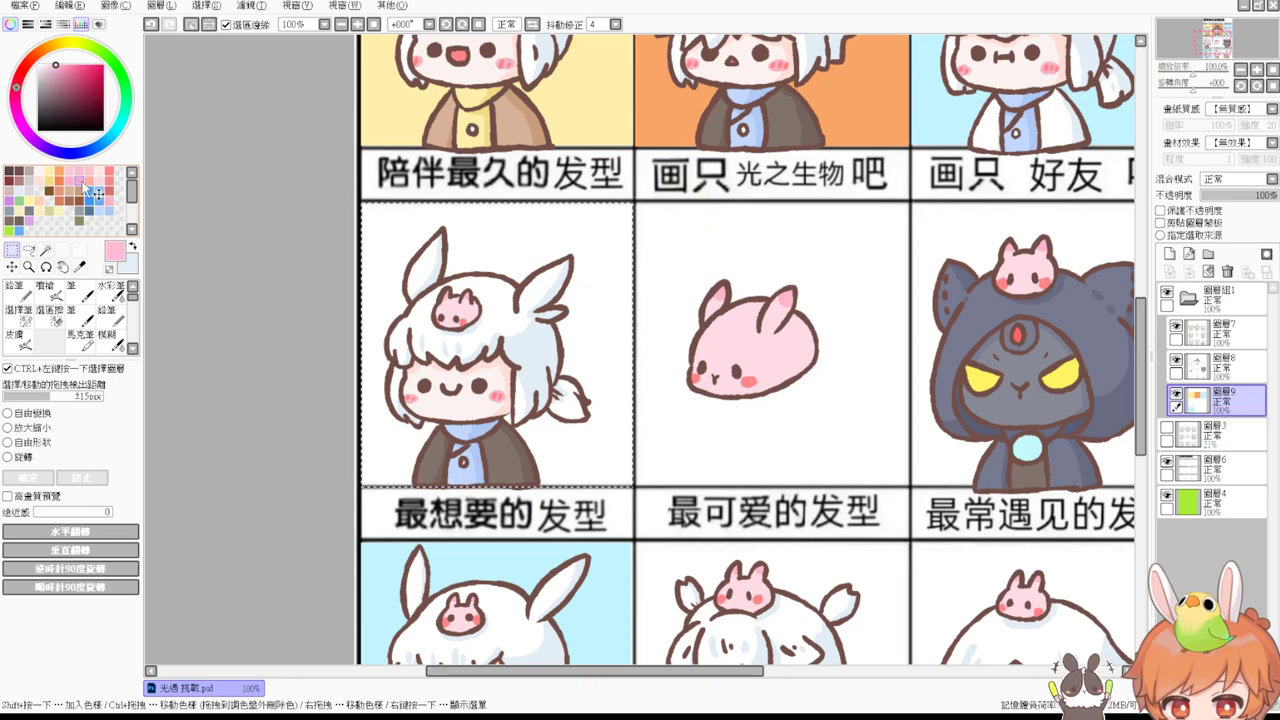
{"action": "key", "text": "ctrl+f"}
{"action": "key", "text": "ctrl+d"}
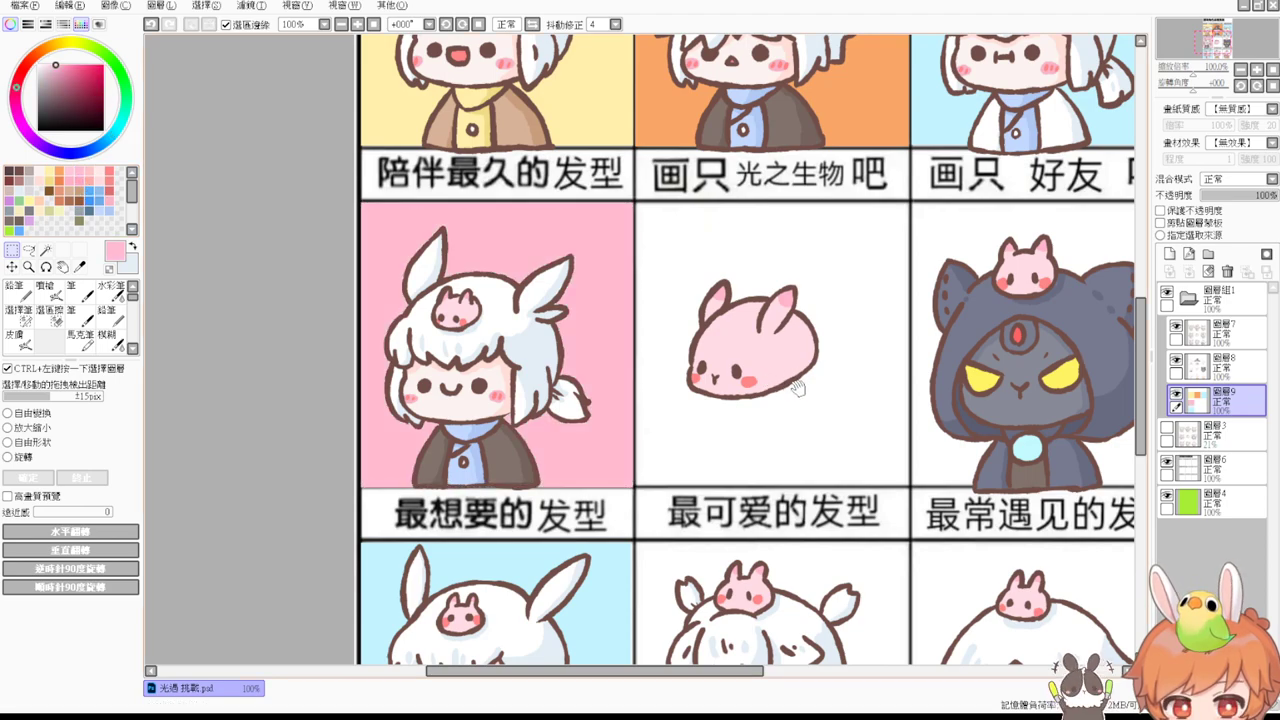
Step: Select the dark hooded cat's grid cell, try a bright red fill and keep a muted red one instead
{"action": "left_click_drag", "start_coordinate": [877, 390], "coordinate": [757, 363]}
{"action": "left_click_drag", "start_coordinate": [827, 338], "coordinate": [754, 333]}
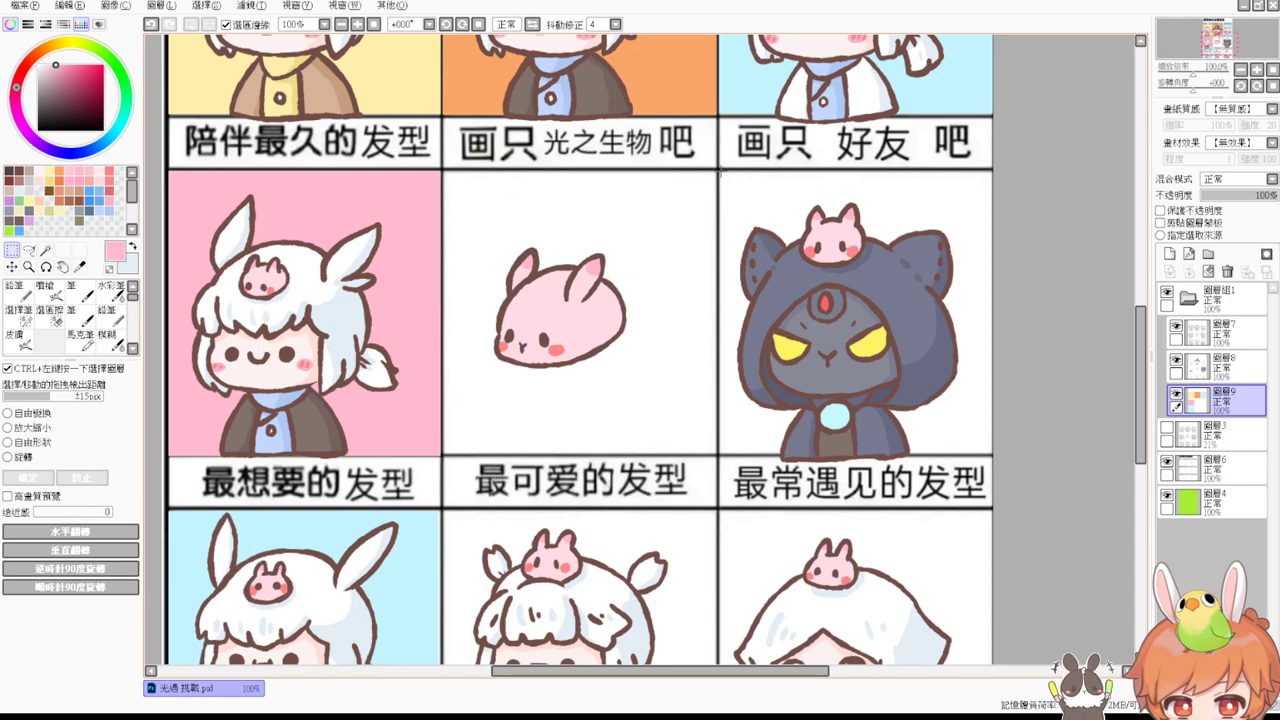
{"action": "left_click_drag", "start_coordinate": [719, 171], "coordinate": [973, 420]}
{"action": "key", "text": "ctrl+d"}
{"action": "left_click_drag", "start_coordinate": [720, 172], "coordinate": [1008, 455]}
{"action": "left_click", "coordinate": [110, 174]}
{"action": "key", "text": "ctrl+f"}
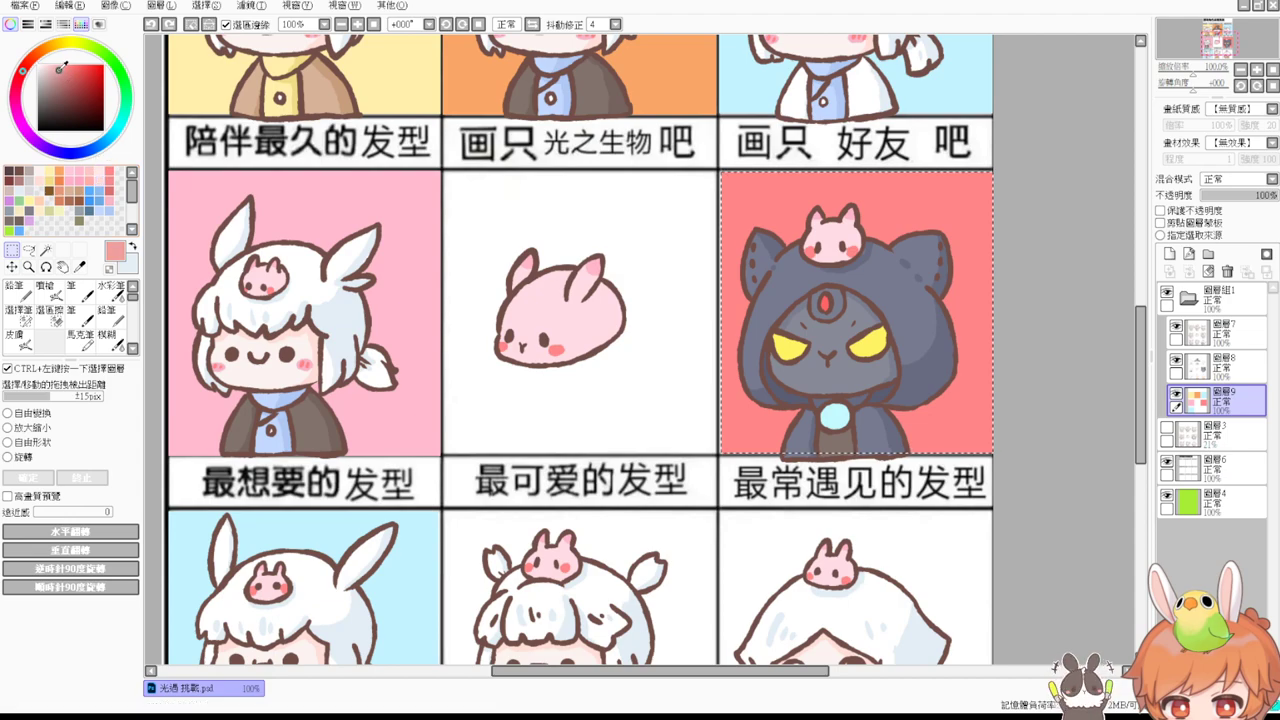
{"action": "key", "text": "ctrl+z"}
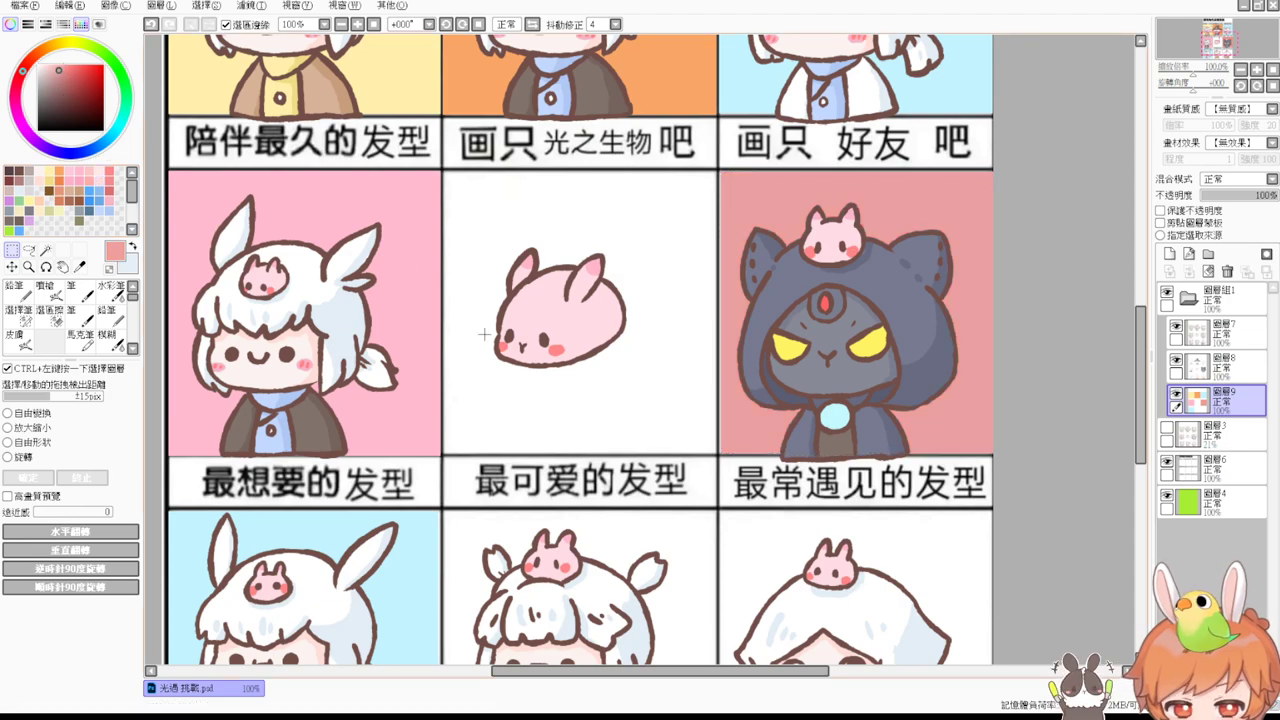
Step: Select the bottom-middle character's grid cell, try stronger pink shades and fill it with very pale pink
{"action": "scroll", "coordinate": [459, 311], "scroll_direction": "down", "scroll_amount": 5}
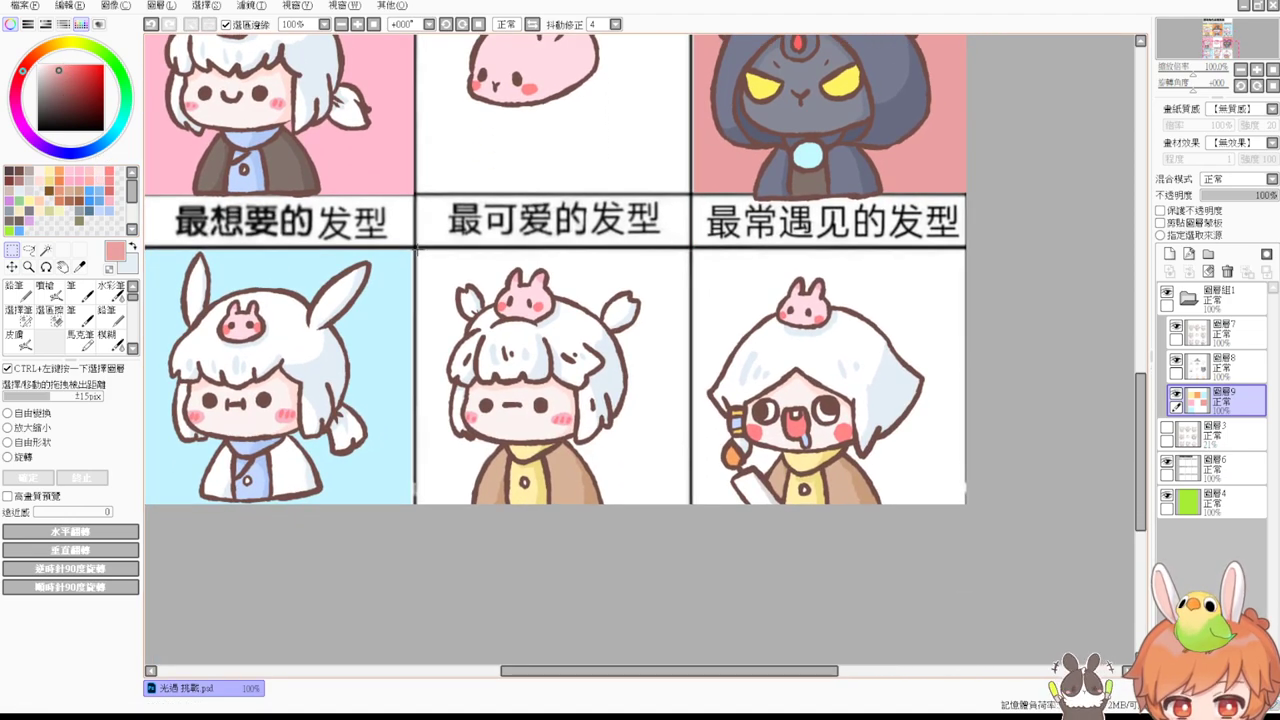
{"action": "left_click_drag", "start_coordinate": [416, 250], "coordinate": [687, 544]}
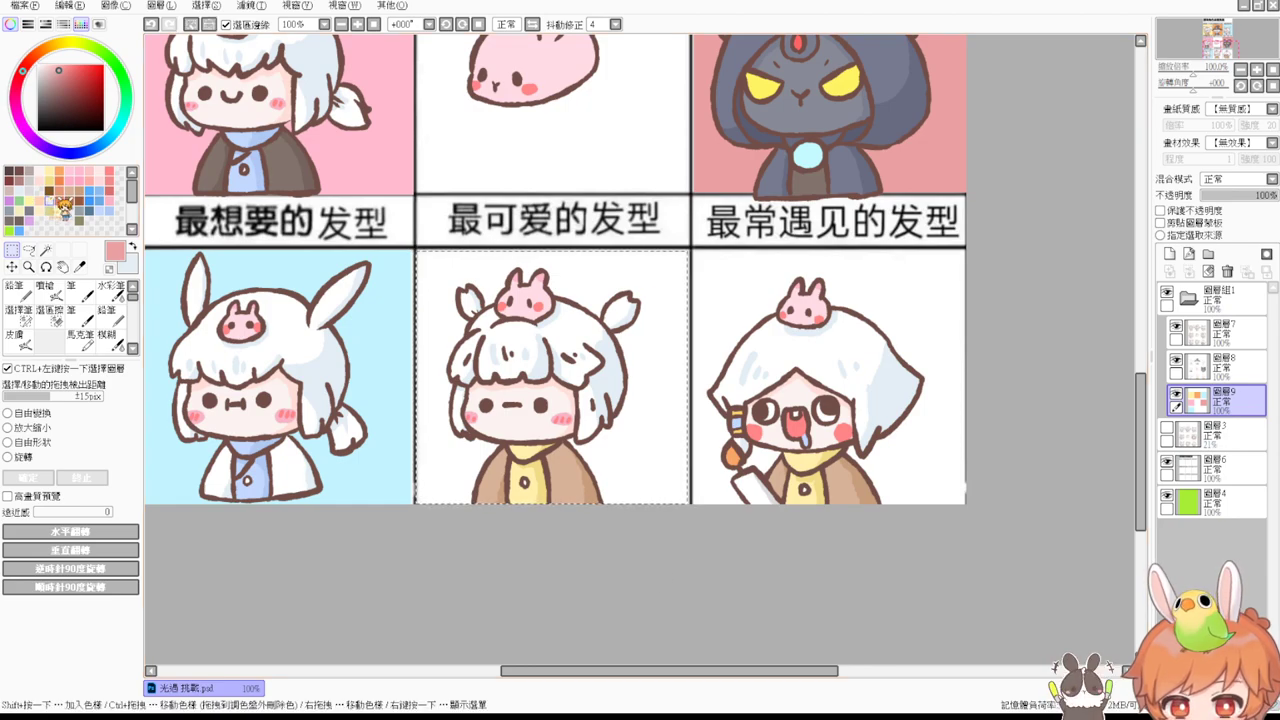
{"action": "left_click", "coordinate": [70, 170]}
{"action": "key", "text": "ctrl+f"}
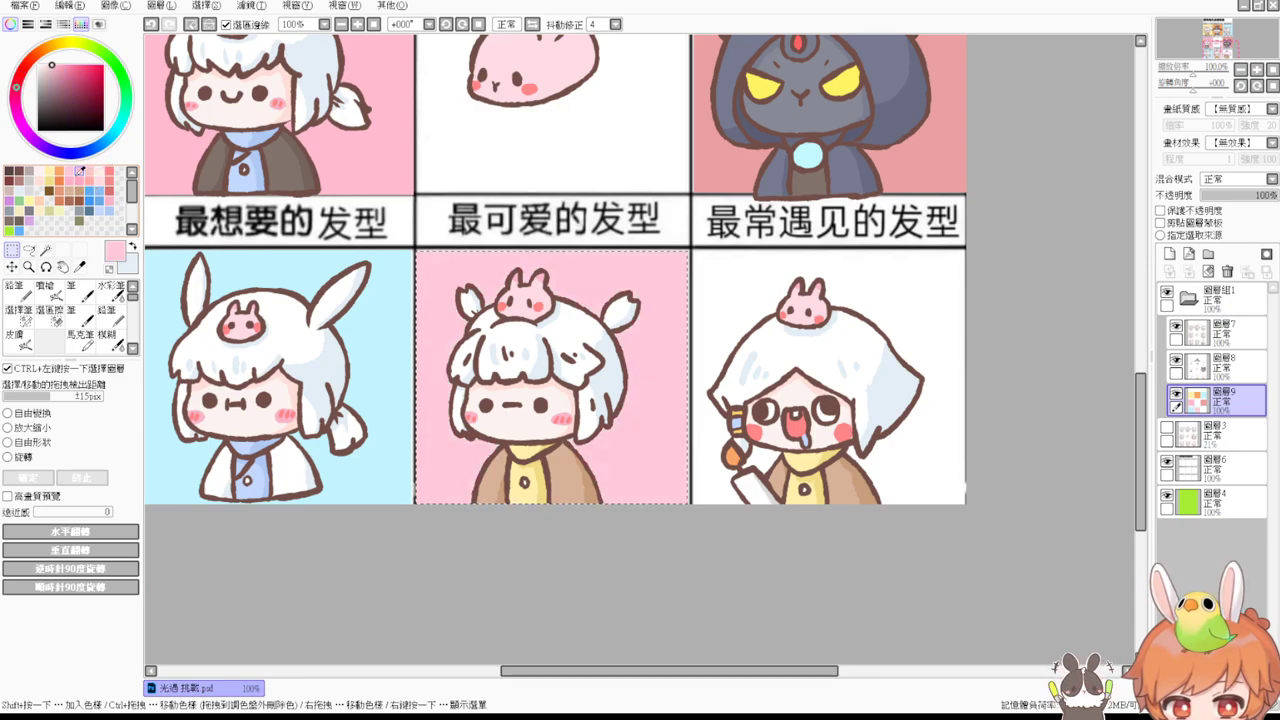
{"action": "left_click", "coordinate": [111, 184]}
{"action": "key", "text": "ctrl+f"}
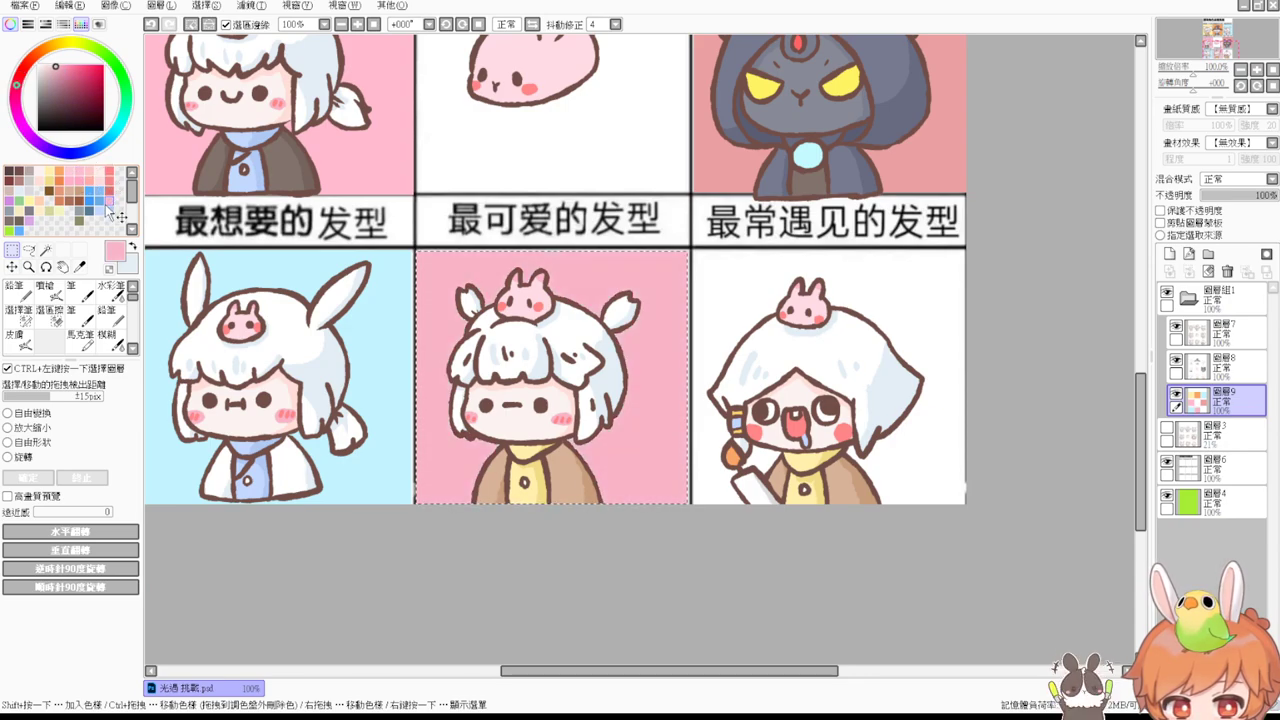
{"action": "left_click", "coordinate": [78, 167]}
{"action": "left_click", "coordinate": [101, 175]}
{"action": "key", "text": "ctrl+f"}
{"action": "key", "text": "ctrl+d"}
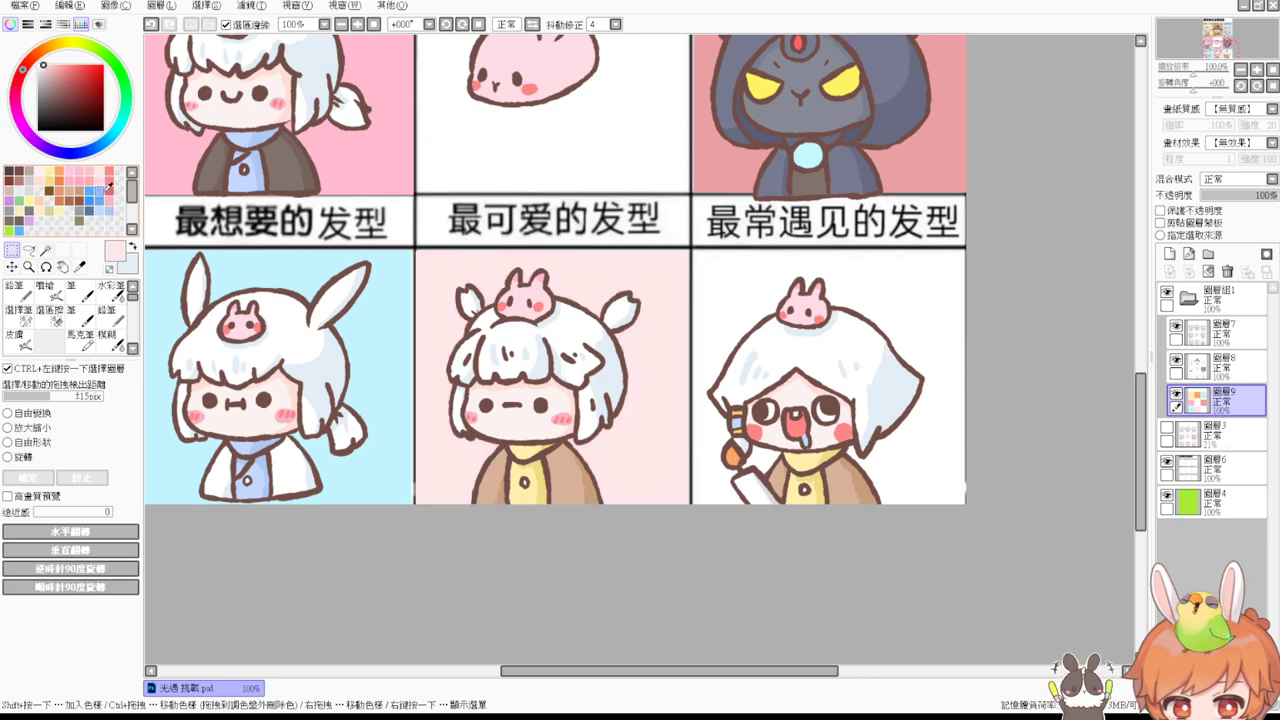
Step: Select the bottom-right character's grid cell with a rectangle and fill it with pale yellow
{"action": "left_click_drag", "start_coordinate": [693, 250], "coordinate": [960, 520]}
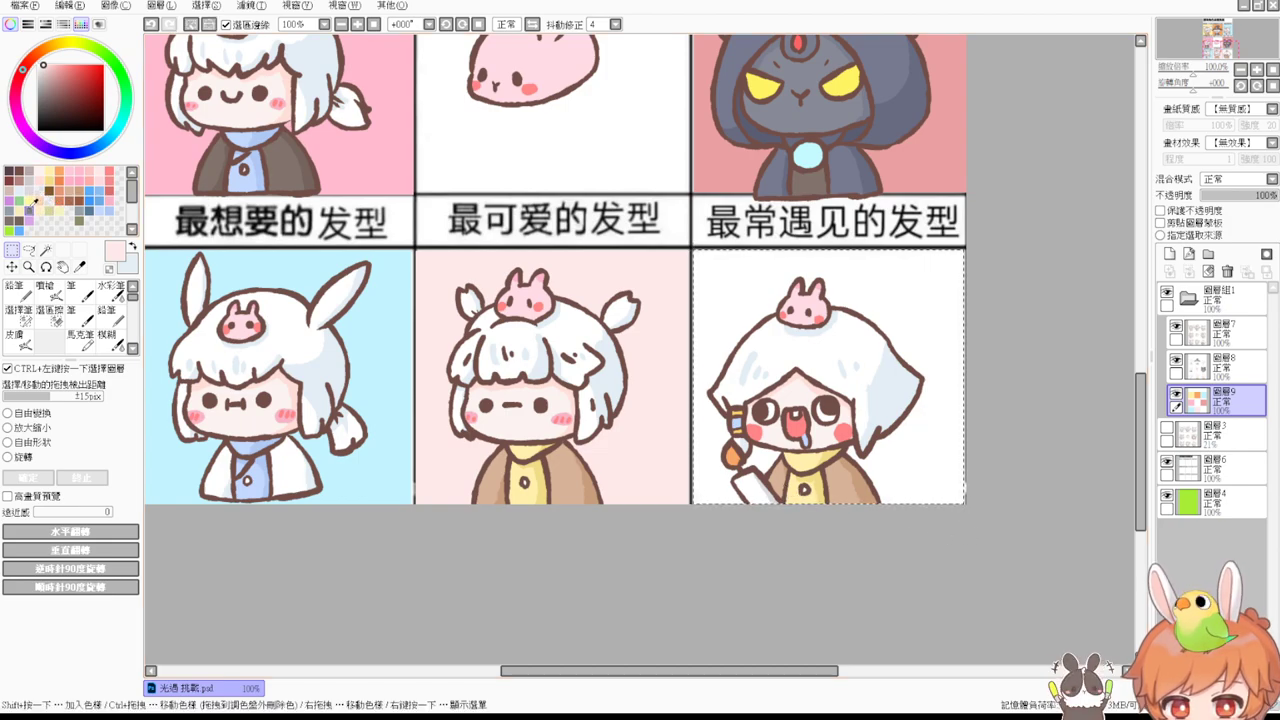
{"action": "left_click", "coordinate": [25, 209]}
{"action": "key", "text": "ctrl+f"}
{"action": "key", "text": "ctrl+d"}
Step: Paint a pink heart behind the rabbit creature in the centre cell with the size 34 brush, undoing stray strokes
{"action": "left_click_drag", "start_coordinate": [668, 158], "coordinate": [701, 447]}
{"action": "mouse_move", "coordinate": [680, 321]}
{"action": "left_mouse_down"}
{"action": "mouse_move", "coordinate": [711, 399]}
{"action": "mouse_move", "coordinate": [691, 316]}
{"action": "left_mouse_up"}
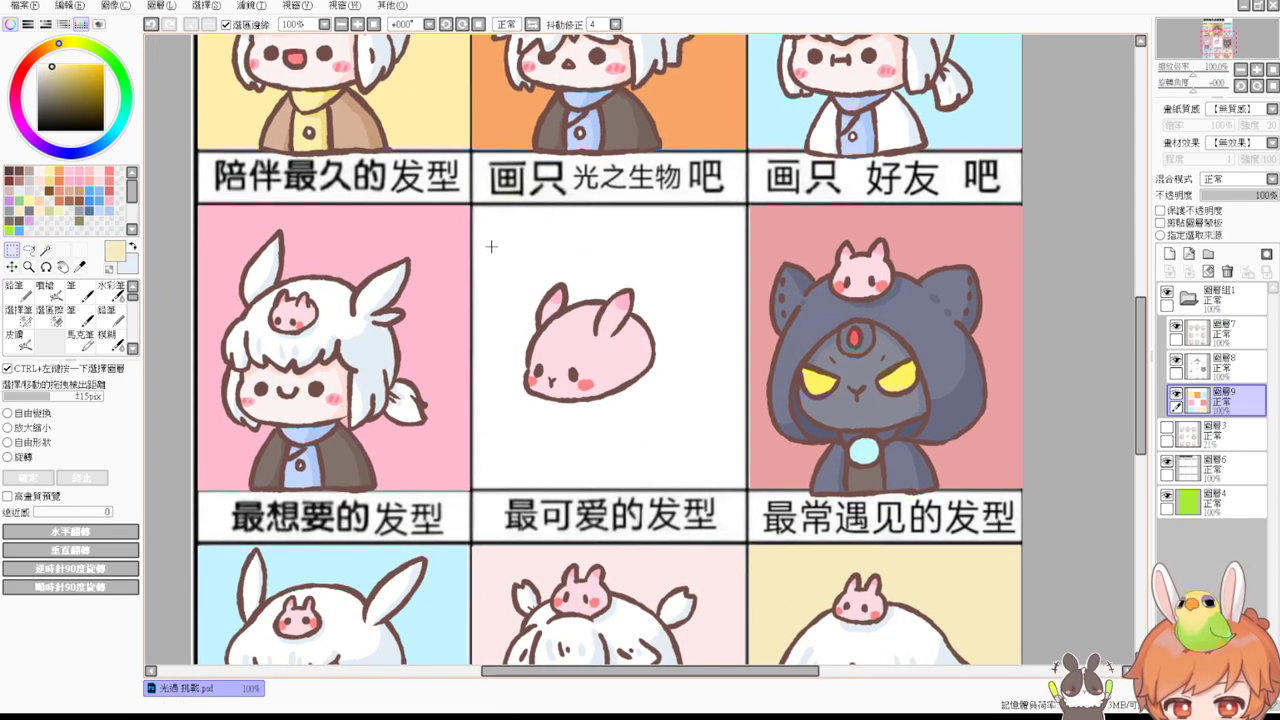
{"action": "left_click", "coordinate": [112, 204]}
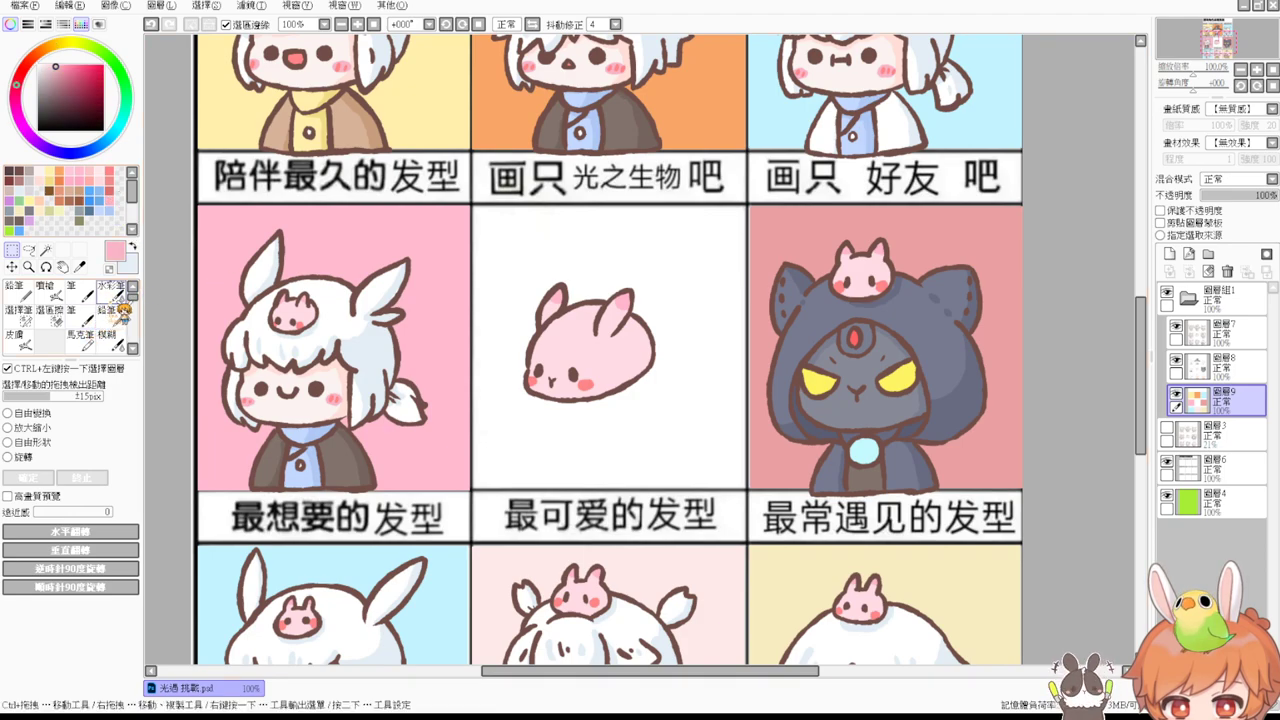
{"action": "left_click", "coordinate": [80, 316]}
{"action": "left_click_drag", "start_coordinate": [518, 335], "coordinate": [526, 339]}
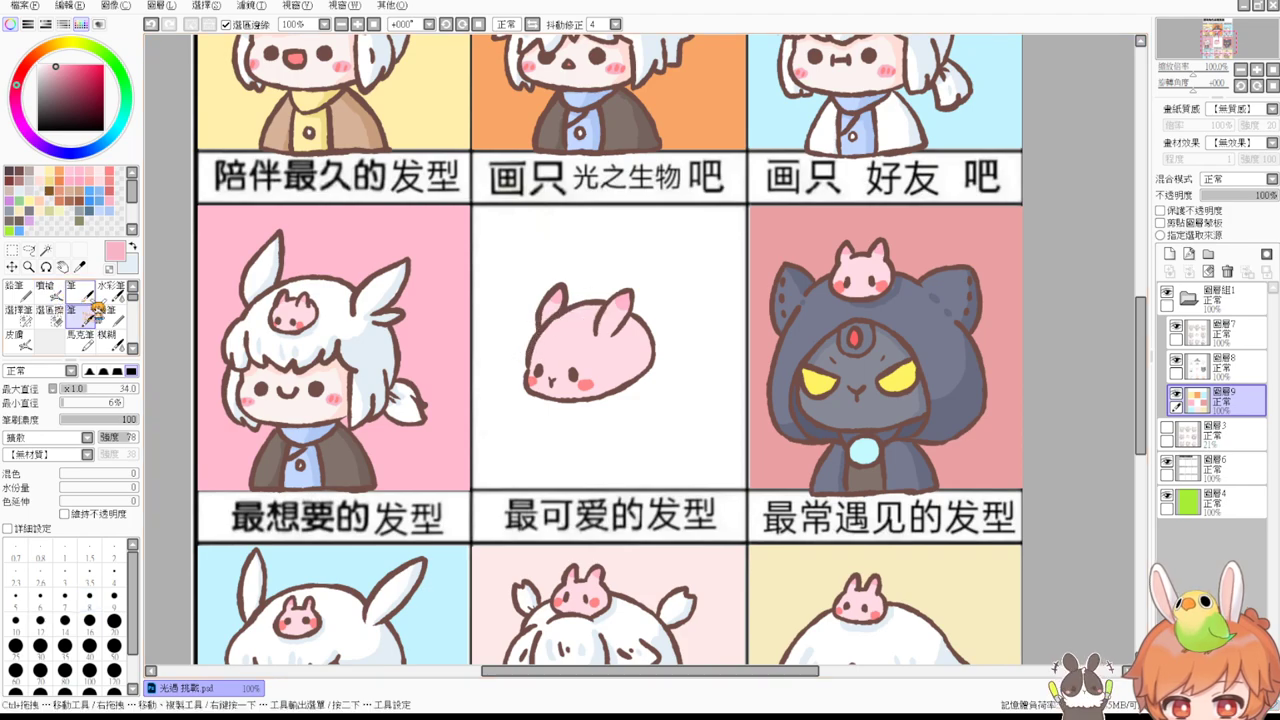
{"action": "mouse_move", "coordinate": [545, 268]}
{"action": "left_mouse_down"}
{"action": "mouse_move", "coordinate": [512, 315]}
{"action": "mouse_move", "coordinate": [527, 291]}
{"action": "mouse_move", "coordinate": [520, 352]}
{"action": "left_mouse_up"}
{"action": "key", "text": "ctrl+z"}
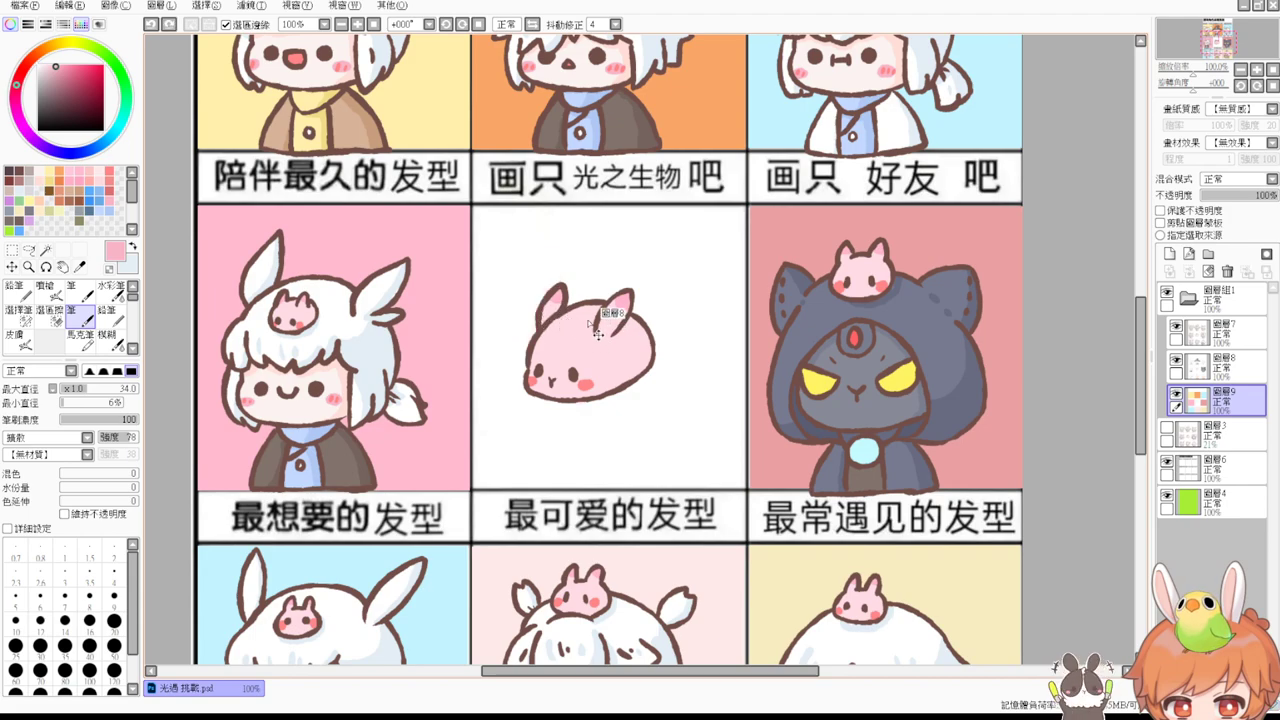
{"action": "mouse_move", "coordinate": [572, 290]}
{"action": "left_mouse_down"}
{"action": "mouse_move", "coordinate": [512, 322]}
{"action": "mouse_move", "coordinate": [606, 415]}
{"action": "mouse_move", "coordinate": [528, 355]}
{"action": "mouse_move", "coordinate": [546, 255]}
{"action": "mouse_move", "coordinate": [592, 286]}
{"action": "mouse_move", "coordinate": [684, 271]}
{"action": "mouse_move", "coordinate": [601, 407]}
{"action": "mouse_move", "coordinate": [646, 297]}
{"action": "mouse_move", "coordinate": [608, 310]}
{"action": "mouse_move", "coordinate": [645, 312]}
{"action": "left_mouse_up"}
{"action": "key", "text": "ctrl+z"}
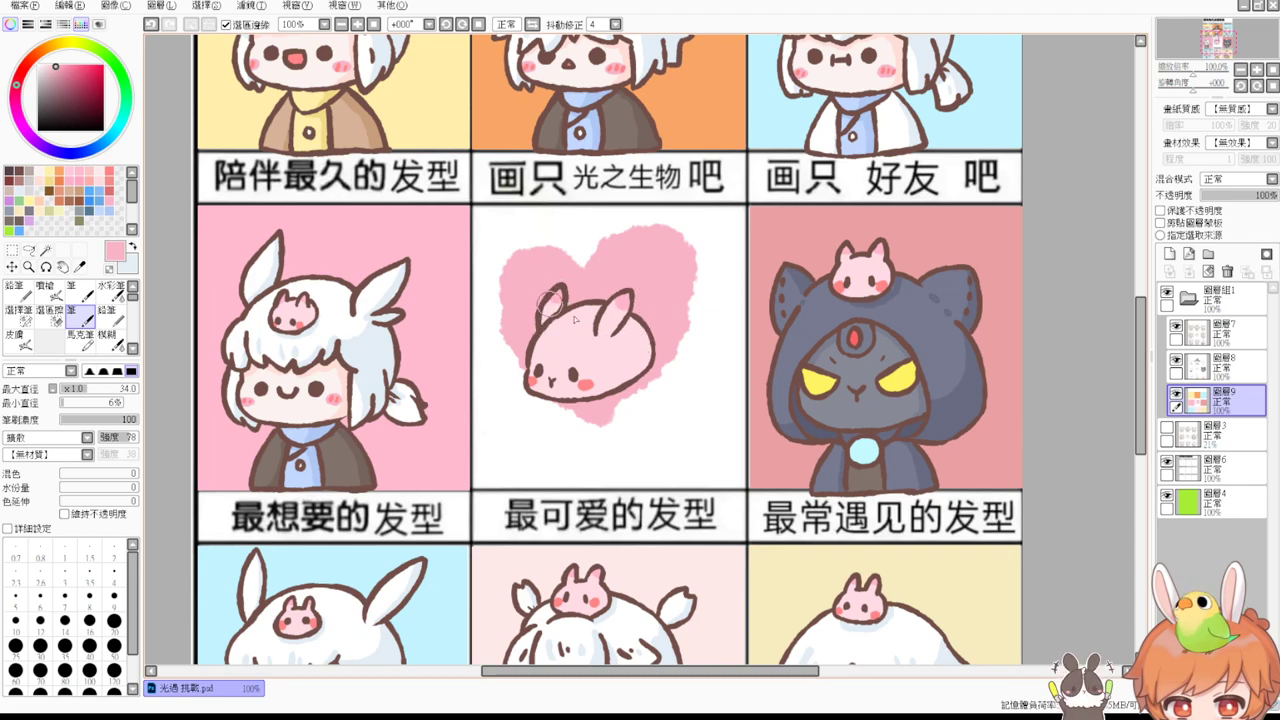
Step: Widen and round out both sides of the pink heart behind the rabbit creature
{"action": "left_click_drag", "start_coordinate": [672, 352], "coordinate": [620, 402]}
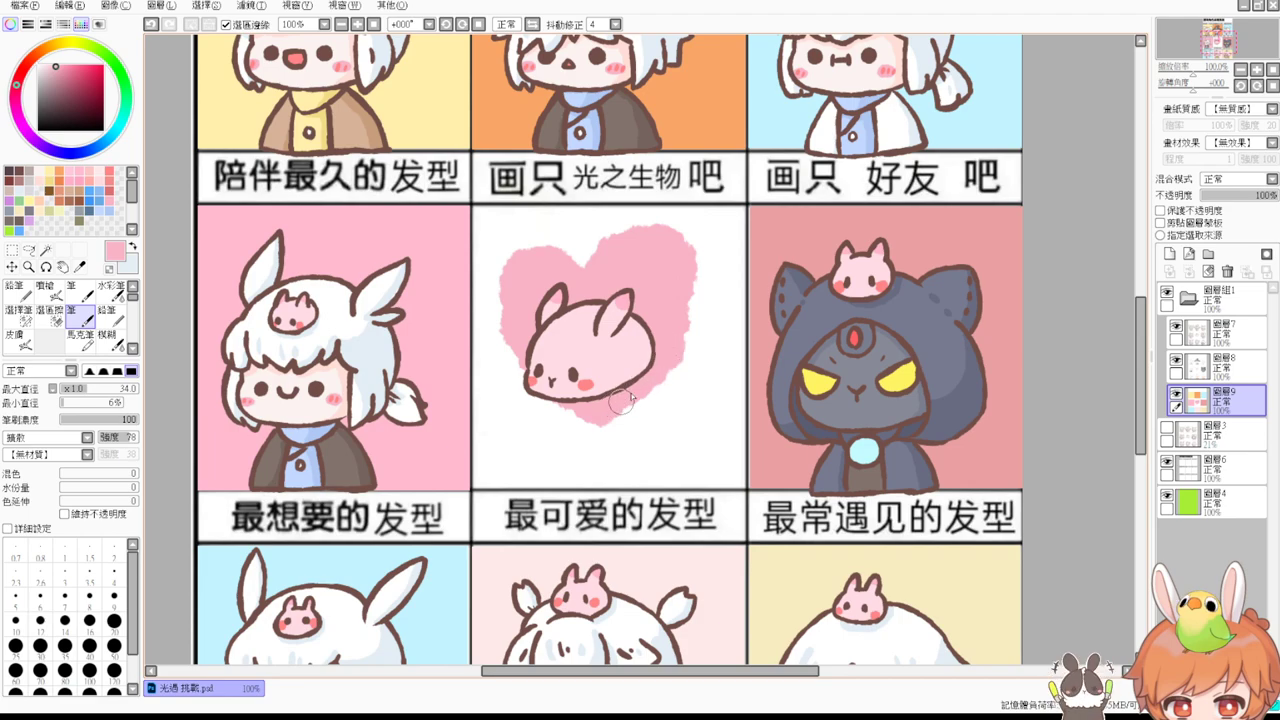
{"action": "left_click_drag", "start_coordinate": [676, 260], "coordinate": [663, 354]}
{"action": "mouse_move", "coordinate": [692, 281]}
{"action": "left_mouse_down"}
{"action": "mouse_move", "coordinate": [655, 304]}
{"action": "mouse_move", "coordinate": [688, 338]}
{"action": "left_mouse_up"}
{"action": "left_click_drag", "start_coordinate": [507, 300], "coordinate": [530, 376]}
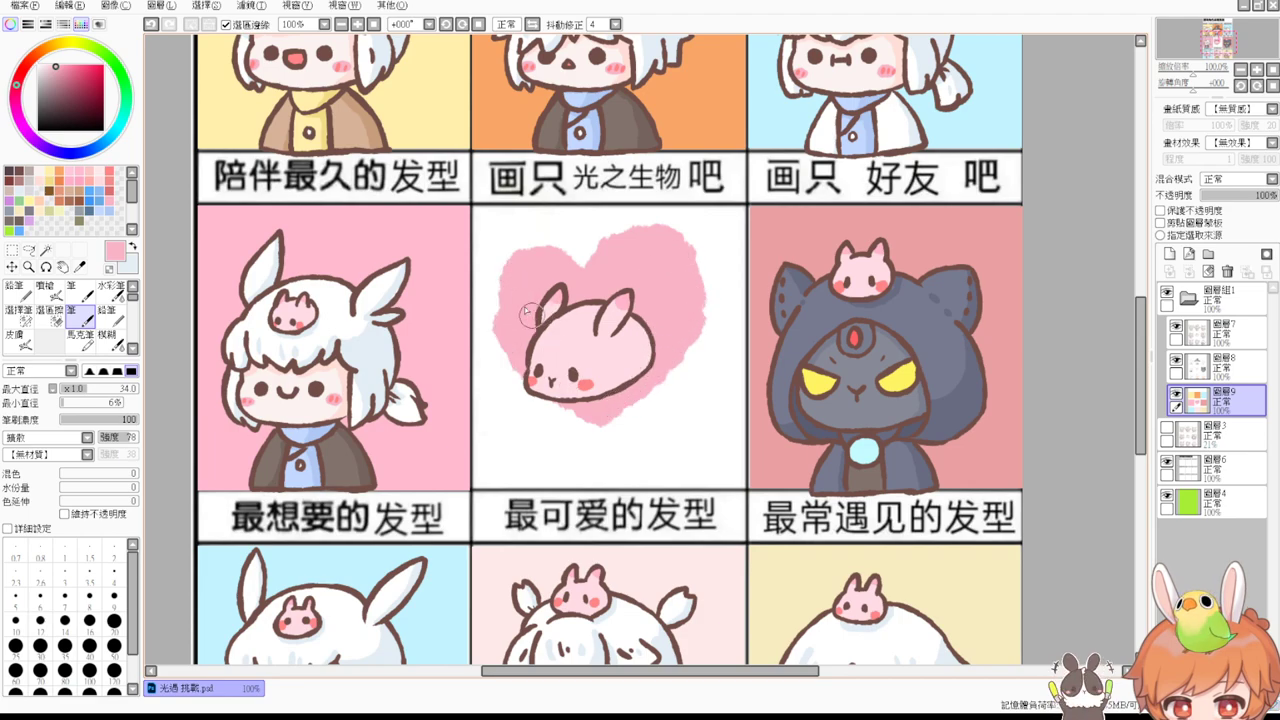
{"action": "mouse_move", "coordinate": [508, 322]}
{"action": "left_mouse_down"}
{"action": "mouse_move", "coordinate": [509, 272]}
{"action": "mouse_move", "coordinate": [497, 298]}
{"action": "left_mouse_up"}
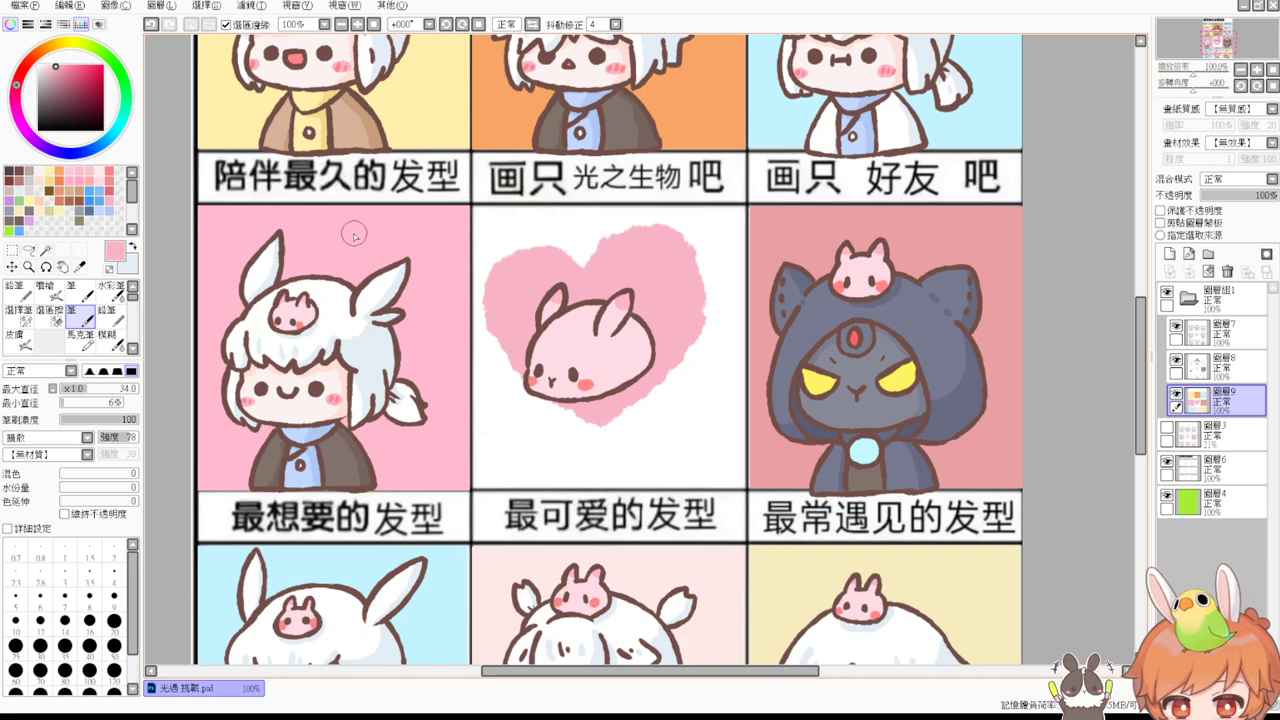
Step: Set the colour to white, add a new layer above the colour layer 圖層8 and switch to the Pencil
{"action": "left_click", "coordinate": [37, 65]}
{"action": "left_click", "coordinate": [1220, 365]}
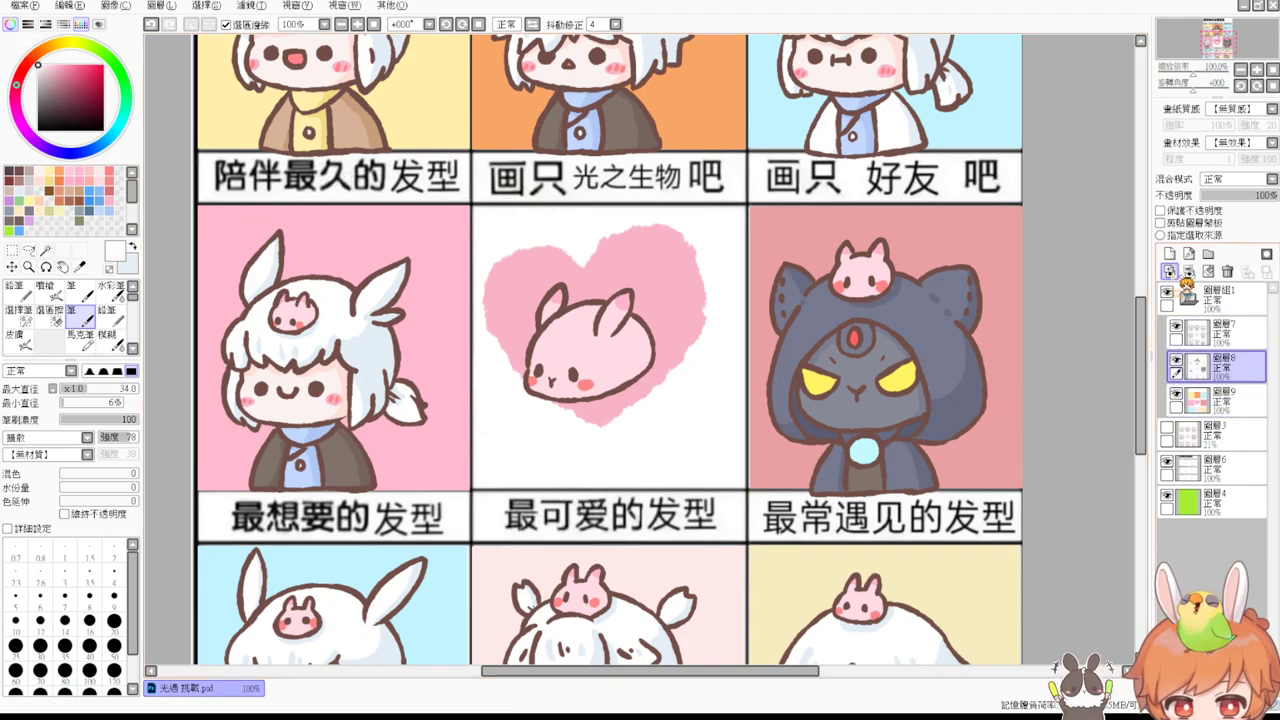
{"action": "left_click", "coordinate": [1169, 256]}
{"action": "left_click_drag", "start_coordinate": [824, 533], "coordinate": [876, 333]}
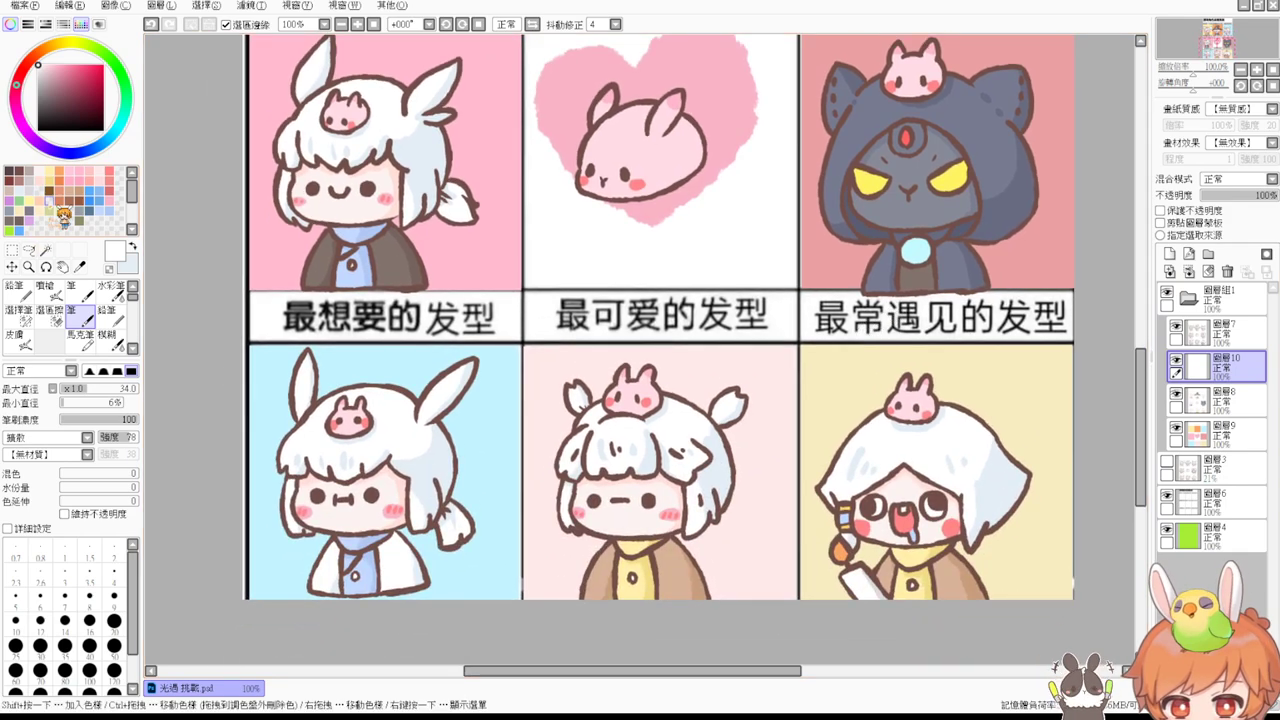
{"action": "left_click", "coordinate": [110, 317]}
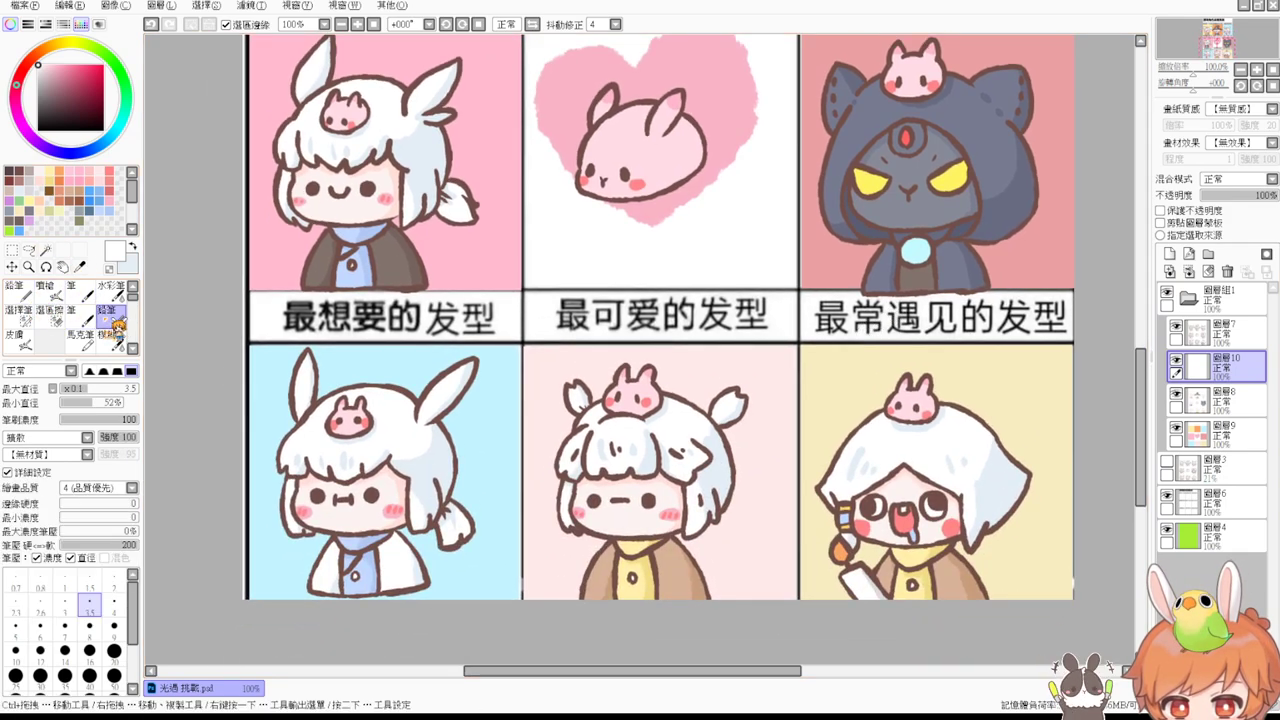
{"action": "key", "text": "ctrl+plus"}
Step: Try short white accent strokes on the blue background beside the lower-left character's head, undoing each attempt
{"action": "mouse_move", "coordinate": [347, 393]}
{"action": "left_mouse_down"}
{"action": "mouse_move", "coordinate": [356, 399]}
{"action": "mouse_move", "coordinate": [366, 310]}
{"action": "mouse_move", "coordinate": [431, 338]}
{"action": "left_mouse_up"}
{"action": "key", "text": "ctrl+z"}
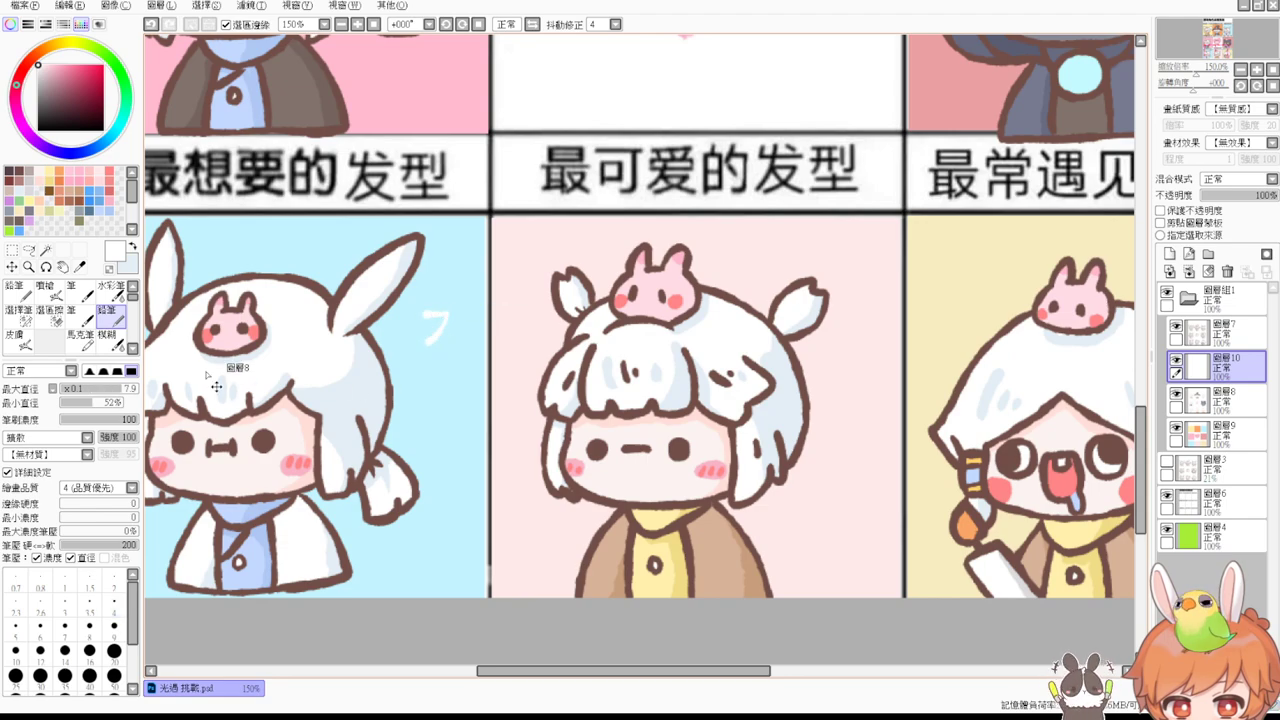
{"action": "key", "text": "ctrl+z"}
{"action": "left_click", "coordinate": [108, 312]}
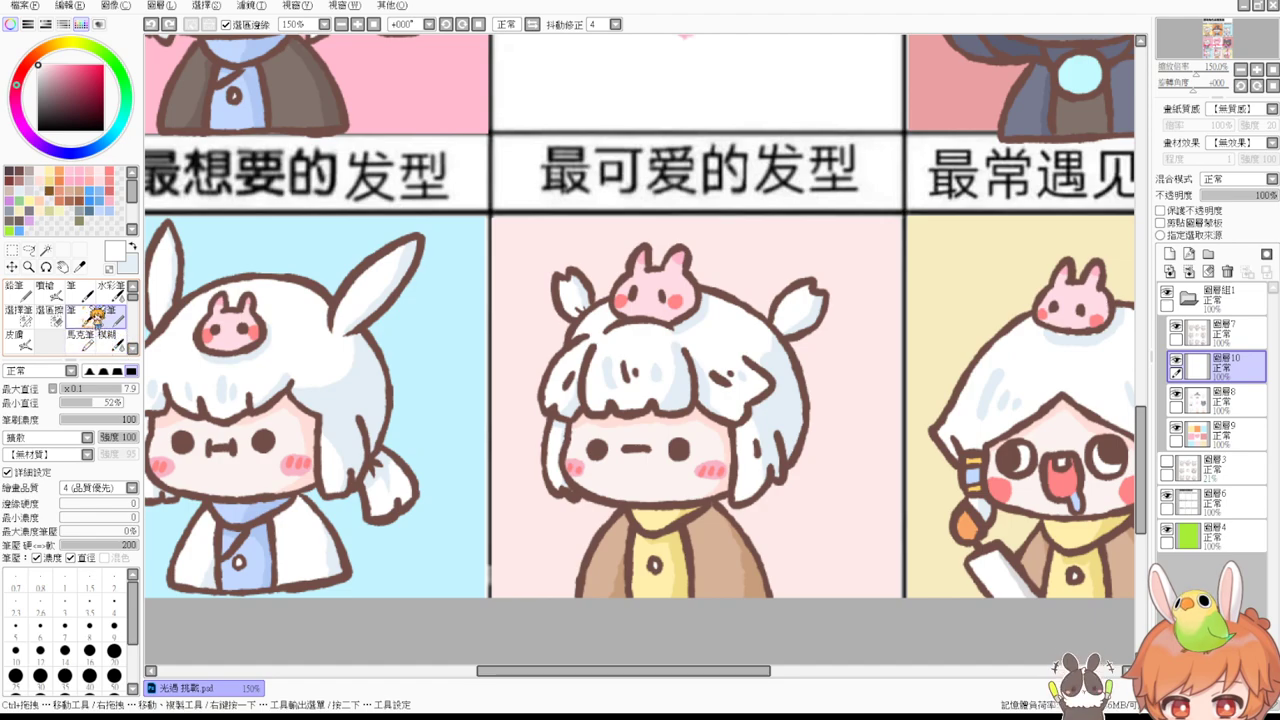
{"action": "left_click_drag", "start_coordinate": [433, 316], "coordinate": [446, 350]}
{"action": "key", "text": "ctrl+z"}
{"action": "key", "text": "ctrl+z"}
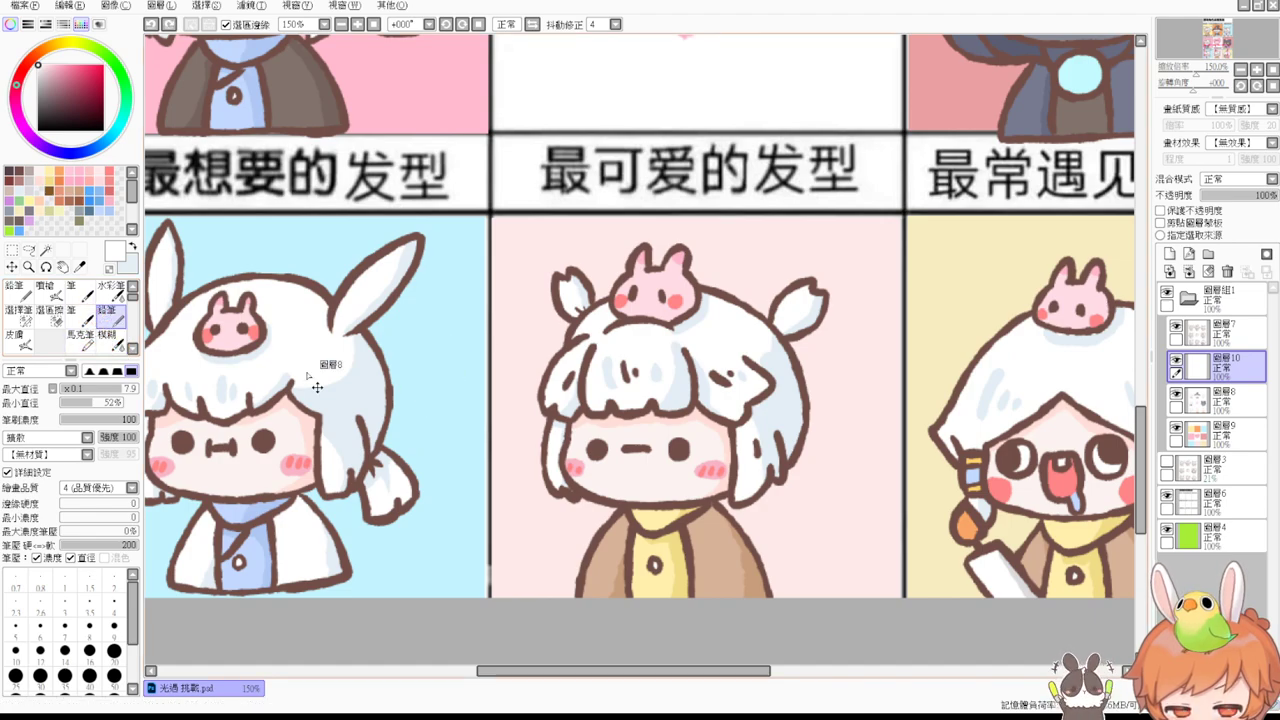
{"action": "left_click", "coordinate": [82, 338]}
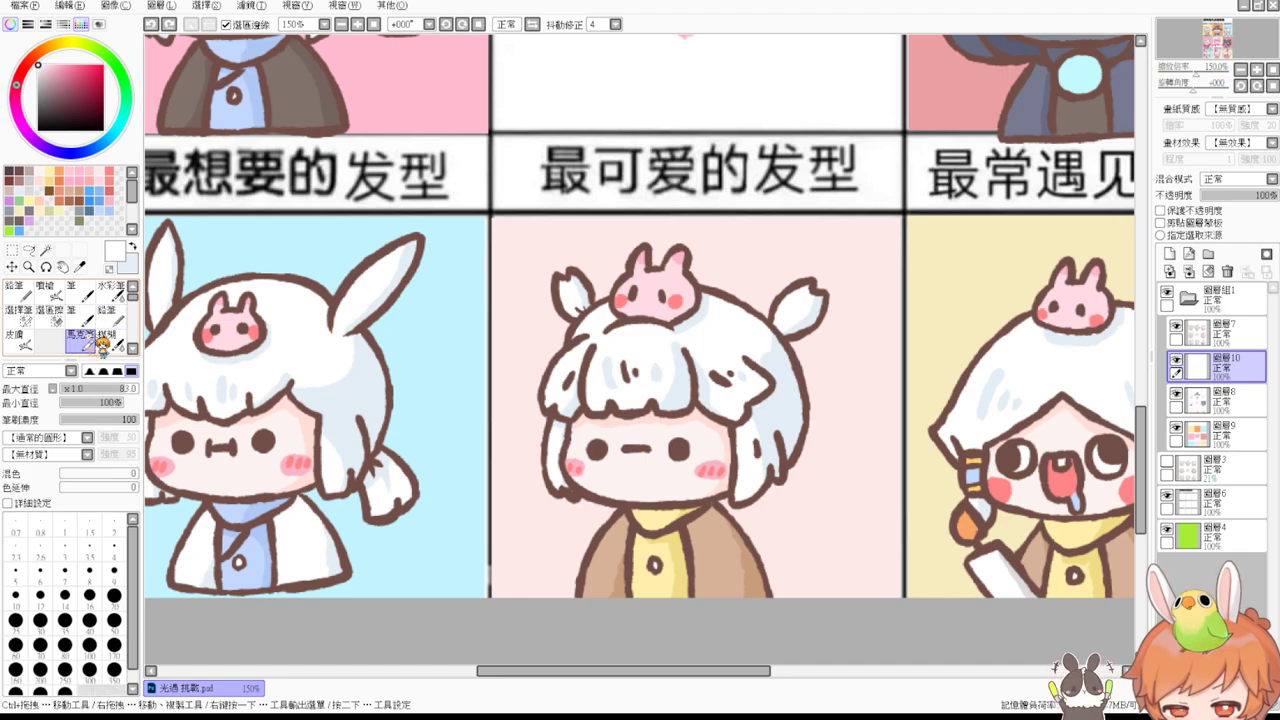
{"action": "mouse_move", "coordinate": [424, 351]}
{"action": "left_mouse_down"}
{"action": "mouse_move", "coordinate": [446, 325]}
{"action": "mouse_move", "coordinate": [436, 370]}
{"action": "left_mouse_up"}
{"action": "key", "text": "ctrl+z"}
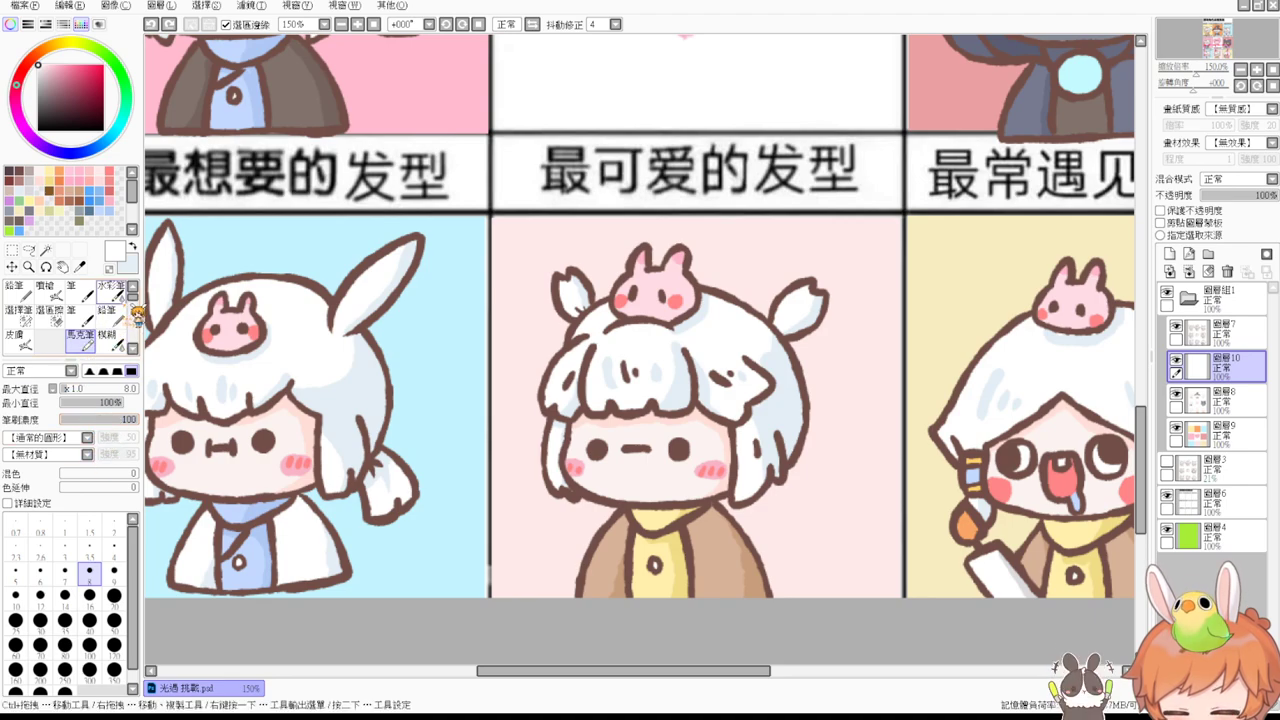
Step: Write 又是我! vertically in white with the size 6 brush (筆) on the blue background beside the lower-left character
{"action": "left_click", "coordinate": [86, 293]}
{"action": "mouse_move", "coordinate": [408, 357]}
{"action": "left_mouse_down"}
{"action": "mouse_move", "coordinate": [429, 372]}
{"action": "mouse_move", "coordinate": [421, 393]}
{"action": "mouse_move", "coordinate": [427, 347]}
{"action": "mouse_move", "coordinate": [442, 339]}
{"action": "mouse_move", "coordinate": [420, 364]}
{"action": "mouse_move", "coordinate": [428, 402]}
{"action": "left_mouse_up"}
{"action": "key", "text": "ctrl+z"}
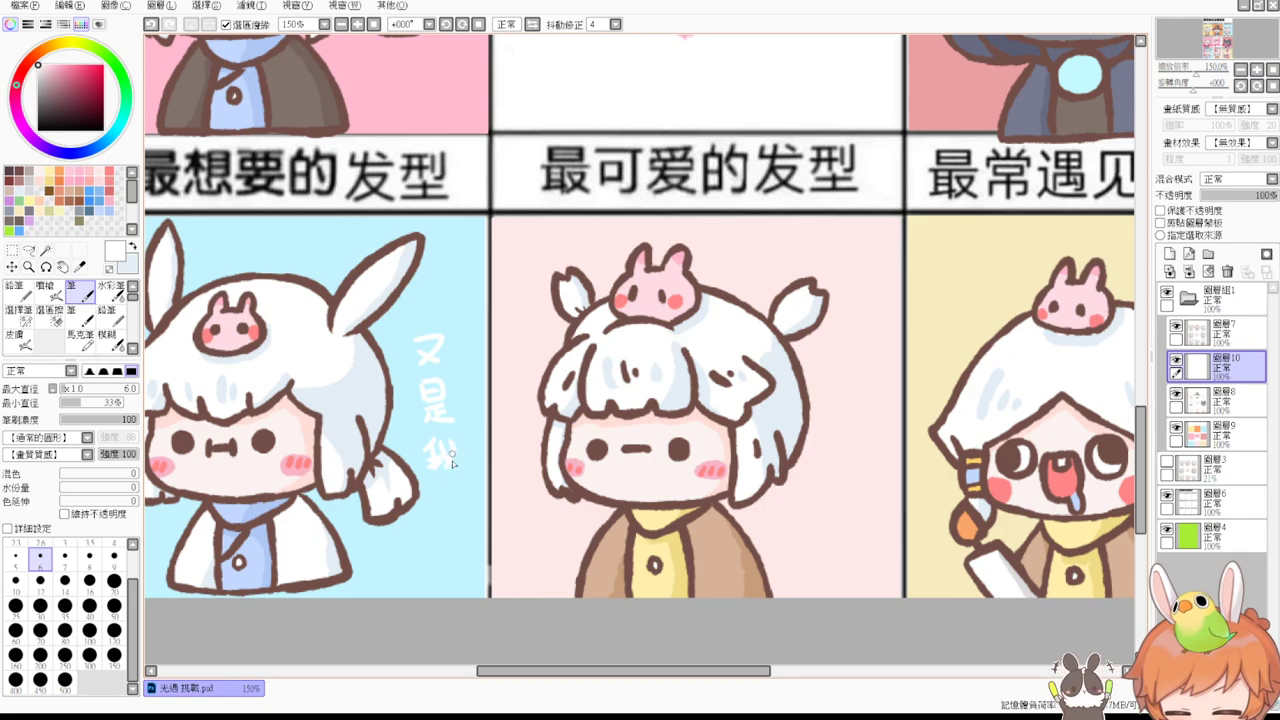
Step: Draw small white outlined shapes and accent strokes around the pink-cell character, and an exclamation mark beside the lower-left character's ear
{"action": "left_click_drag", "start_coordinate": [721, 485], "coordinate": [654, 487]}
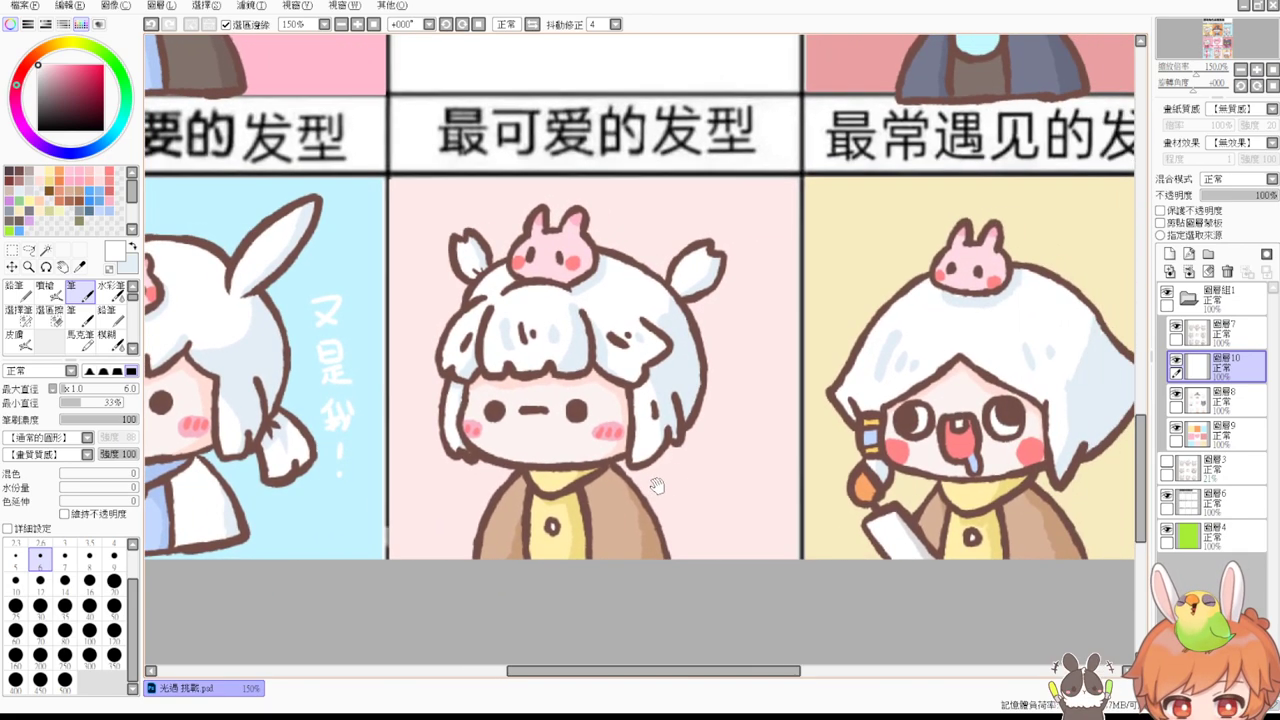
{"action": "left_click_drag", "start_coordinate": [600, 300], "coordinate": [722, 530]}
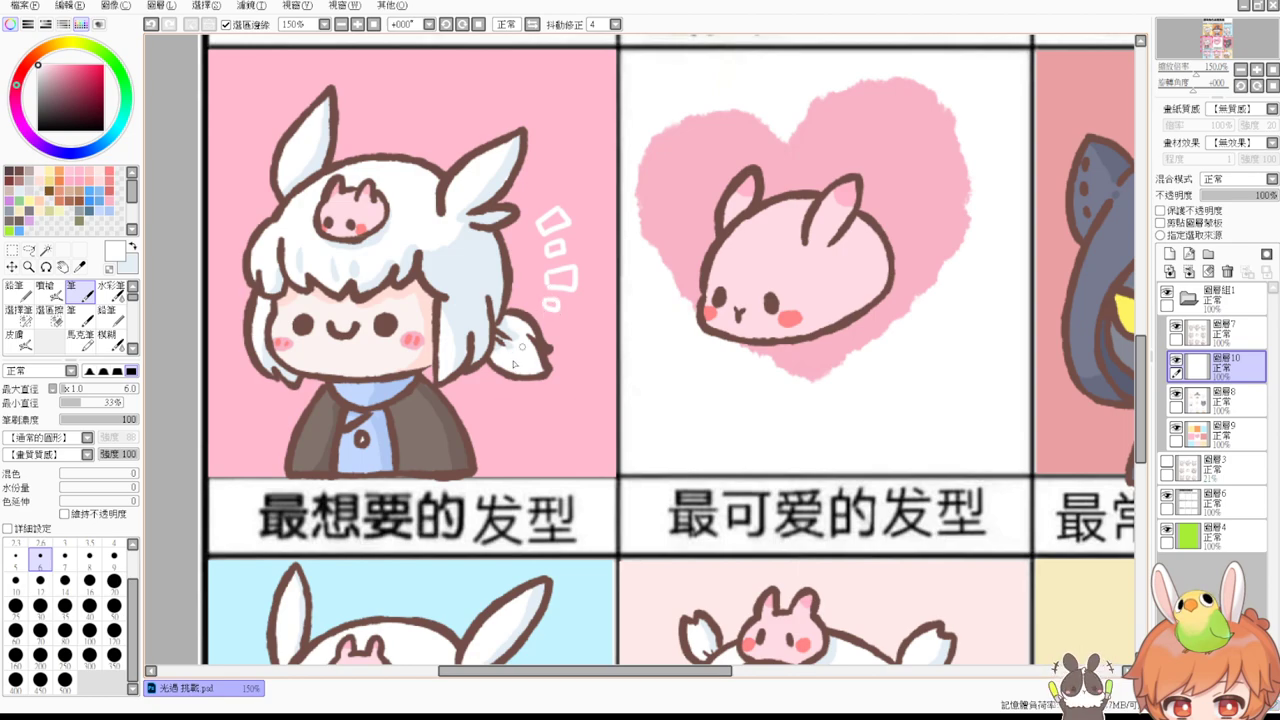
{"action": "left_click_drag", "start_coordinate": [245, 195], "coordinate": [226, 231]}
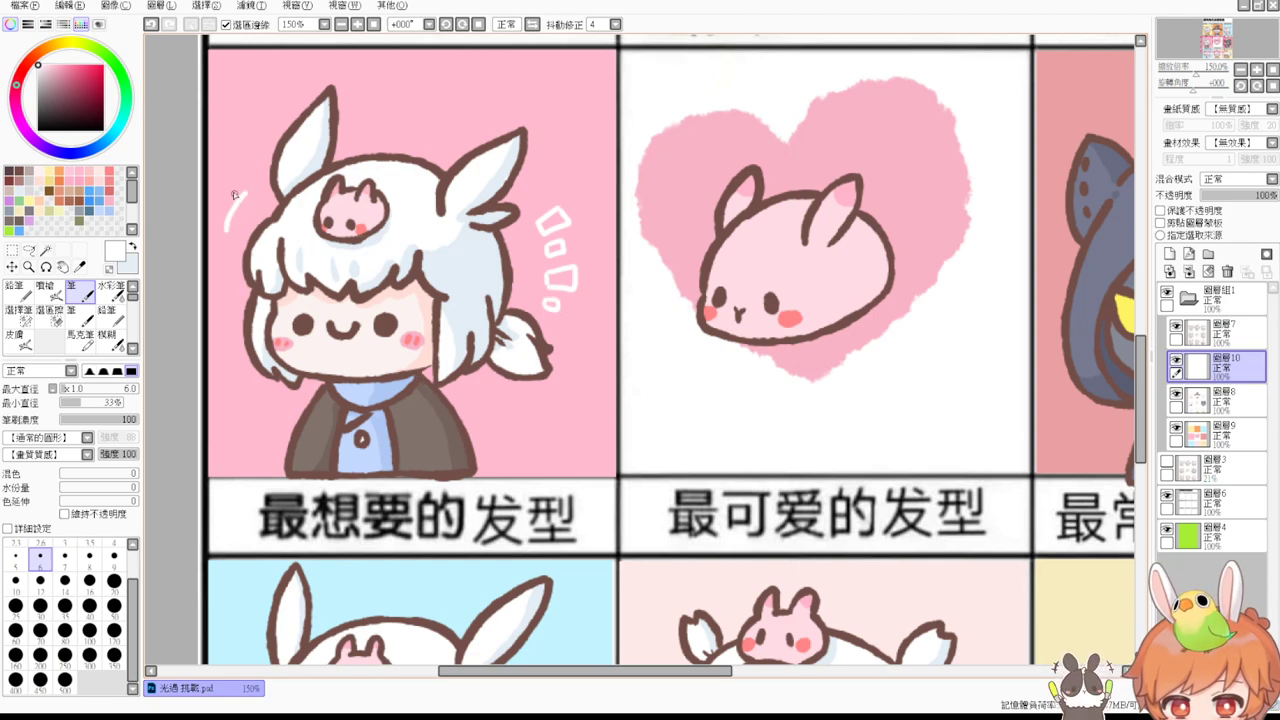
{"action": "scroll", "coordinate": [814, 337], "scroll_direction": "down", "scroll_amount": 5}
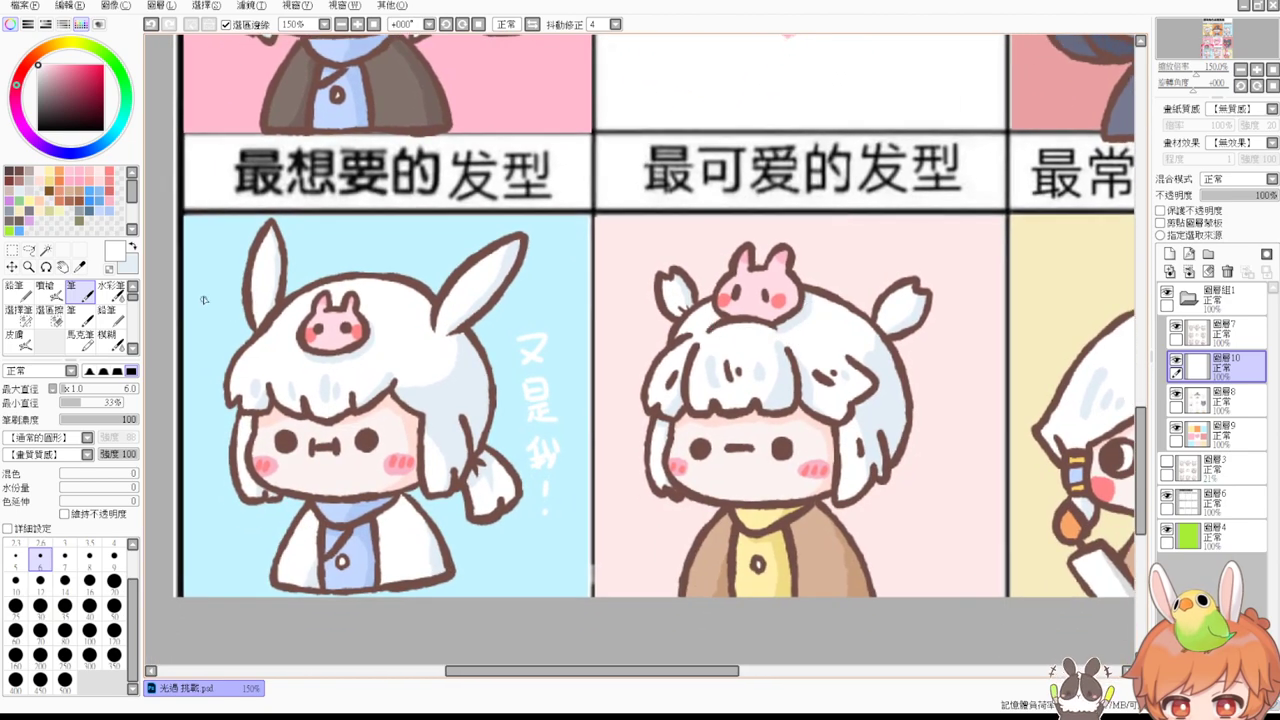
{"action": "left_click_drag", "start_coordinate": [203, 292], "coordinate": [212, 325]}
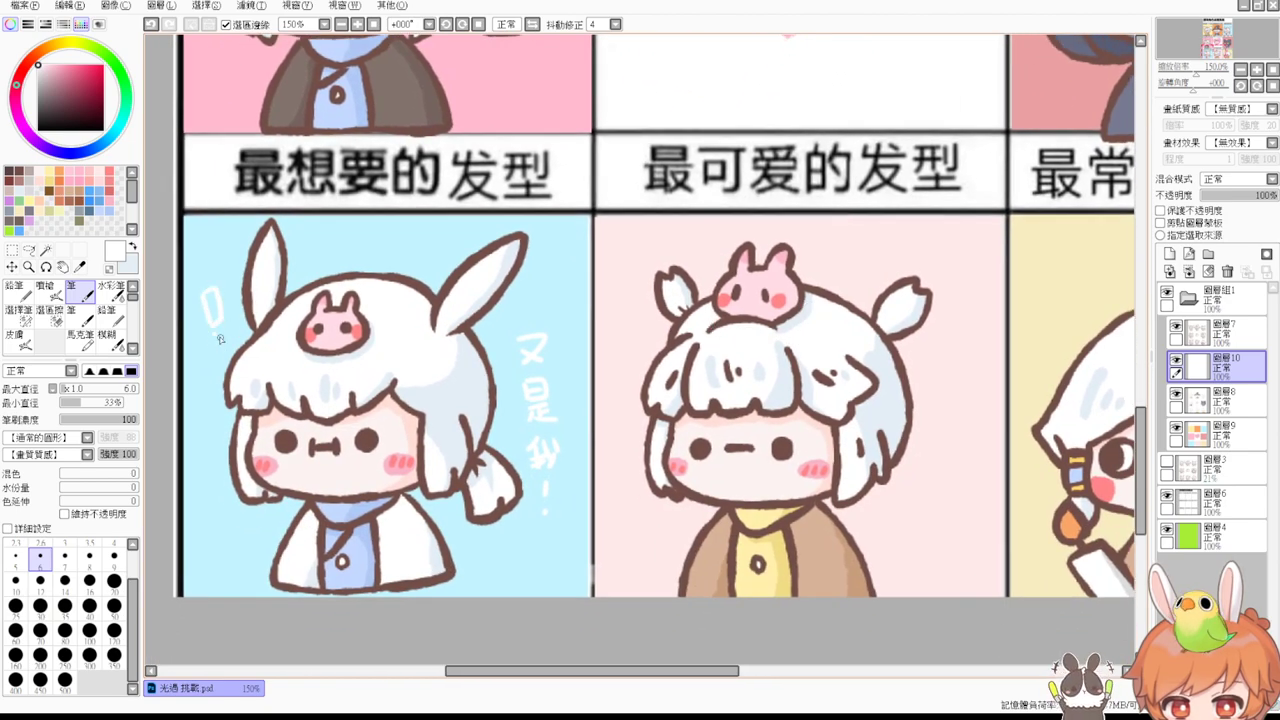
Step: Try a white speech bubble above the hair tuft of the character in the pale pink cell, undoing its strokes
{"action": "left_click_drag", "start_coordinate": [948, 388], "coordinate": [715, 313]}
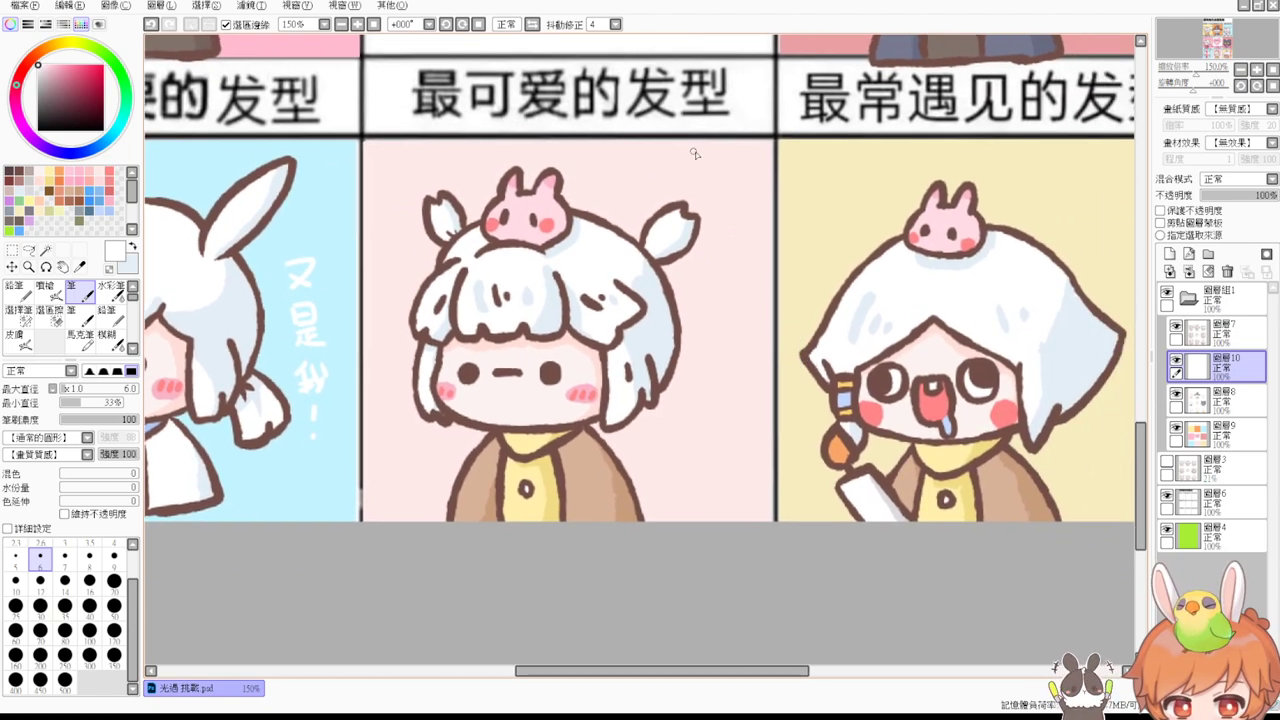
{"action": "mouse_move", "coordinate": [630, 180]}
{"action": "left_mouse_down"}
{"action": "mouse_move", "coordinate": [670, 145]}
{"action": "mouse_move", "coordinate": [700, 174]}
{"action": "left_mouse_up"}
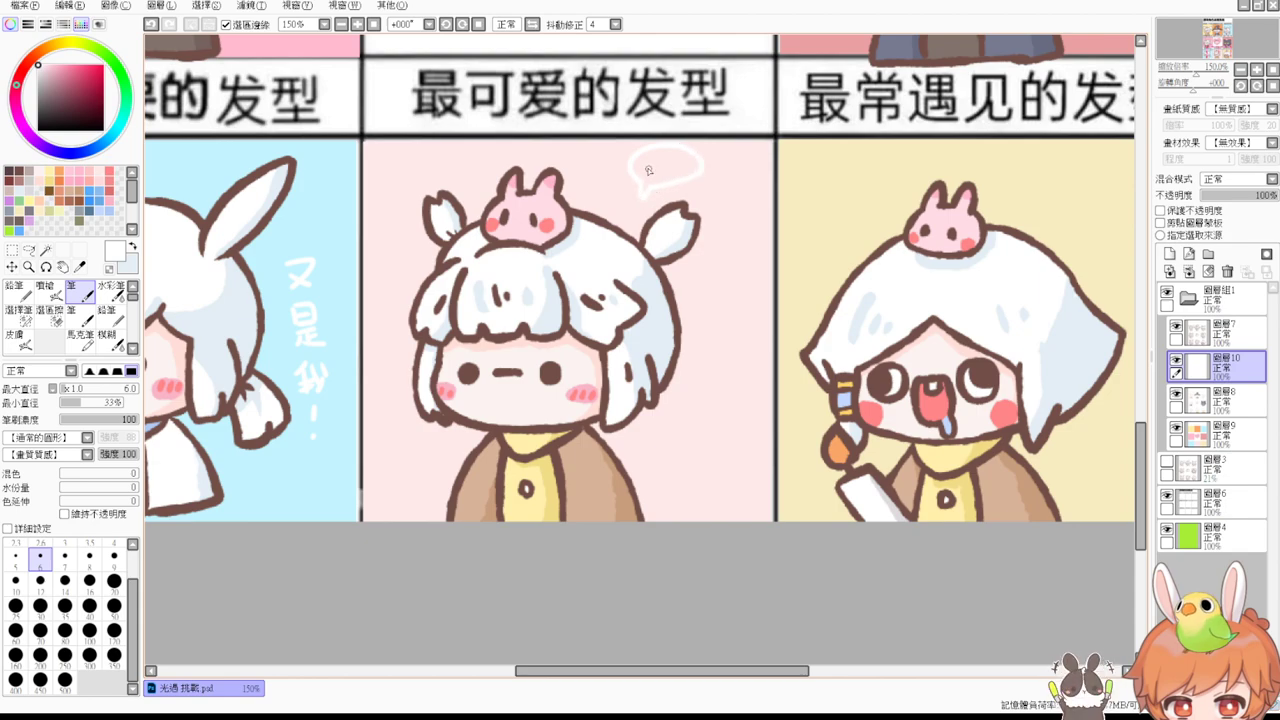
{"action": "key", "text": "ctrl+z"}
{"action": "key", "text": "ctrl+z"}
{"action": "key", "text": "ctrl+z"}
{"action": "key", "text": "ctrl+z"}
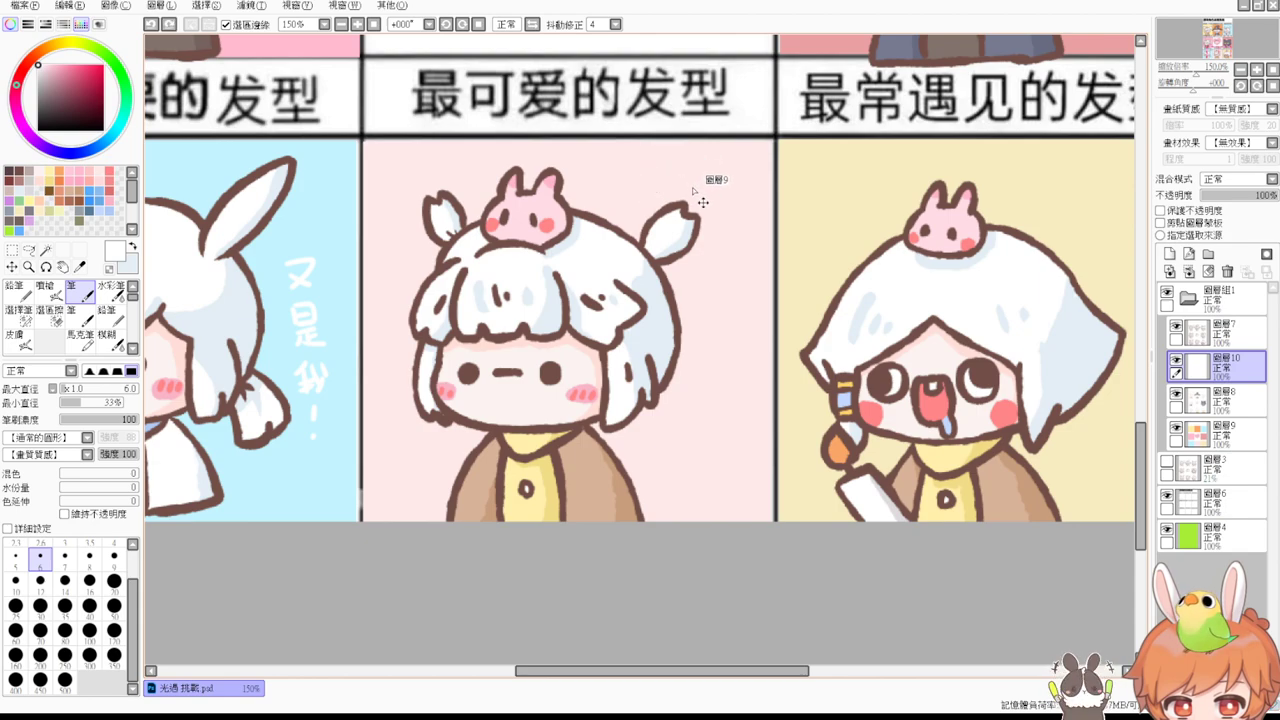
Step: Draw a white finger-heart hand with a small heart above it beside the character in the pale pink cell
{"action": "mouse_move", "coordinate": [697, 386]}
{"action": "left_mouse_down"}
{"action": "mouse_move", "coordinate": [727, 352]}
{"action": "mouse_move", "coordinate": [741, 393]}
{"action": "left_mouse_up"}
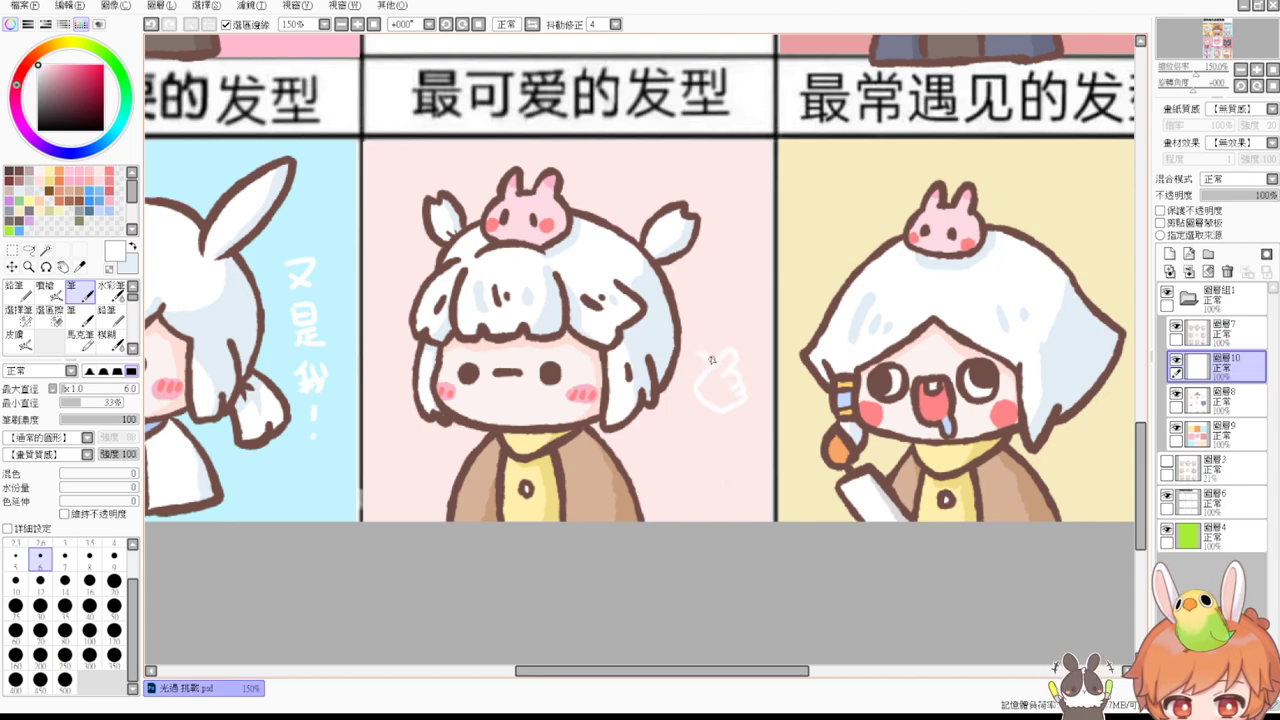
{"action": "left_click_drag", "start_coordinate": [709, 356], "coordinate": [702, 351]}
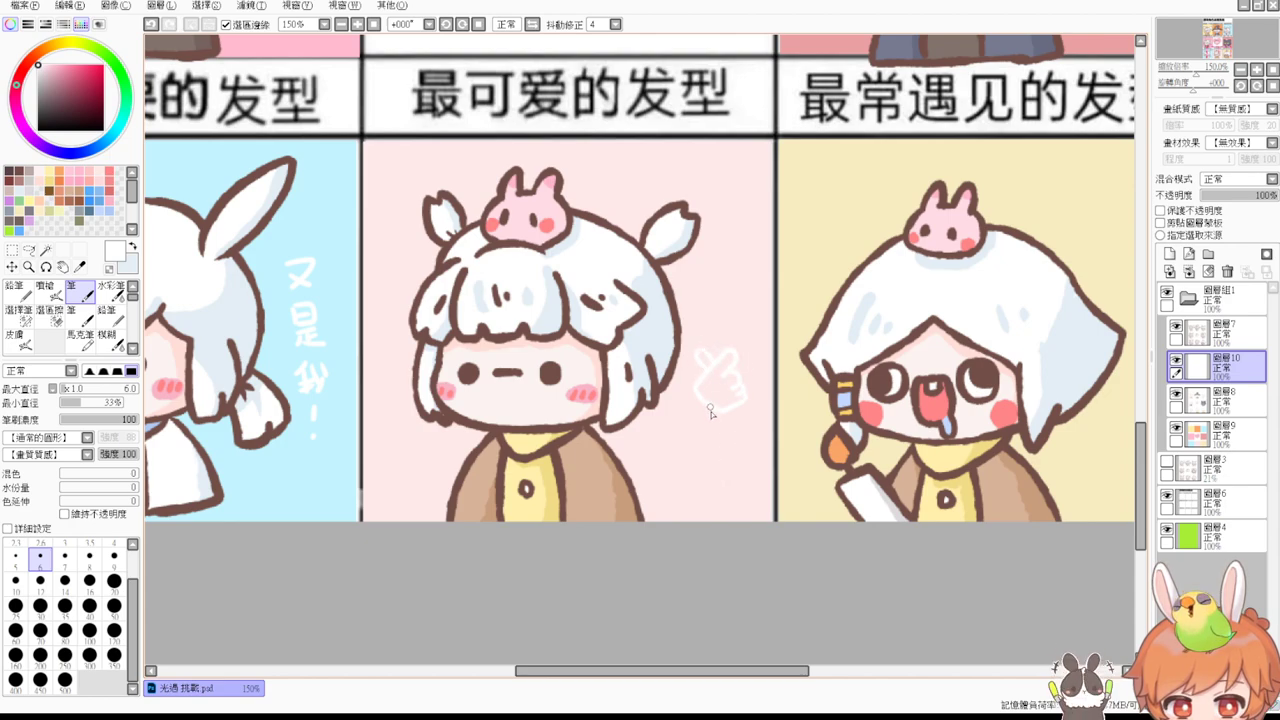
{"action": "mouse_move", "coordinate": [717, 311]}
{"action": "left_mouse_down"}
{"action": "mouse_move", "coordinate": [730, 298]}
{"action": "mouse_move", "coordinate": [722, 323]}
{"action": "left_mouse_up"}
Step: Add white curved accent strokes and small dotted sparkles around the character in the lower-right yellow cell
{"action": "left_click_drag", "start_coordinate": [720, 262], "coordinate": [595, 286]}
{"action": "left_click_drag", "start_coordinate": [887, 333], "coordinate": [917, 311]}
{"action": "left_click_drag", "start_coordinate": [810, 302], "coordinate": [819, 283]}
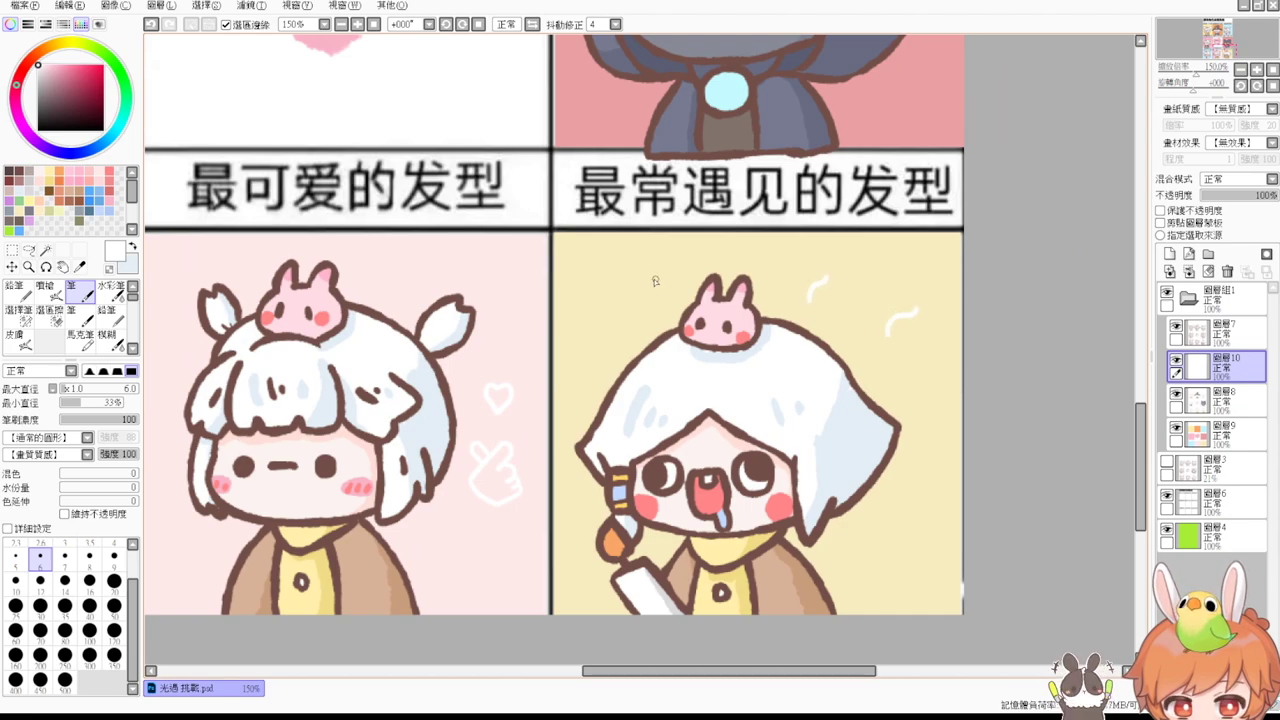
{"action": "mouse_move", "coordinate": [594, 306]}
{"action": "left_mouse_down"}
{"action": "mouse_move", "coordinate": [612, 328]}
{"action": "mouse_move", "coordinate": [605, 354]}
{"action": "left_mouse_up"}
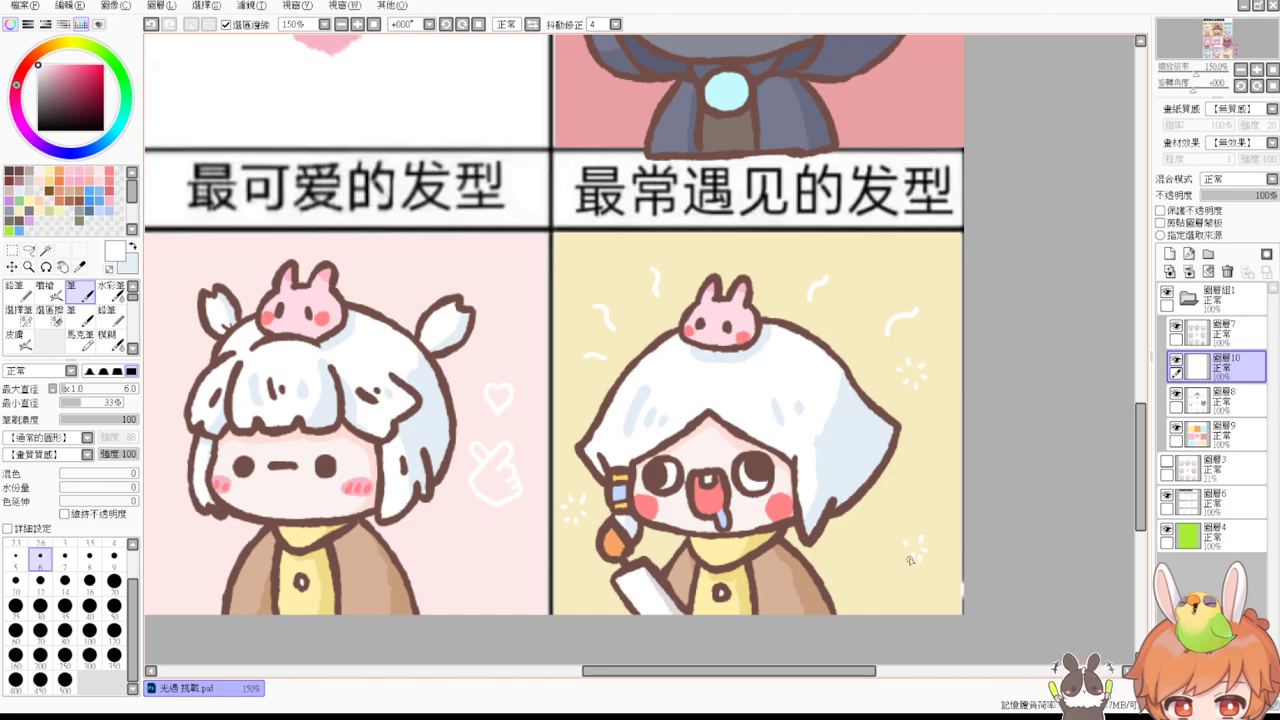
Step: Draw three white wavy strokes above the hooded cat character, undoing a stray mark near the cell's lower corner
{"action": "scroll", "coordinate": [914, 540], "scroll_direction": "up", "scroll_amount": 5}
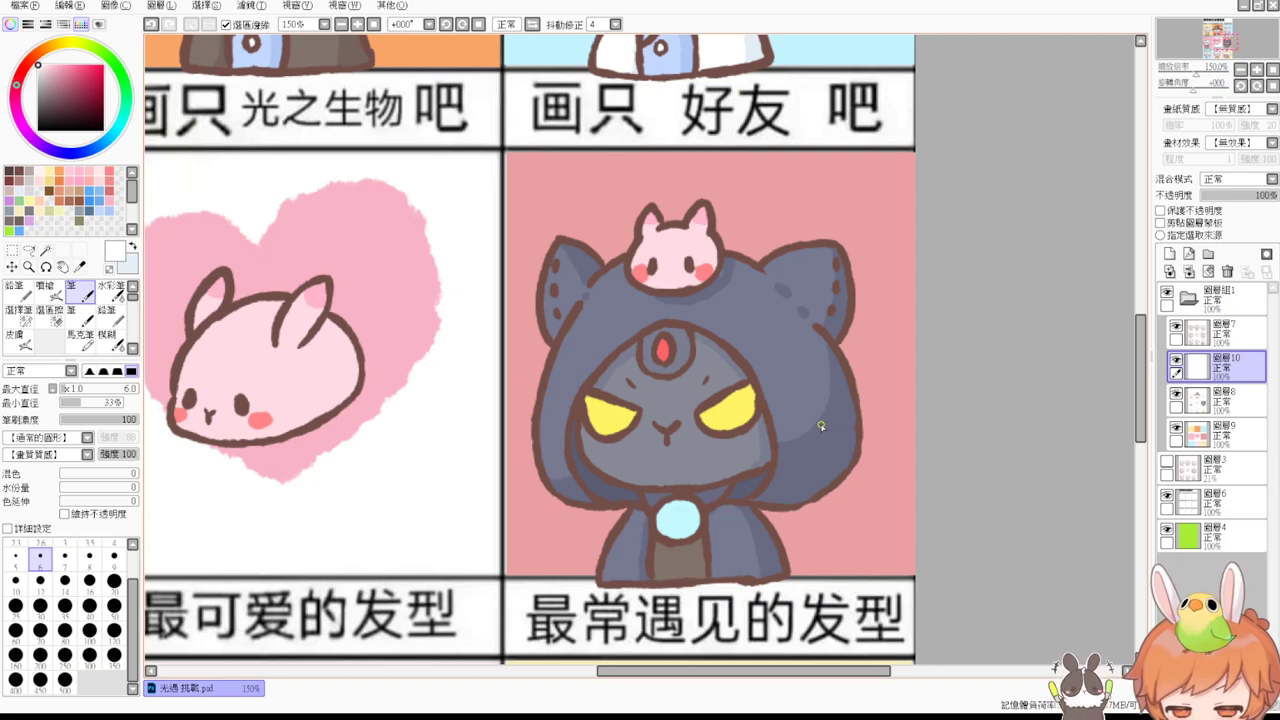
{"action": "mouse_move", "coordinate": [760, 221]}
{"action": "left_mouse_down"}
{"action": "mouse_move", "coordinate": [790, 189]}
{"action": "mouse_move", "coordinate": [803, 212]}
{"action": "mouse_move", "coordinate": [816, 206]}
{"action": "mouse_move", "coordinate": [766, 177]}
{"action": "left_mouse_up"}
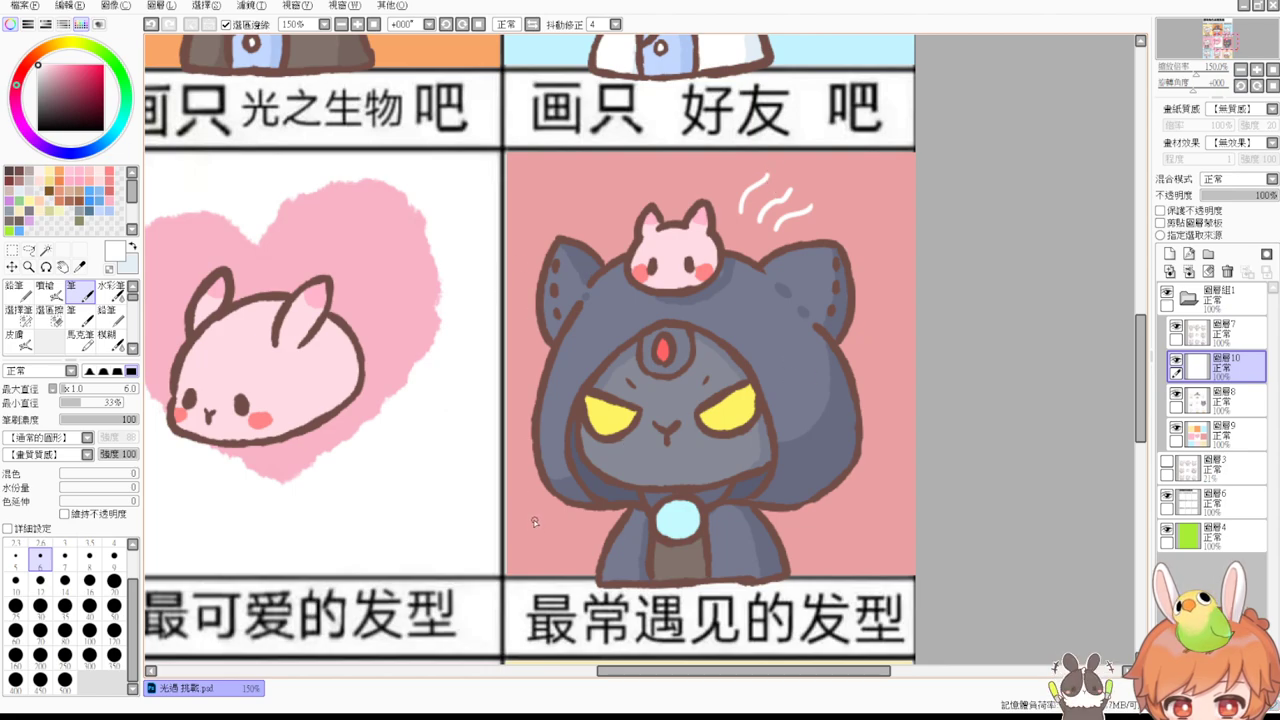
{"action": "left_click_drag", "start_coordinate": [534, 530], "coordinate": [533, 534]}
{"action": "left_click_drag", "start_coordinate": [548, 514], "coordinate": [553, 537]}
{"action": "key", "text": "ctrl+z"}
Step: Draw a white spiral sun with short rays above the character in the upper-left yellow cell, redrawing misplaced rays
{"action": "left_click_drag", "start_coordinate": [638, 428], "coordinate": [830, 402]}
{"action": "left_click_drag", "start_coordinate": [663, 449], "coordinate": [786, 437]}
{"action": "left_click_drag", "start_coordinate": [651, 474], "coordinate": [741, 457]}
{"action": "scroll", "coordinate": [740, 457], "scroll_direction": "left", "scroll_amount": 2}
{"action": "scroll", "coordinate": [731, 470], "scroll_direction": "up", "scroll_amount": 10}
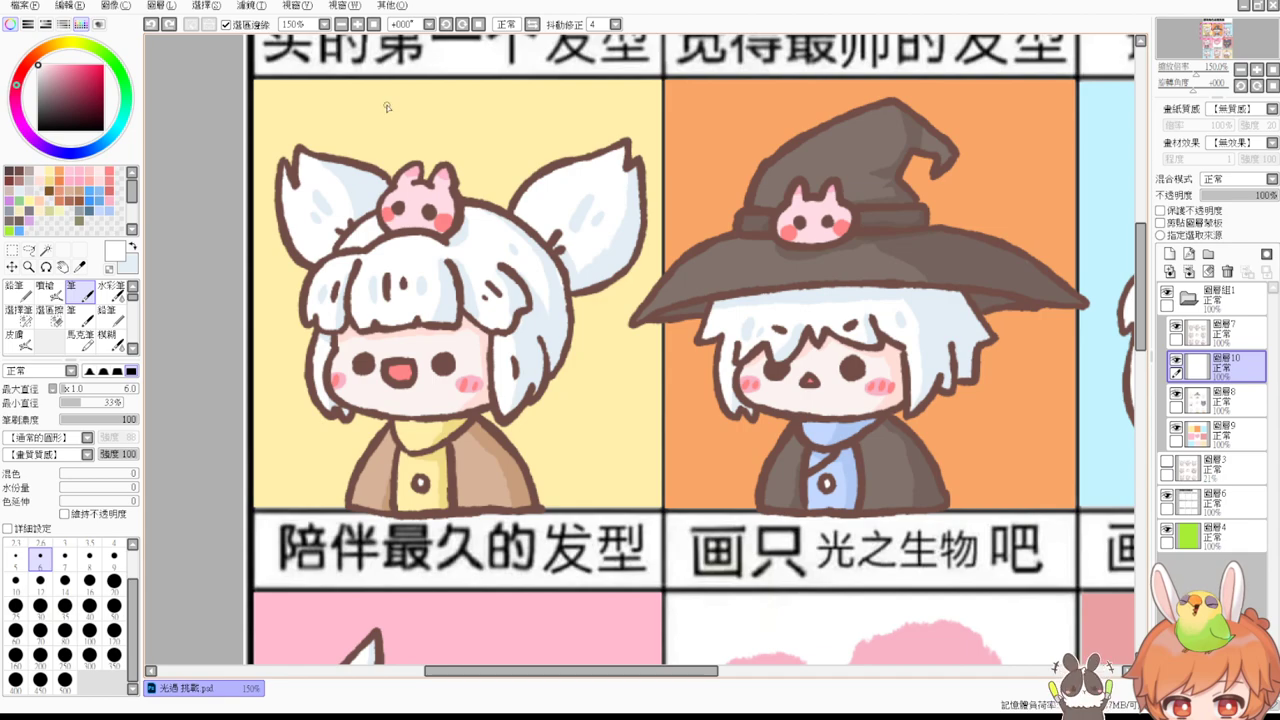
{"action": "mouse_move", "coordinate": [483, 126]}
{"action": "left_mouse_down"}
{"action": "mouse_move", "coordinate": [480, 156]}
{"action": "mouse_move", "coordinate": [471, 122]}
{"action": "mouse_move", "coordinate": [506, 109]}
{"action": "mouse_move", "coordinate": [520, 121]}
{"action": "mouse_move", "coordinate": [485, 112]}
{"action": "left_mouse_up"}
{"action": "key", "text": "ctrl+z"}
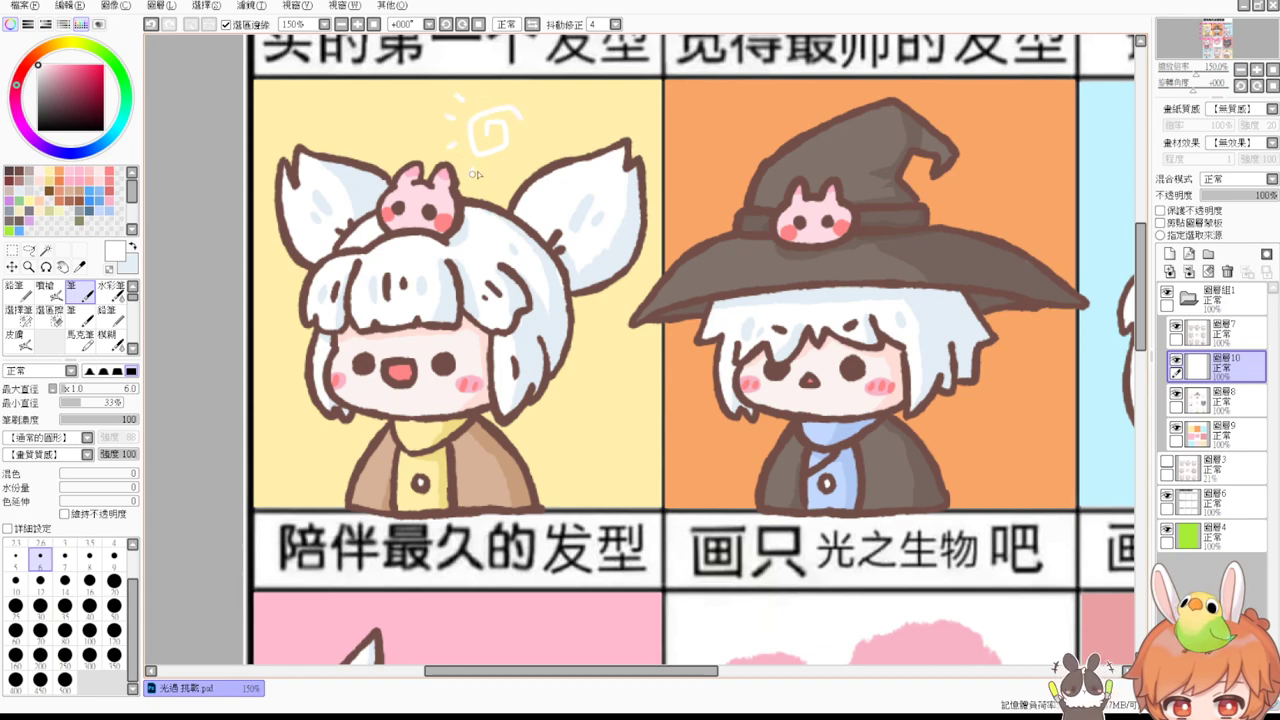
{"action": "left_click_drag", "start_coordinate": [547, 129], "coordinate": [539, 115]}
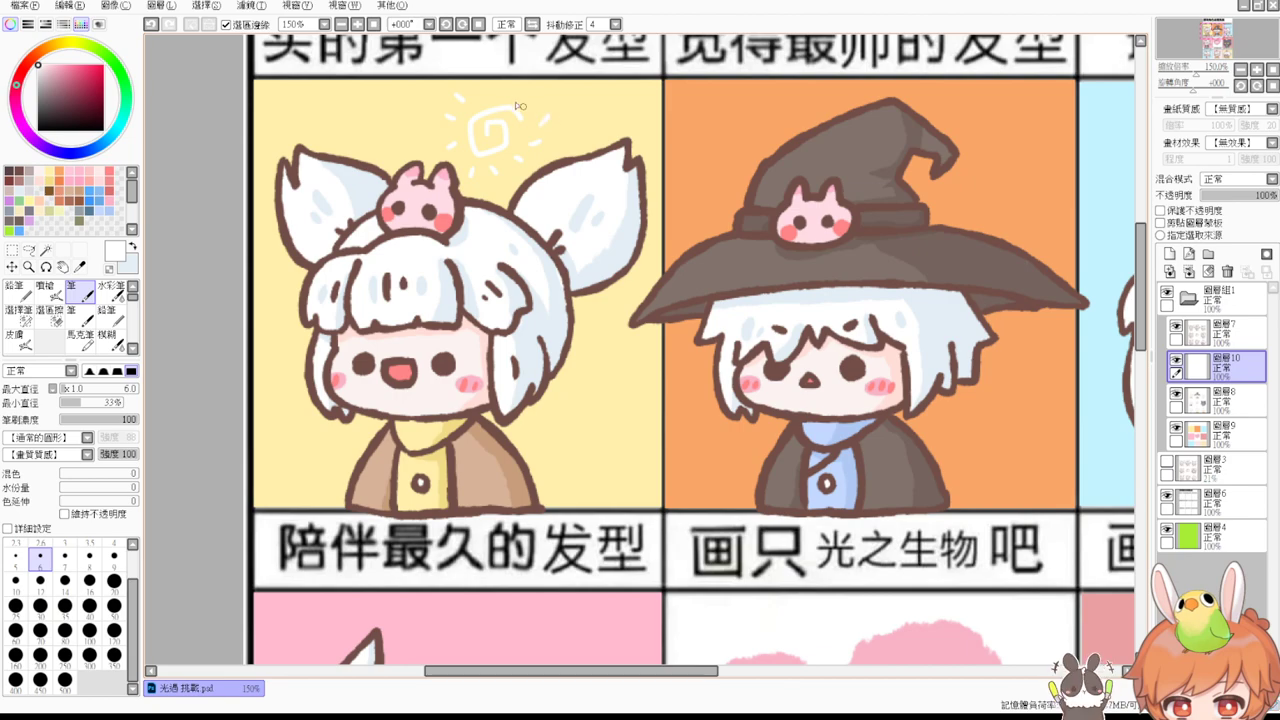
{"action": "key", "text": "ctrl+z"}
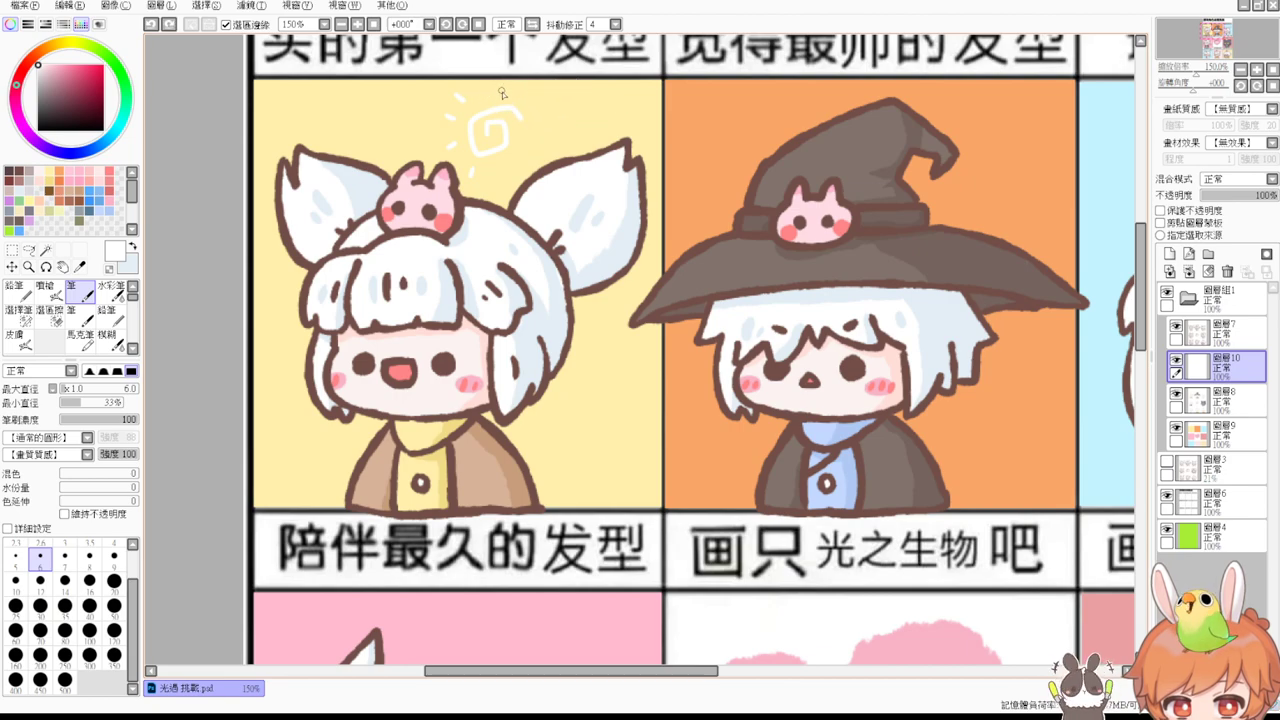
{"action": "left_click_drag", "start_coordinate": [497, 91], "coordinate": [496, 102]}
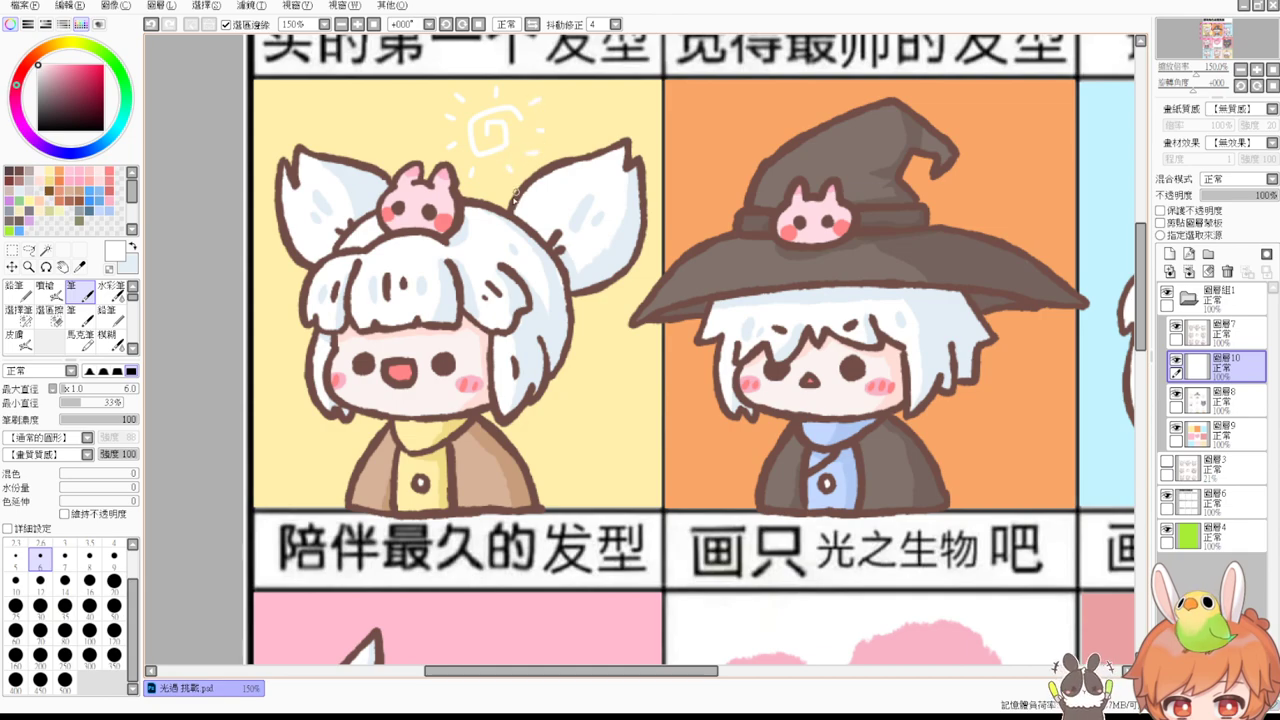
Step: Try a white spider web in the upper corner of the orange cell beside the witch hat, undoing all its strokes
{"action": "left_click_drag", "start_coordinate": [1070, 247], "coordinate": [780, 330]}
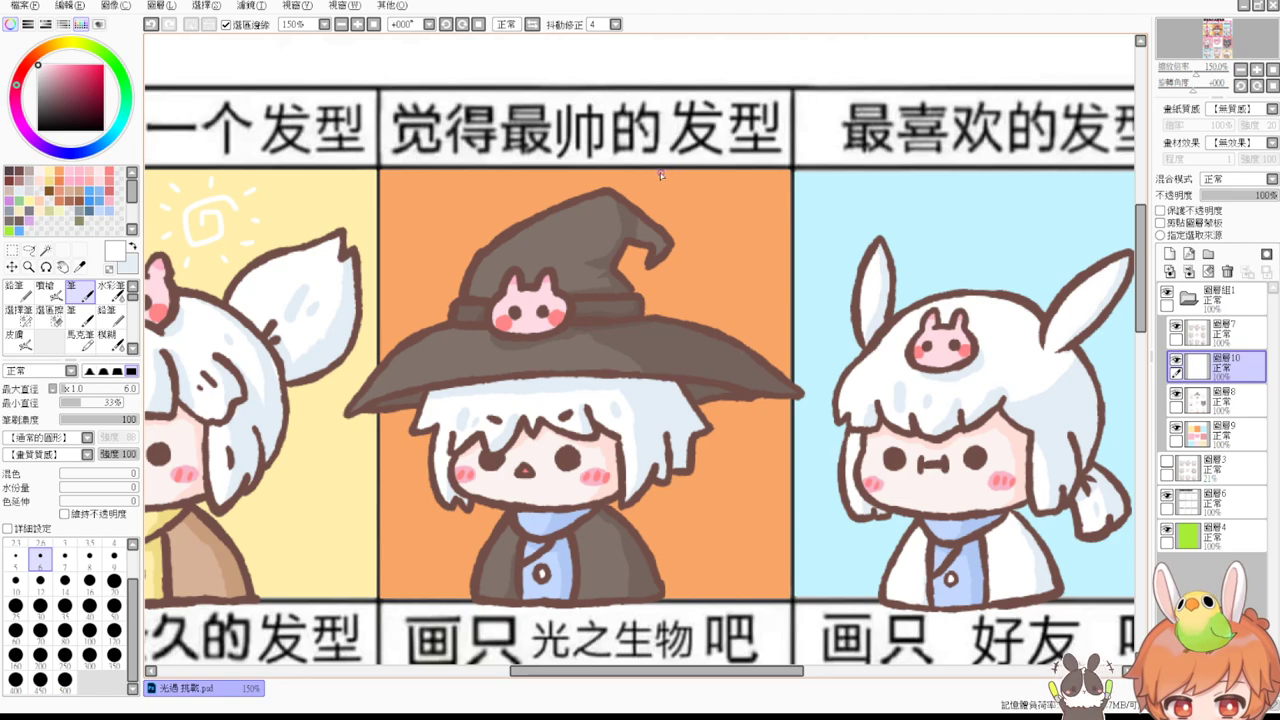
{"action": "left_click_drag", "start_coordinate": [718, 246], "coordinate": [778, 297]}
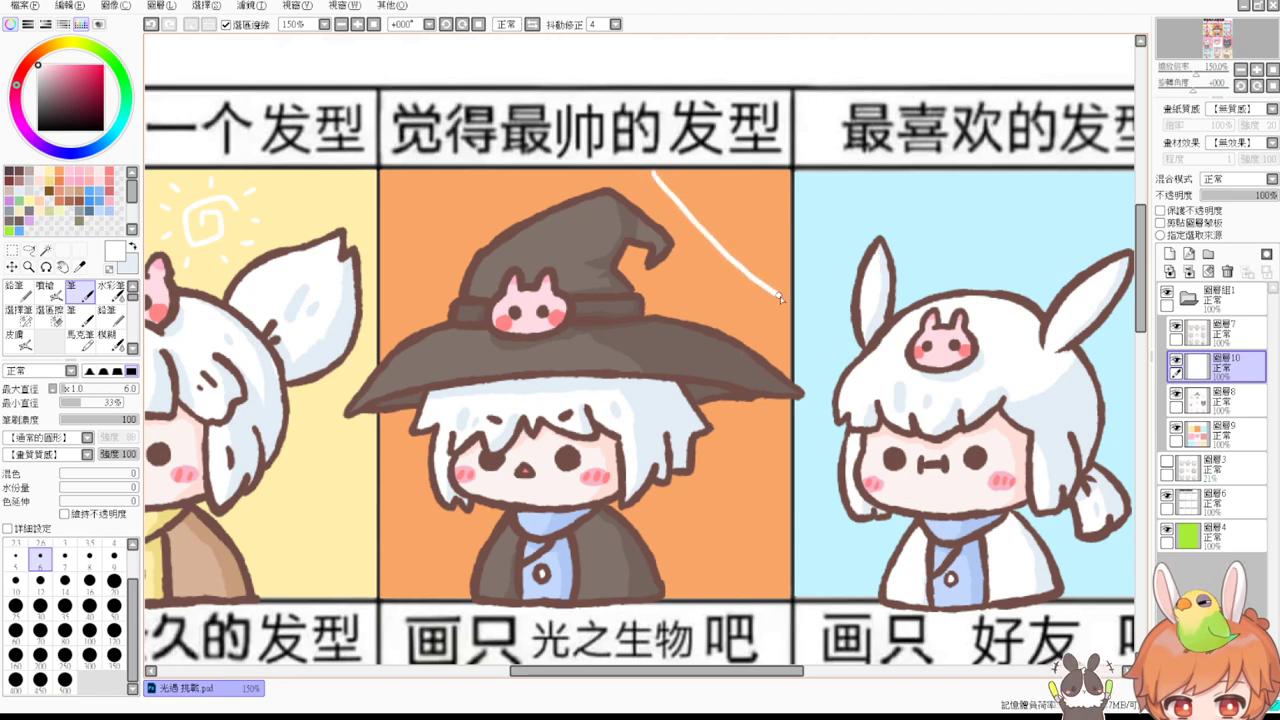
{"action": "key", "text": "ctrl+z"}
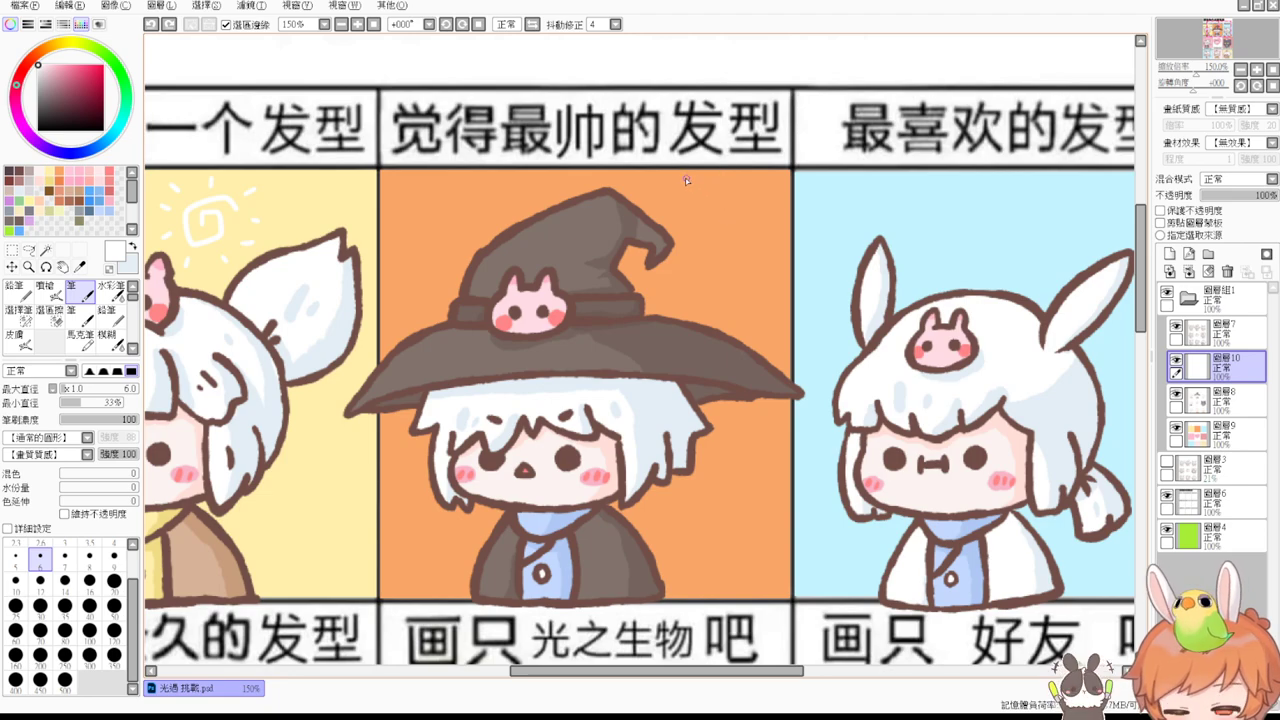
{"action": "left_click_drag", "start_coordinate": [662, 172], "coordinate": [791, 321]}
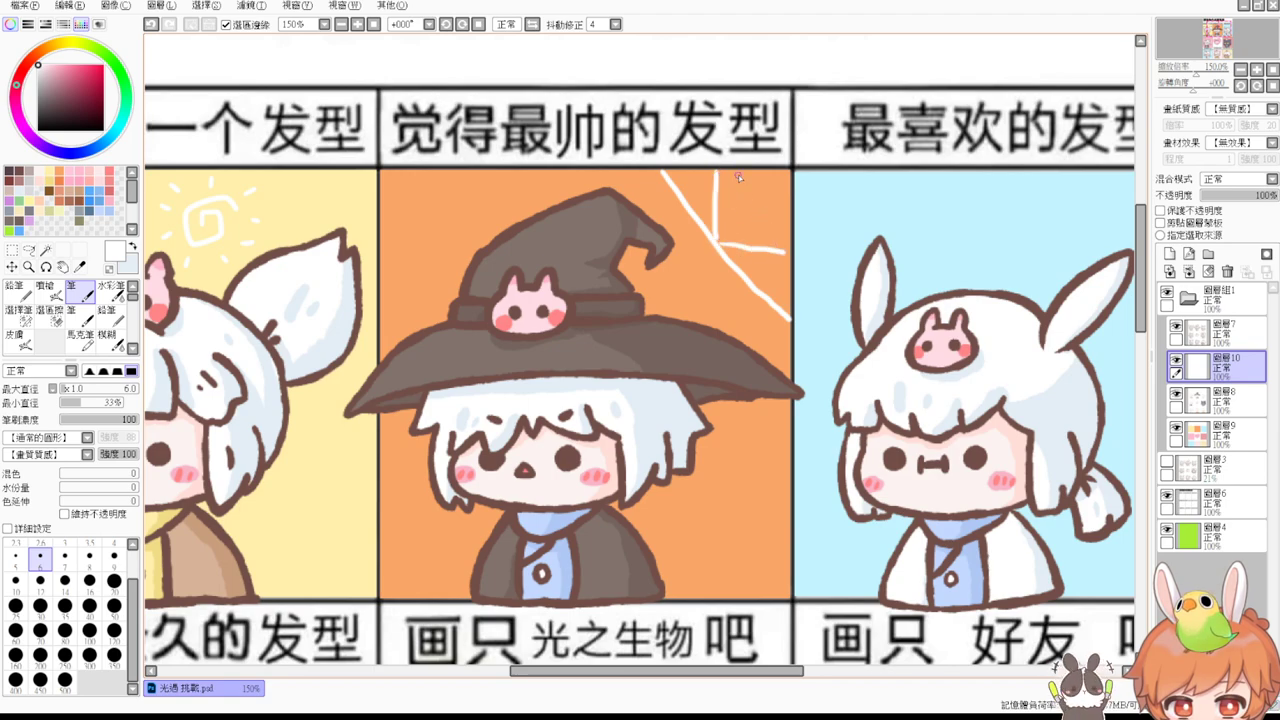
{"action": "mouse_move", "coordinate": [736, 173]}
{"action": "left_mouse_down"}
{"action": "mouse_move", "coordinate": [736, 226]}
{"action": "mouse_move", "coordinate": [772, 234]}
{"action": "left_mouse_up"}
{"action": "left_click_drag", "start_coordinate": [754, 191], "coordinate": [786, 222]}
{"action": "left_click_drag", "start_coordinate": [776, 170], "coordinate": [786, 203]}
{"action": "left_click_drag", "start_coordinate": [719, 241], "coordinate": [786, 187]}
{"action": "mouse_move", "coordinate": [719, 180]}
{"action": "left_mouse_down"}
{"action": "mouse_move", "coordinate": [781, 176]}
{"action": "mouse_move", "coordinate": [771, 249]}
{"action": "mouse_move", "coordinate": [787, 193]}
{"action": "mouse_move", "coordinate": [782, 224]}
{"action": "left_mouse_up"}
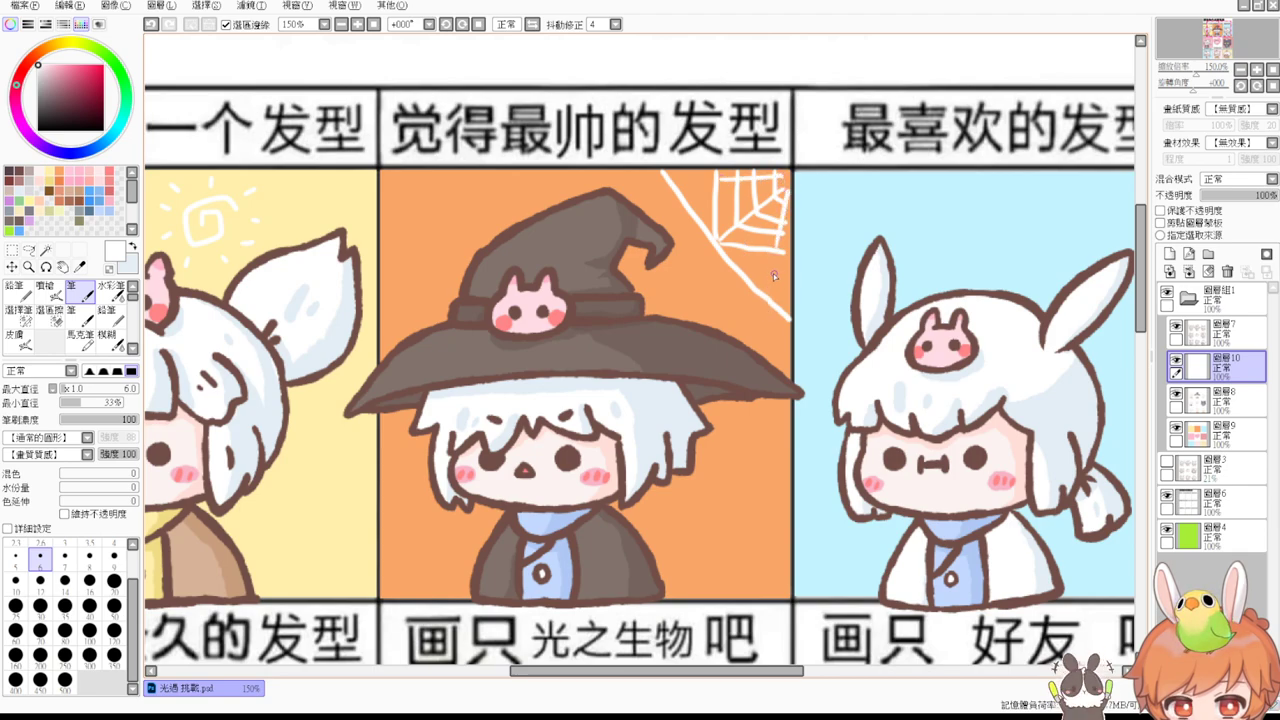
{"action": "key", "text": "ctrl+z"}
{"action": "key", "text": "ctrl+z"}
{"action": "key", "text": "ctrl+z"}
{"action": "key", "text": "ctrl+z"}
{"action": "key", "text": "ctrl+z"}
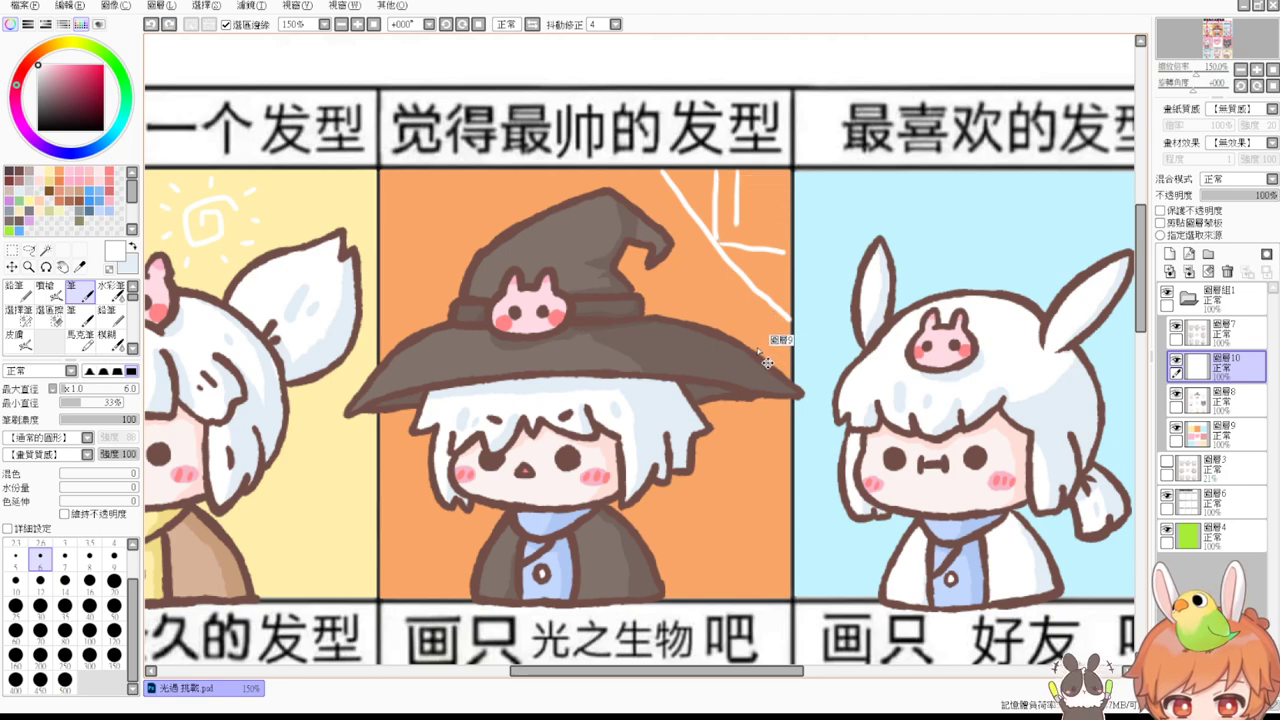
{"action": "key", "text": "ctrl+z"}
{"action": "key", "text": "ctrl+z"}
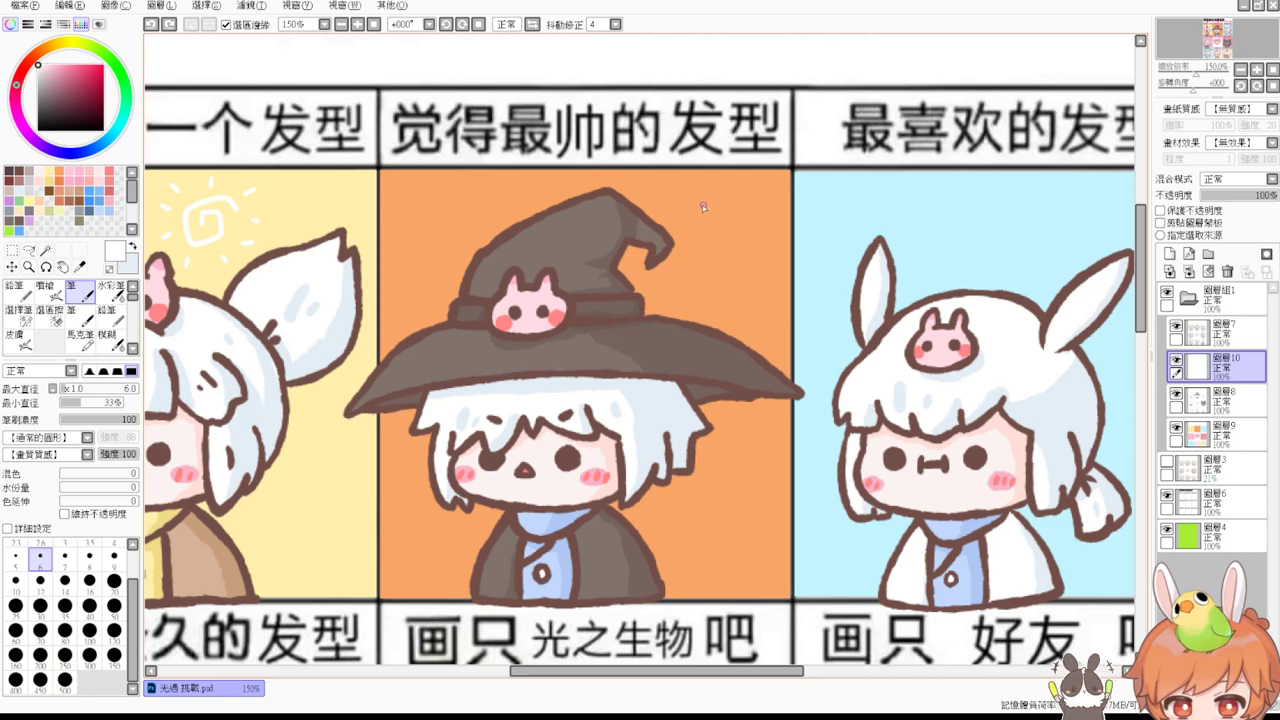
Step: Draw a white bat with a dotted trail below it beside the witch hat in the orange cell
{"action": "mouse_move", "coordinate": [705, 211]}
{"action": "left_mouse_down"}
{"action": "mouse_move", "coordinate": [682, 224]}
{"action": "mouse_move", "coordinate": [713, 219]}
{"action": "mouse_move", "coordinate": [688, 217]}
{"action": "mouse_move", "coordinate": [735, 184]}
{"action": "mouse_move", "coordinate": [753, 199]}
{"action": "mouse_move", "coordinate": [735, 195]}
{"action": "mouse_move", "coordinate": [720, 222]}
{"action": "mouse_move", "coordinate": [715, 195]}
{"action": "mouse_move", "coordinate": [711, 214]}
{"action": "left_mouse_up"}
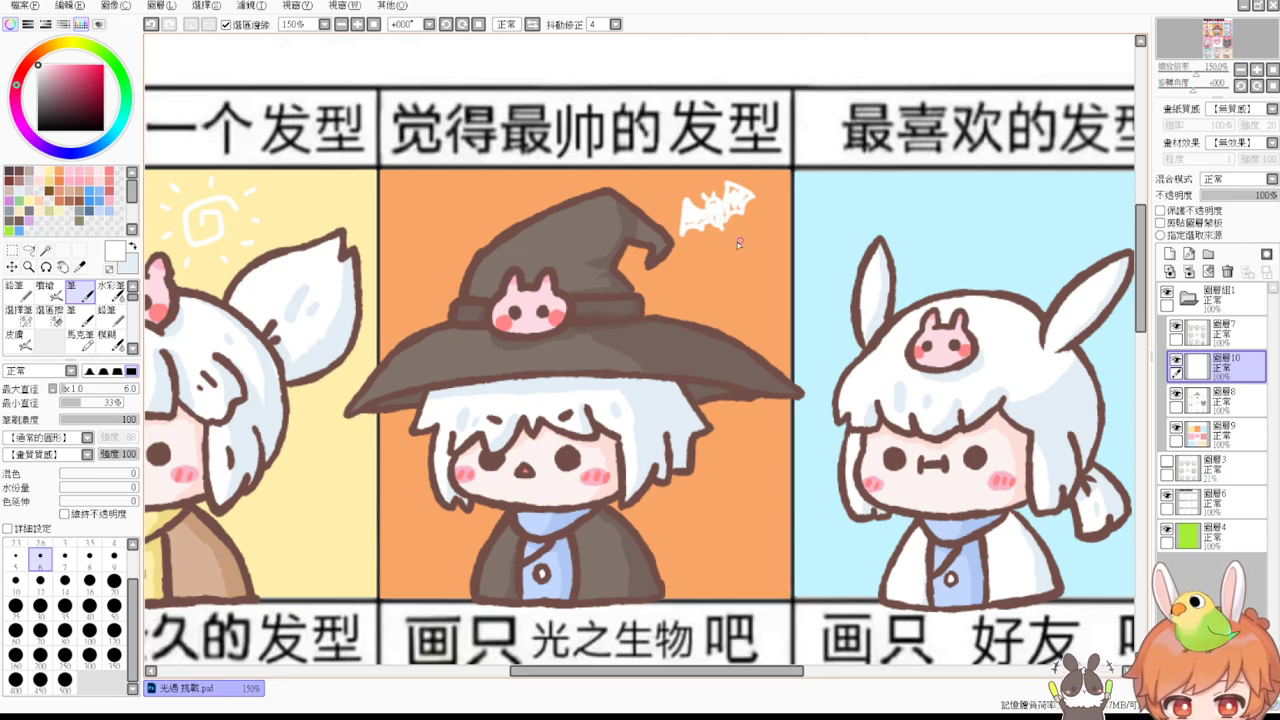
{"action": "left_click_drag", "start_coordinate": [742, 281], "coordinate": [744, 287]}
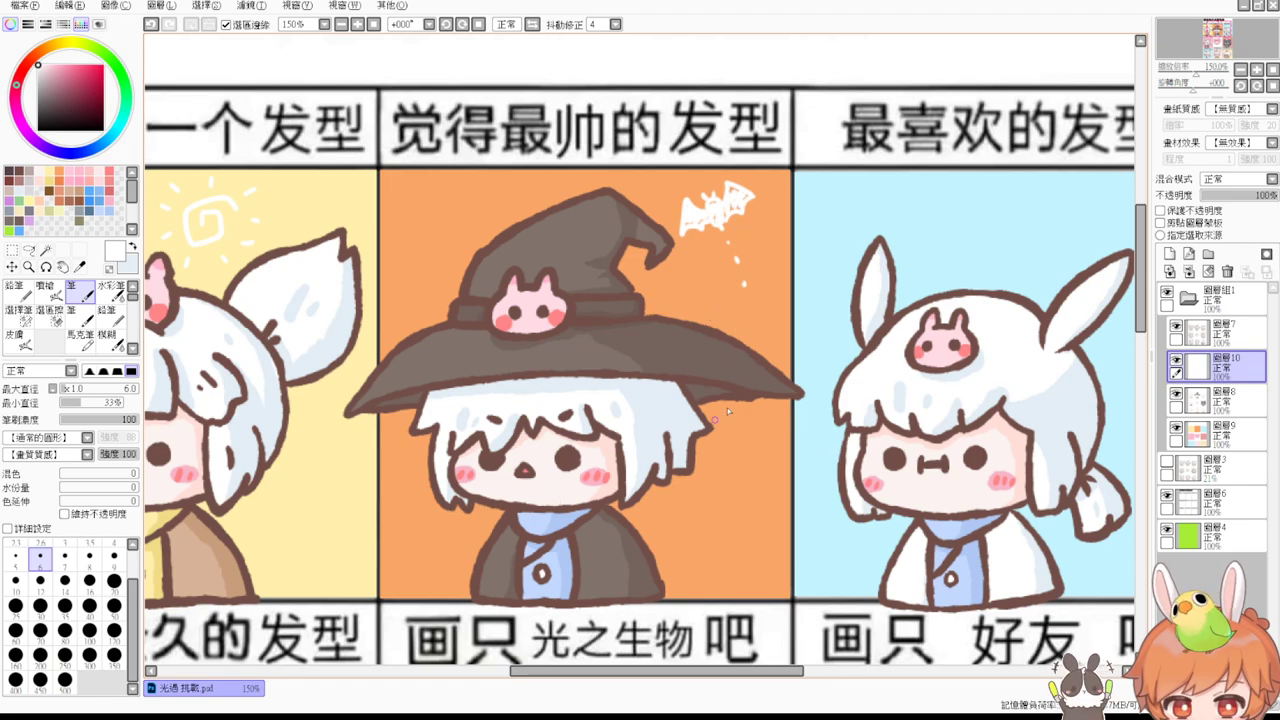
{"action": "left_click_drag", "start_coordinate": [746, 302], "coordinate": [744, 310]}
Step: Draw scribbled white hearts around the character in the upper-right light blue cell, with the largest one above the head
{"action": "left_click_drag", "start_coordinate": [747, 442], "coordinate": [520, 468]}
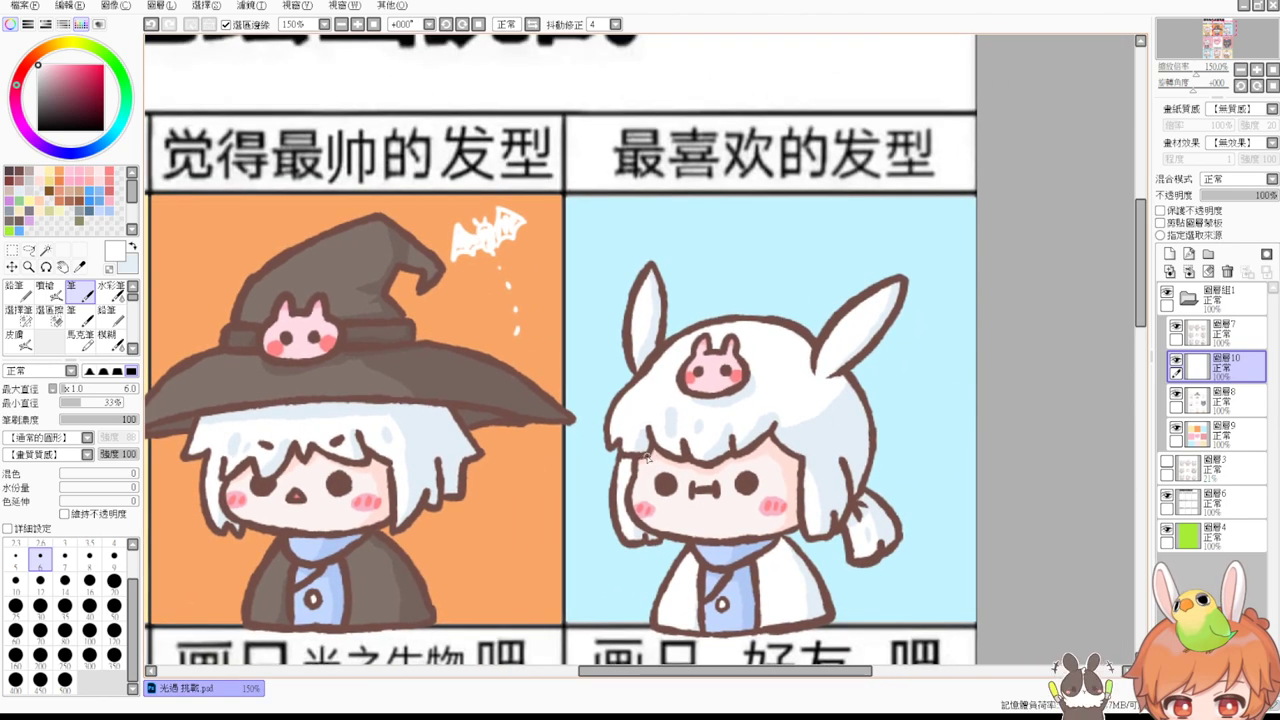
{"action": "mouse_move", "coordinate": [745, 245]}
{"action": "left_mouse_down"}
{"action": "mouse_move", "coordinate": [737, 264]}
{"action": "mouse_move", "coordinate": [750, 275]}
{"action": "left_mouse_up"}
{"action": "mouse_move", "coordinate": [747, 245]}
{"action": "left_mouse_down"}
{"action": "mouse_move", "coordinate": [768, 237]}
{"action": "mouse_move", "coordinate": [751, 276]}
{"action": "mouse_move", "coordinate": [752, 256]}
{"action": "mouse_move", "coordinate": [758, 266]}
{"action": "left_mouse_up"}
{"action": "left_click_drag", "start_coordinate": [912, 242], "coordinate": [924, 262]}
{"action": "mouse_move", "coordinate": [602, 566]}
{"action": "left_mouse_down"}
{"action": "mouse_move", "coordinate": [594, 578]}
{"action": "mouse_move", "coordinate": [614, 582]}
{"action": "mouse_move", "coordinate": [605, 572]}
{"action": "left_mouse_up"}
{"action": "left_click_drag", "start_coordinate": [932, 466], "coordinate": [939, 491]}
{"action": "left_click_drag", "start_coordinate": [916, 351], "coordinate": [919, 379]}
{"action": "mouse_move", "coordinate": [918, 359]}
{"action": "left_mouse_down"}
{"action": "mouse_move", "coordinate": [942, 358]}
{"action": "mouse_move", "coordinate": [930, 348]}
{"action": "mouse_move", "coordinate": [912, 380]}
{"action": "left_mouse_up"}
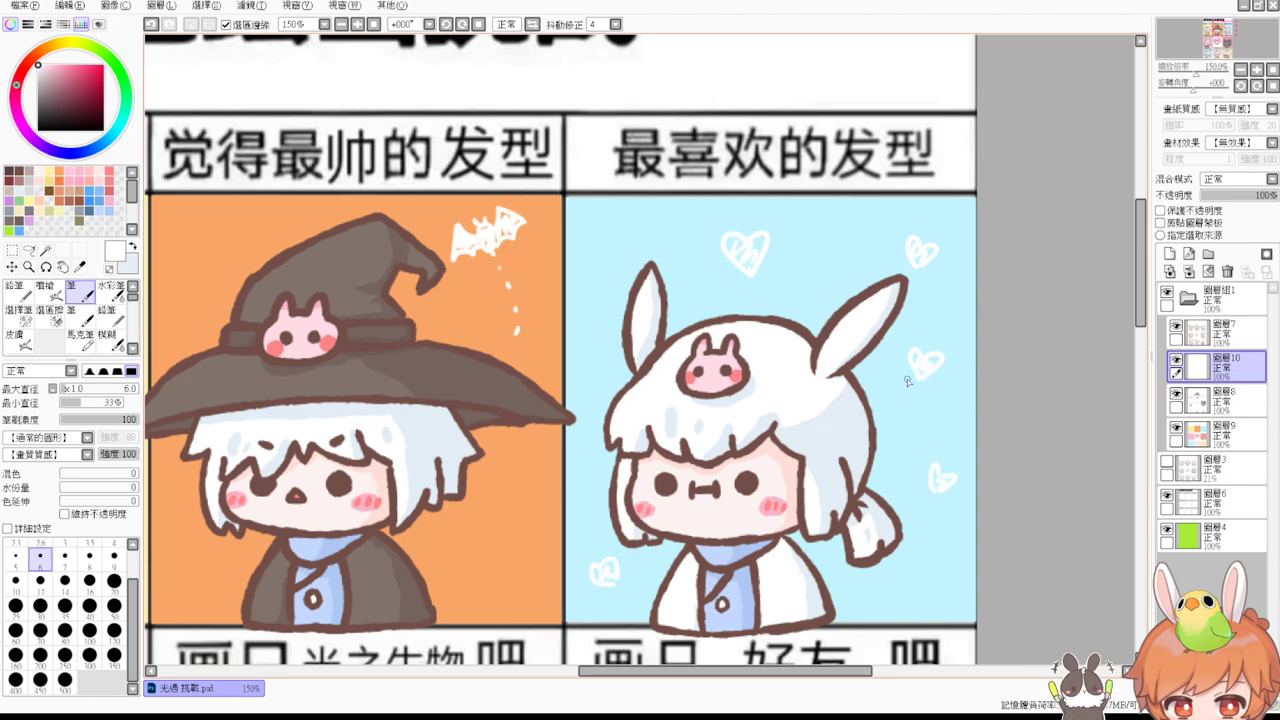
{"action": "left_click_drag", "start_coordinate": [584, 338], "coordinate": [598, 354]}
Step: Set the colour to dark brown and handwrite the artist's signature with a star beside the sheet title
{"action": "left_click", "coordinate": [373, 25]}
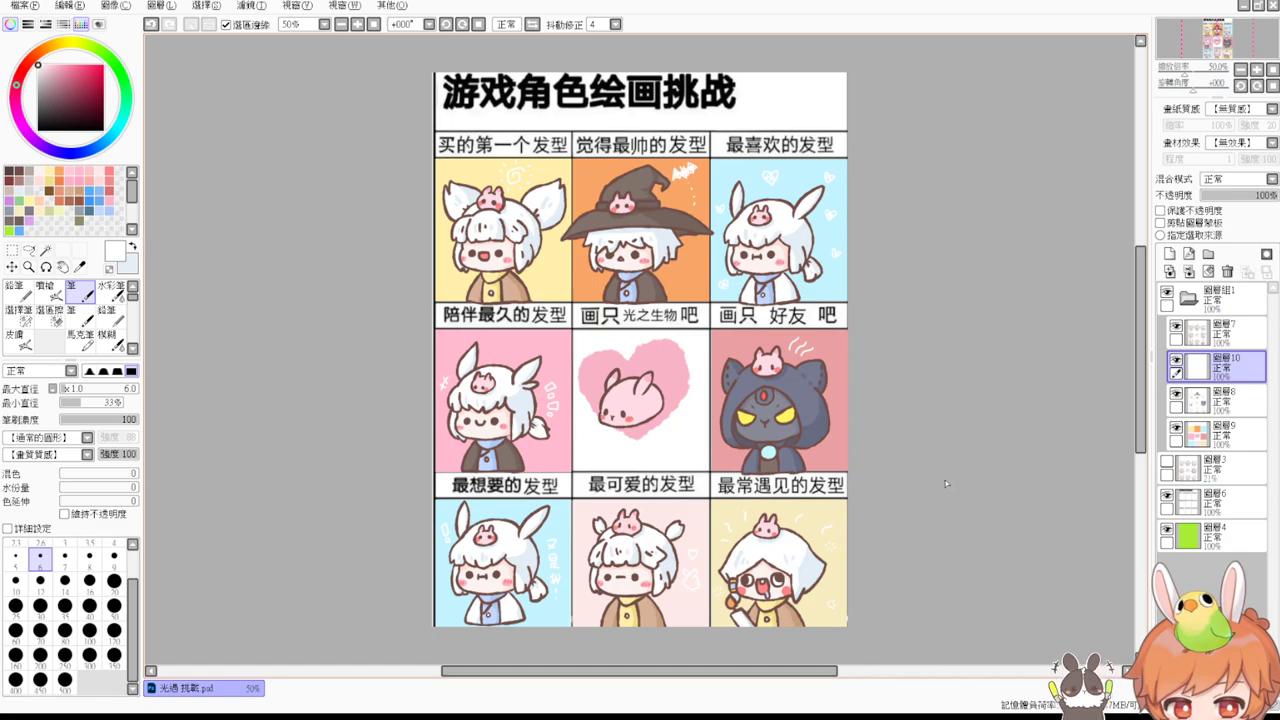
{"action": "key", "text": "ctrl"}
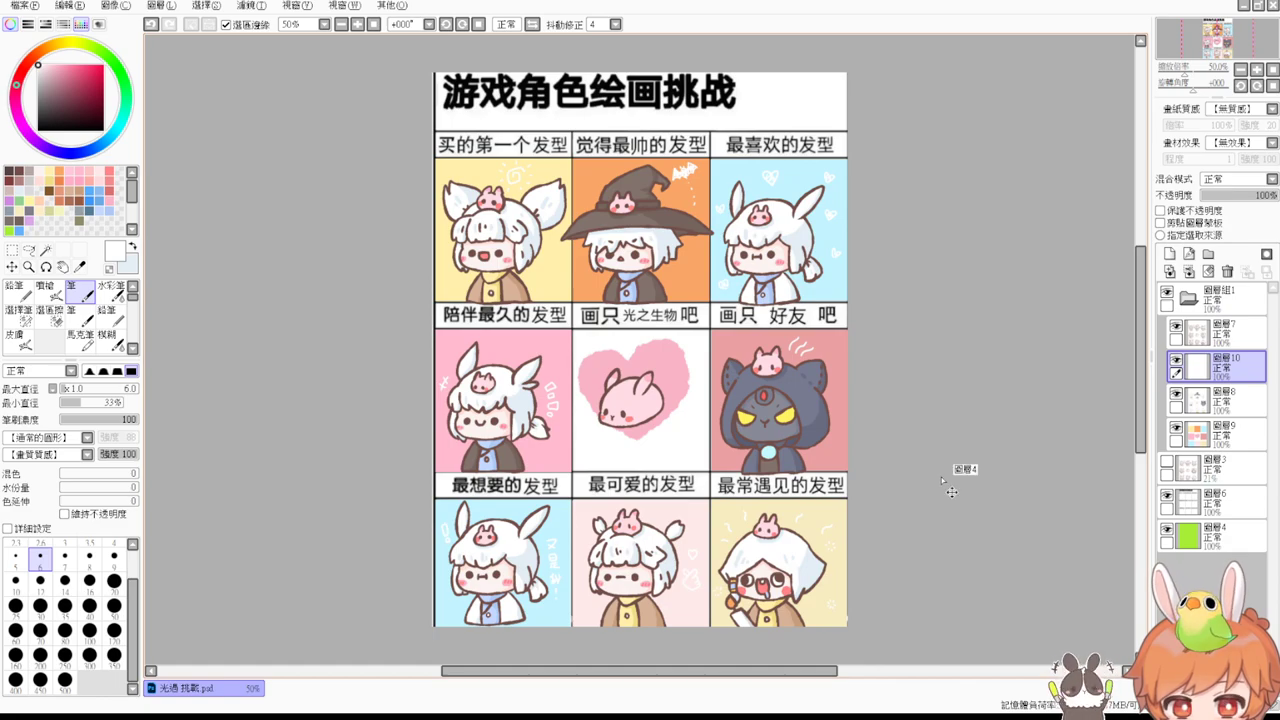
{"action": "scroll", "coordinate": [951, 492], "scroll_direction": "up", "scroll_amount": 1}
{"action": "left_click_drag", "start_coordinate": [846, 348], "coordinate": [878, 364]}
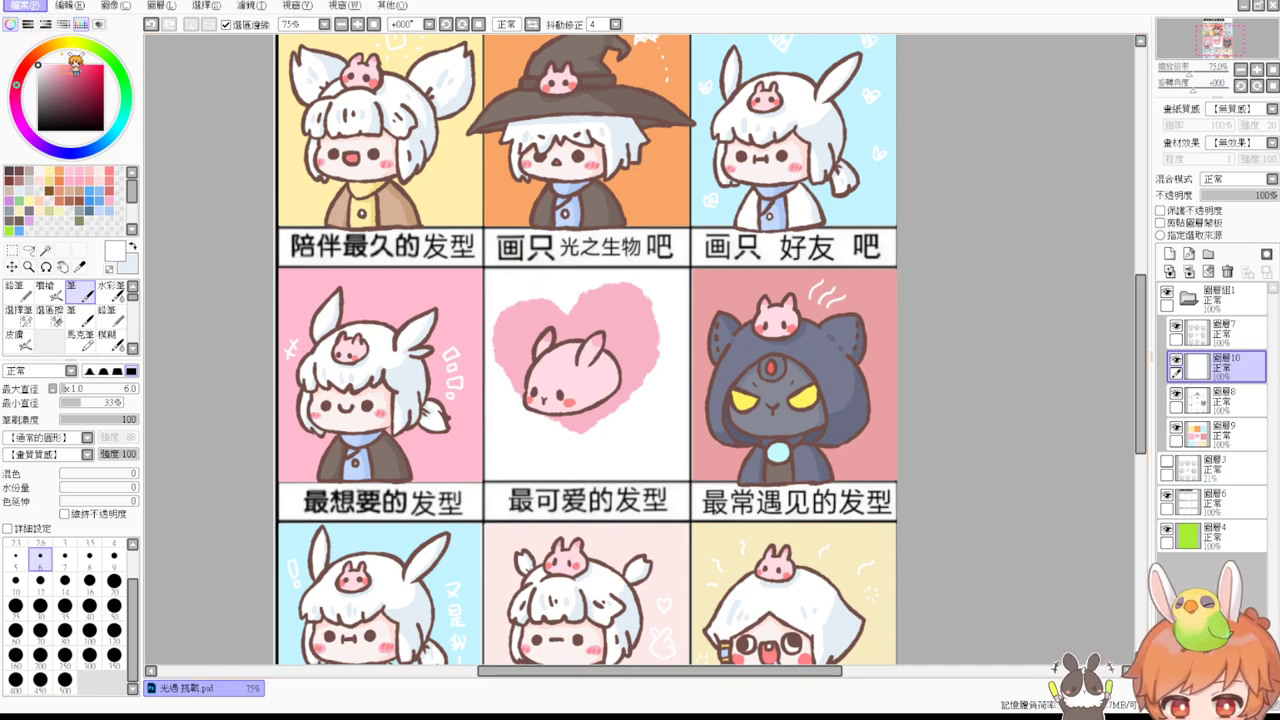
{"action": "left_click_drag", "start_coordinate": [1138, 337], "coordinate": [1130, 251]}
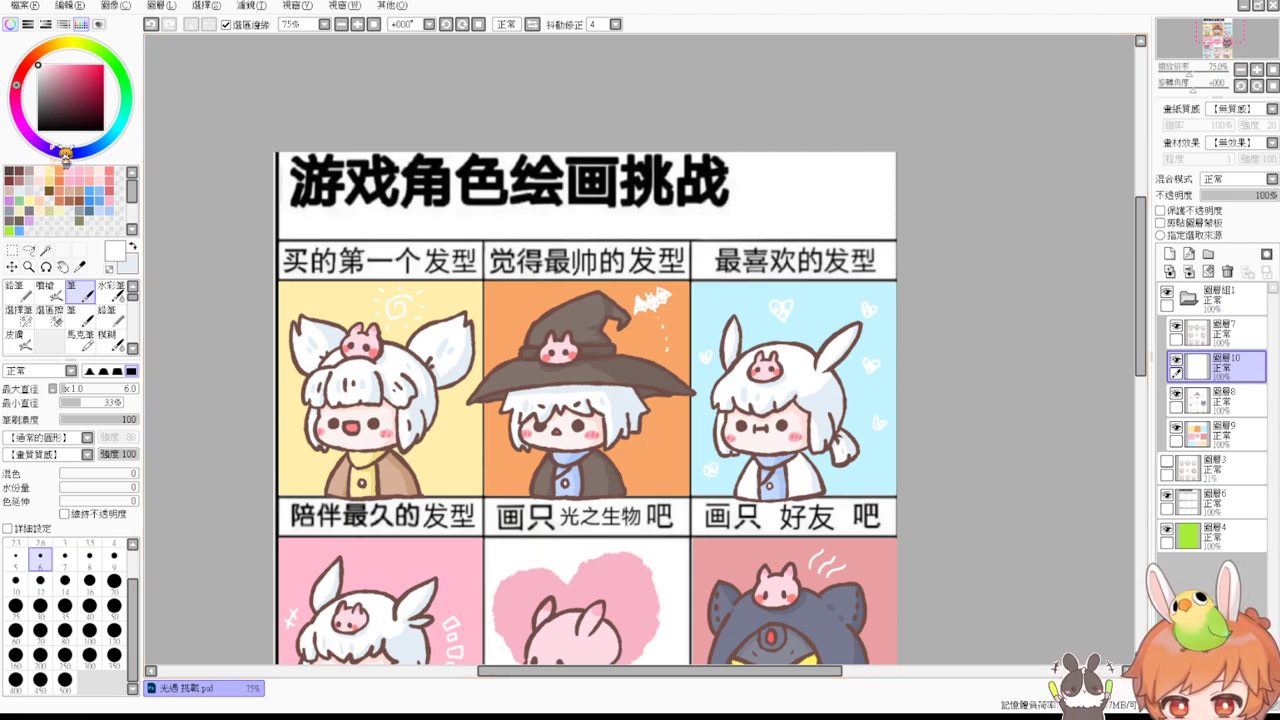
{"action": "left_click", "coordinate": [20, 171]}
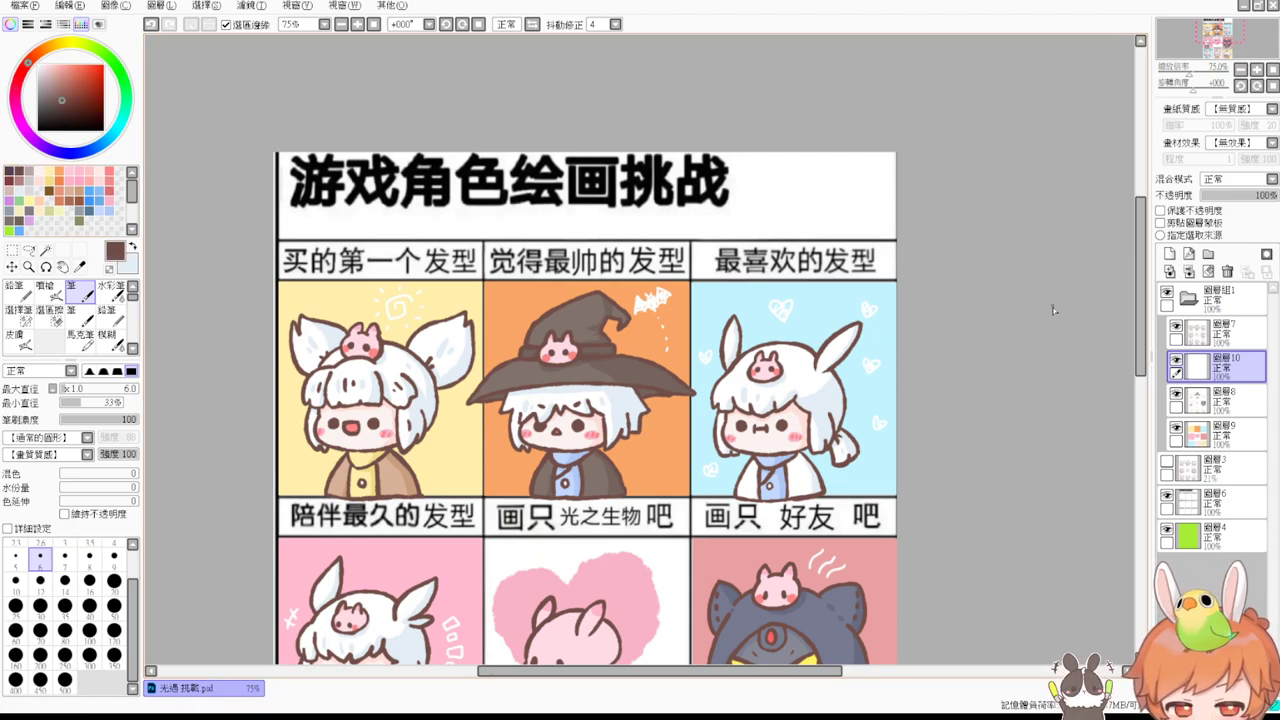
{"action": "left_click_drag", "start_coordinate": [988, 238], "coordinate": [983, 238]}
{"action": "left_click_drag", "start_coordinate": [760, 175], "coordinate": [768, 198]}
{"action": "mouse_move", "coordinate": [757, 150]}
{"action": "left_mouse_down"}
{"action": "mouse_move", "coordinate": [743, 189]}
{"action": "mouse_move", "coordinate": [771, 196]}
{"action": "left_mouse_up"}
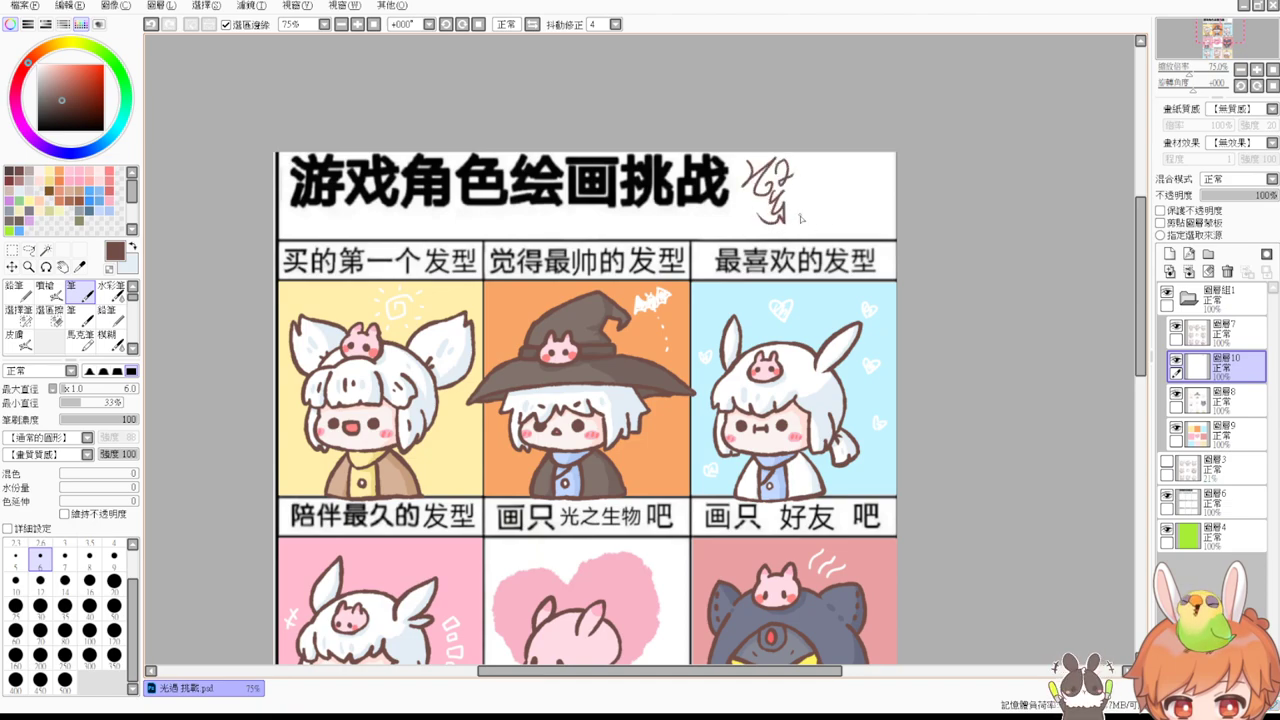
{"action": "left_click_drag", "start_coordinate": [818, 207], "coordinate": [829, 197]}
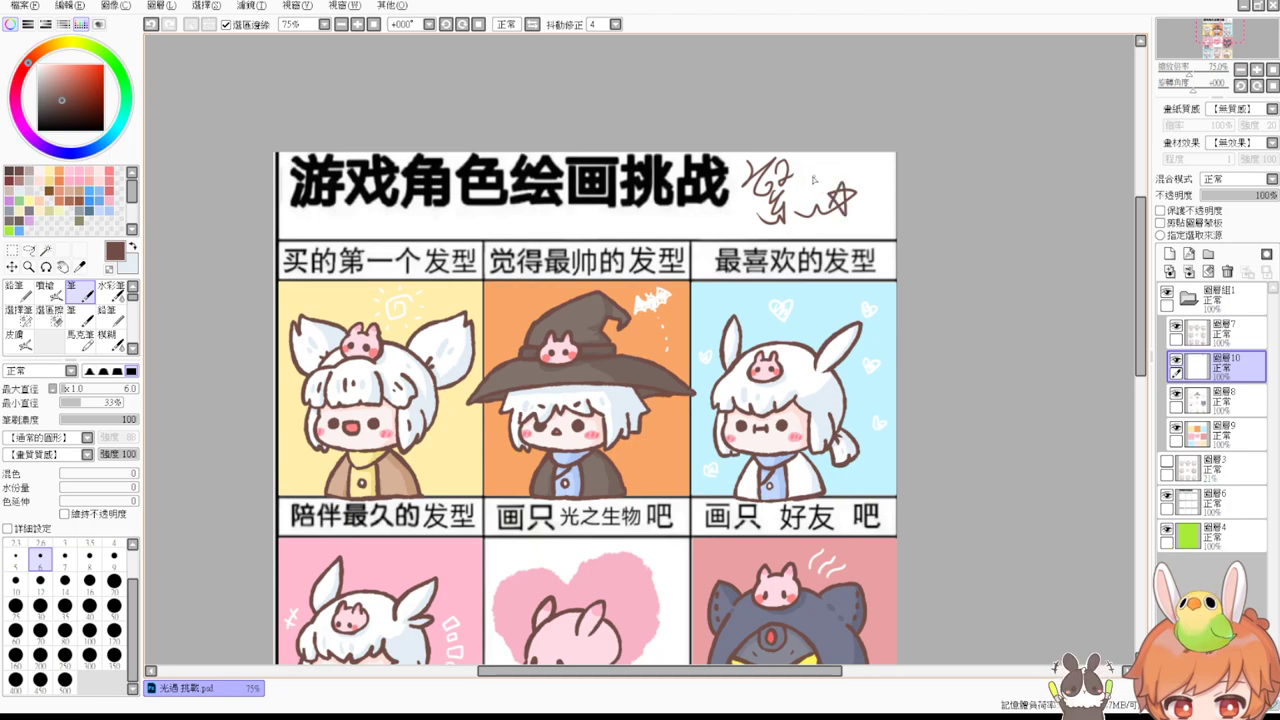